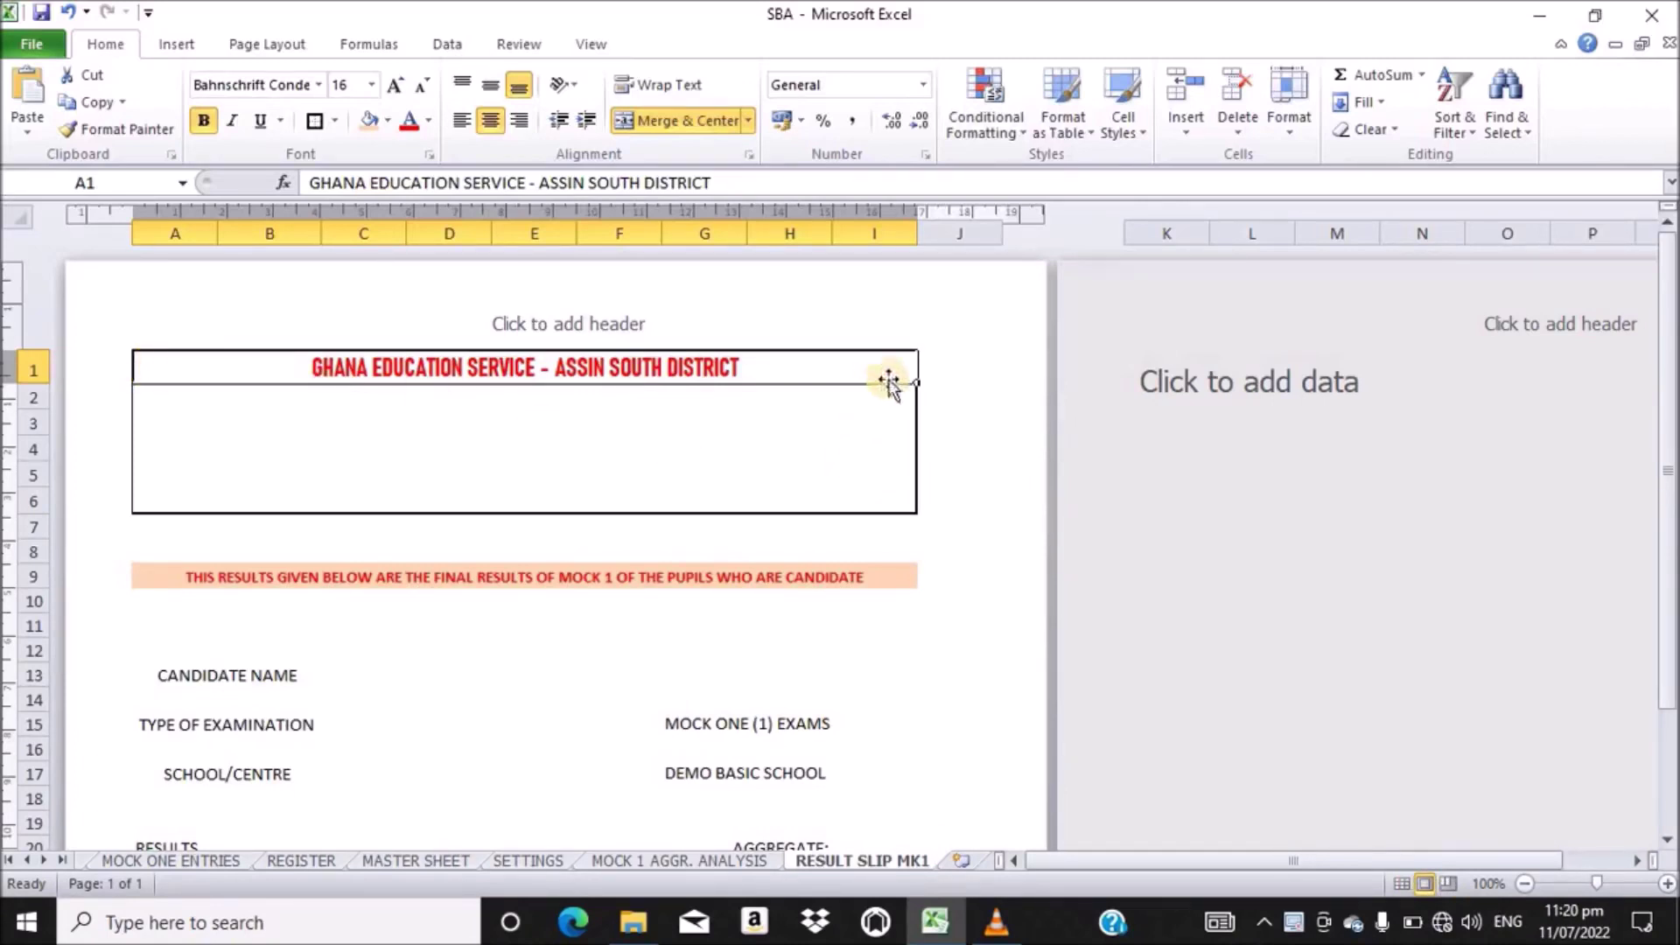
# - Examine the result slip's blank heading rows, results caption, and the candidate name, type of examination and school/centre fields
pyautogui.click(225, 396)
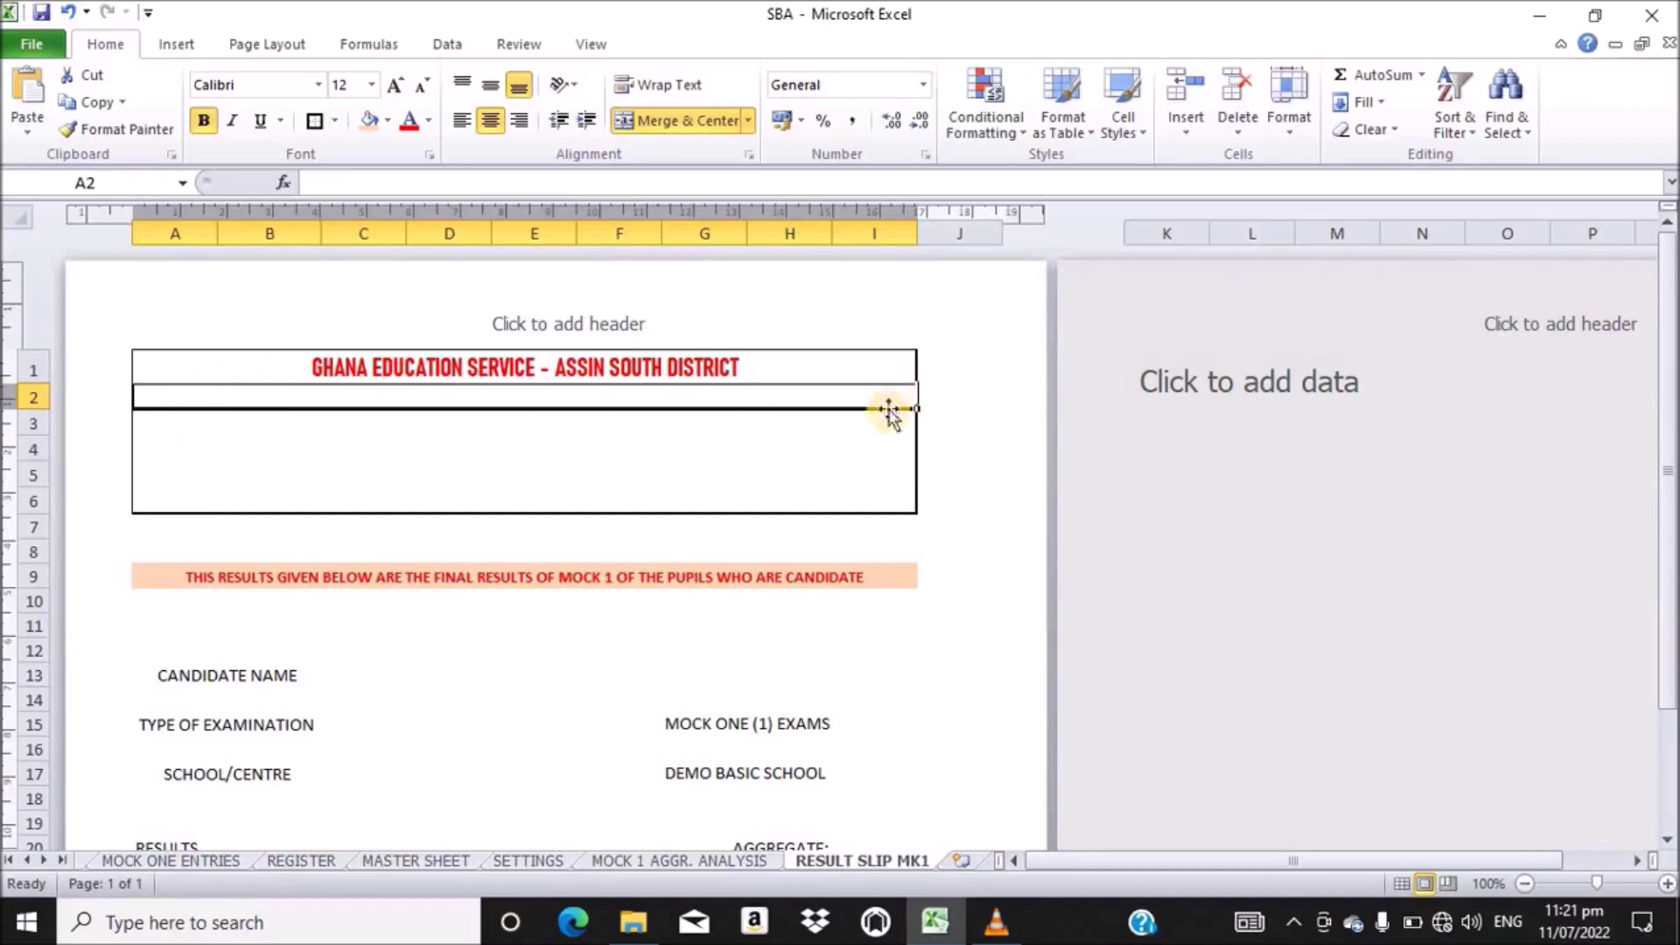
pyautogui.click(503, 493)
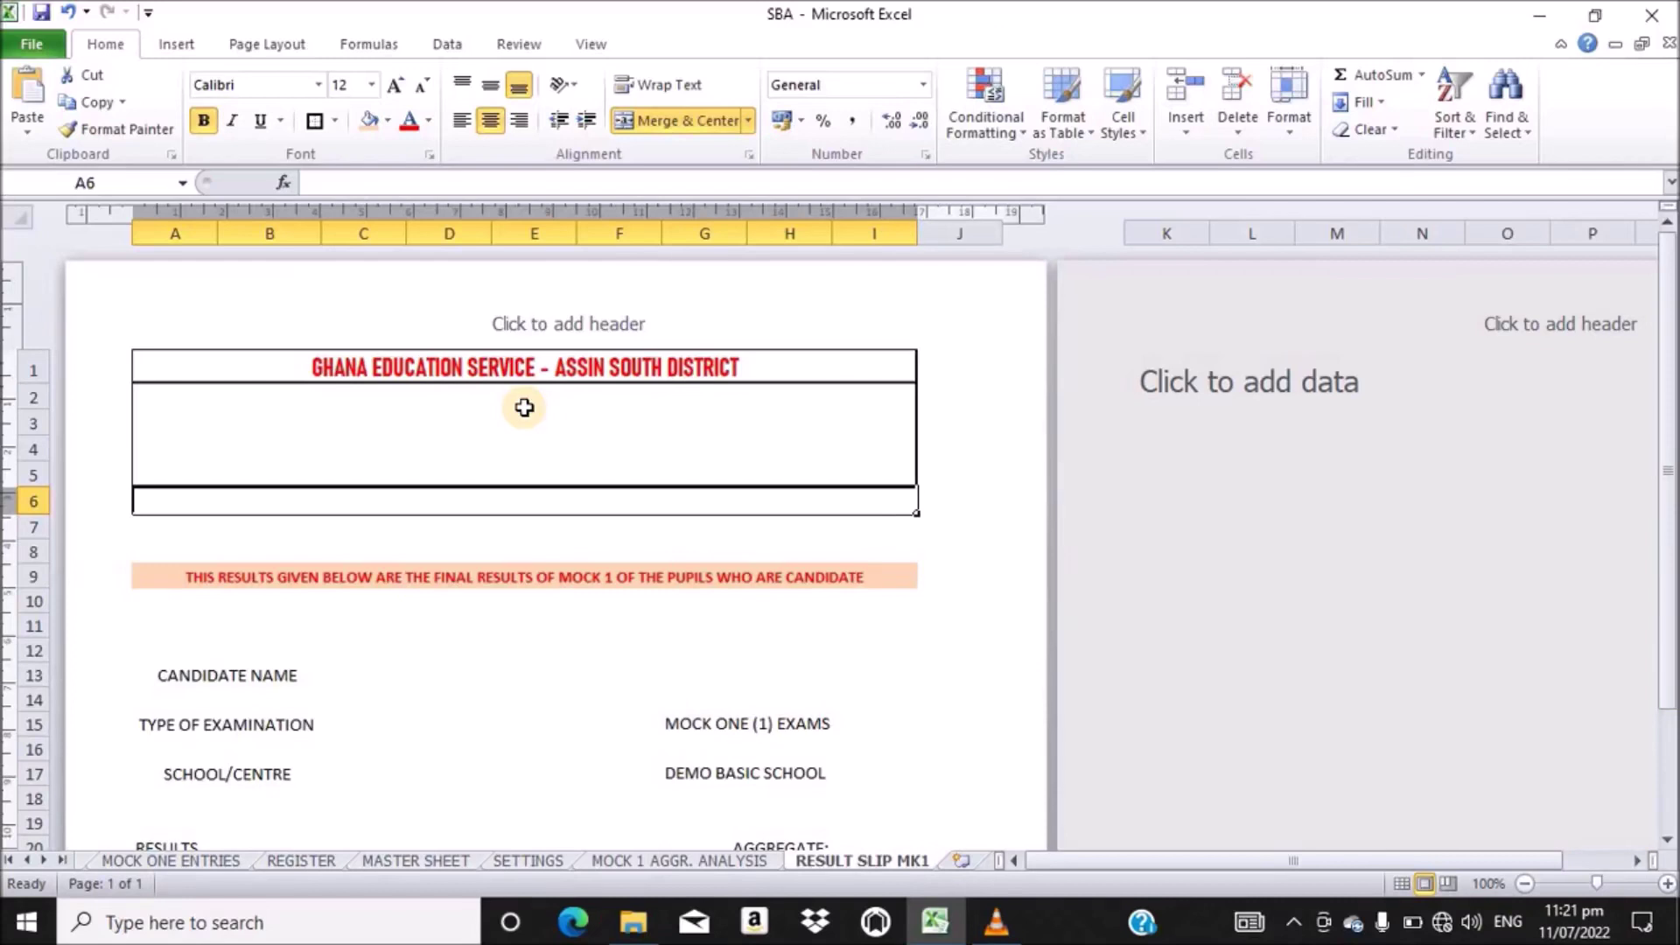
pyautogui.click(448, 396)
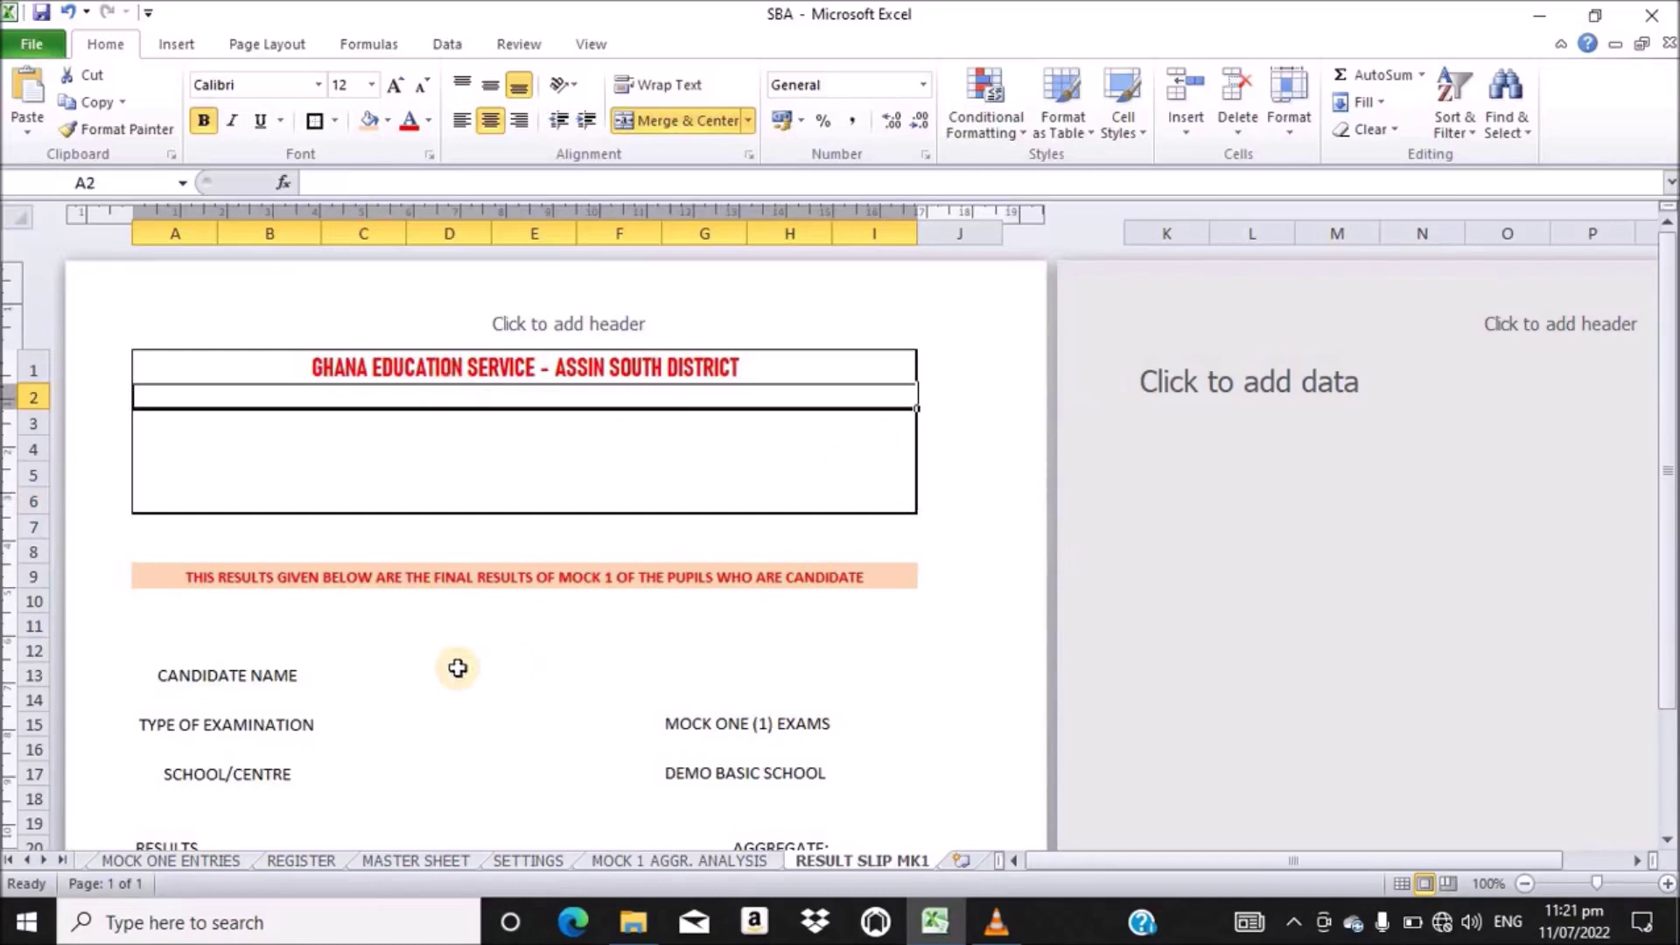
pyautogui.click(309, 572)
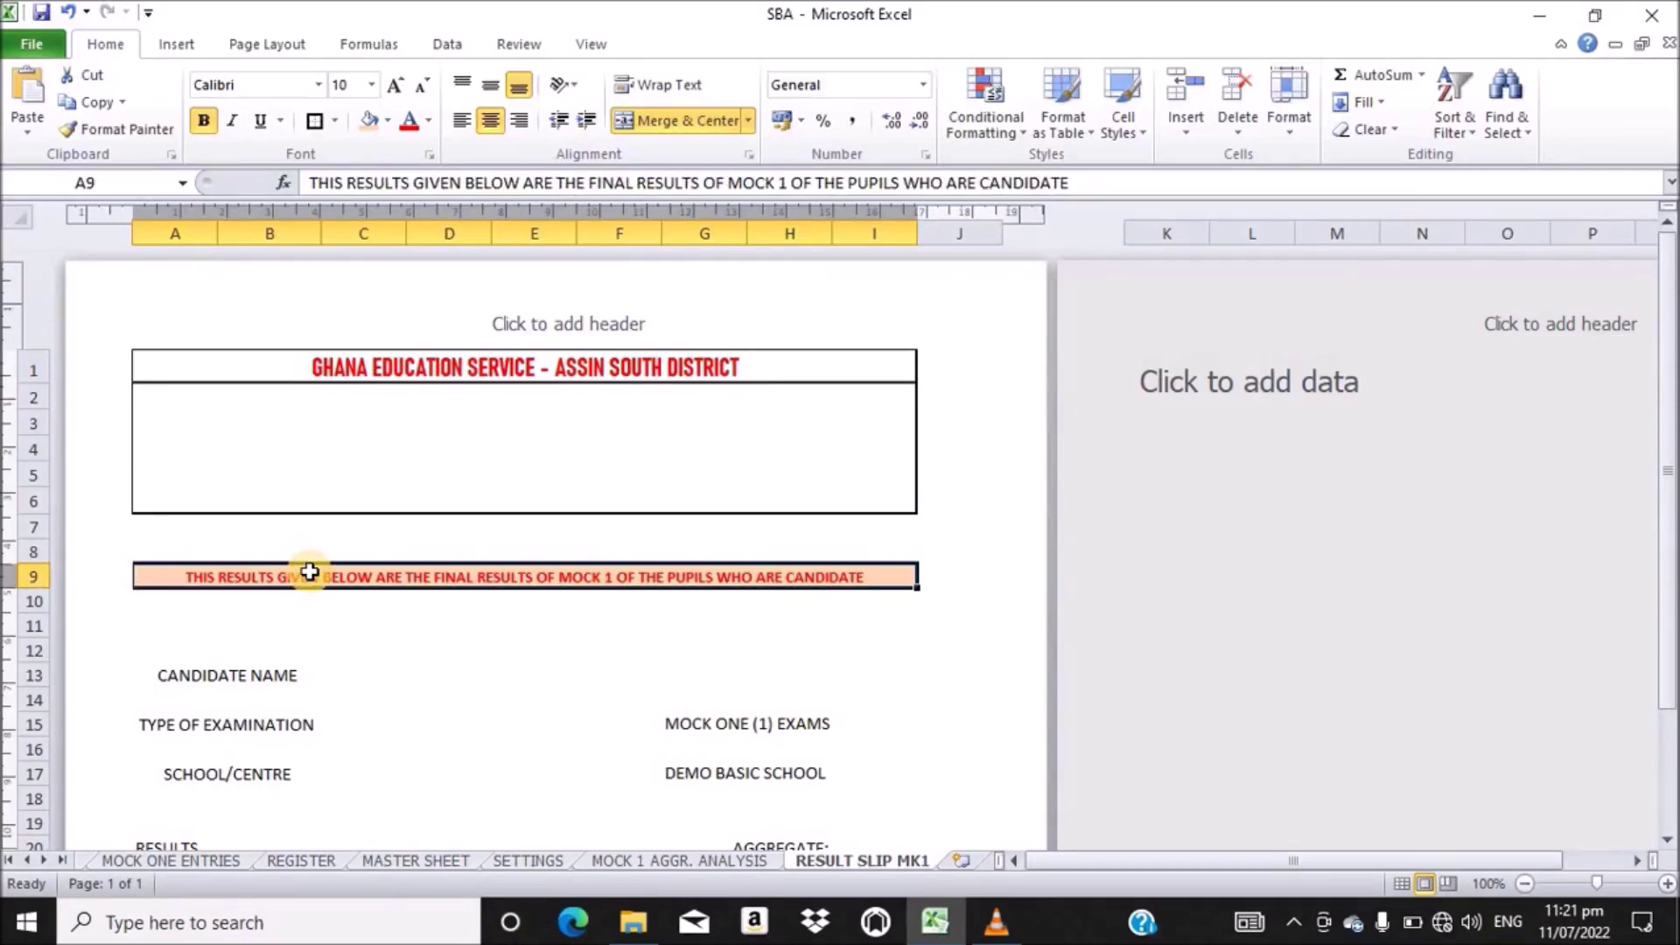
pyautogui.click(224, 675)
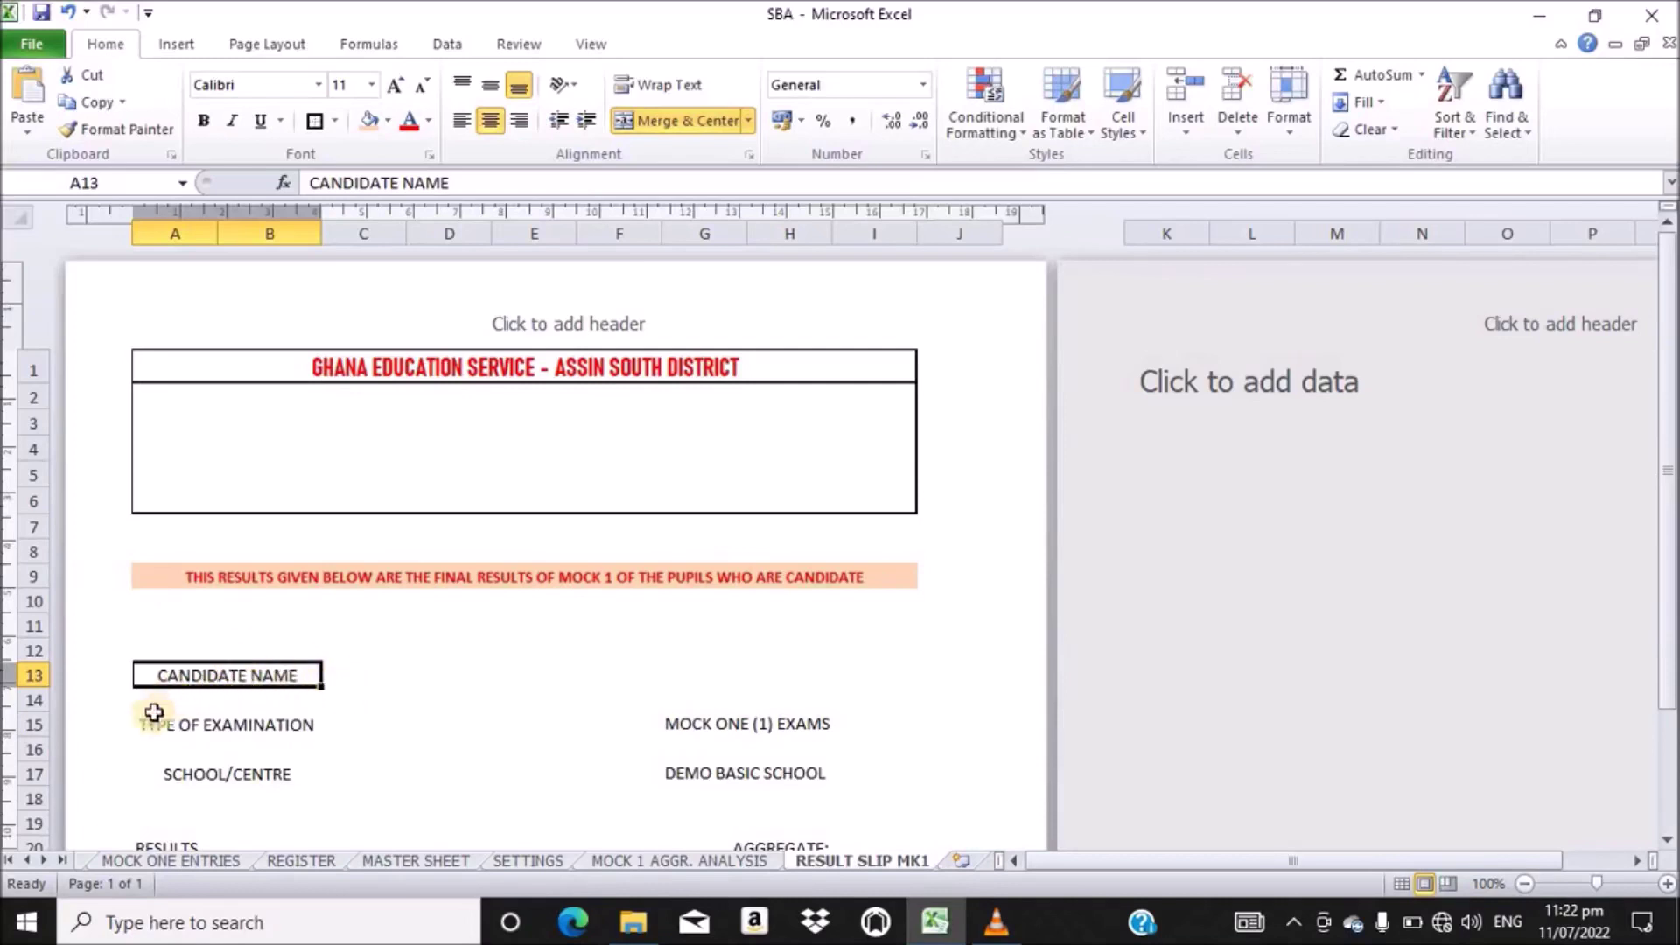
pyautogui.click(185, 725)
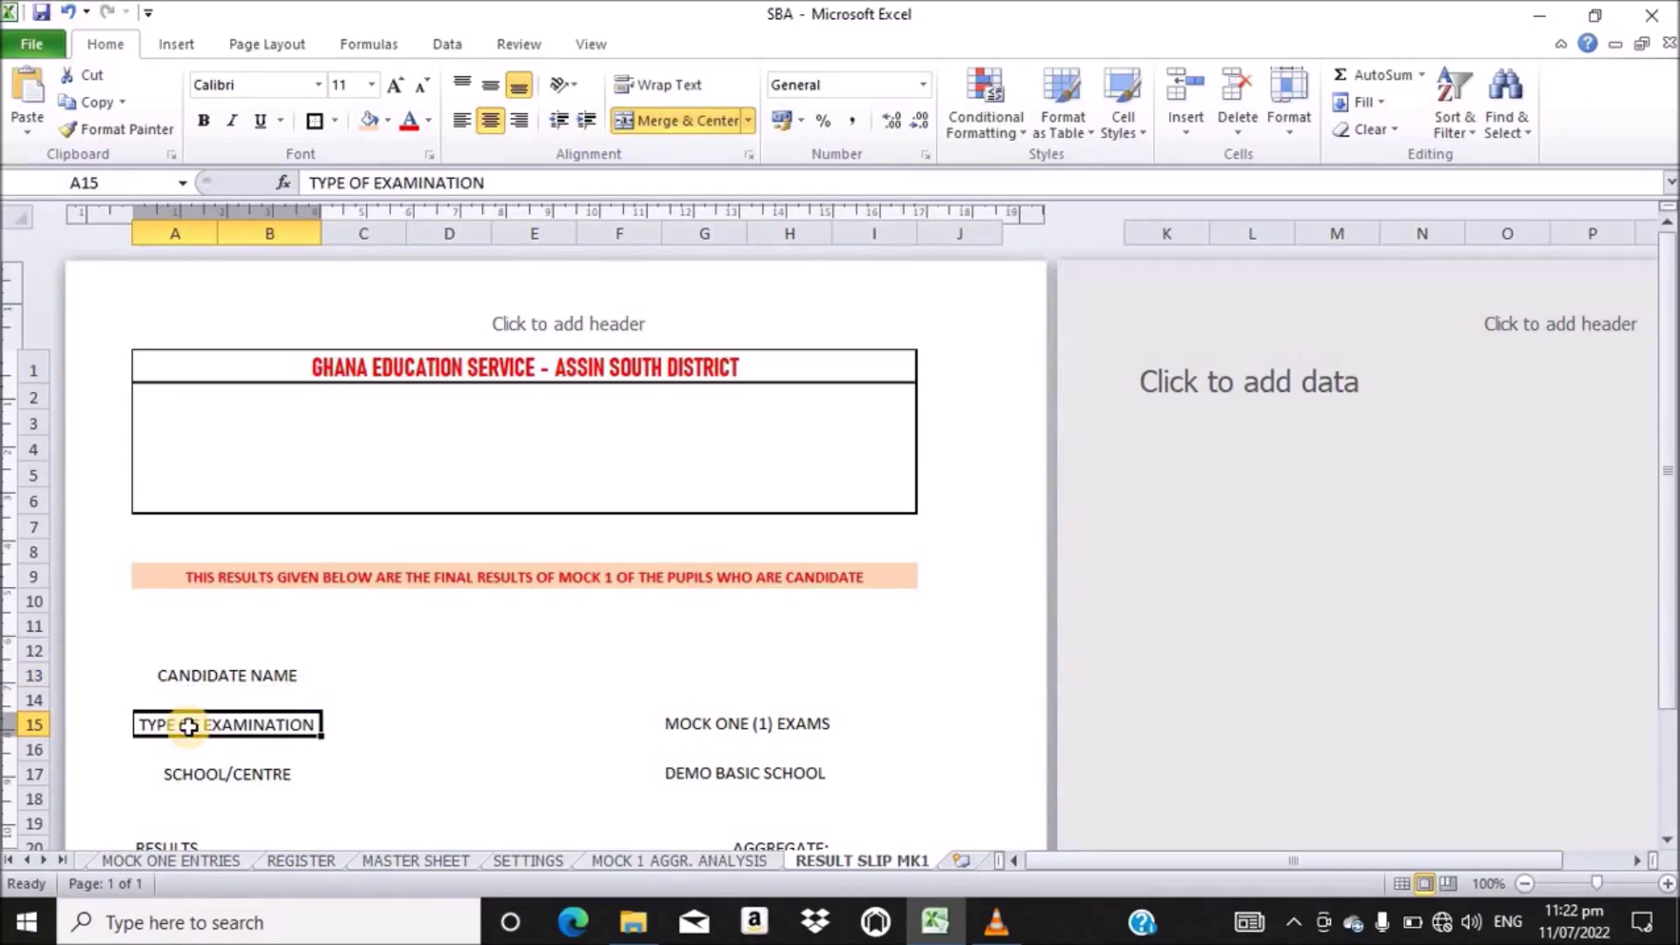
pyautogui.click(212, 777)
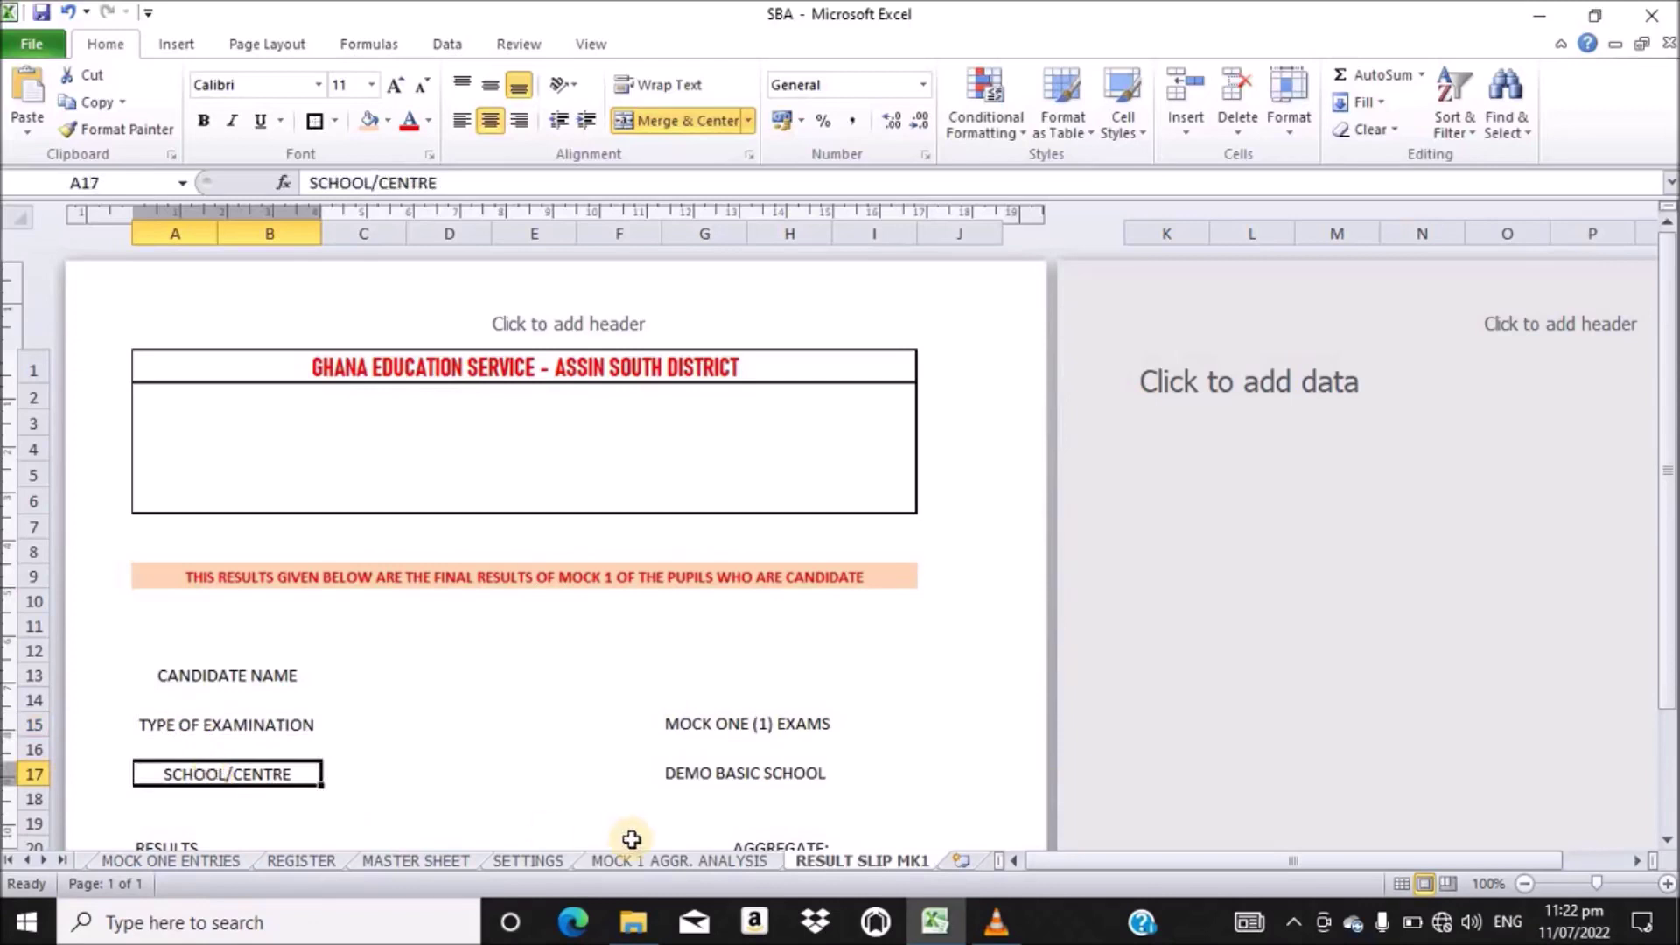
pyautogui.click(746, 727)
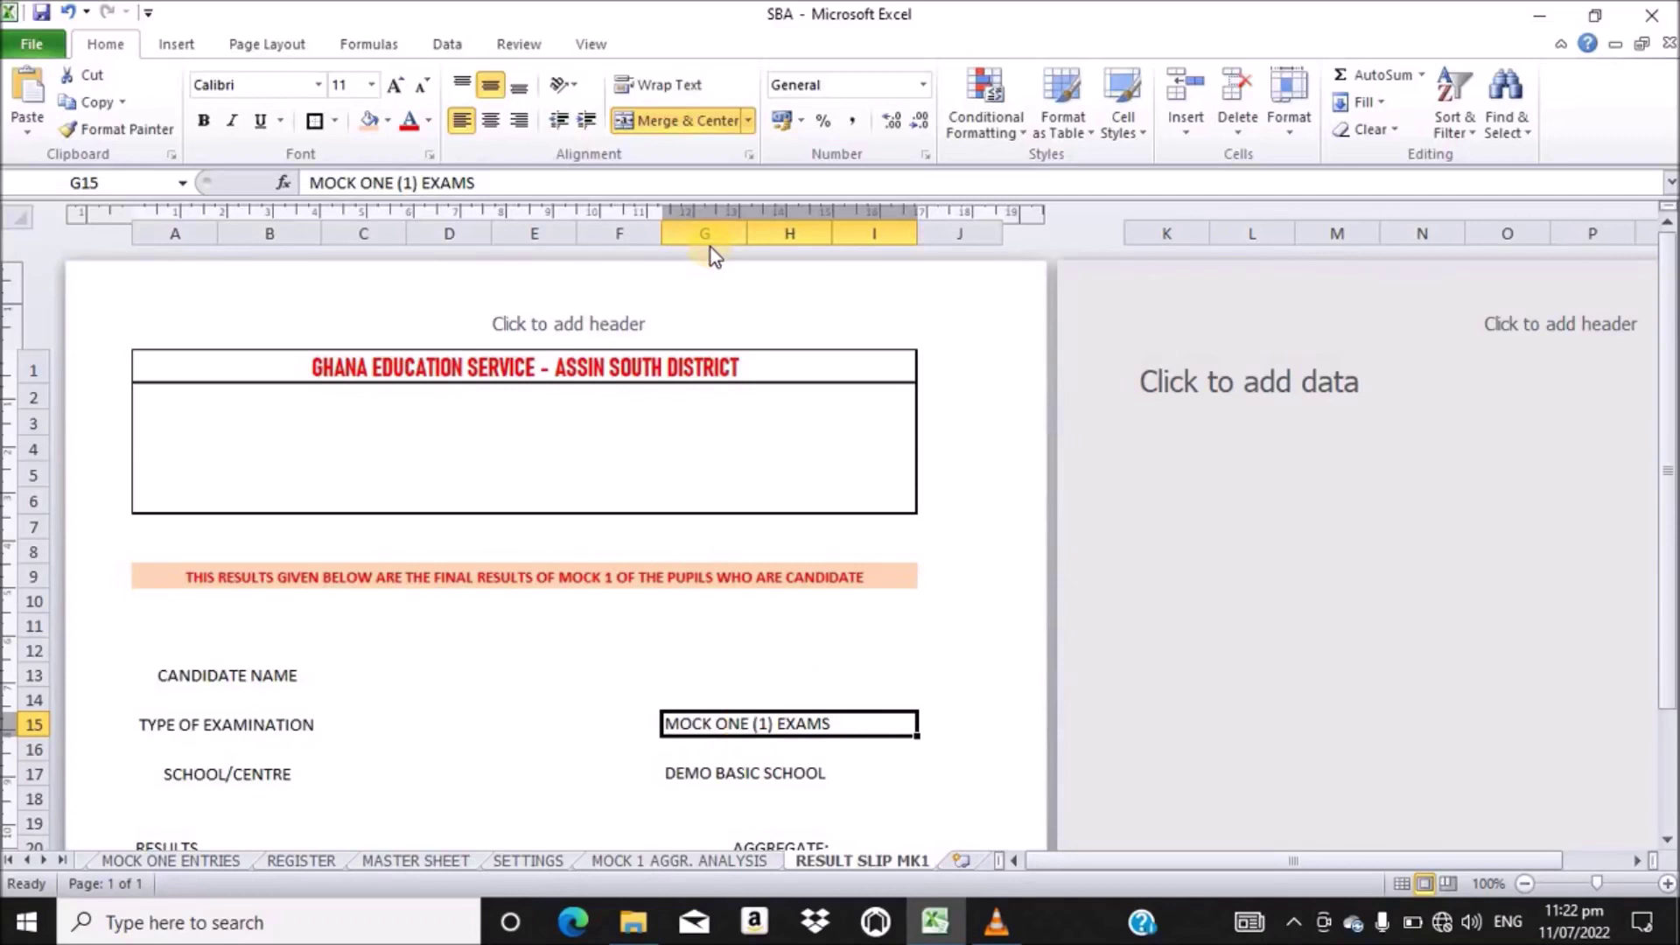
# - Merge cells G13:I13 beside CANDIDATE NAME and align the merged cell middle and left
pyautogui.click(768, 668)
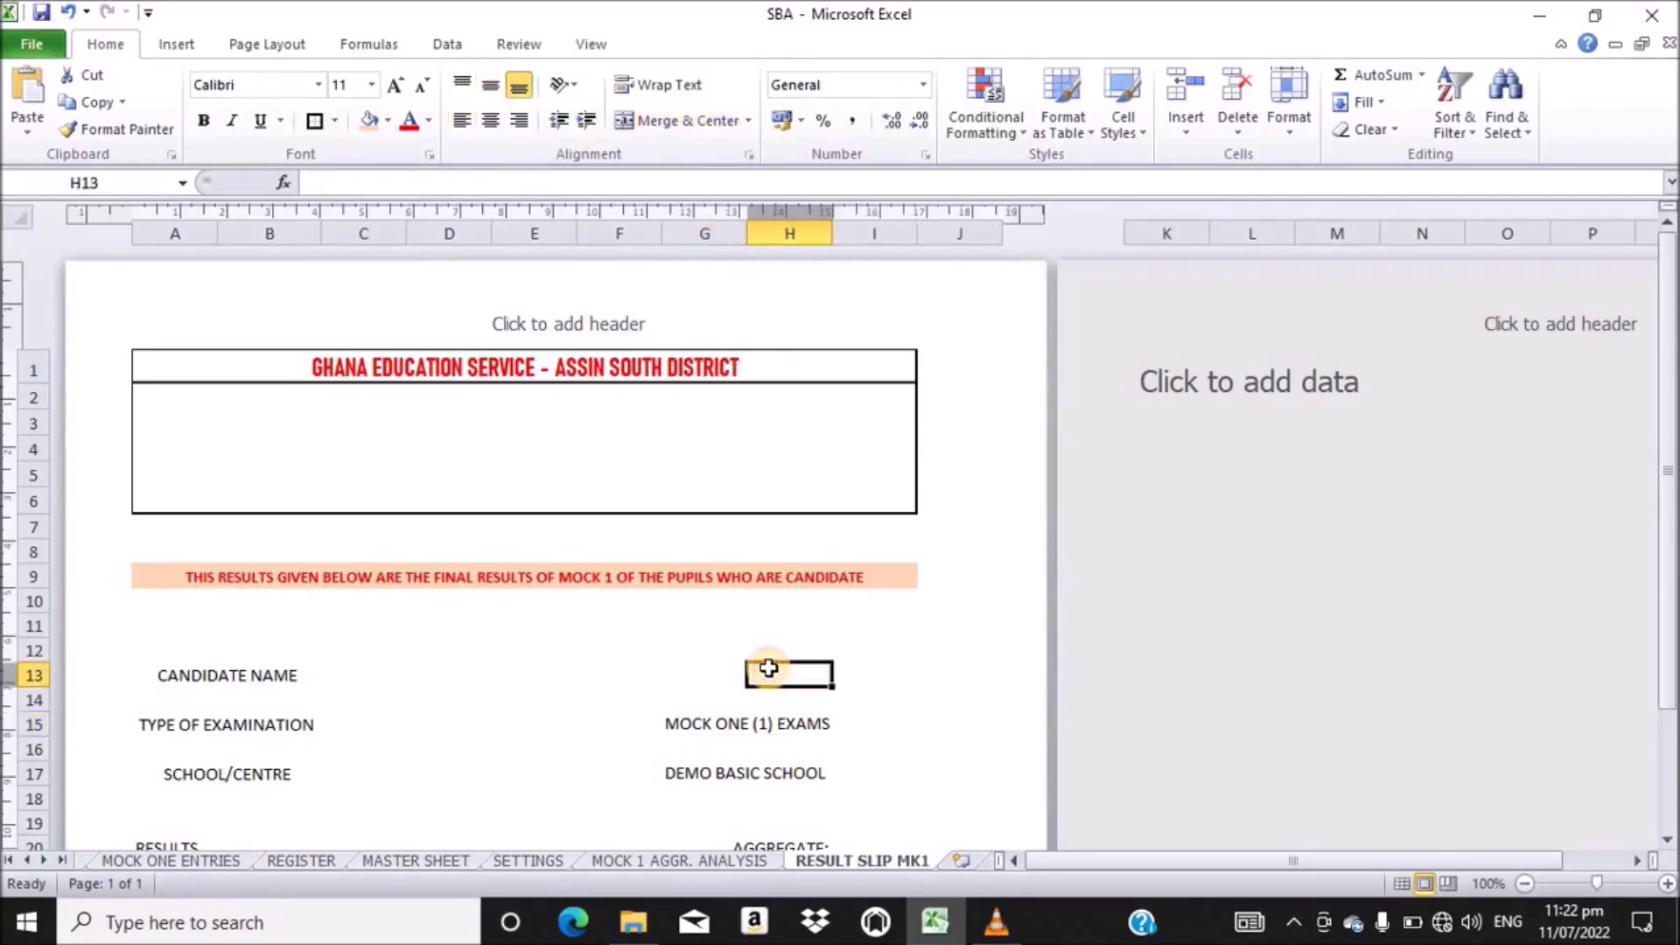
pyautogui.click(709, 664)
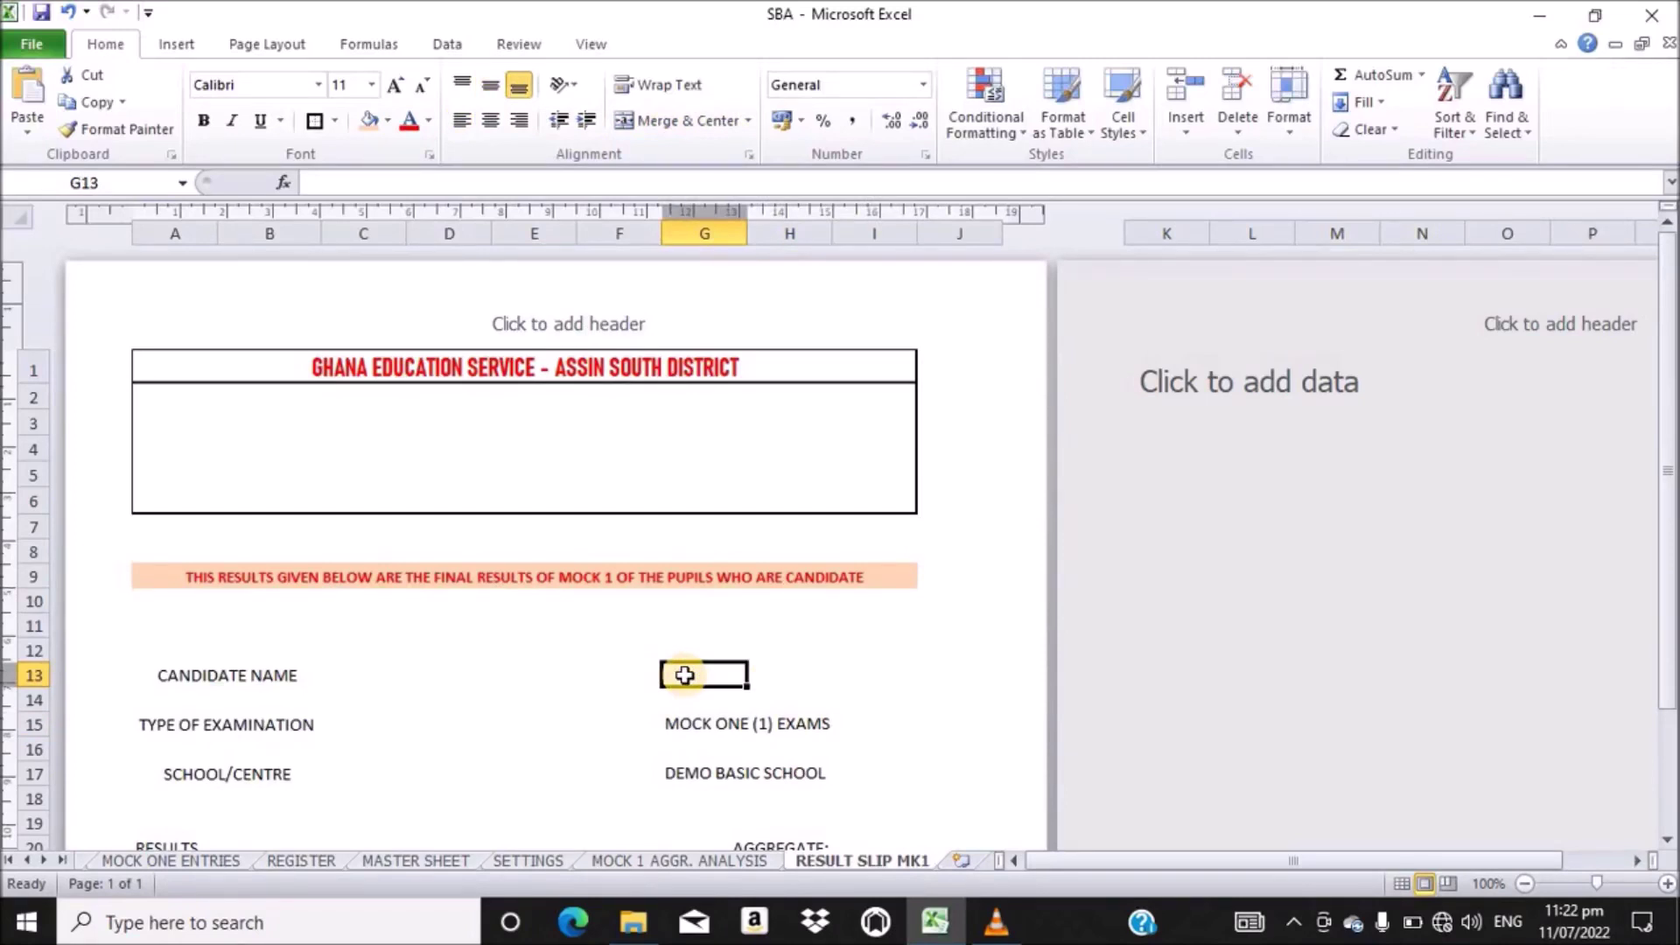
pyautogui.moveTo(739, 675); pyautogui.dragTo(863, 663)
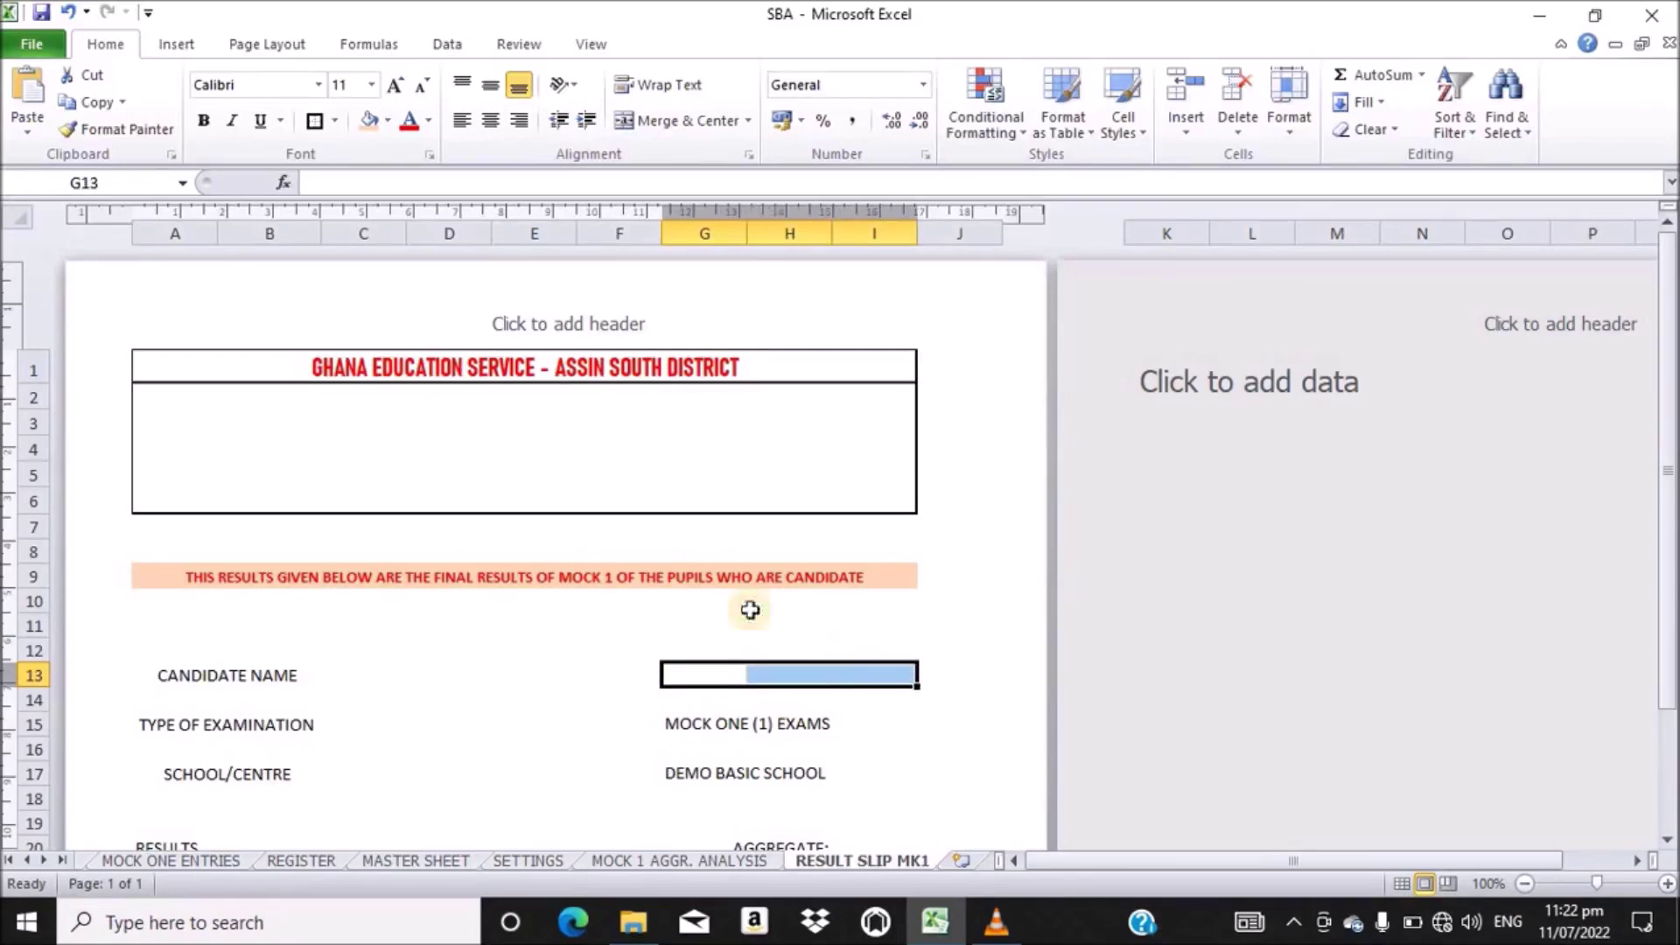
pyautogui.click(682, 124)
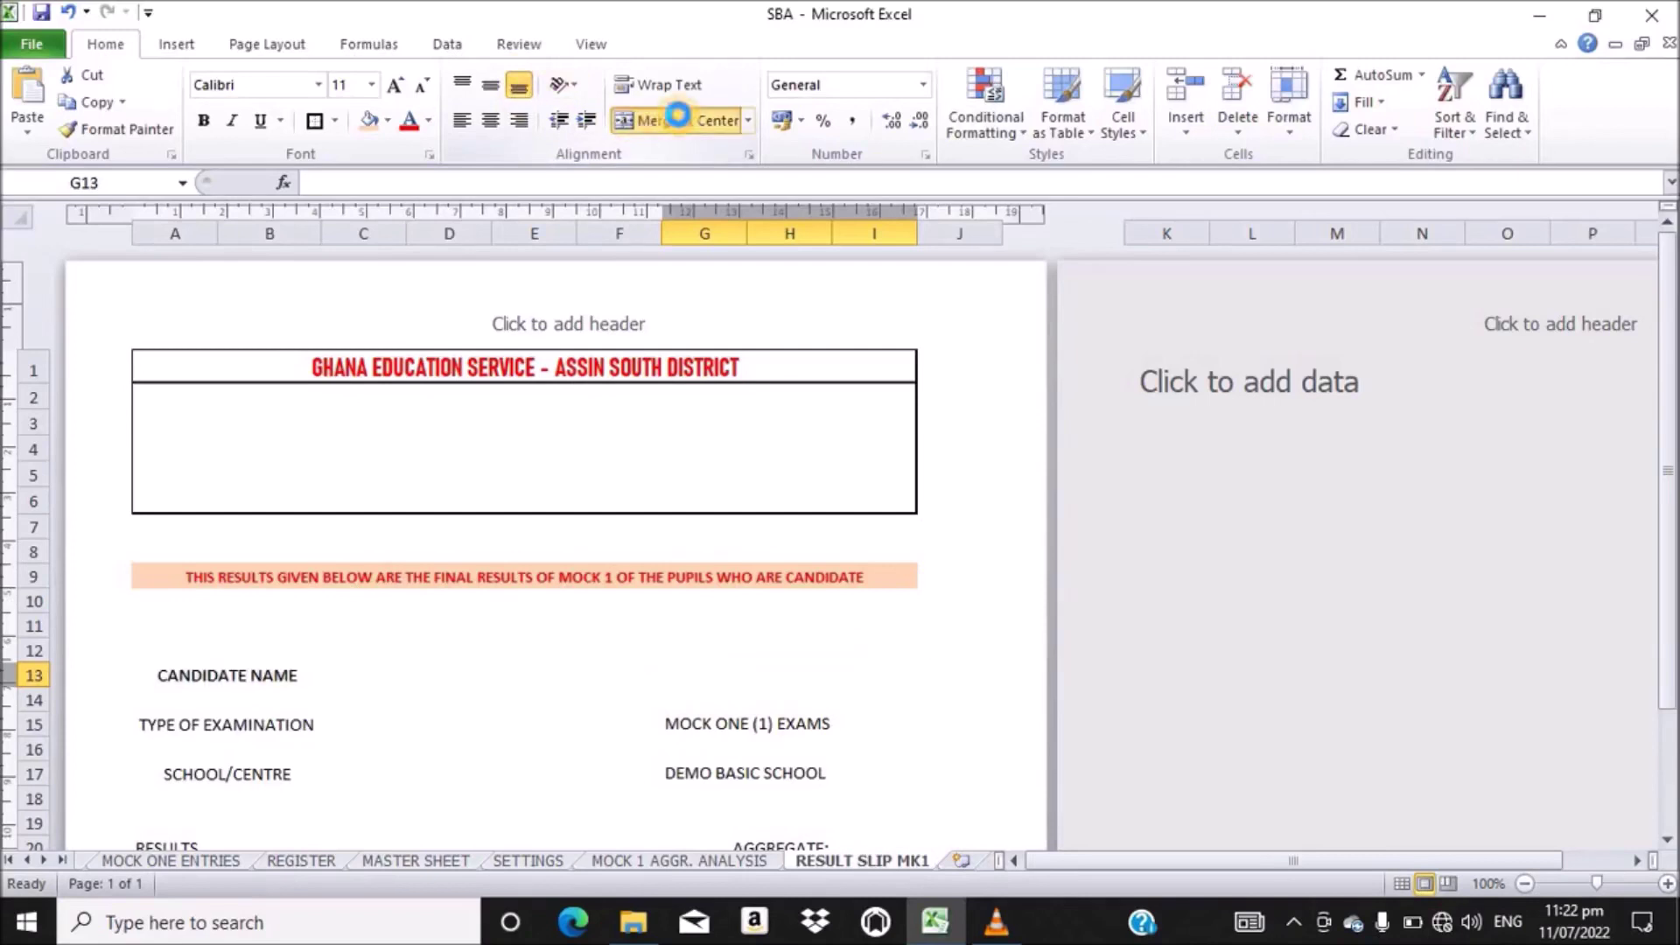
pyautogui.click(491, 91)
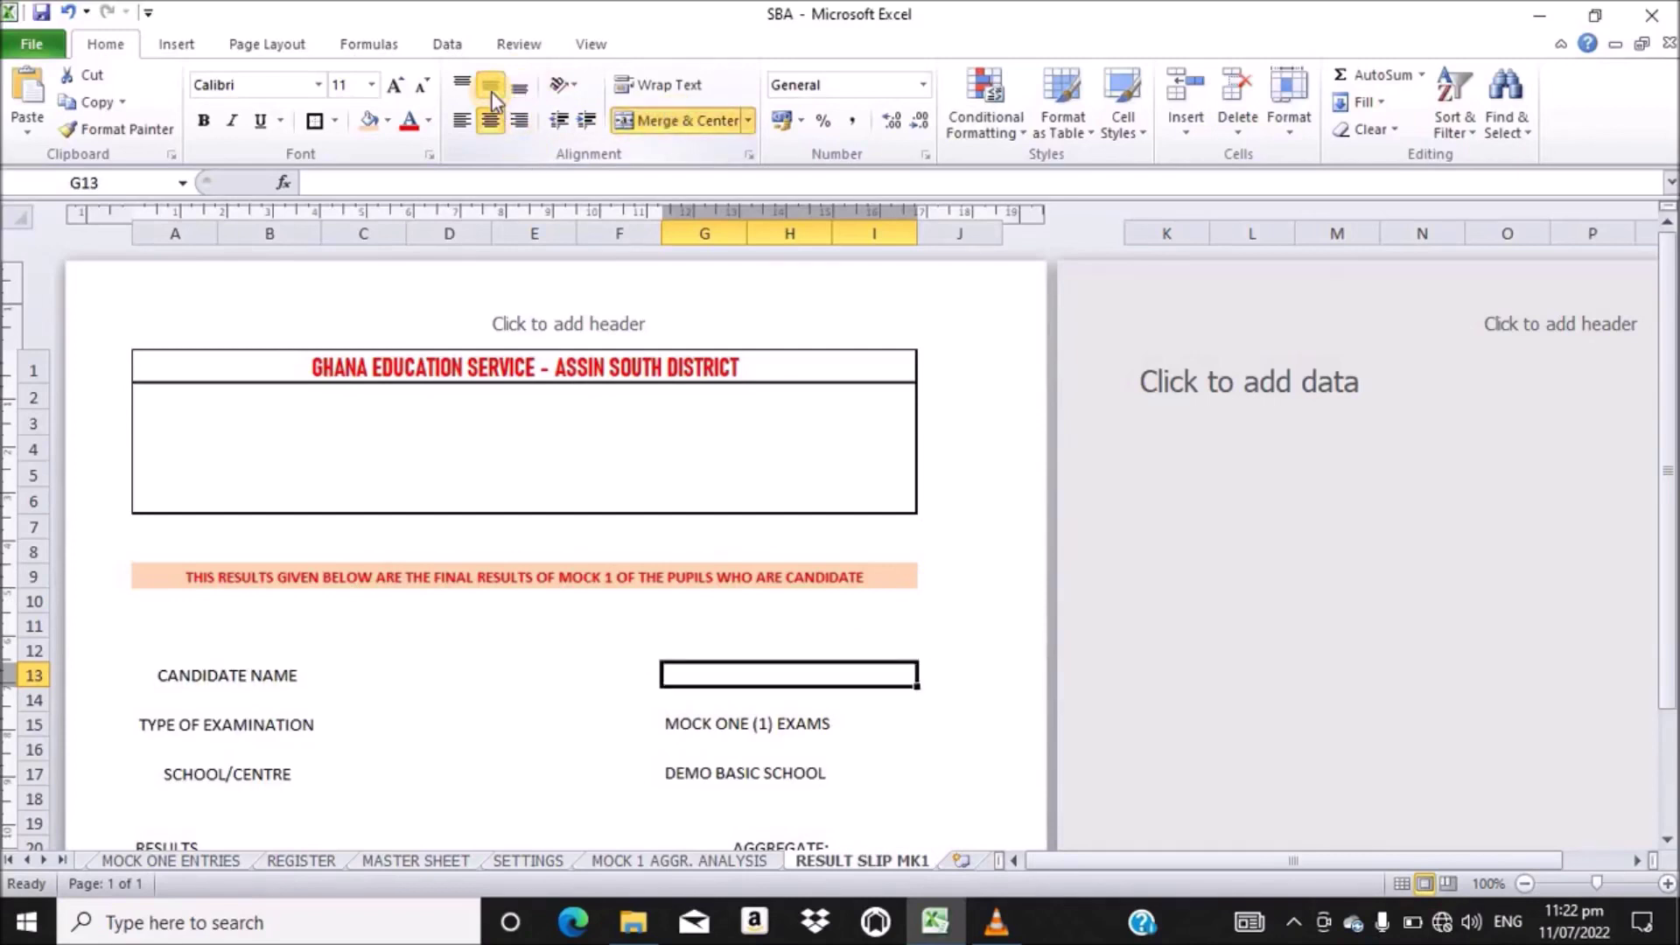
pyautogui.click(463, 127)
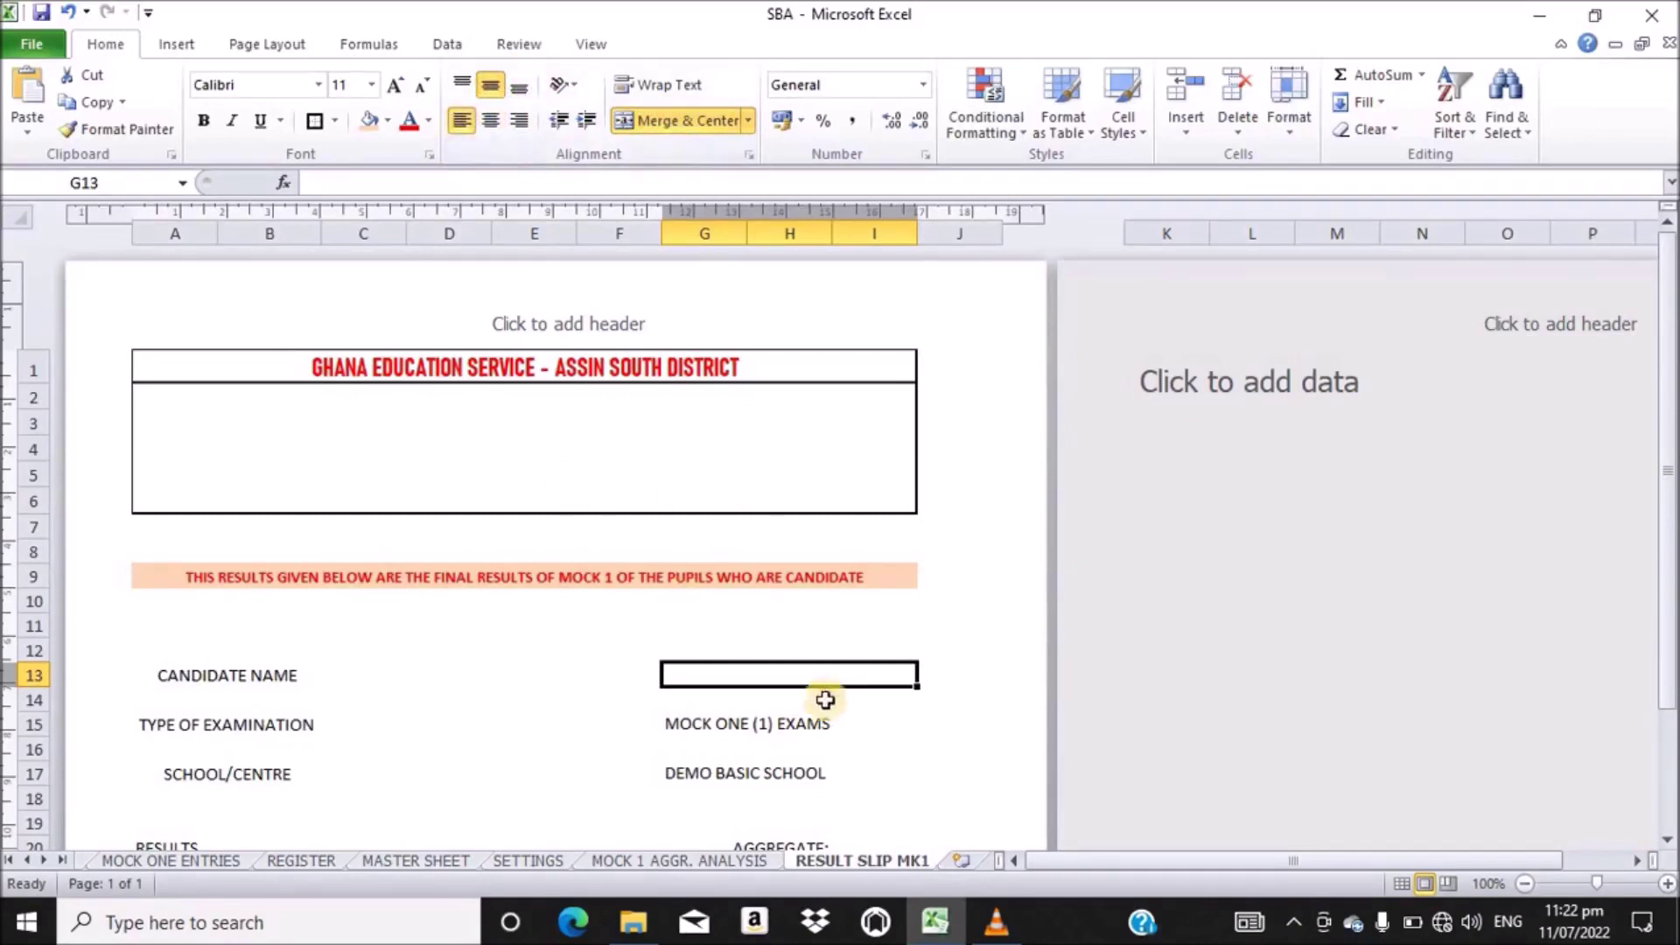
# - Enter a formula in A2 of the result slip joining the label "SCHOOL: " with the school name in SETTINGS!I2
pyautogui.click(439, 396)
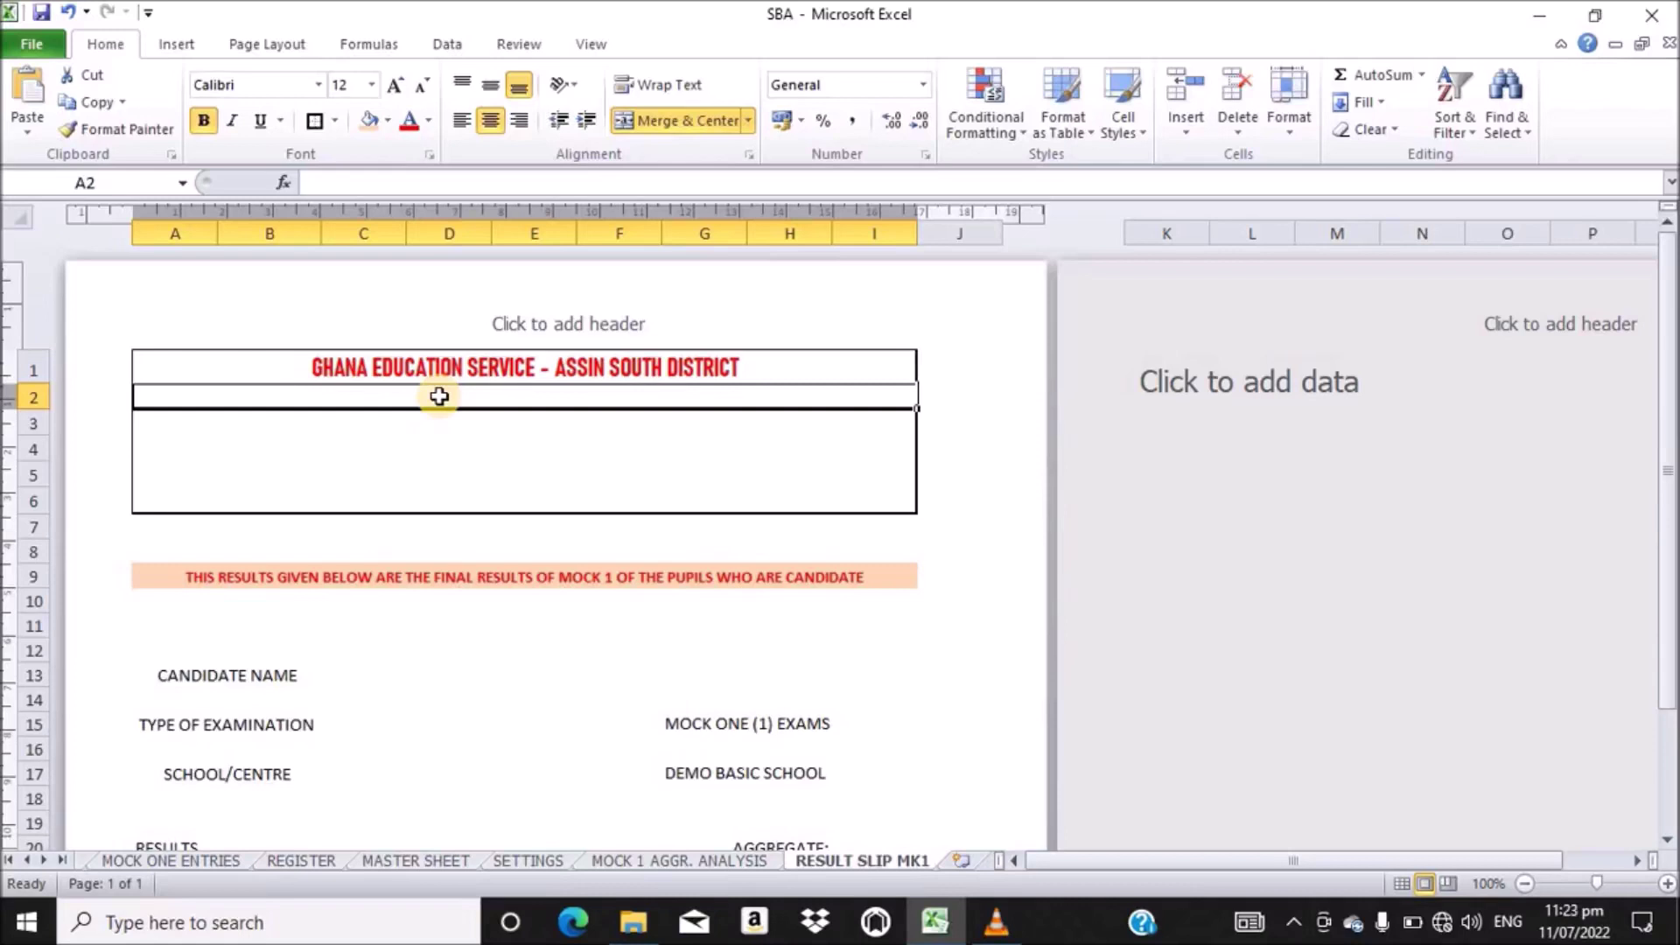
pyautogui.click(521, 860)
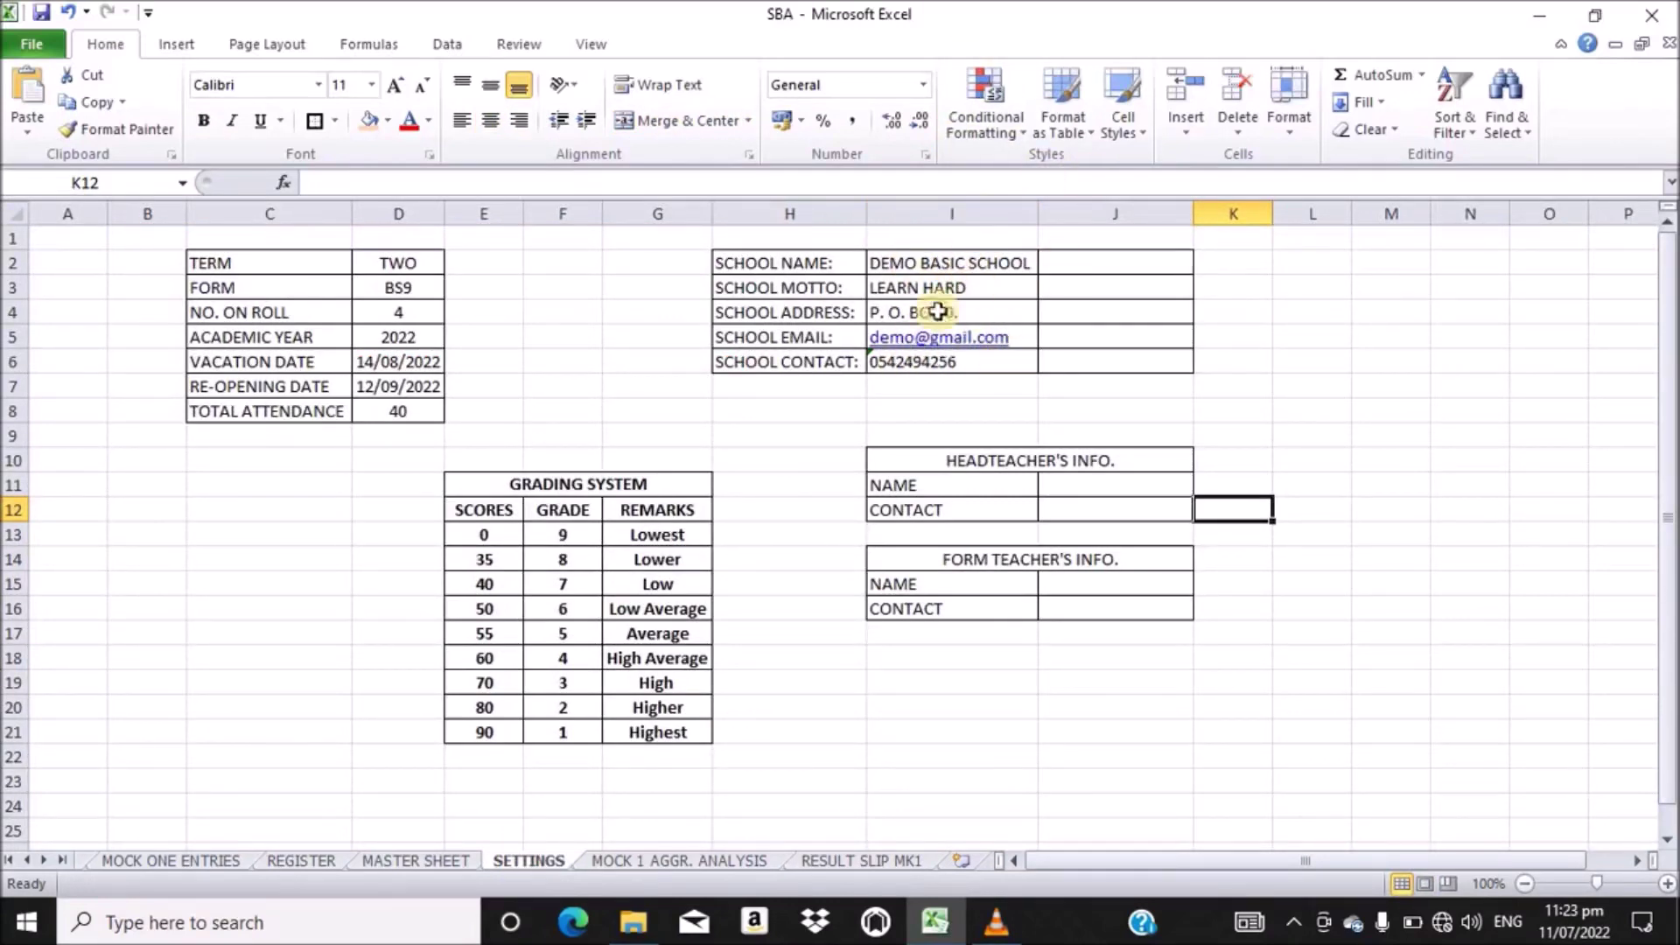
pyautogui.click(906, 859)
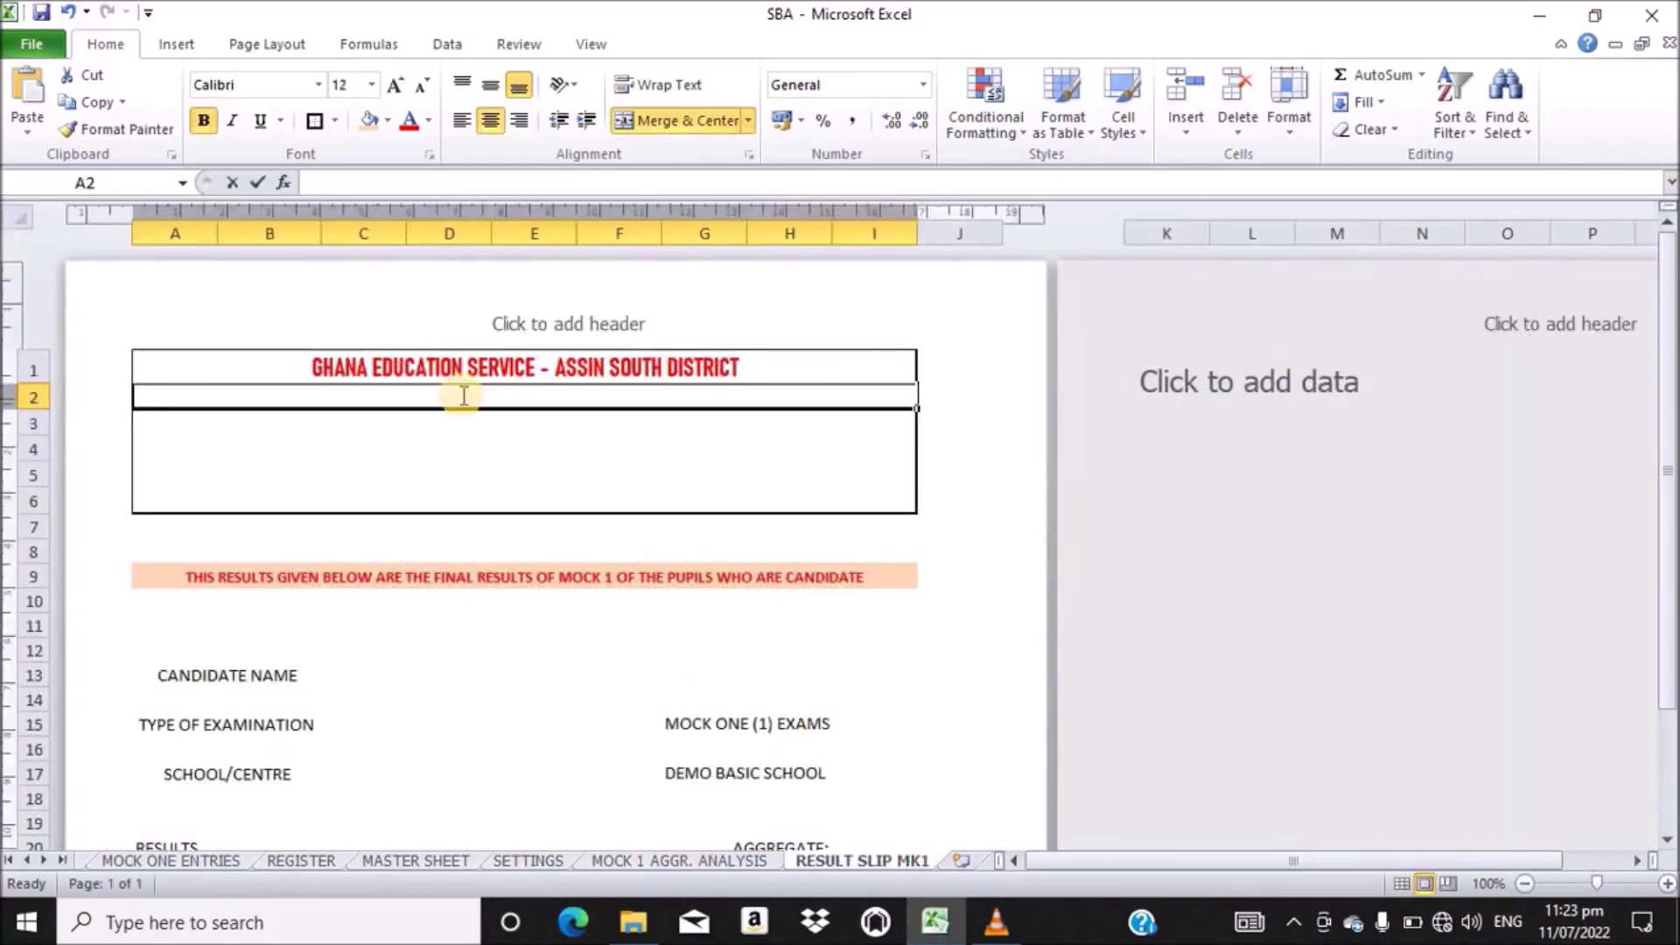
pyautogui.write('=')
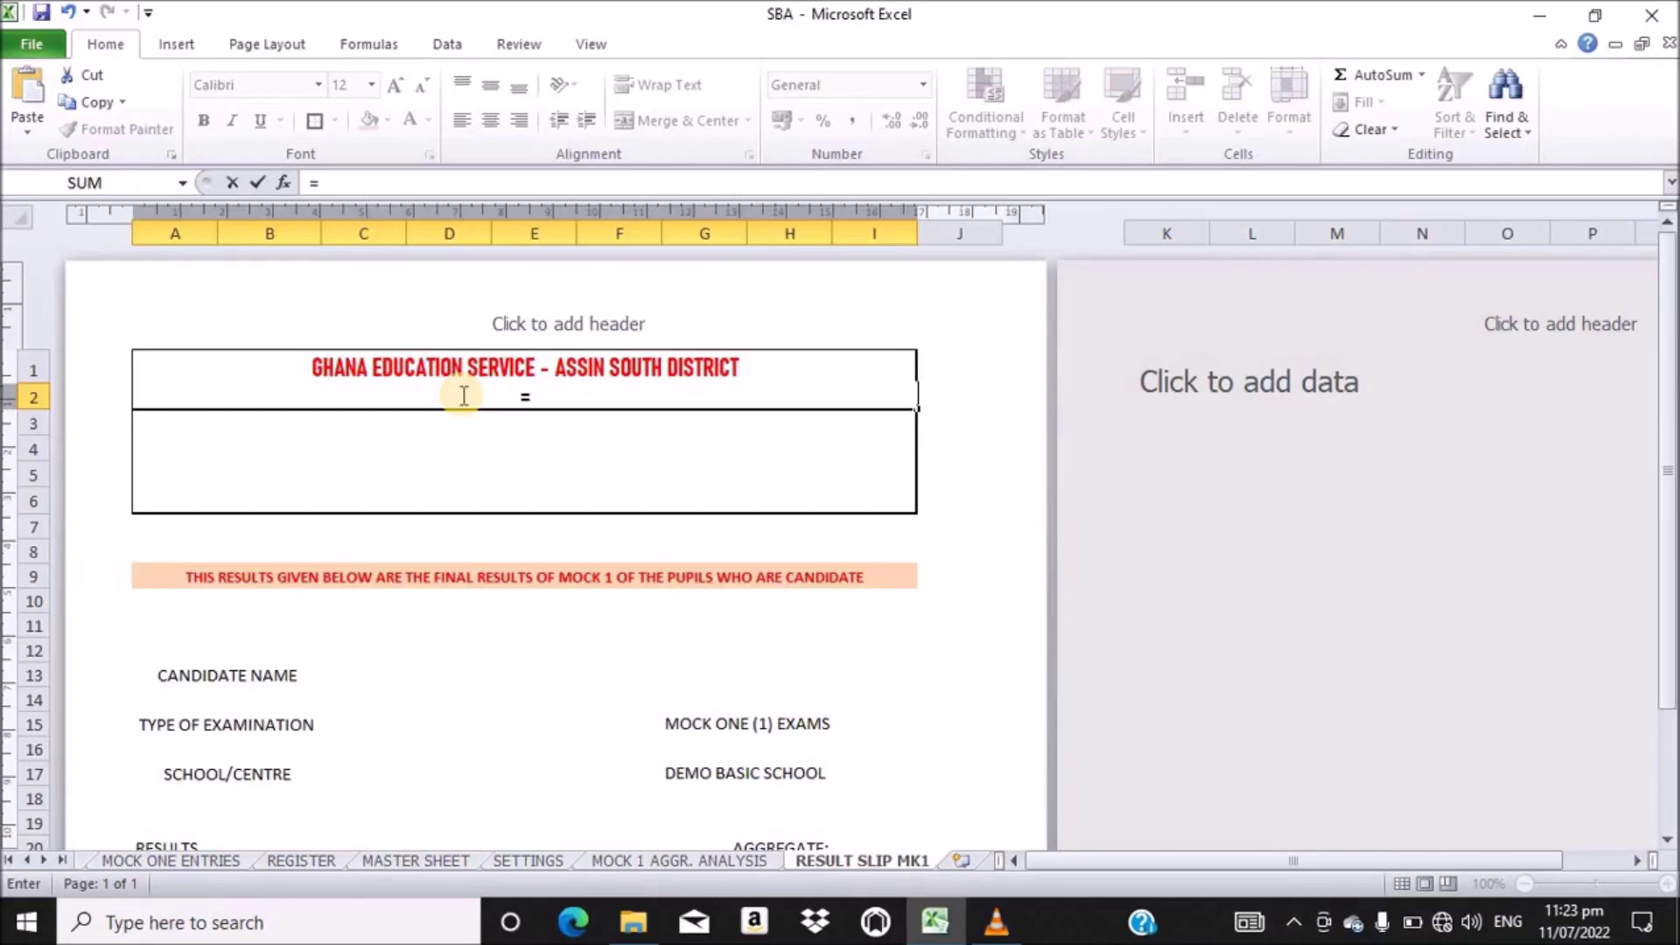
pyautogui.write('""')
pyautogui.click(324, 180)
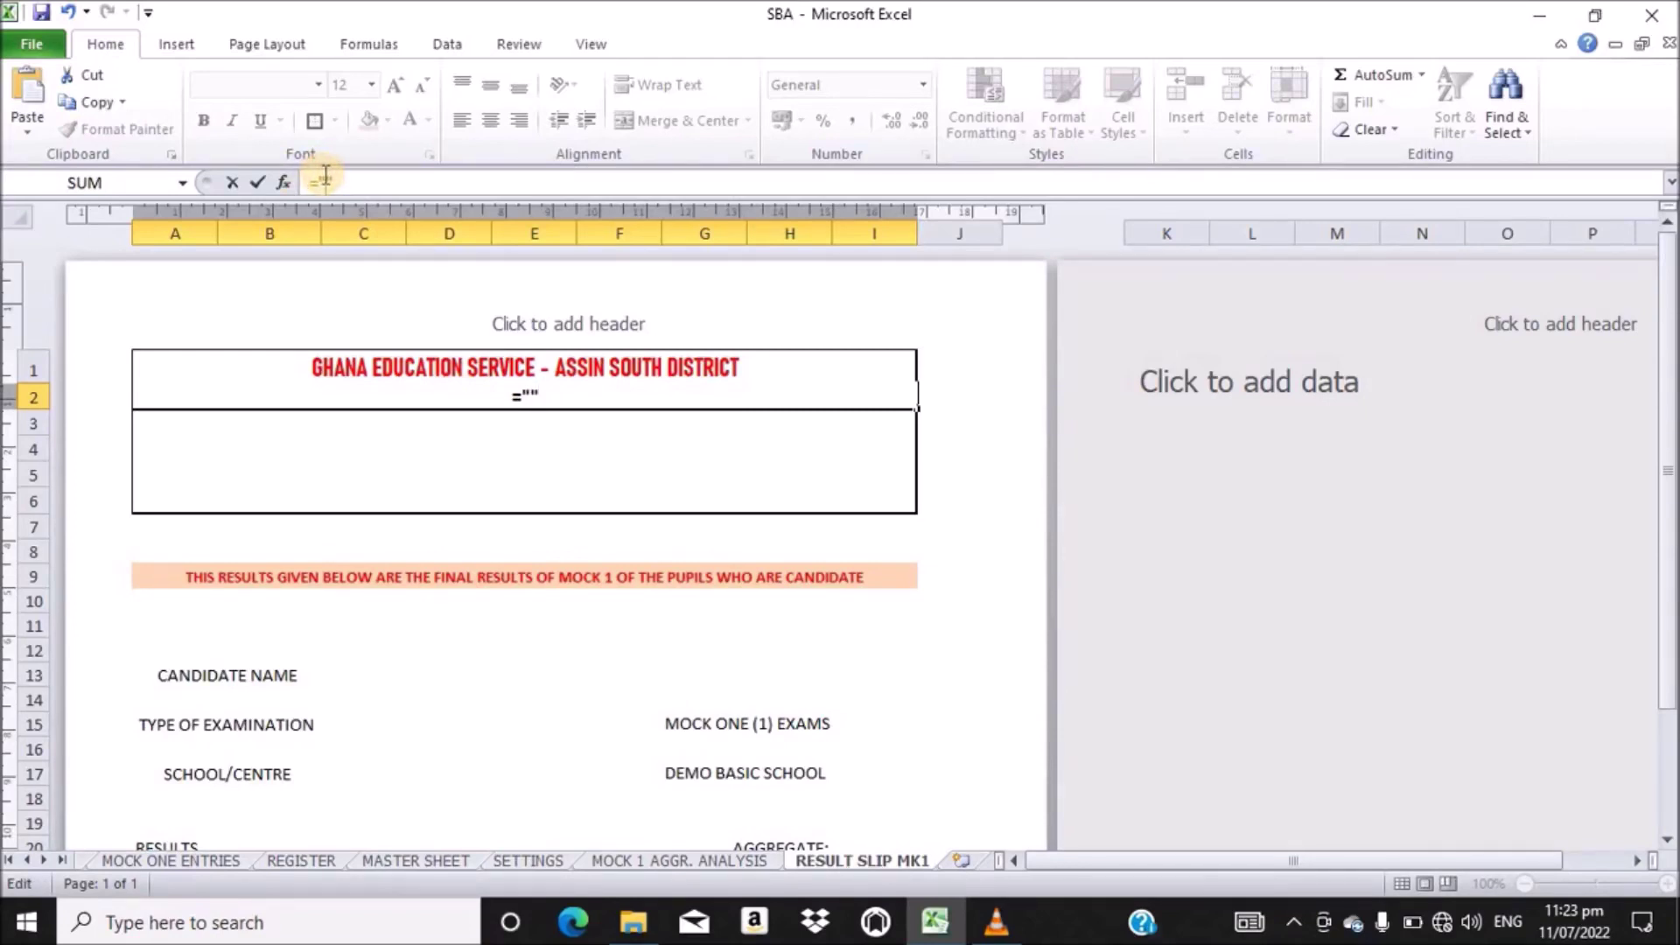
pyautogui.write('sc')
pyautogui.press('BackSpace')
pyautogui.press('BackSpace')
pyautogui.write('SCHOOL')
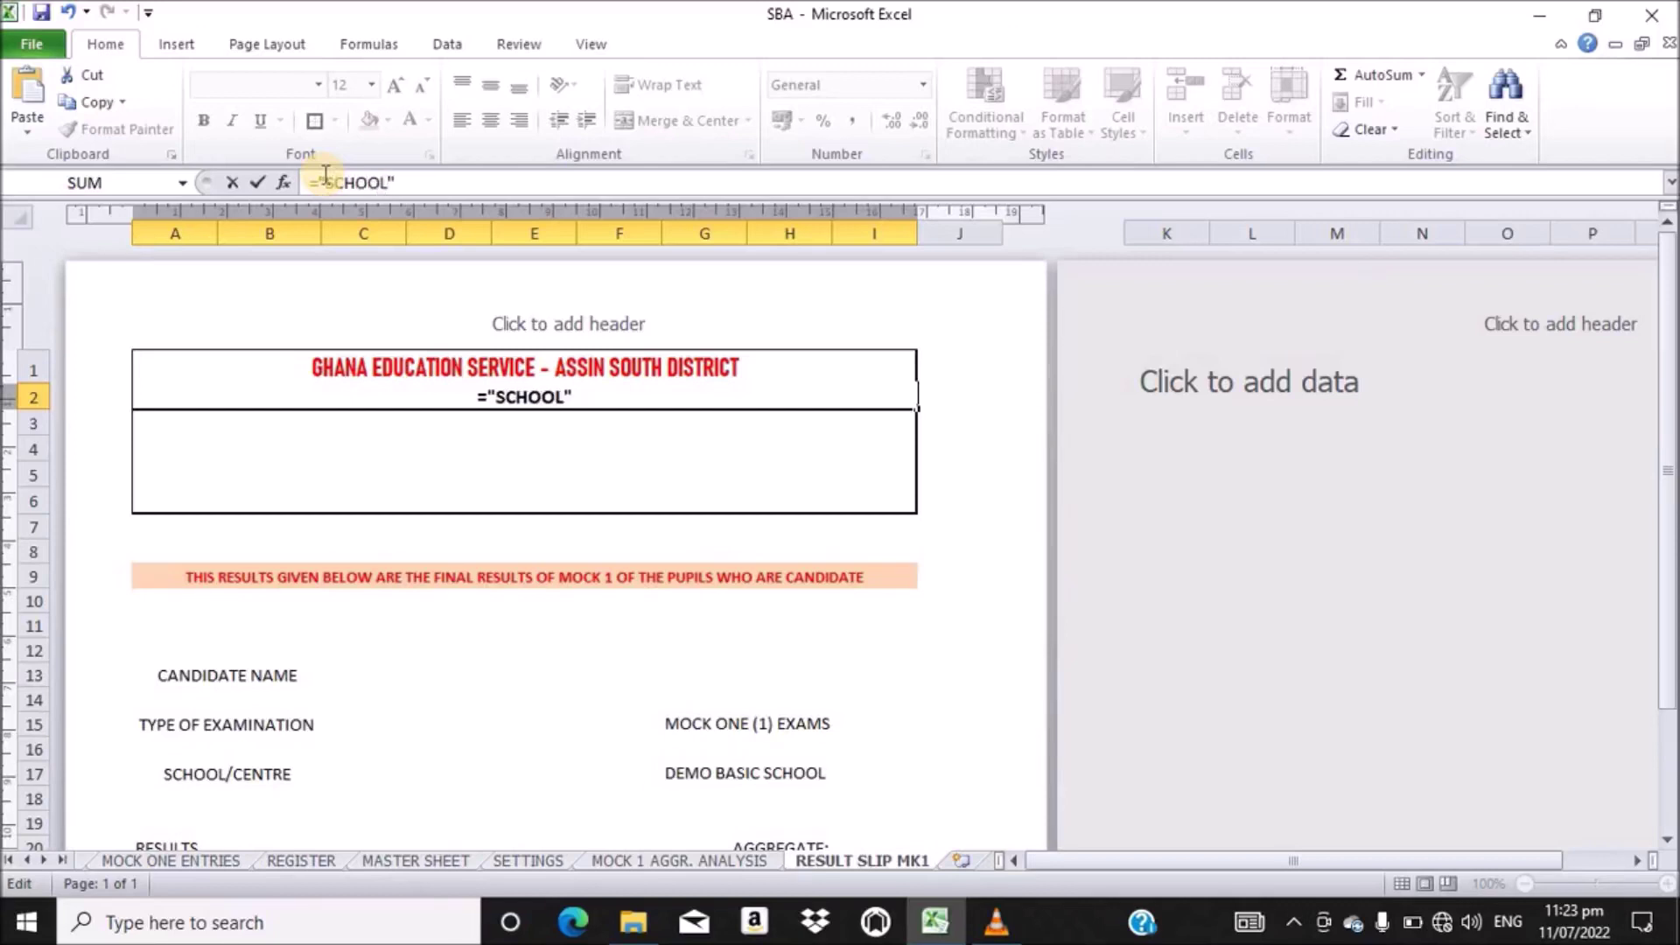
pyautogui.write(': " &')
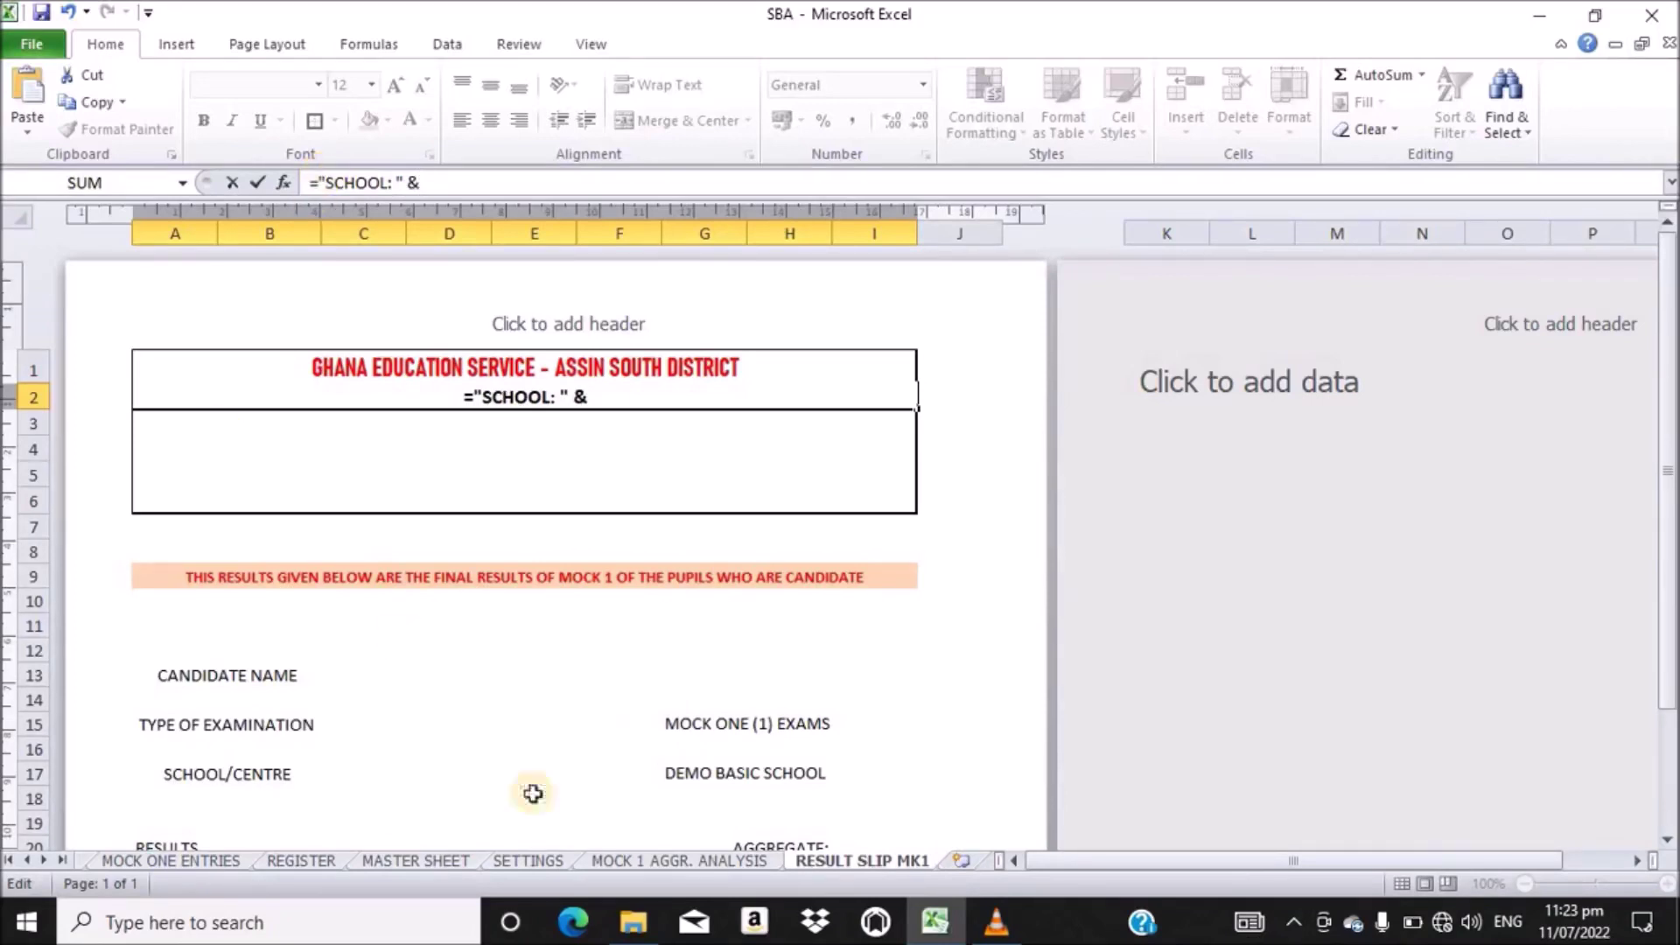
pyautogui.click(526, 859)
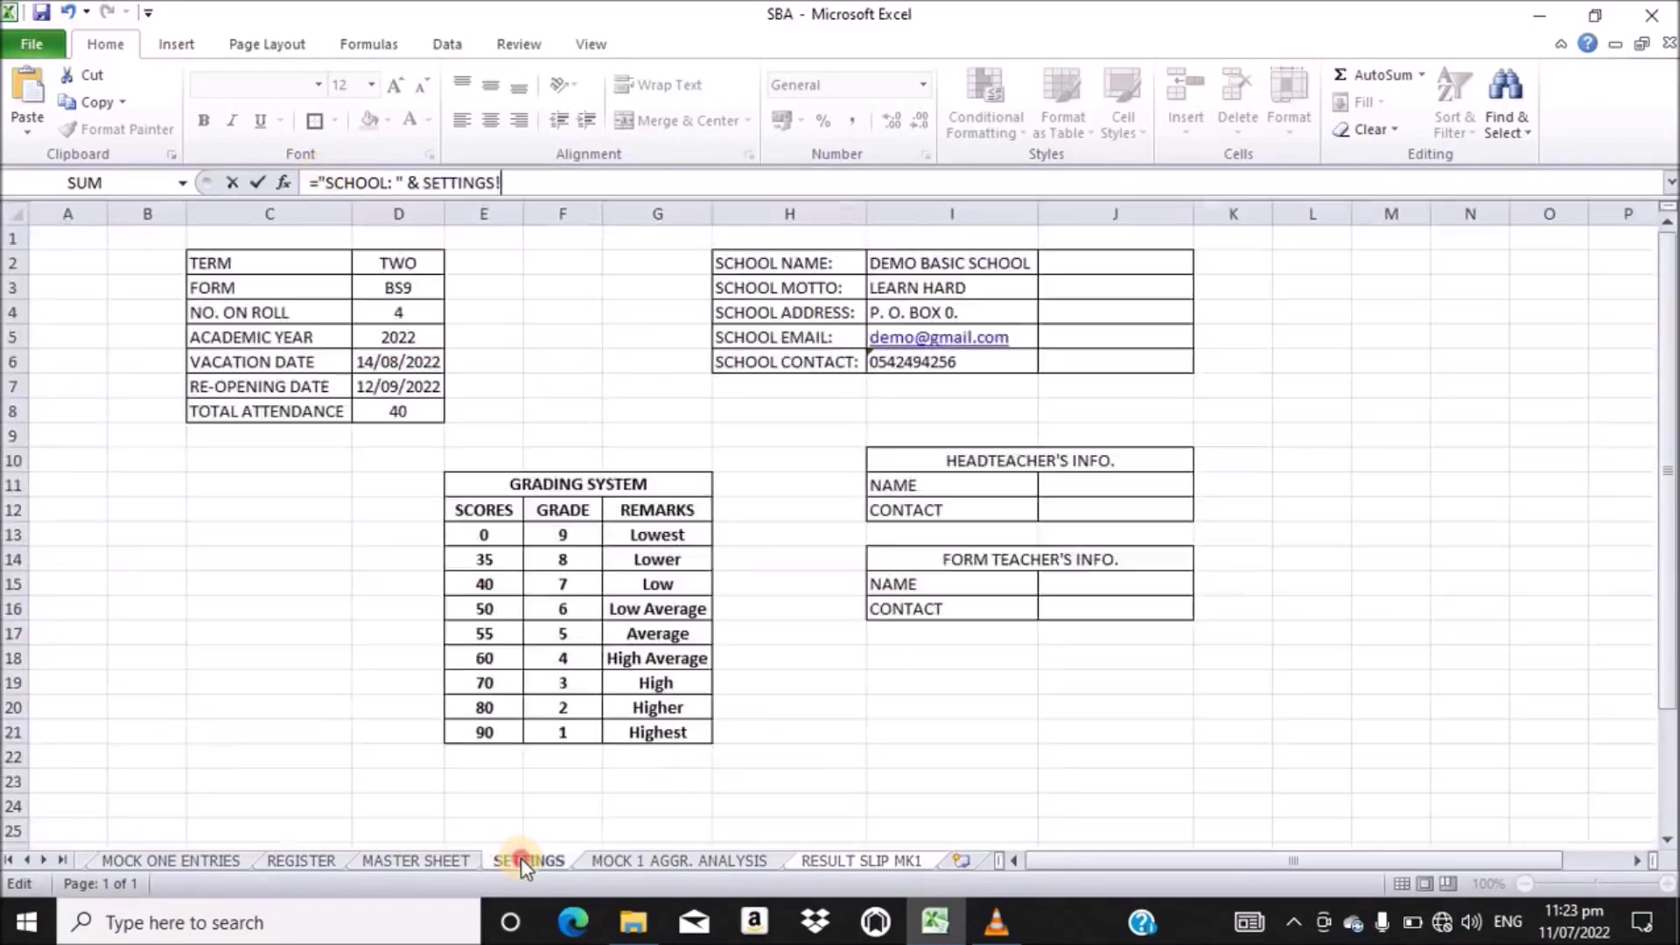
pyautogui.click(930, 262)
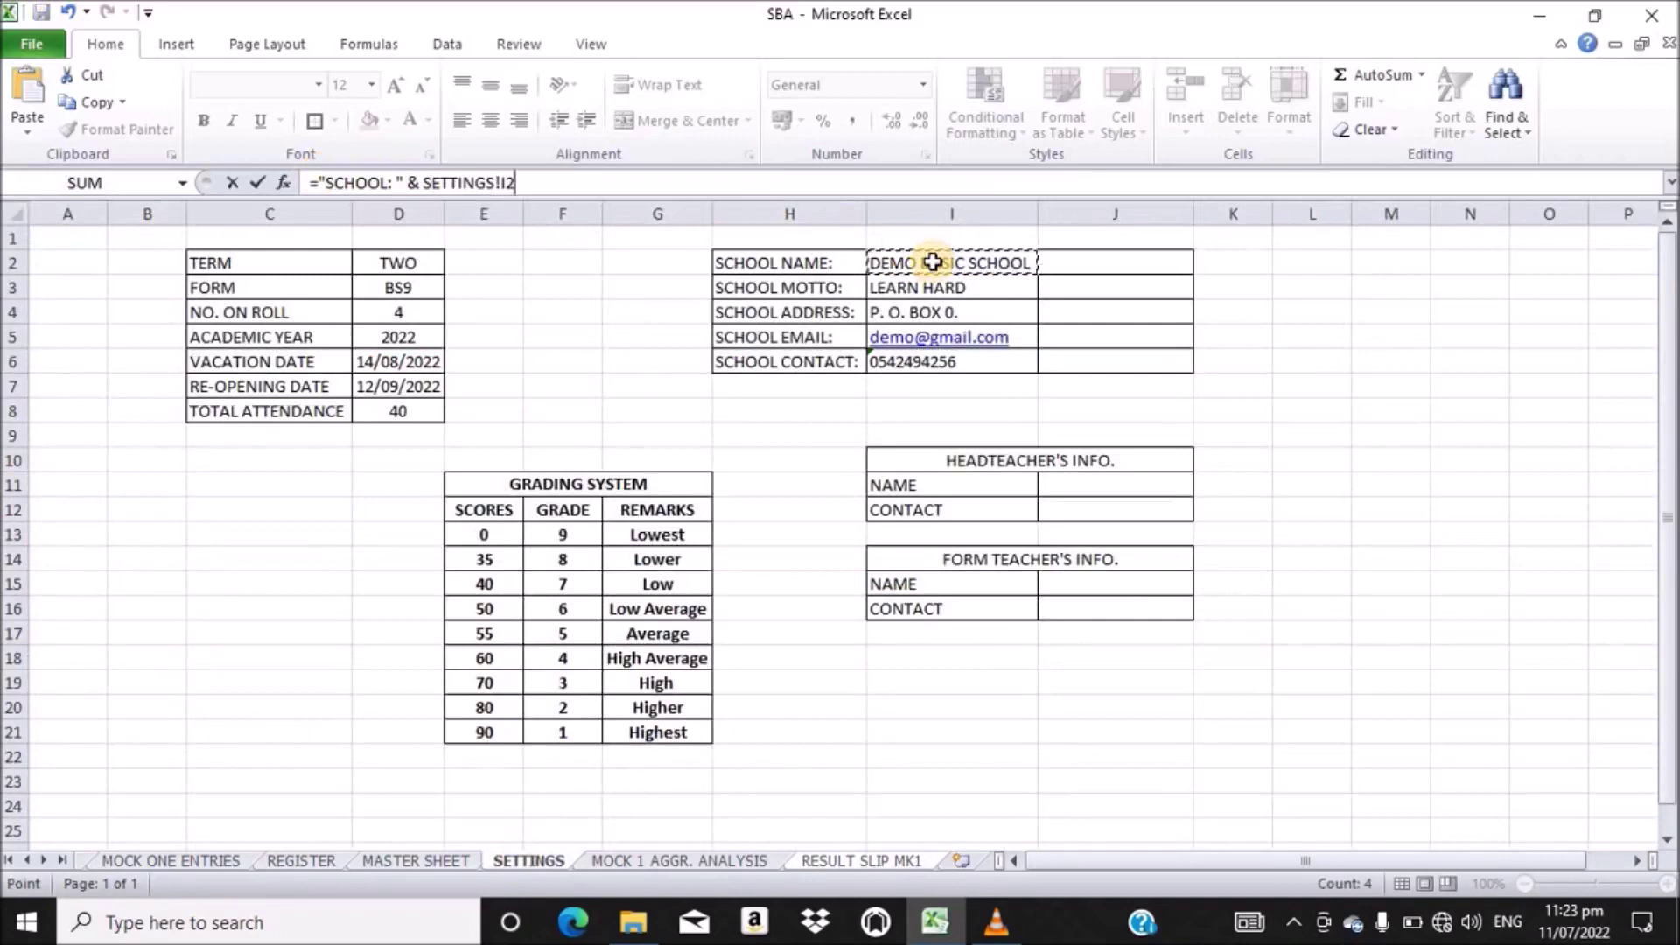
pyautogui.press('Return')
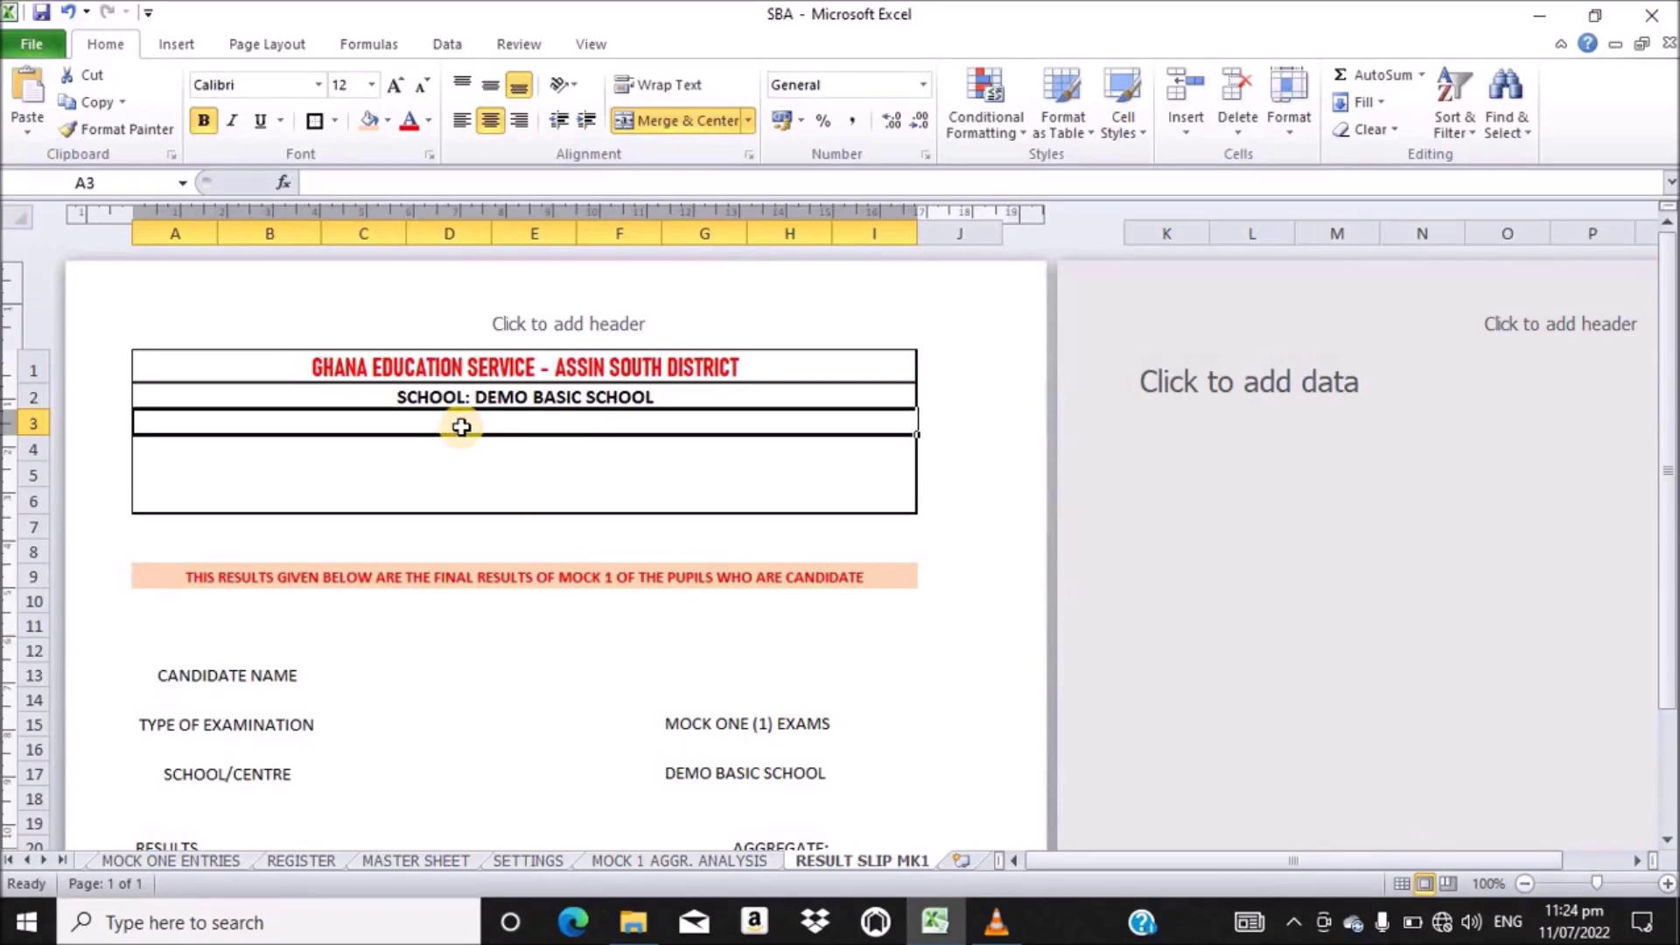
# - Enter a formula in A3 joining the label "MOTTO: " with the school motto in I3 of the SETTINGS sheet
pyautogui.write('=""')
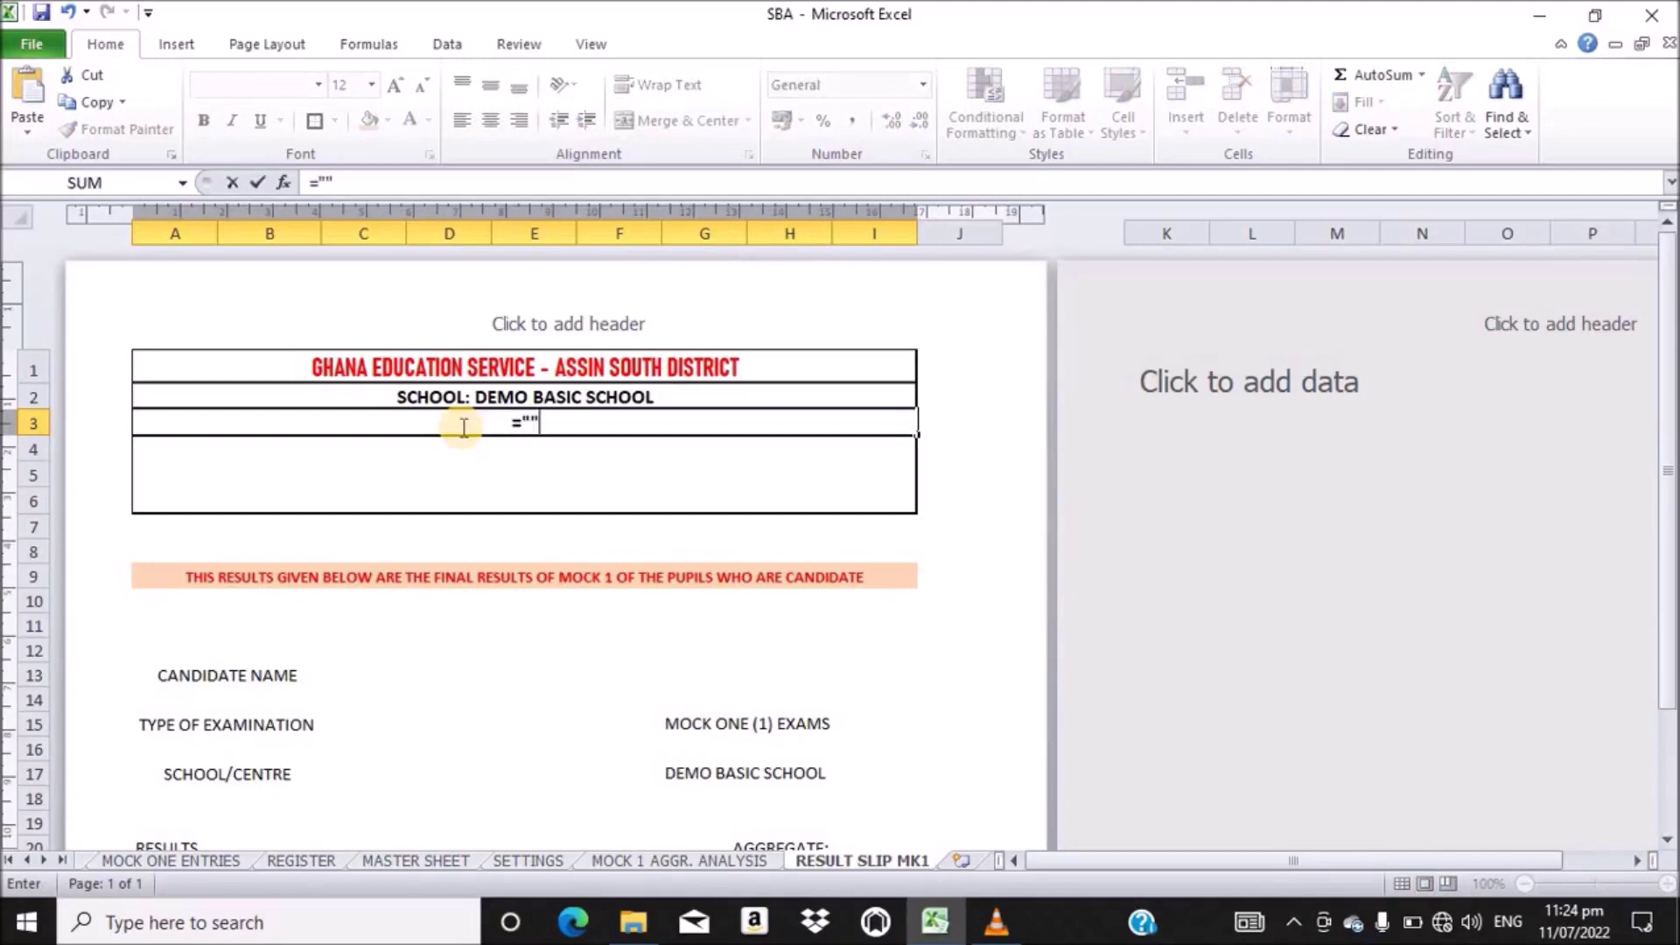
pyautogui.click(325, 183)
pyautogui.write('MOTTO')
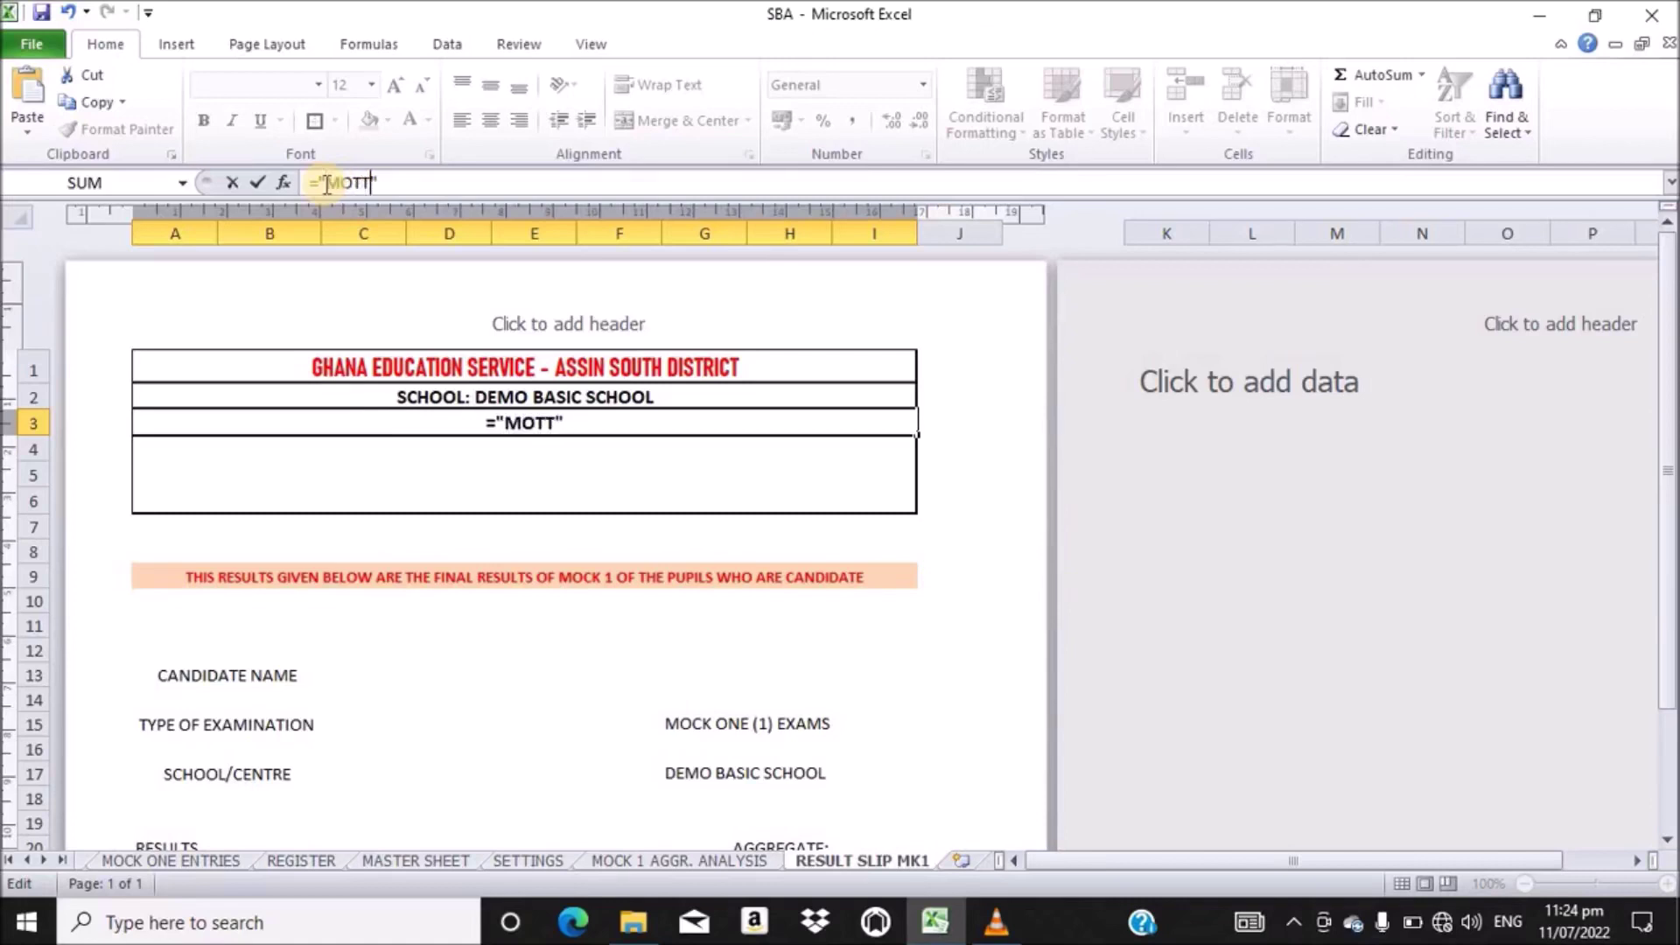
pyautogui.write(':')
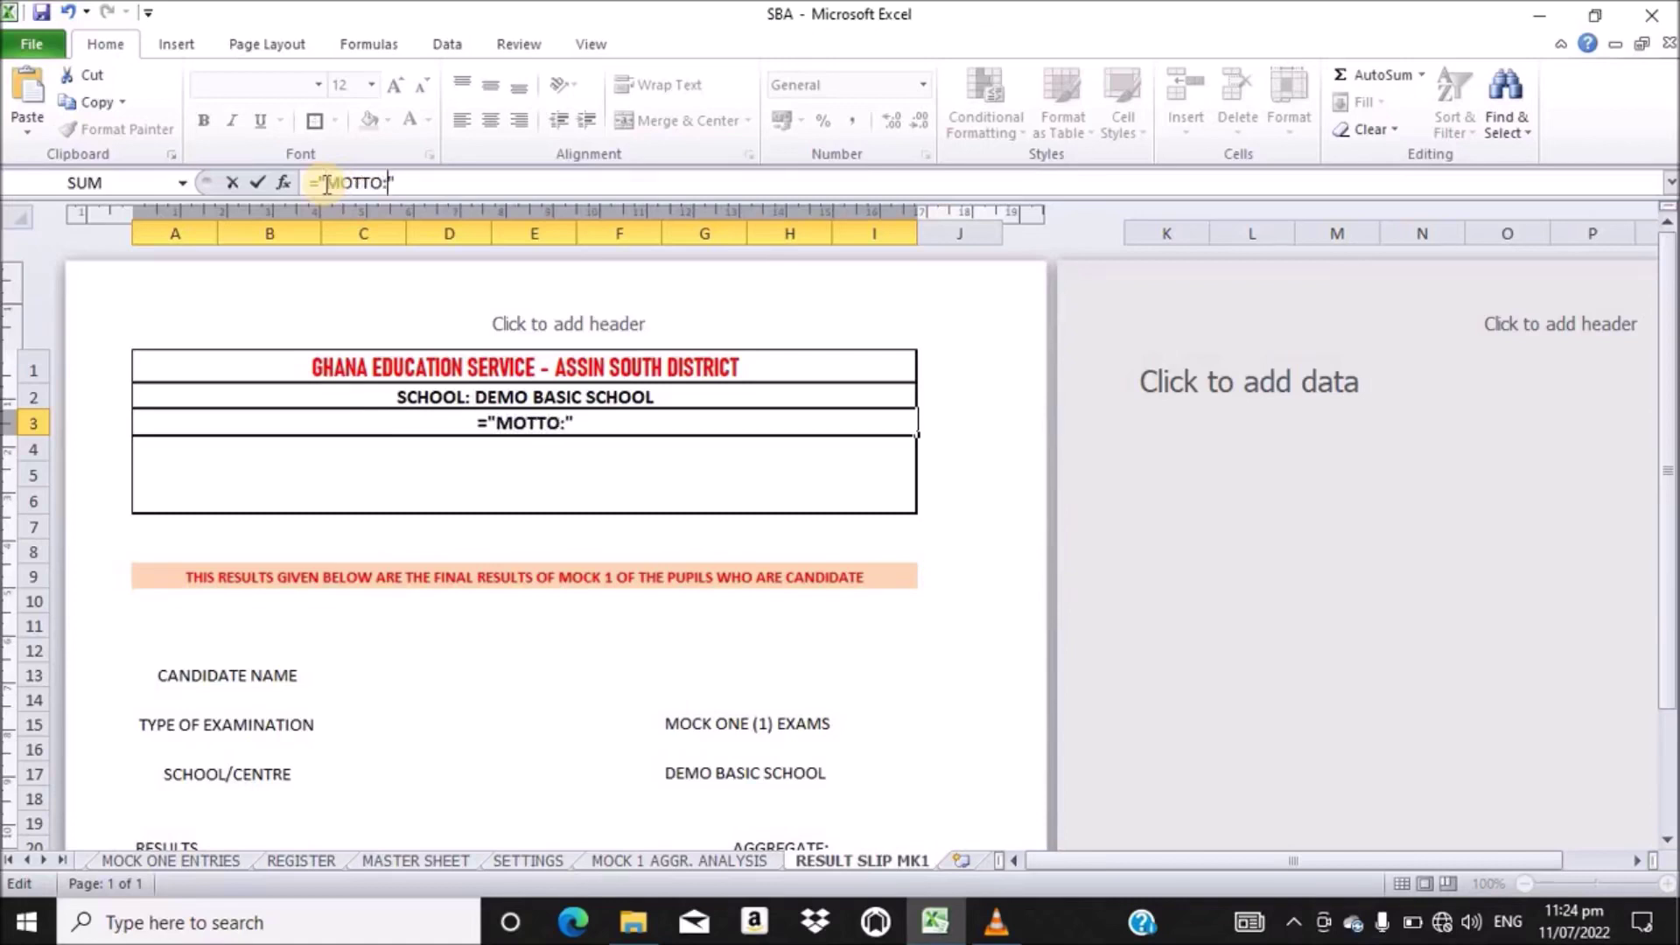
pyautogui.press('Right')
pyautogui.write('&')
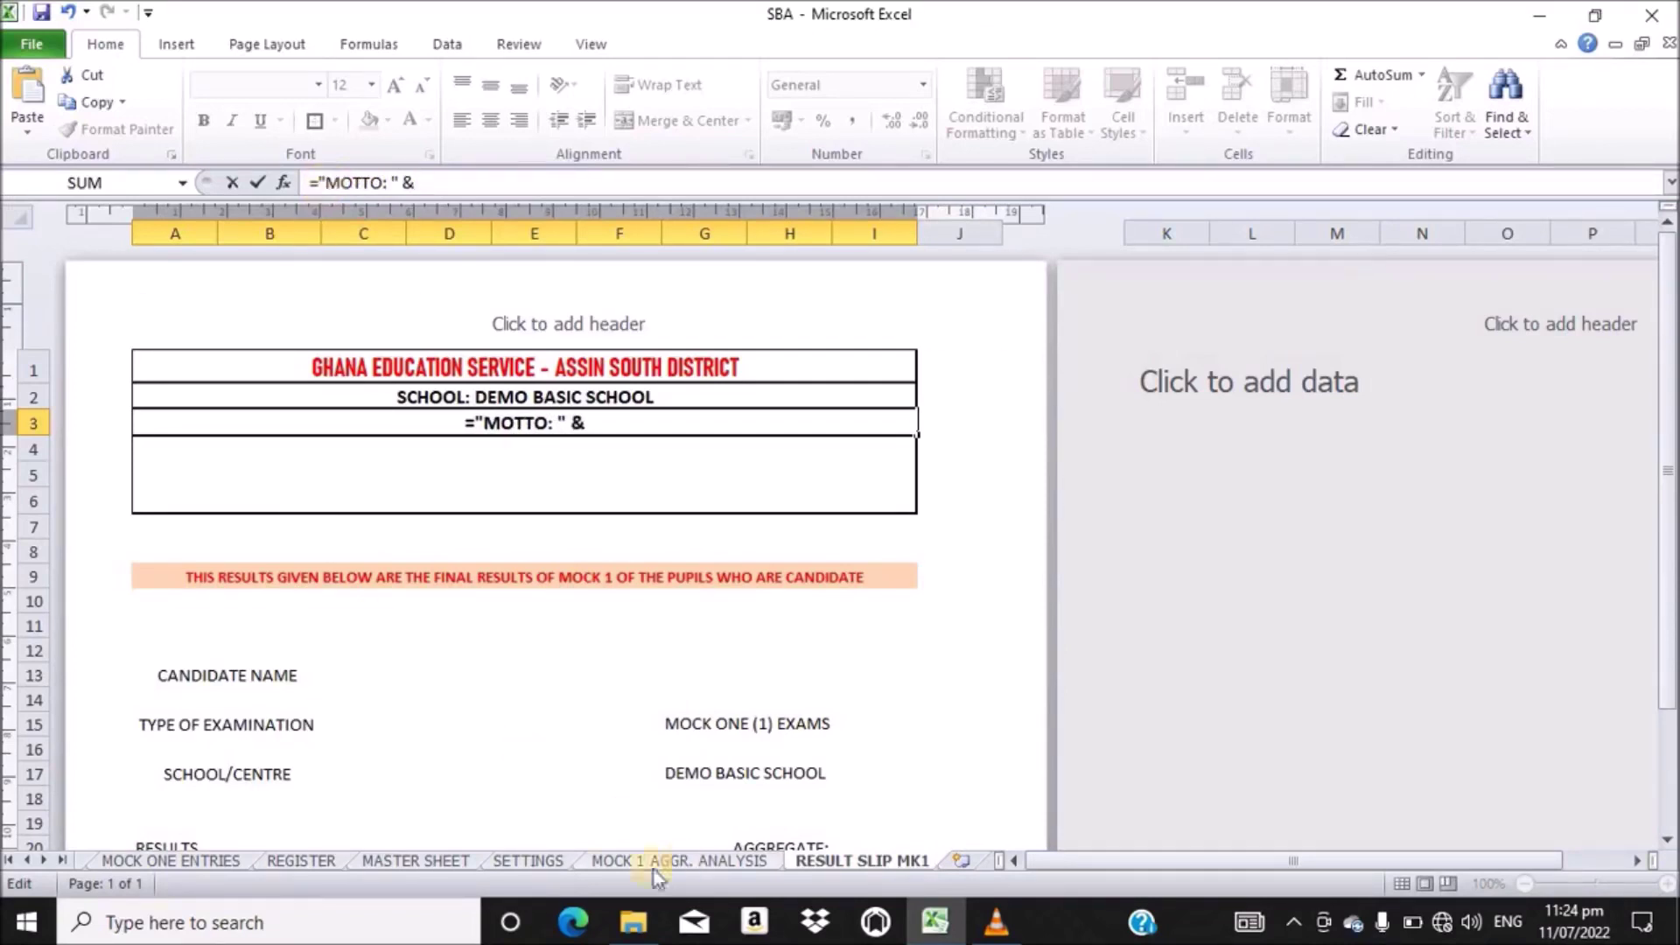
pyautogui.click(529, 862)
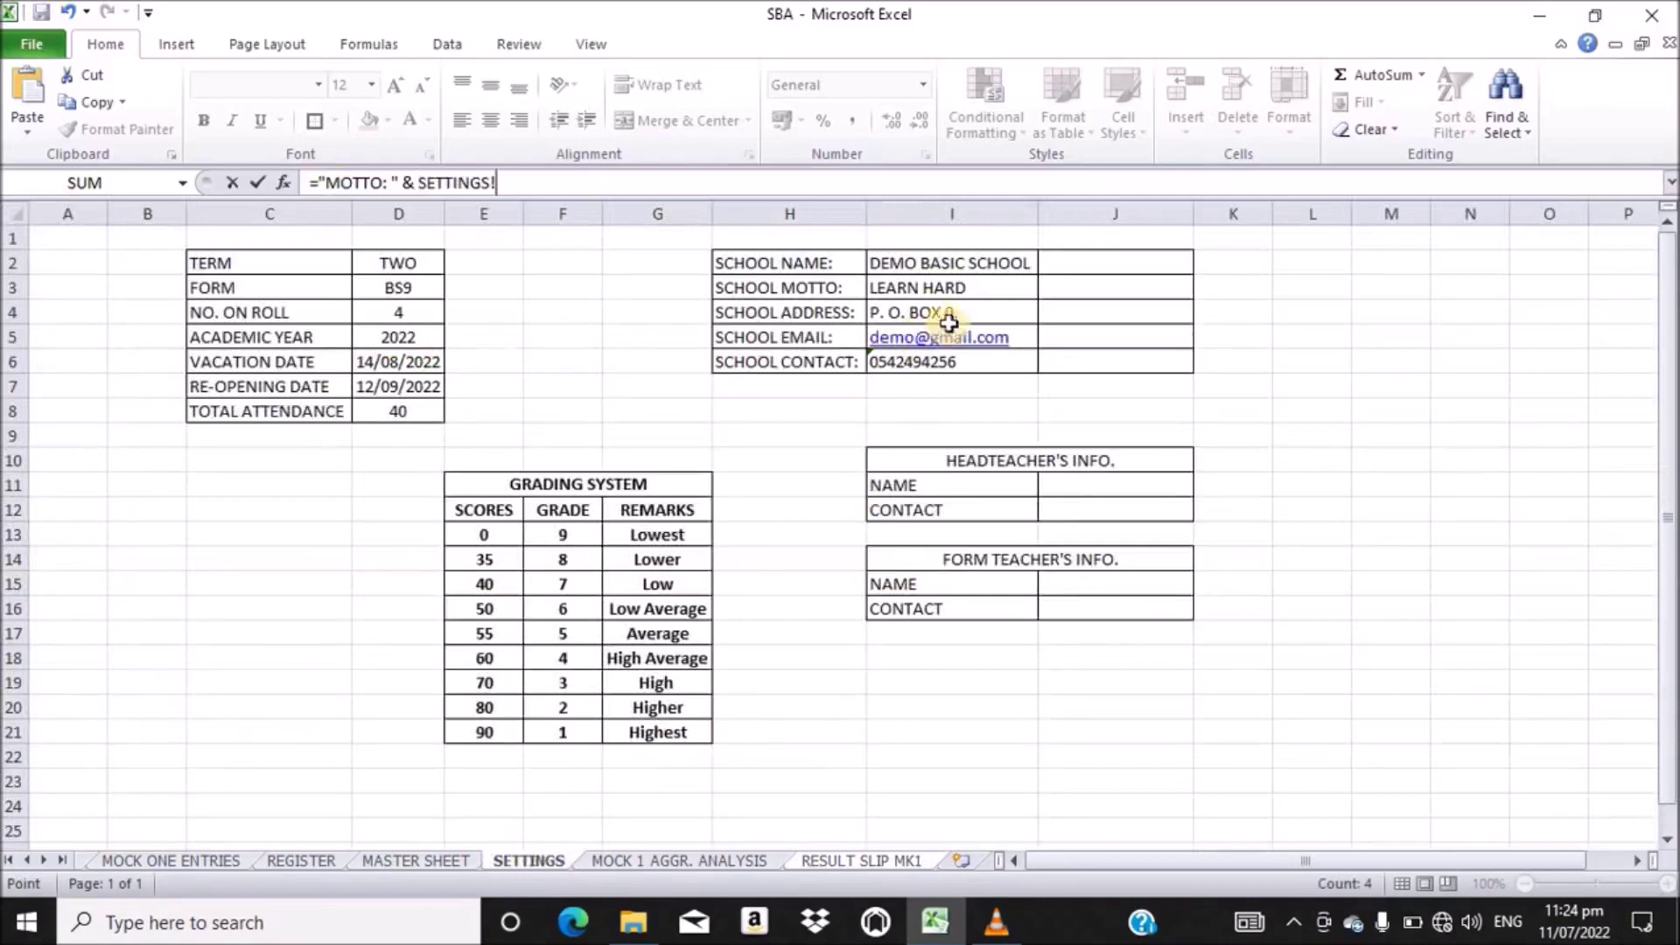
pyautogui.click(919, 289)
pyautogui.press('Return')
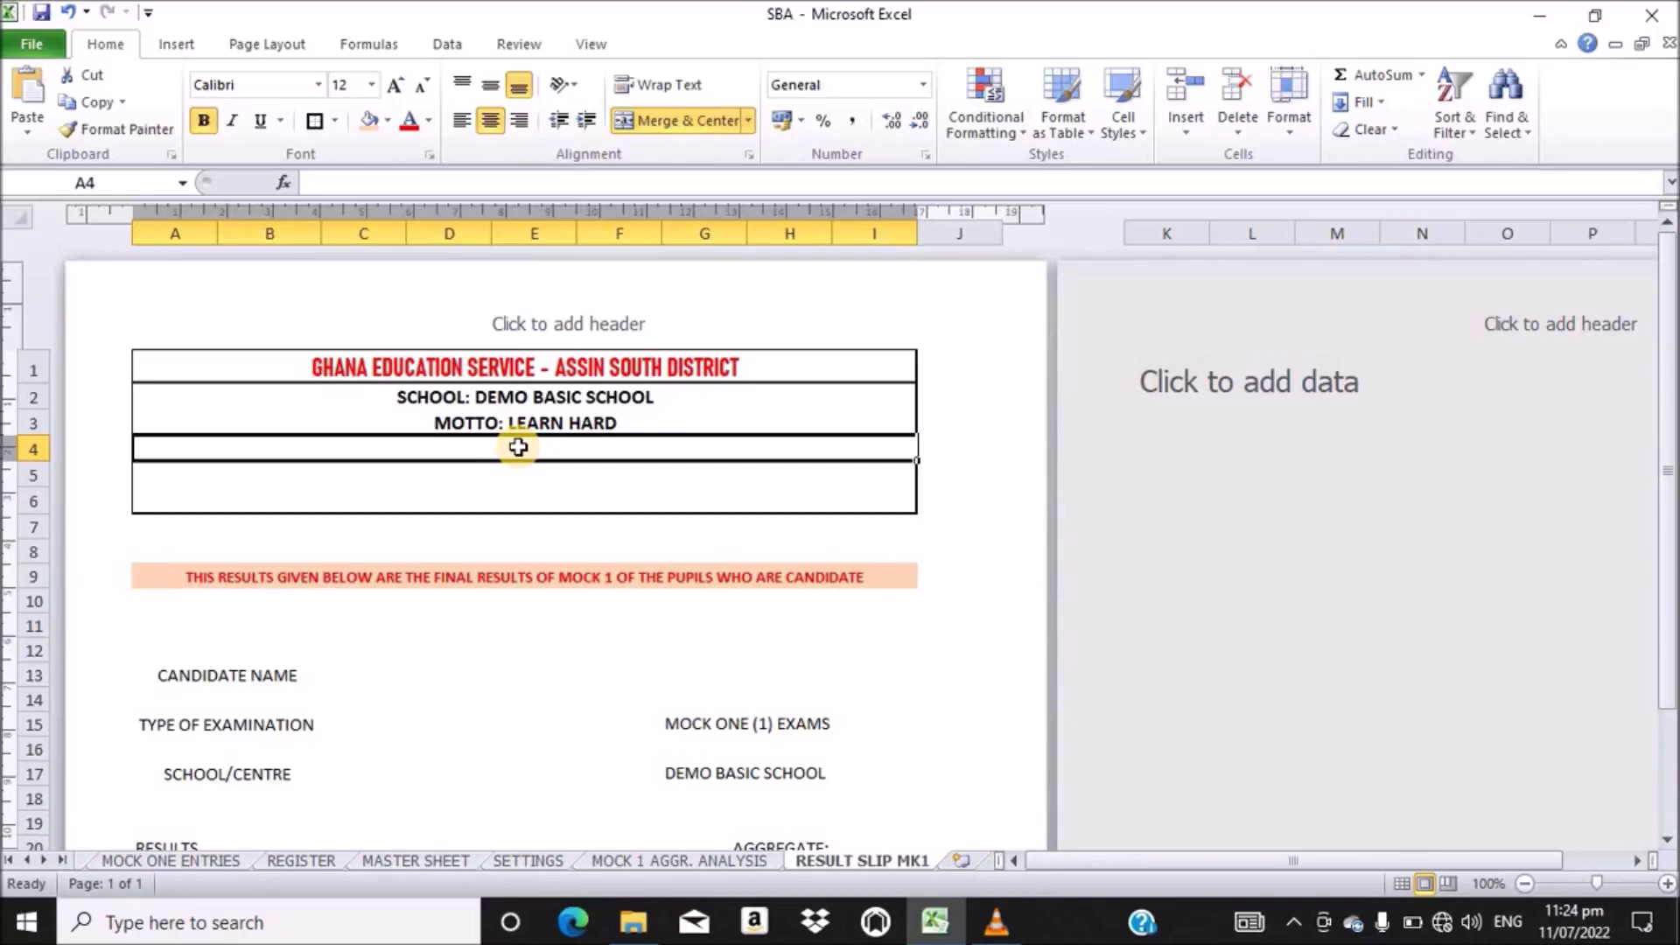
# - Enter a formula in A4 joining the label "ADDRESS: " with the school address in I4 of the SETTINGS sheet
pyautogui.write('=')
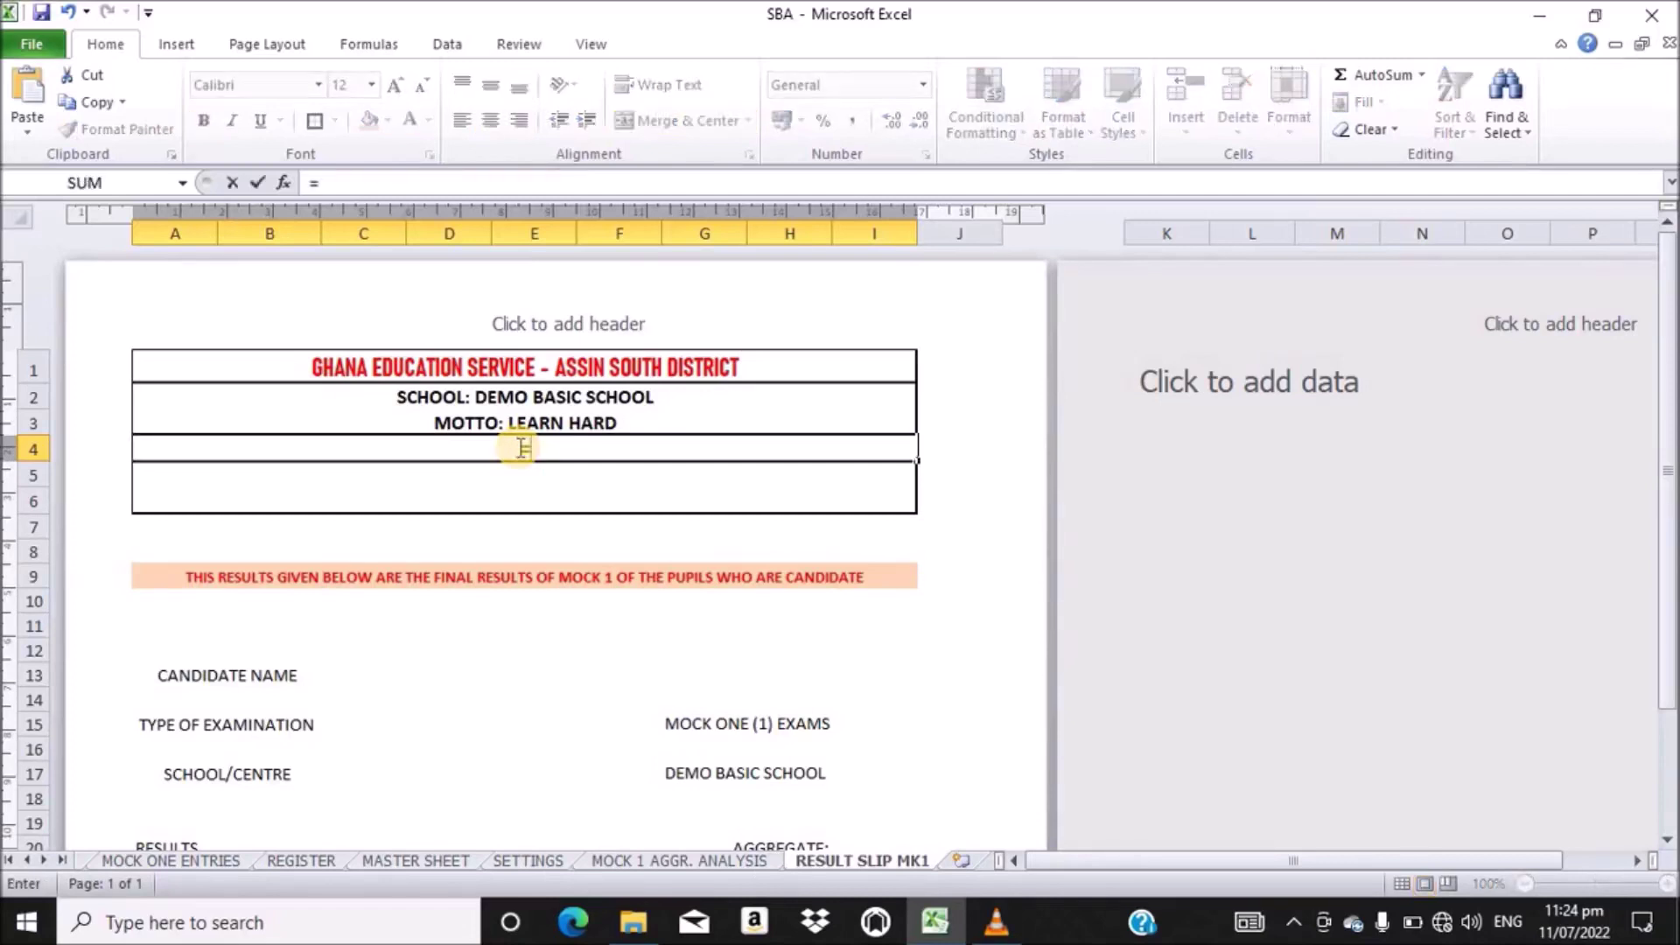
pyautogui.write('""')
pyautogui.click(328, 179)
pyautogui.write('ADDRE')
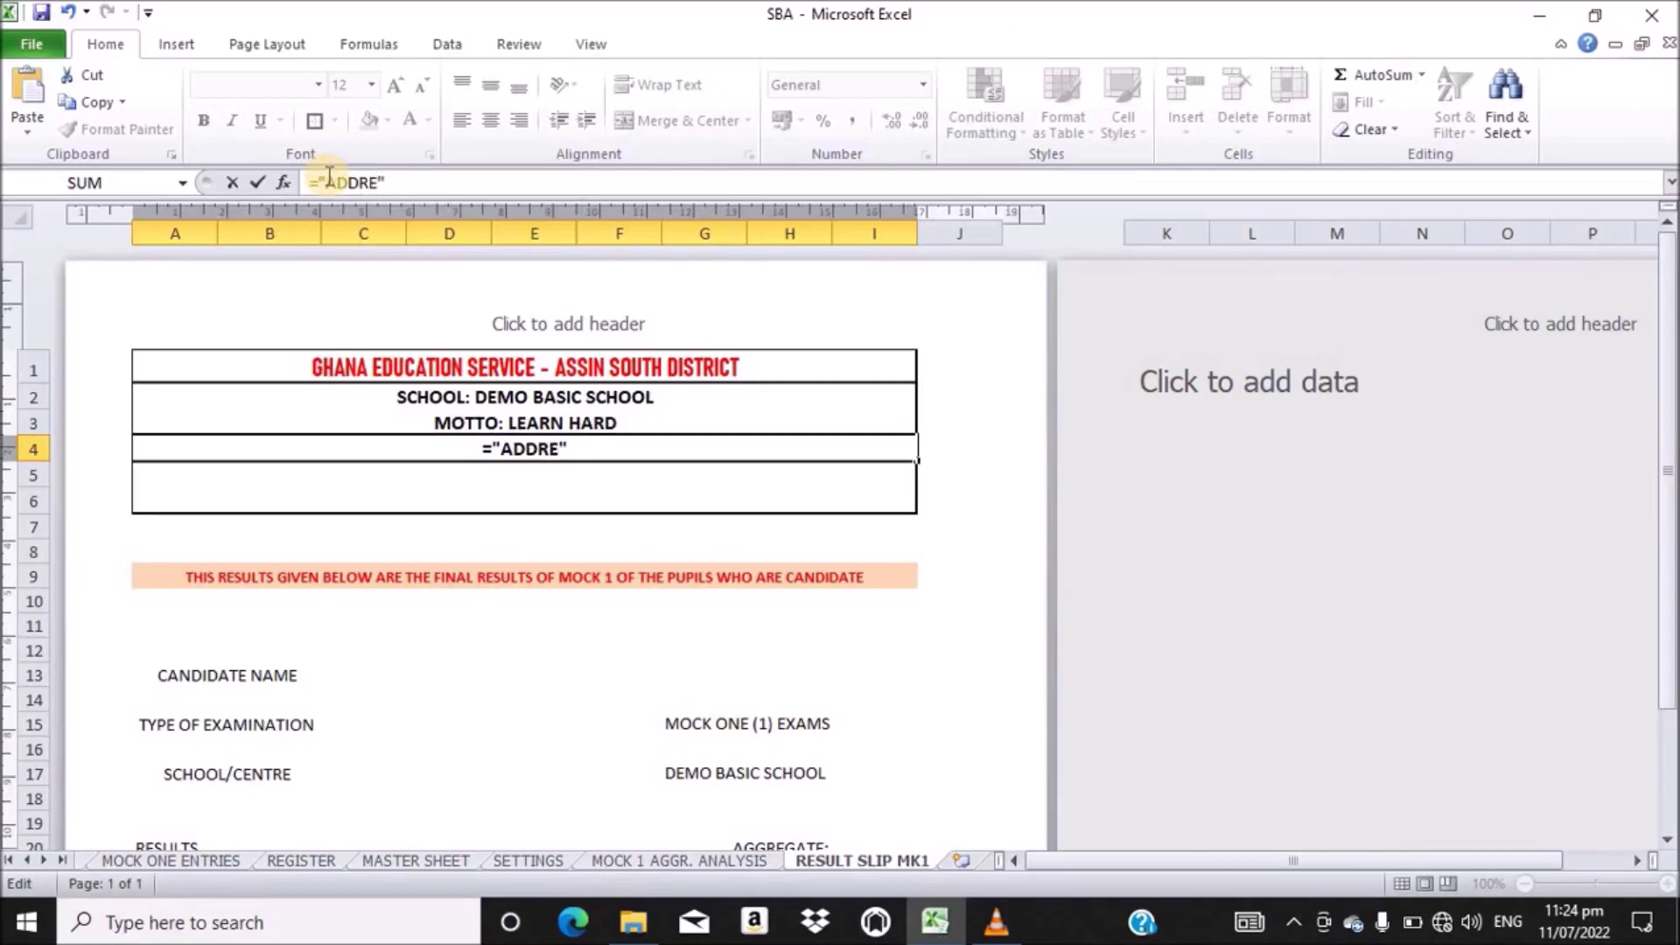
pyautogui.write('SS')
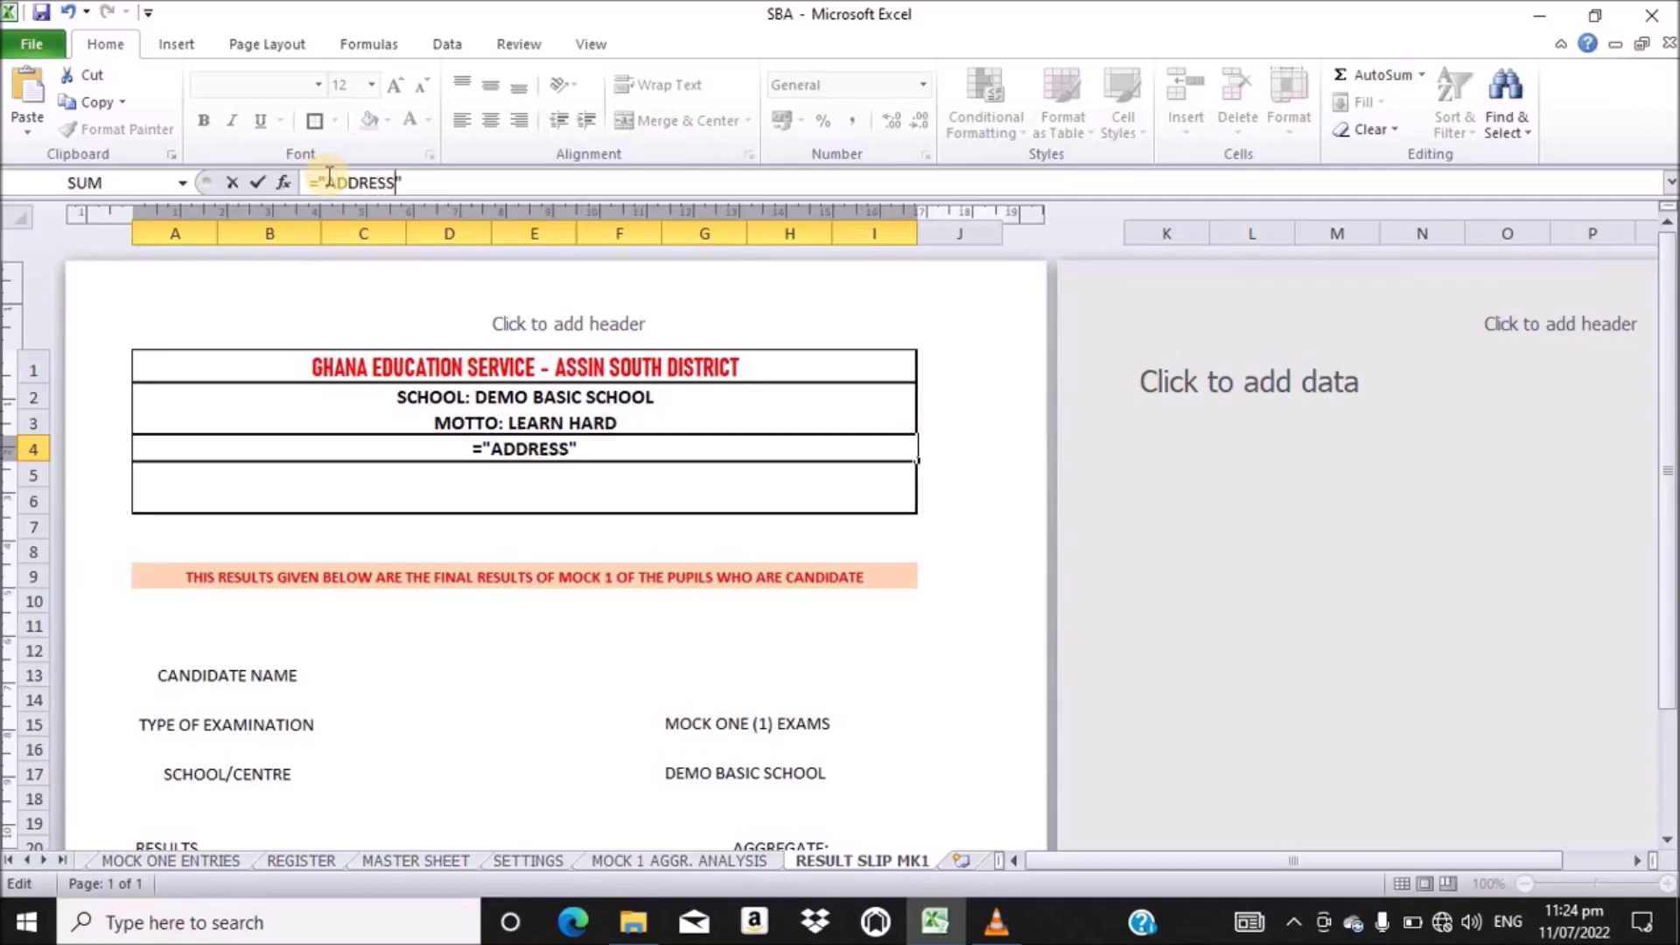
pyautogui.write(': "')
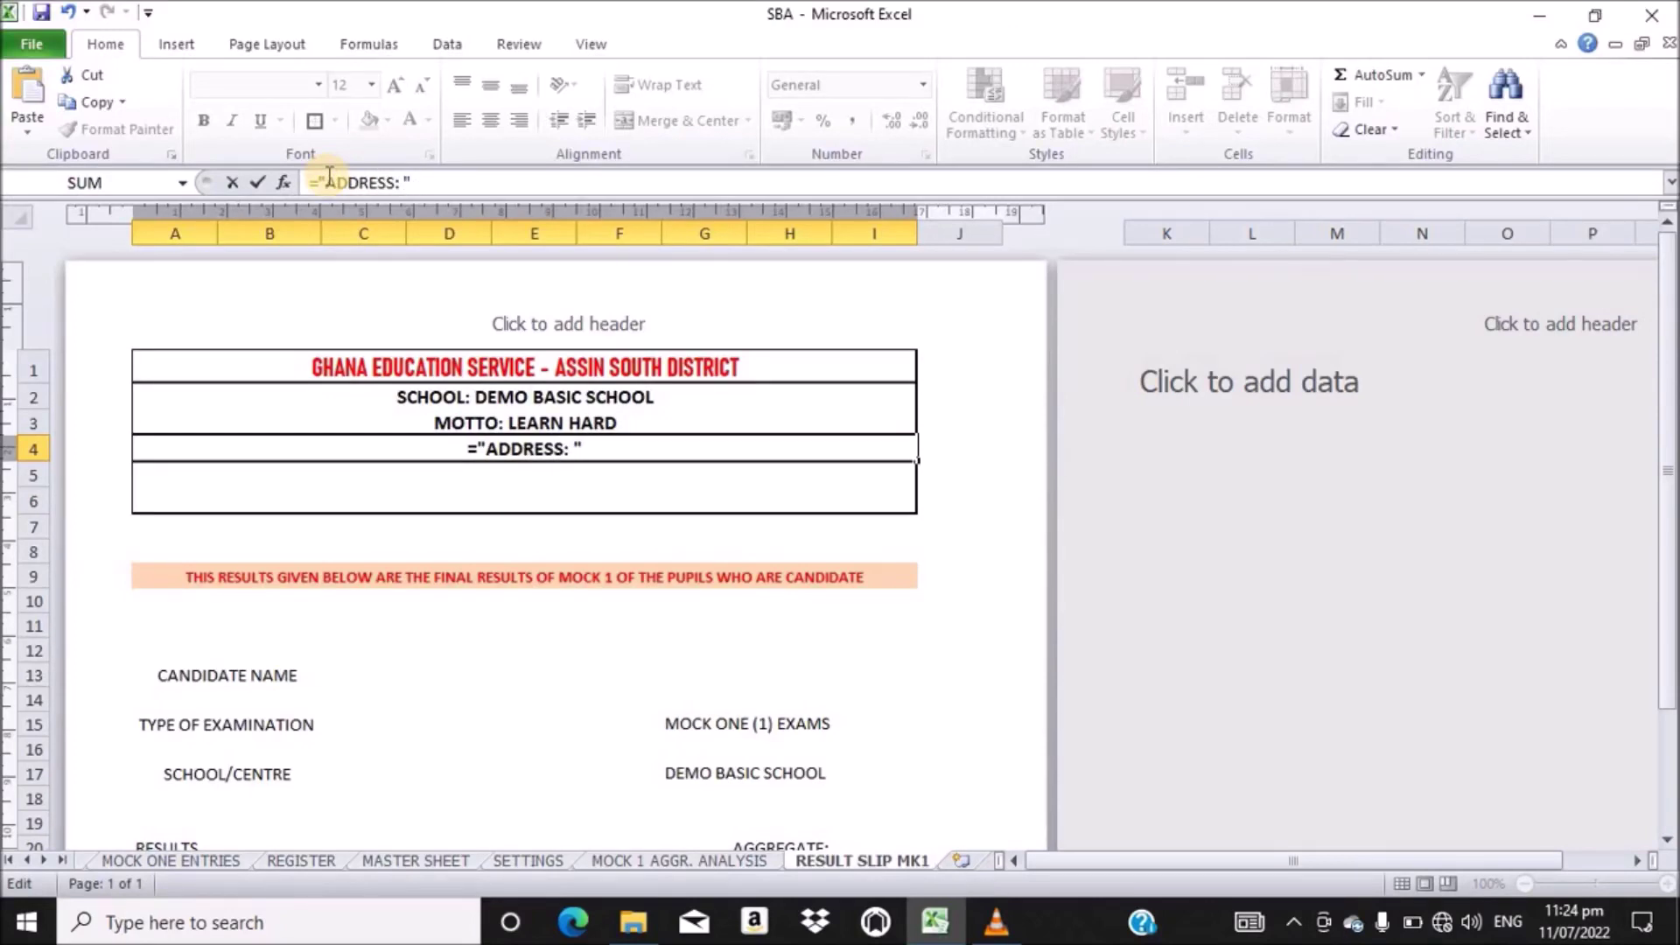
pyautogui.write(' &')
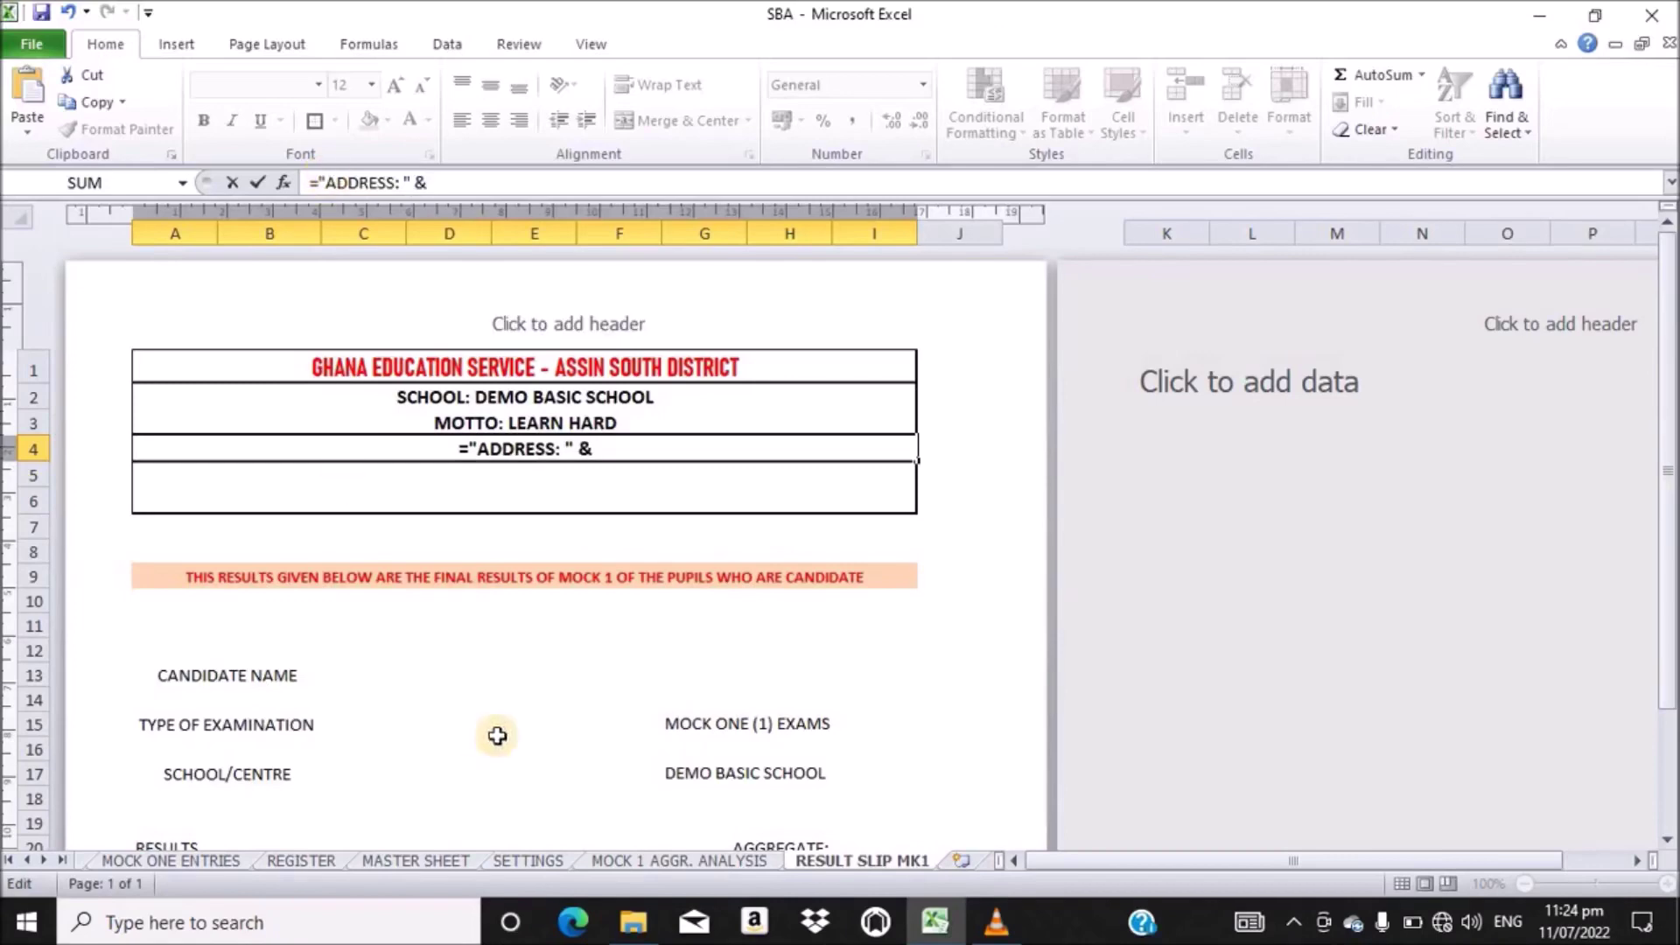
pyautogui.click(507, 862)
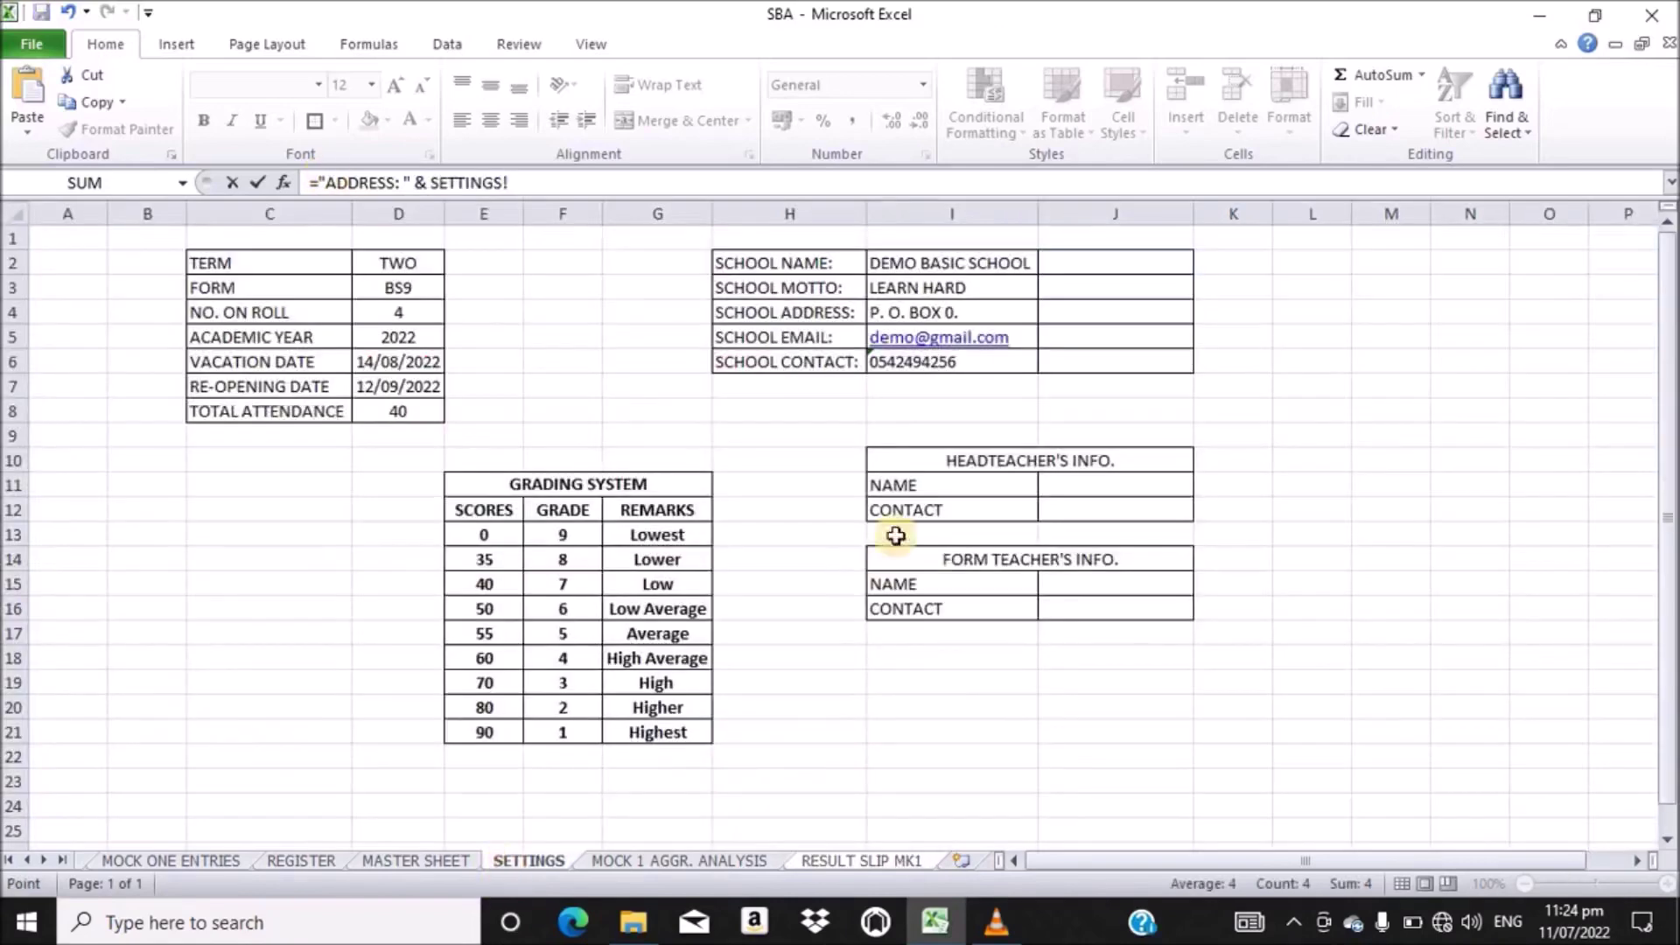
pyautogui.click(922, 310)
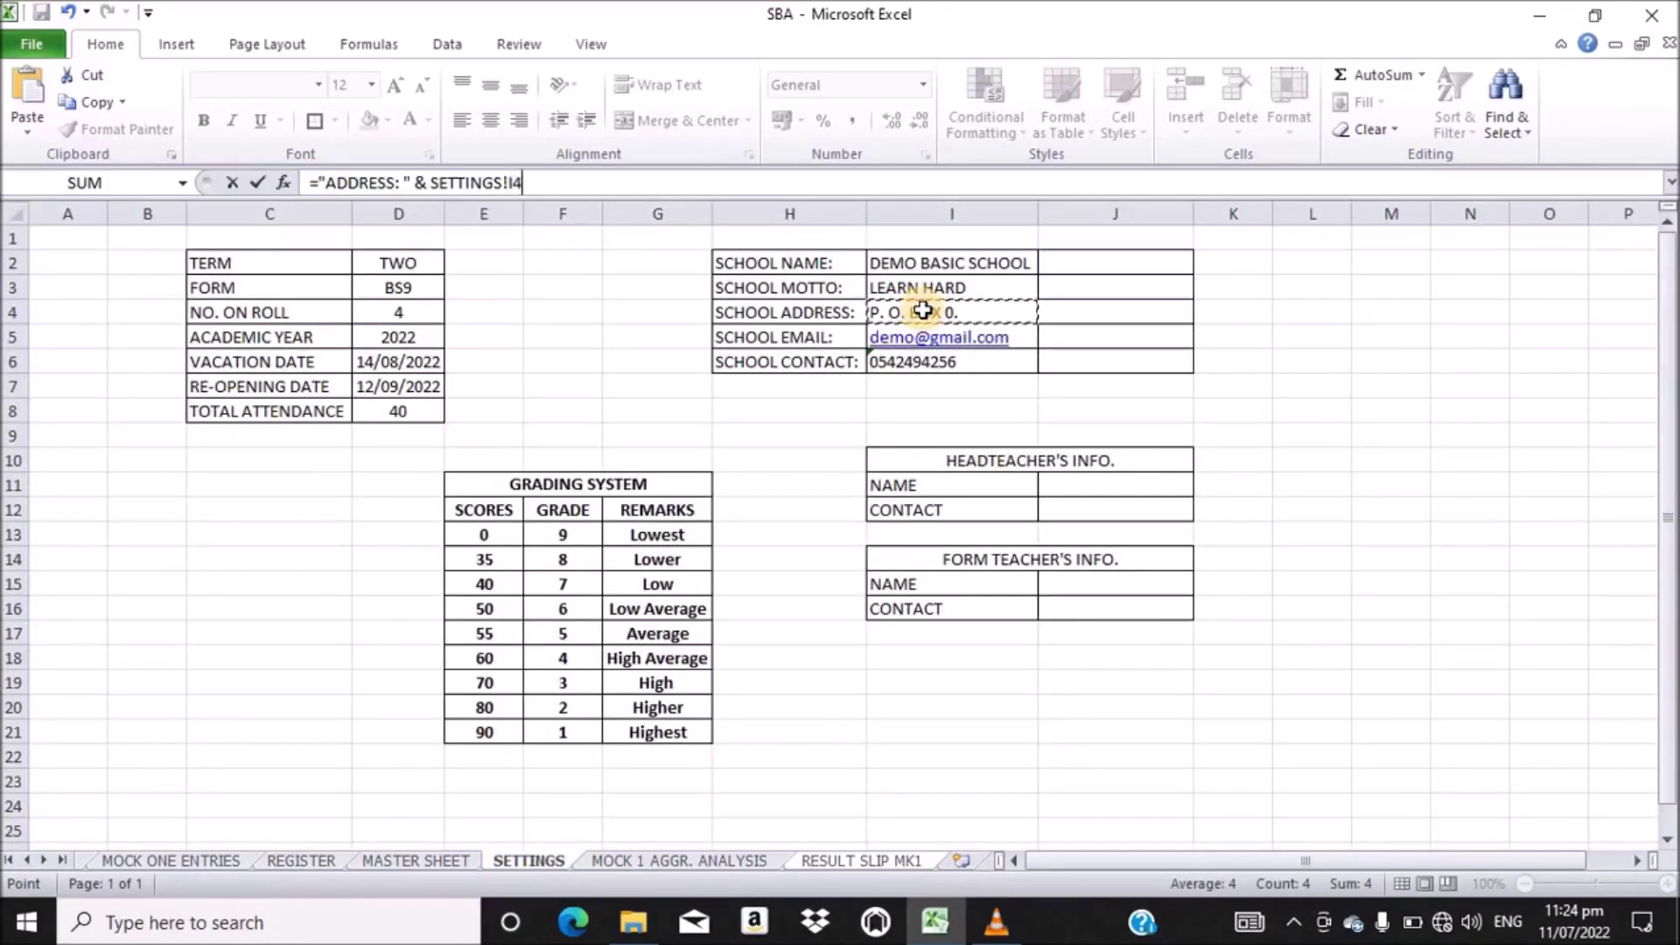
pyautogui.press('Return')
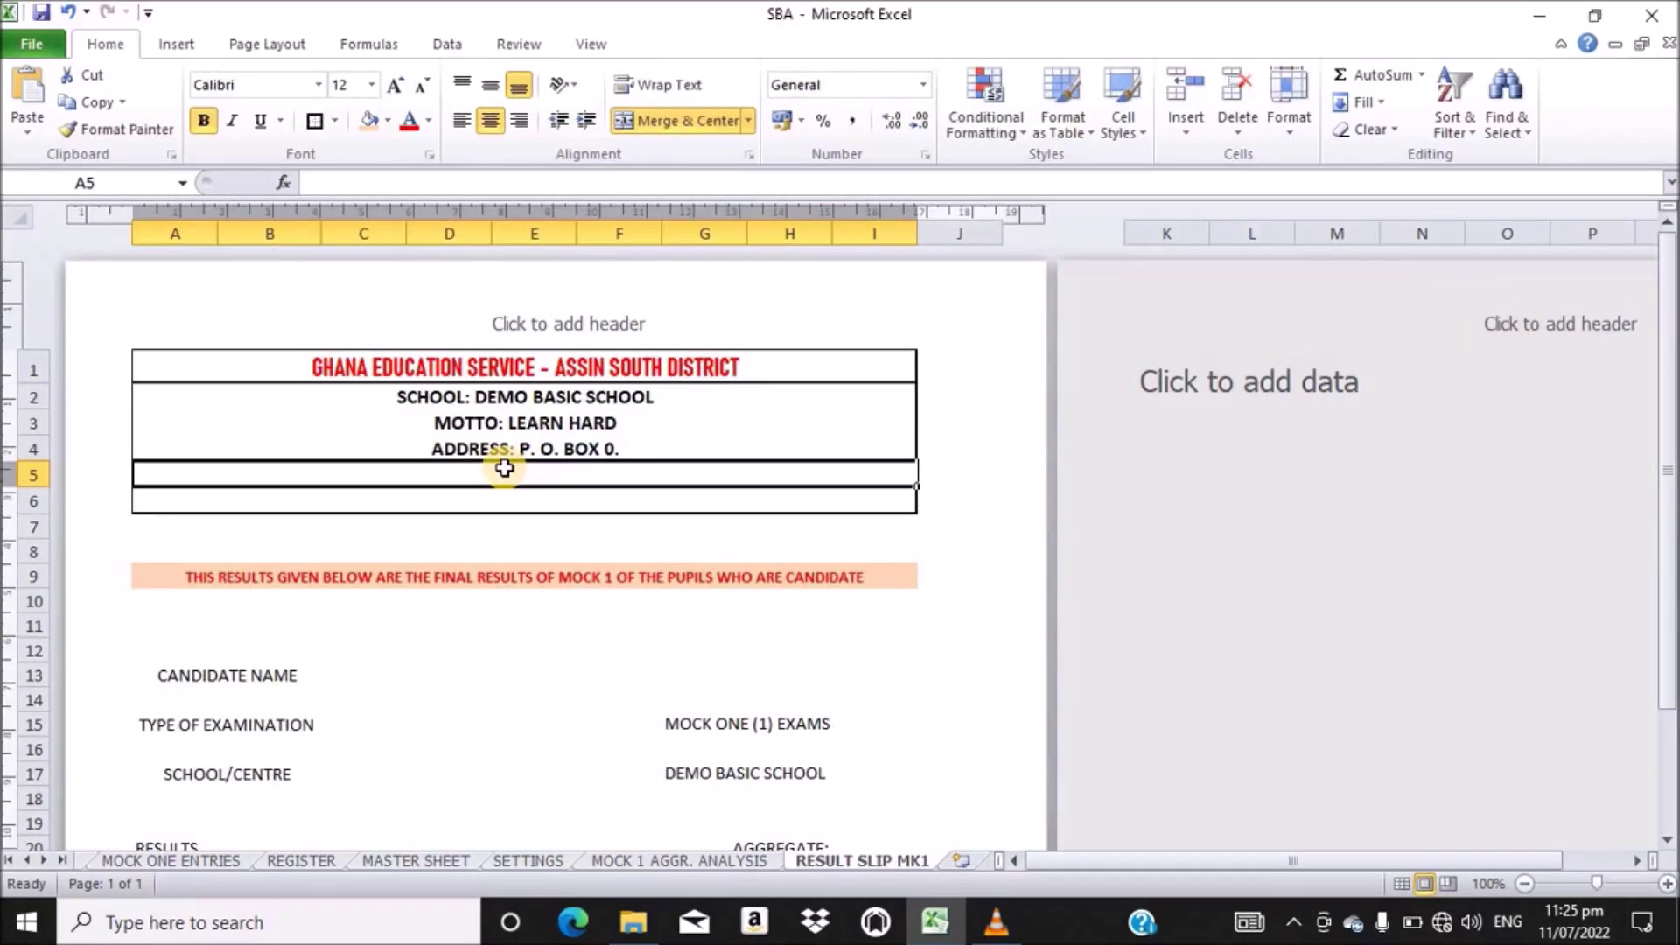
# - Enter a formula in A5 joining the label "EMAIL: " with the school email in I5 of the SETTINGS sheet
pyautogui.write('=')
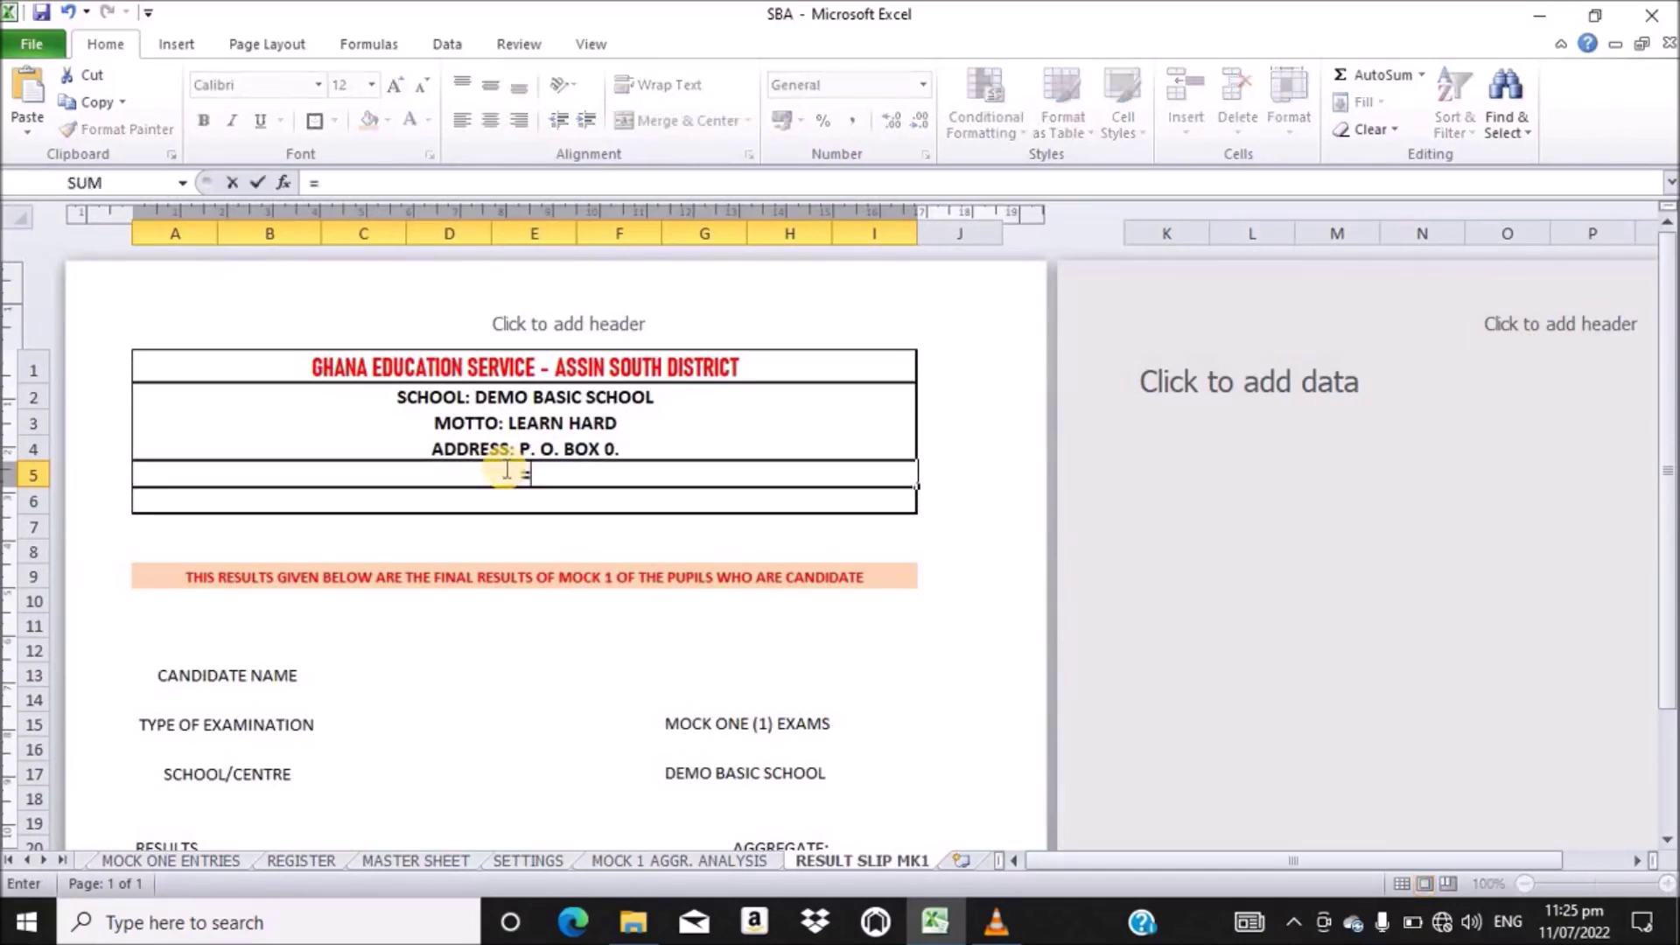
pyautogui.write('""')
pyautogui.click(323, 181)
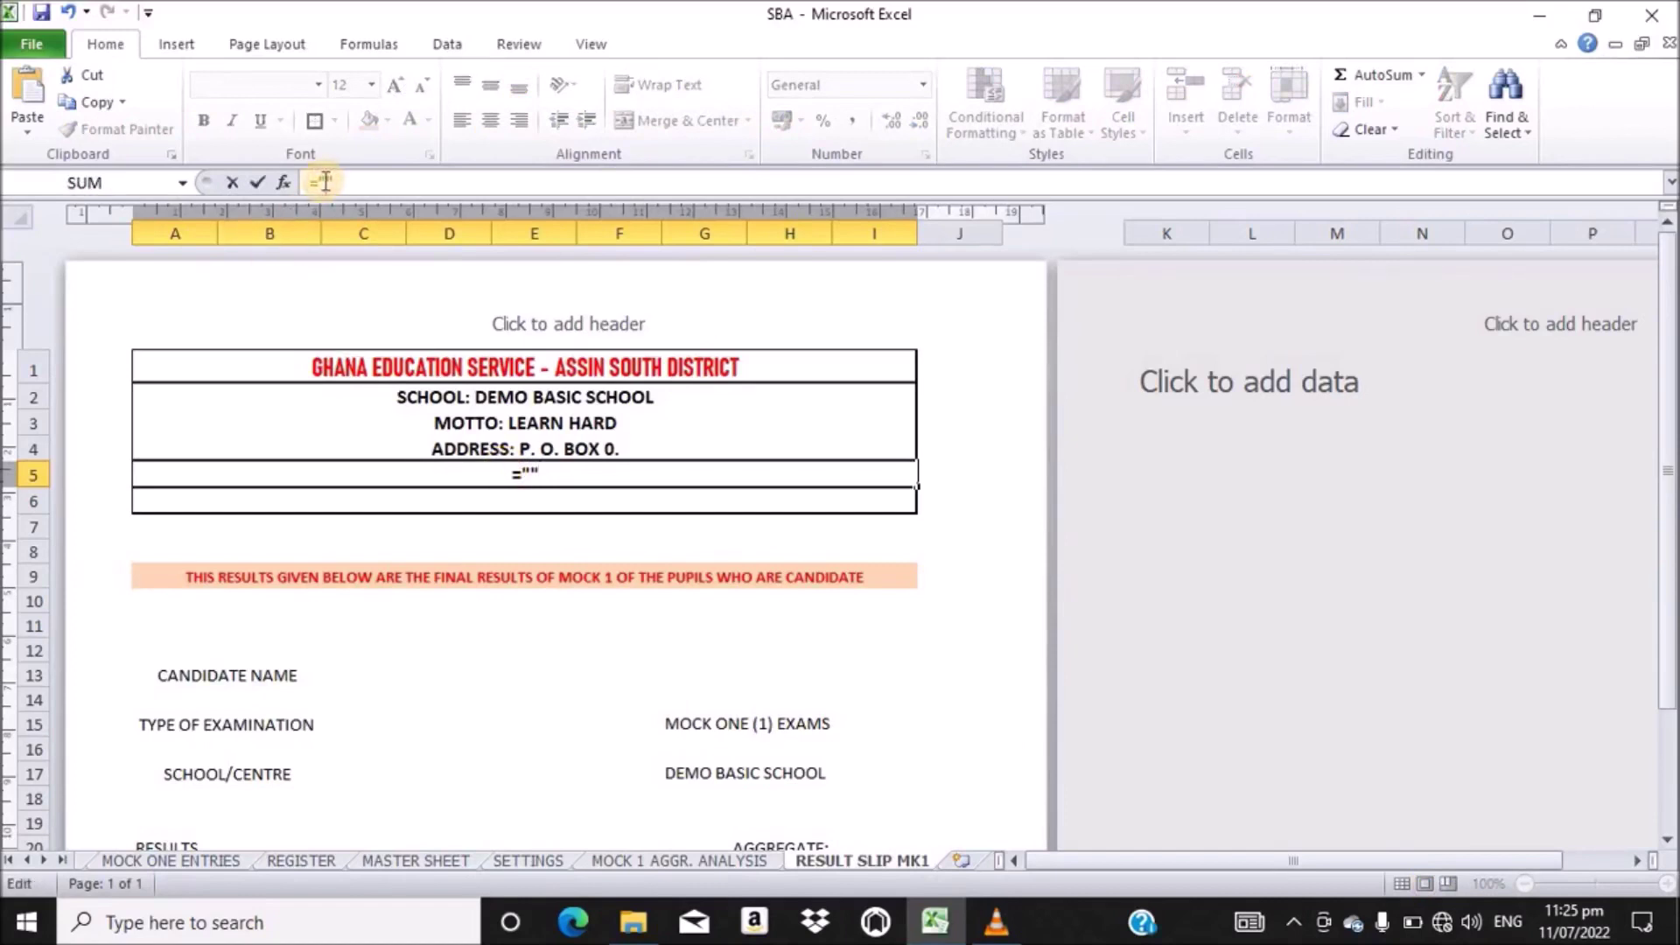
pyautogui.write('EMAIL')
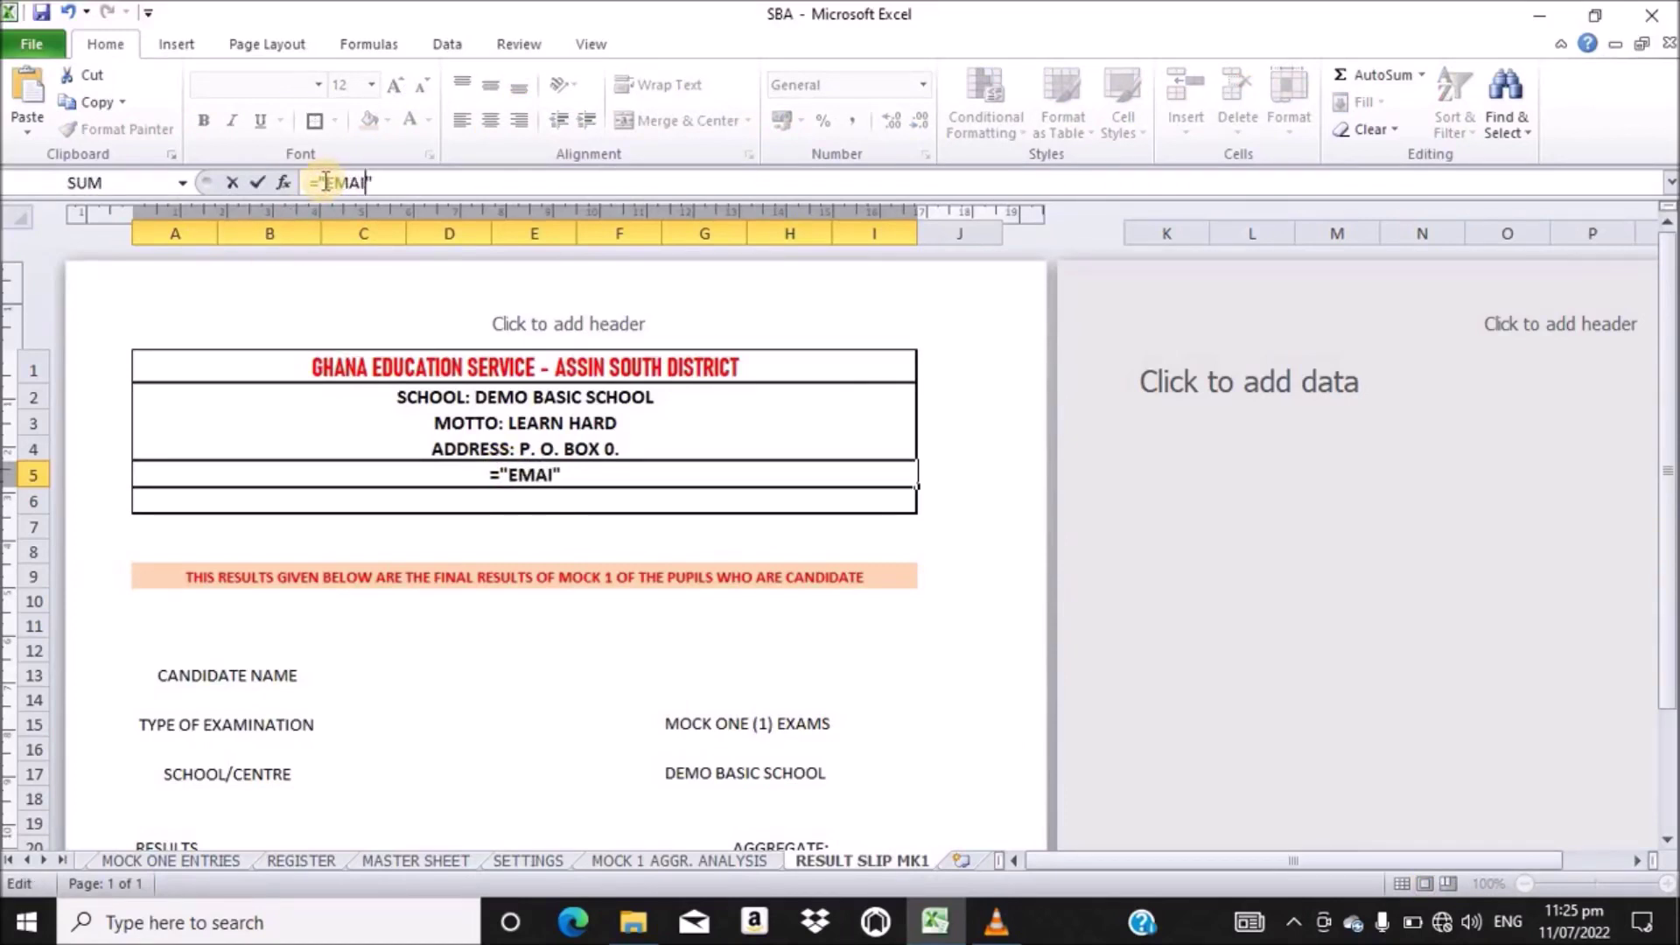
pyautogui.write(': " &')
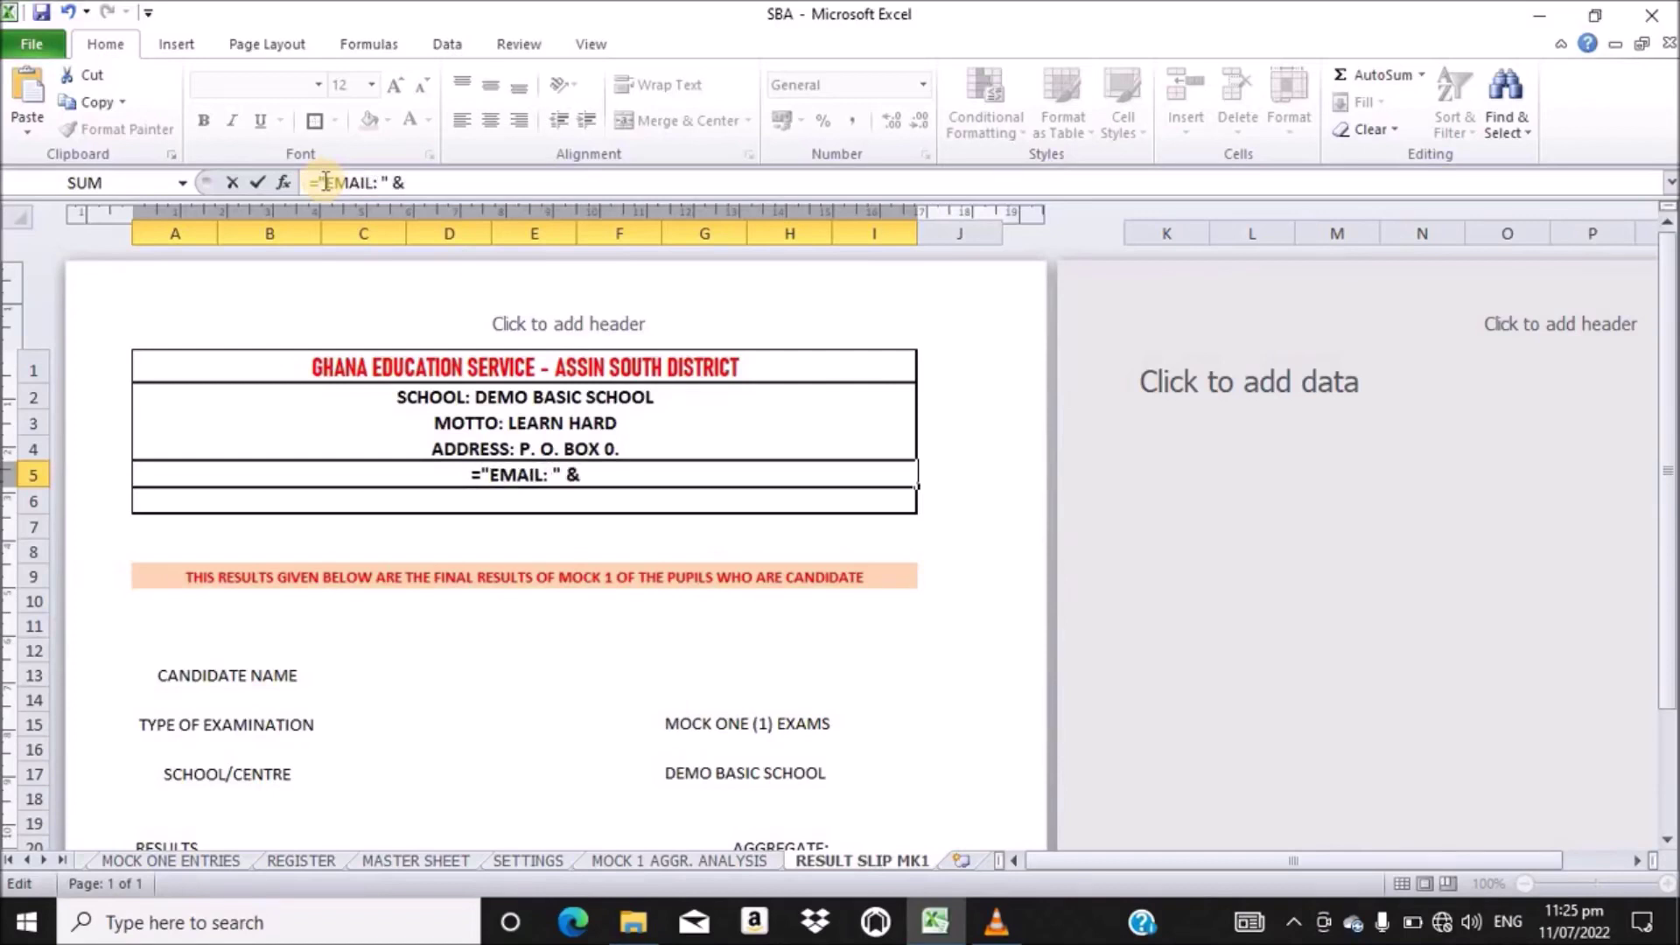
pyautogui.click(529, 861)
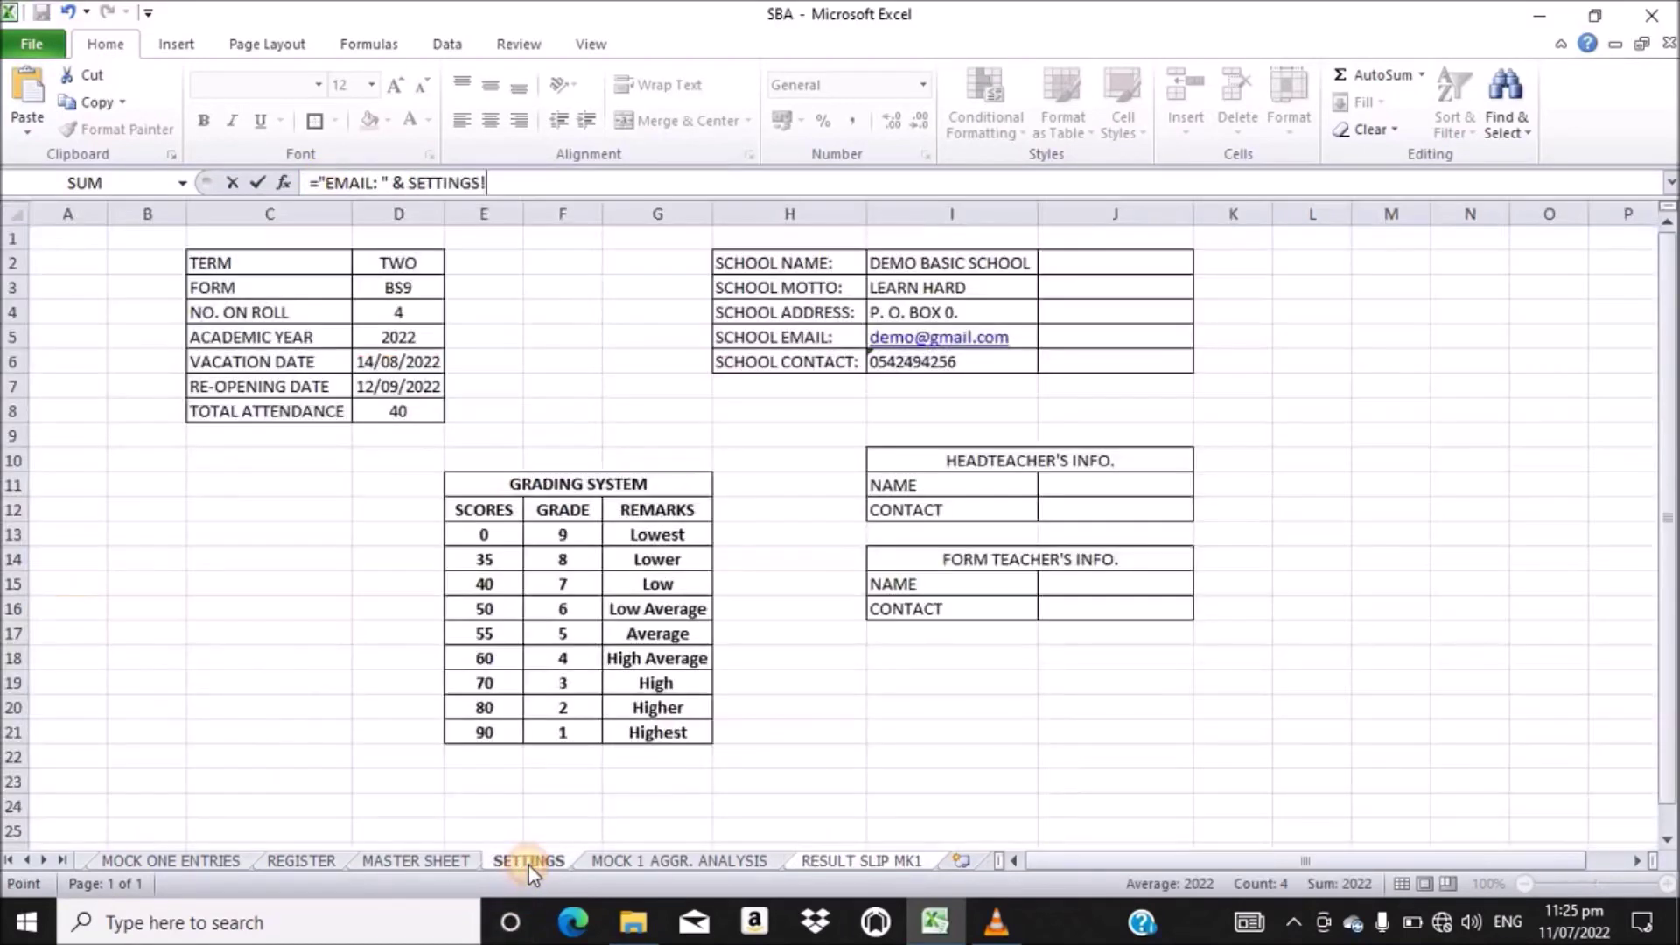
pyautogui.click(1006, 337)
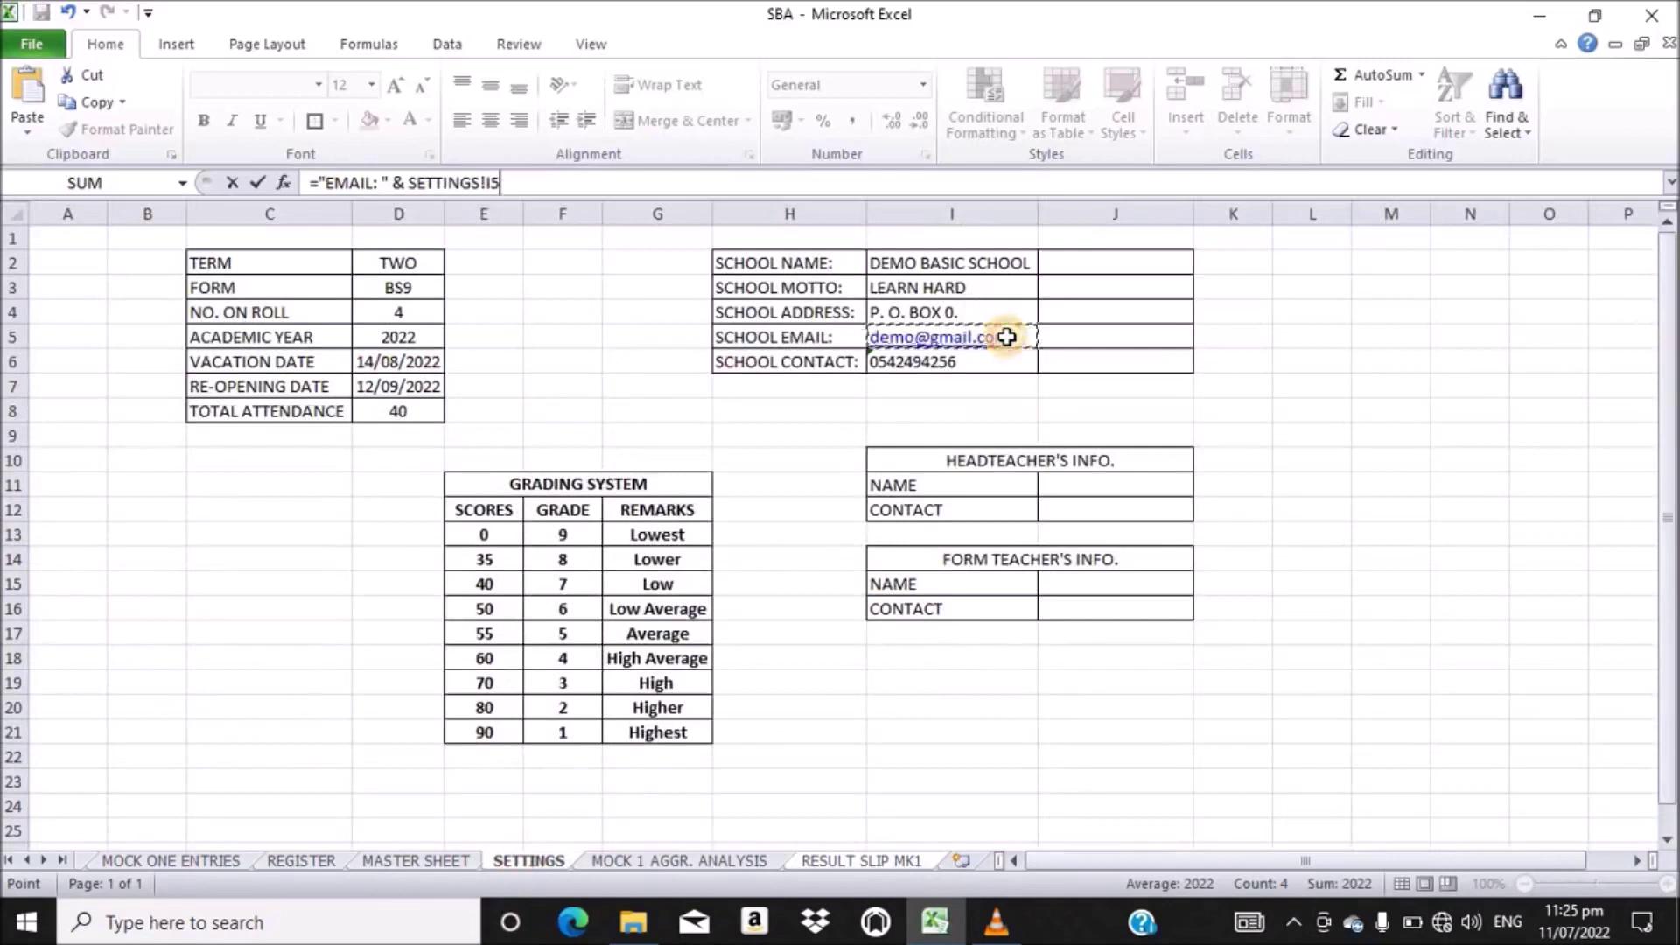
pyautogui.press('Return')
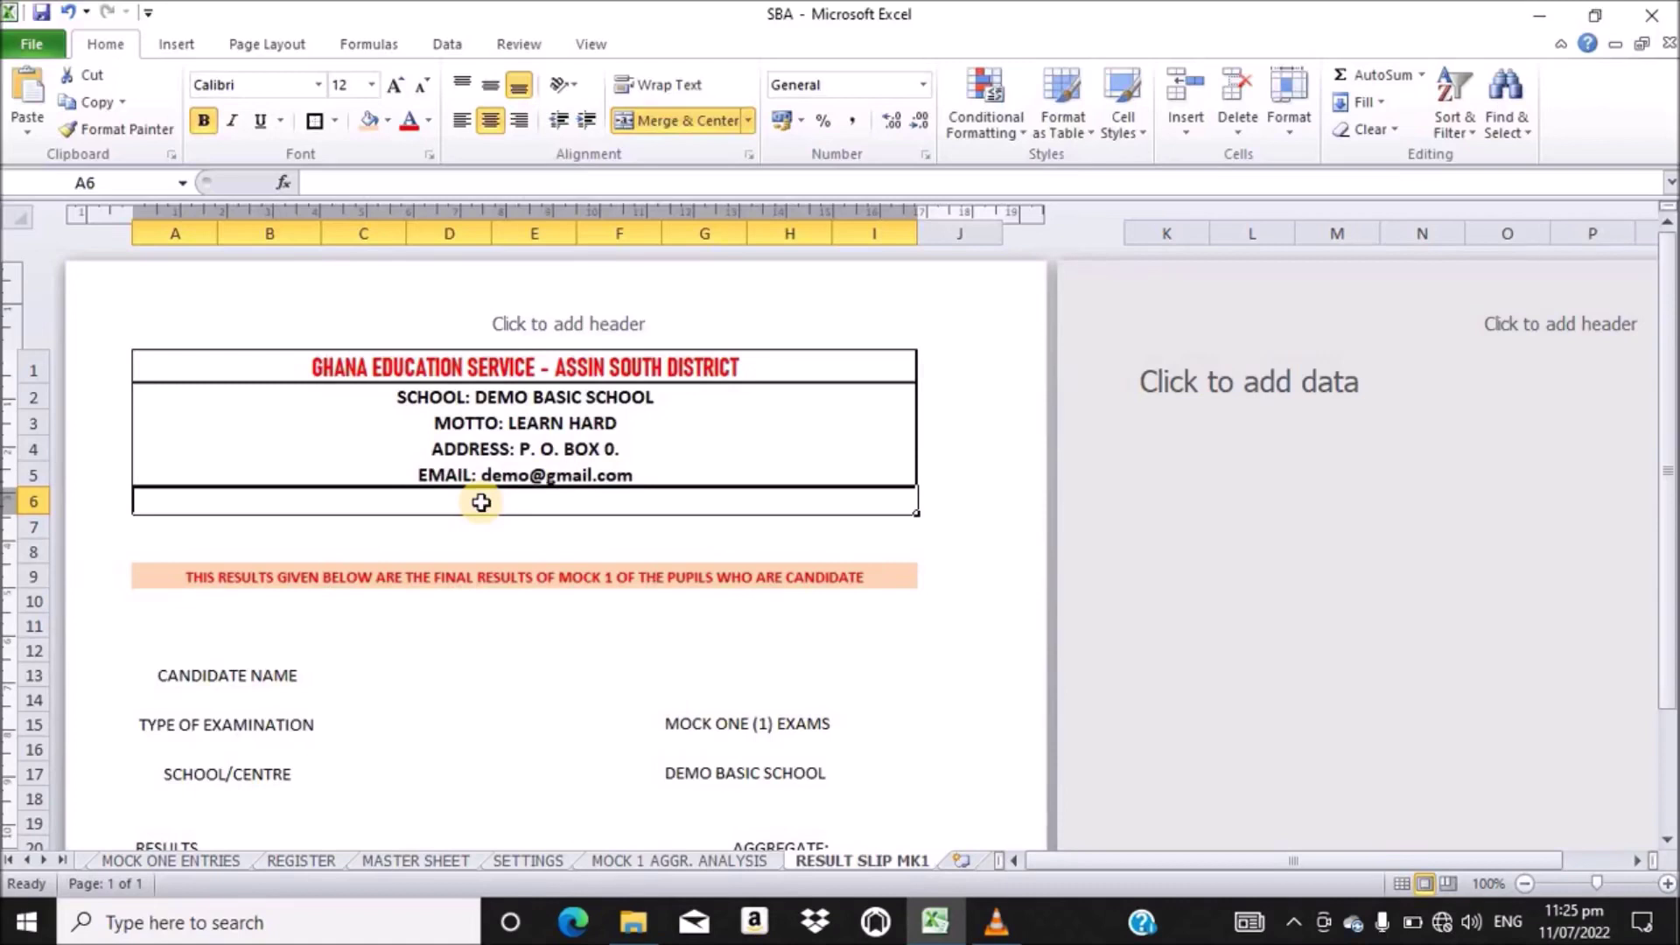
# - Enter a formula in A6 joining the label "CONTACT: " with the school contact in I6 of the SETTINGS sheet
pyautogui.write('CON')
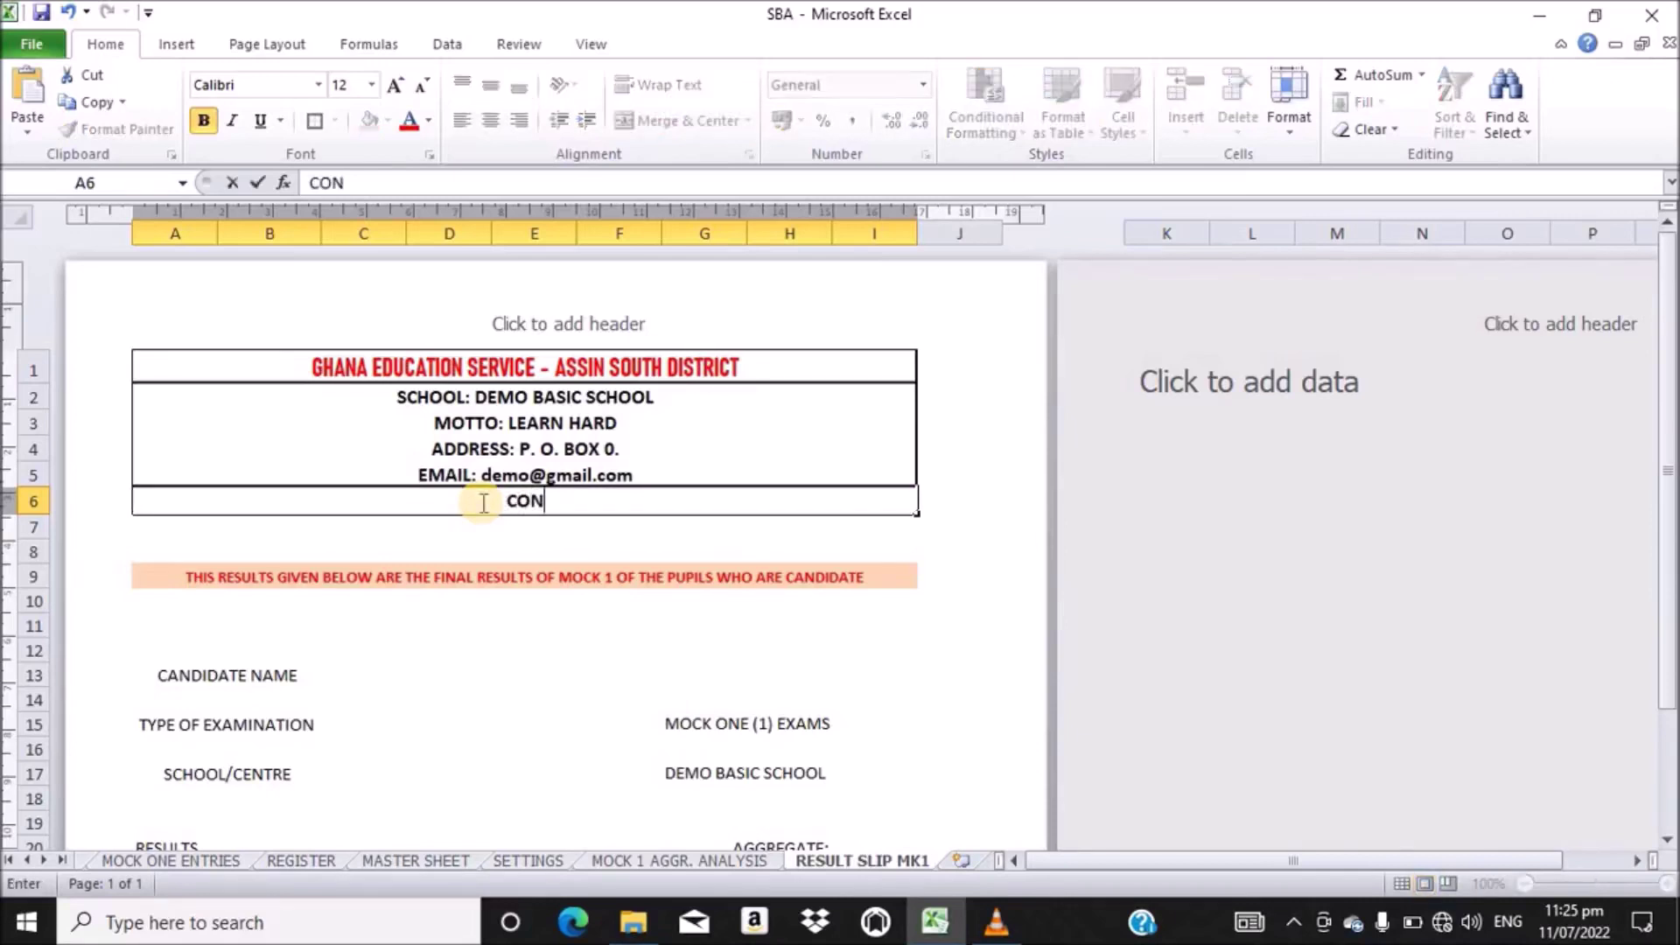
pyautogui.press('BackSpace')
pyautogui.press('BackSpace')
pyautogui.press('BackSpace')
pyautogui.write('=""')
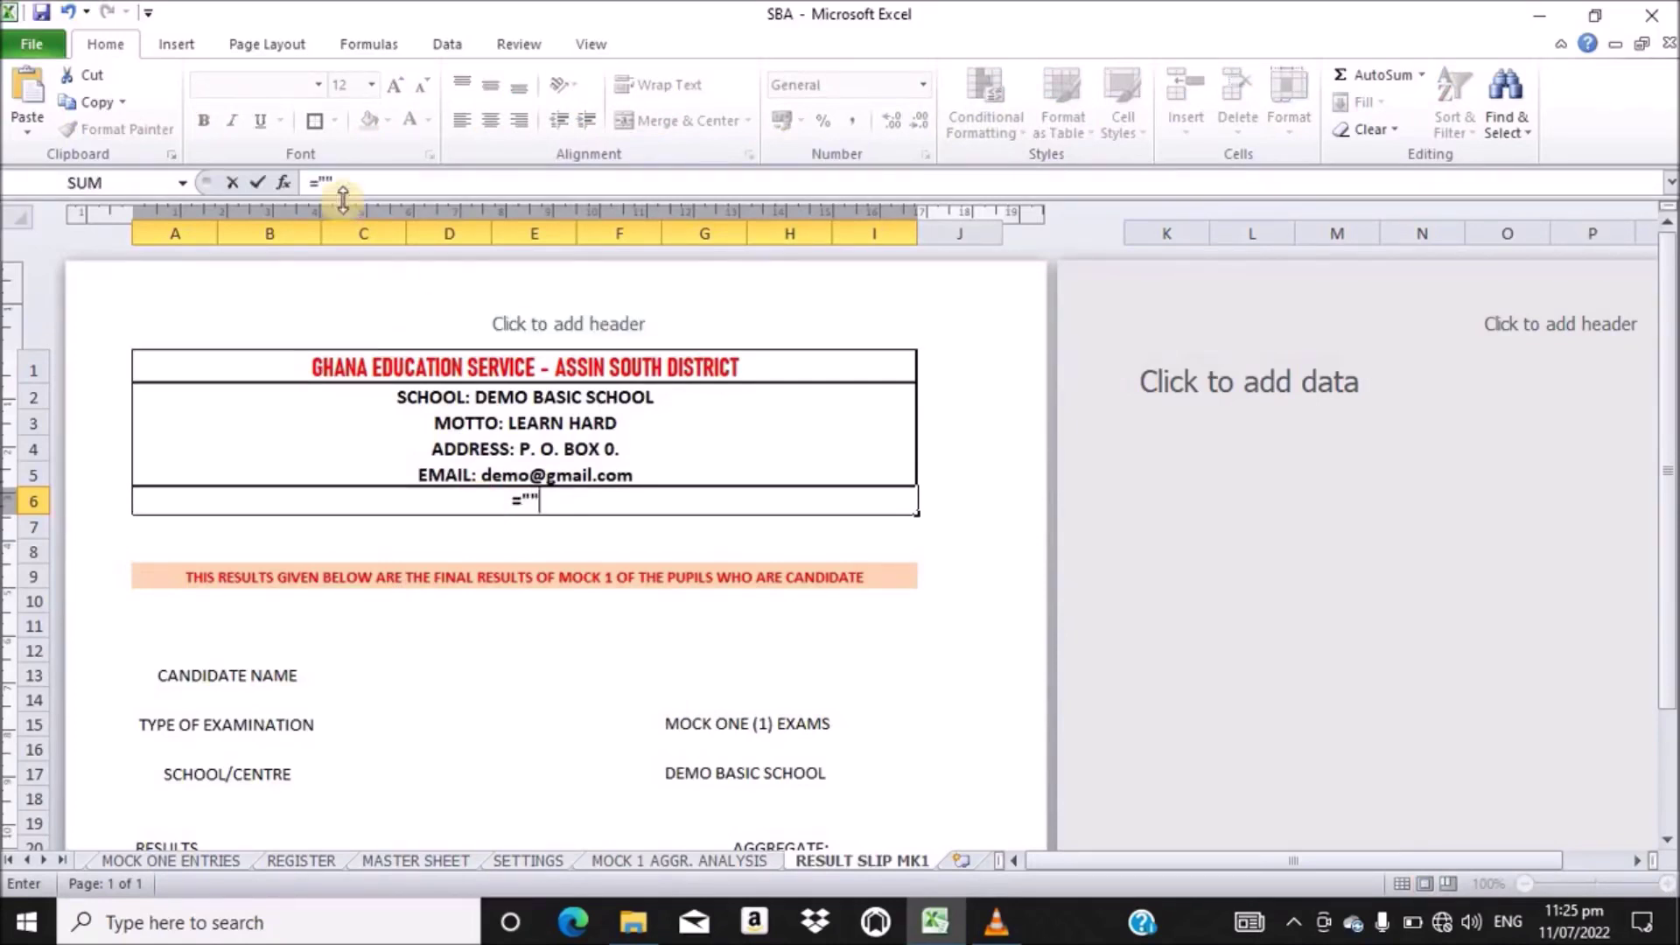
pyautogui.click(326, 180)
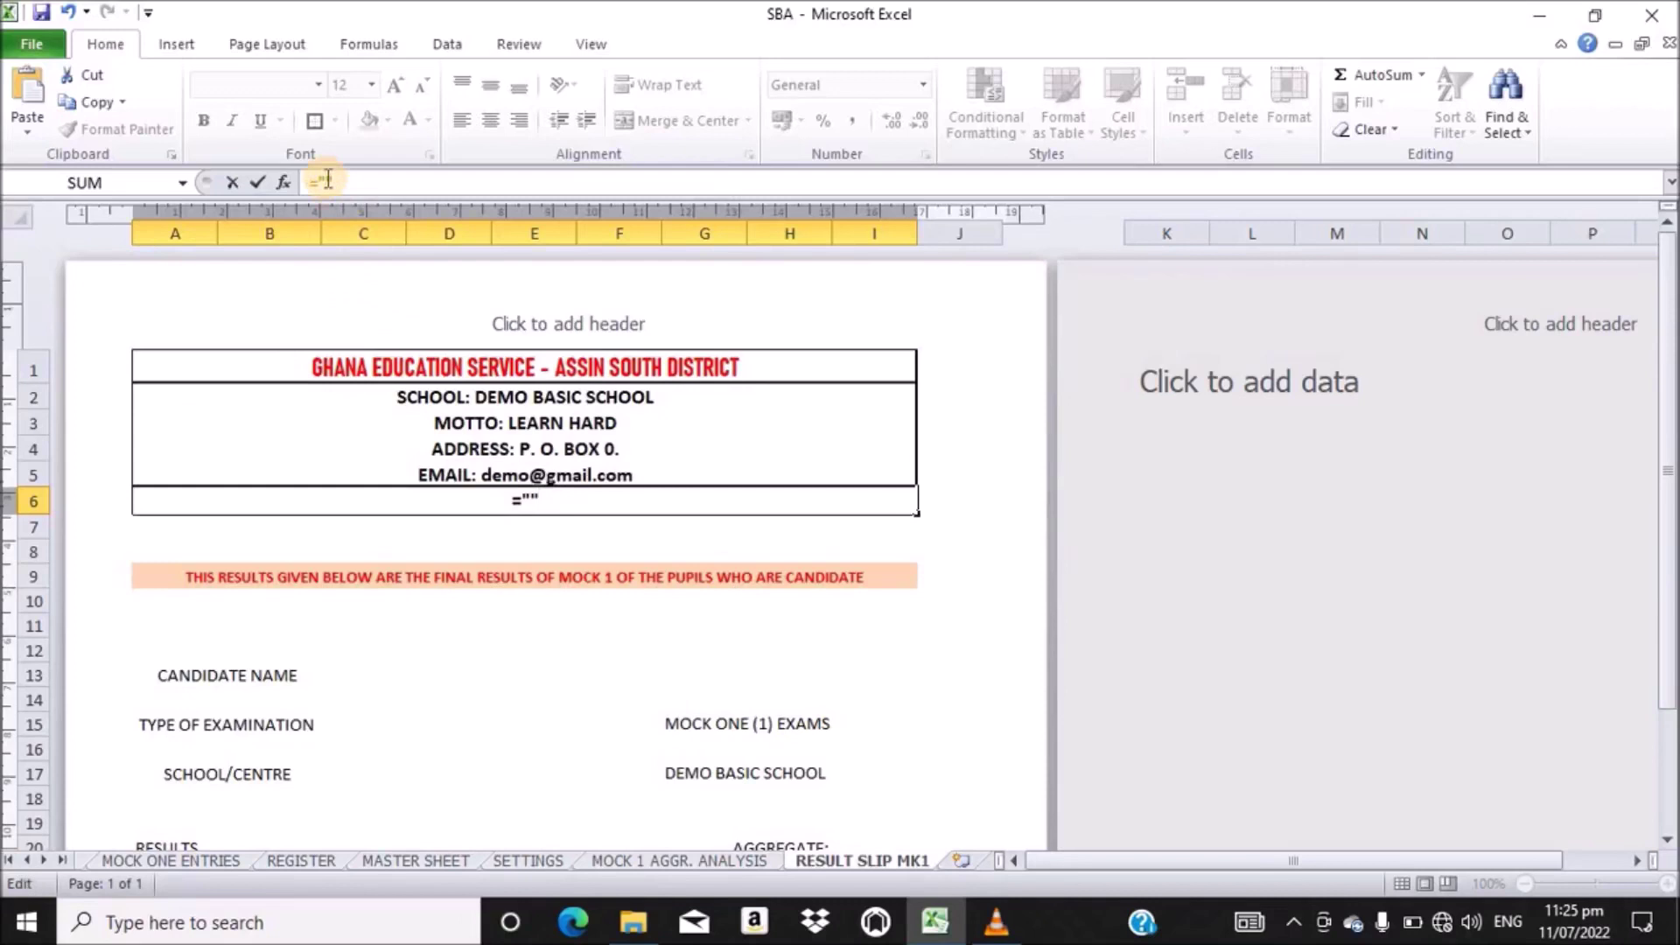
pyautogui.write('CONTAC')
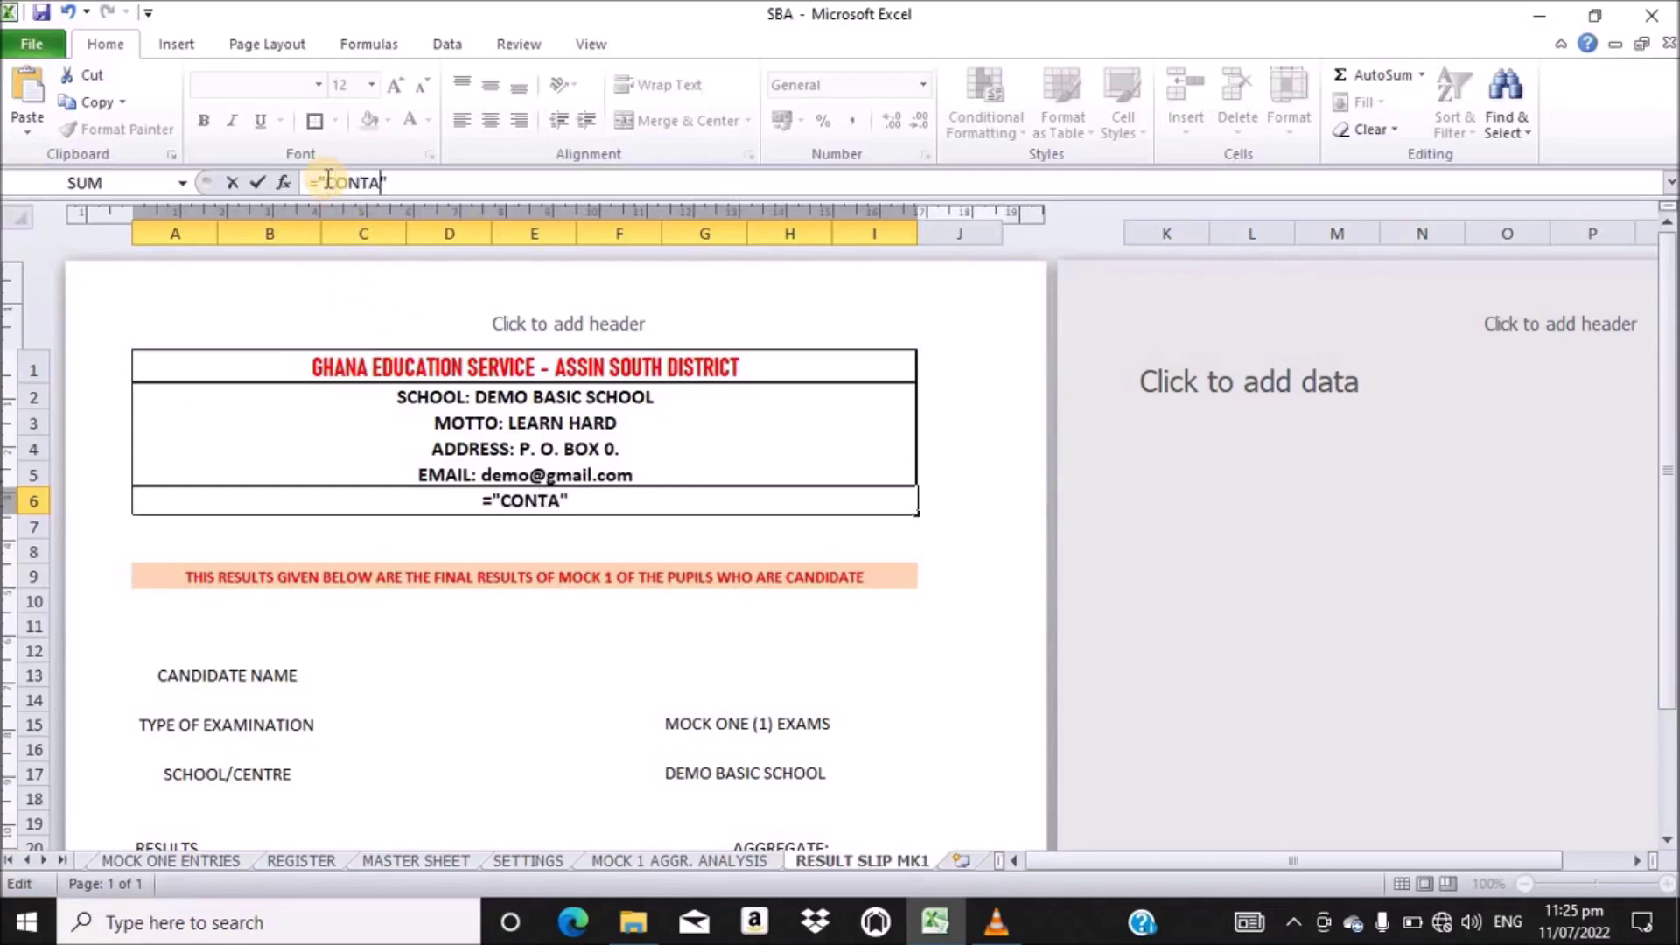
pyautogui.write('T')
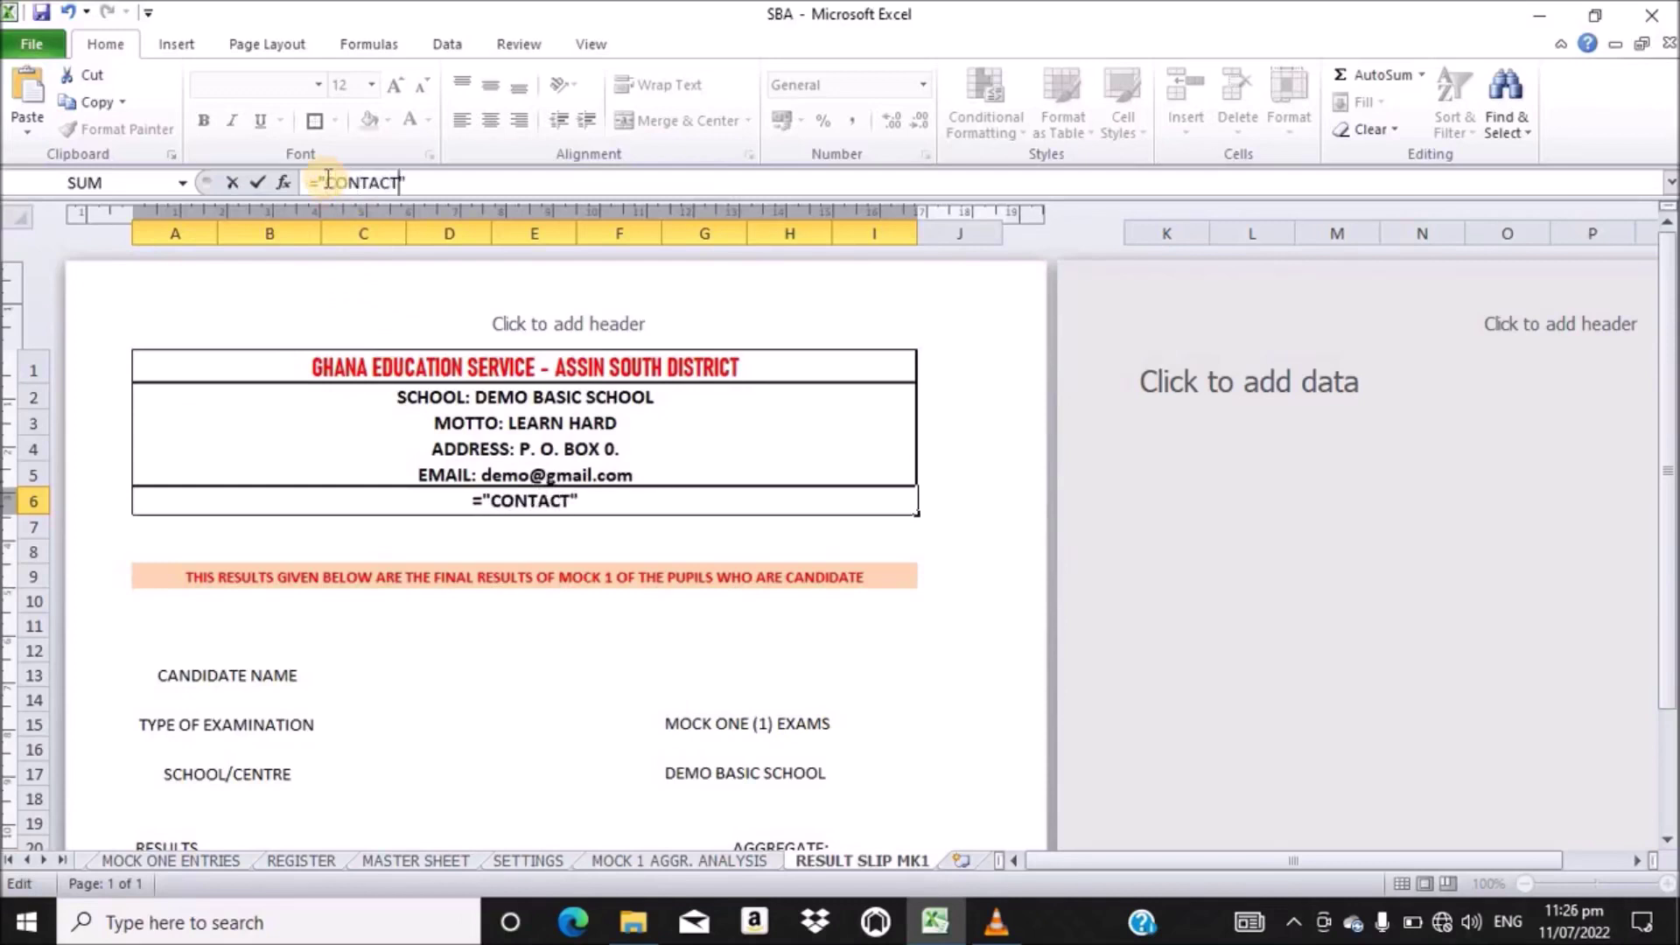
pyautogui.write(': "')
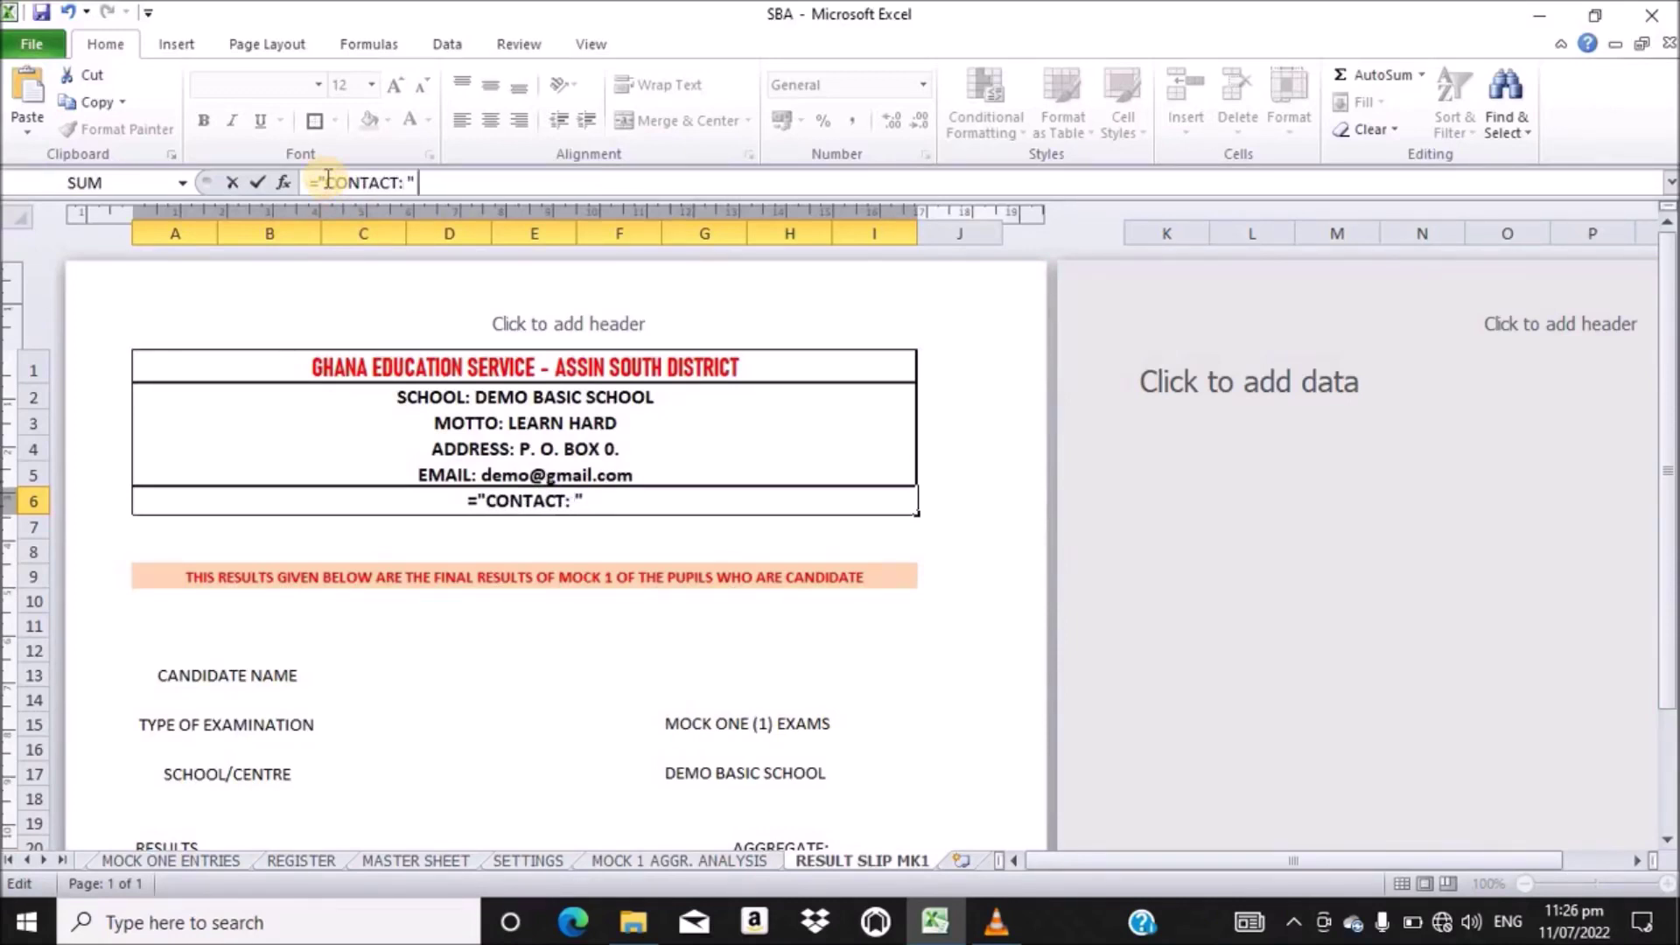
pyautogui.write(' &')
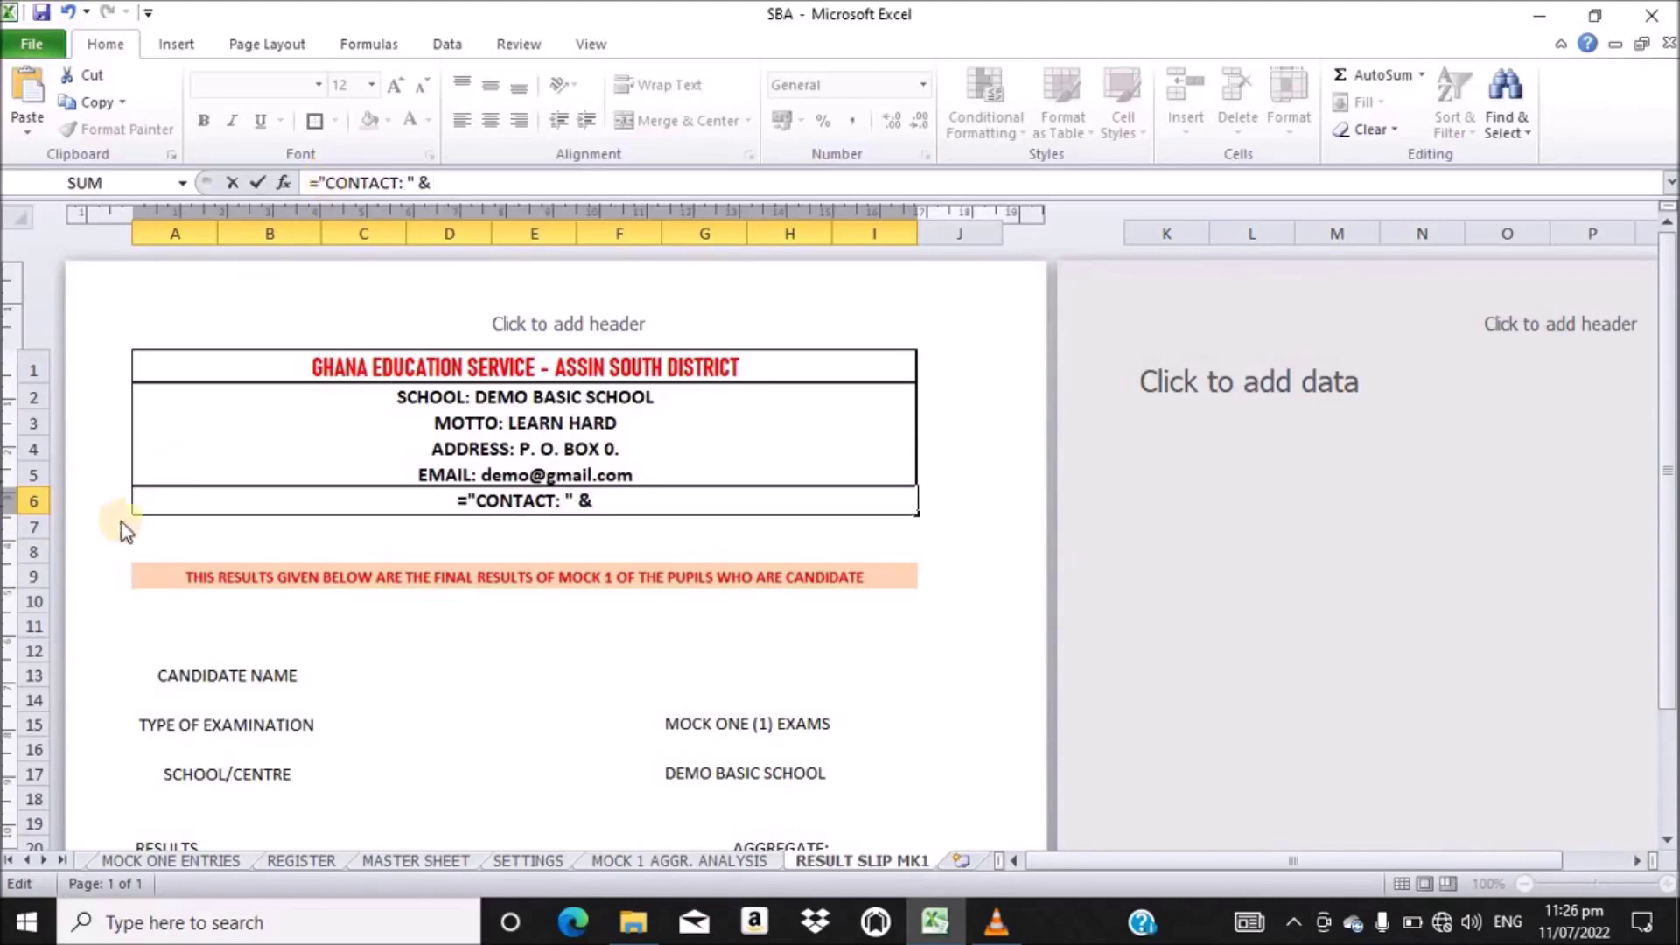
pyautogui.click(534, 863)
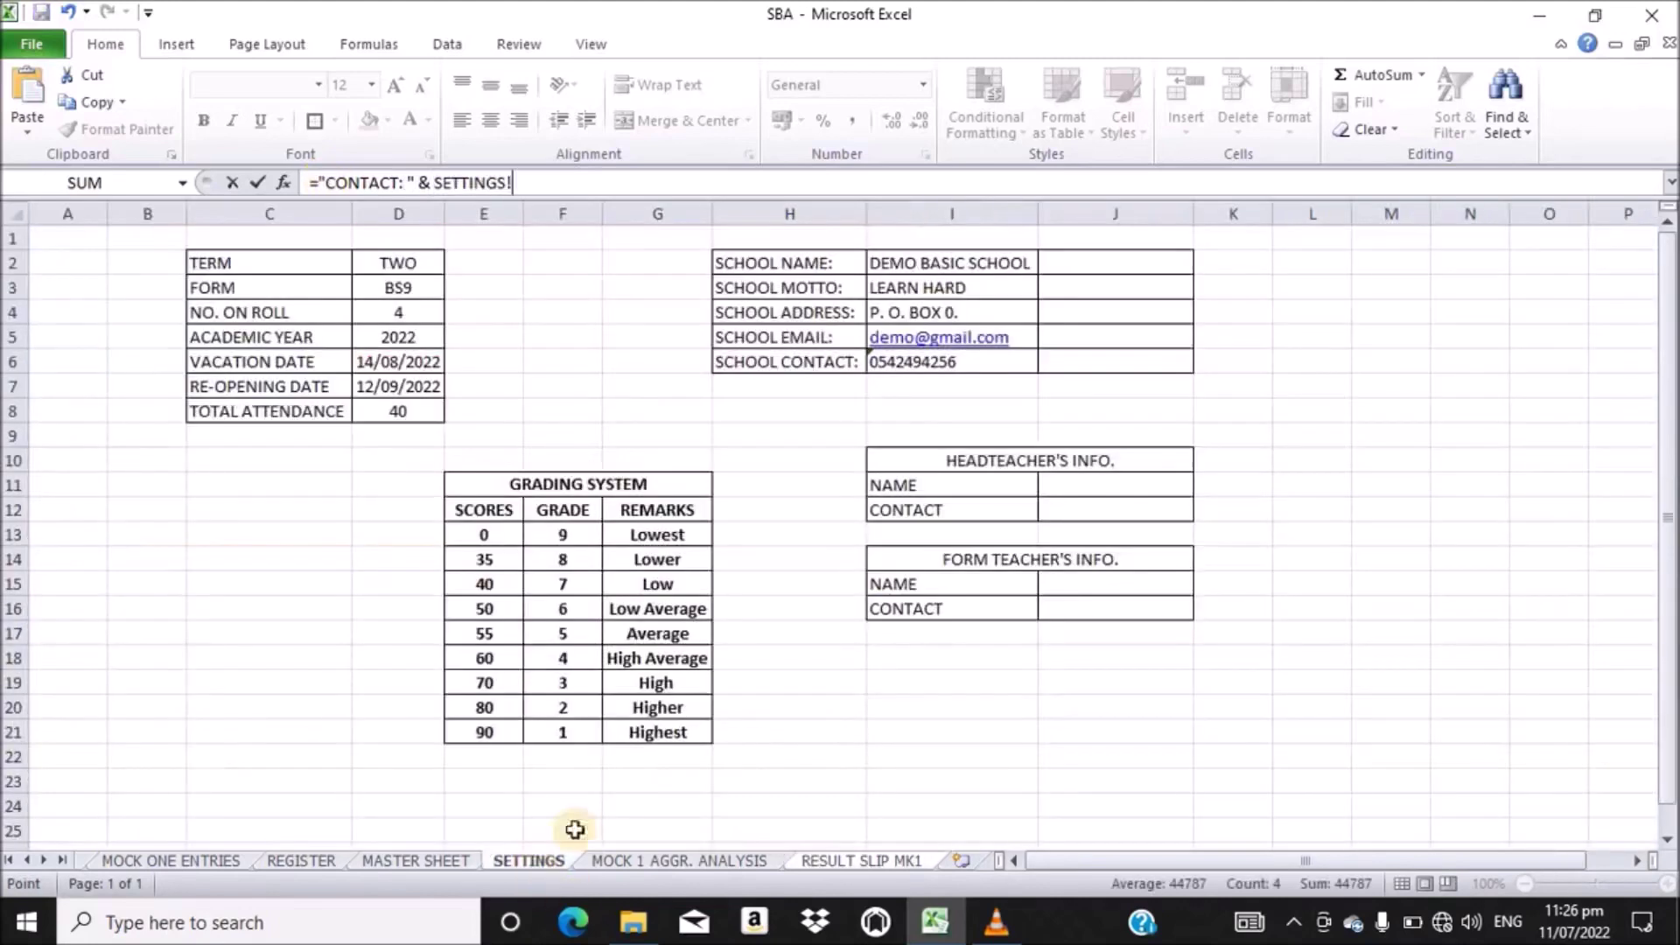
pyautogui.click(949, 365)
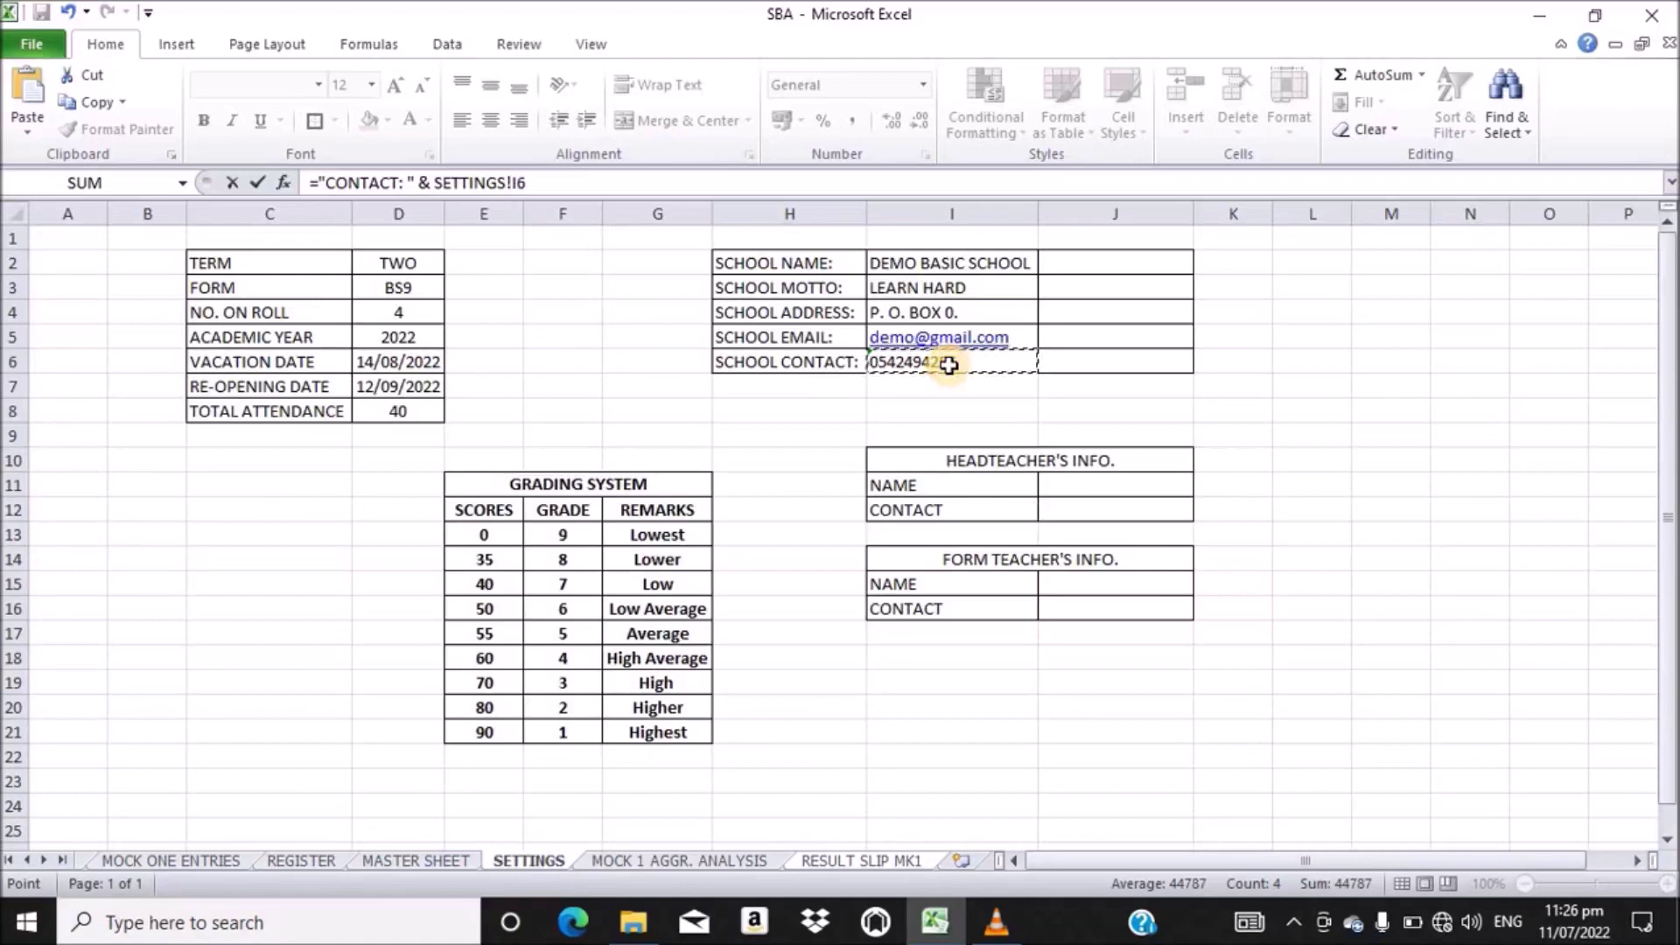
pyautogui.press('Return')
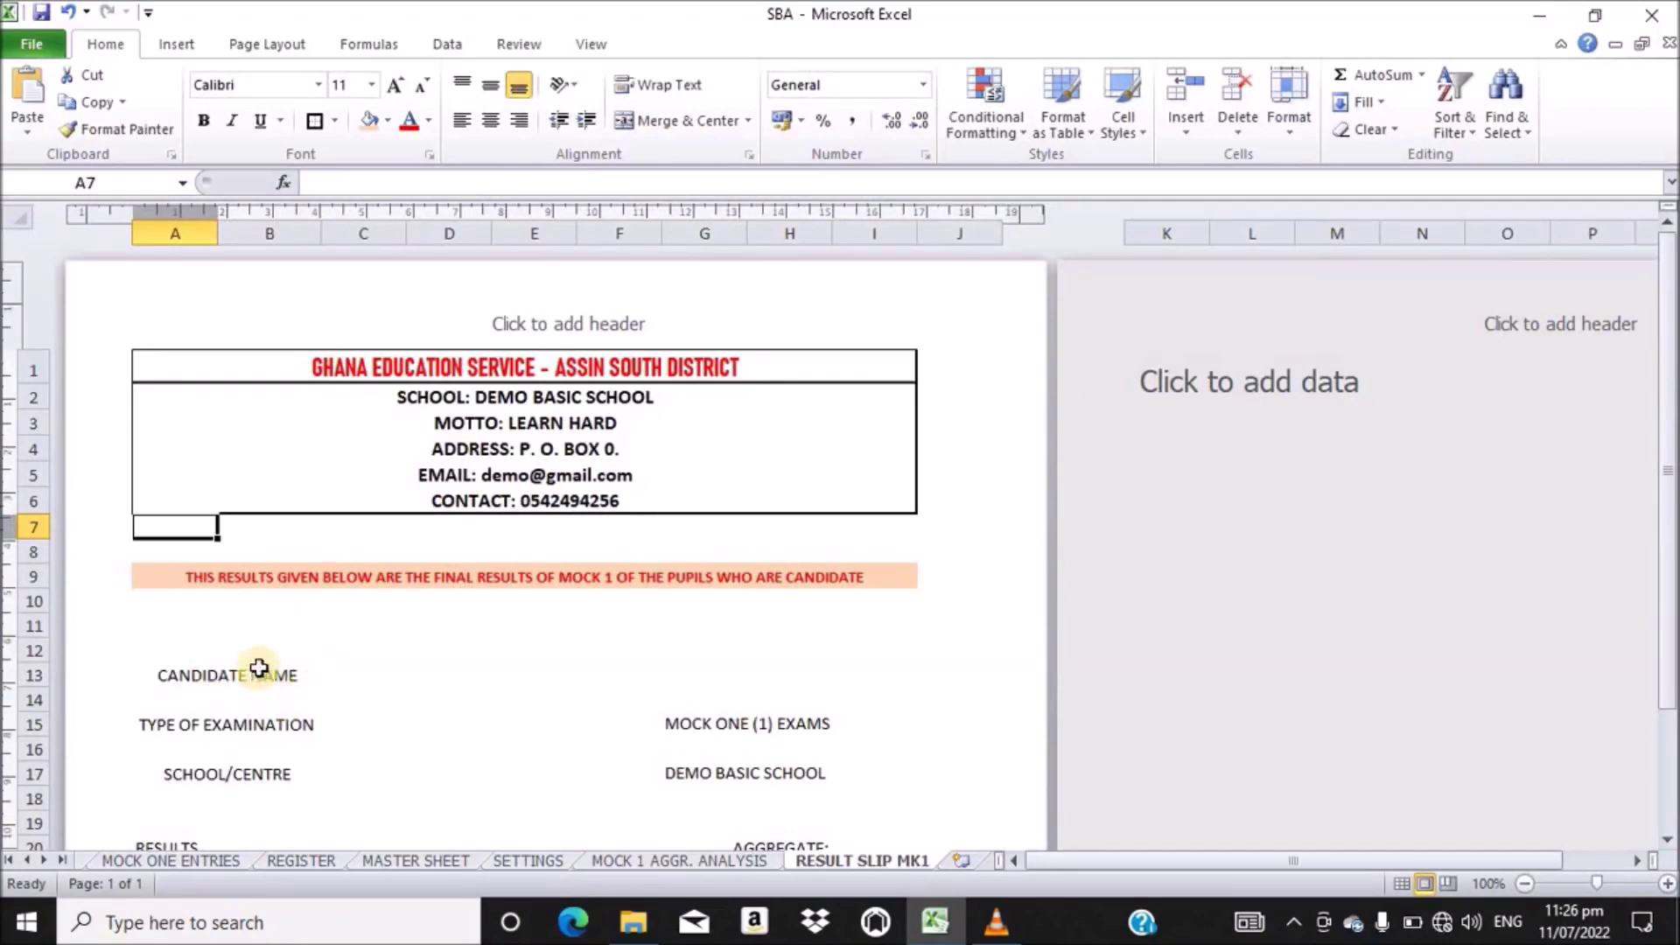
# - Add list data validation to the candidate name cell G13, sourced from 'MASTER SHEET'!$B$4:$B$7, and open its dropdown
pyautogui.click(708, 670)
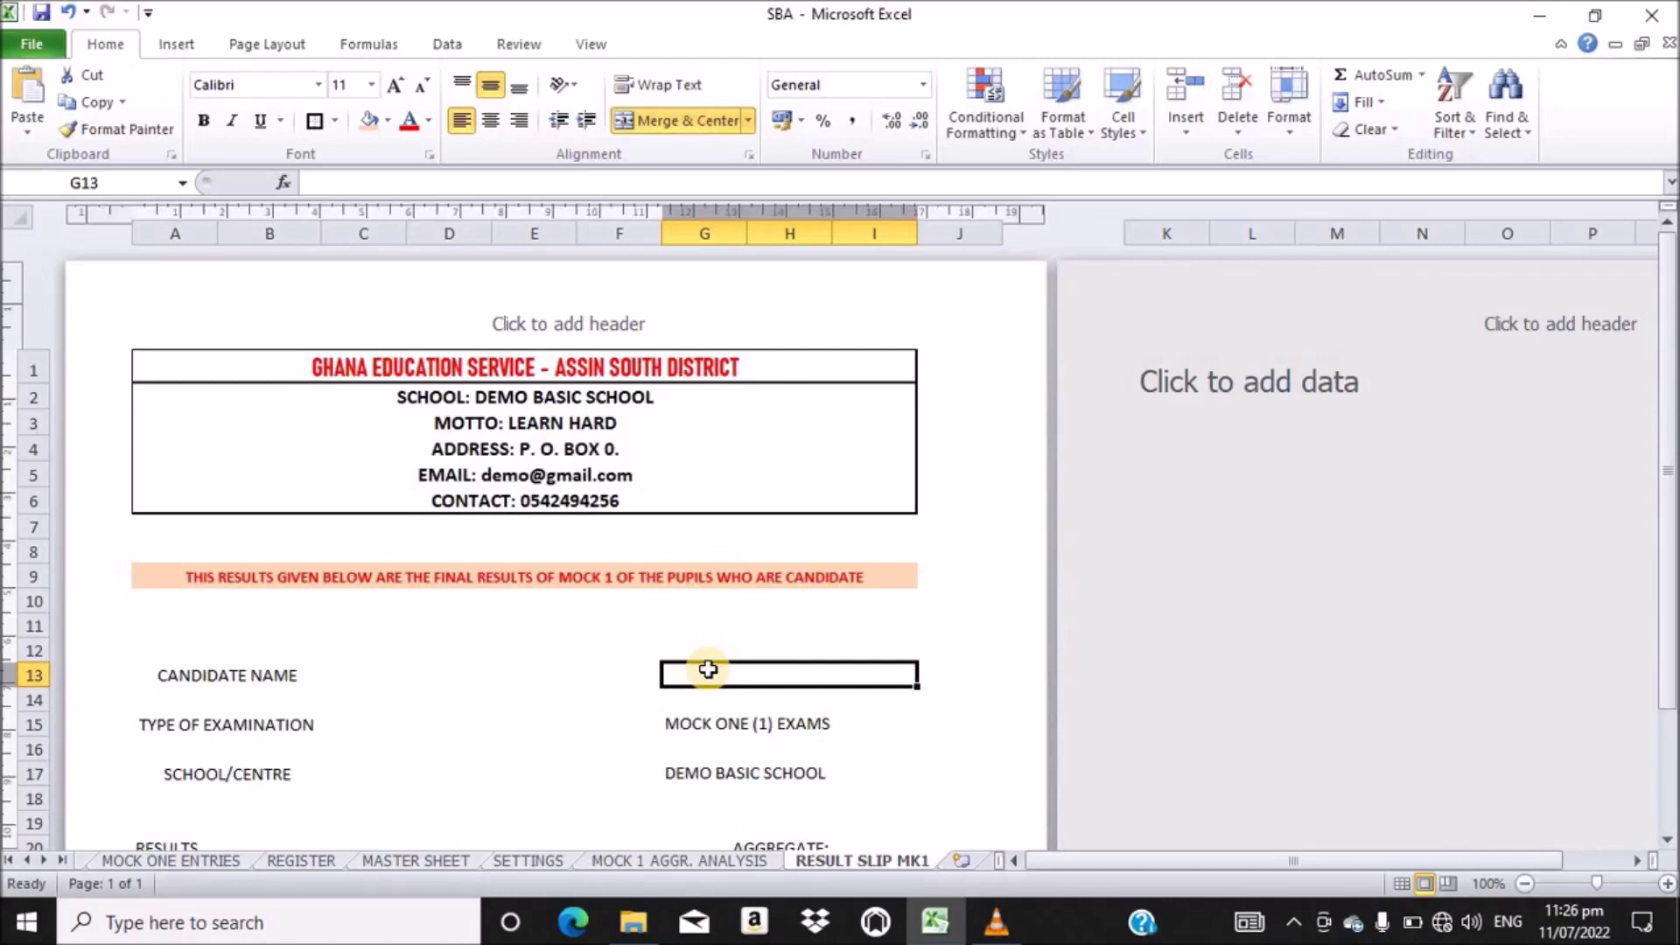
pyautogui.click(446, 44)
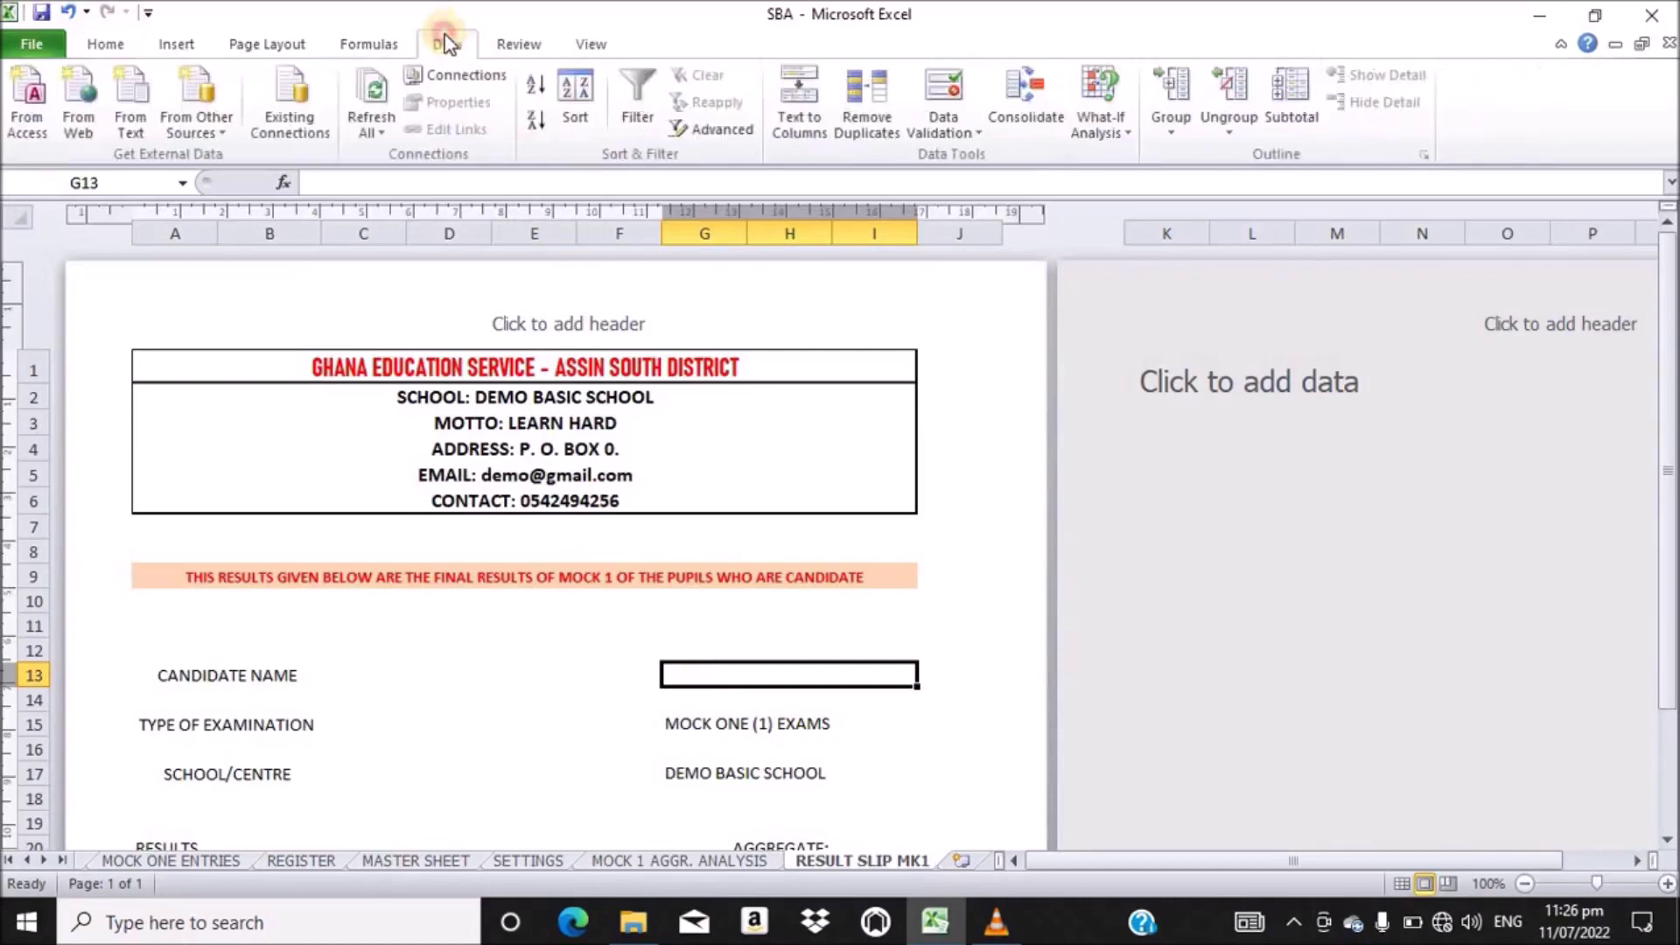
pyautogui.click(933, 104)
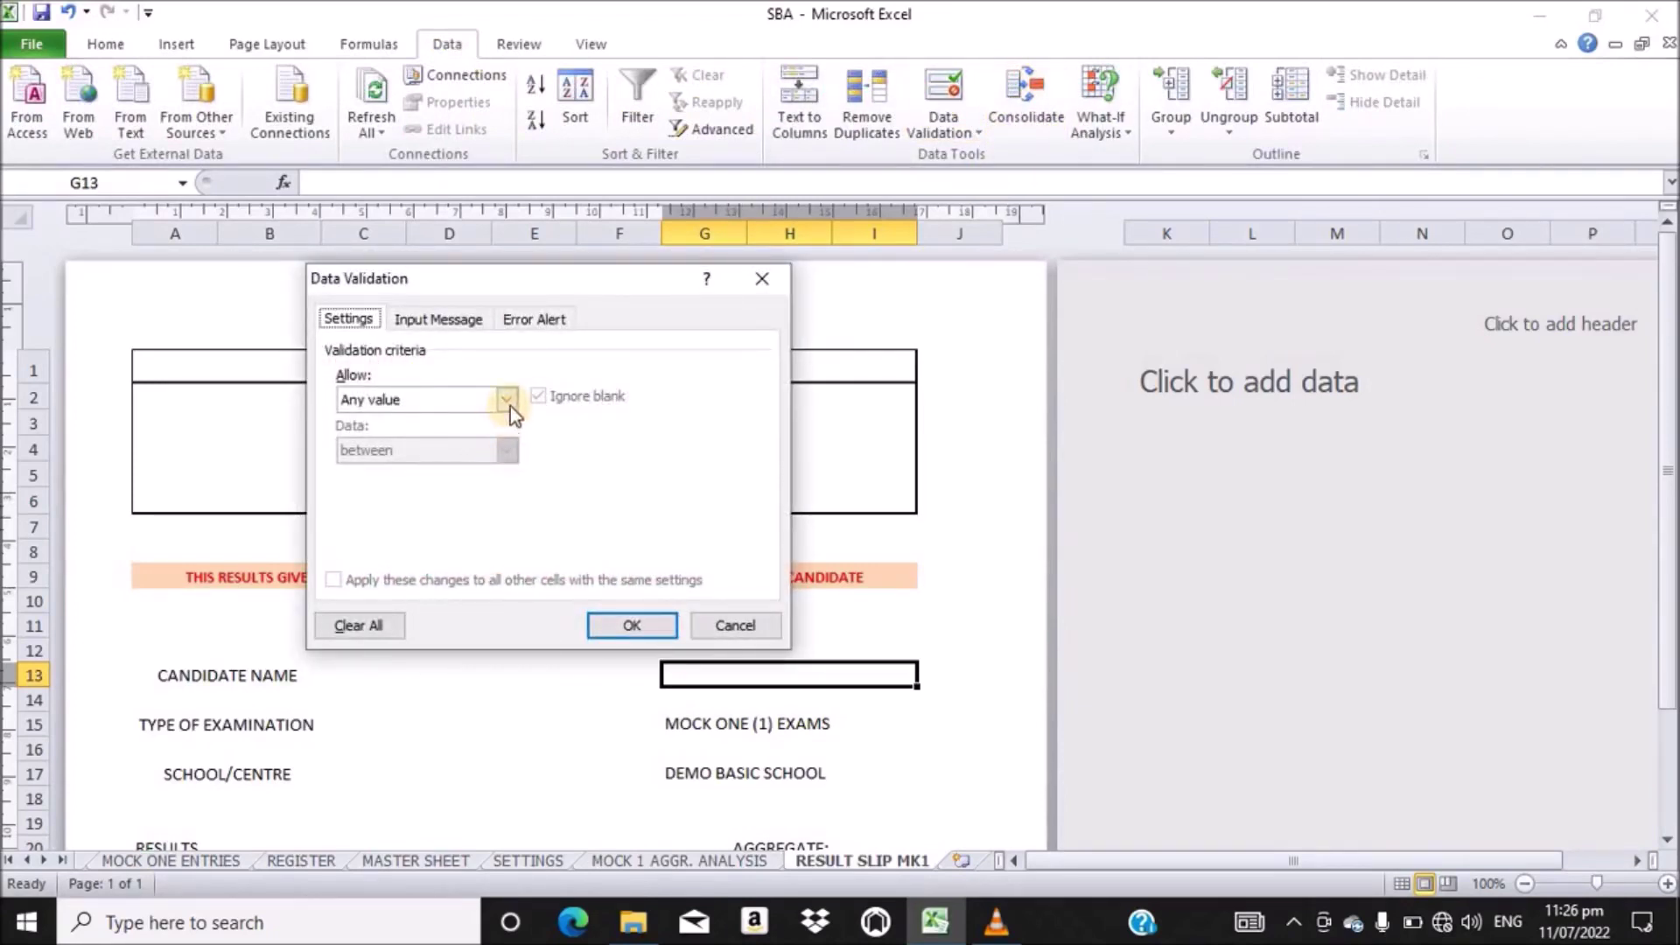
pyautogui.click(511, 406)
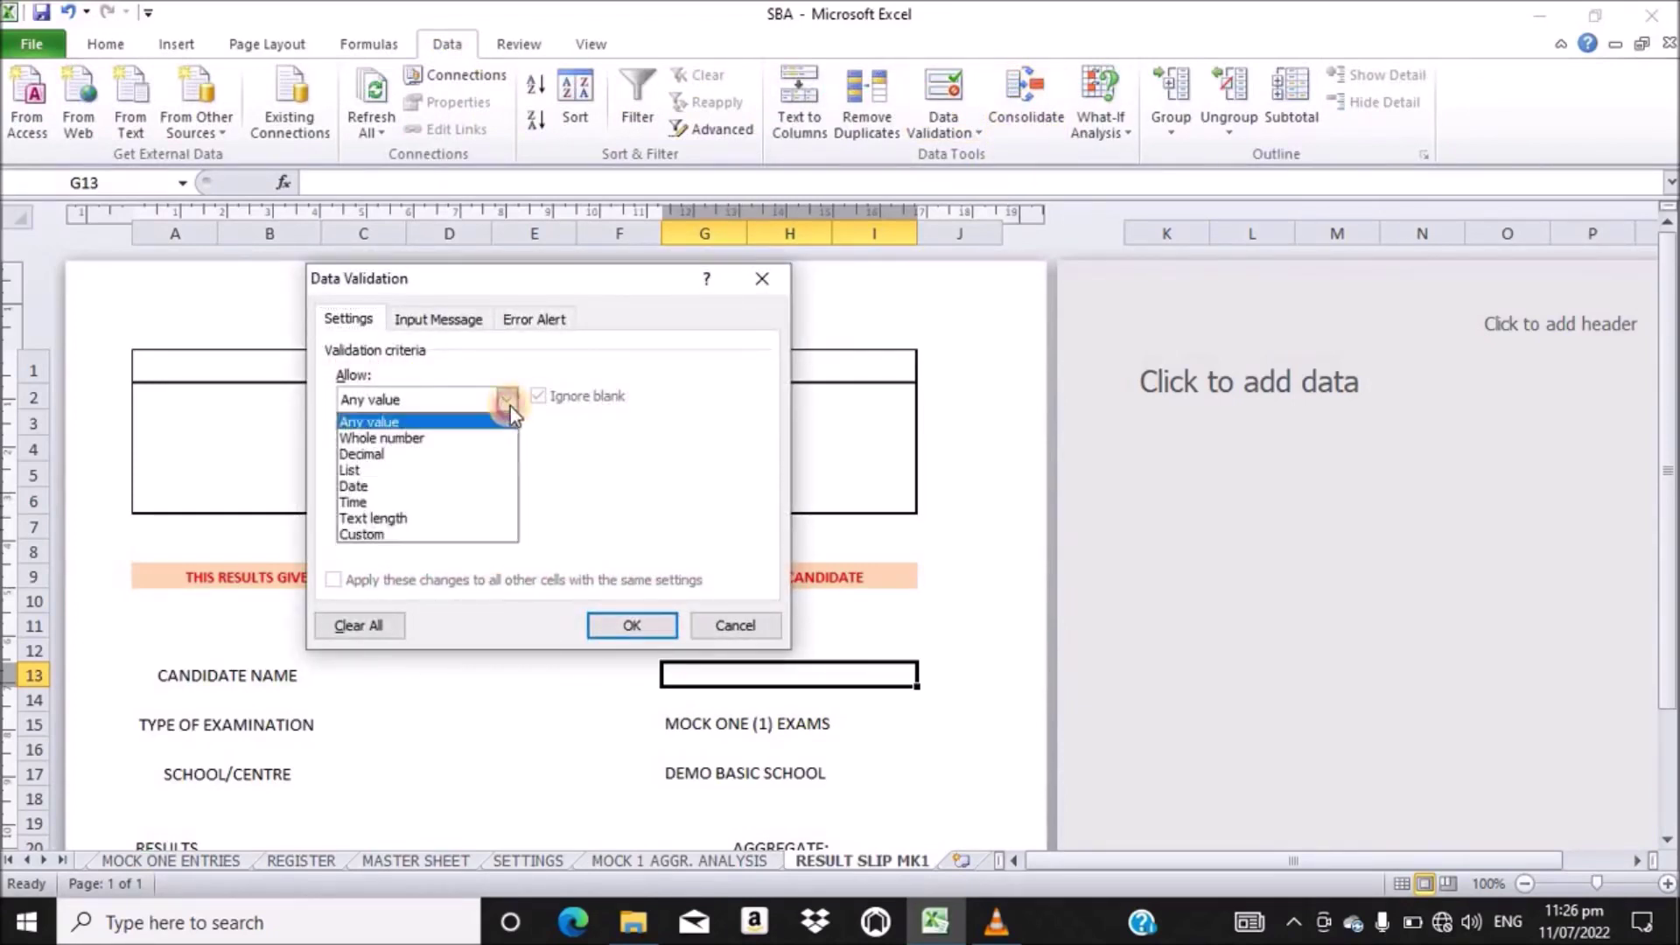
pyautogui.click(353, 471)
pyautogui.click(378, 505)
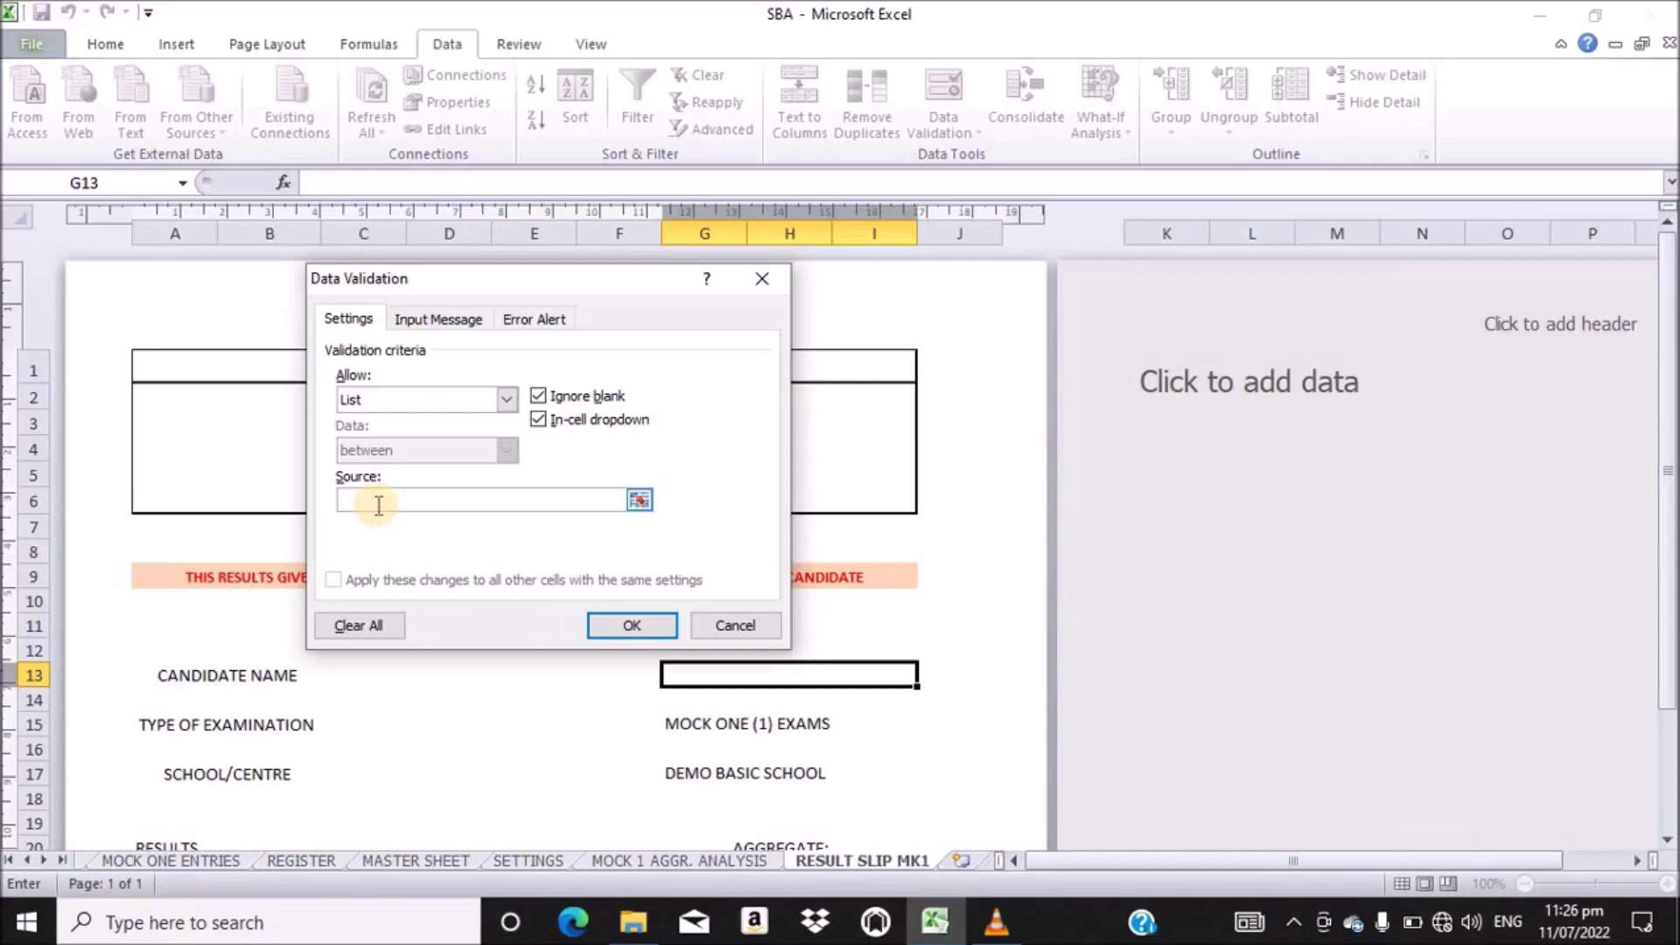
pyautogui.write('=')
pyautogui.click(406, 860)
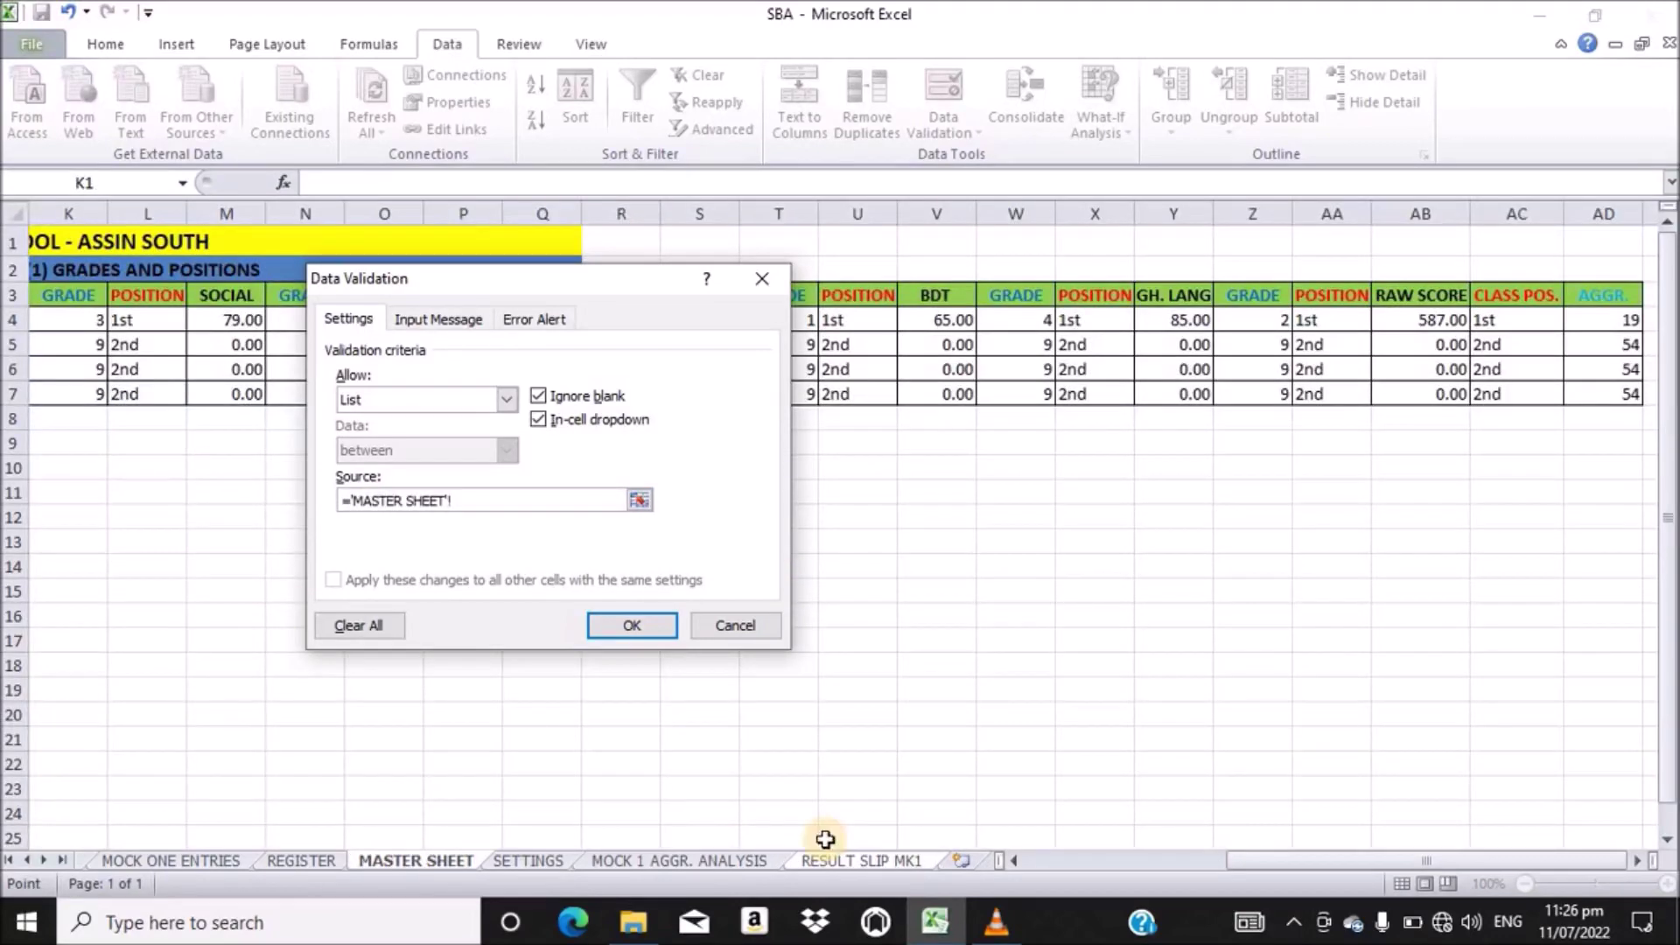
pyautogui.moveTo(1278, 866); pyautogui.dragTo(983, 862)
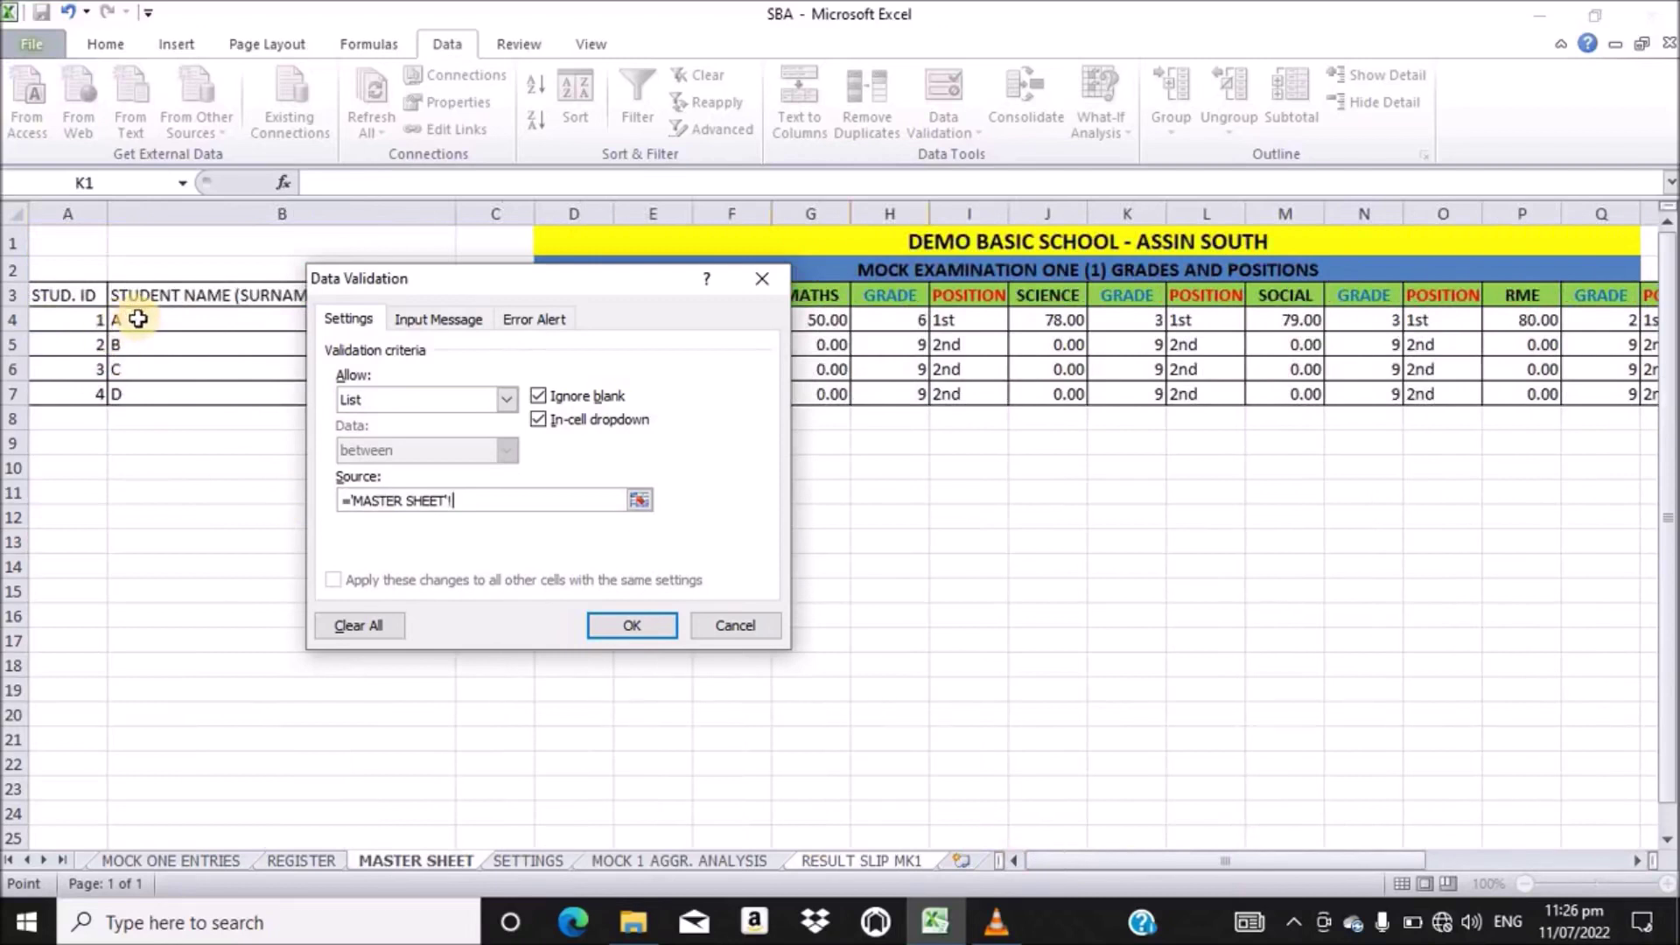
pyautogui.moveTo(138, 319); pyautogui.dragTo(140, 385)
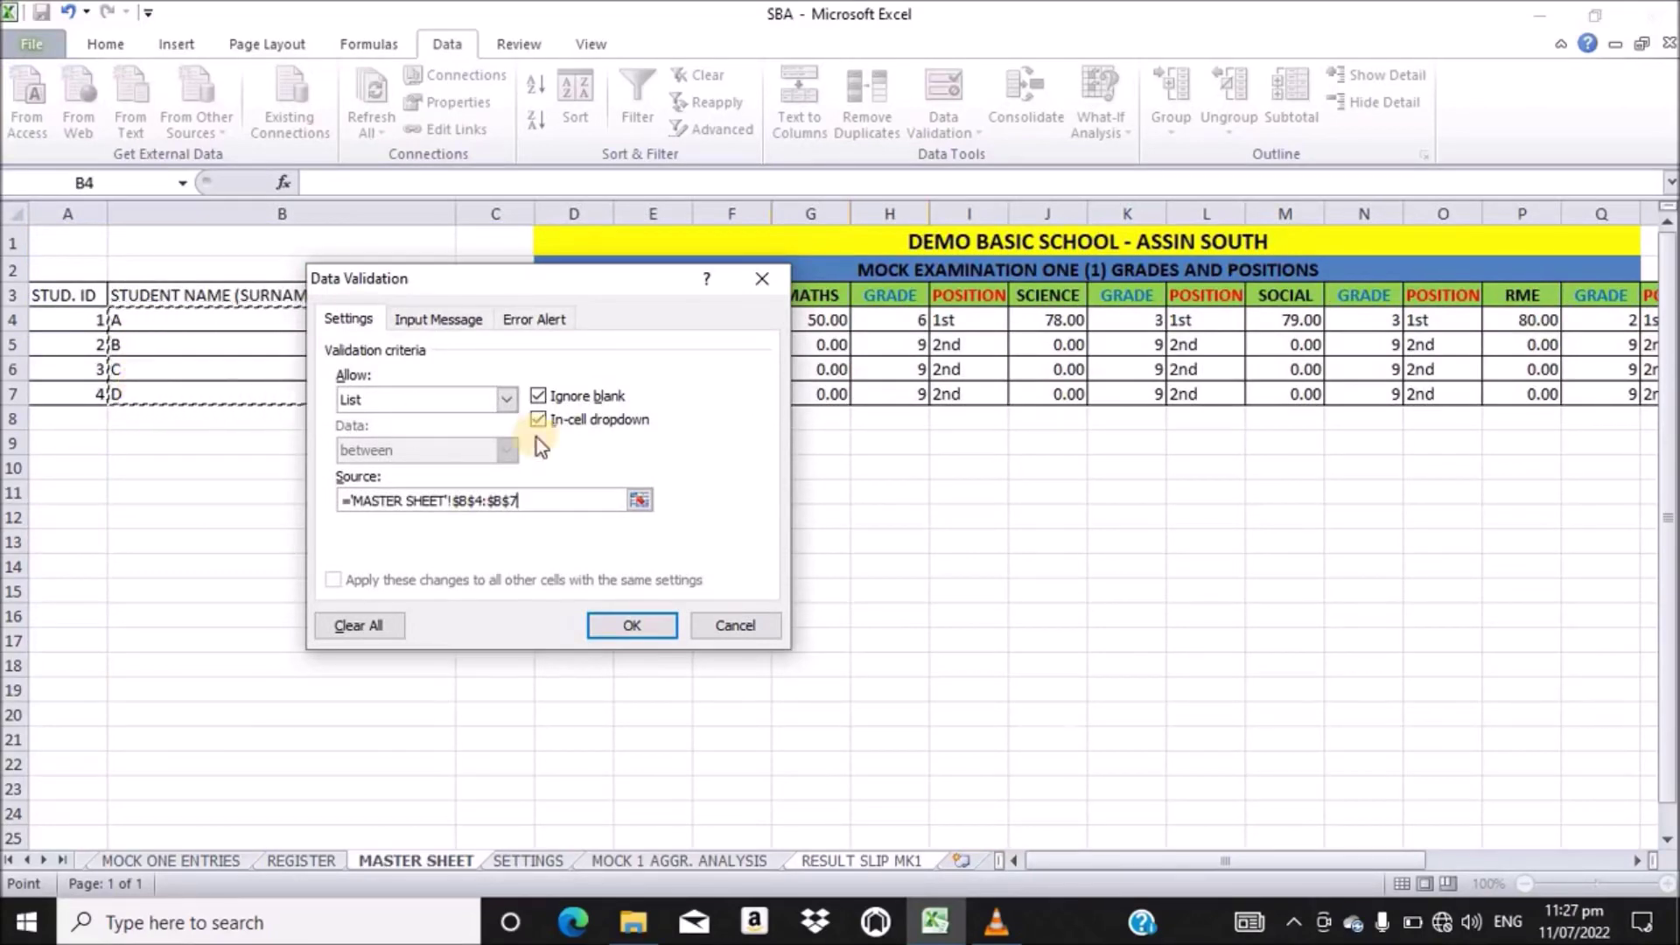
pyautogui.click(637, 626)
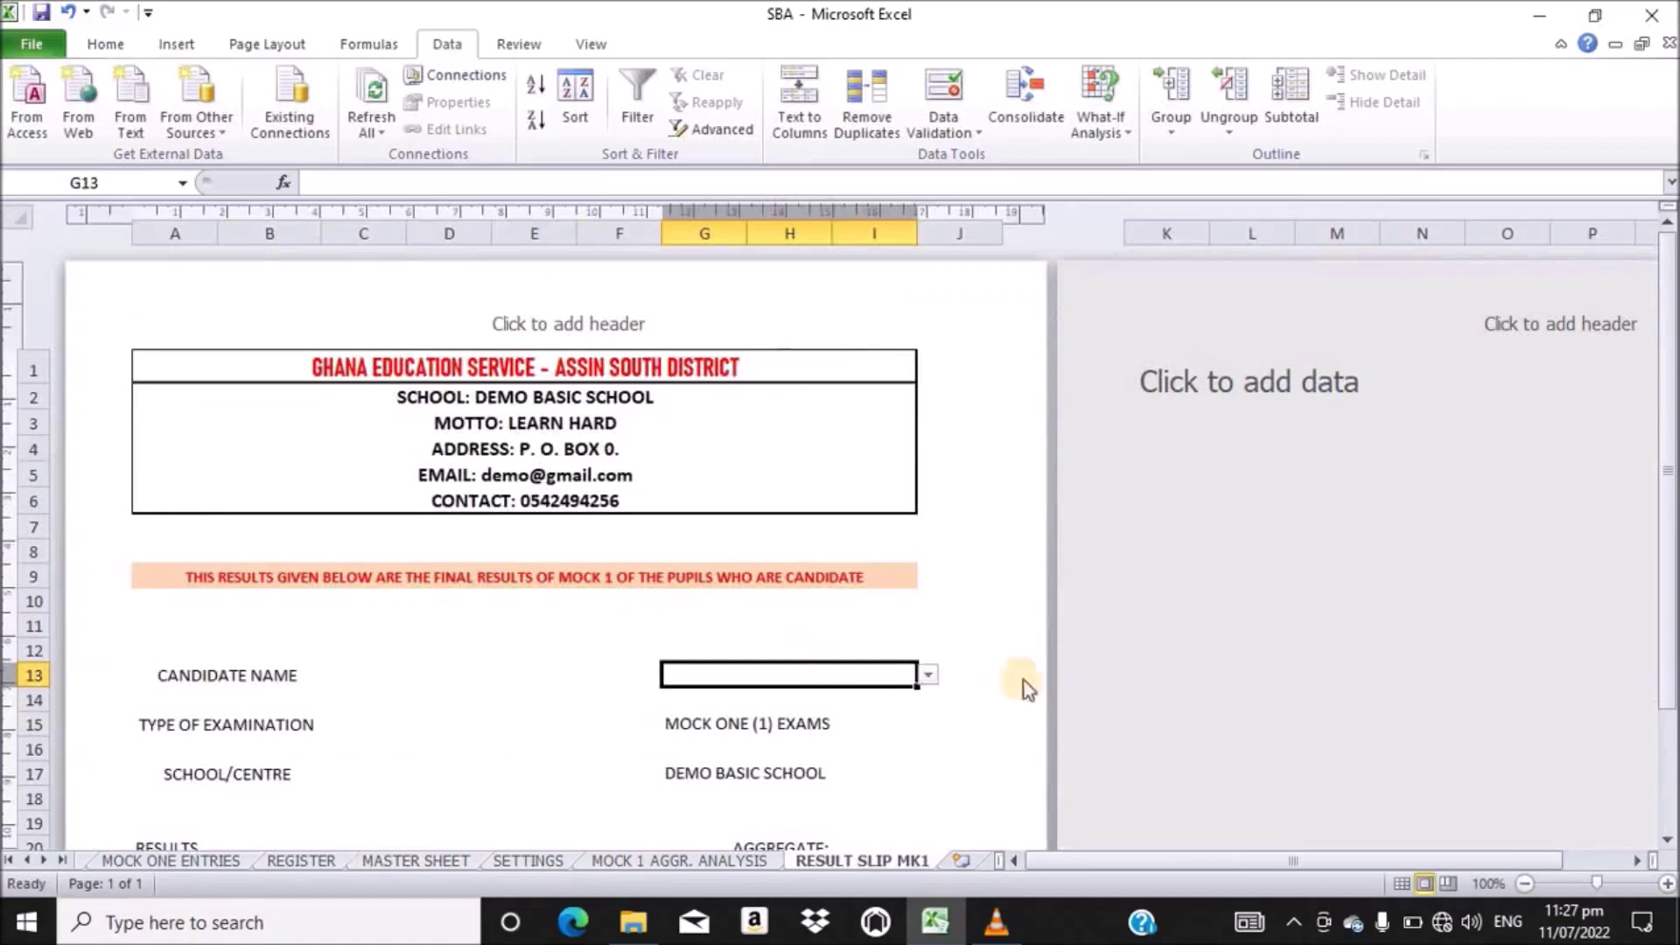
pyautogui.click(927, 675)
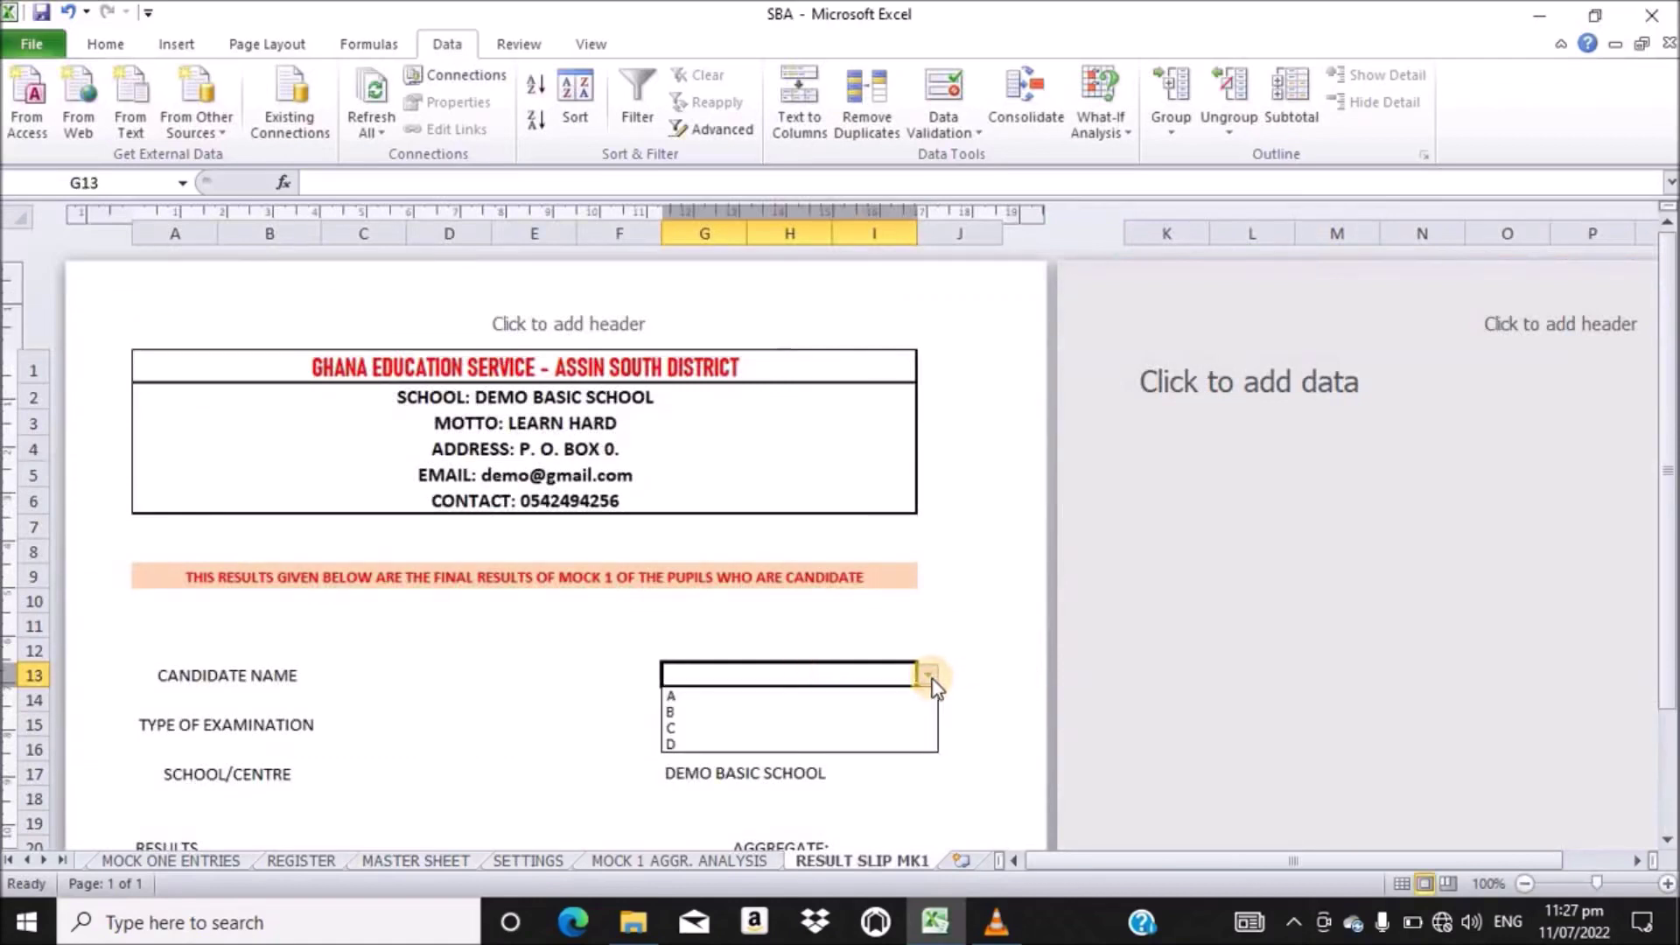
# - Choose candidate A from the dropdown in the candidate name cell G13
pyautogui.click(677, 697)
pyautogui.click(984, 579)
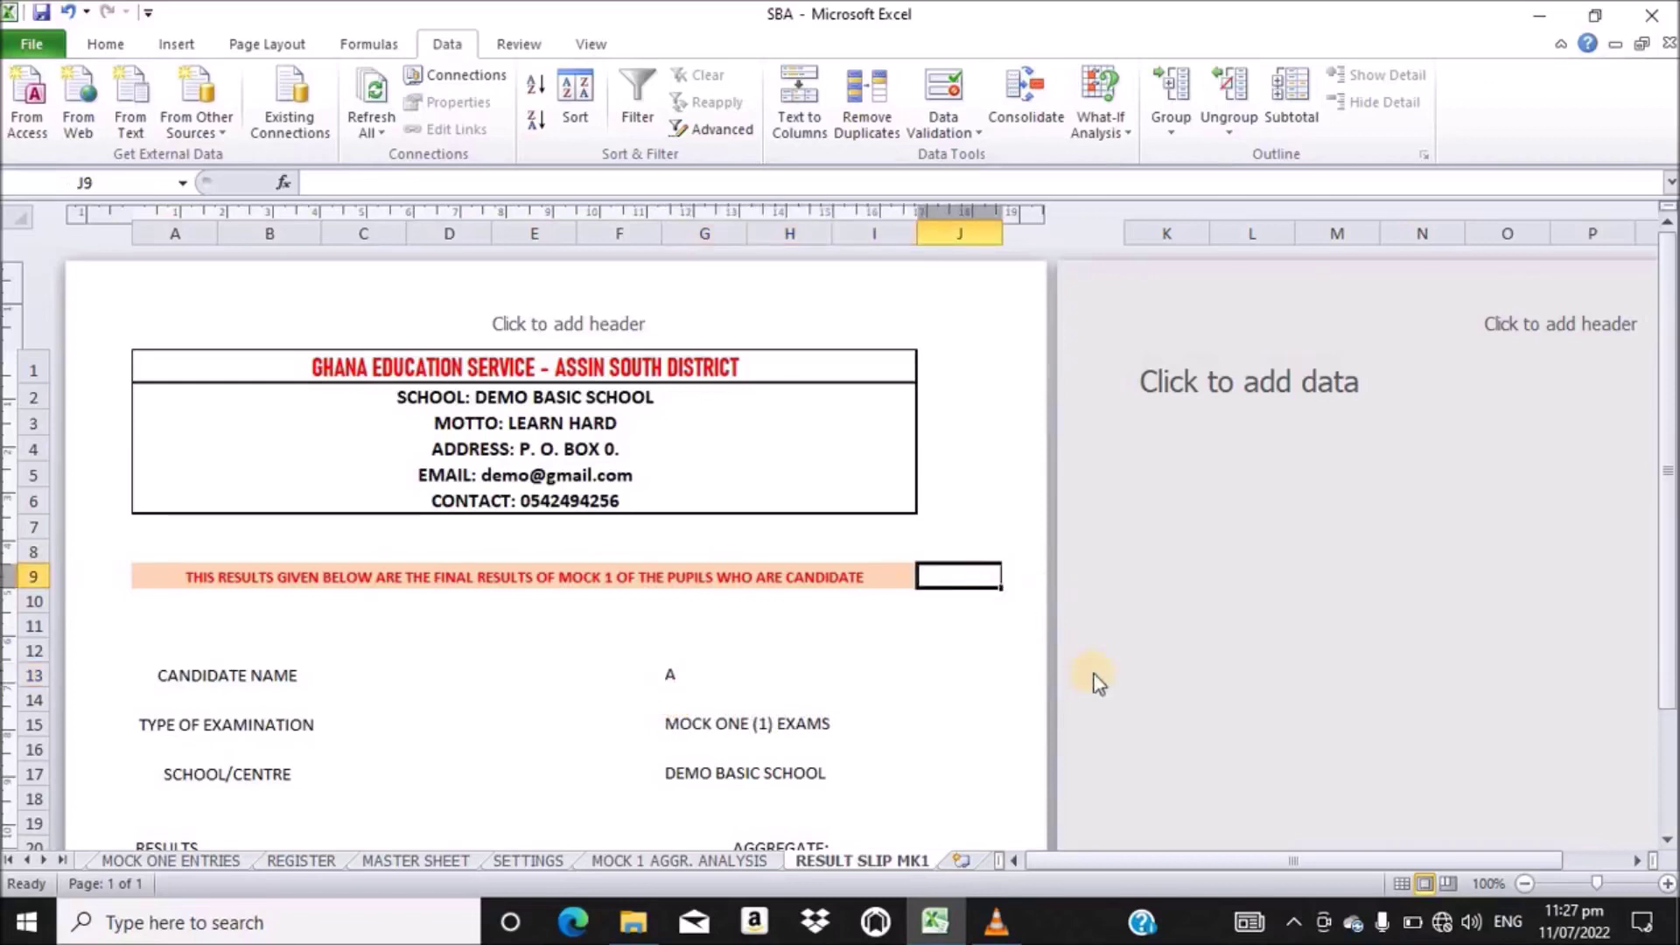
# - Examine the examination type, school/centre, results and aggregate fields of the slip, and the SETTINGS sheet that supplies the school name
pyautogui.moveTo(1665, 481); pyautogui.dragTo(1669, 563)
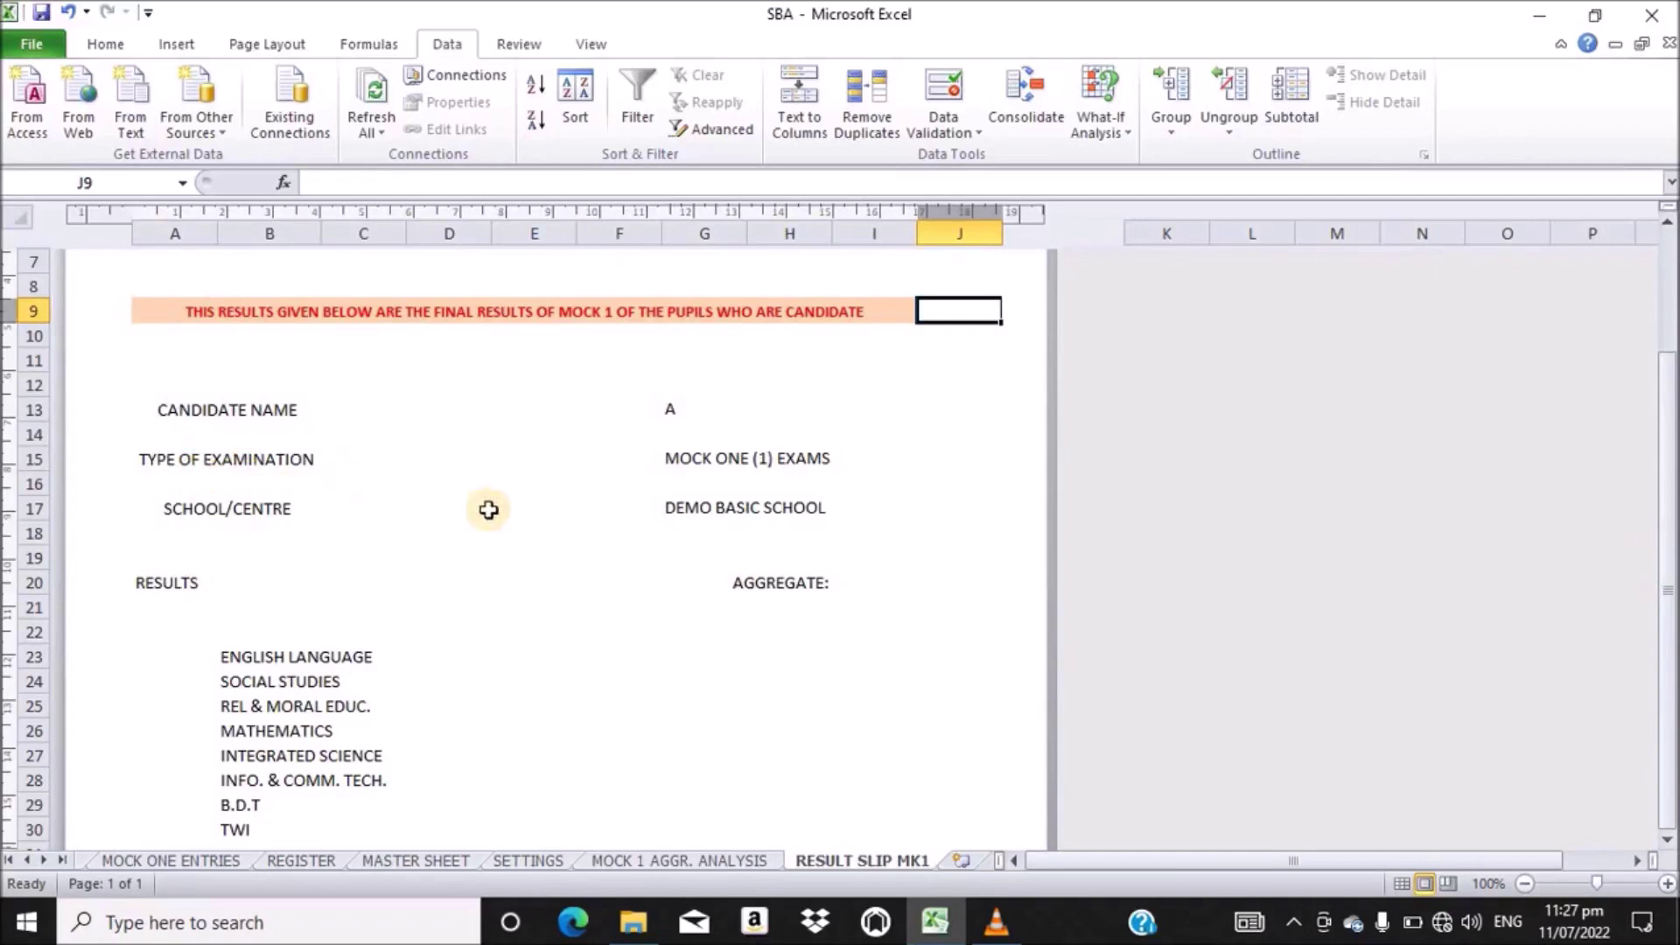
pyautogui.click(733, 463)
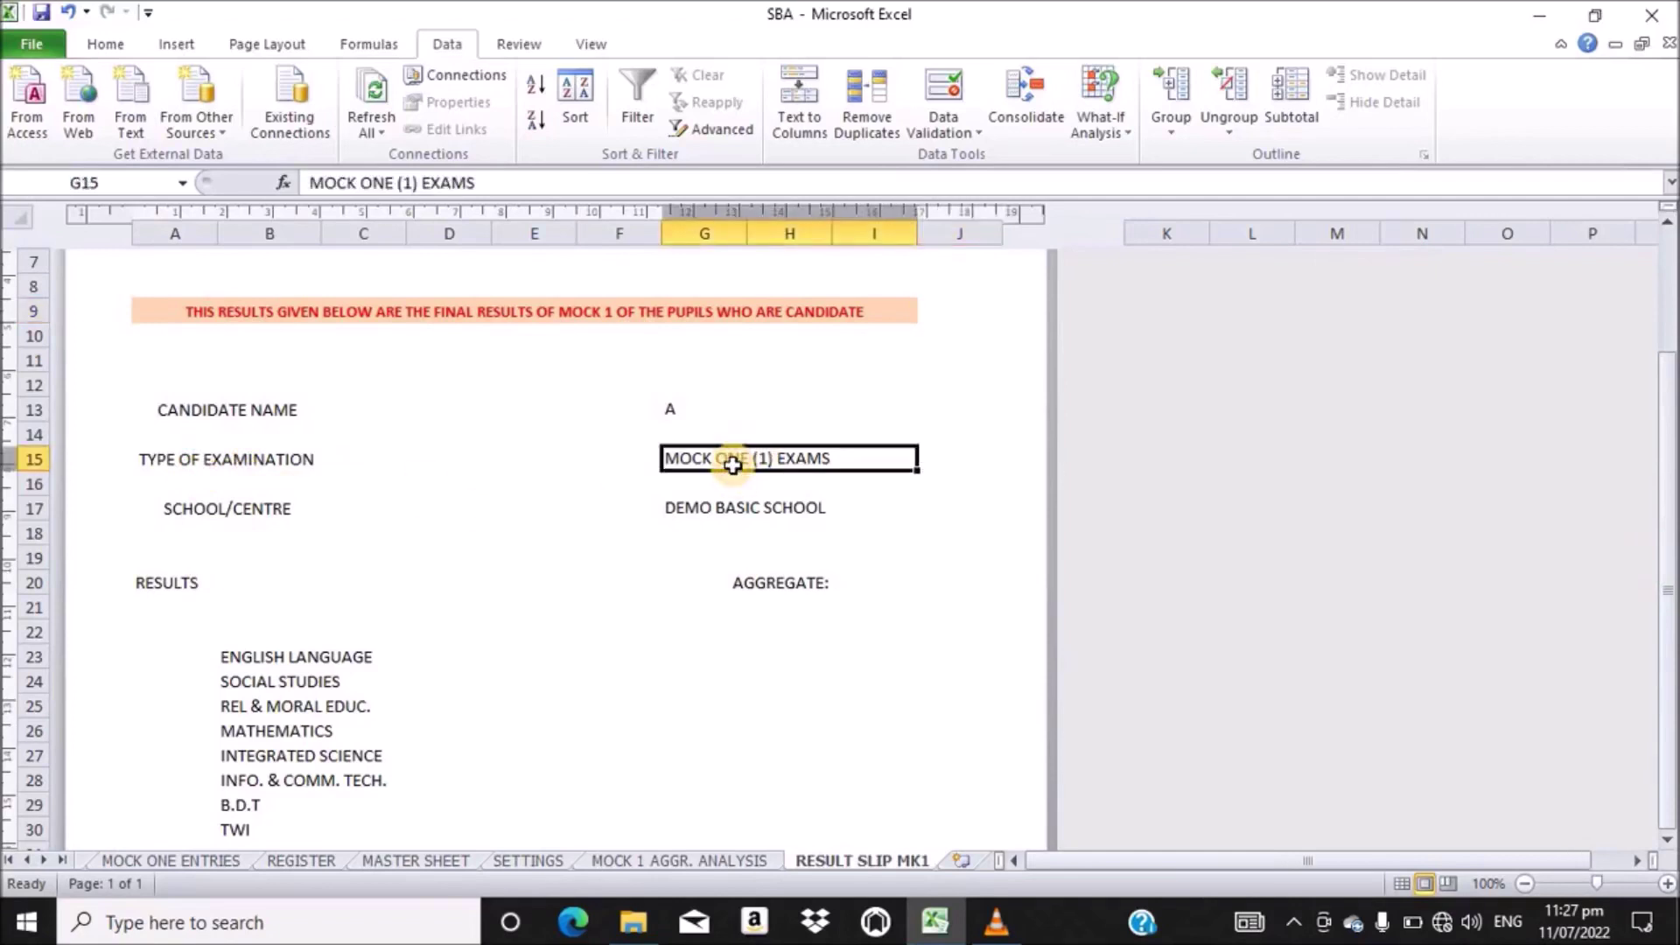
pyautogui.click(259, 508)
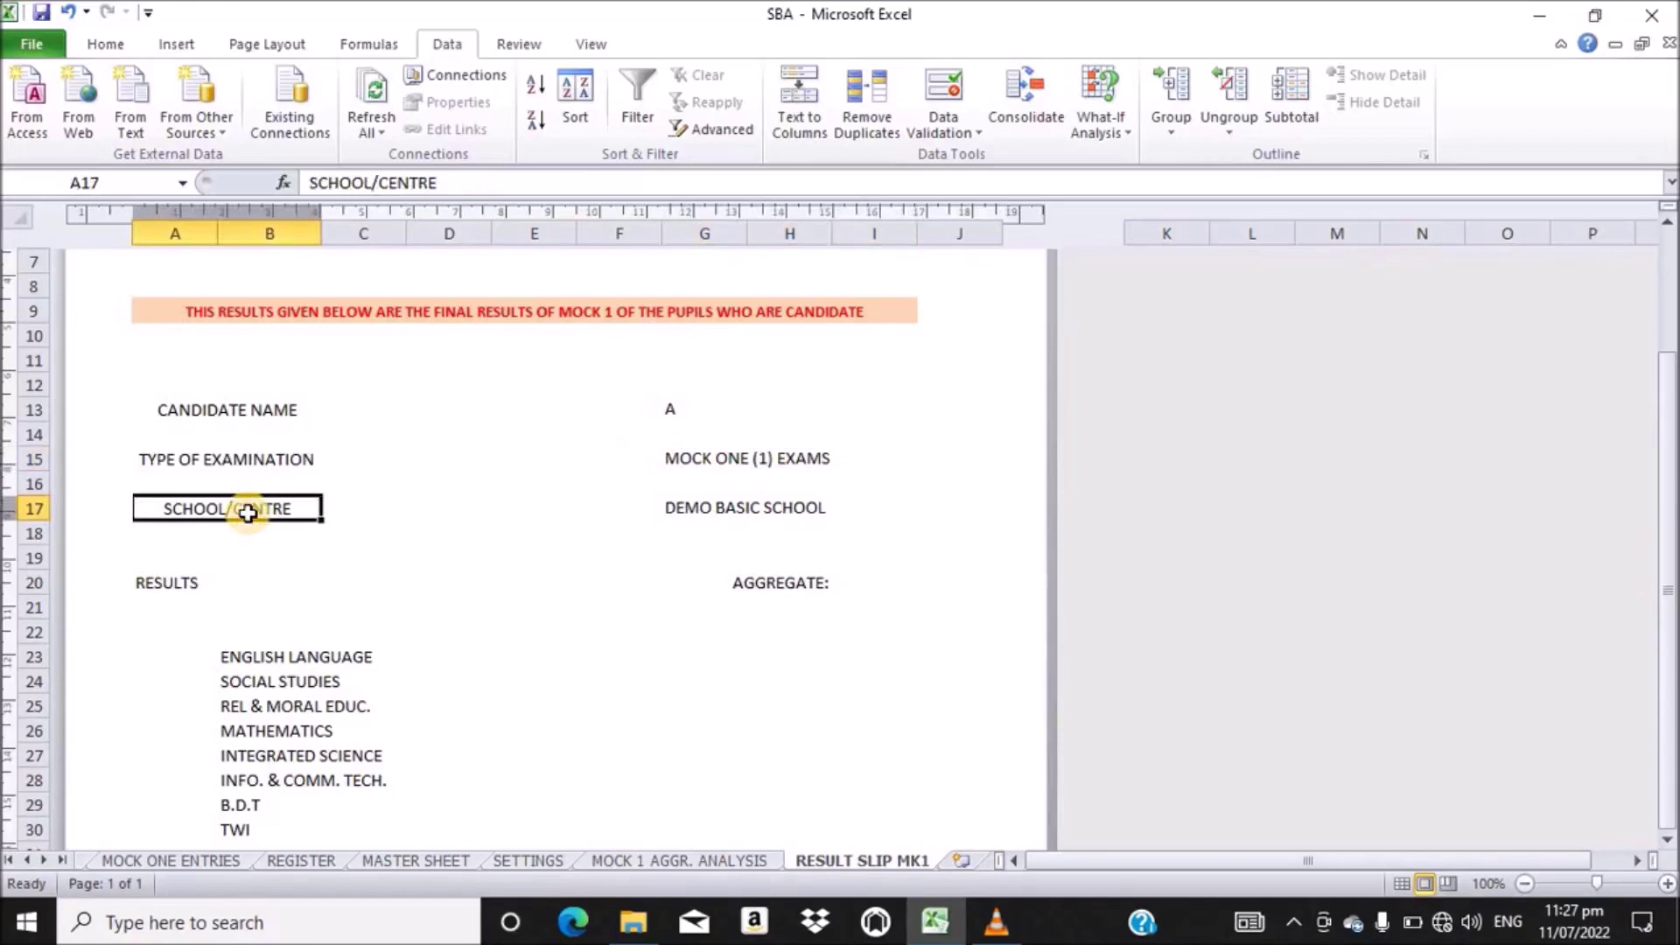
pyautogui.click(756, 515)
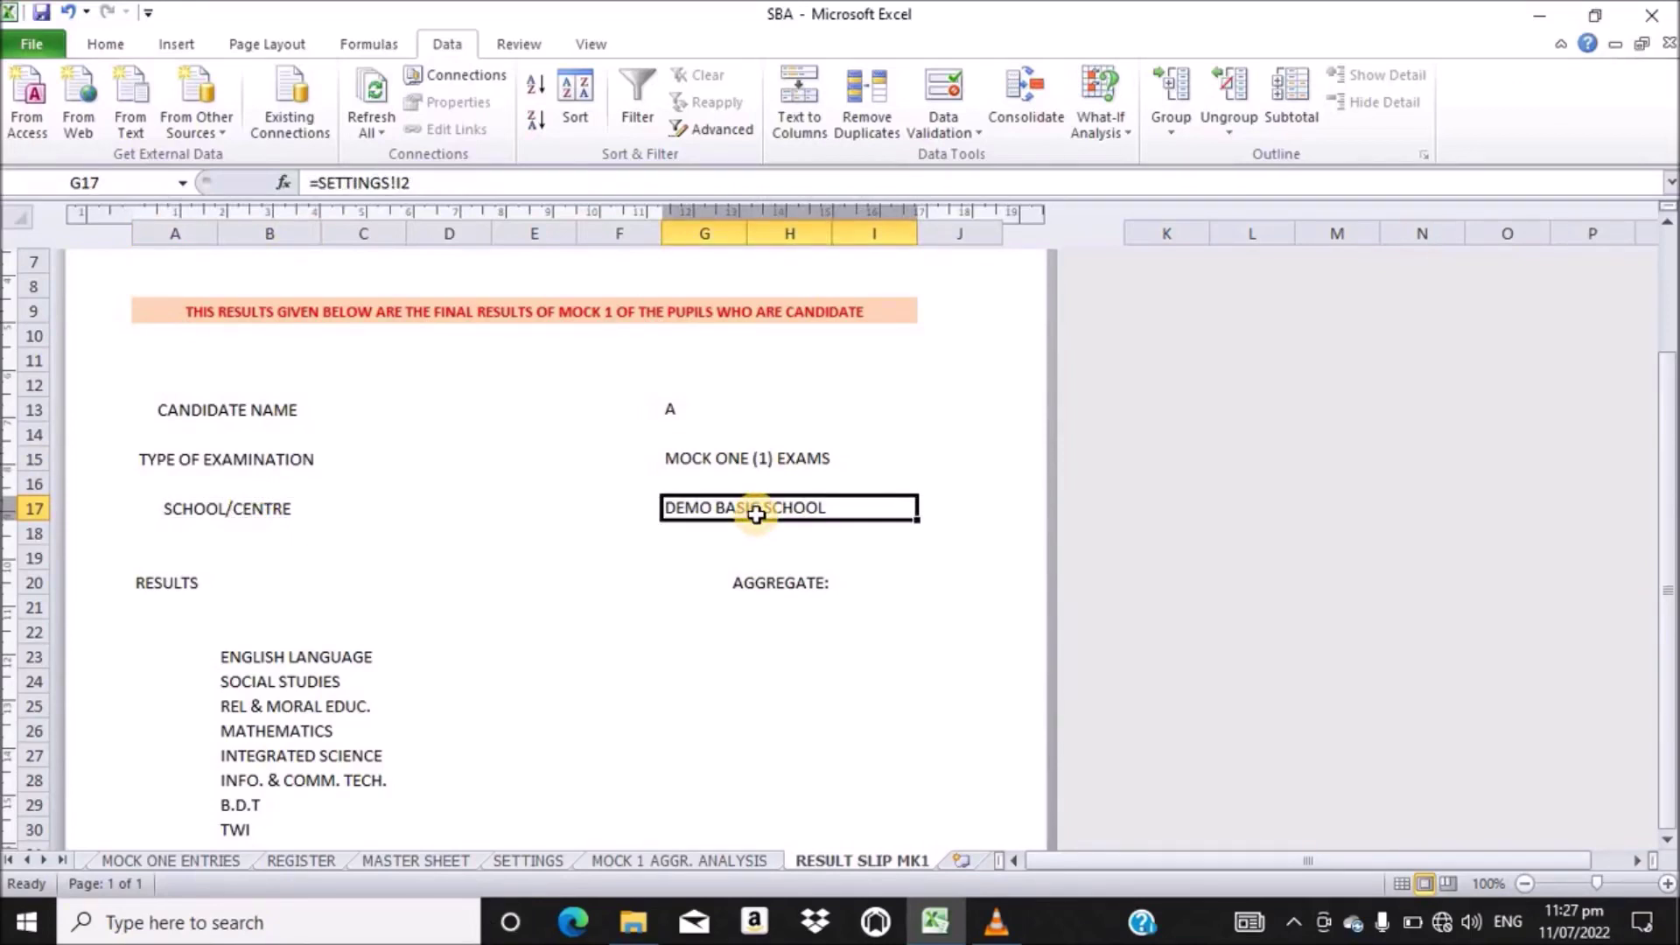
pyautogui.click(516, 863)
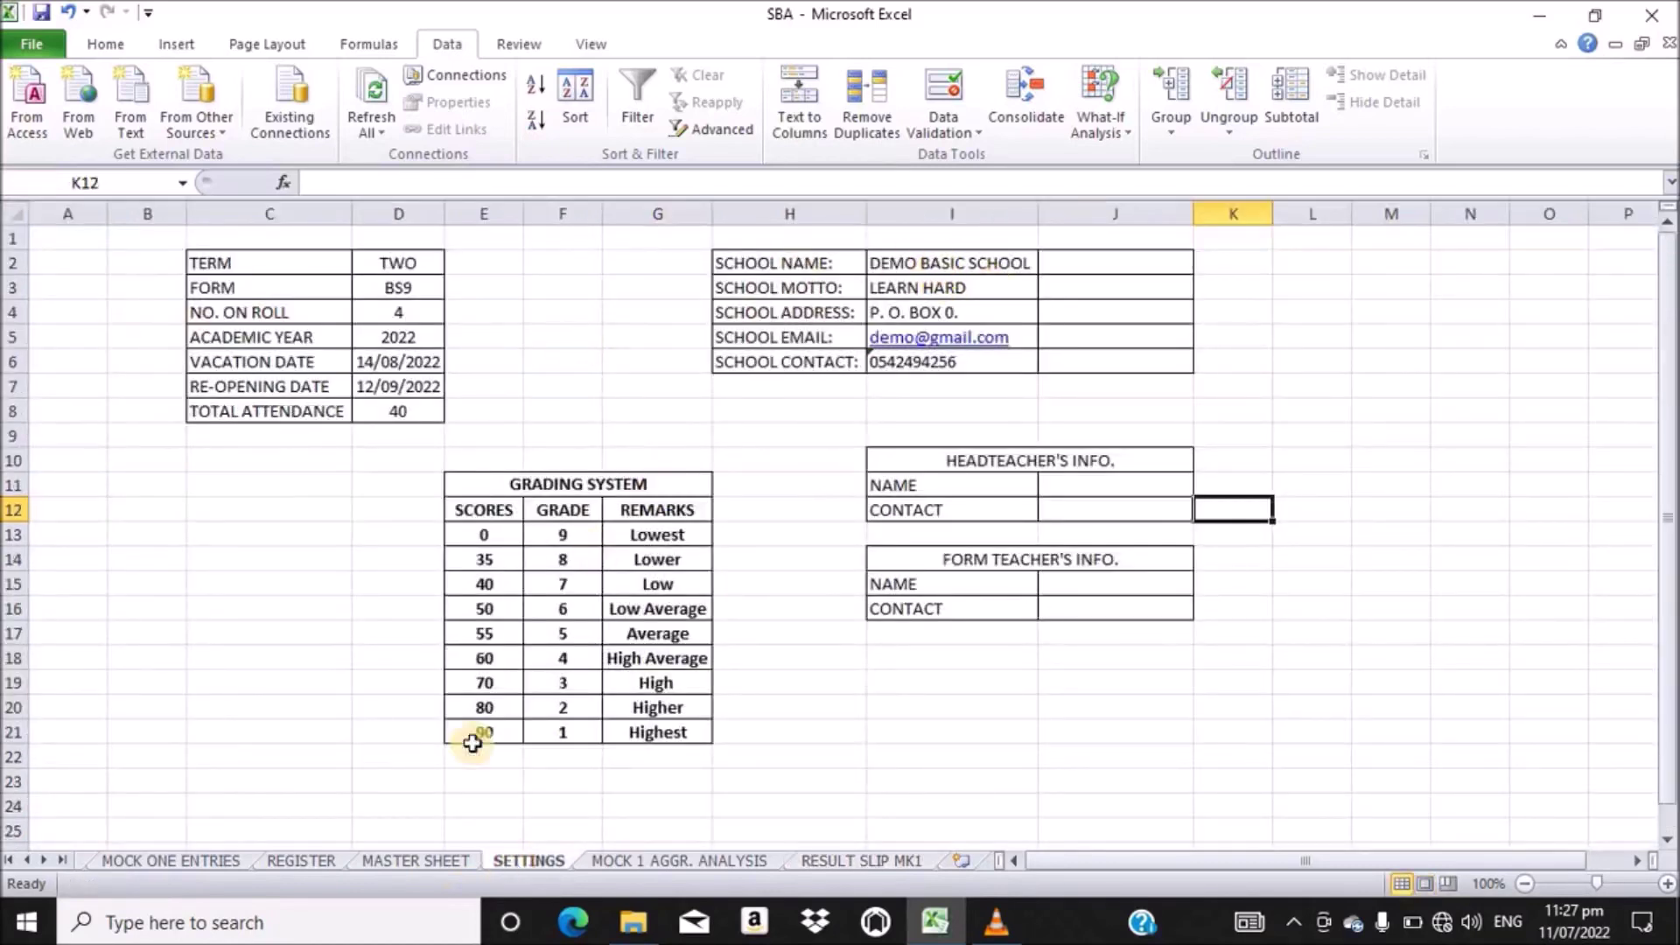
pyautogui.click(892, 862)
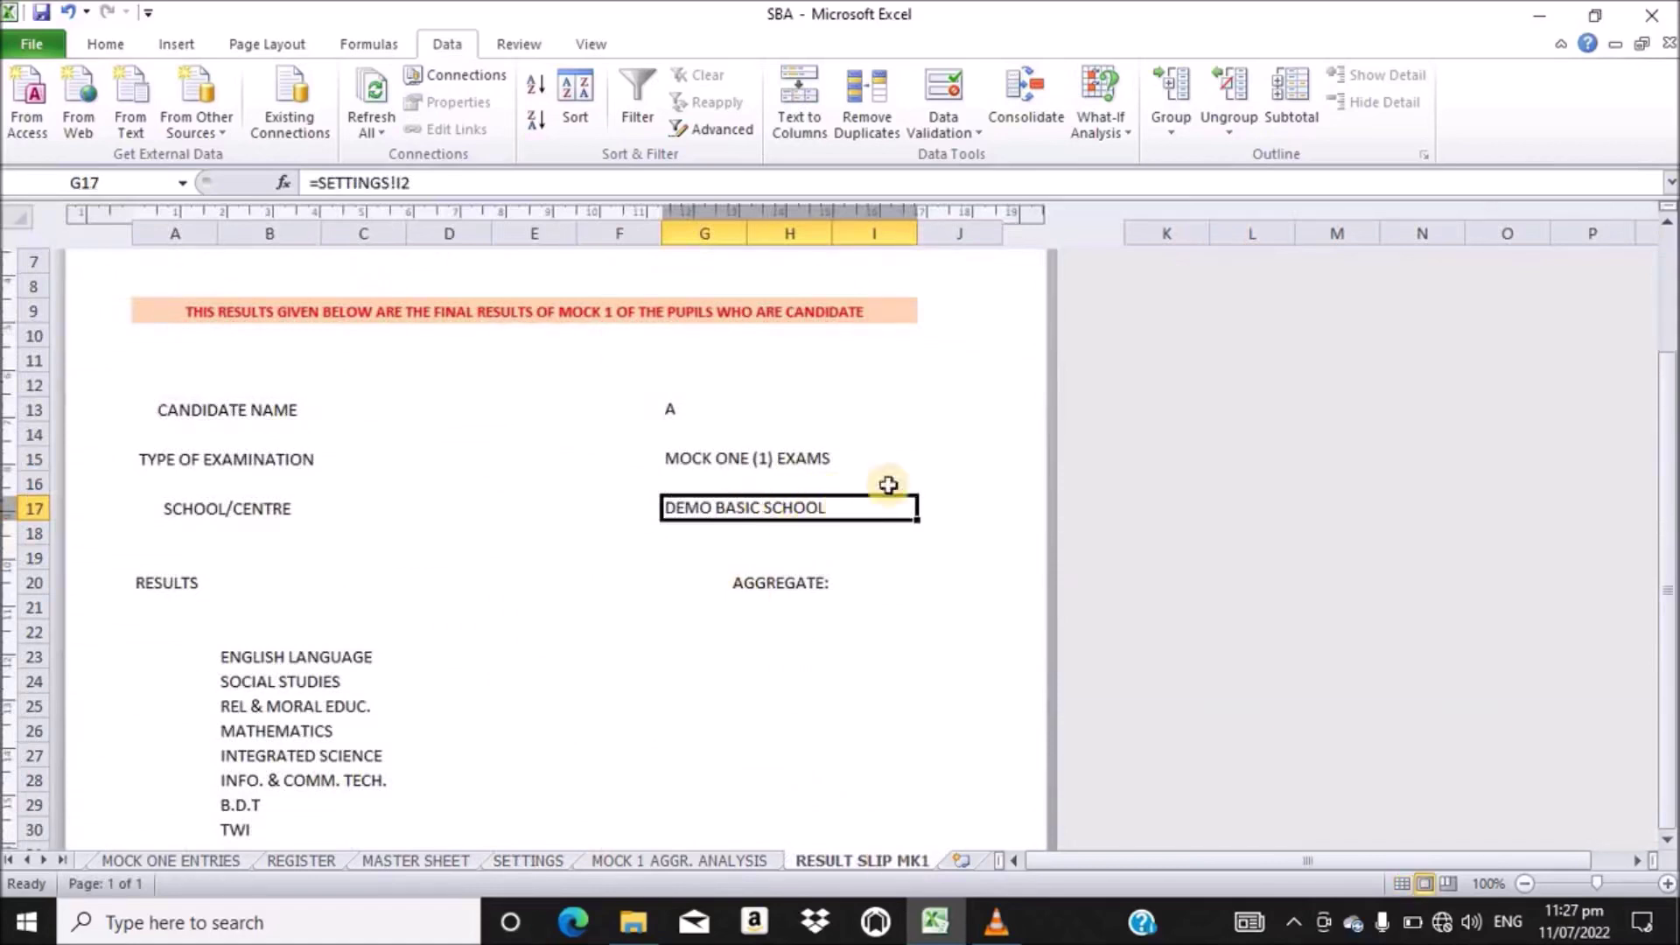
pyautogui.click(295, 660)
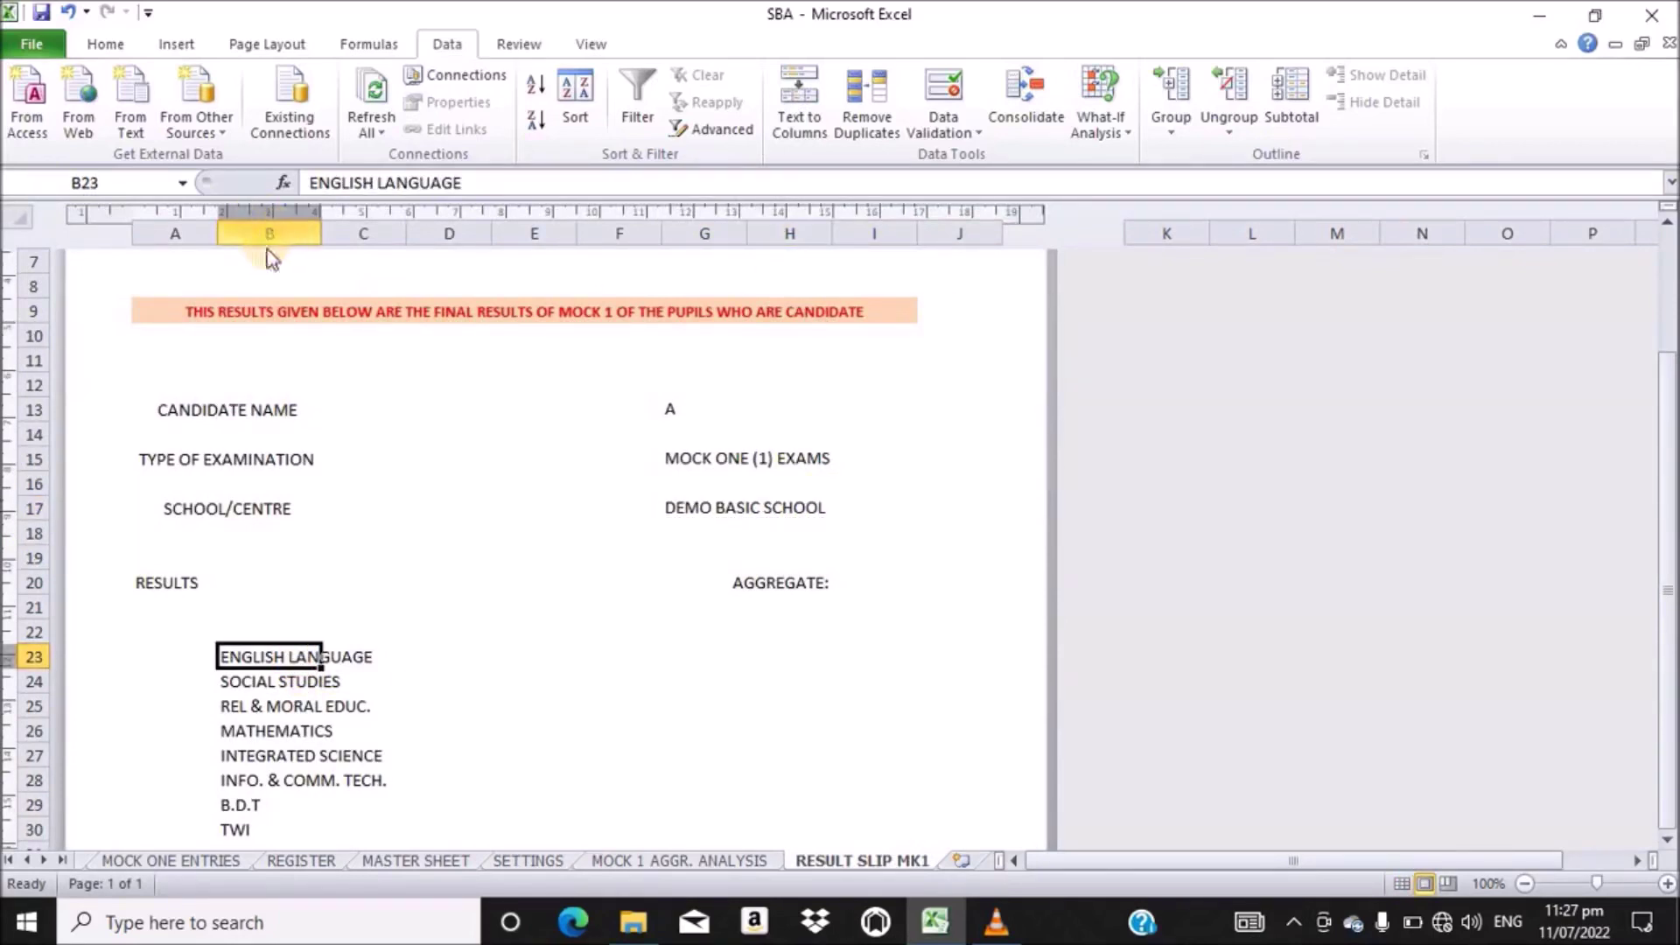
pyautogui.click(102, 48)
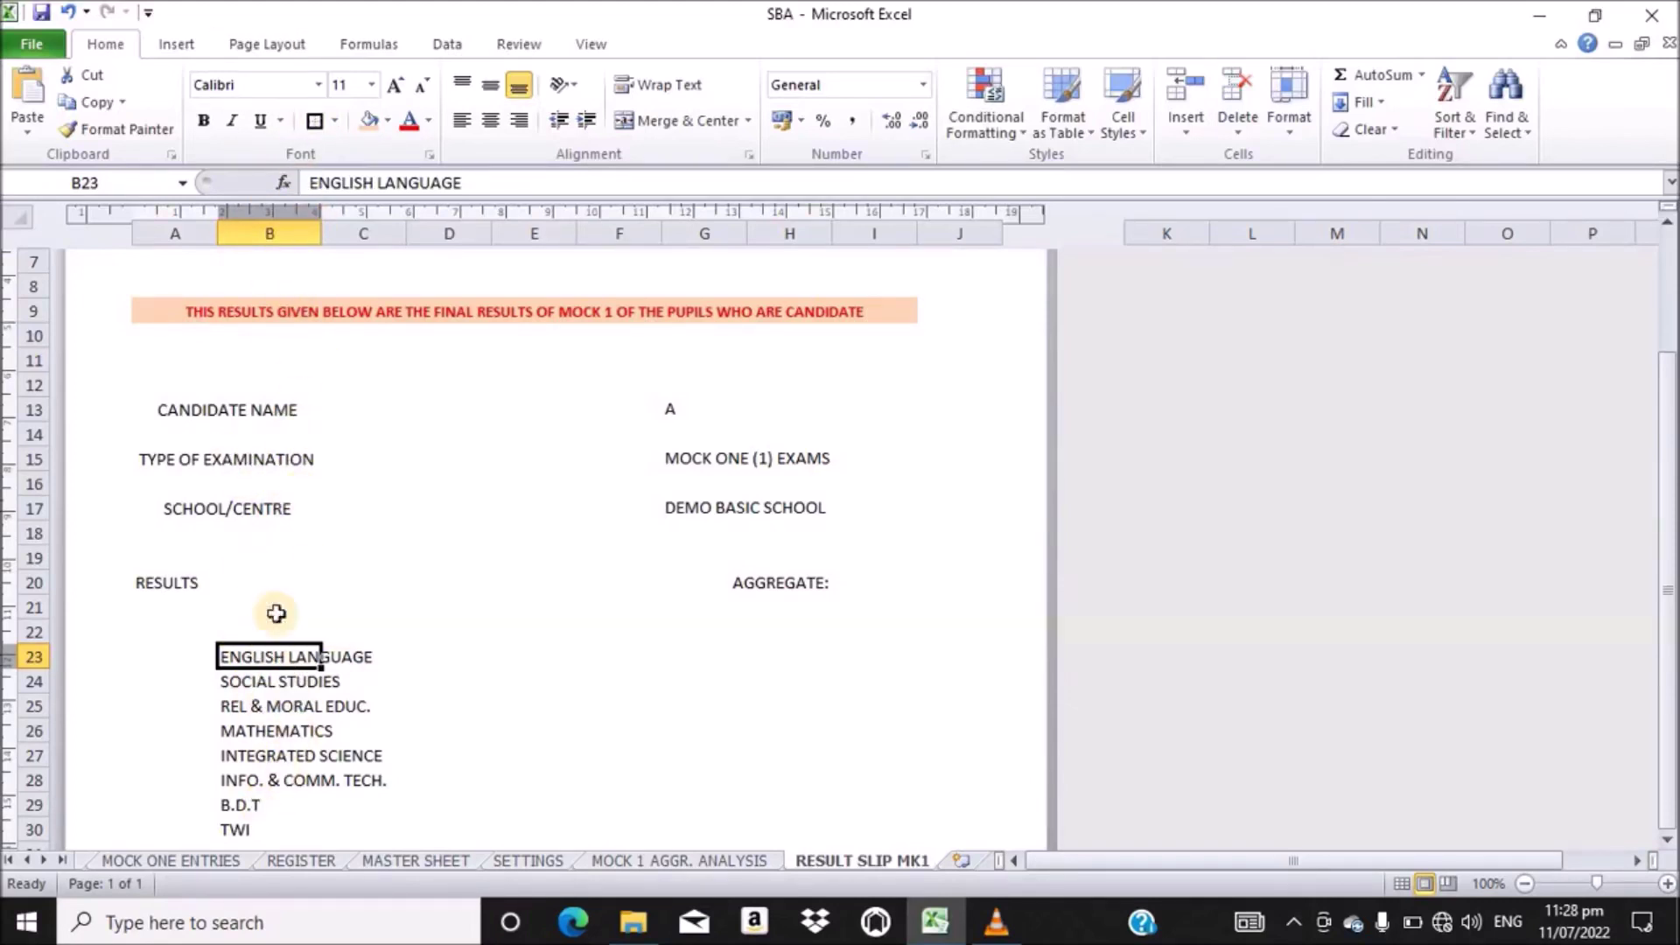
pyautogui.click(176, 583)
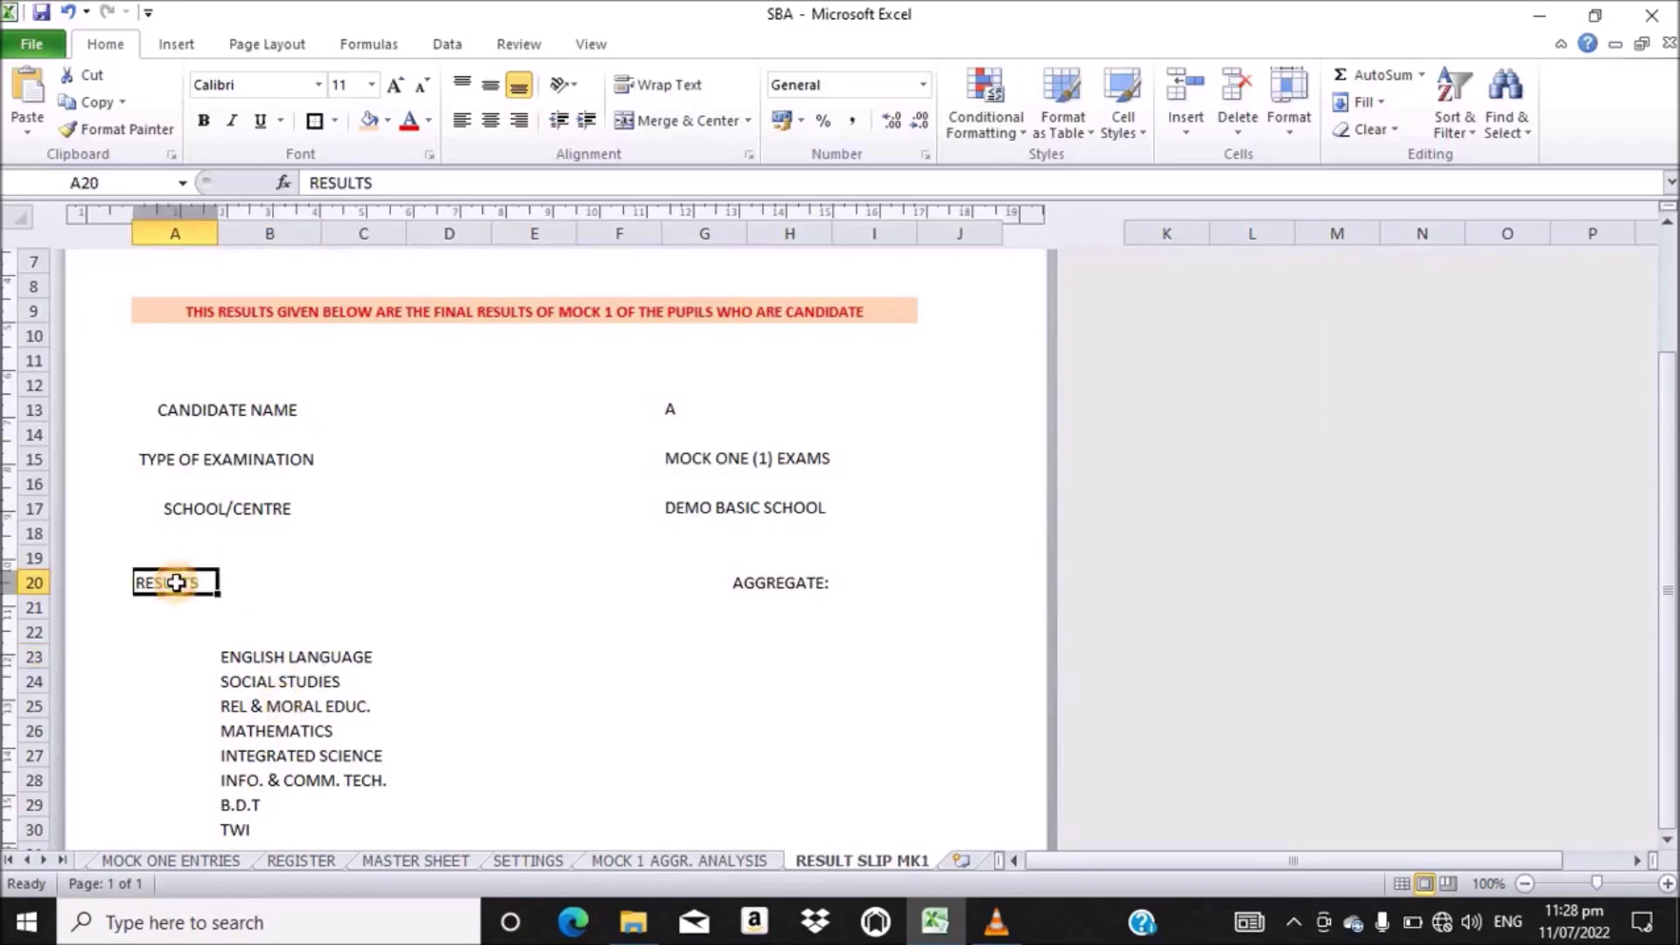
pyautogui.click(787, 582)
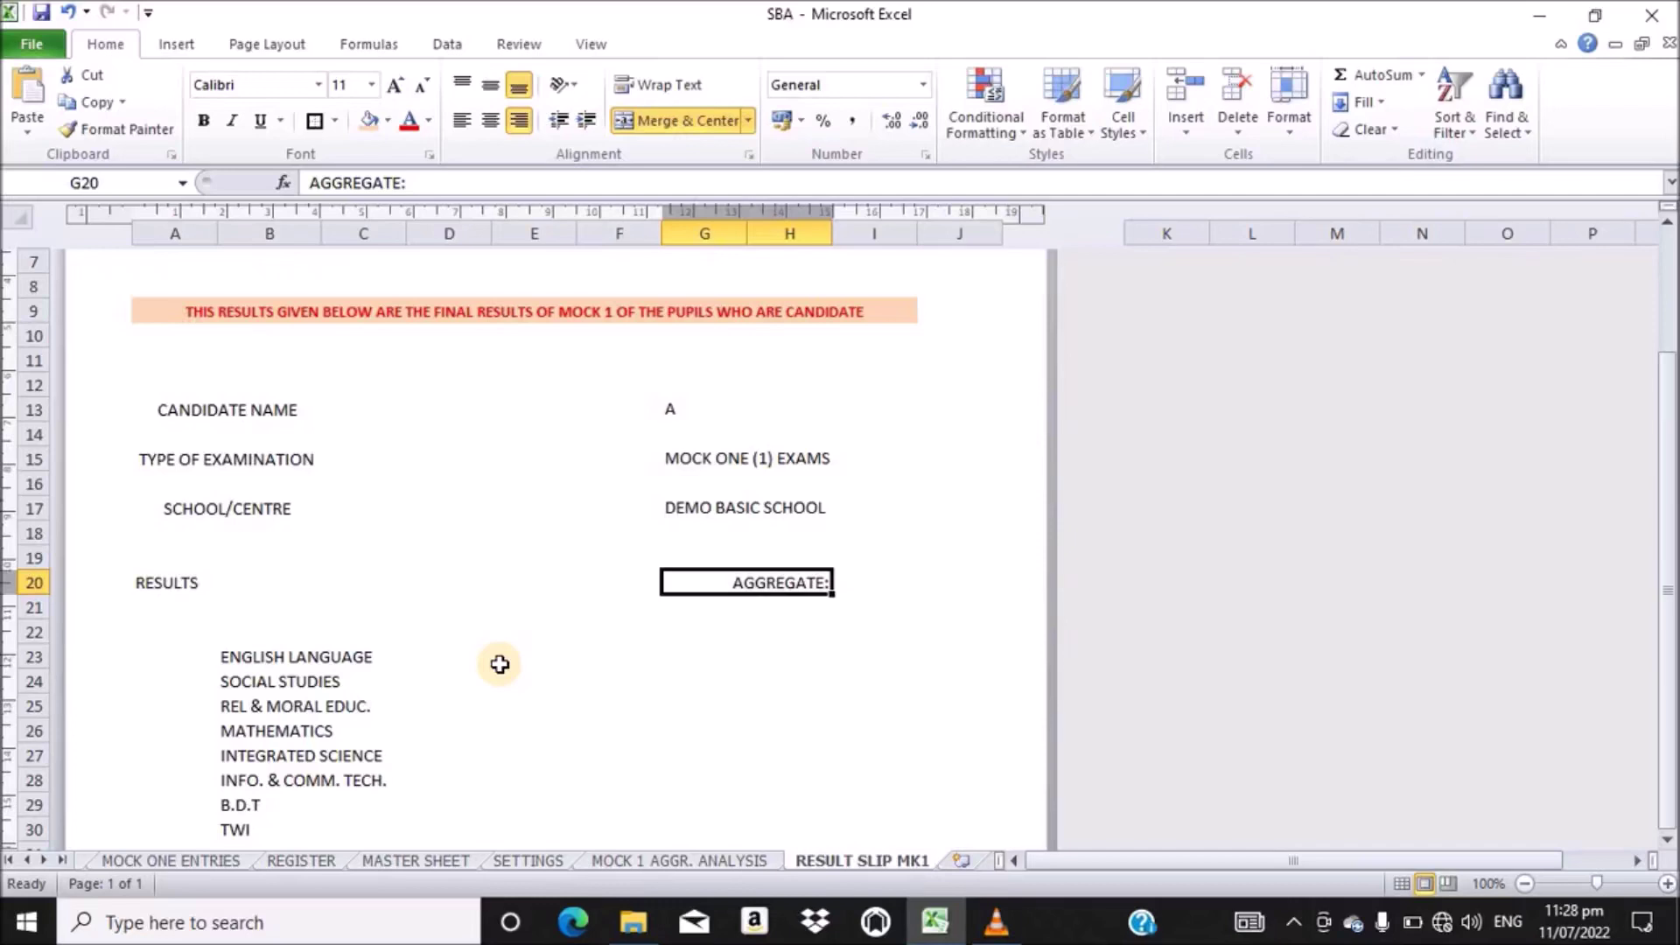
# - Set the candidate name in G13 to B using its dropdown
pyautogui.click(713, 408)
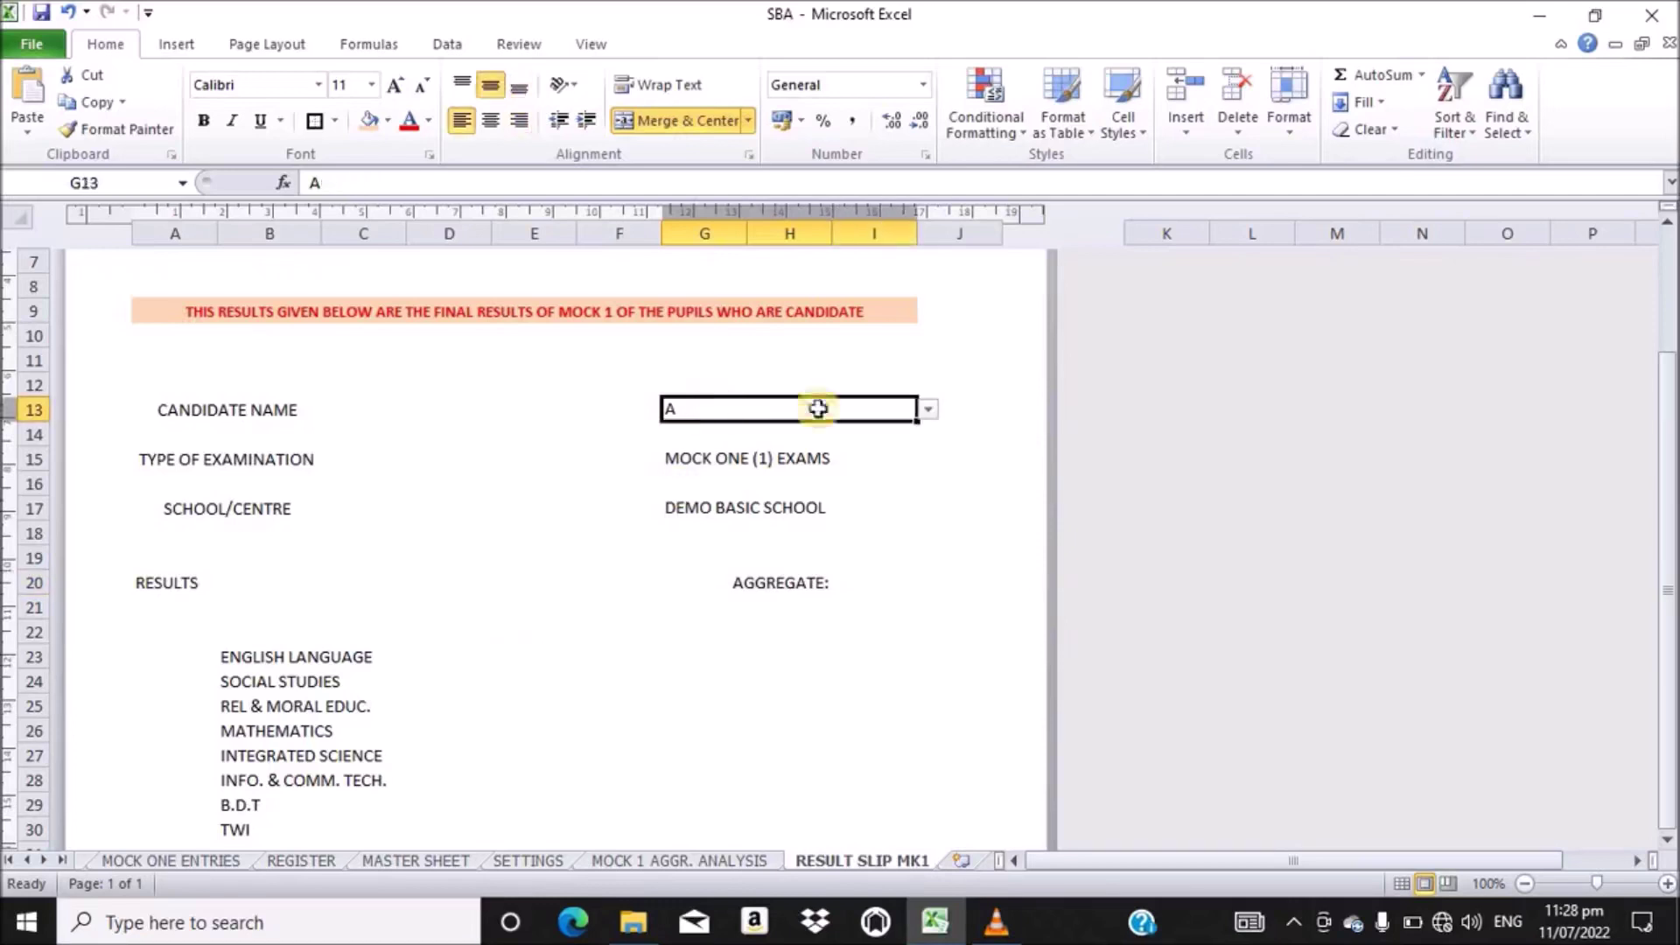
pyautogui.click(930, 410)
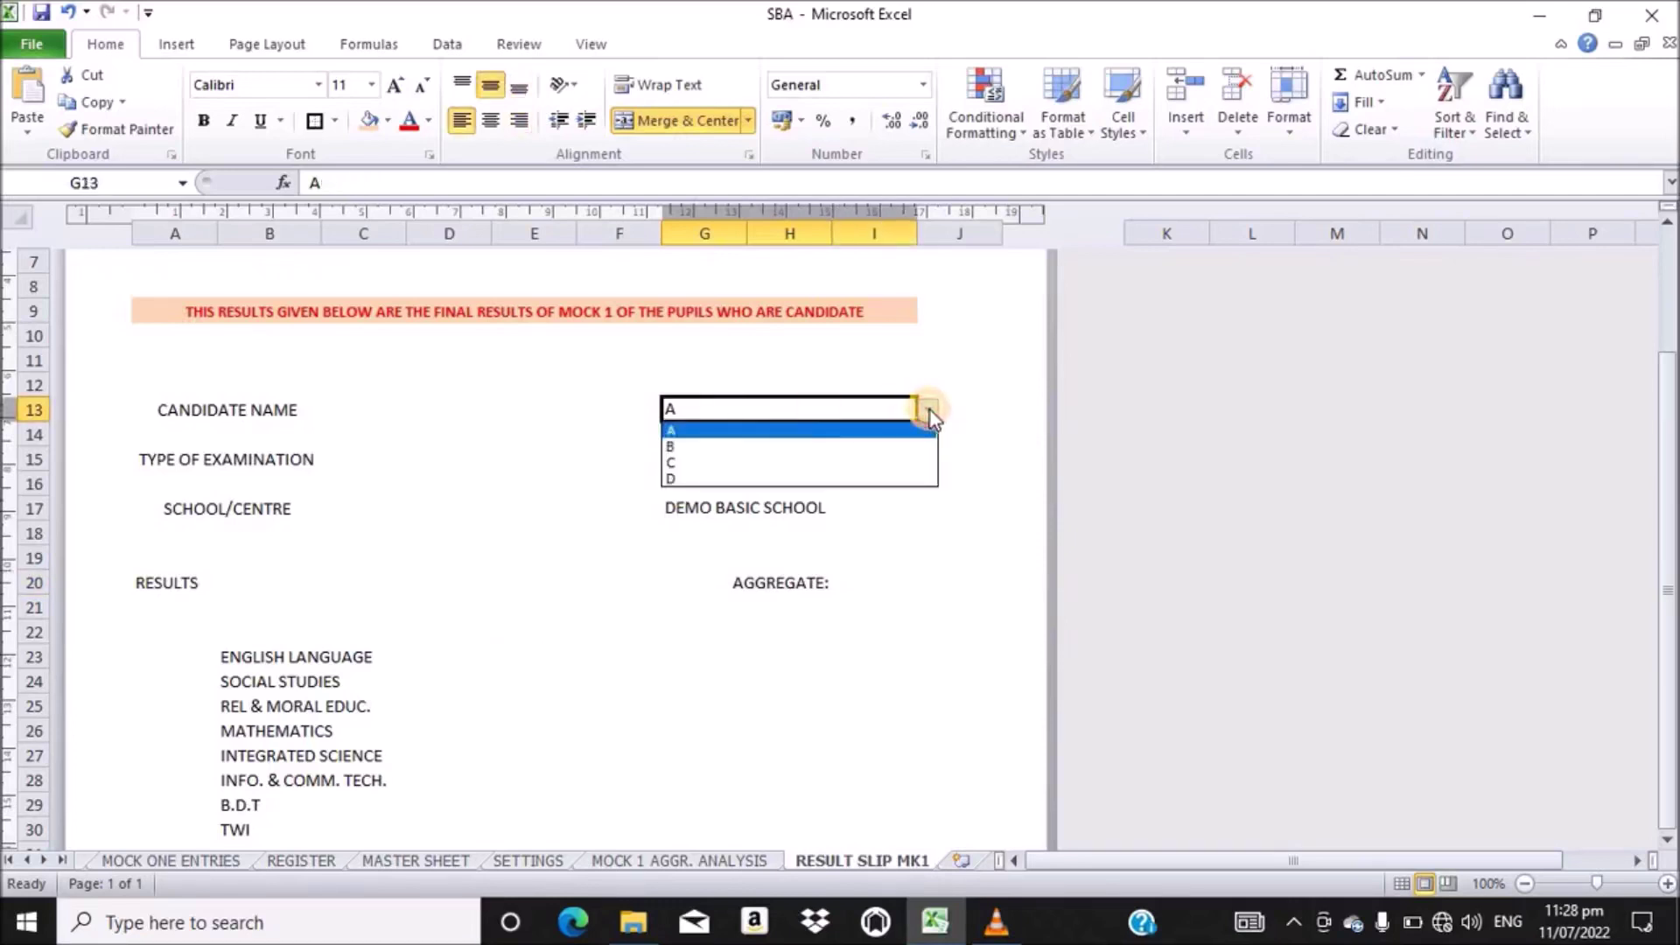
pyautogui.click(685, 444)
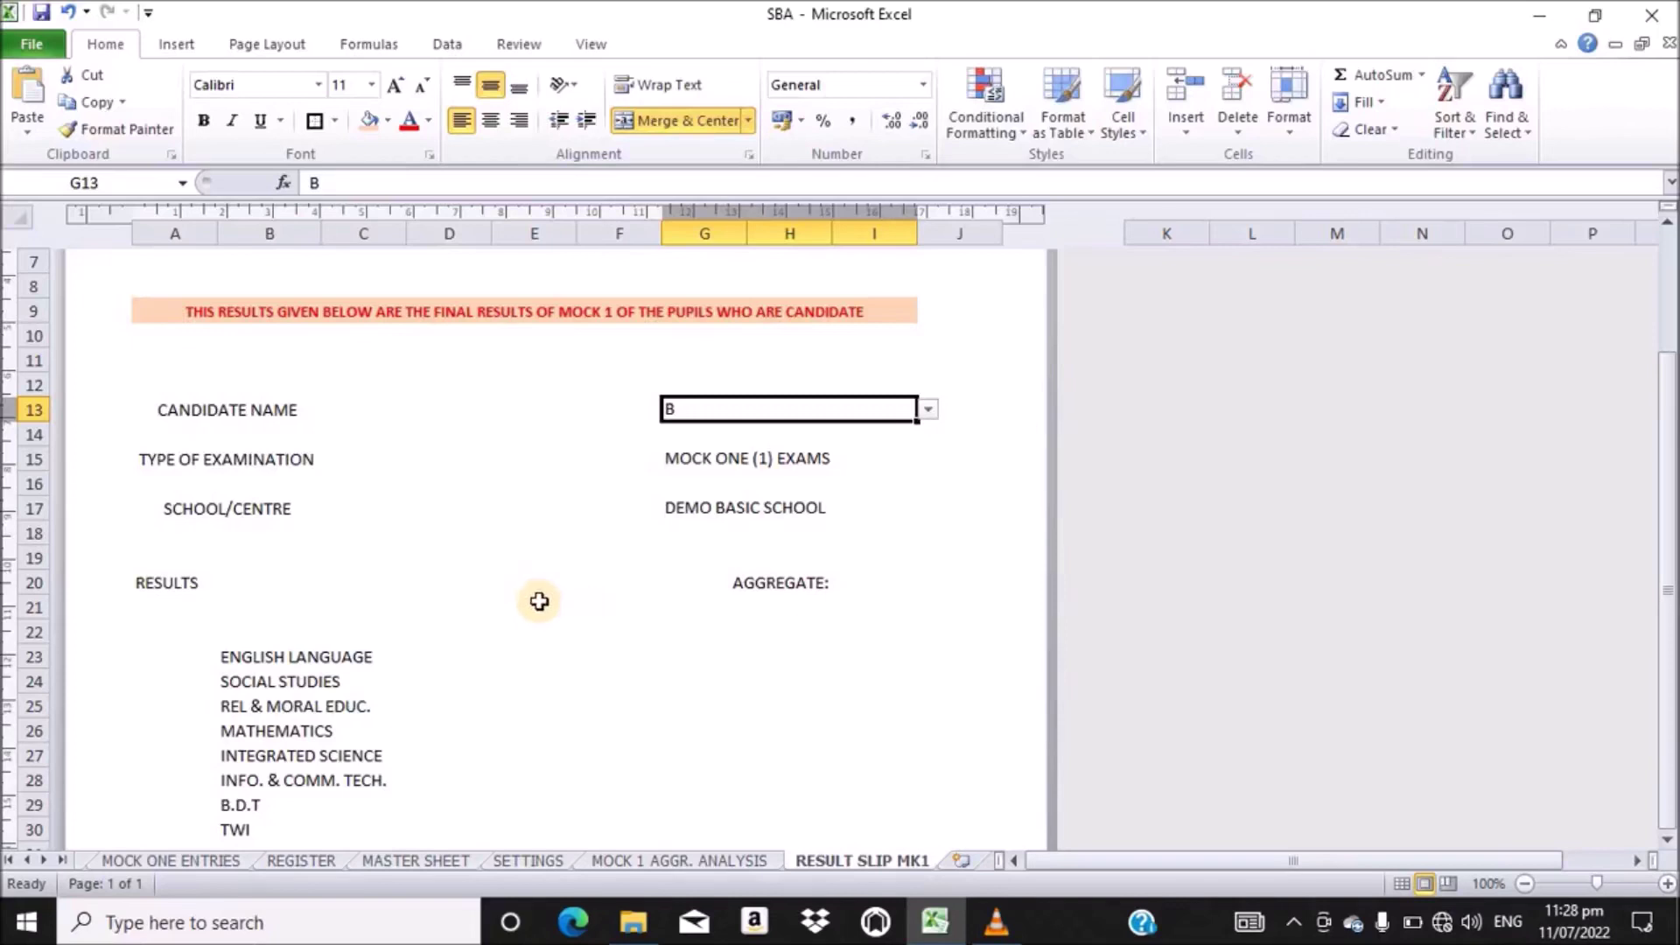
# - Start an INDEX formula in E23 beside ENGLISH LANGUAGE, with the absolute array 'MASTER SHEET'!$D$4:$D$7
pyautogui.click(521, 659)
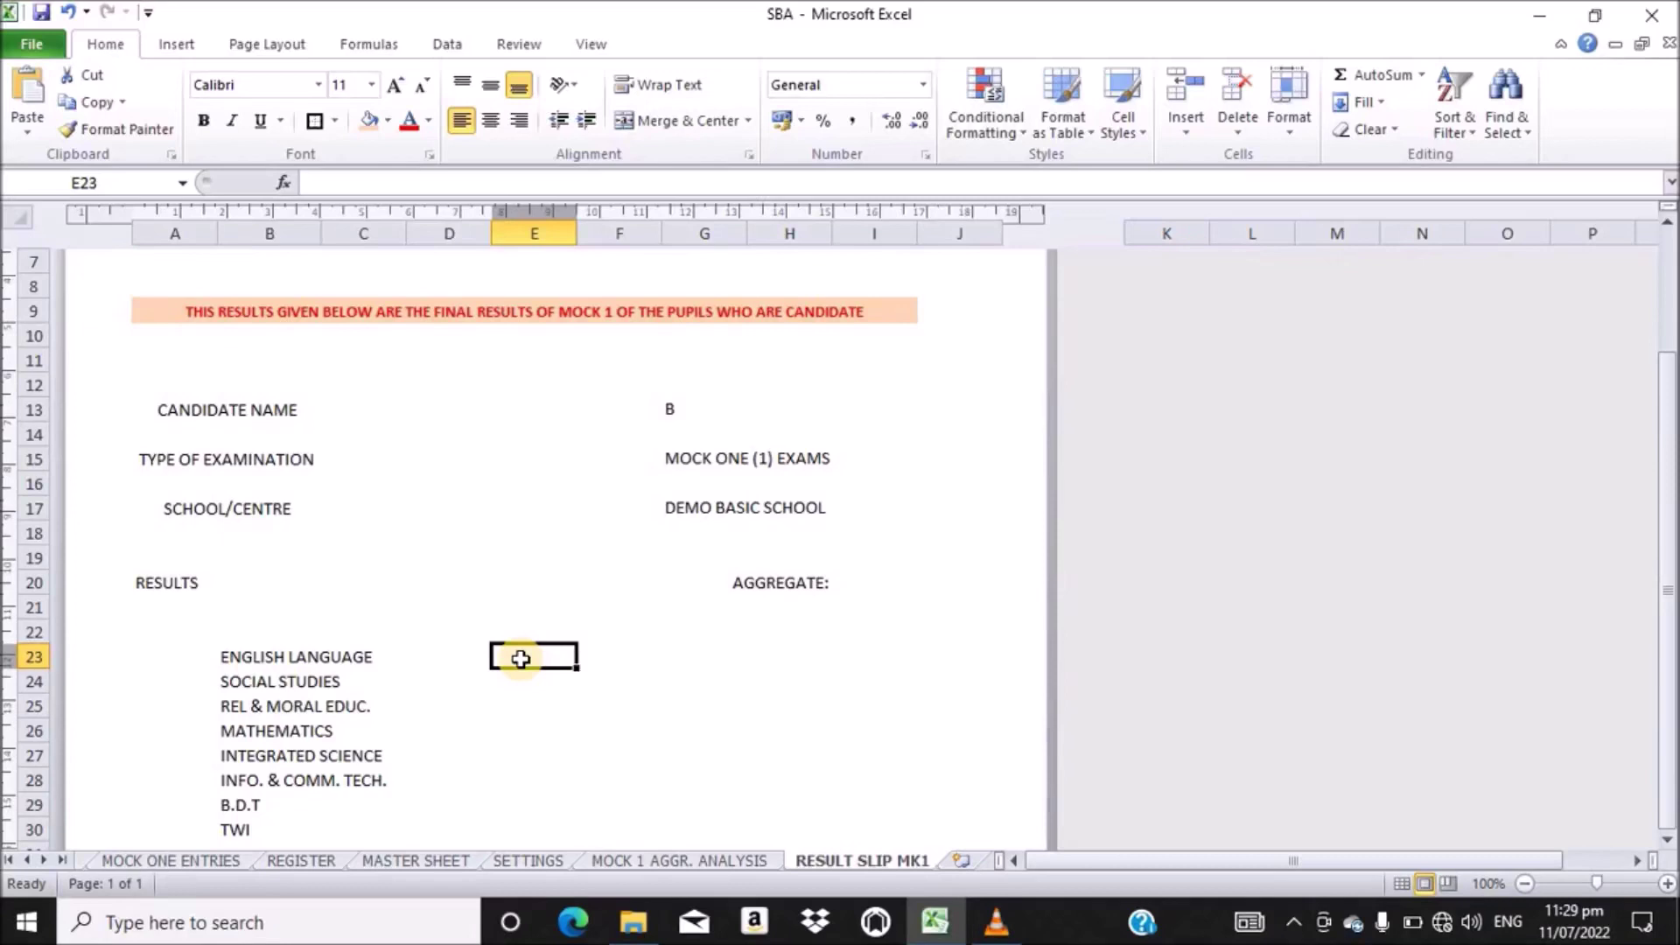
pyautogui.write('=')
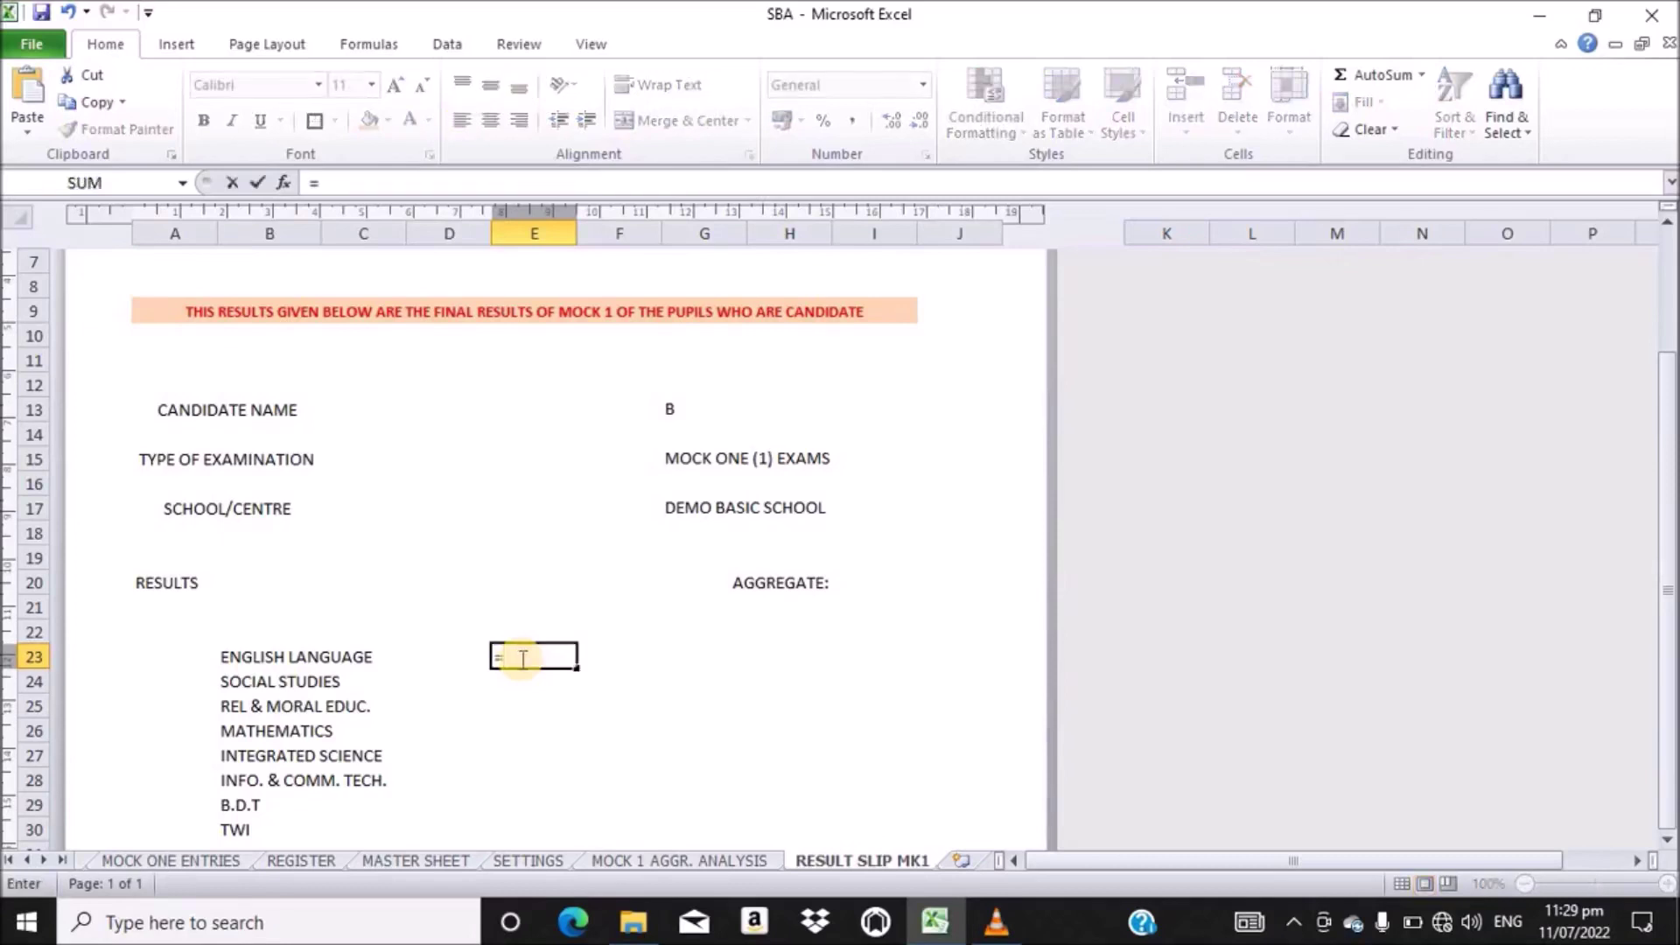
pyautogui.write('IN')
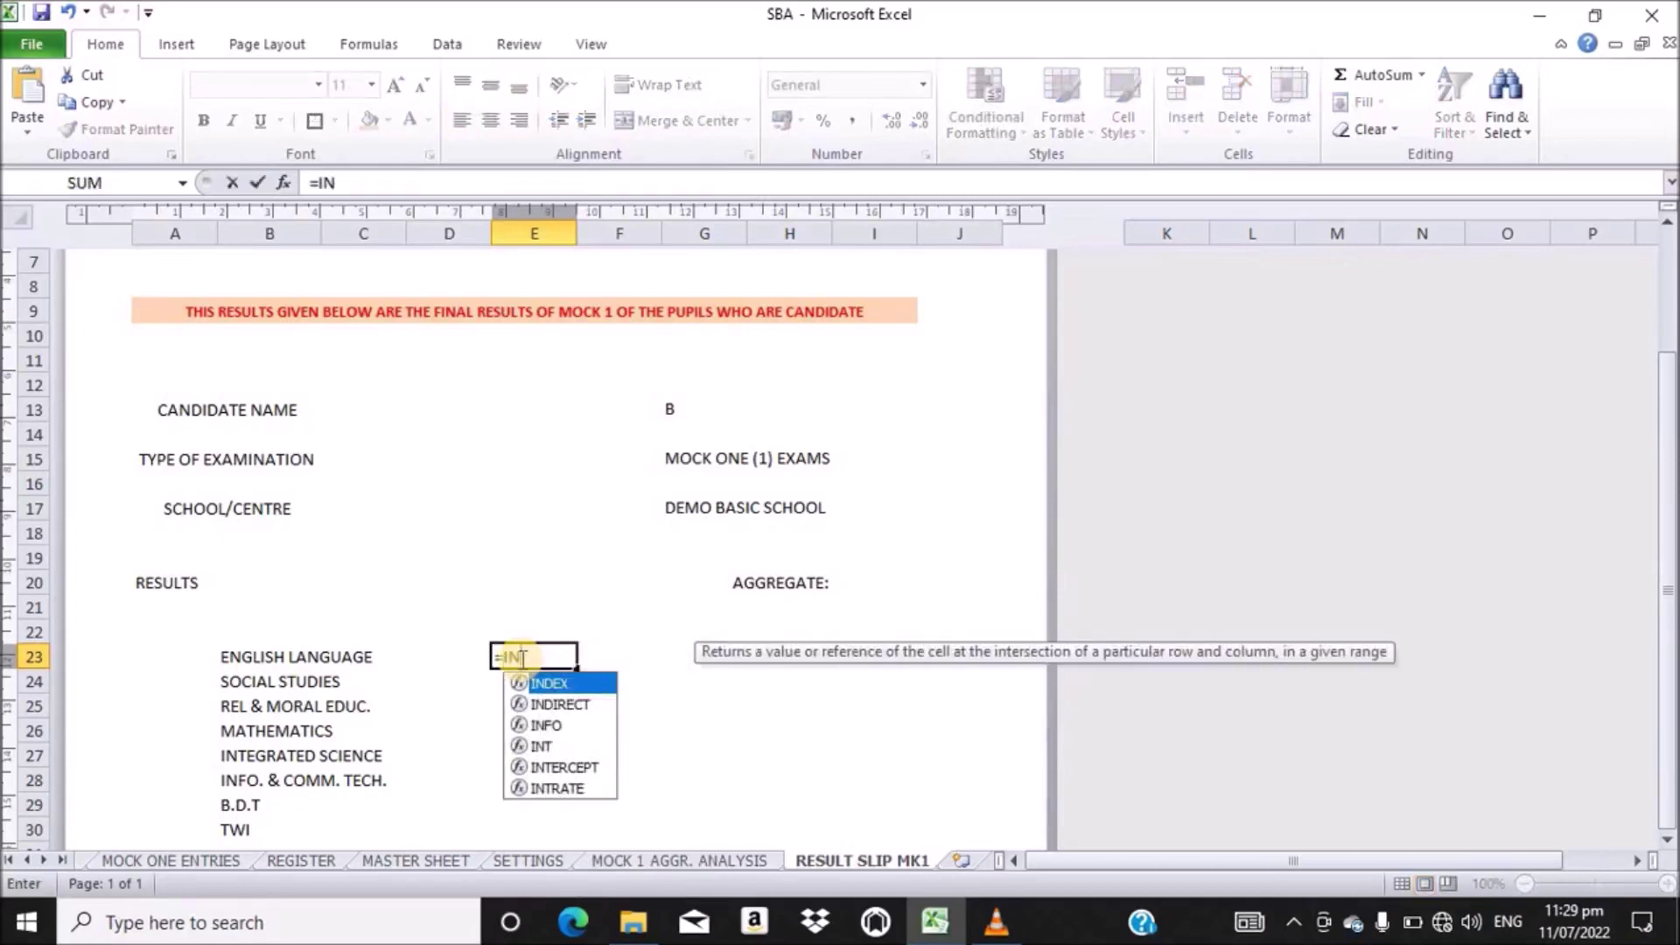
pyautogui.press('Tab')
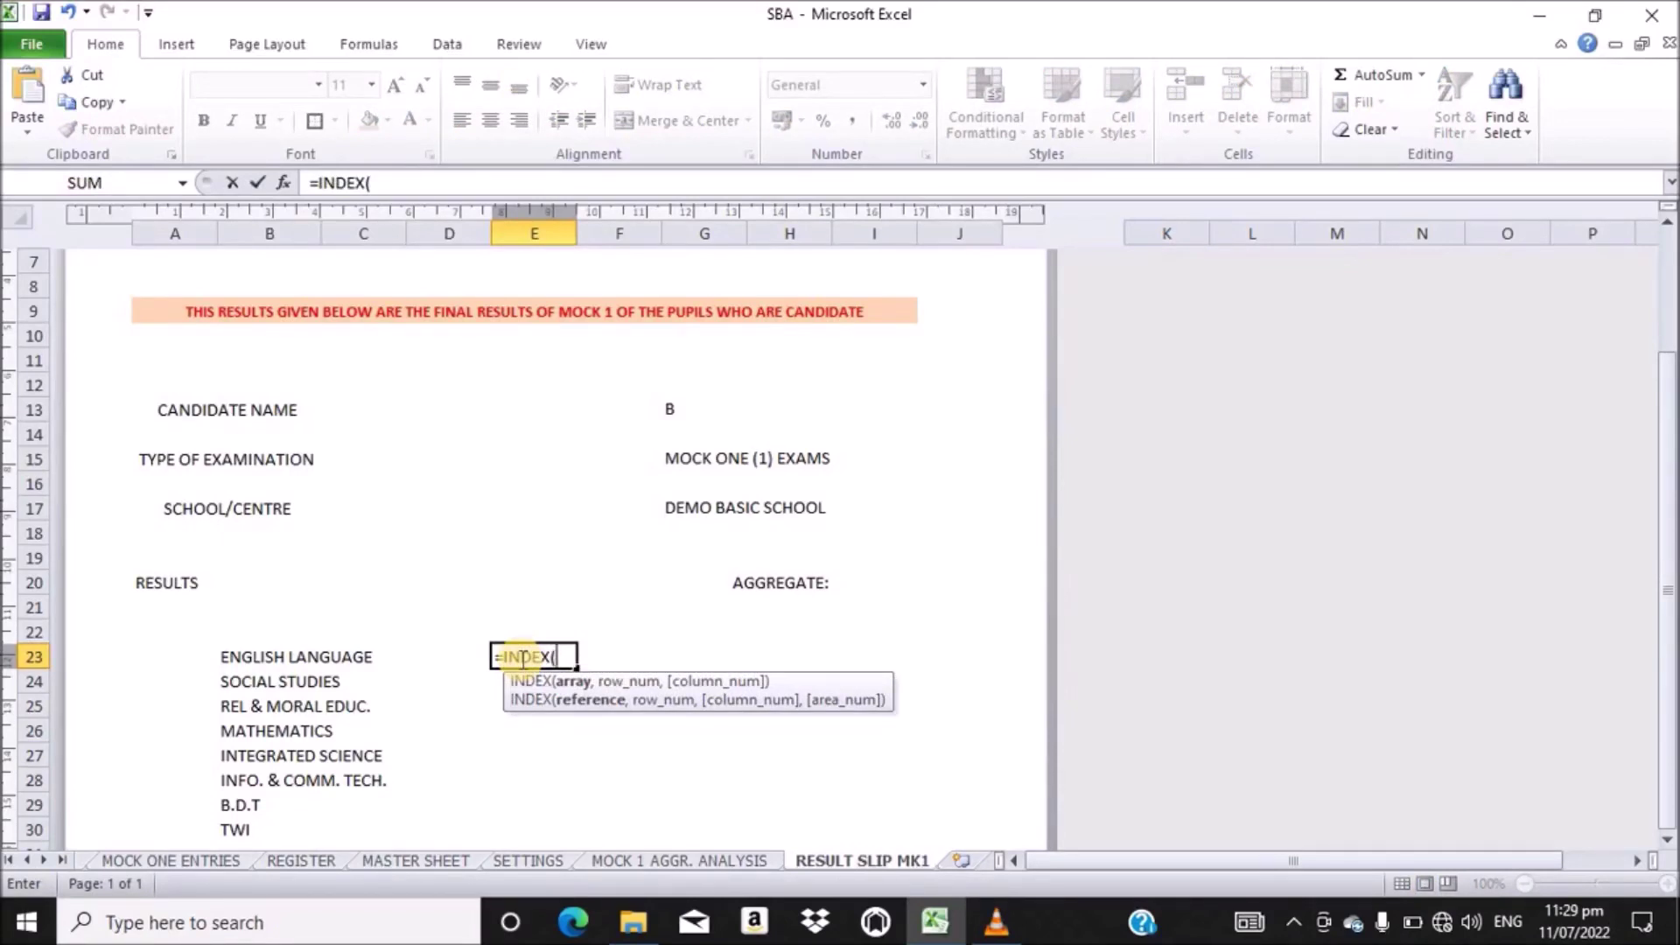
pyautogui.click(405, 862)
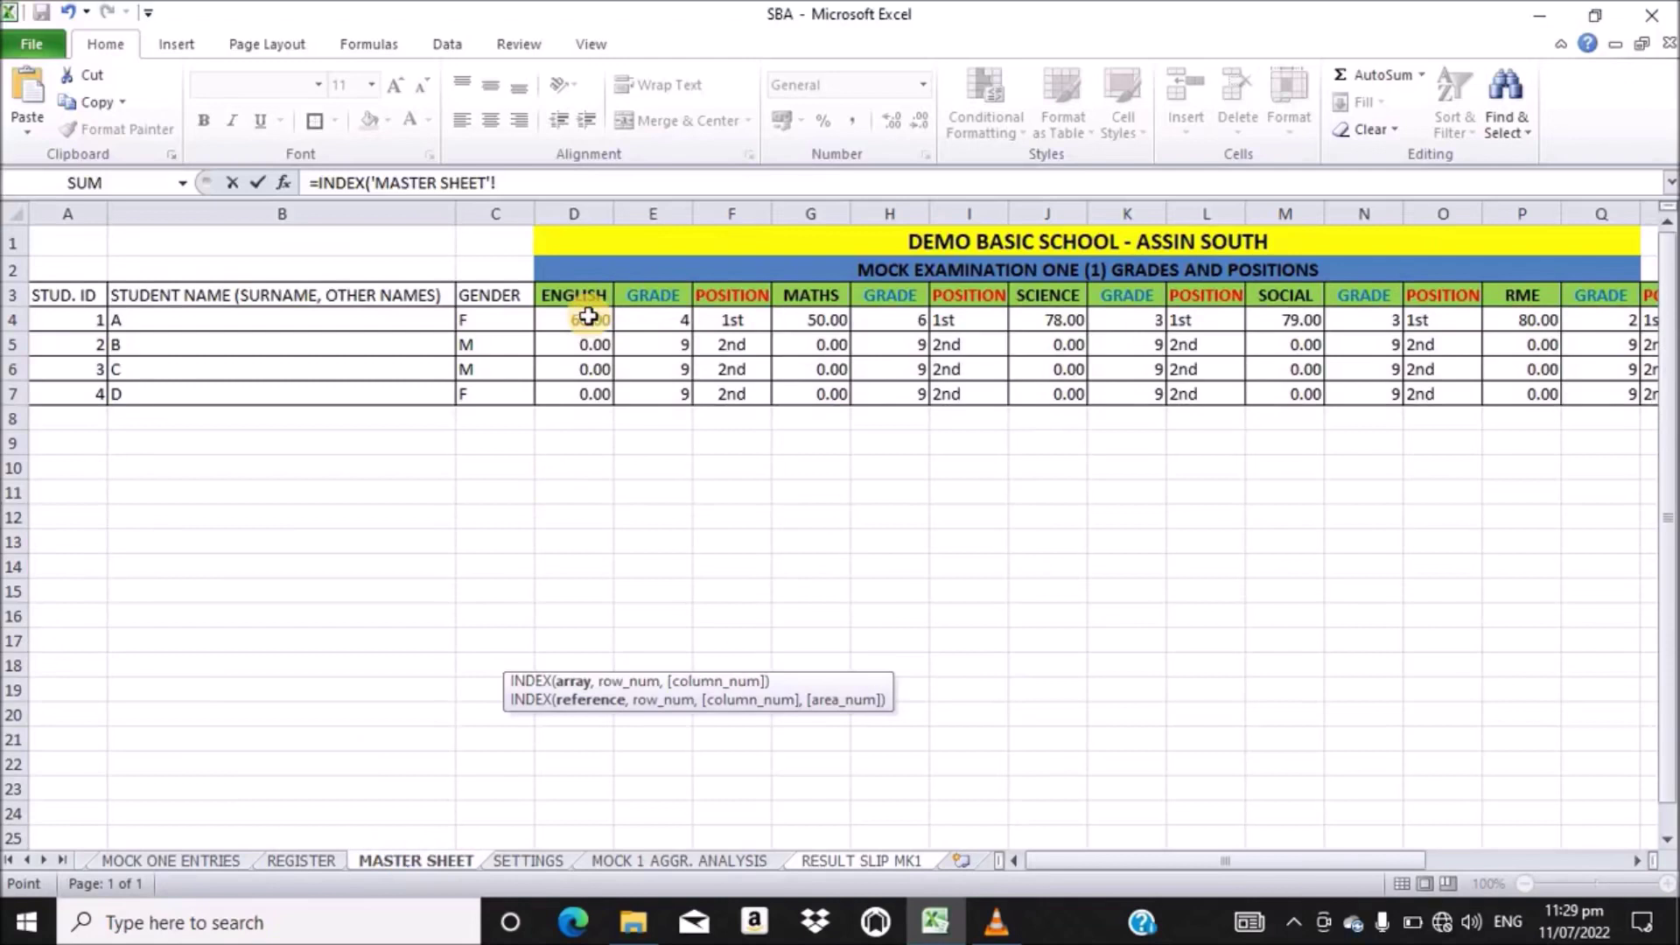
pyautogui.moveTo(587, 317); pyautogui.dragTo(574, 397)
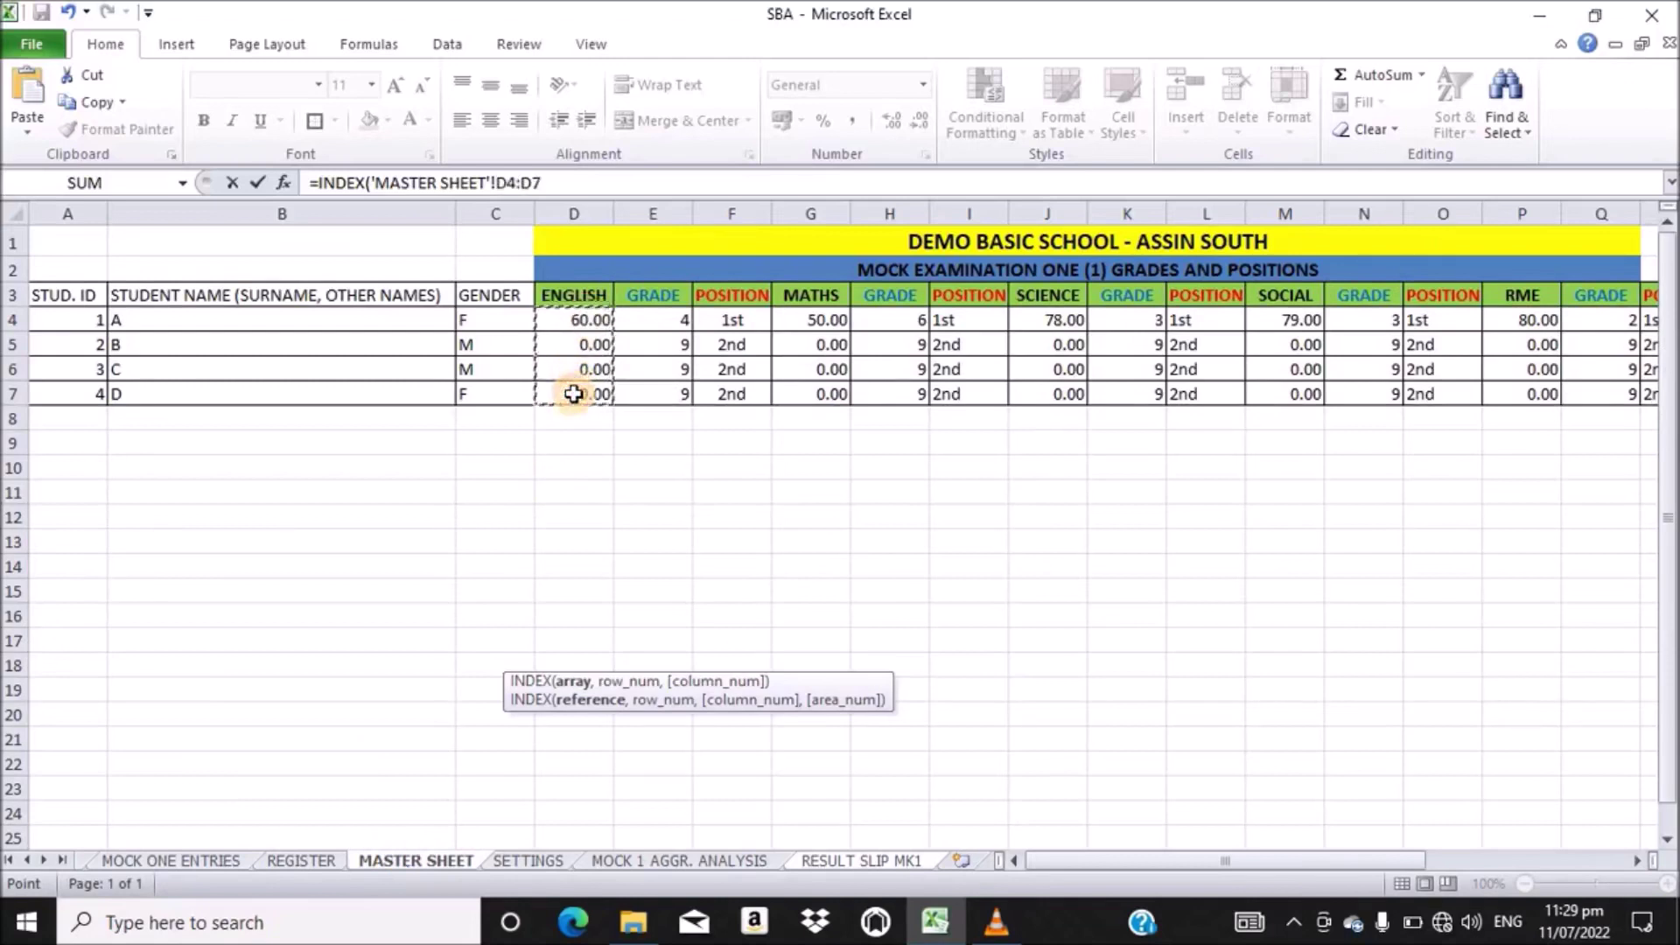
pyautogui.click(541, 185)
pyautogui.moveTo(540, 185); pyautogui.dragTo(500, 182)
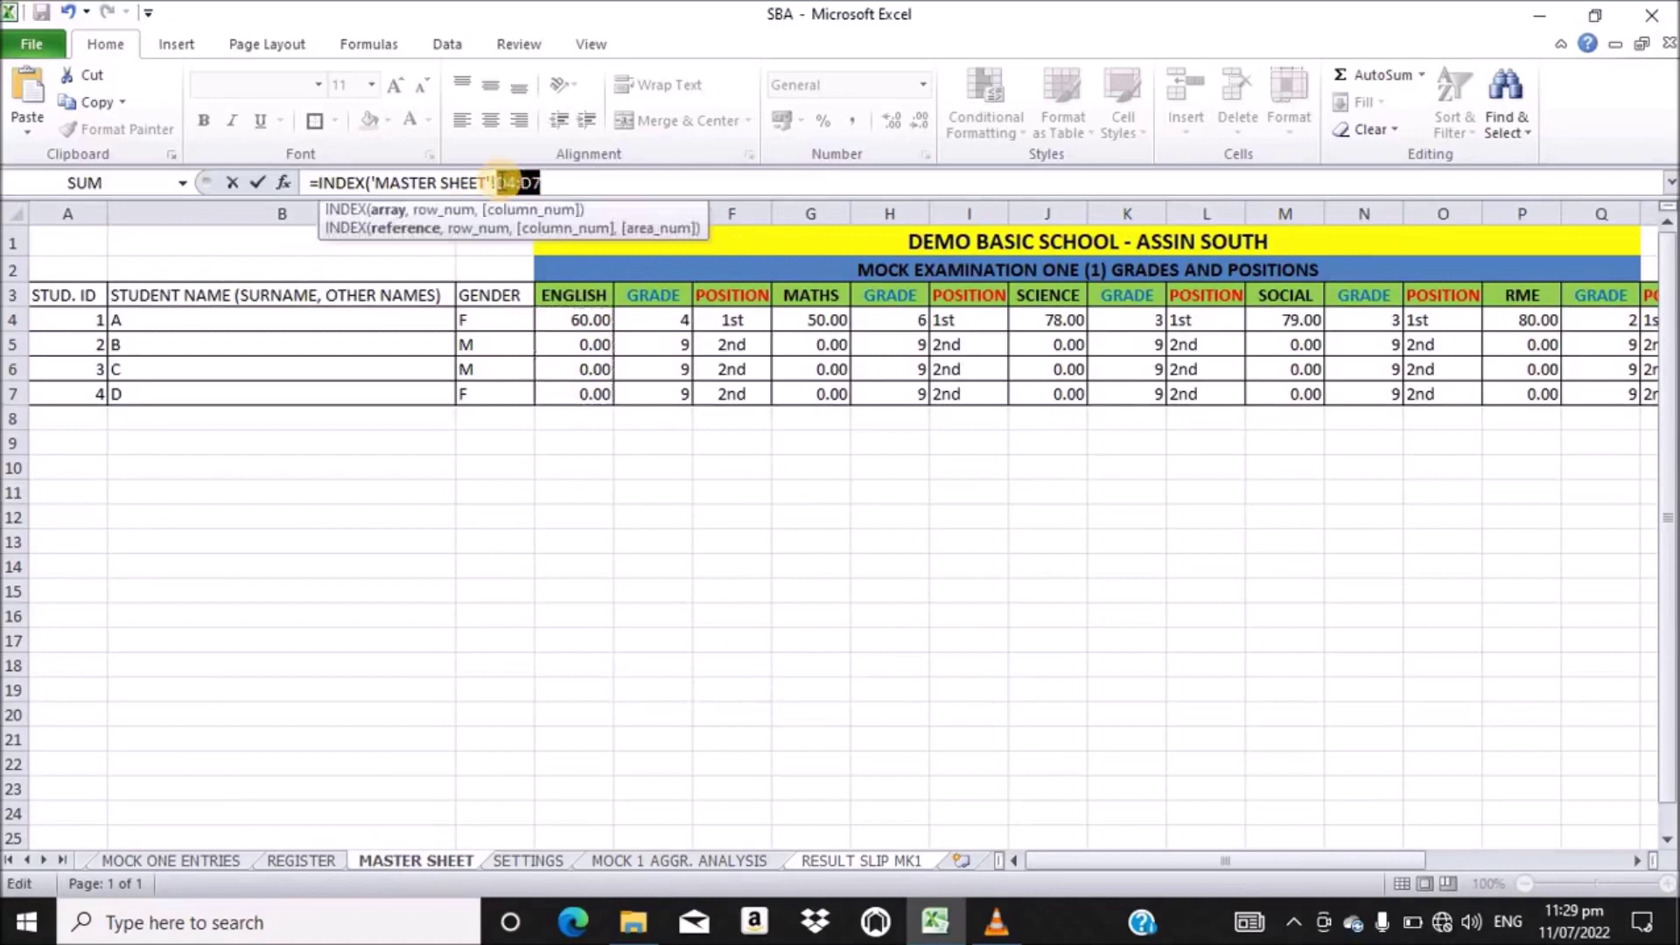
pyautogui.press('F4')
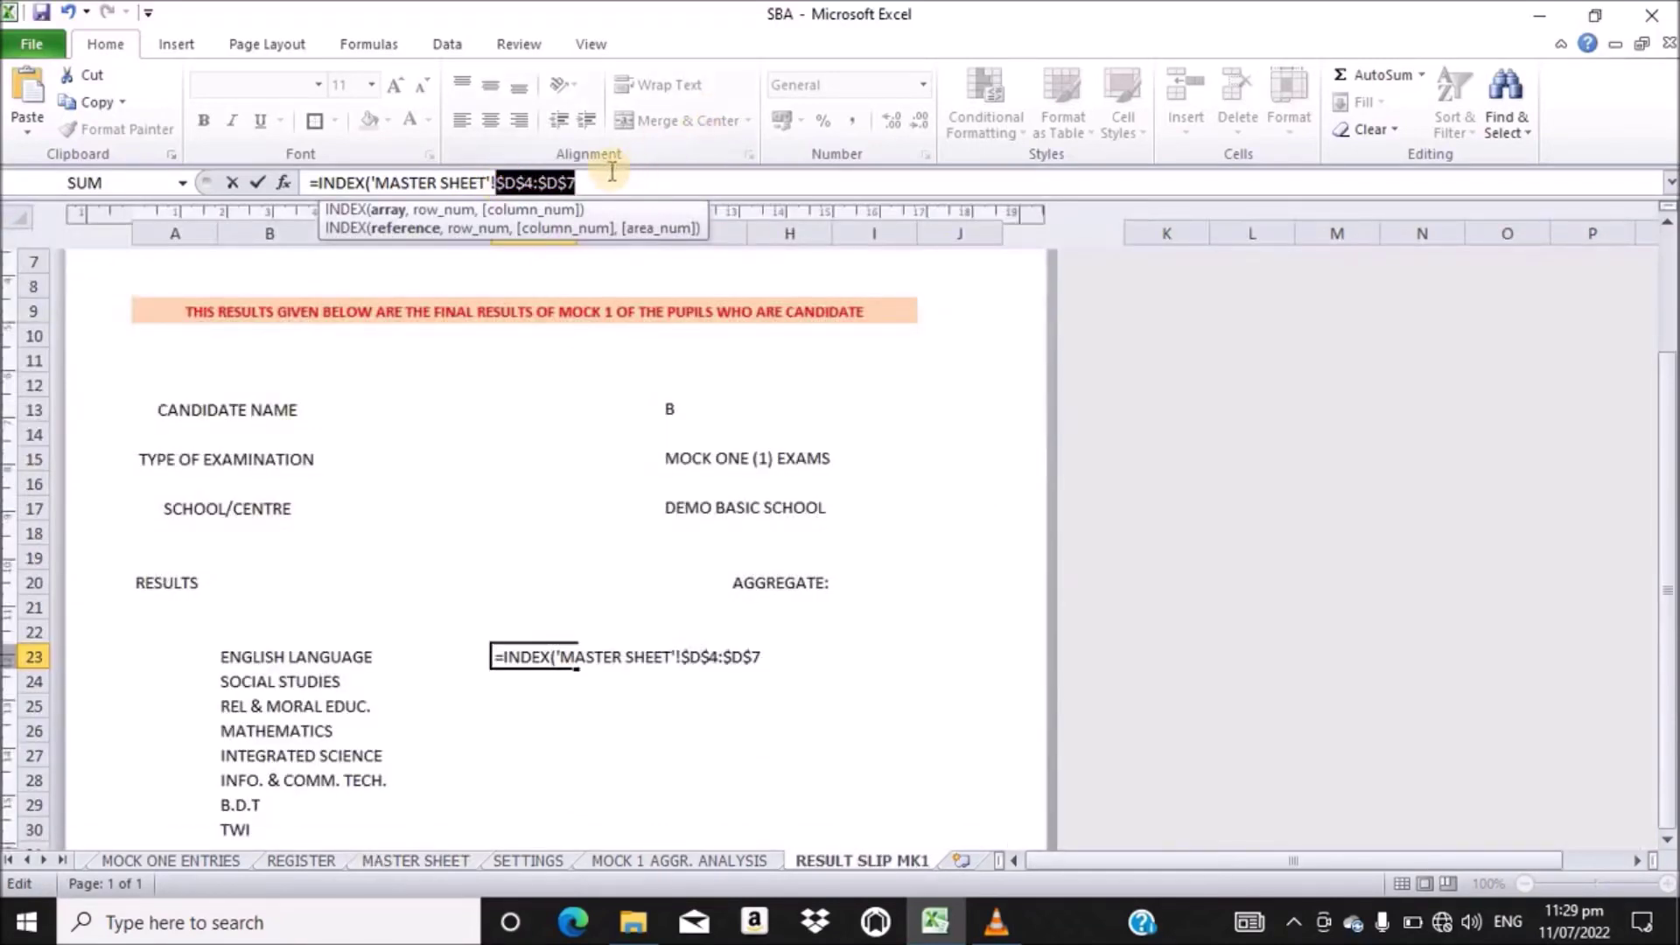
pyautogui.click(587, 182)
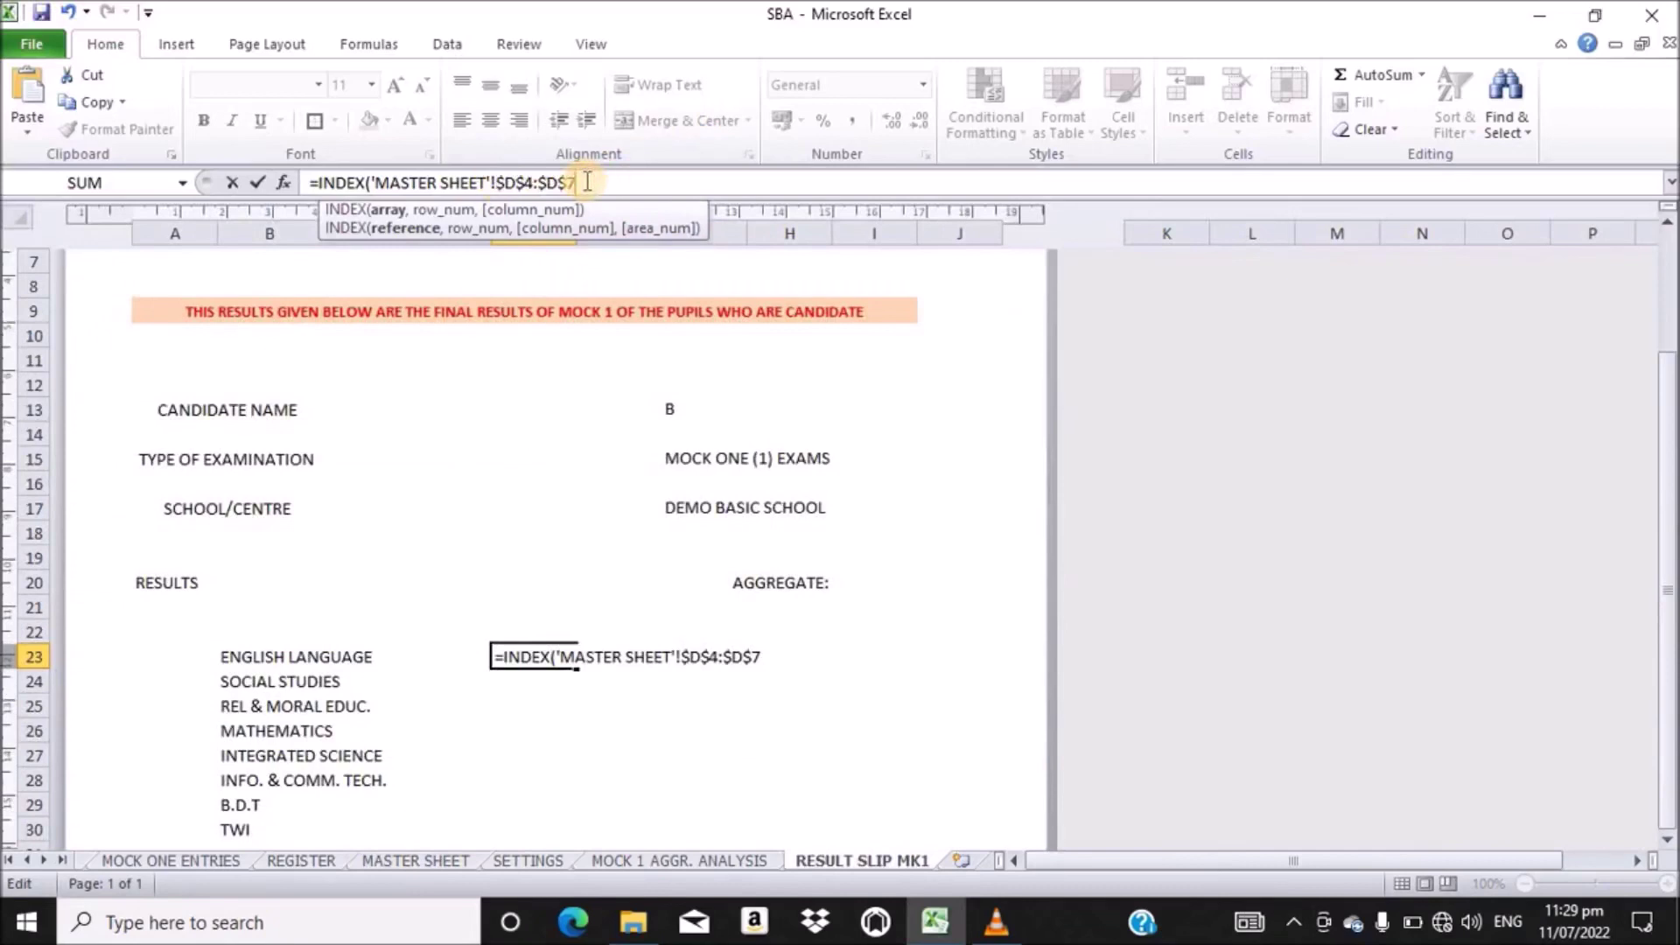
# - Nest a MATCH function as the INDEX row number, with the candidate name cell 'RESULT SLIP MK1'!G13 as its lookup value
pyautogui.write(',')
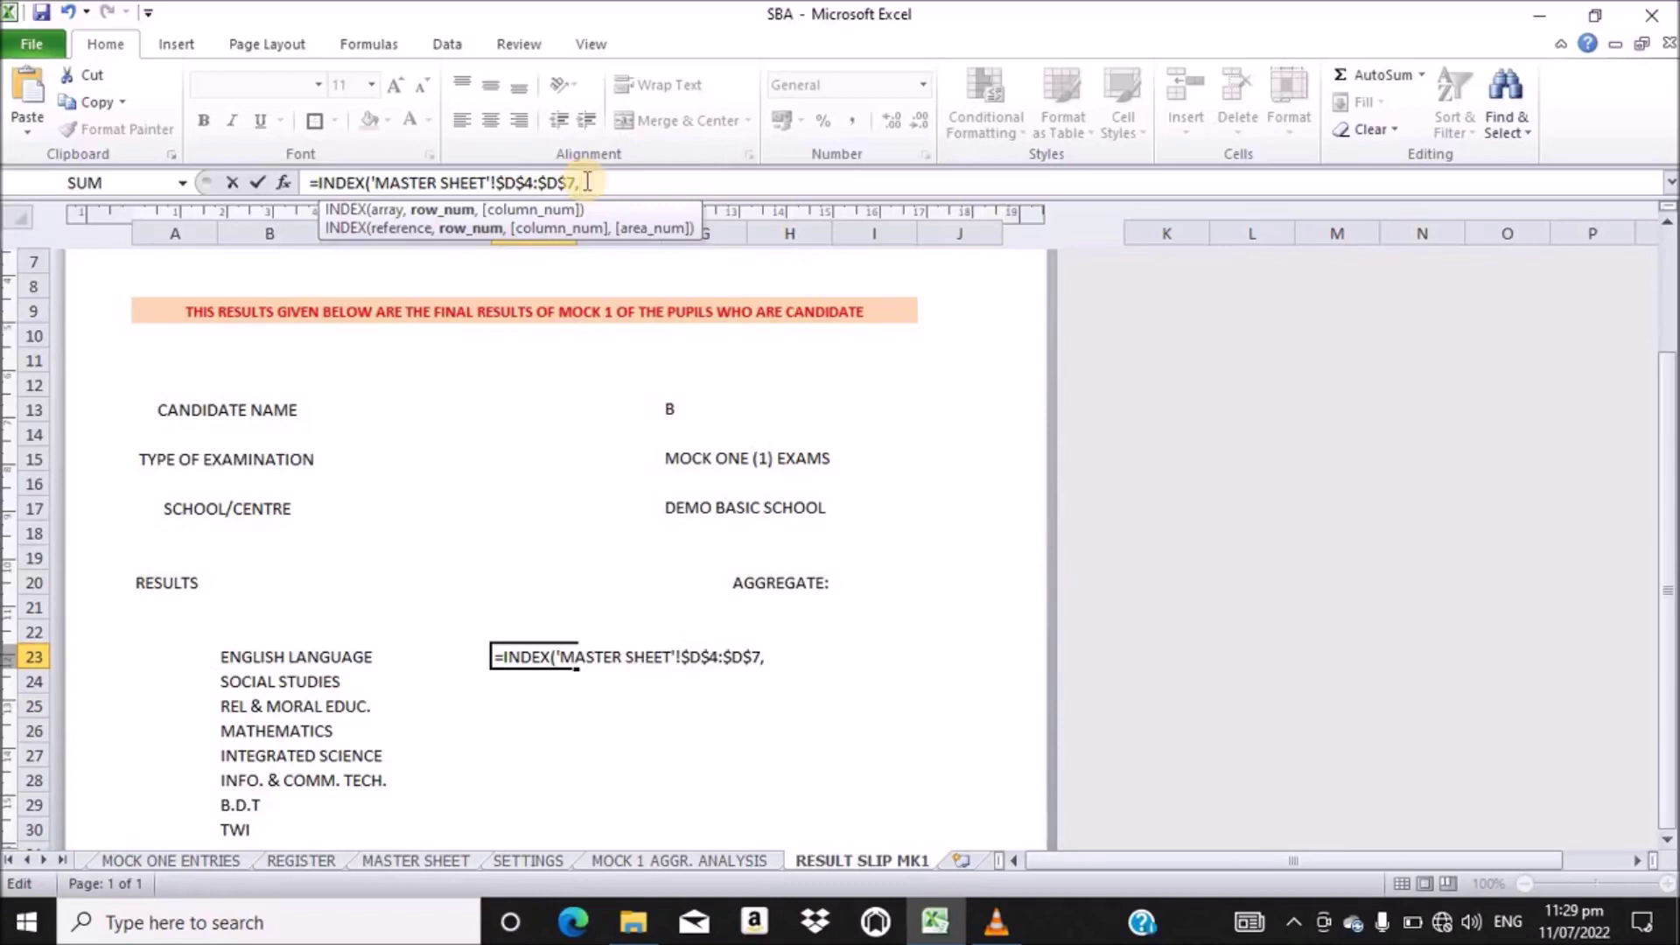
pyautogui.write('MA')
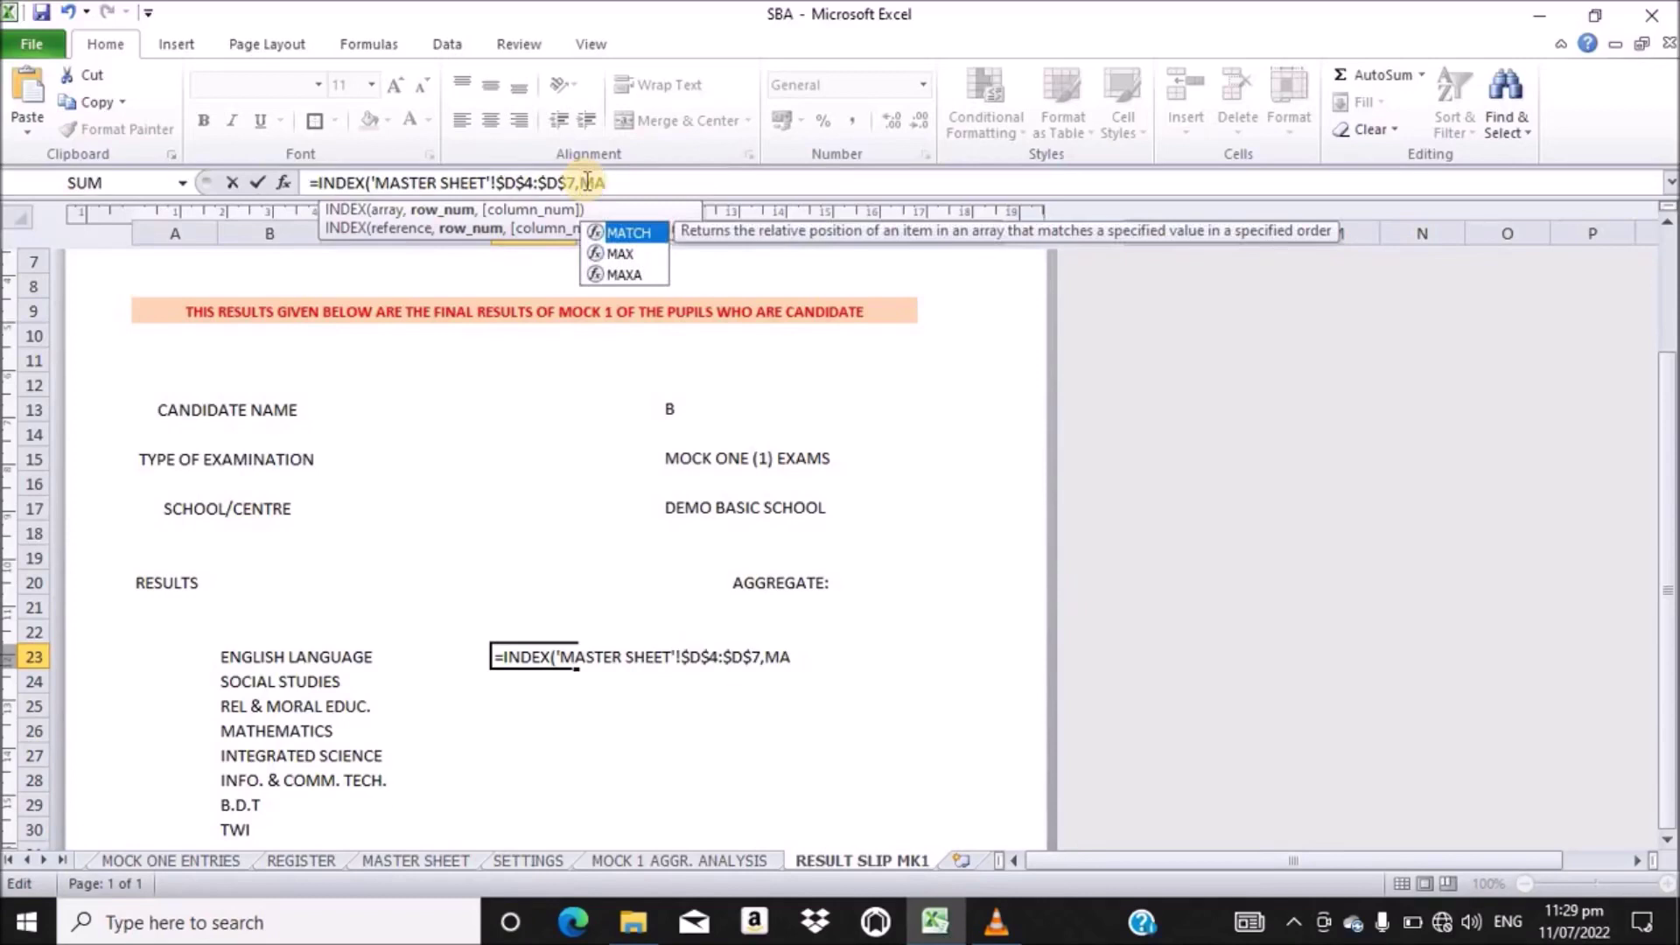
pyautogui.press('Tab')
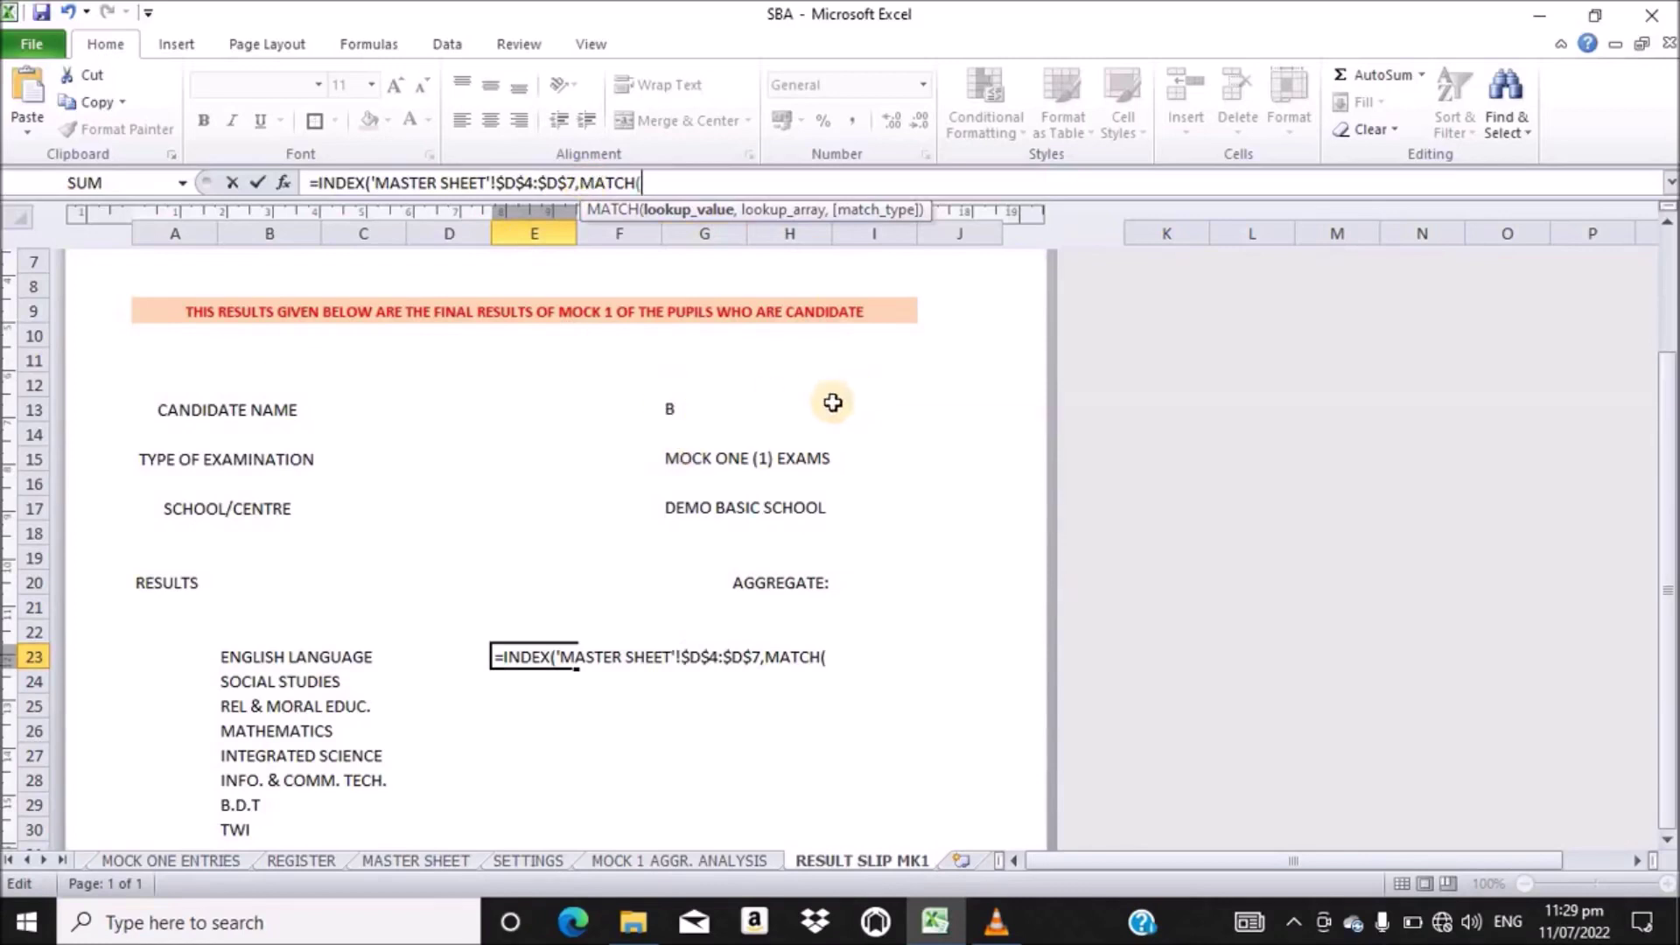
pyautogui.click(662, 406)
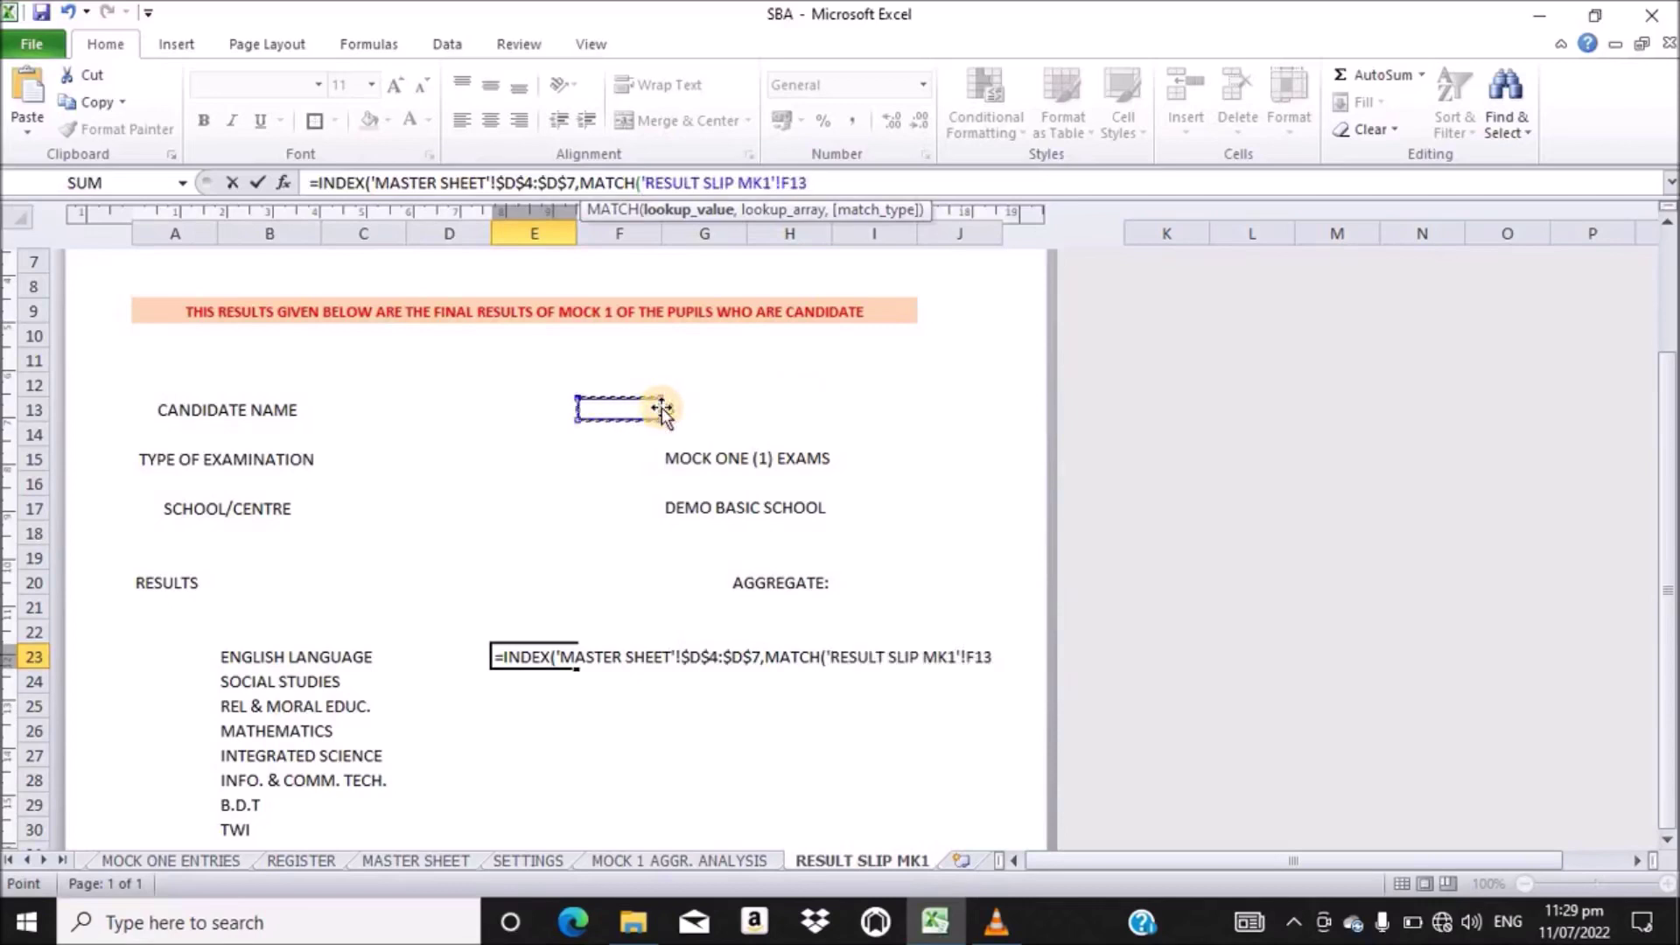
pyautogui.click(680, 410)
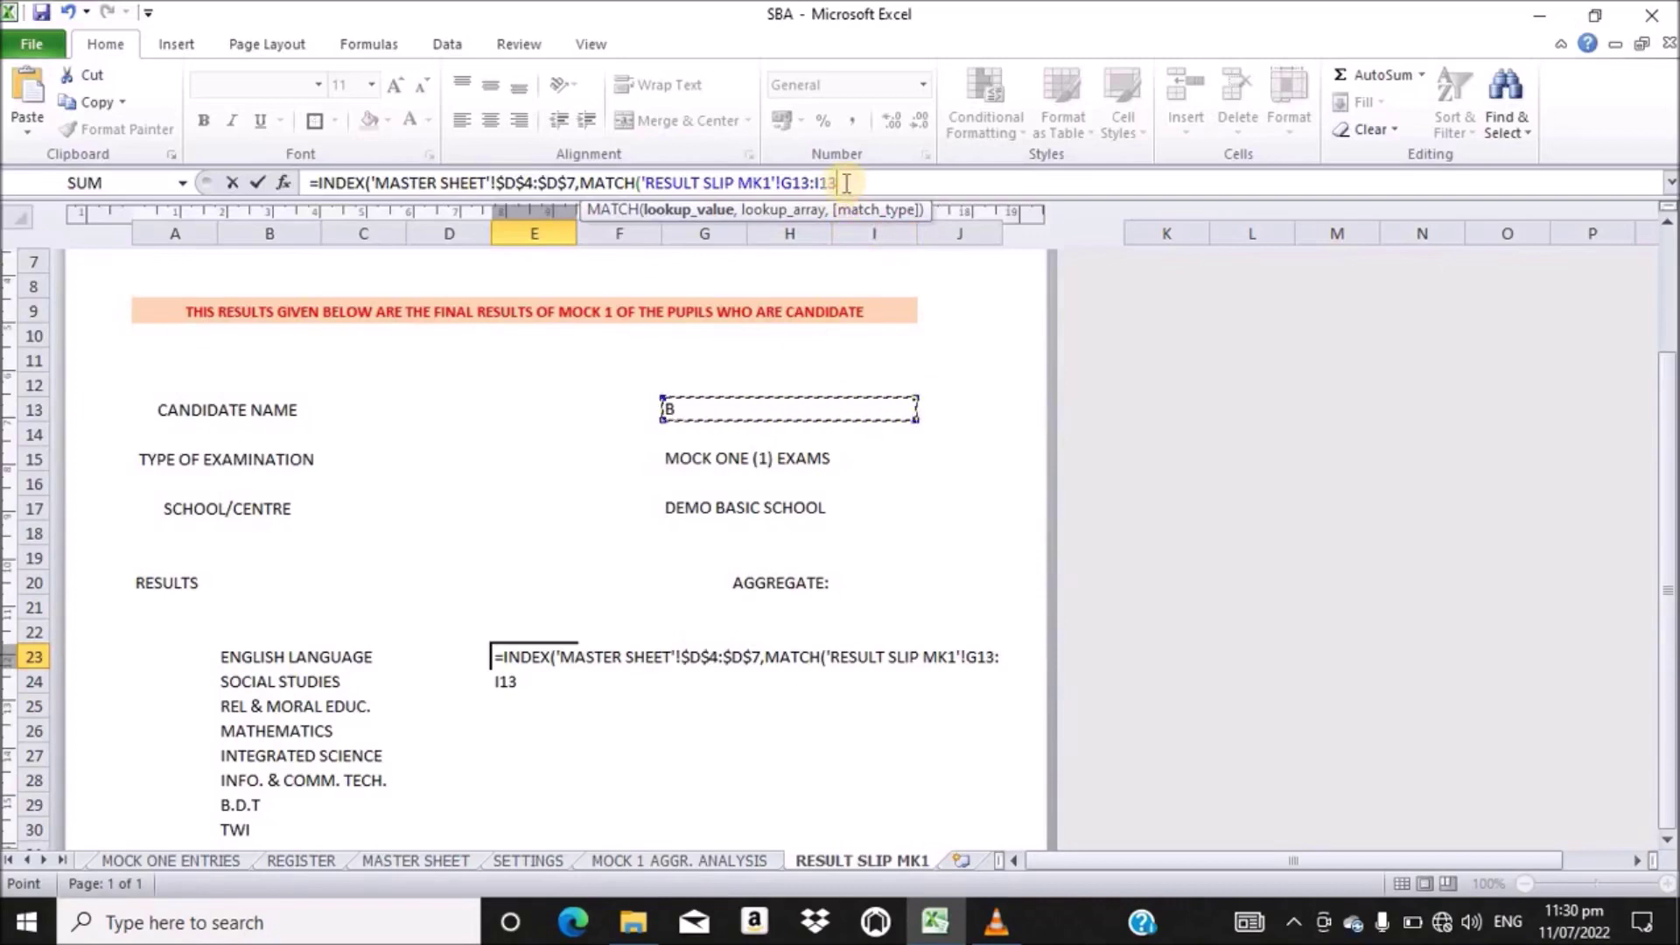
pyautogui.press('BackSpace')
pyautogui.press('BackSpace')
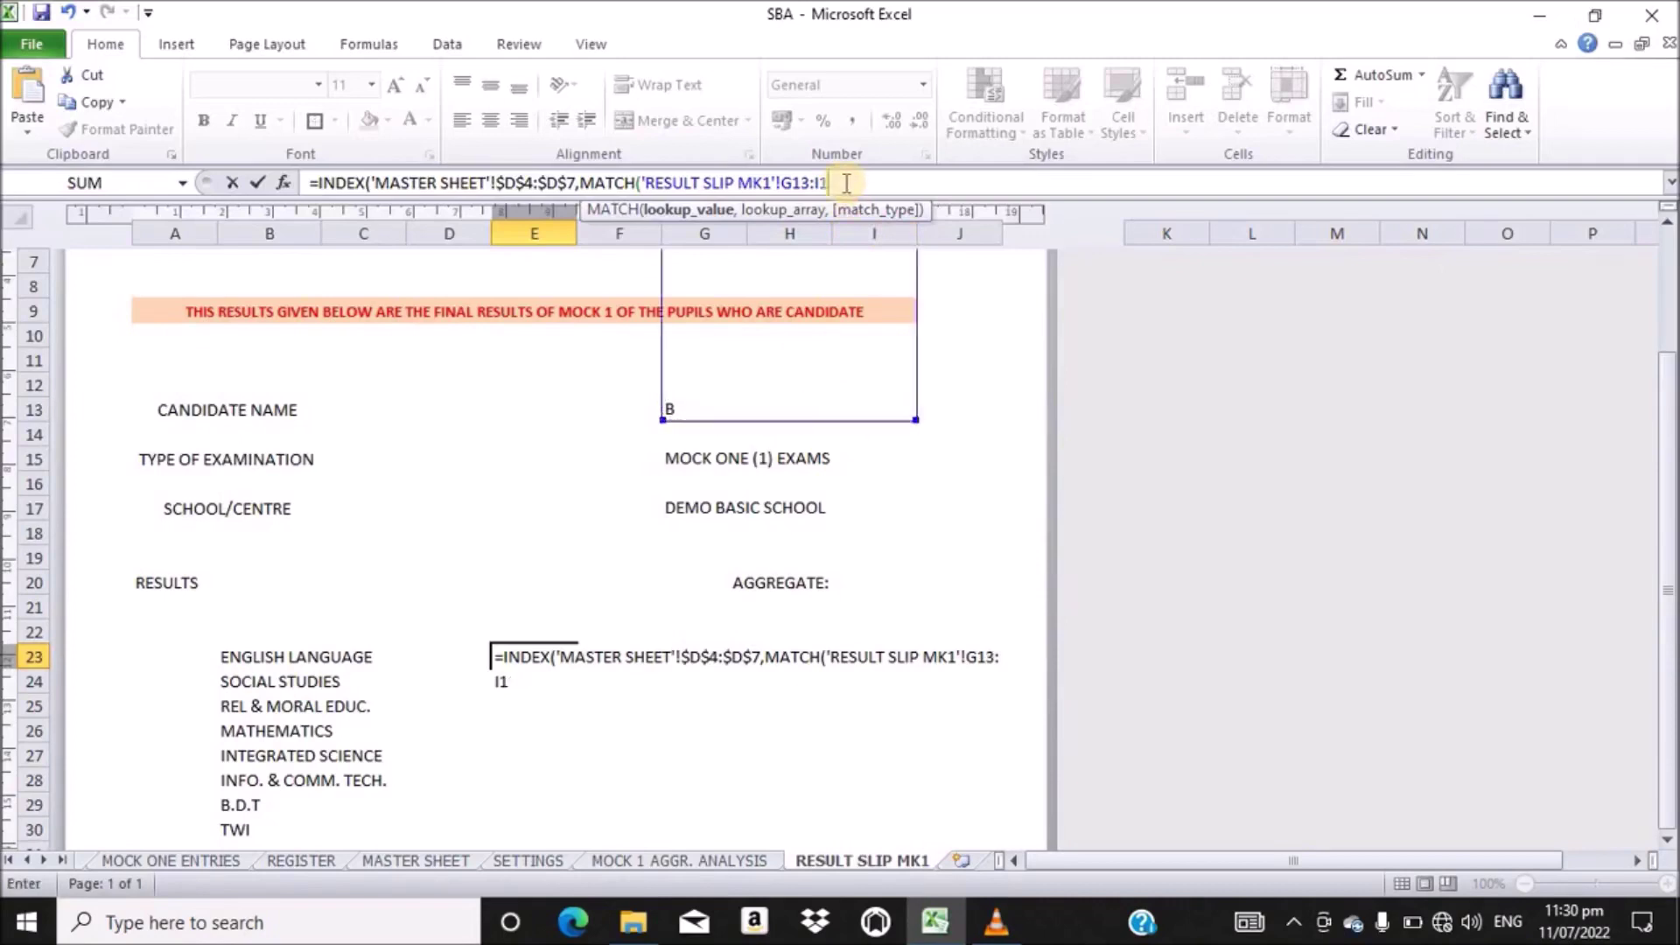
pyautogui.press('BackSpace')
pyautogui.press('BackSpace')
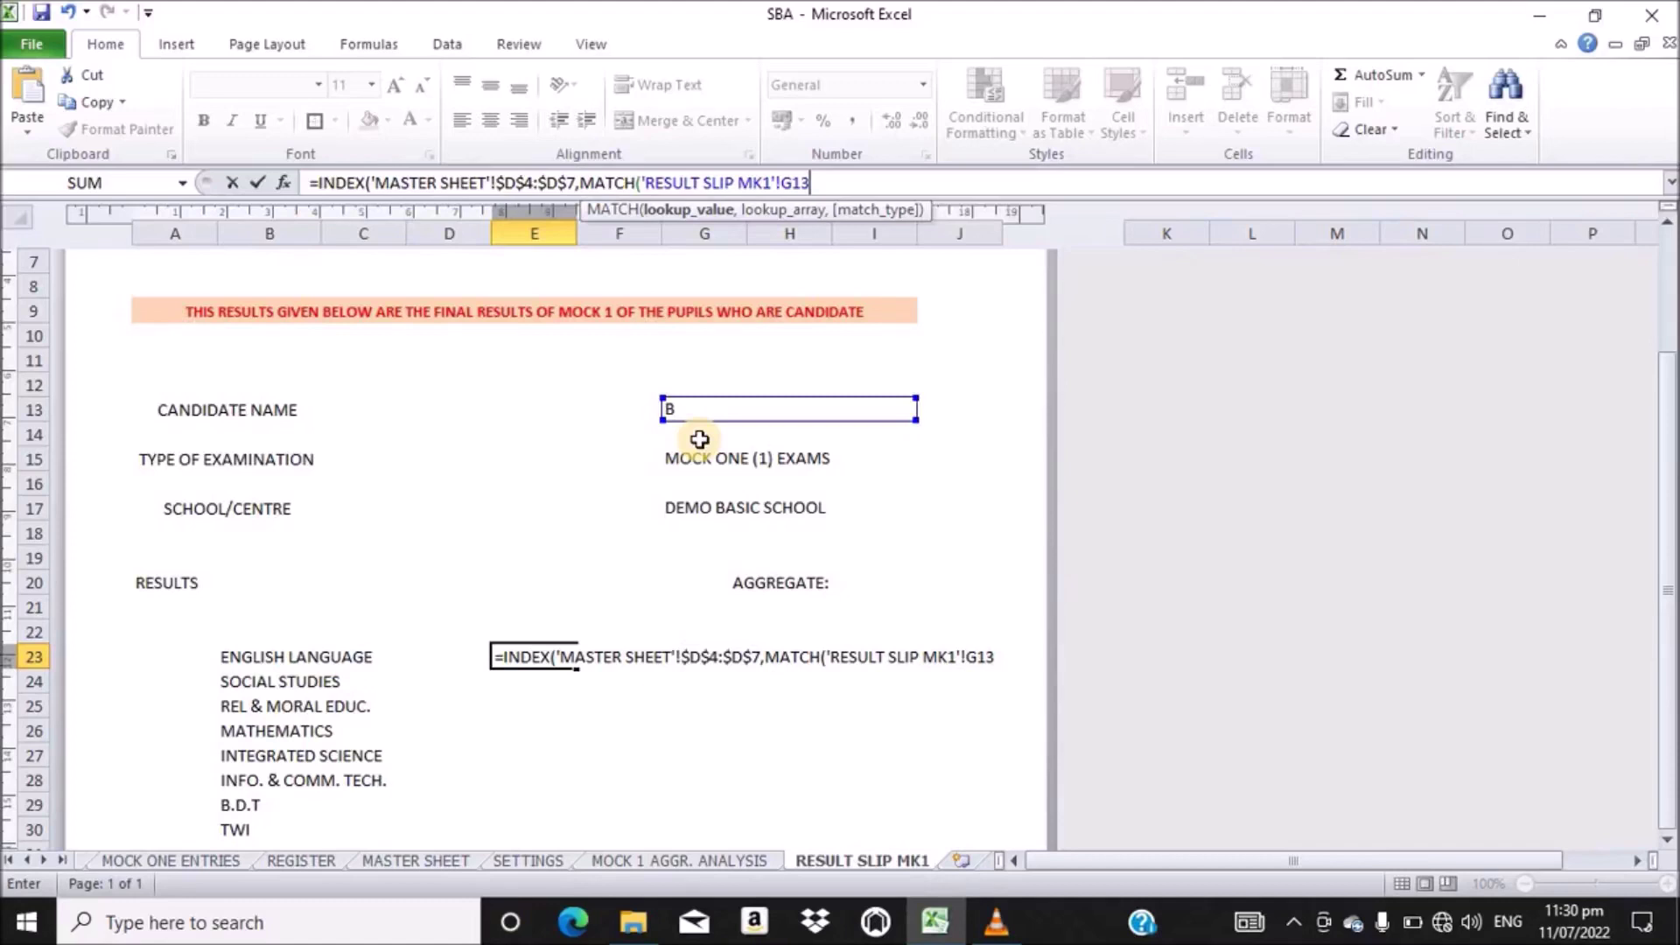
# - Make the MATCH lookup value reference to the candidate name cell absolute, as 'RESULT SLIP MK1'!$G$13
pyautogui.write(',')
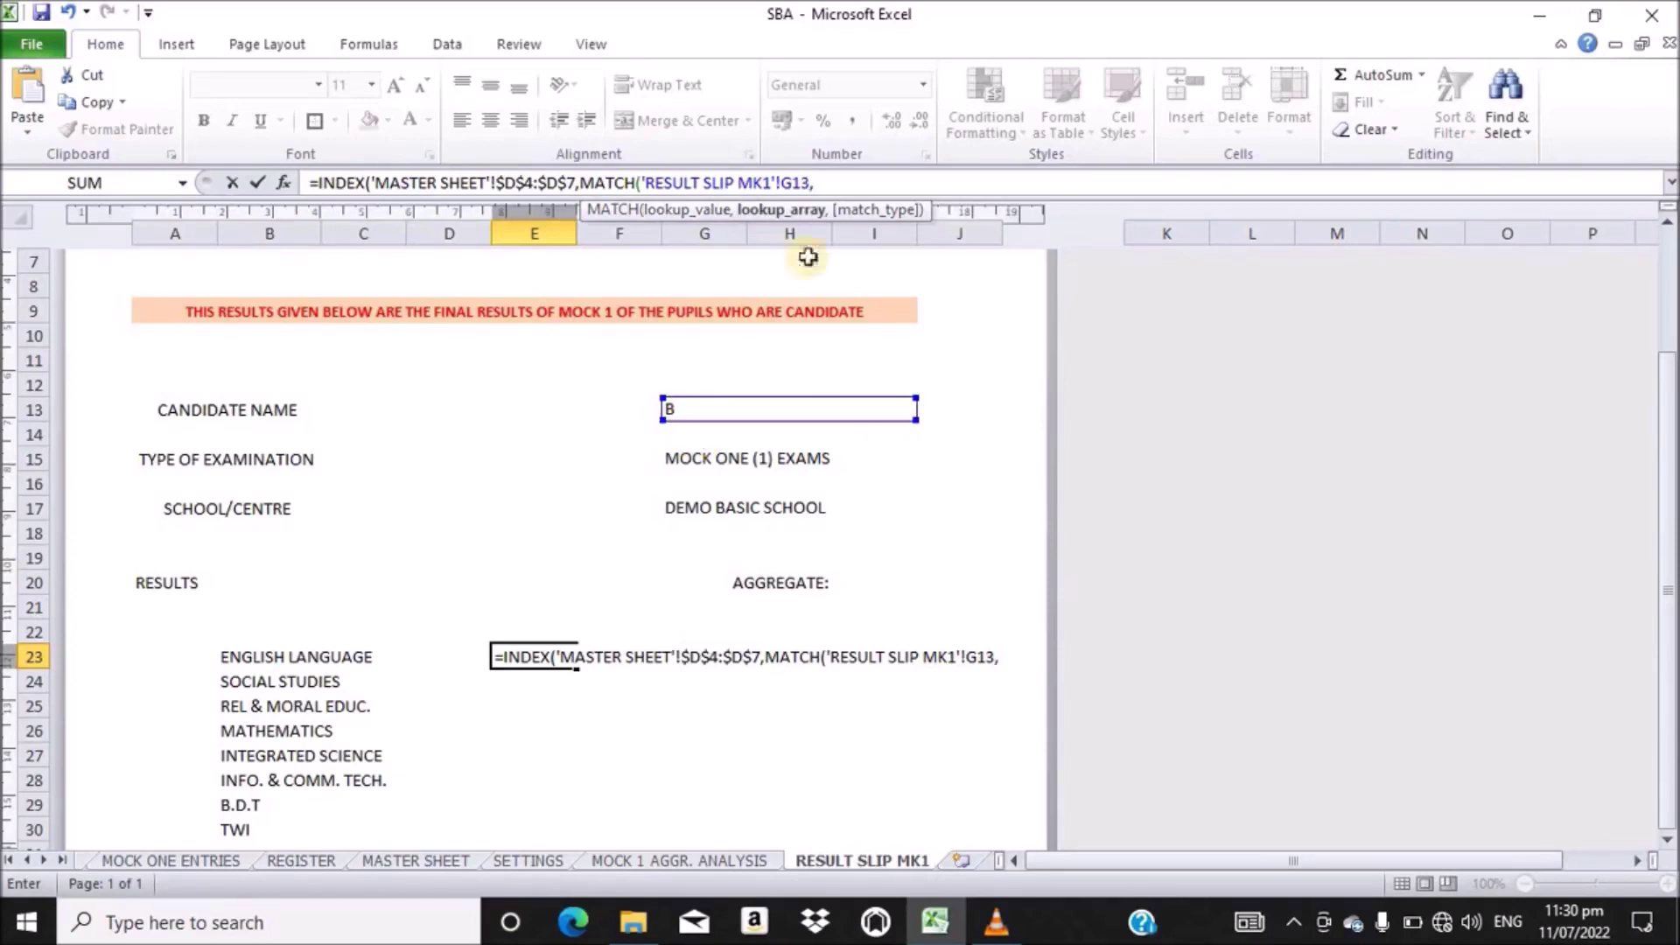
pyautogui.doubleClick(796, 182)
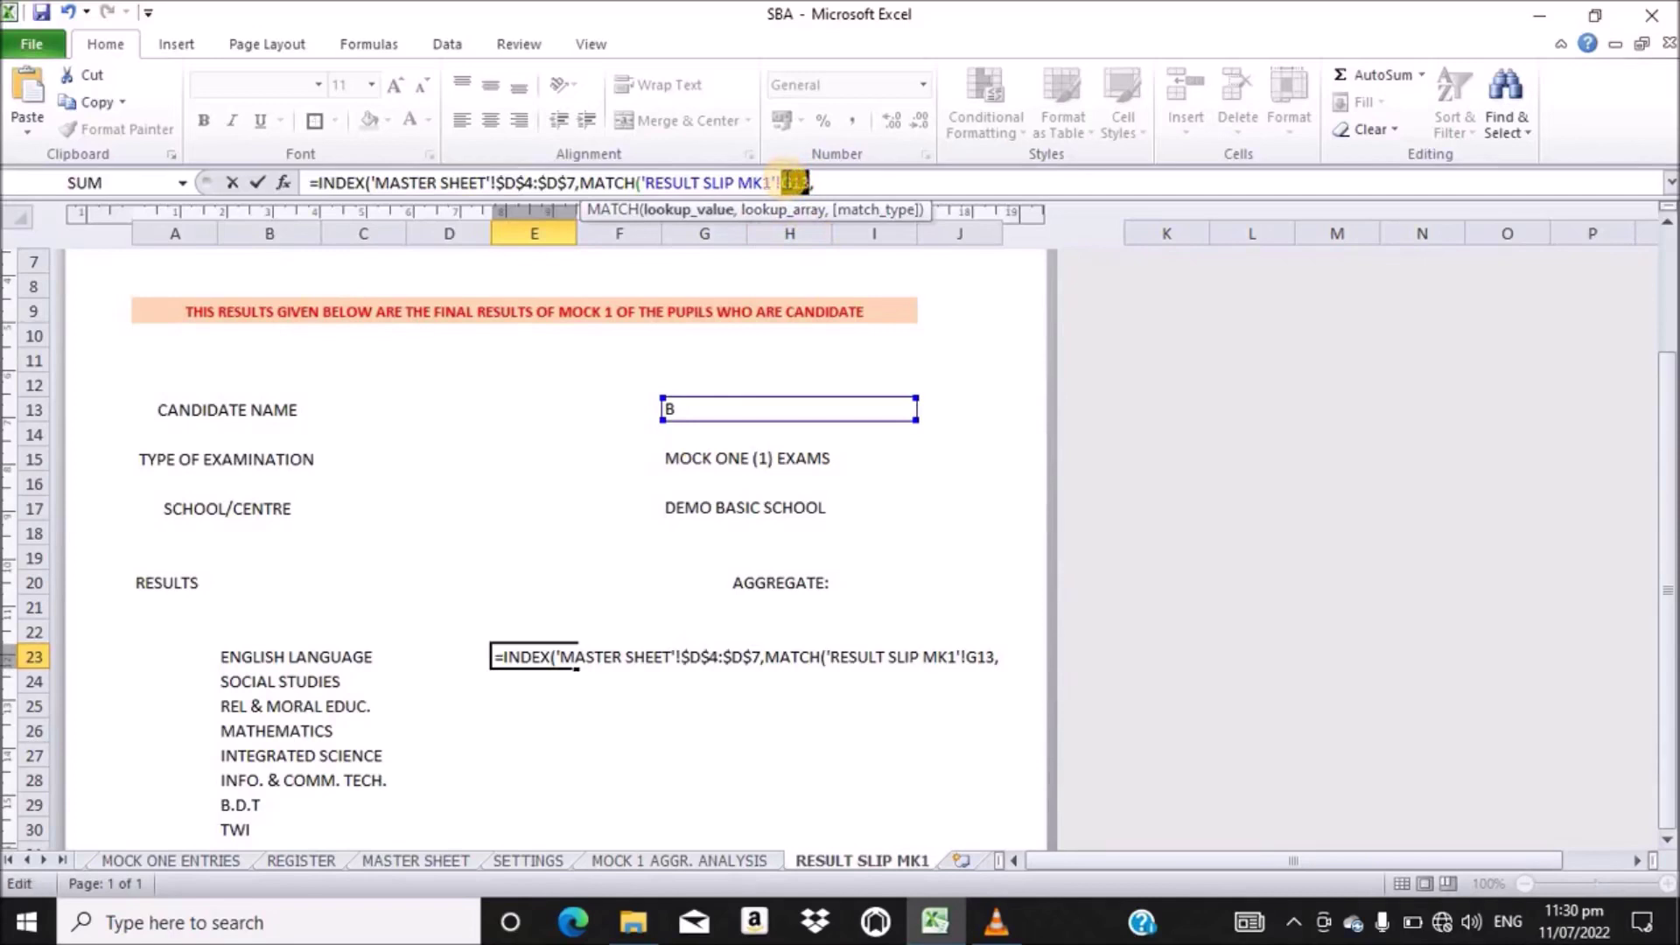
pyautogui.press('F4')
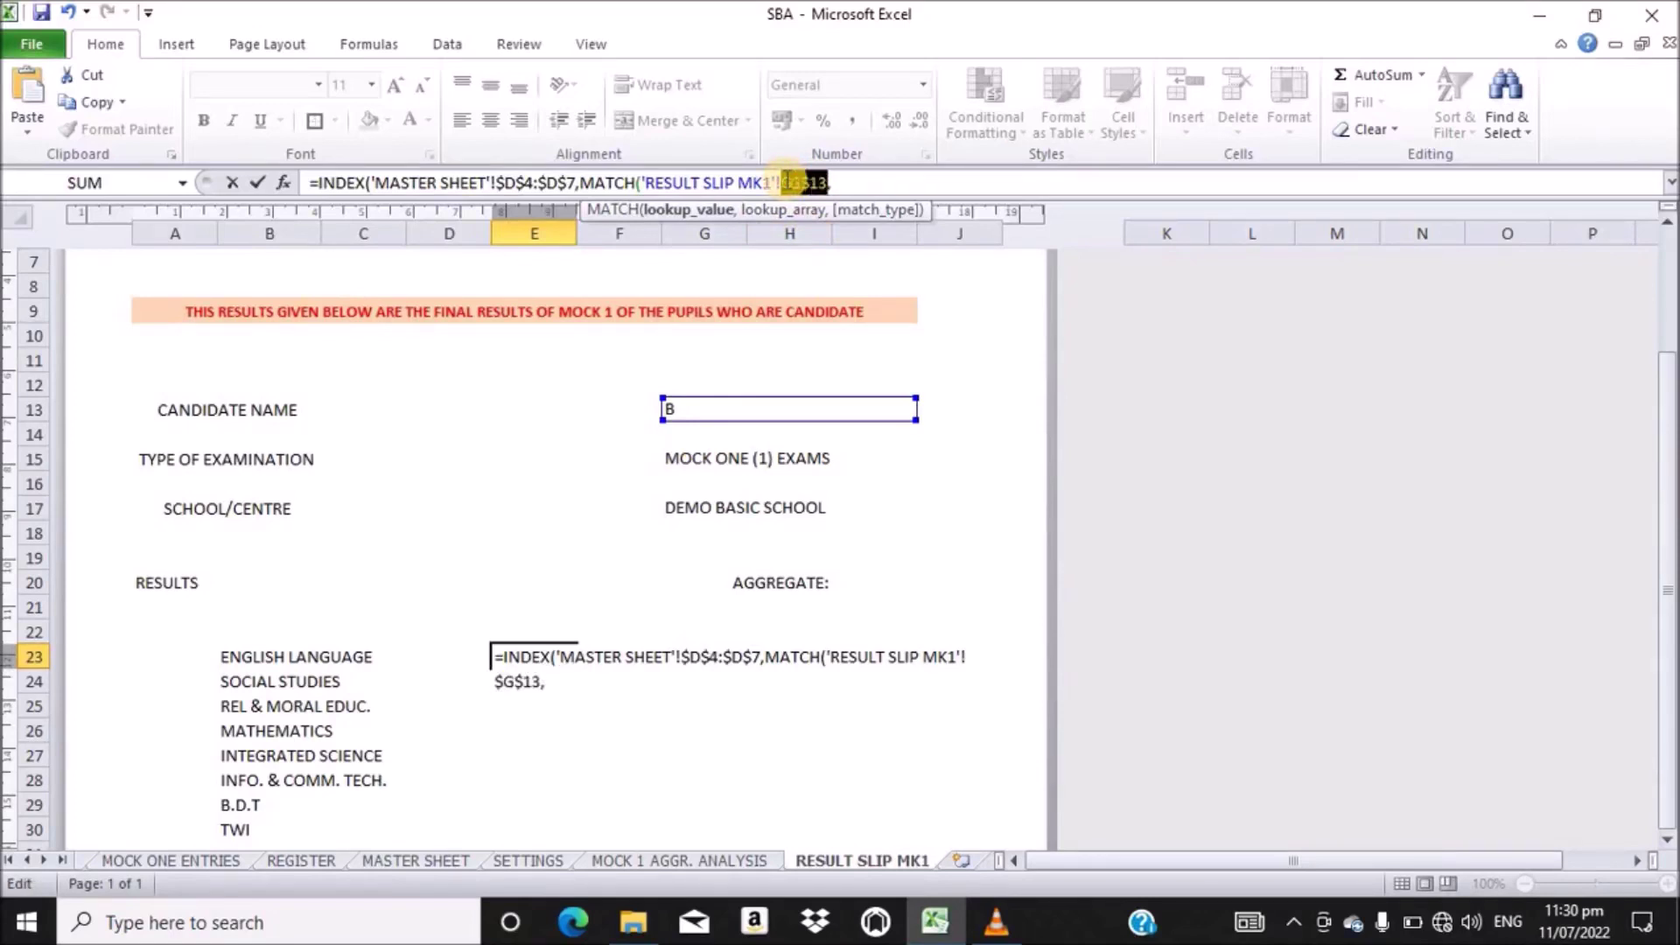
pyautogui.click(840, 184)
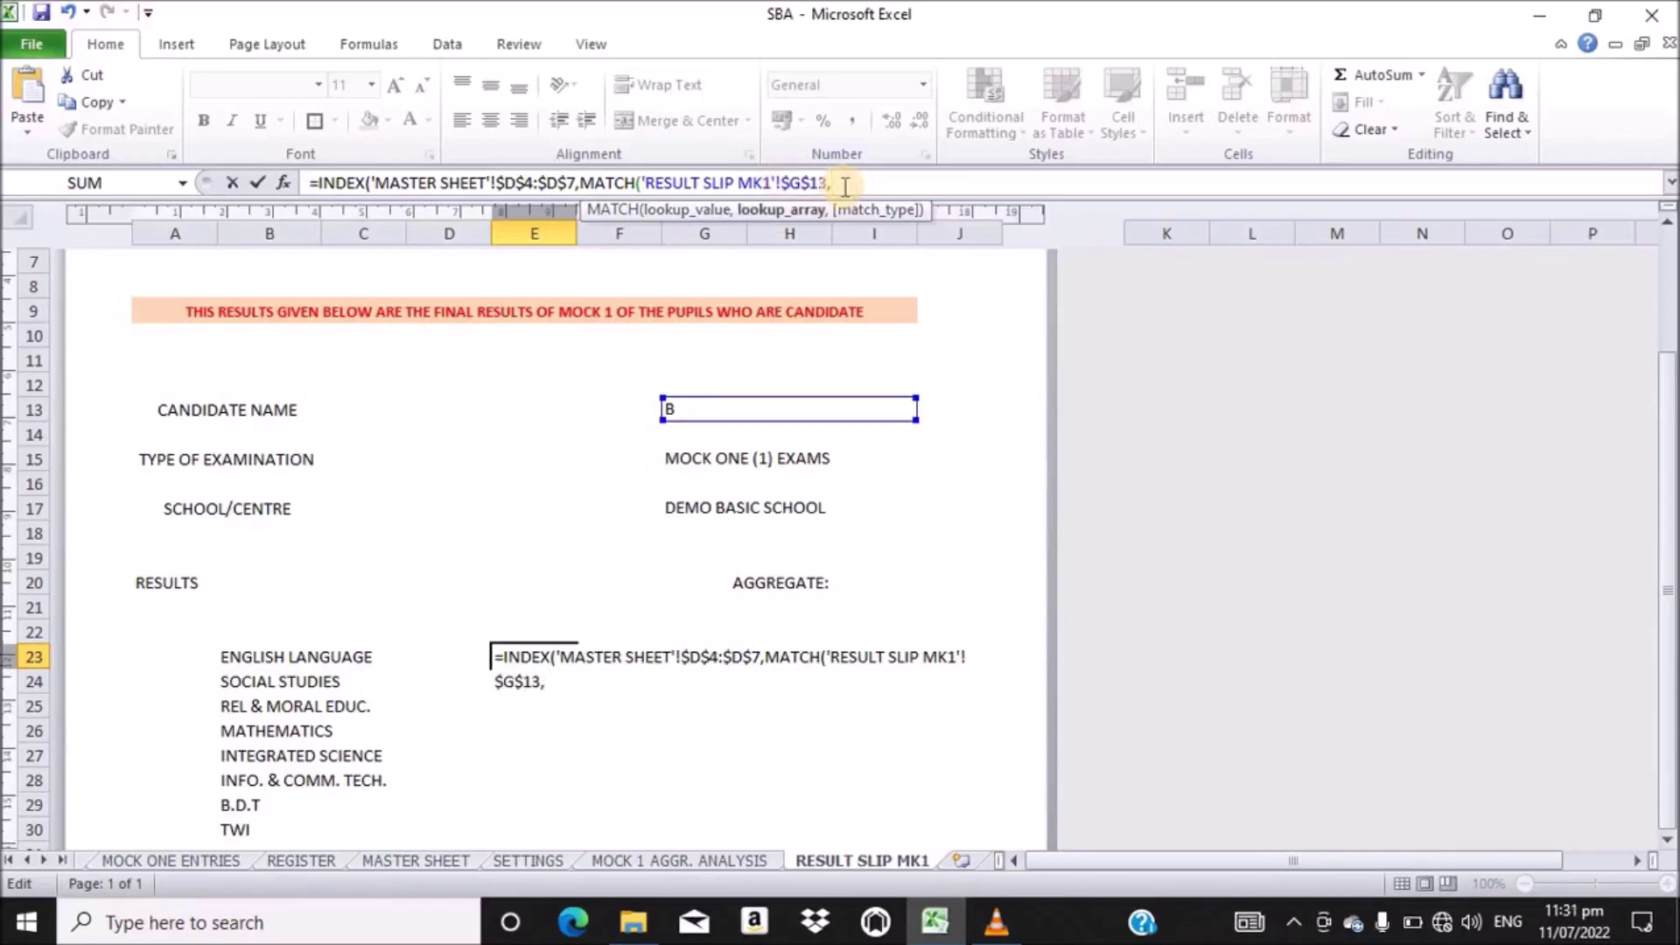
# - Set the MATCH lookup array to the student names on the master sheet, as the absolute range 'MASTER SHEET'!$B$4:$B$7
pyautogui.click(432, 859)
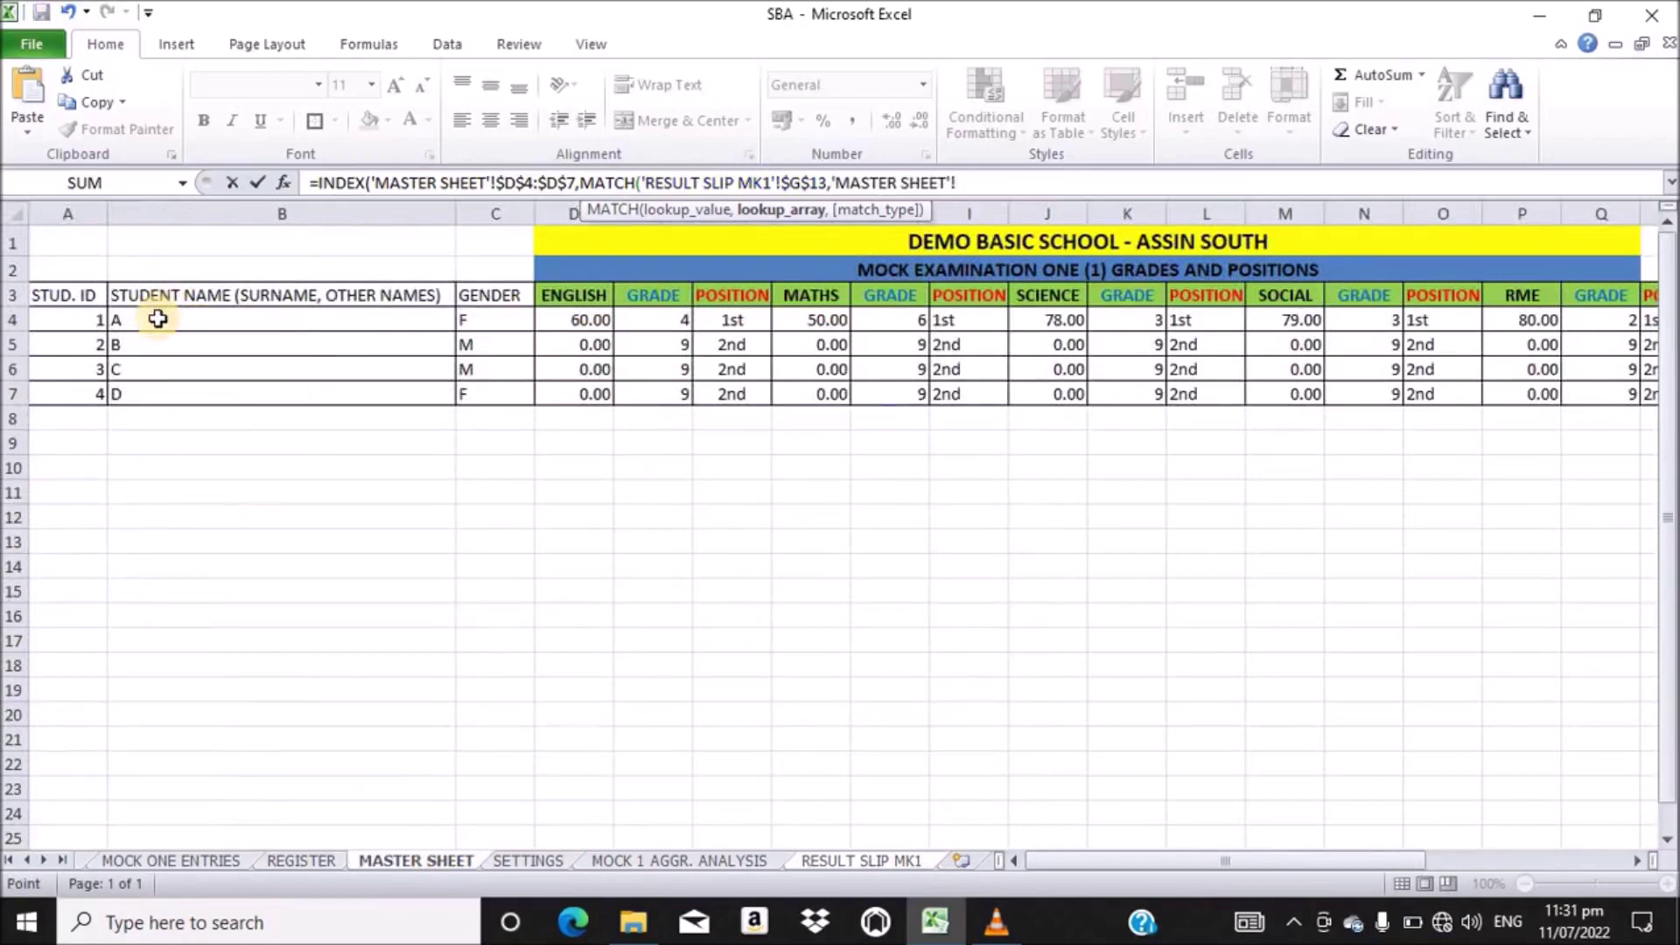
pyautogui.moveTo(157, 319); pyautogui.dragTo(162, 382)
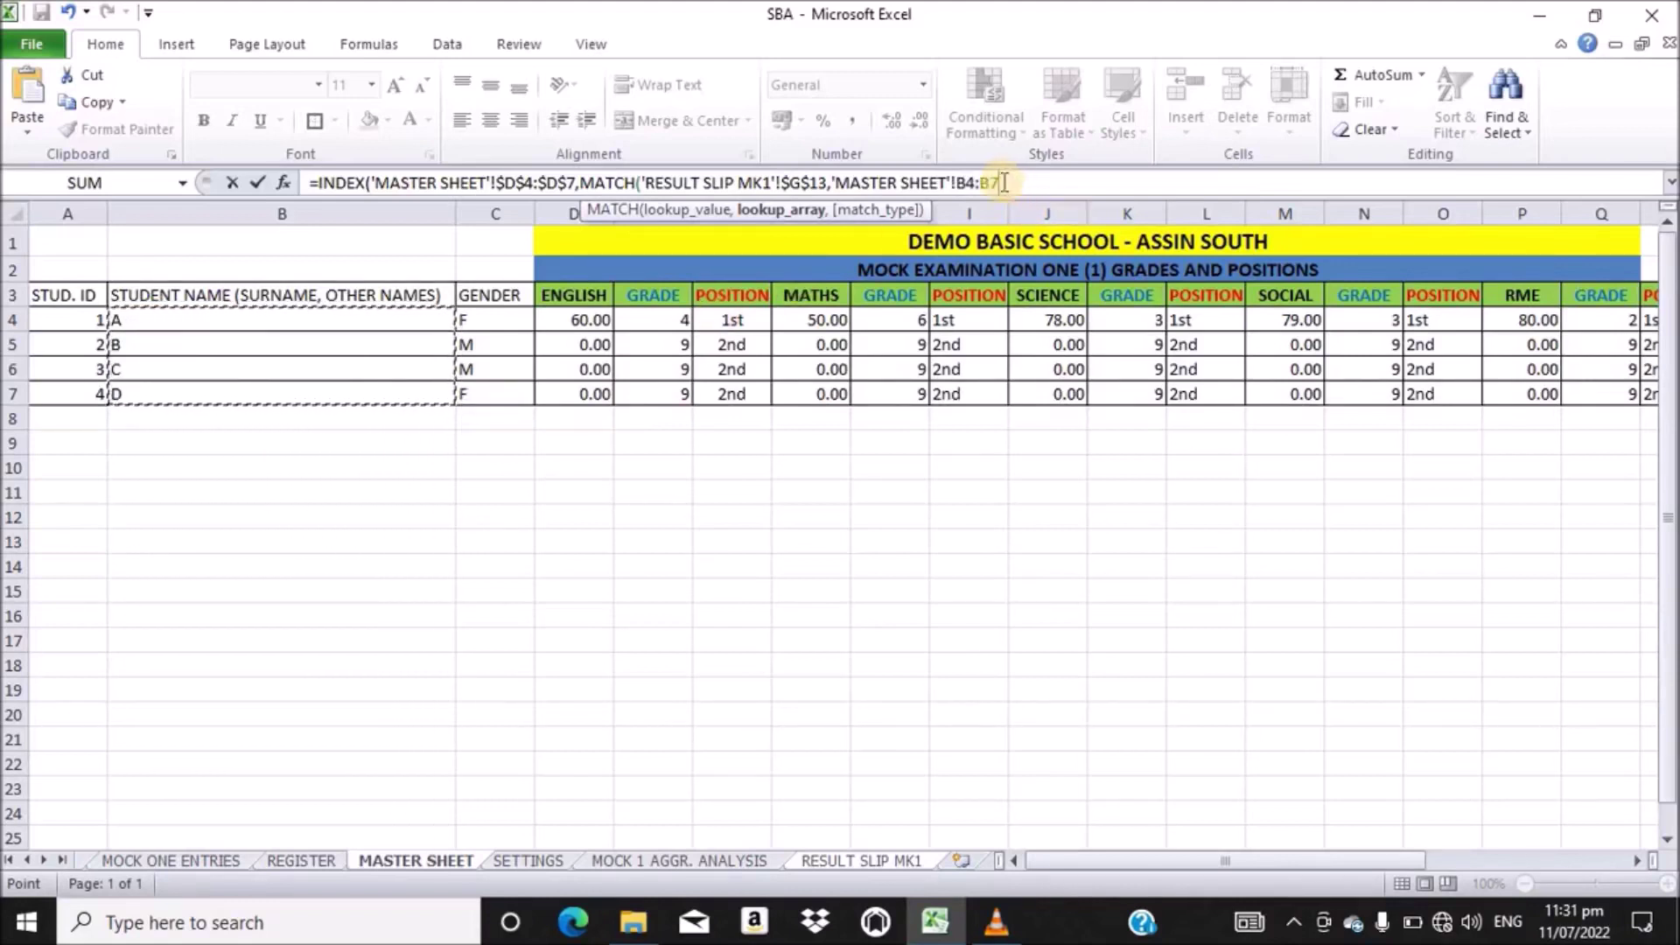
pyautogui.moveTo(1004, 182); pyautogui.dragTo(960, 182)
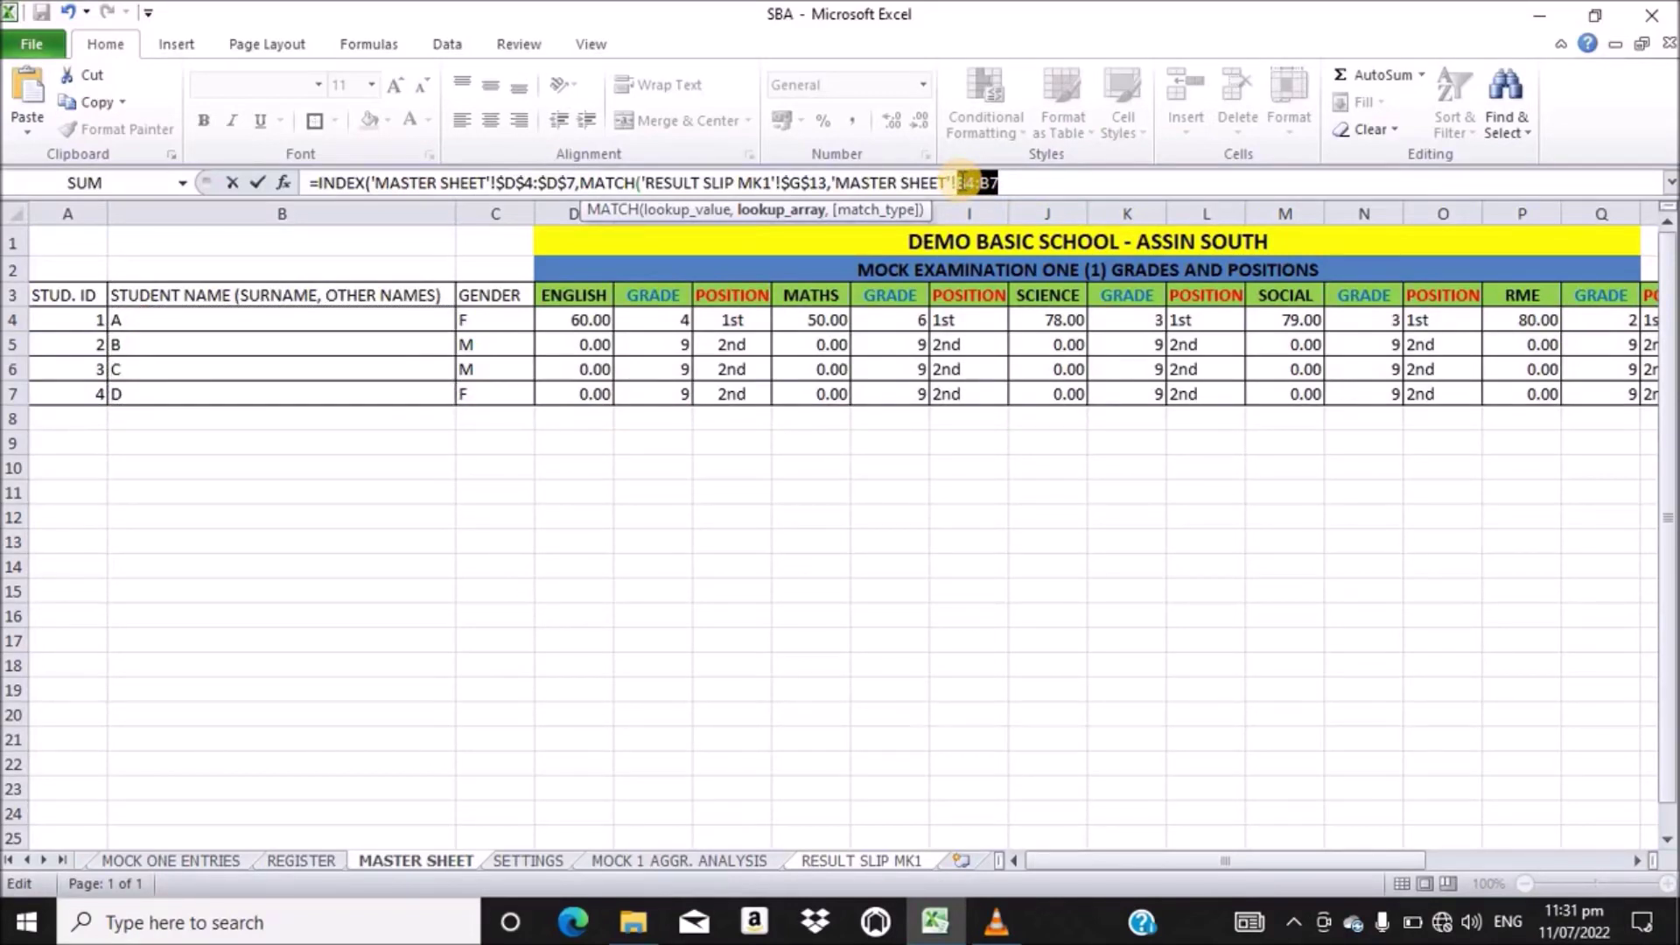
pyautogui.press('F4')
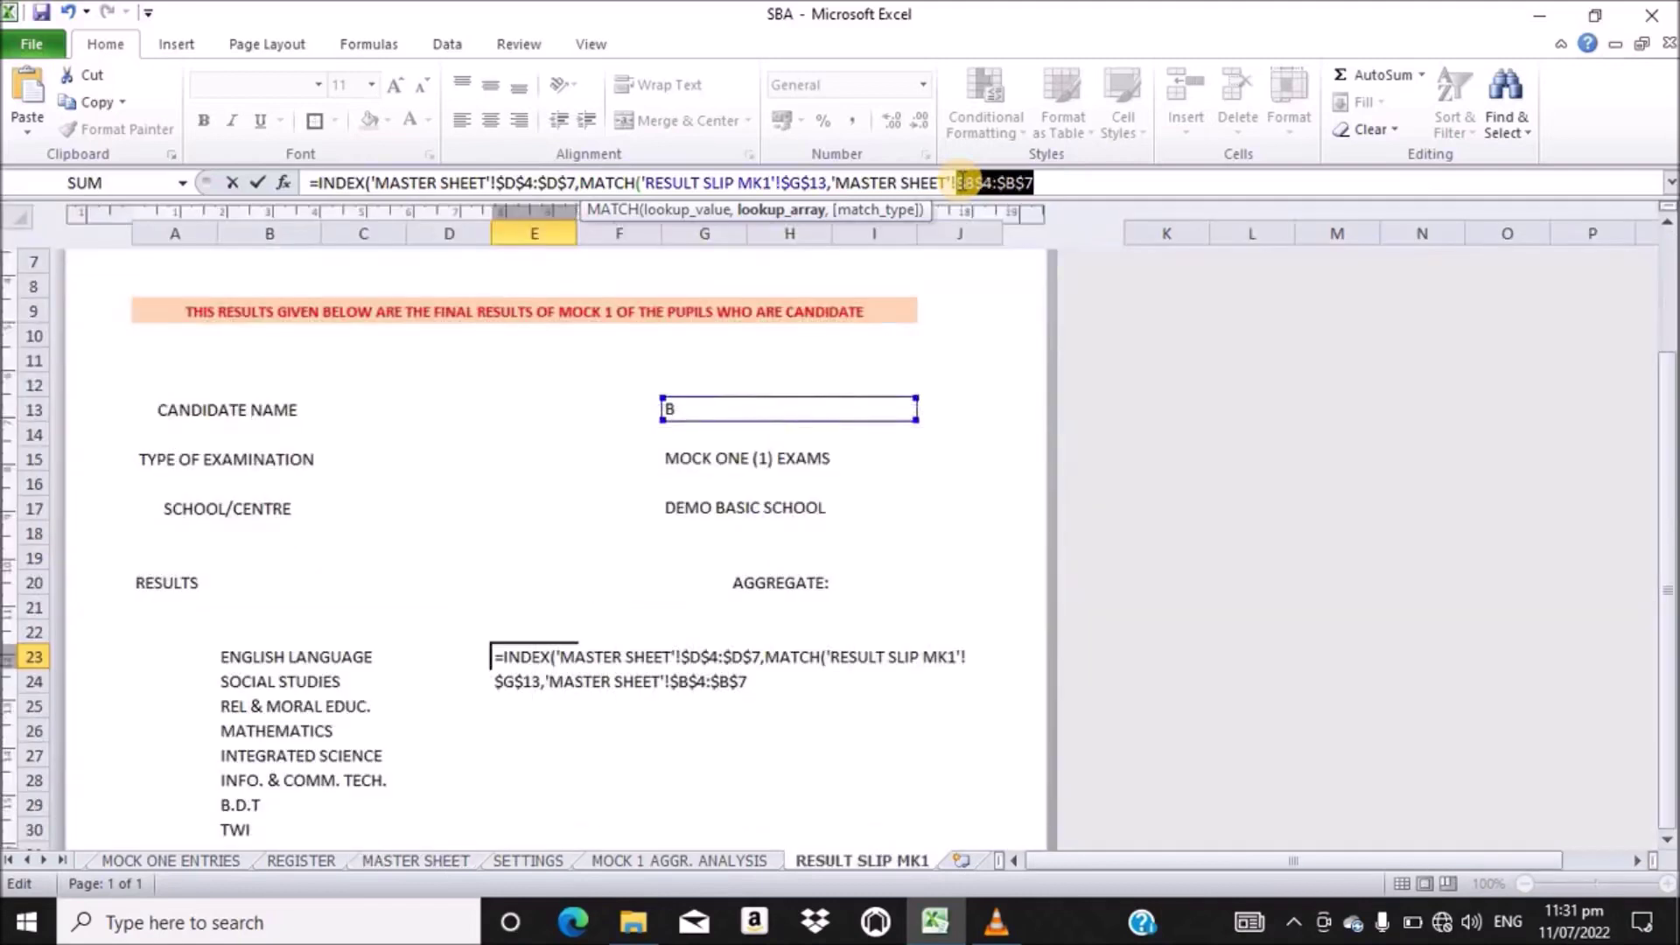
pyautogui.click(1040, 185)
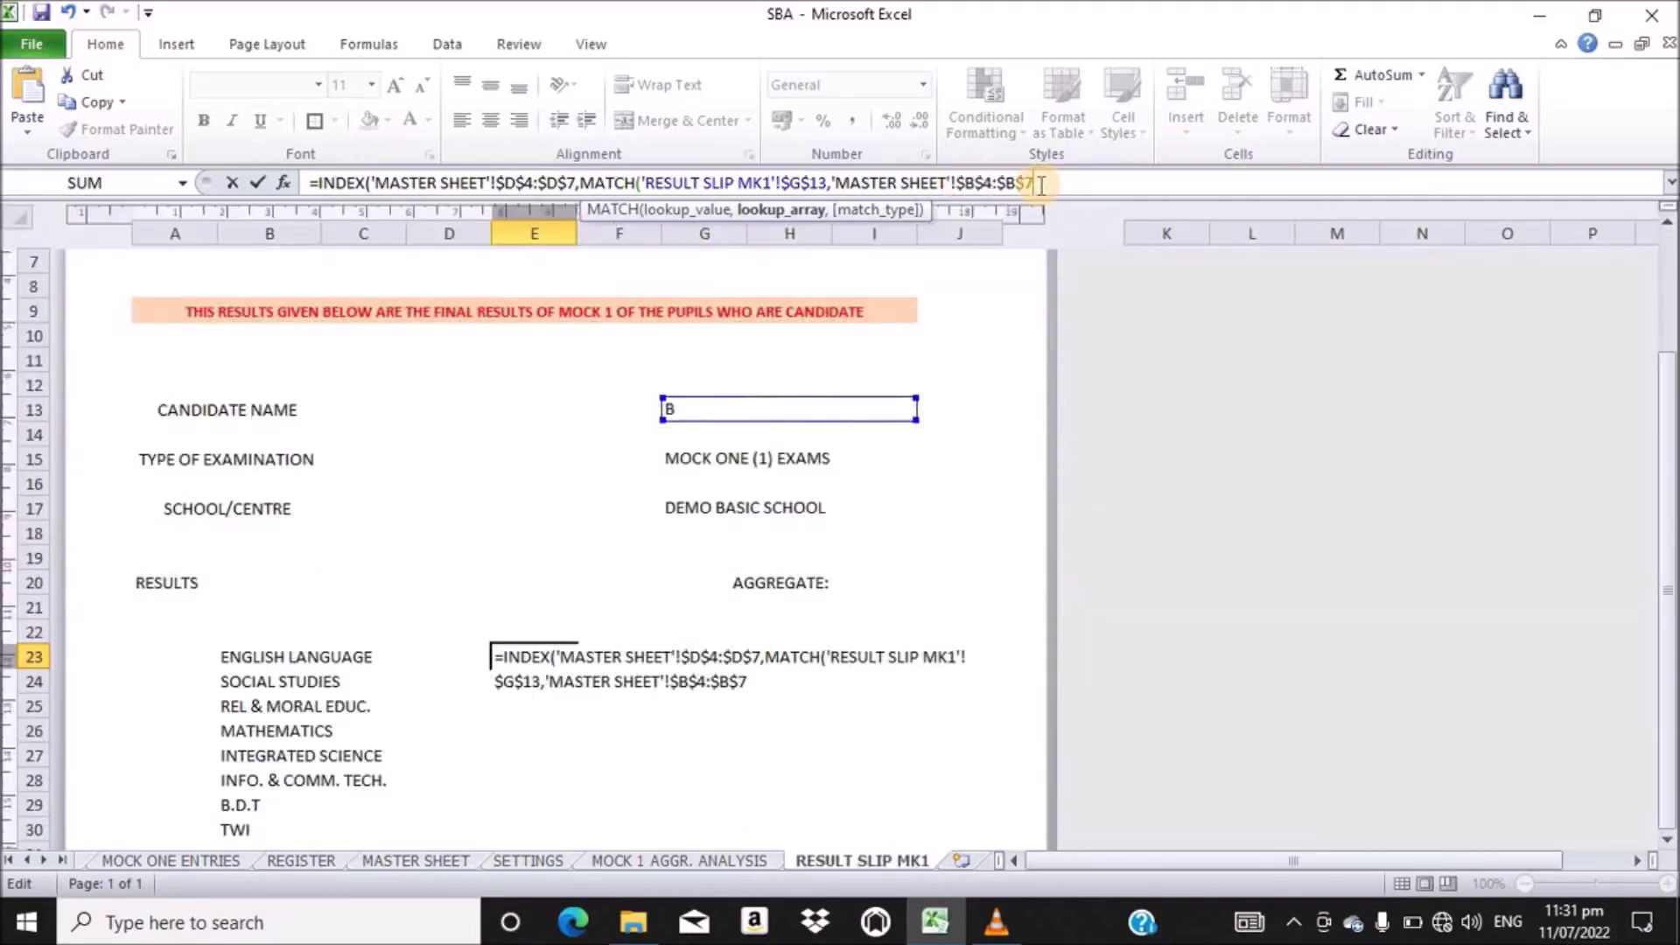
# - Finish the E23 formula with exact match type 0 and *1 after the MATCH function, accepting the proposed closing-bracket correction
pyautogui.write(',')
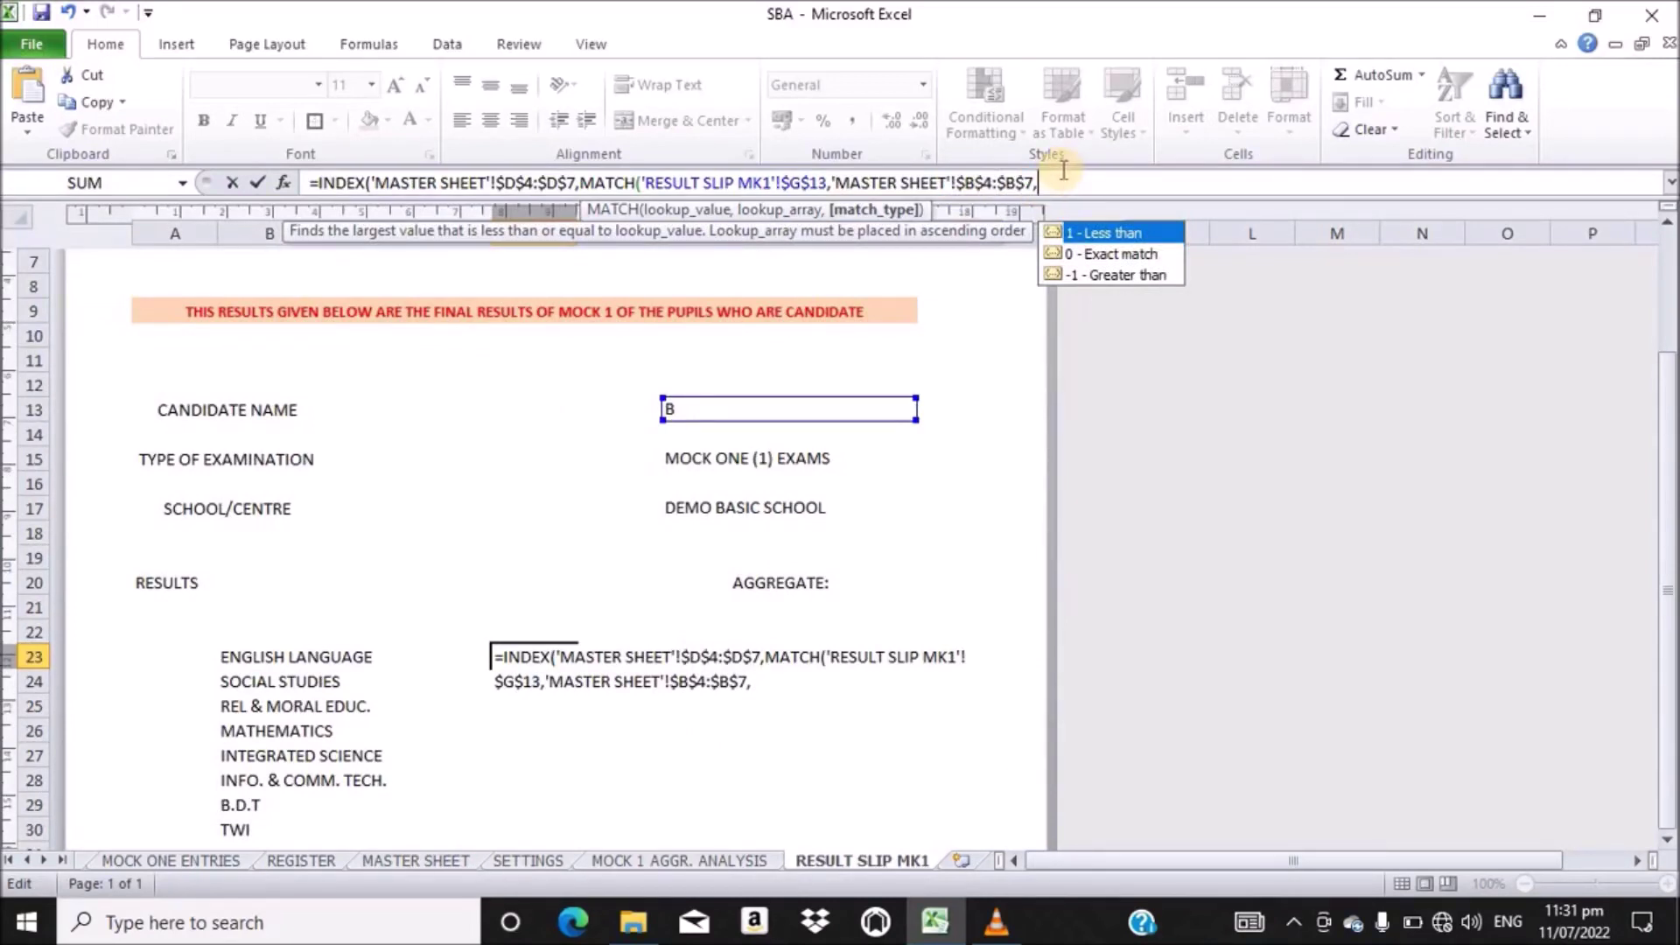
pyautogui.write('0)')
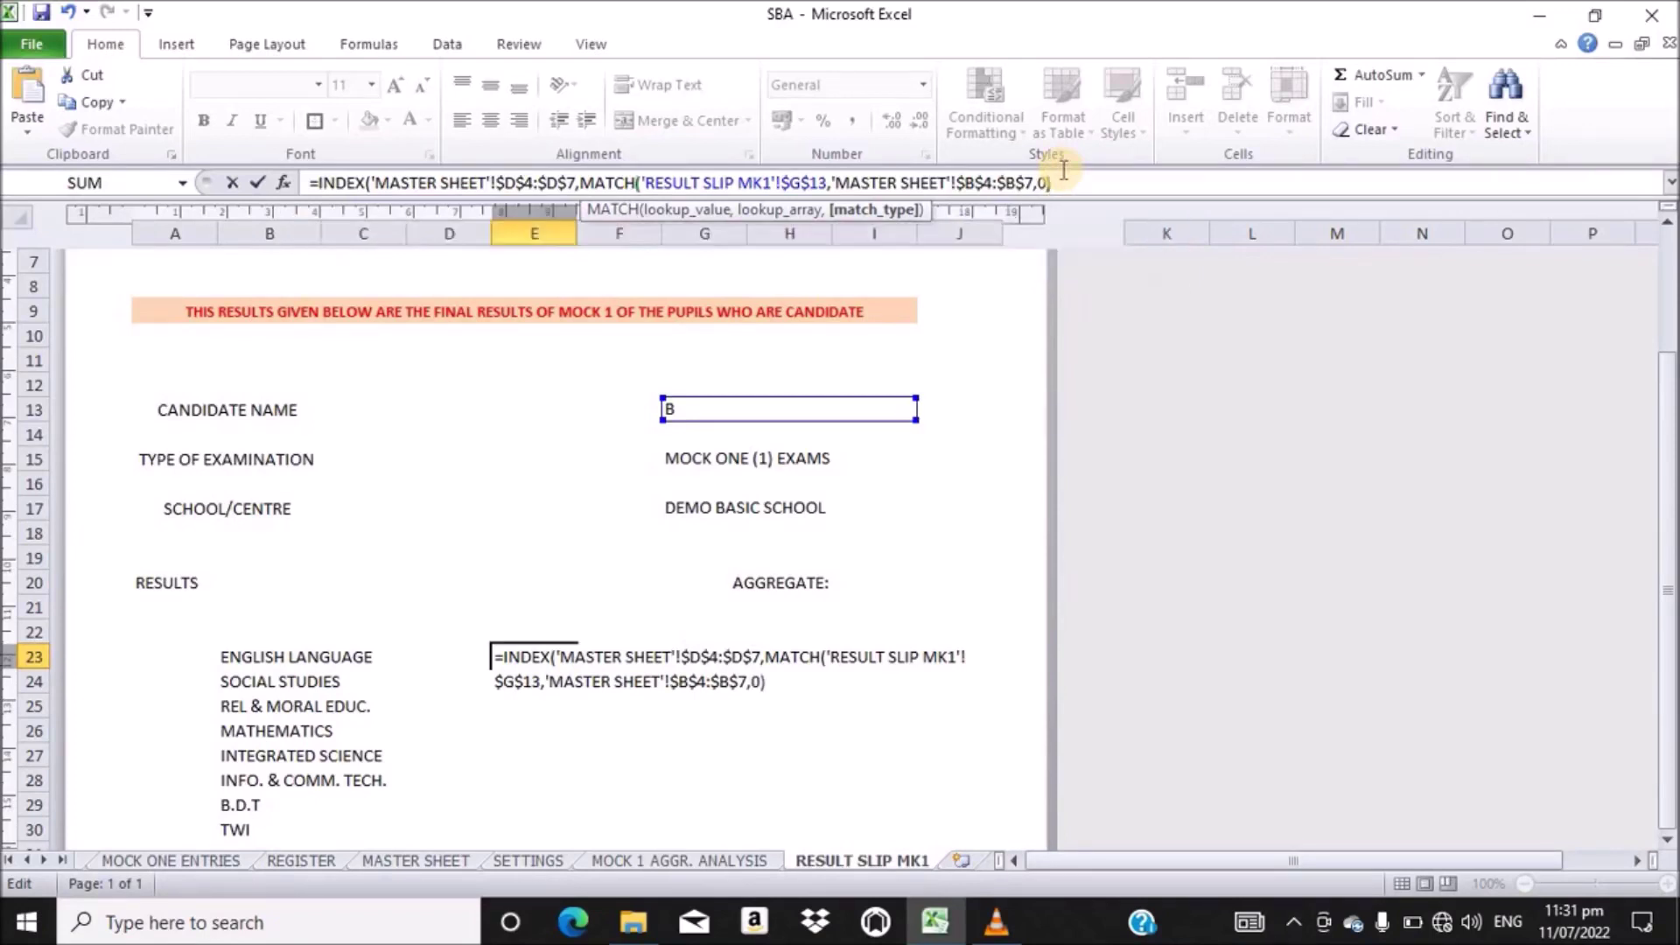
pyautogui.write(',')
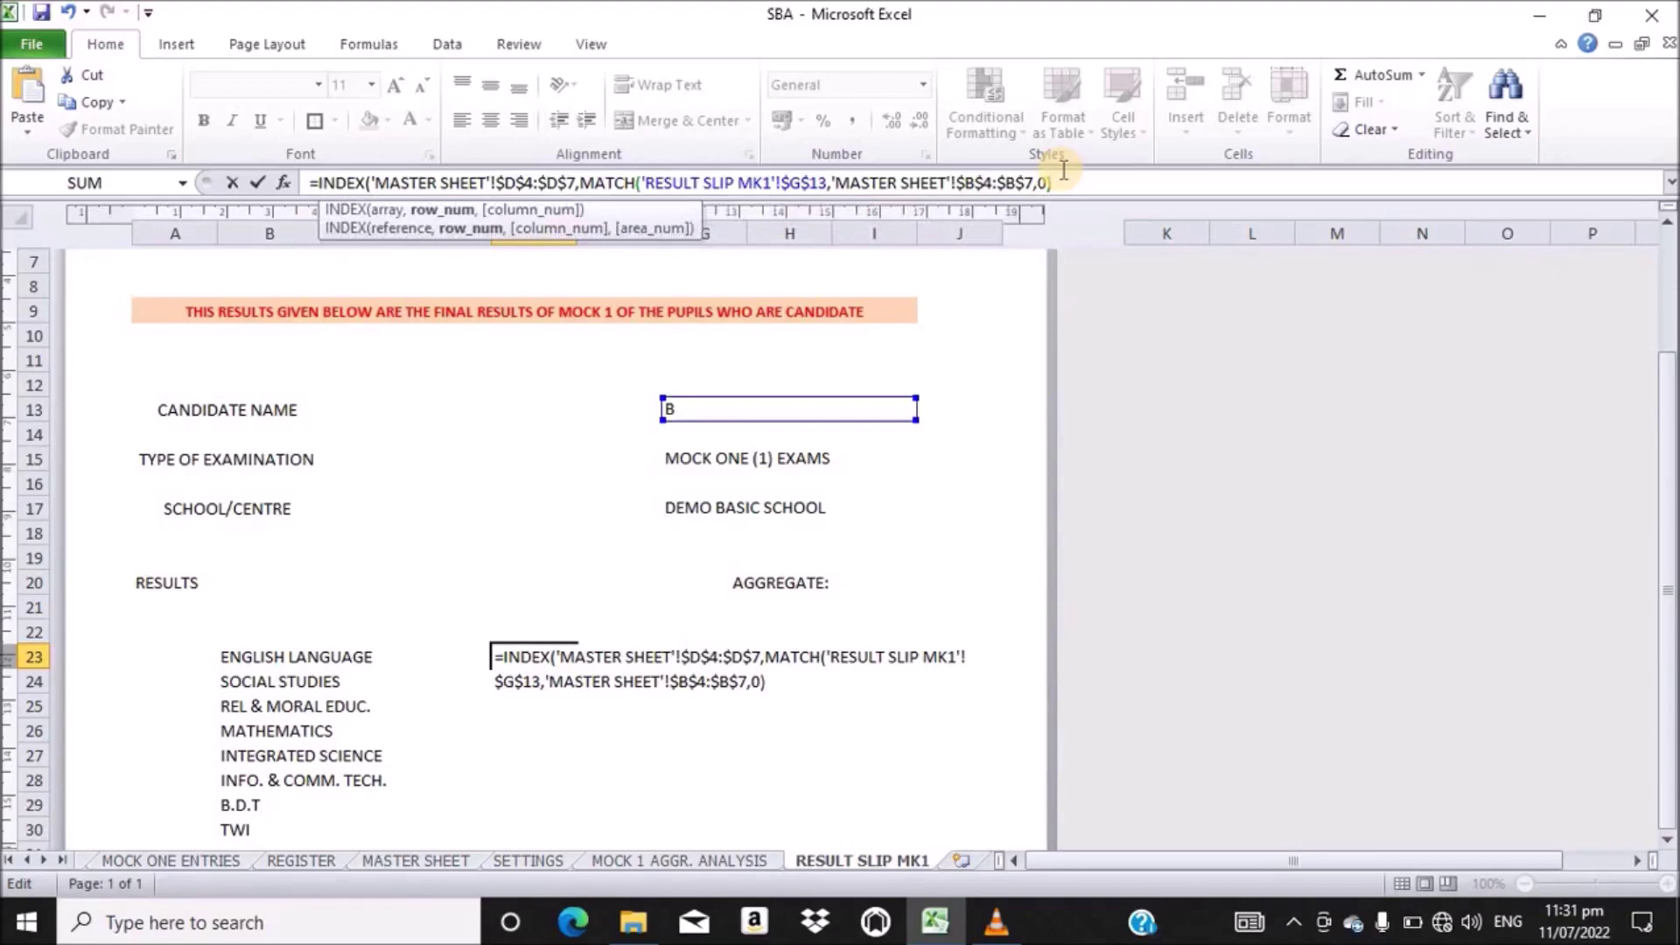
pyautogui.write('*1')
pyautogui.press('Return')
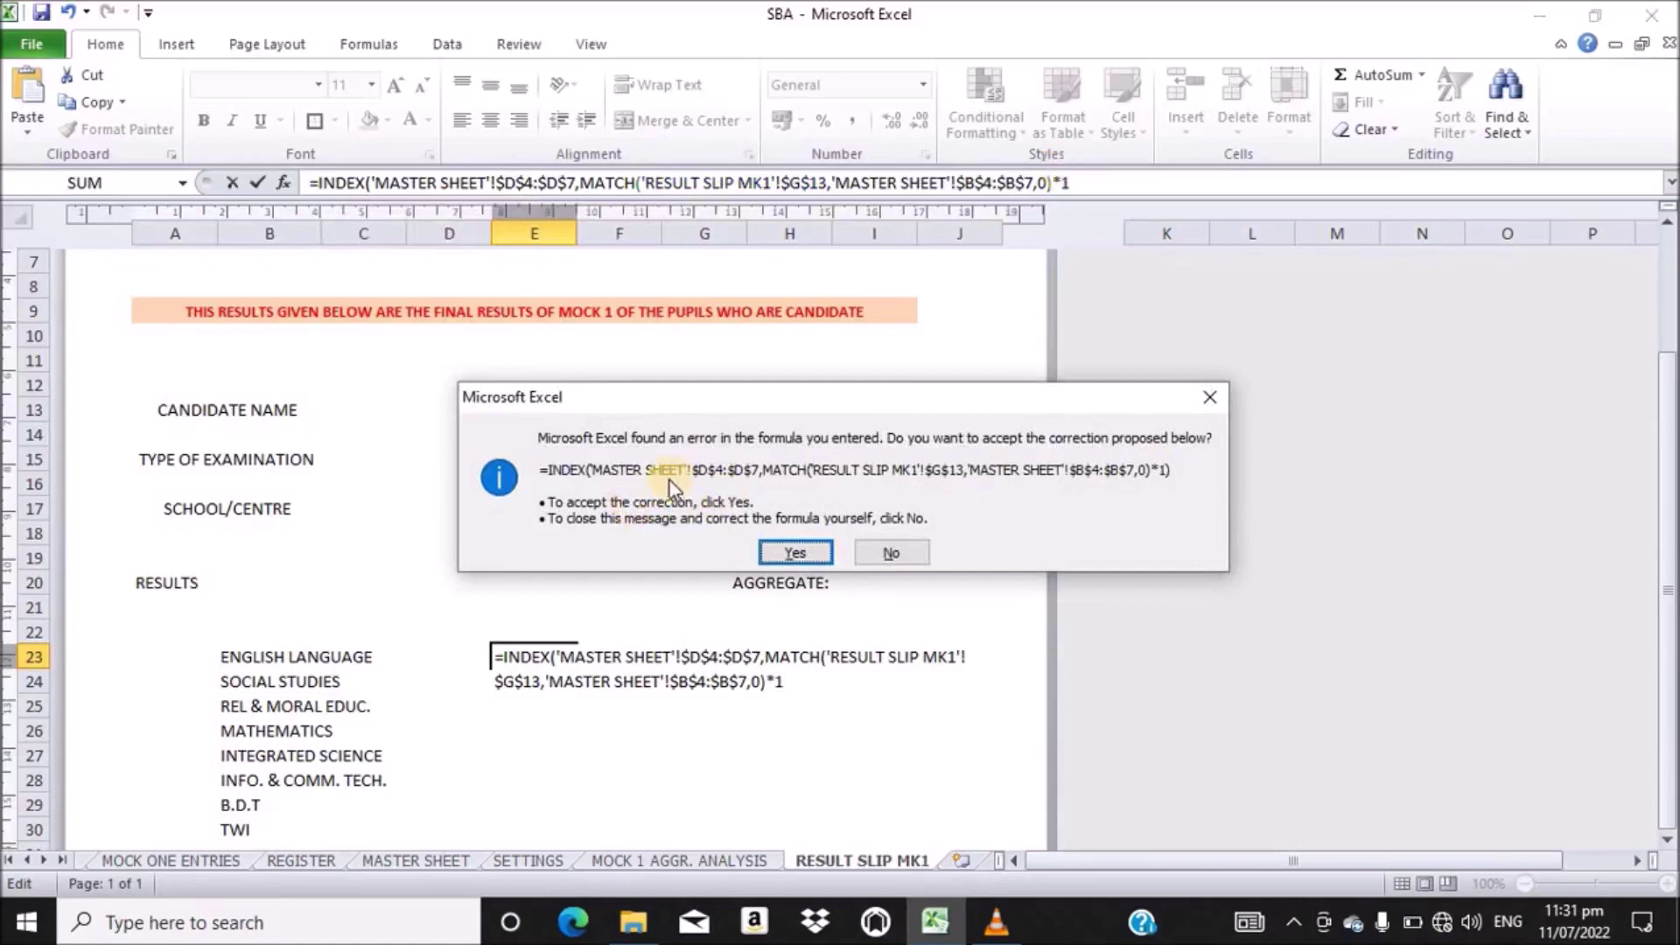
pyautogui.click(791, 549)
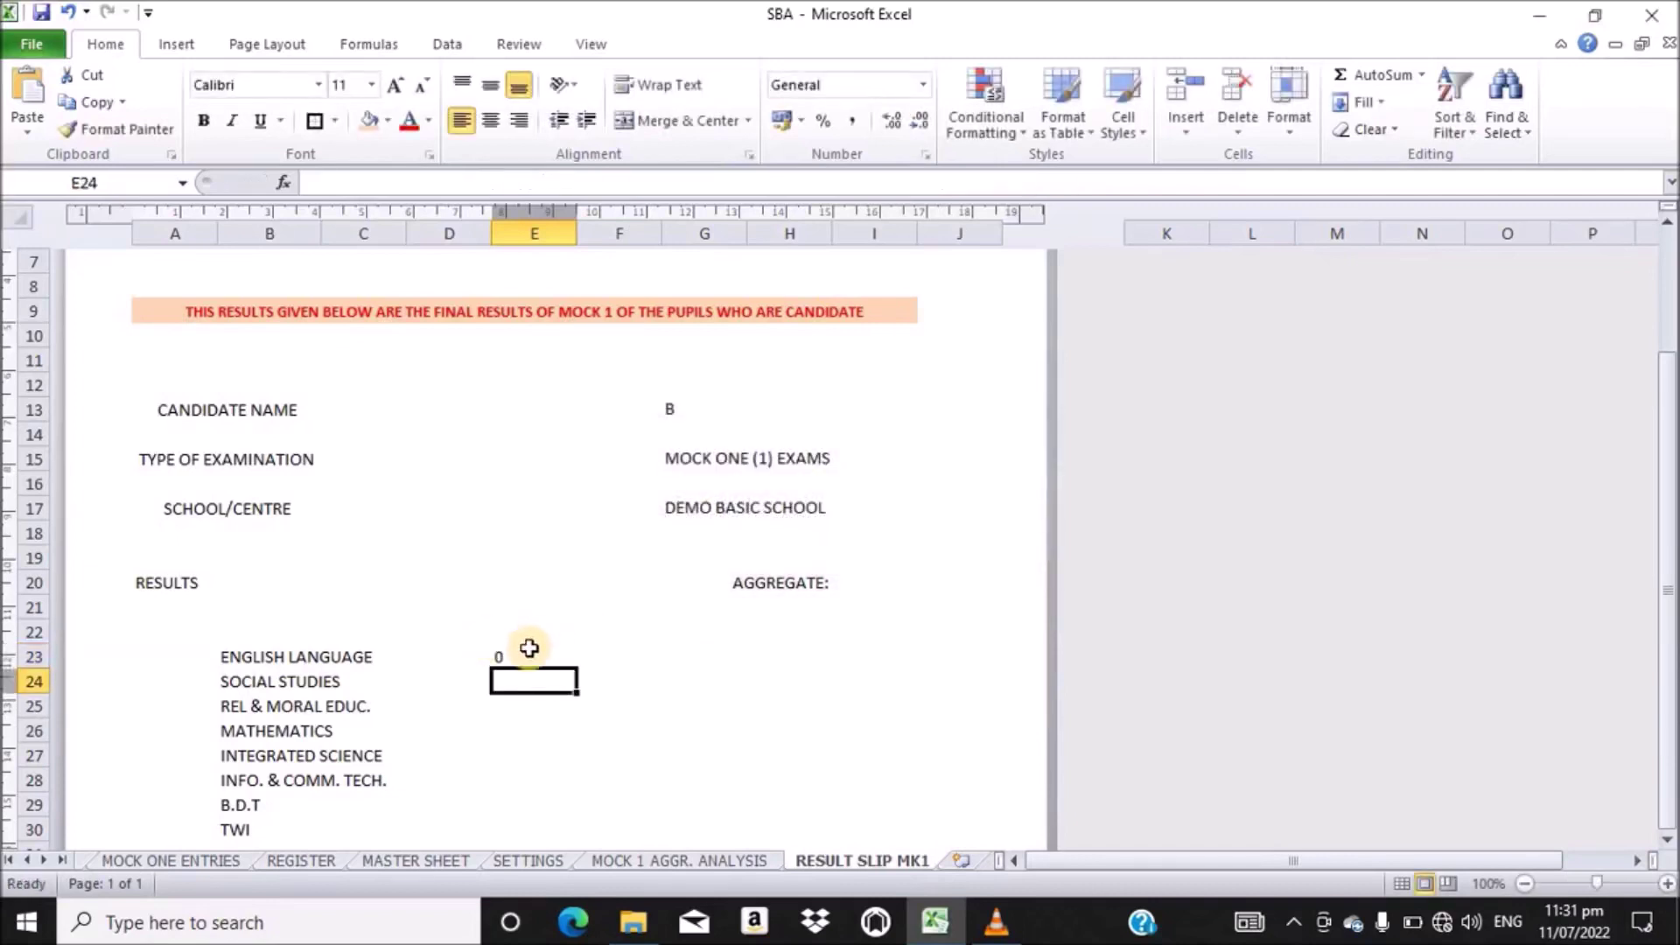
# - Set the candidate name in G13 to A and check the ENGLISH LANGUAGE result in E23
pyautogui.click(502, 652)
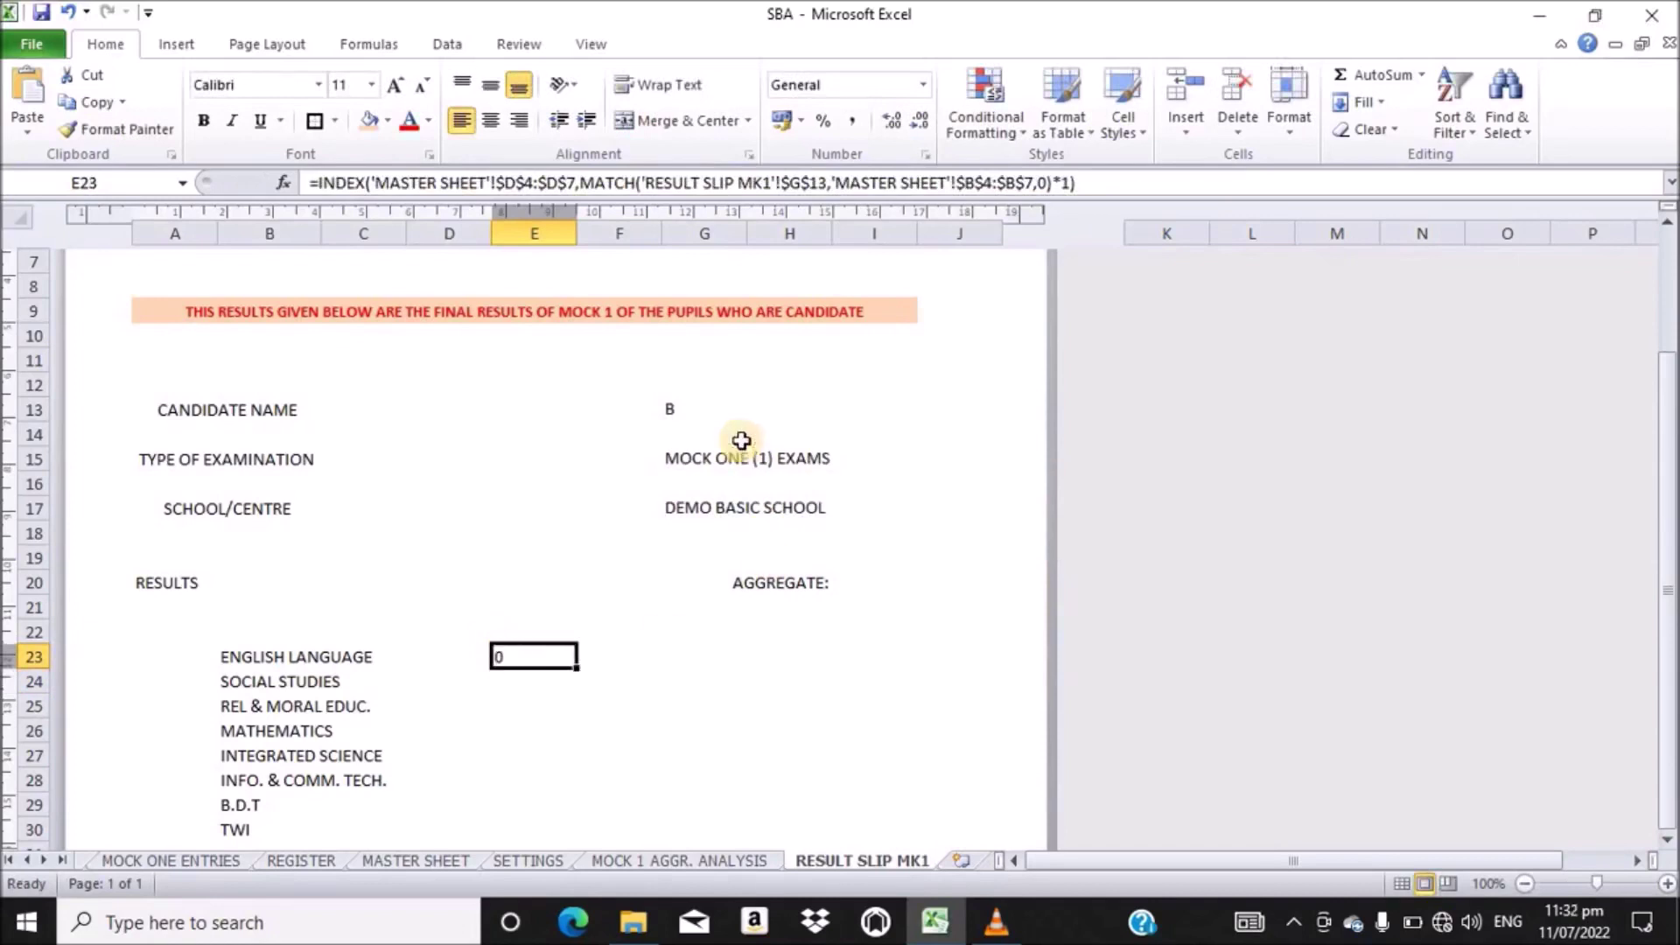
pyautogui.click(696, 413)
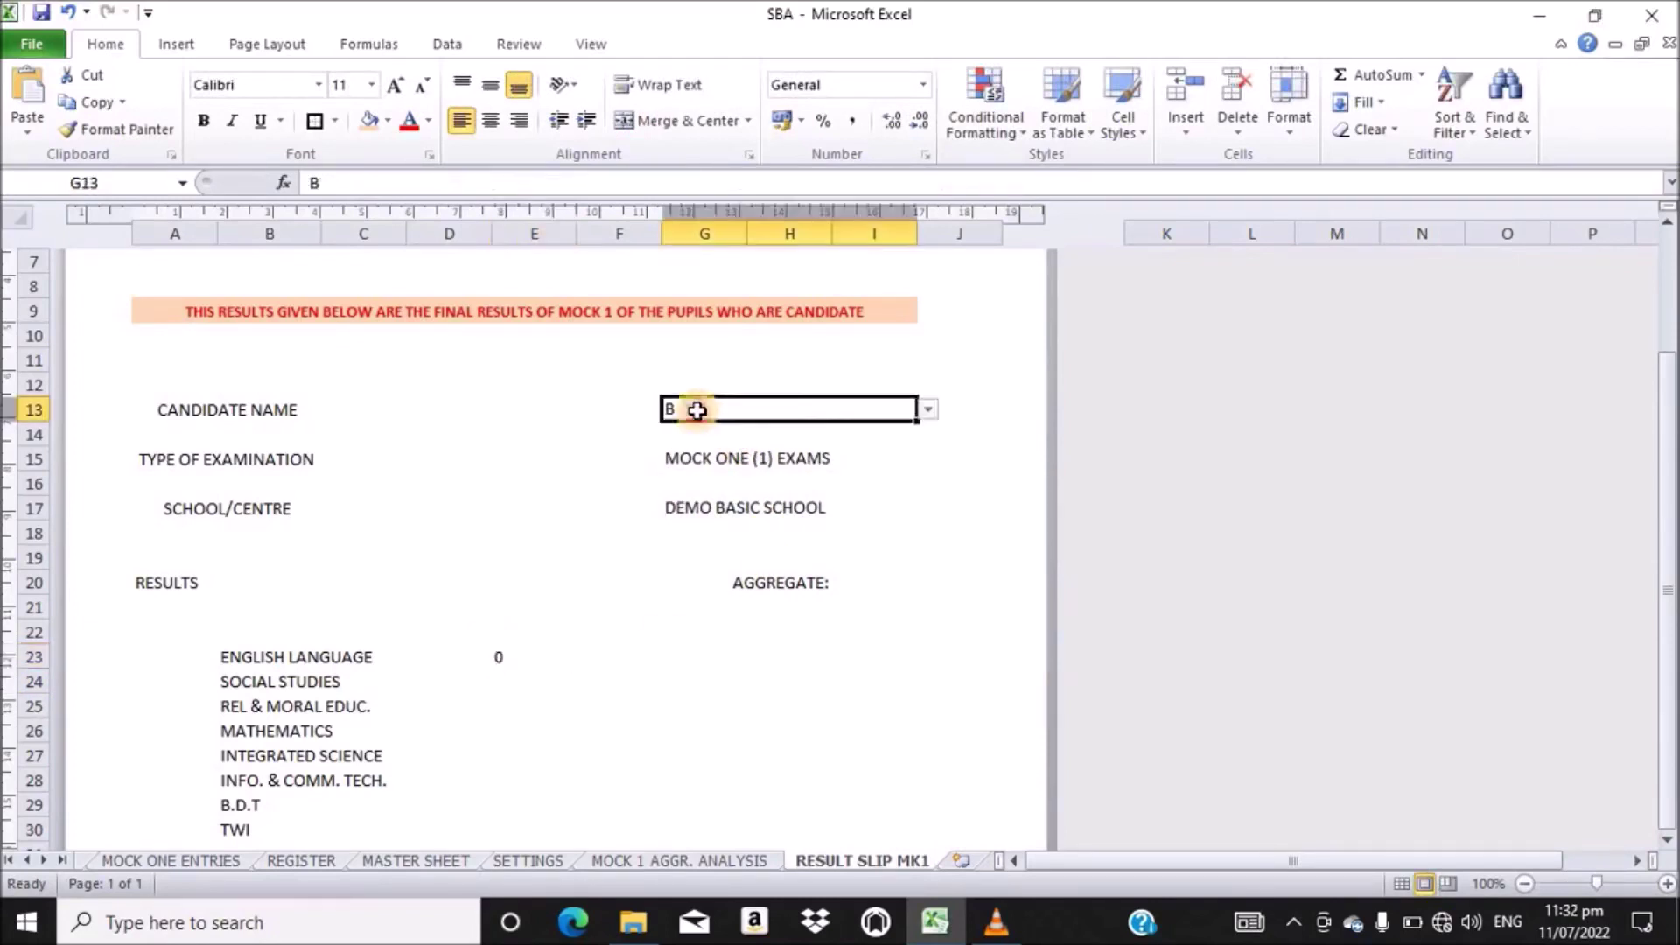
pyautogui.click(928, 411)
pyautogui.click(748, 431)
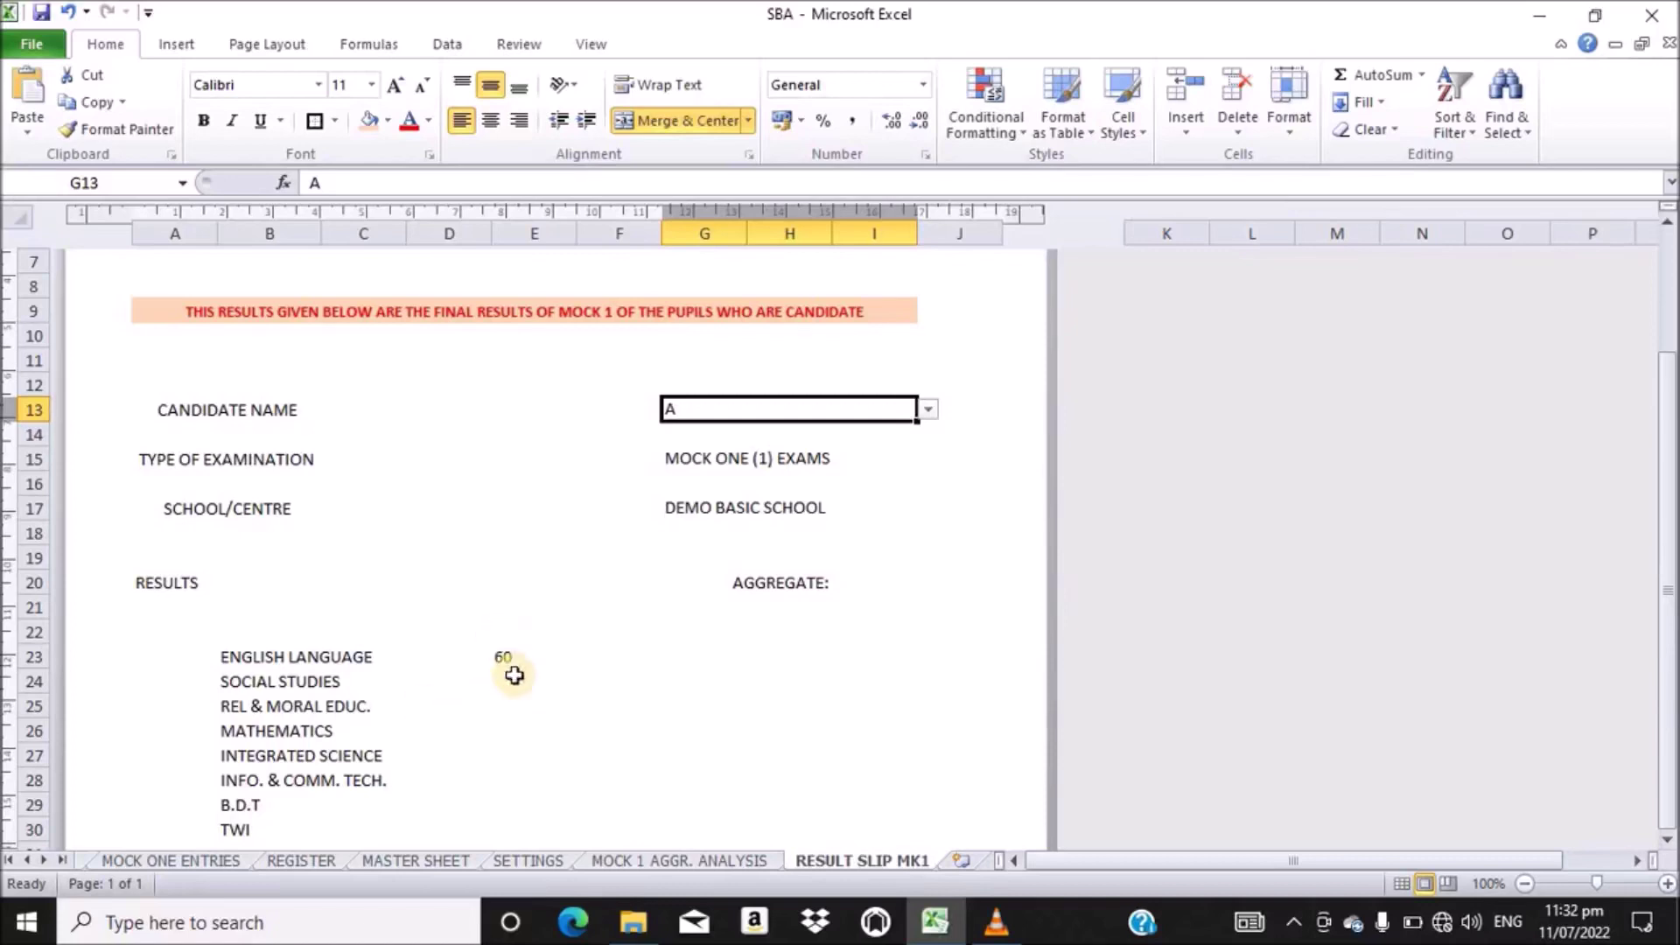
pyautogui.click(650, 665)
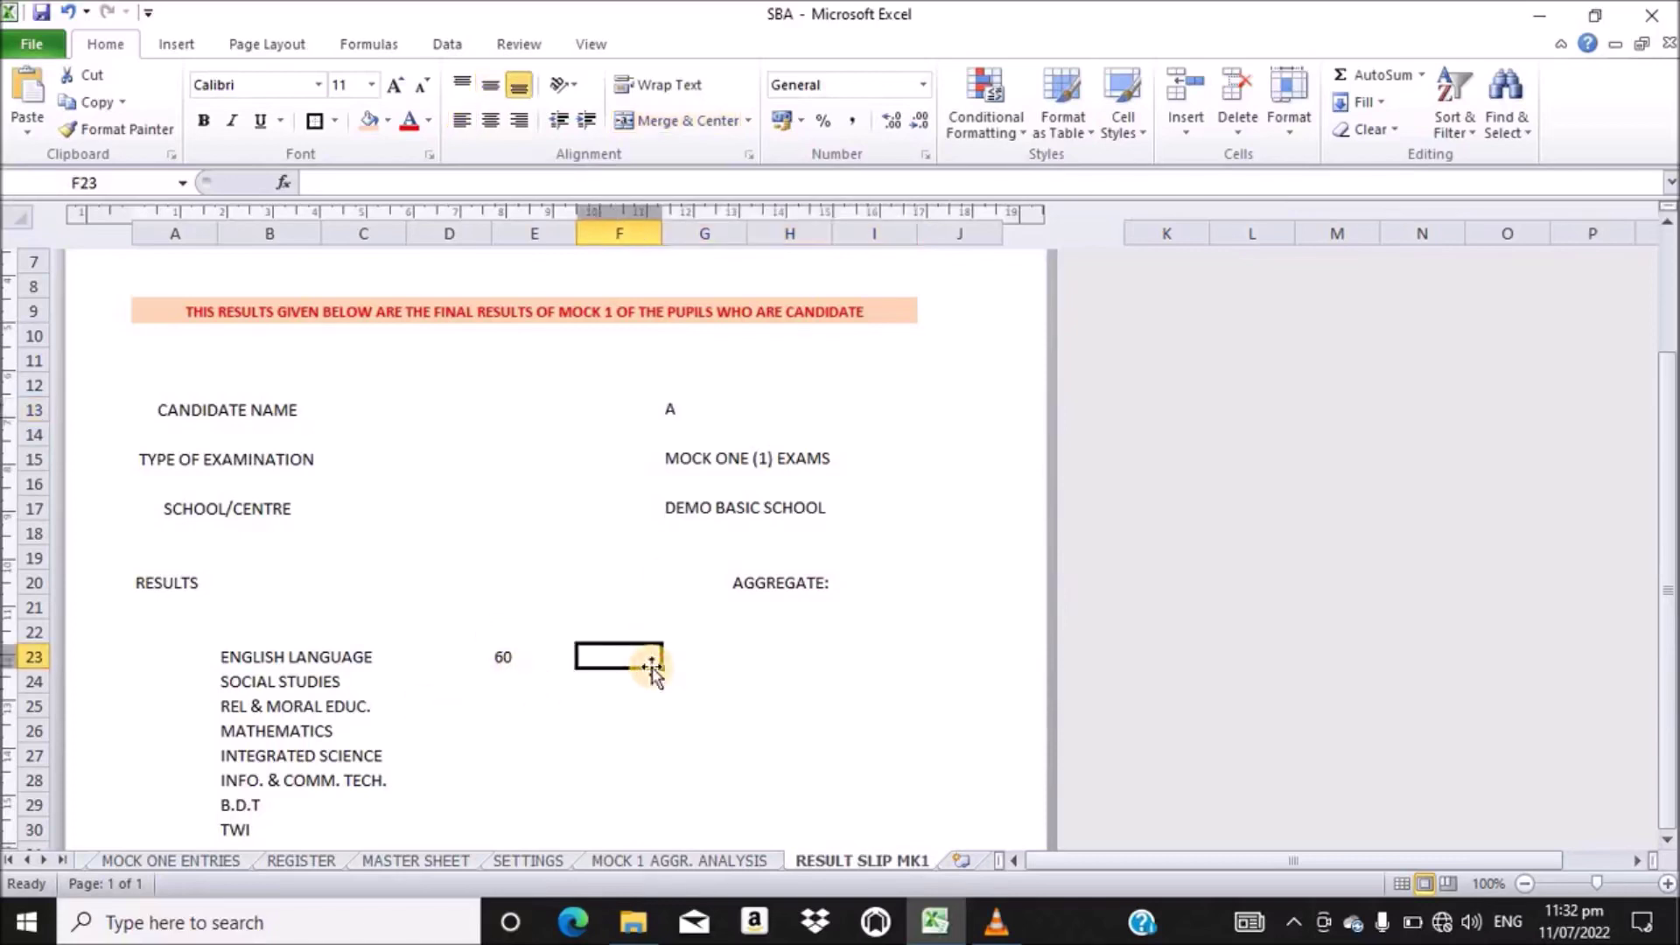
pyautogui.click(509, 659)
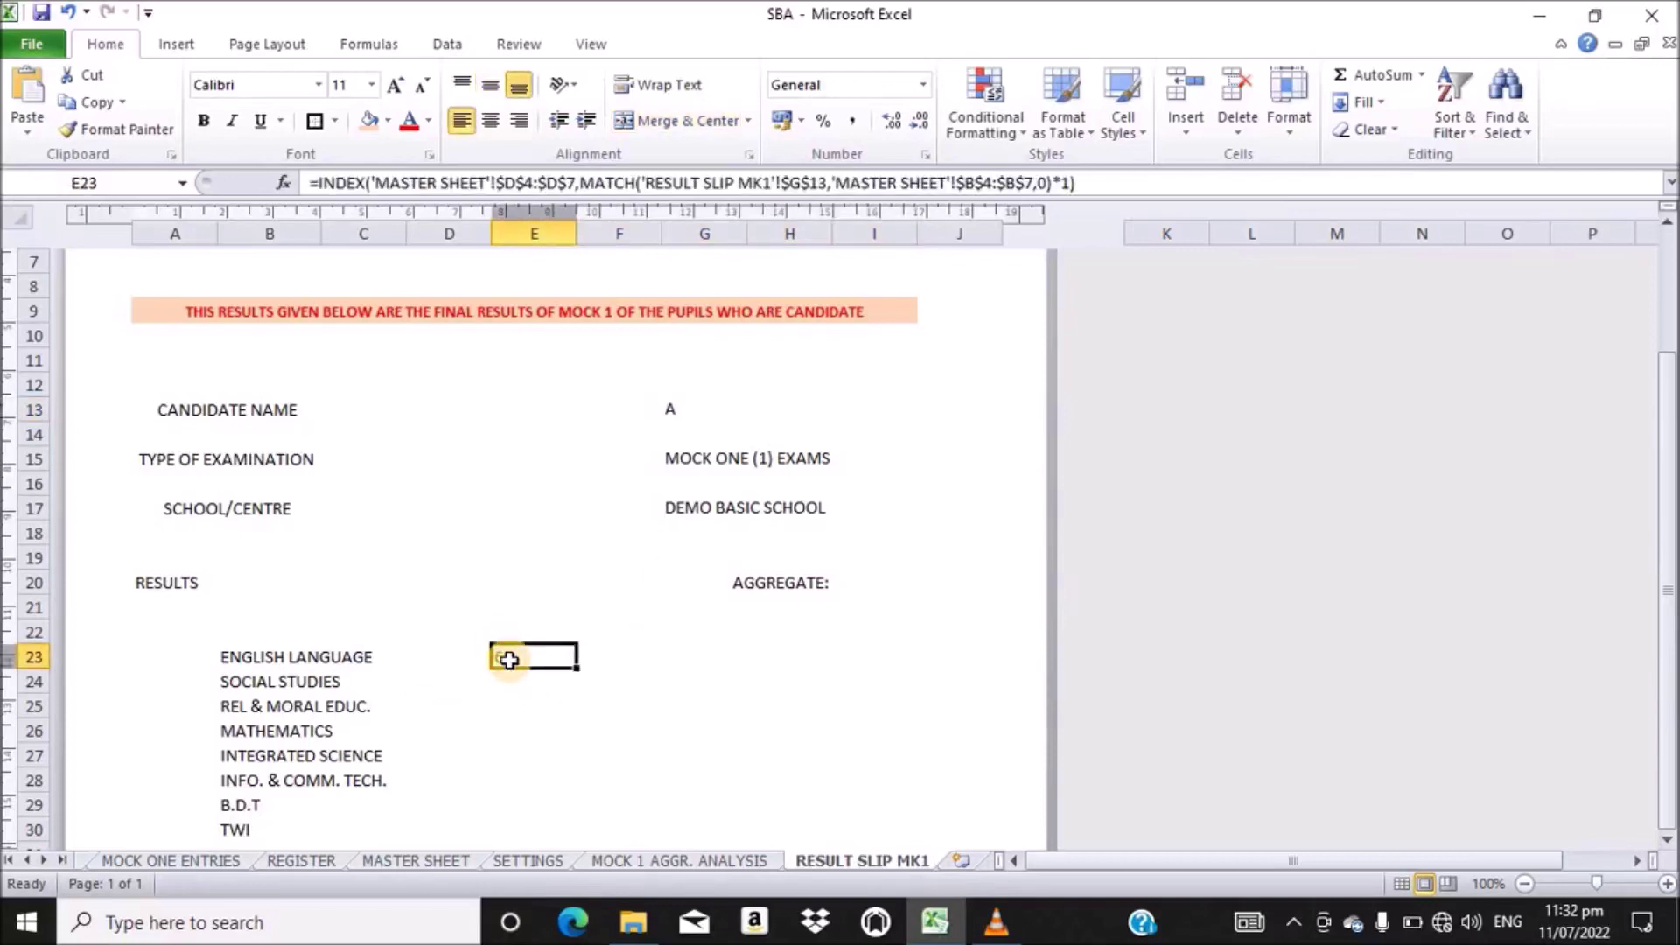
pyautogui.click(496, 689)
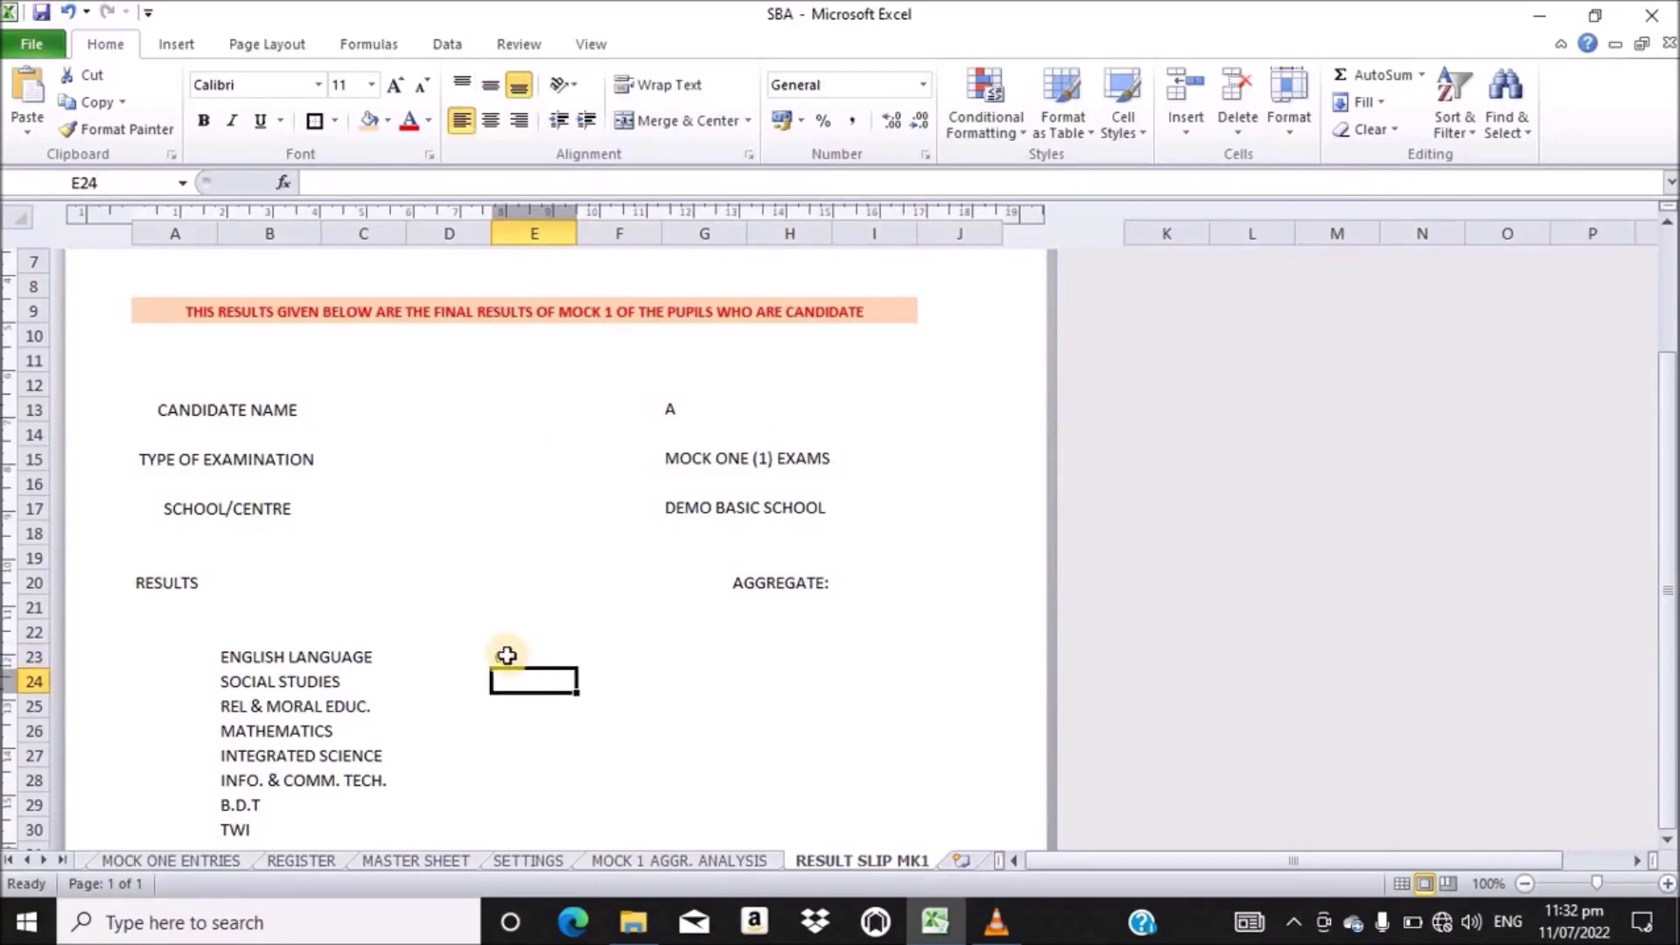
# - Copy the full formula text from E23 into E24 beside SOCIAL STUDIES
pyautogui.click(505, 655)
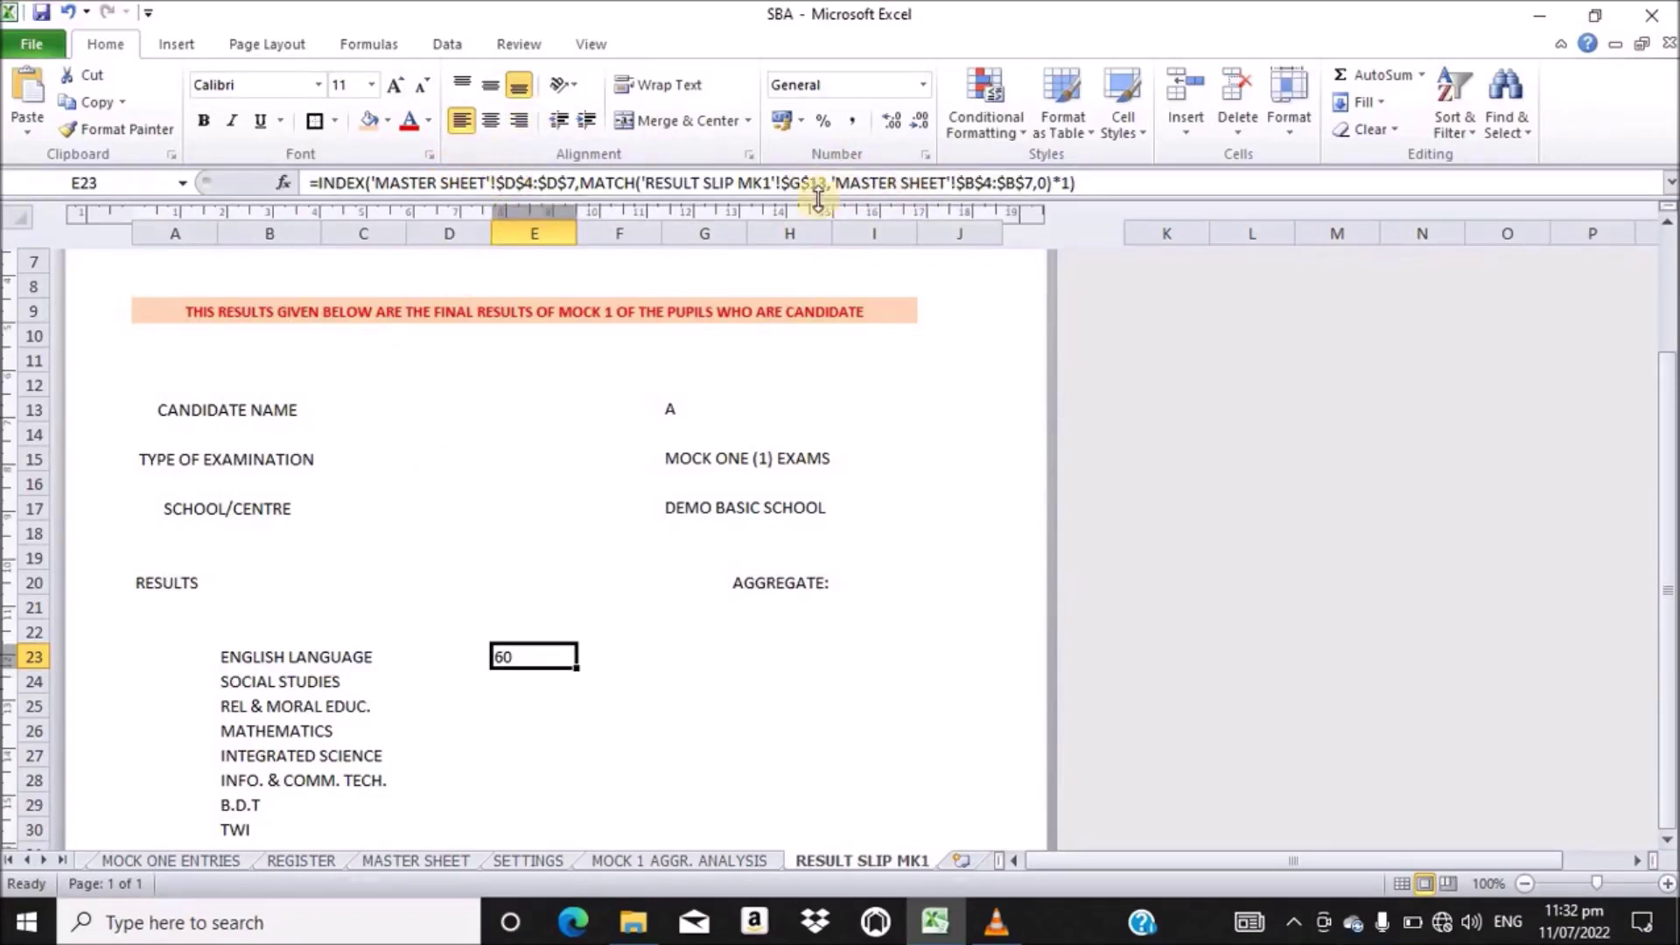
pyautogui.click(1083, 182)
pyautogui.moveTo(1083, 182); pyautogui.dragTo(263, 175)
pyautogui.hotkey('ctrl', 'c')
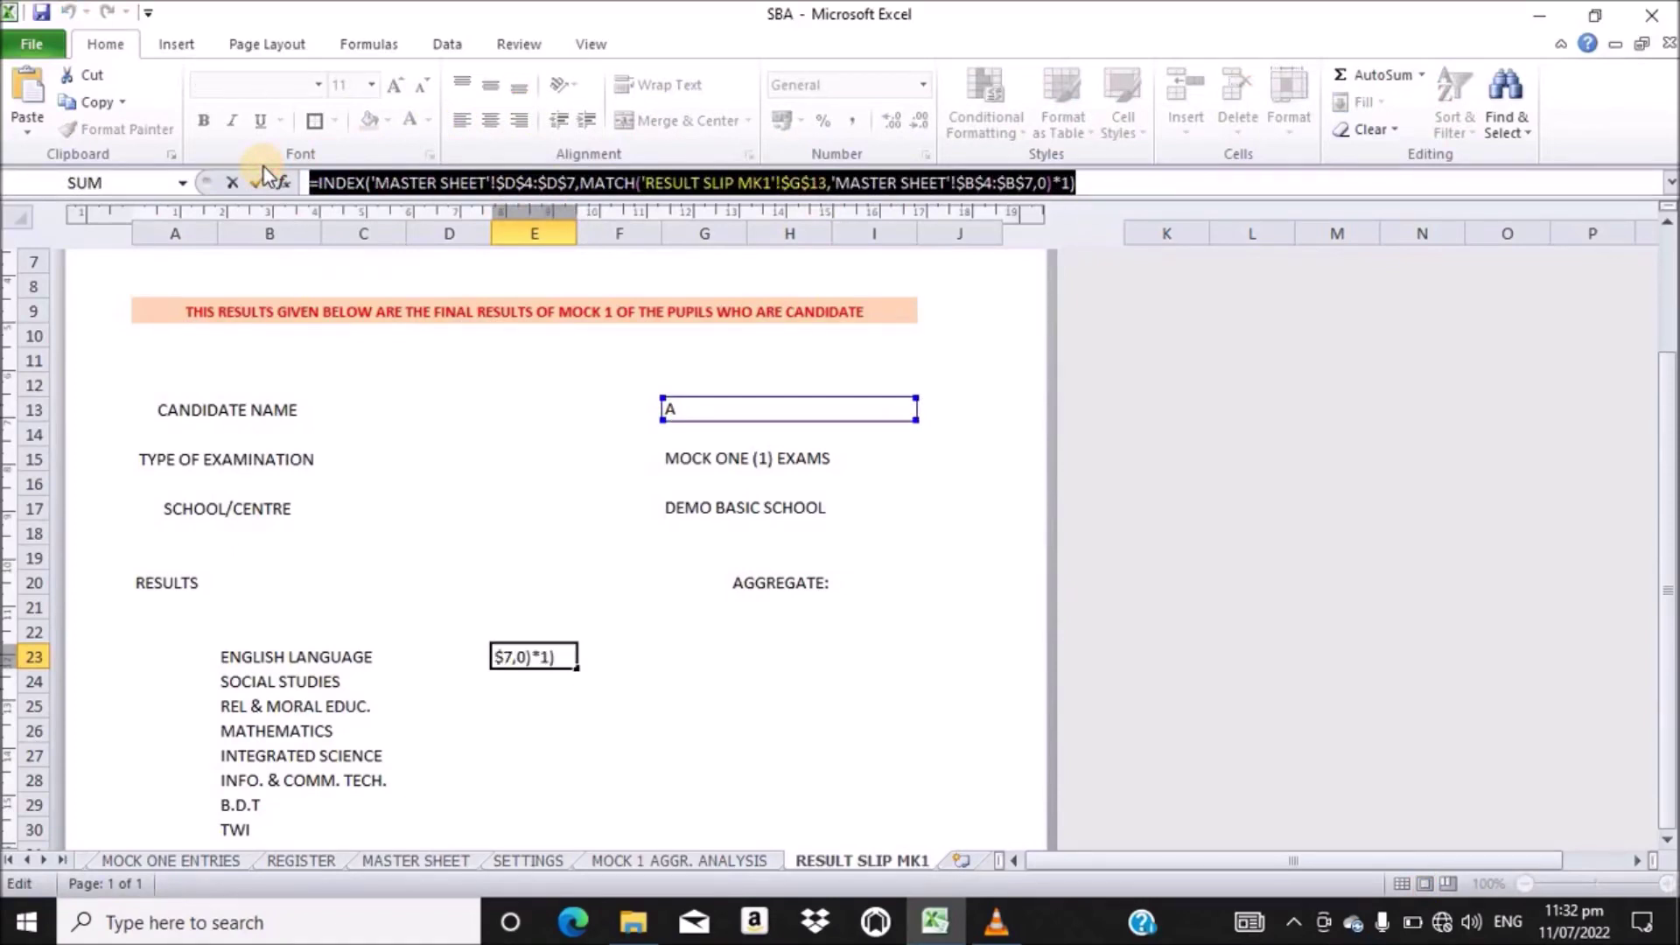
pyautogui.click(1086, 186)
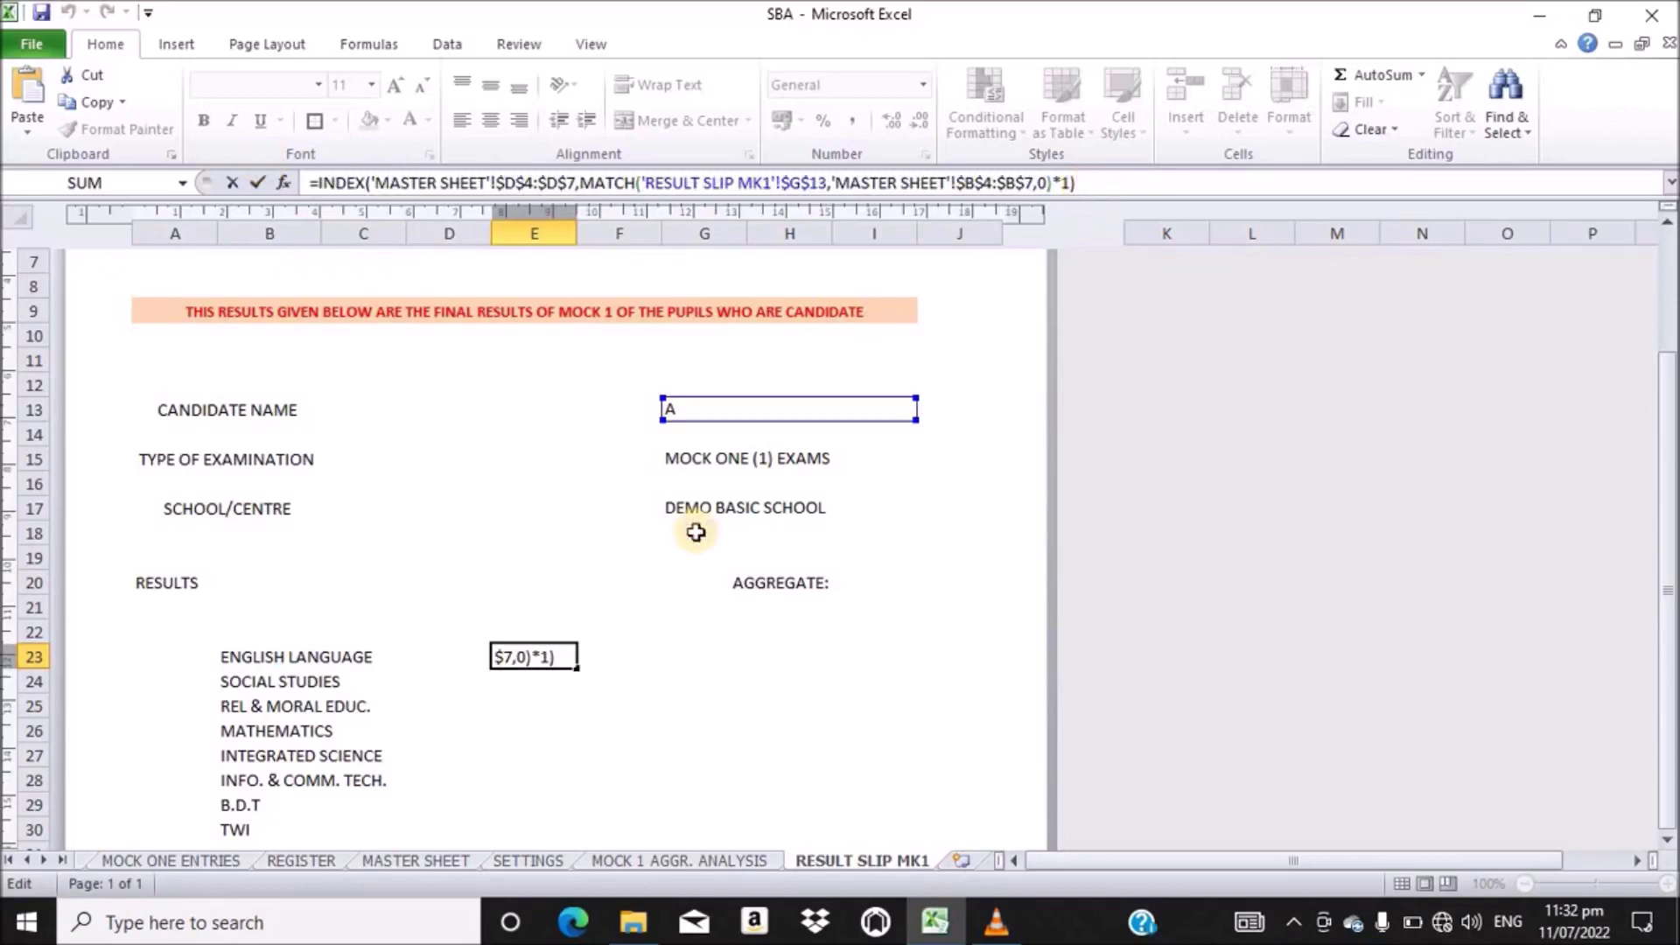
pyautogui.click(522, 681)
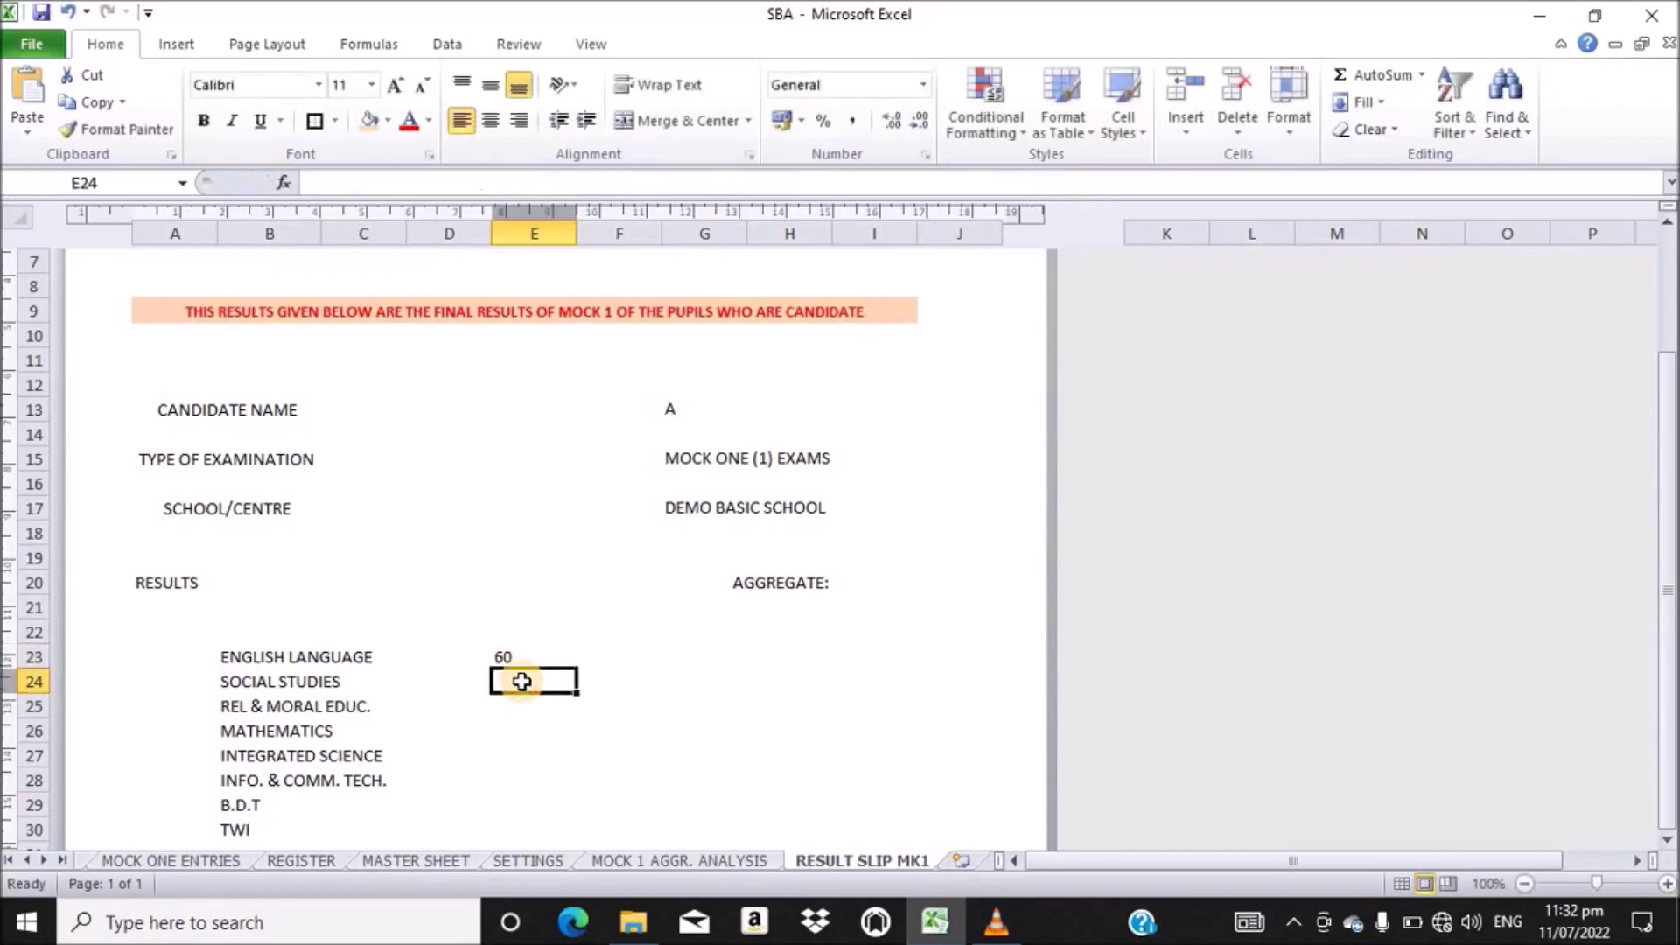
pyautogui.click(383, 181)
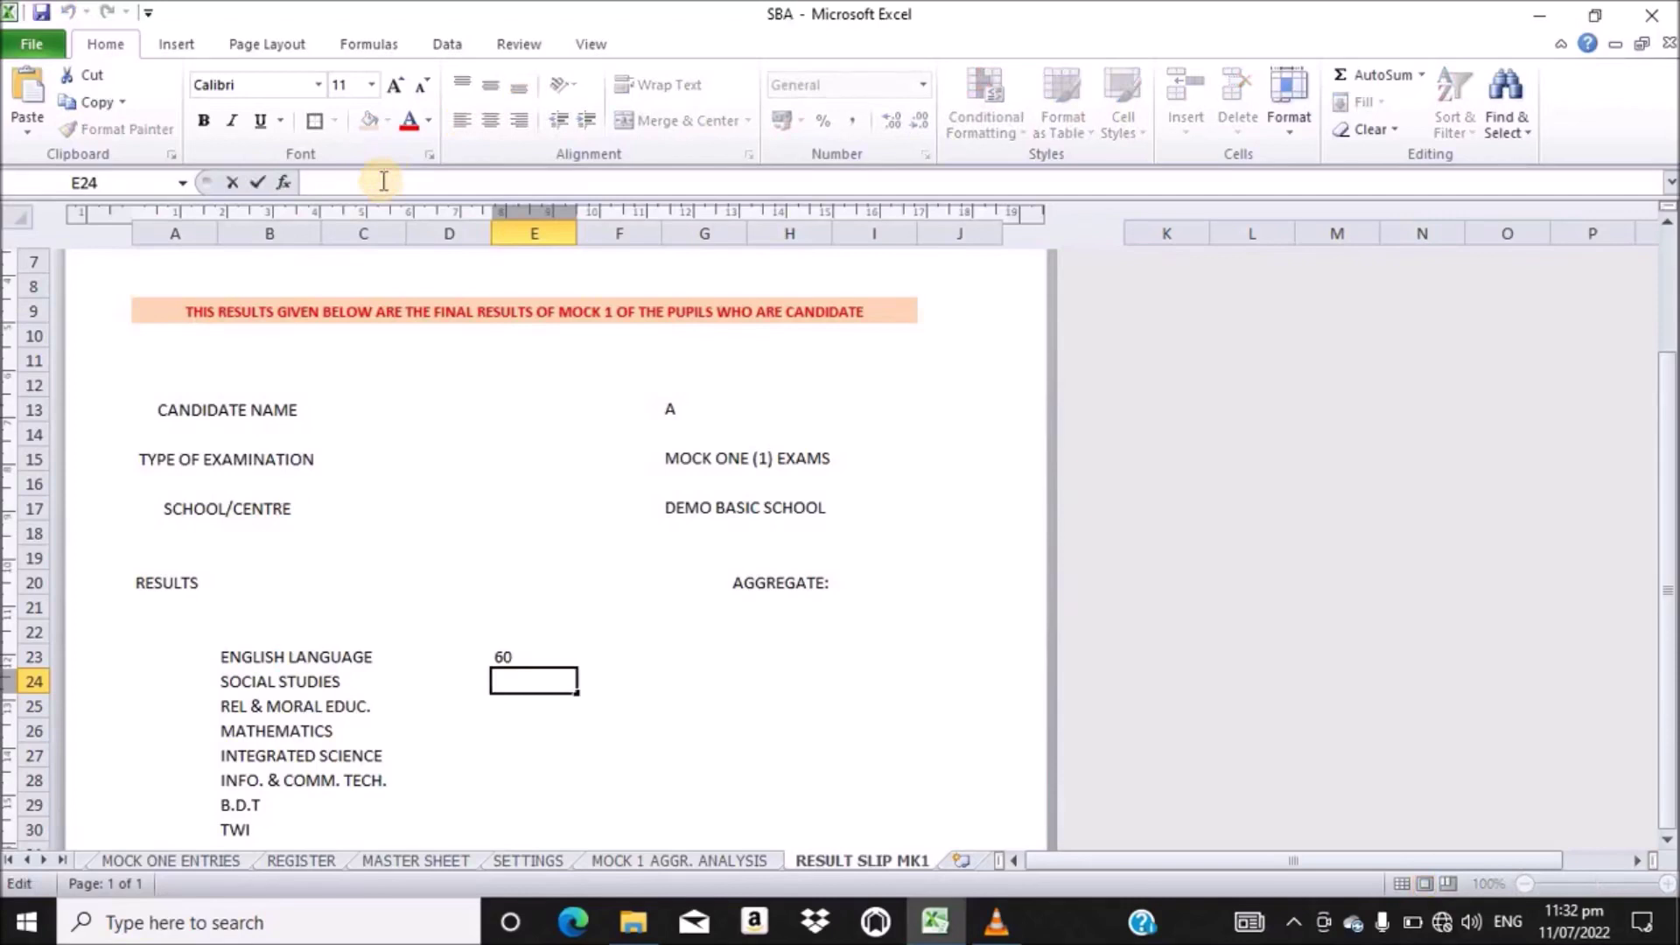
pyautogui.hotkey('ctrl', 'v')
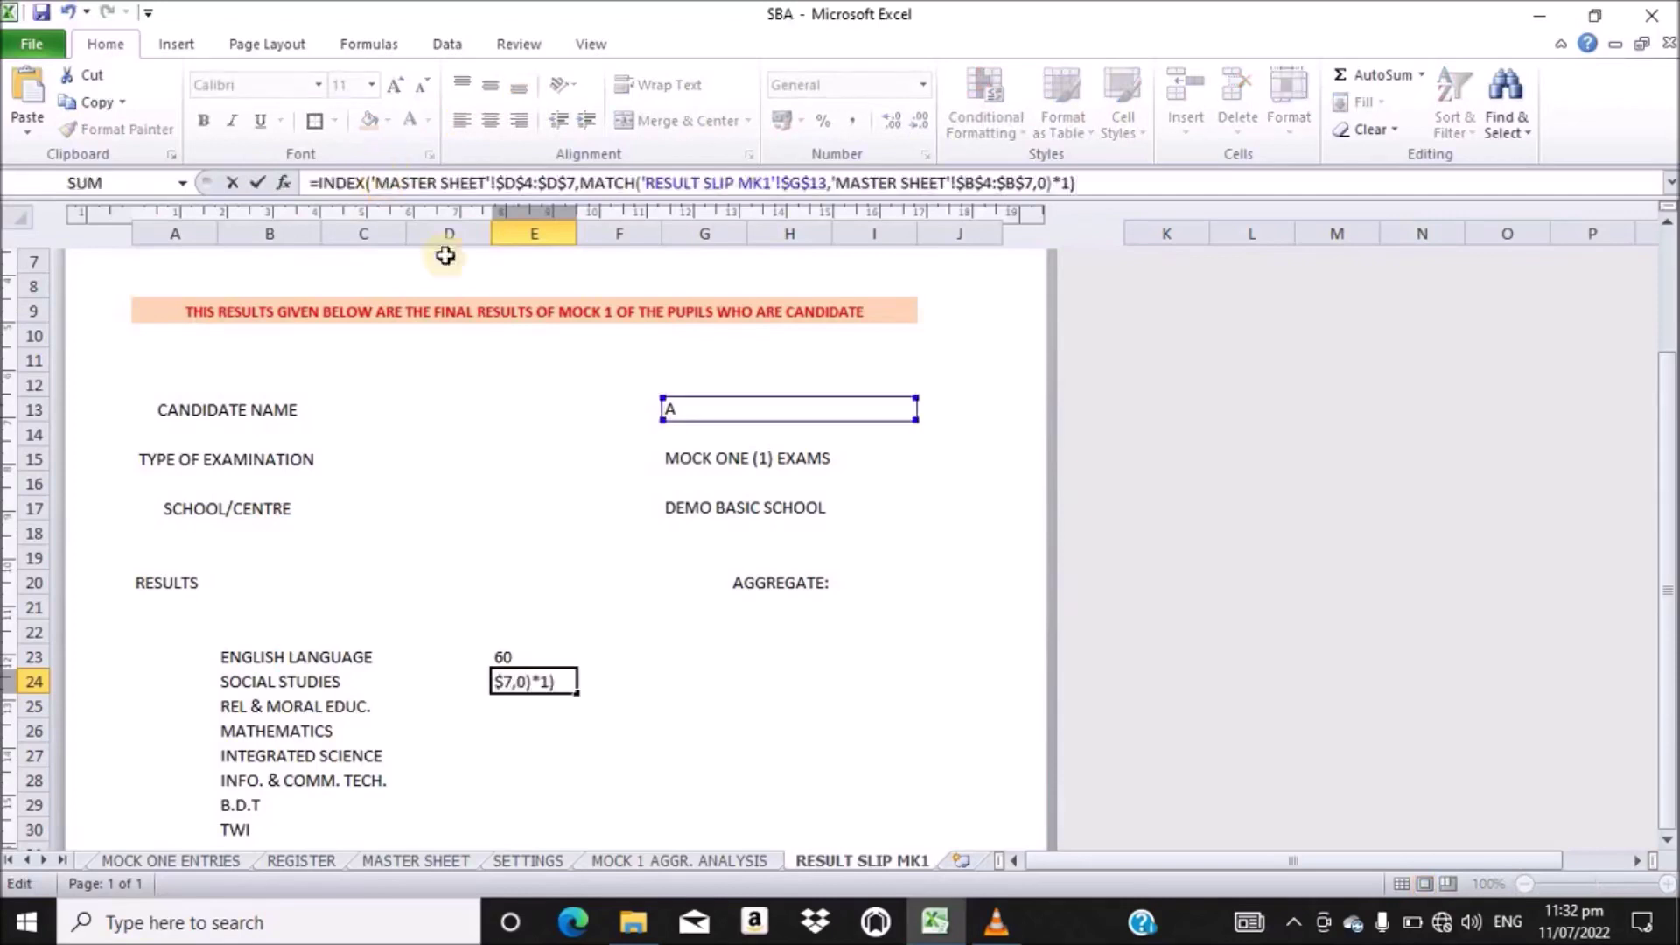
# - Find the SOCIAL column on the master sheet and change the INDEX array in E24 to 'MASTER SHEET'!$M$4:$M$7
pyautogui.click(428, 863)
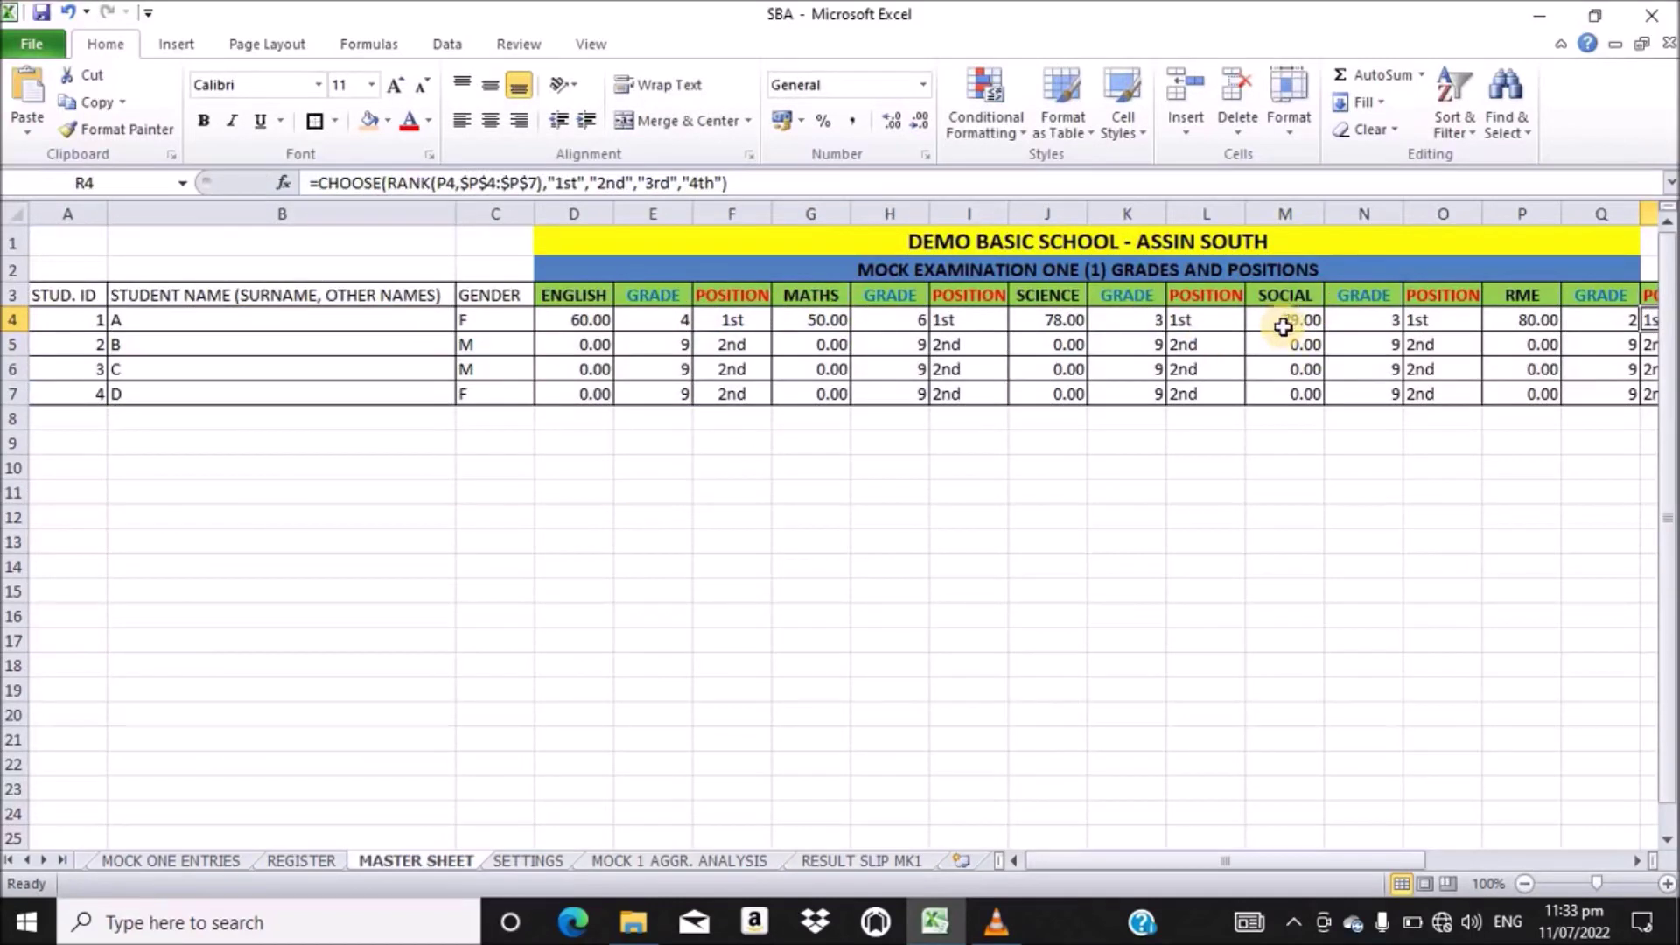
pyautogui.click(862, 861)
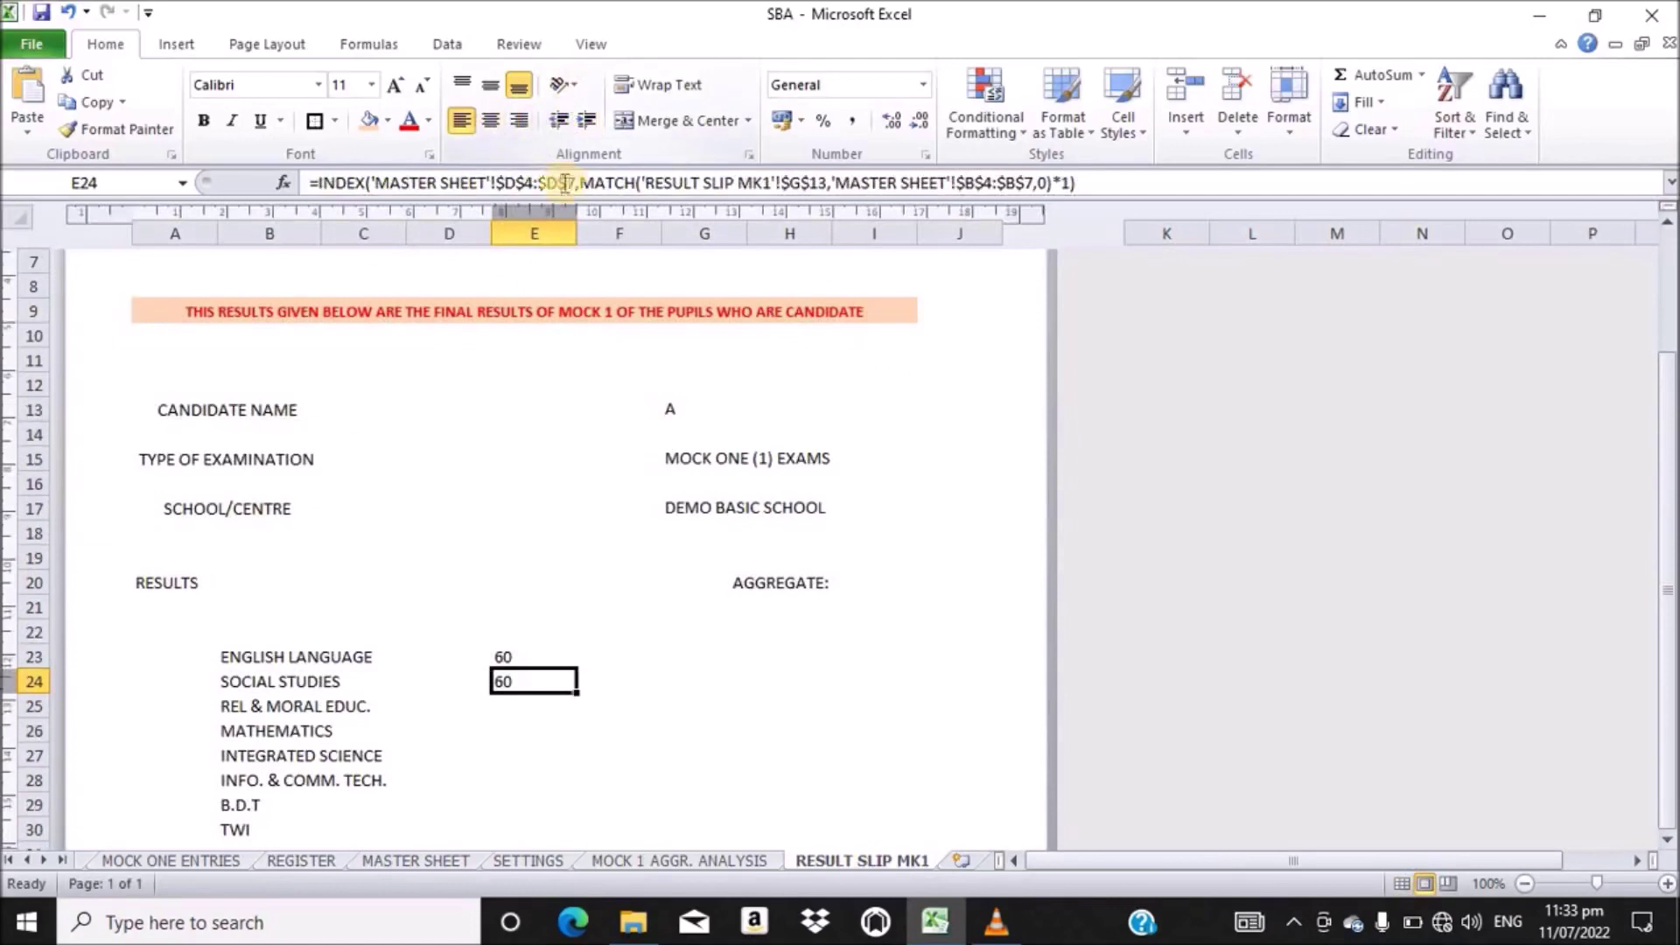
pyautogui.click(520, 183)
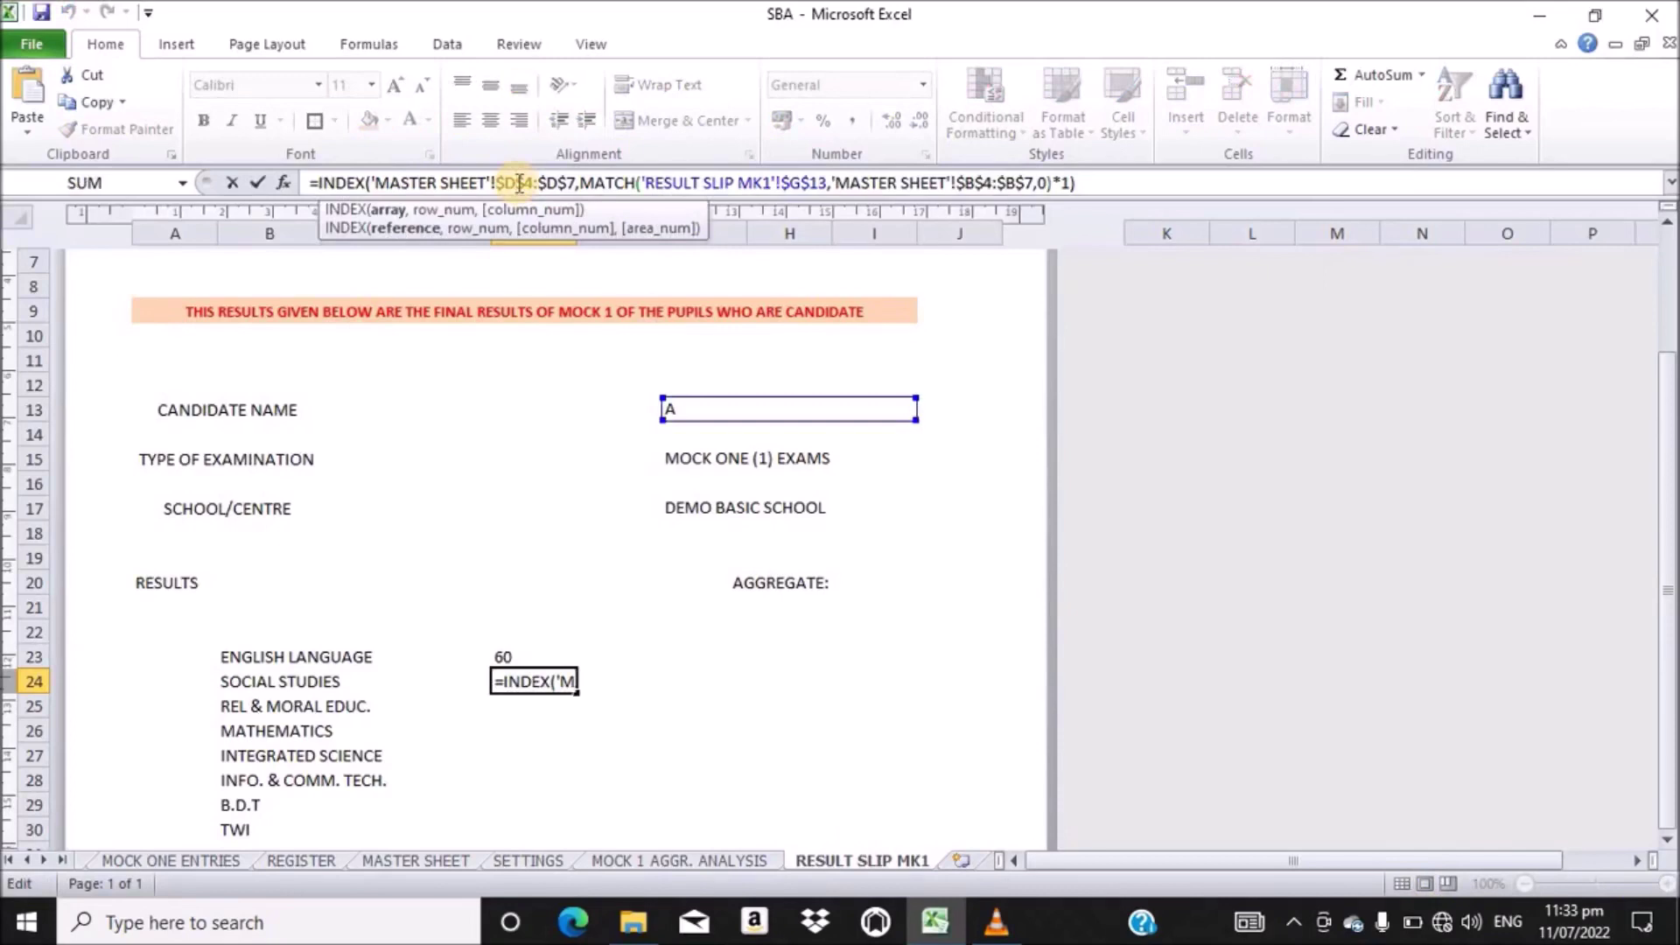
pyautogui.press('BackSpace')
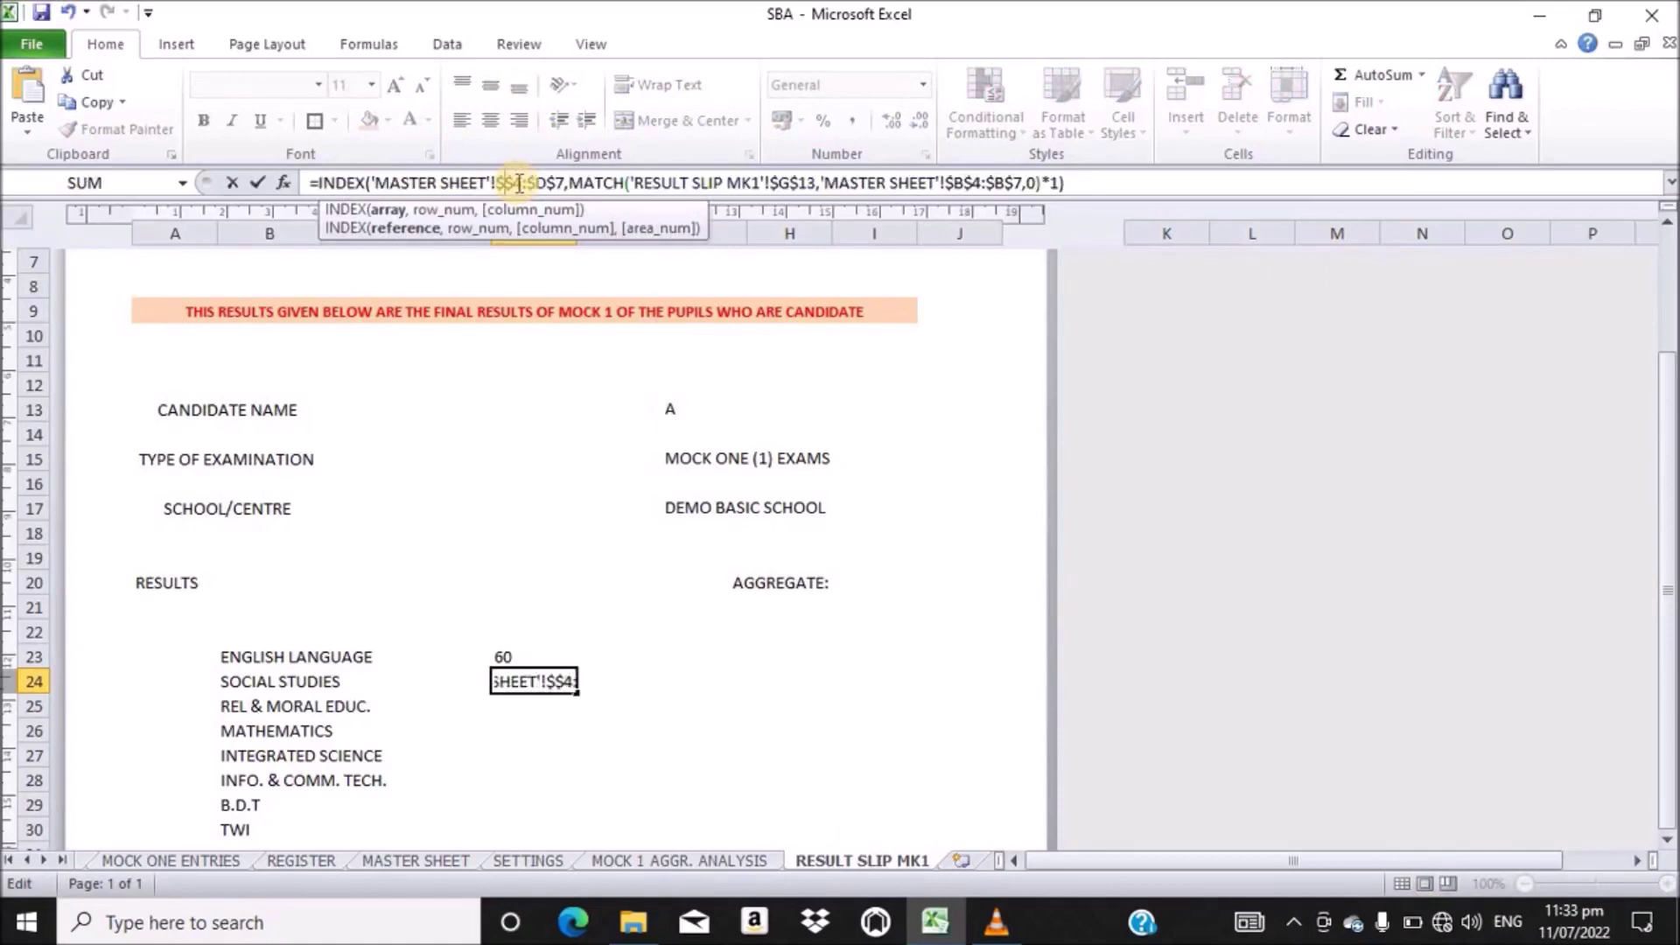
pyautogui.write('M')
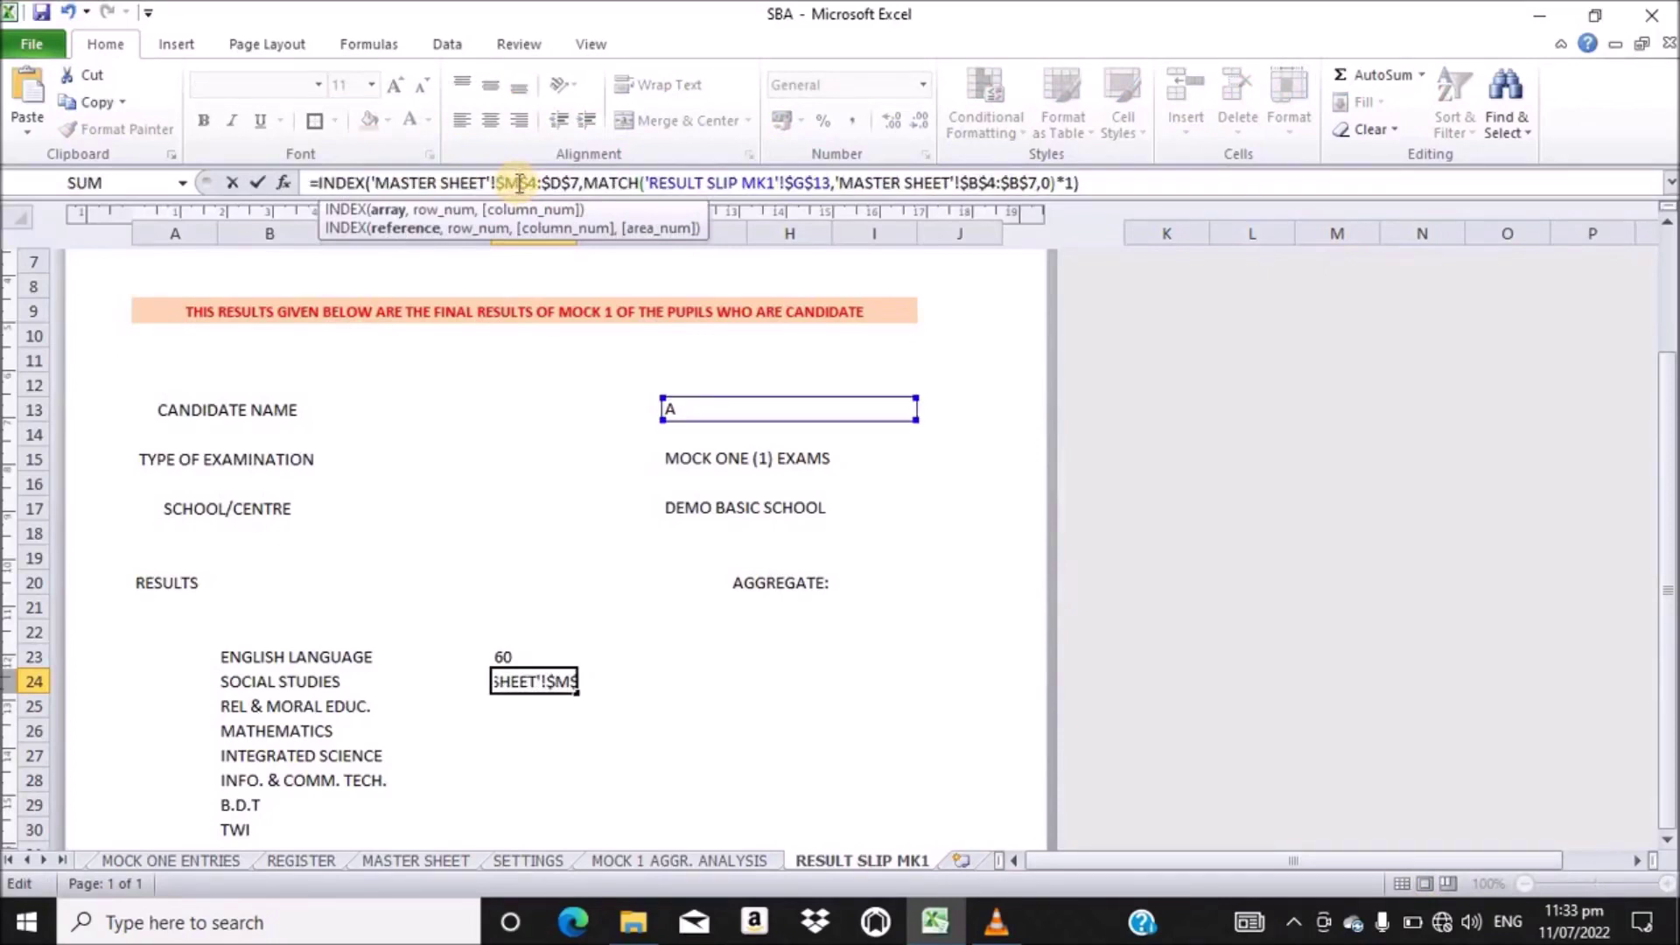
pyautogui.click(565, 182)
pyautogui.press('BackSpace')
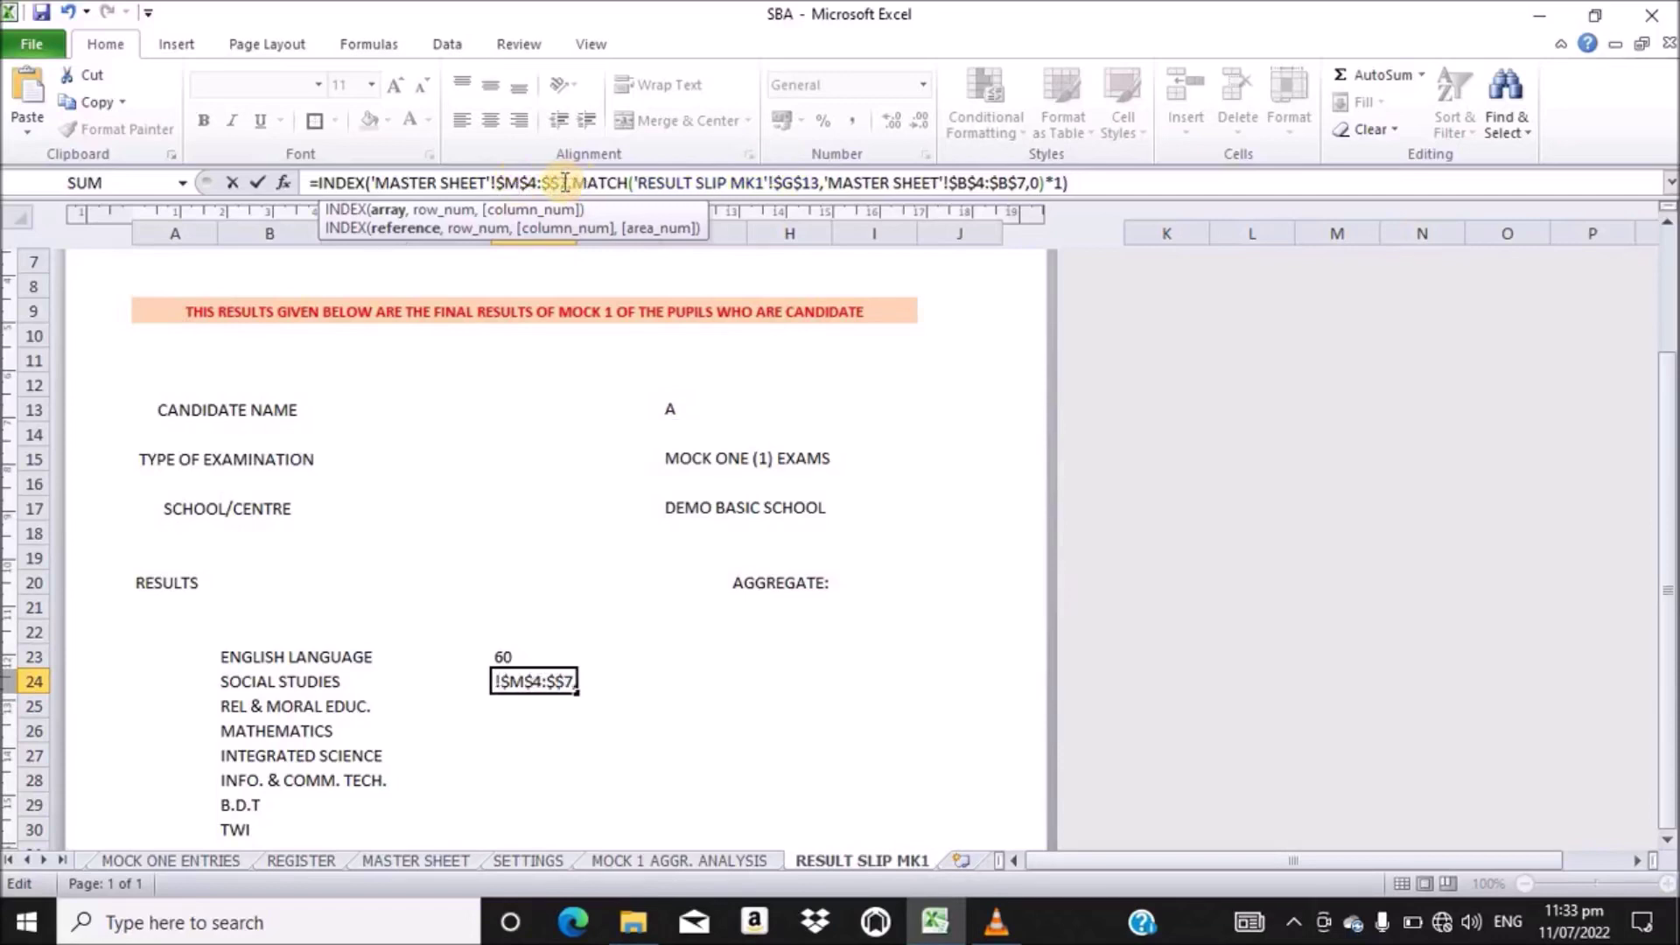
pyautogui.write('M')
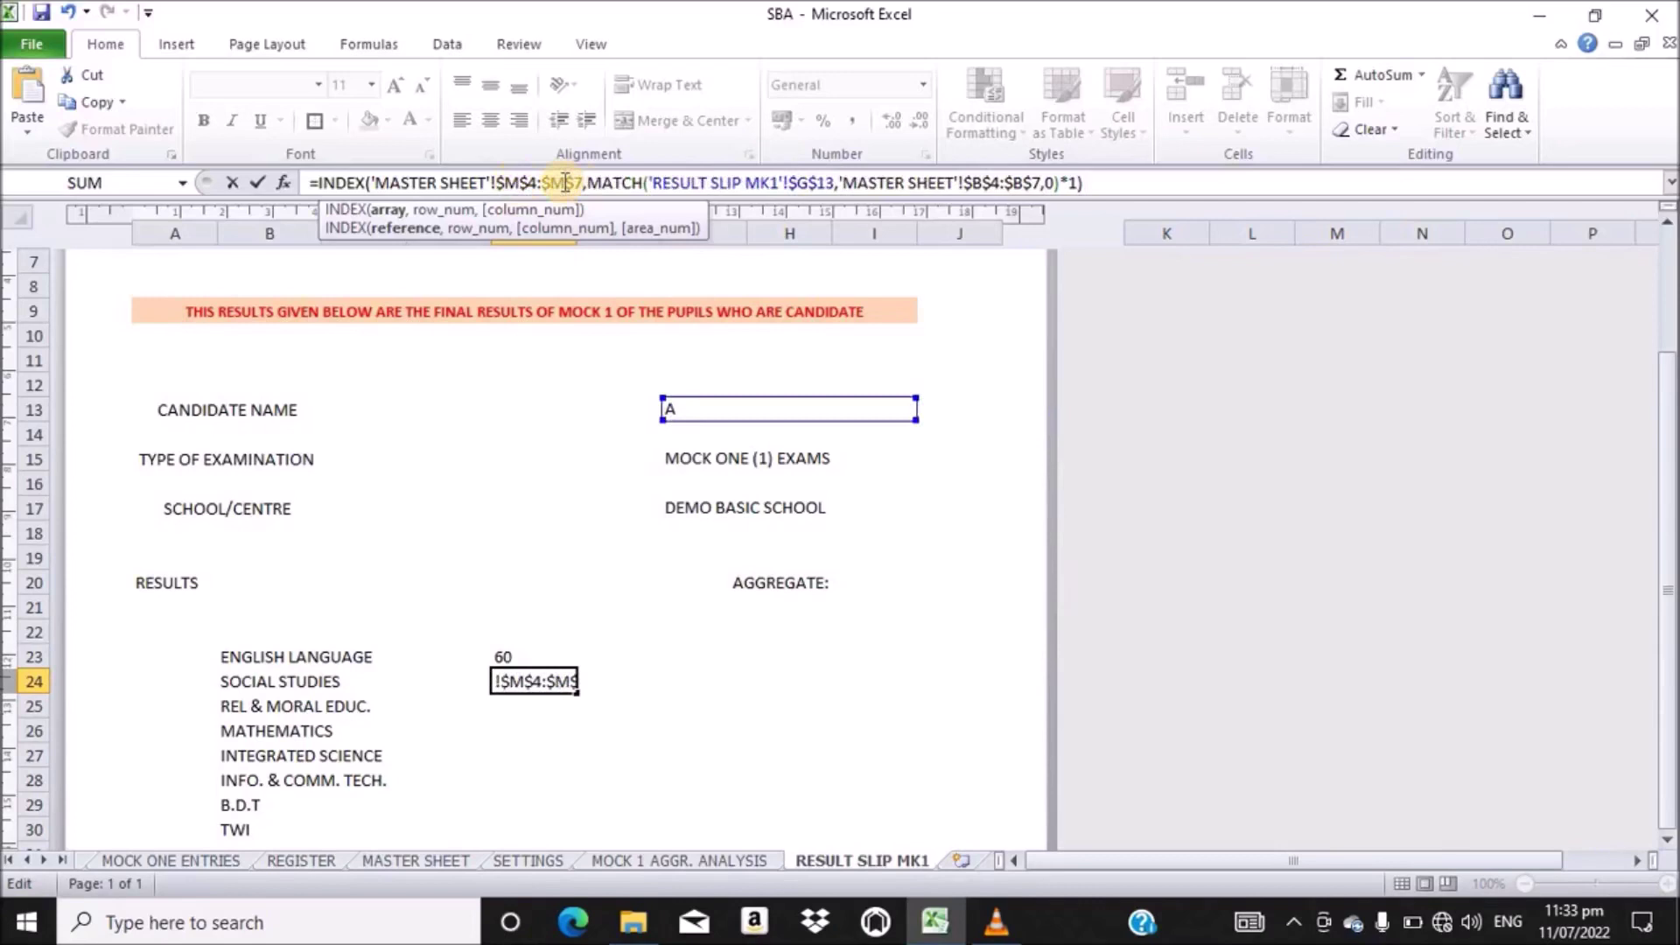
pyautogui.press('Return')
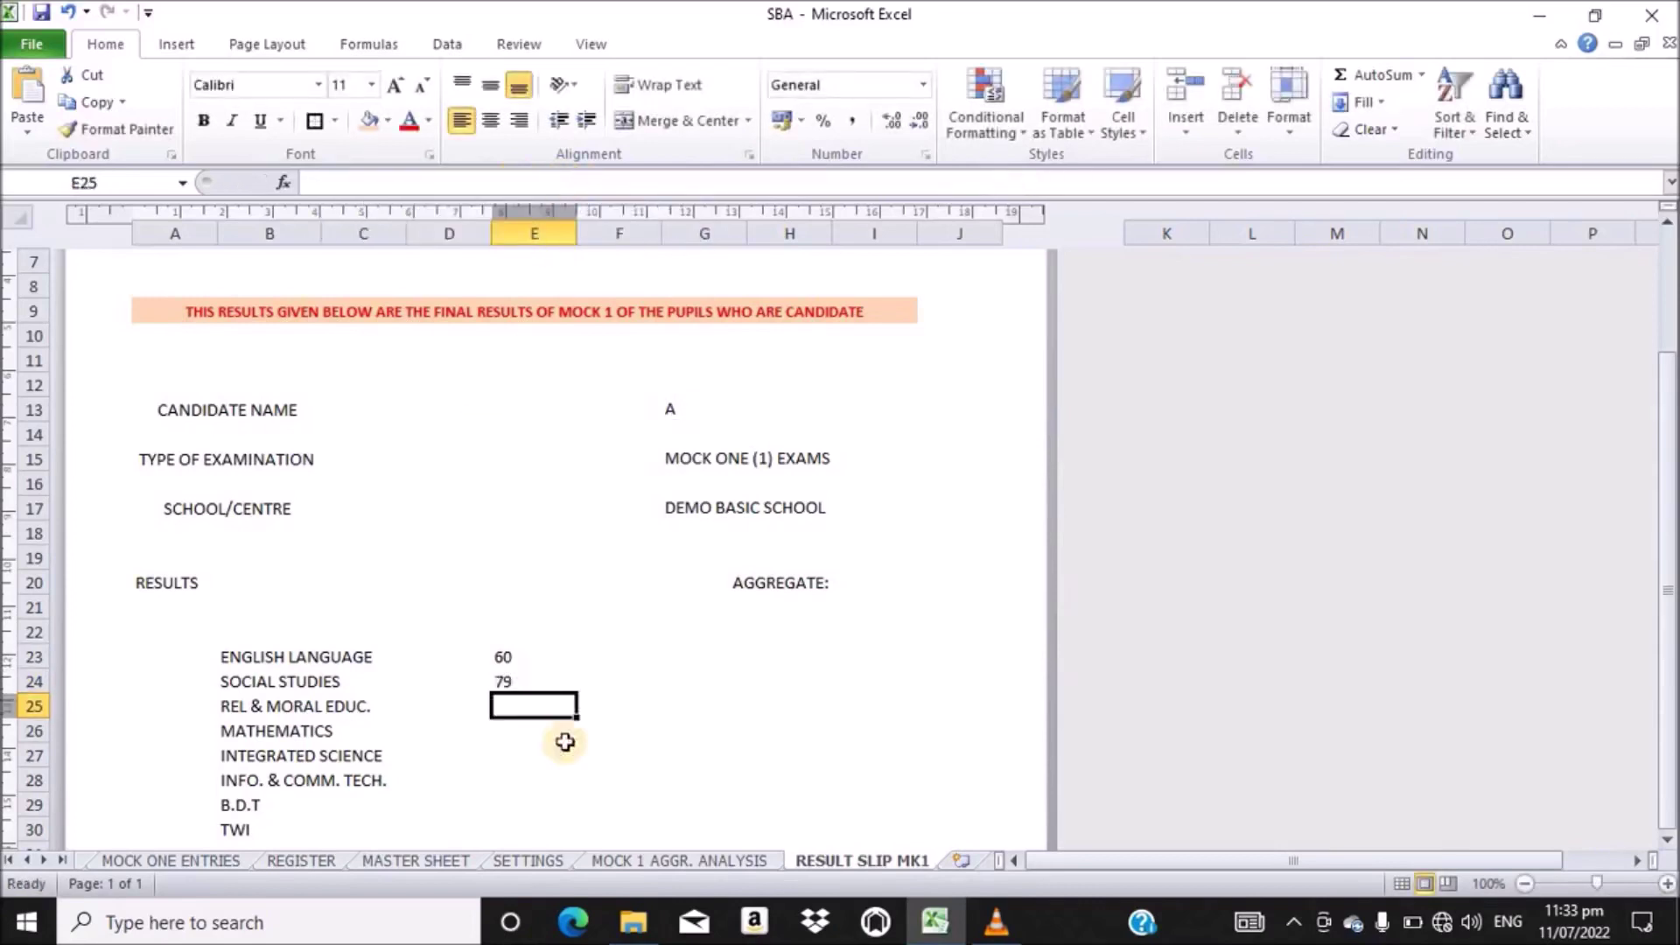
# - Paste the copied INDEX/MATCH formula into E25 for REL & MORAL EDUC. and point its INDEX array at the RME scores, 'MASTER SHEET'!$P$4:$P$7
pyautogui.click(506, 183)
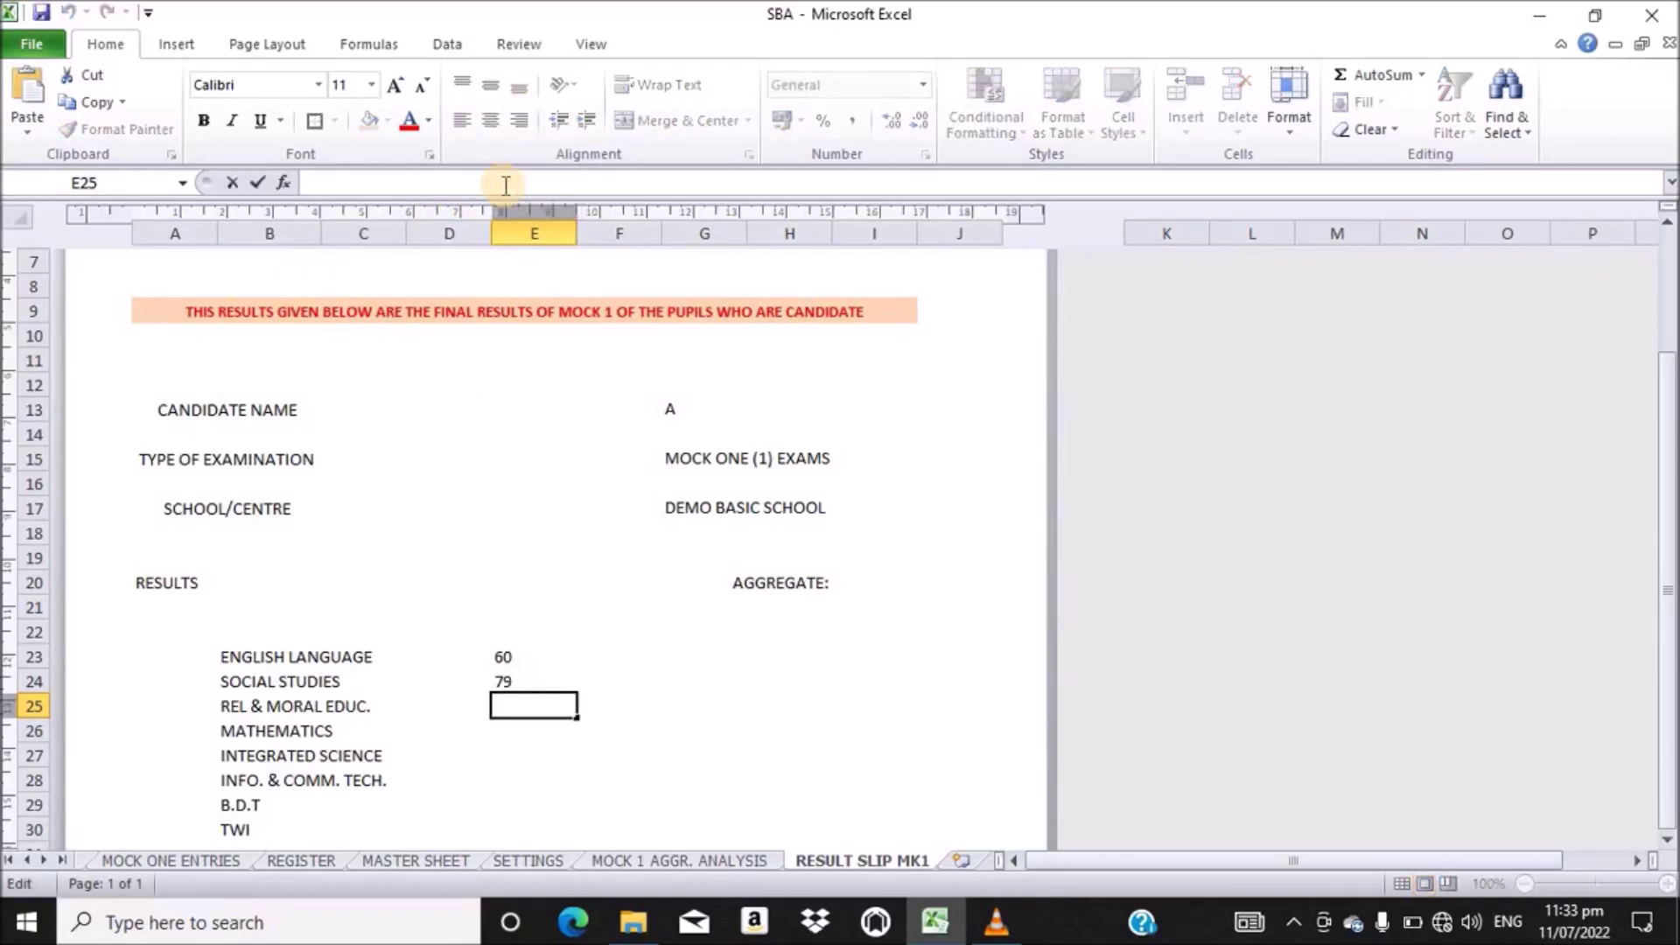
pyautogui.hotkey('ctrl', 'v')
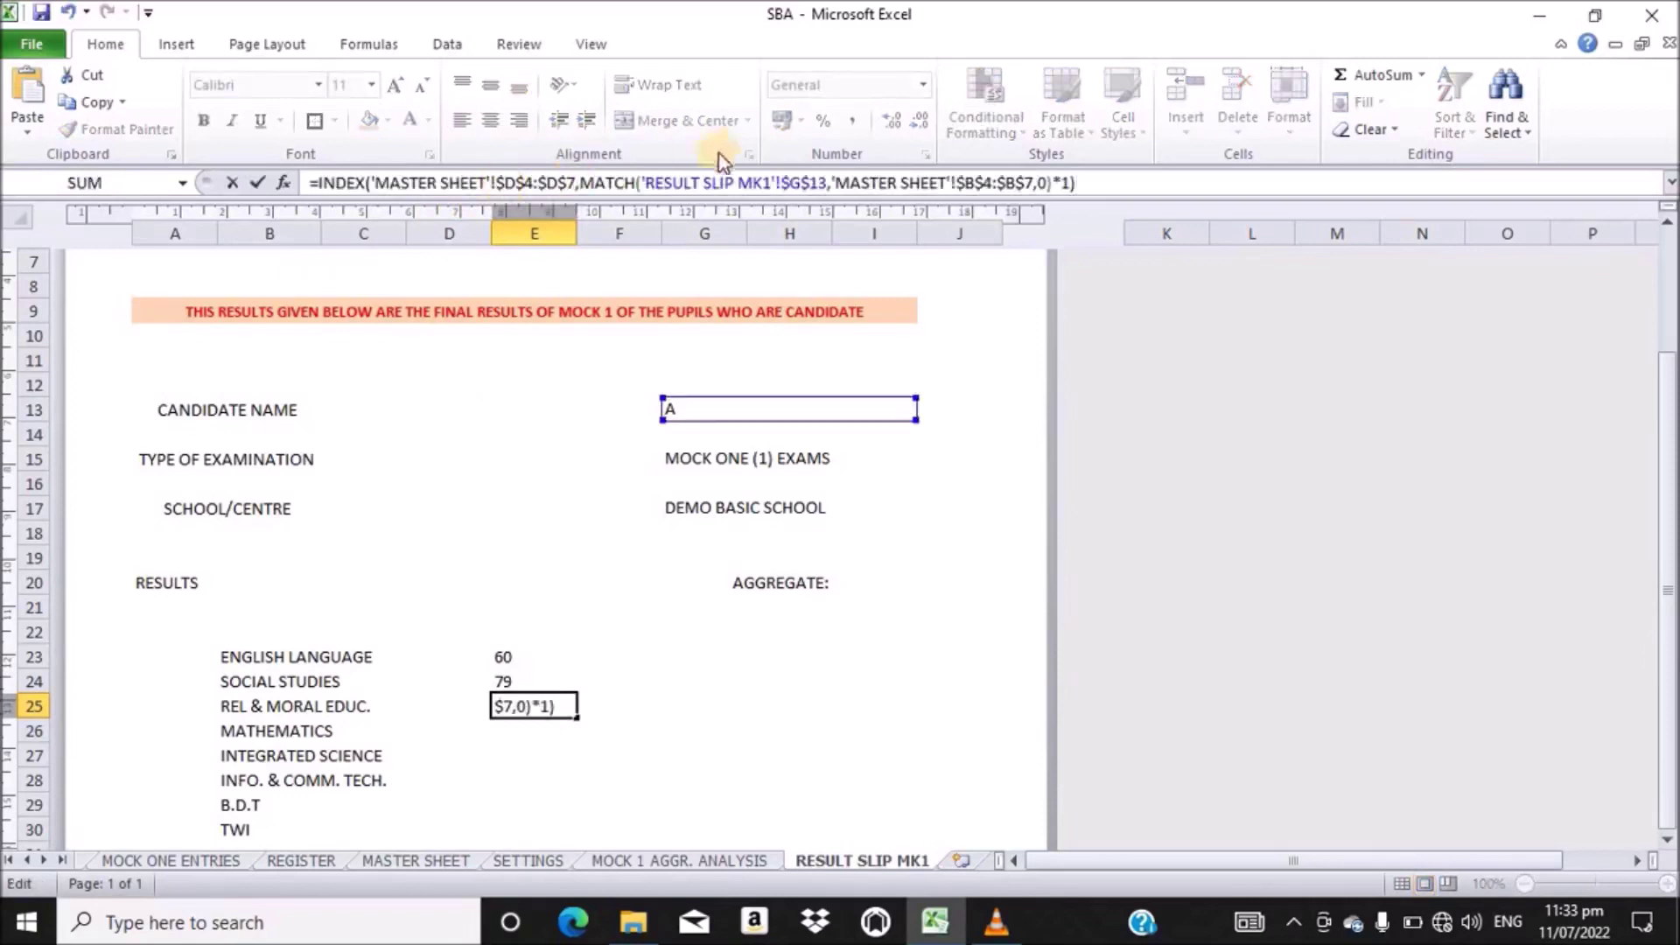
pyautogui.click(416, 861)
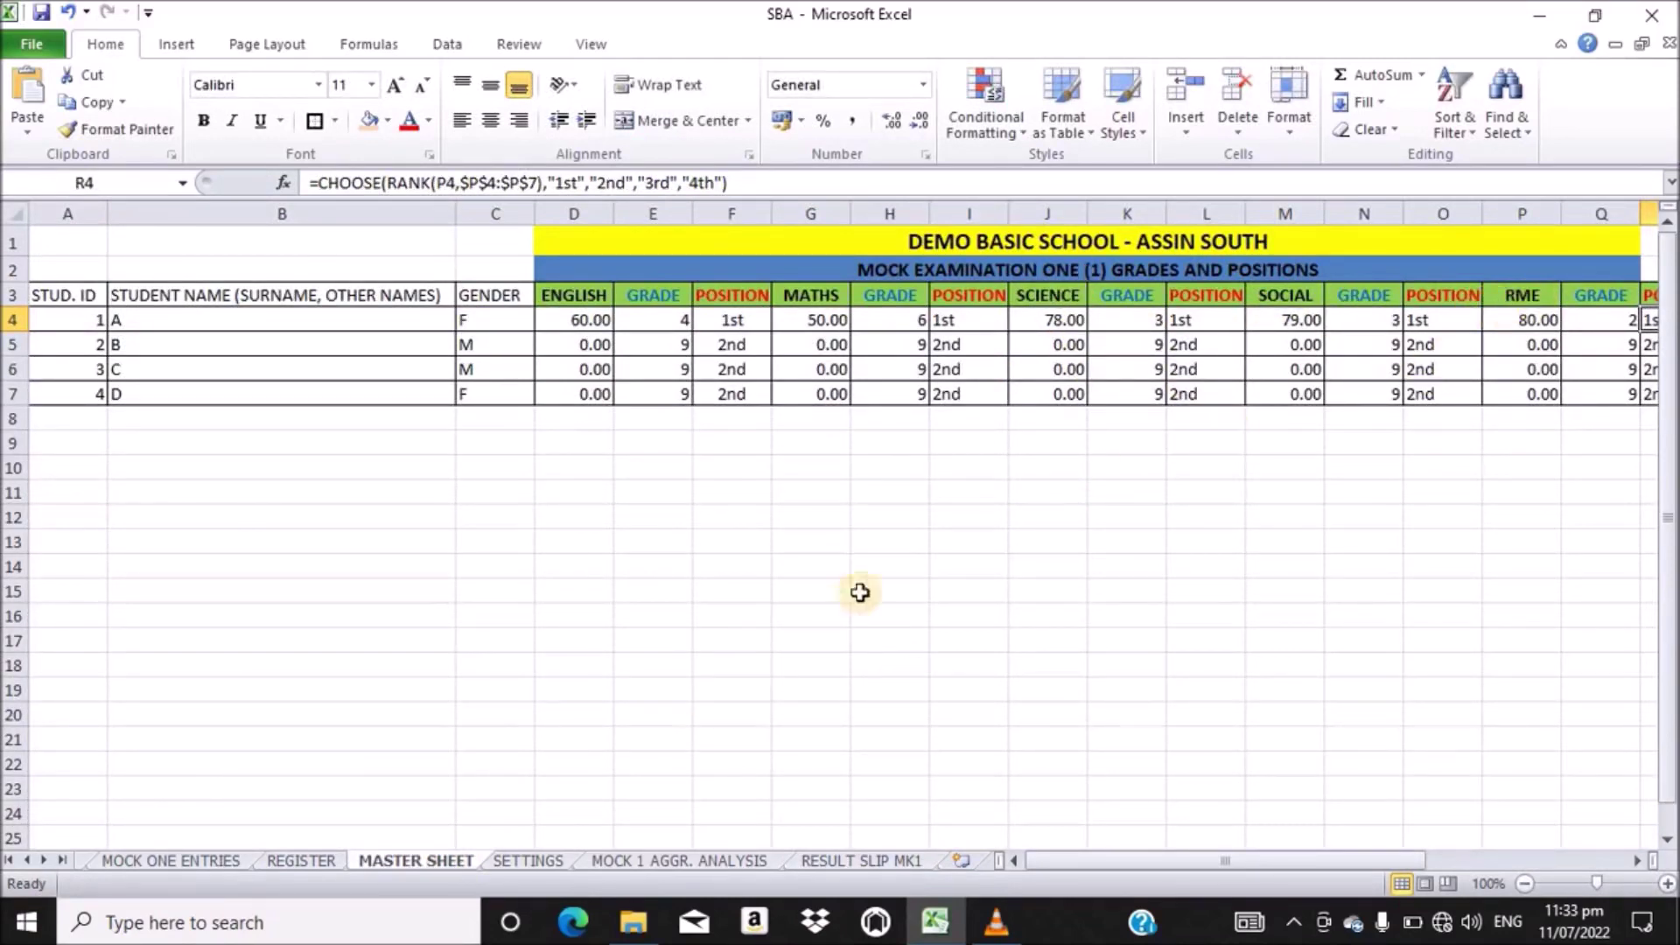
pyautogui.click(841, 862)
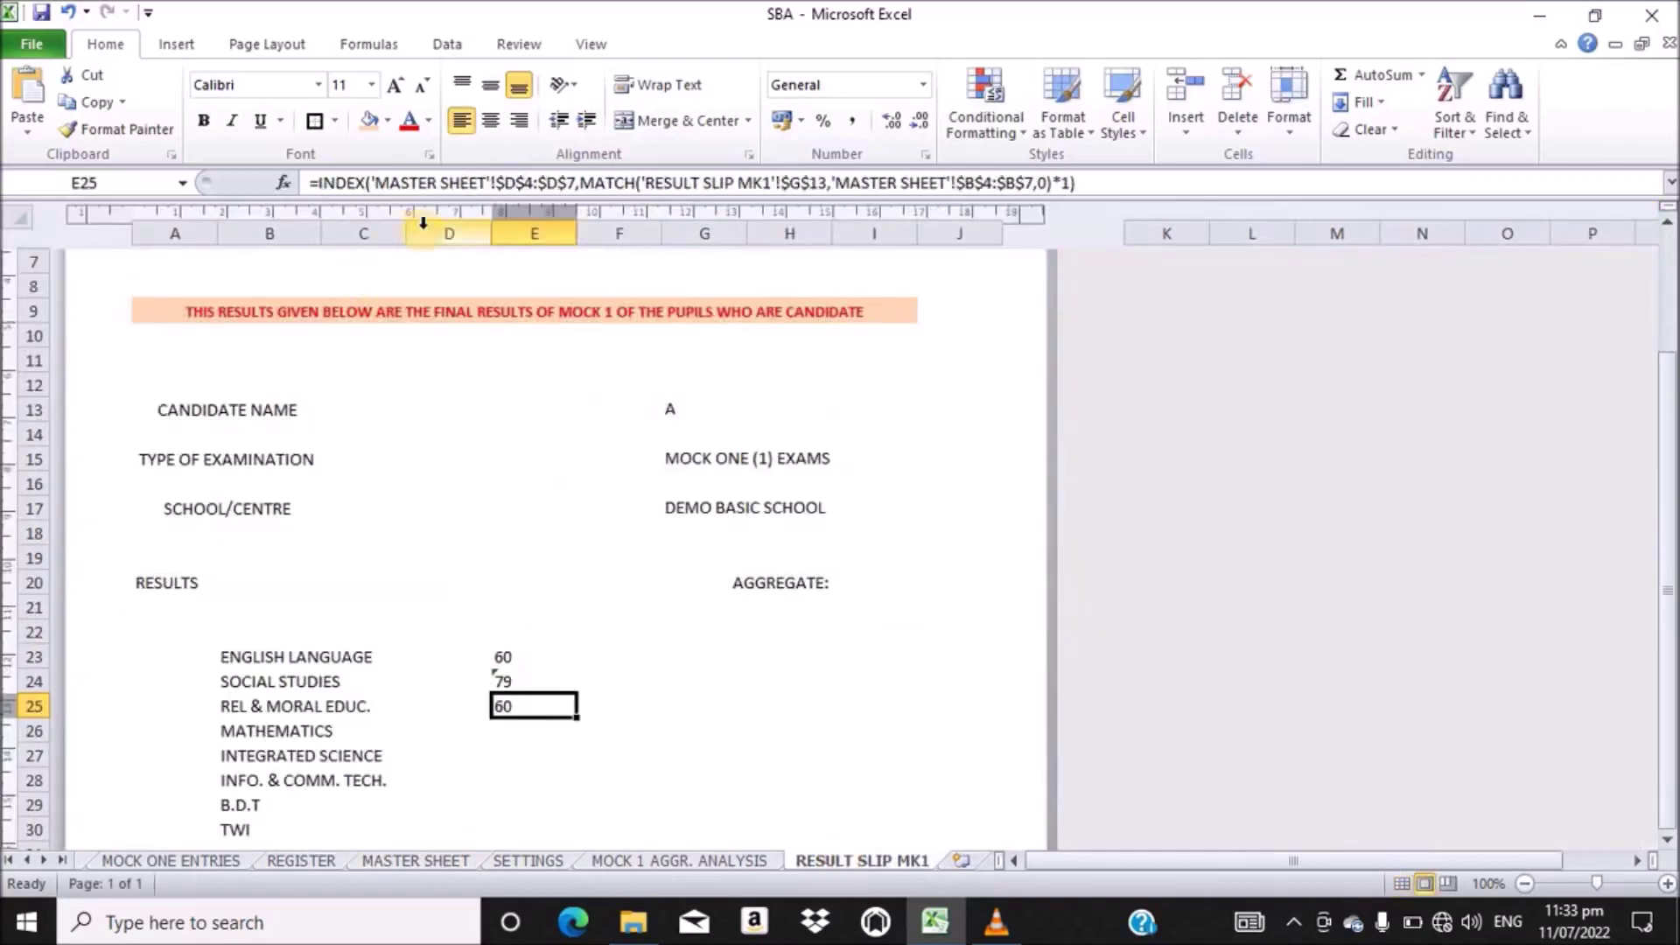
pyautogui.click(521, 182)
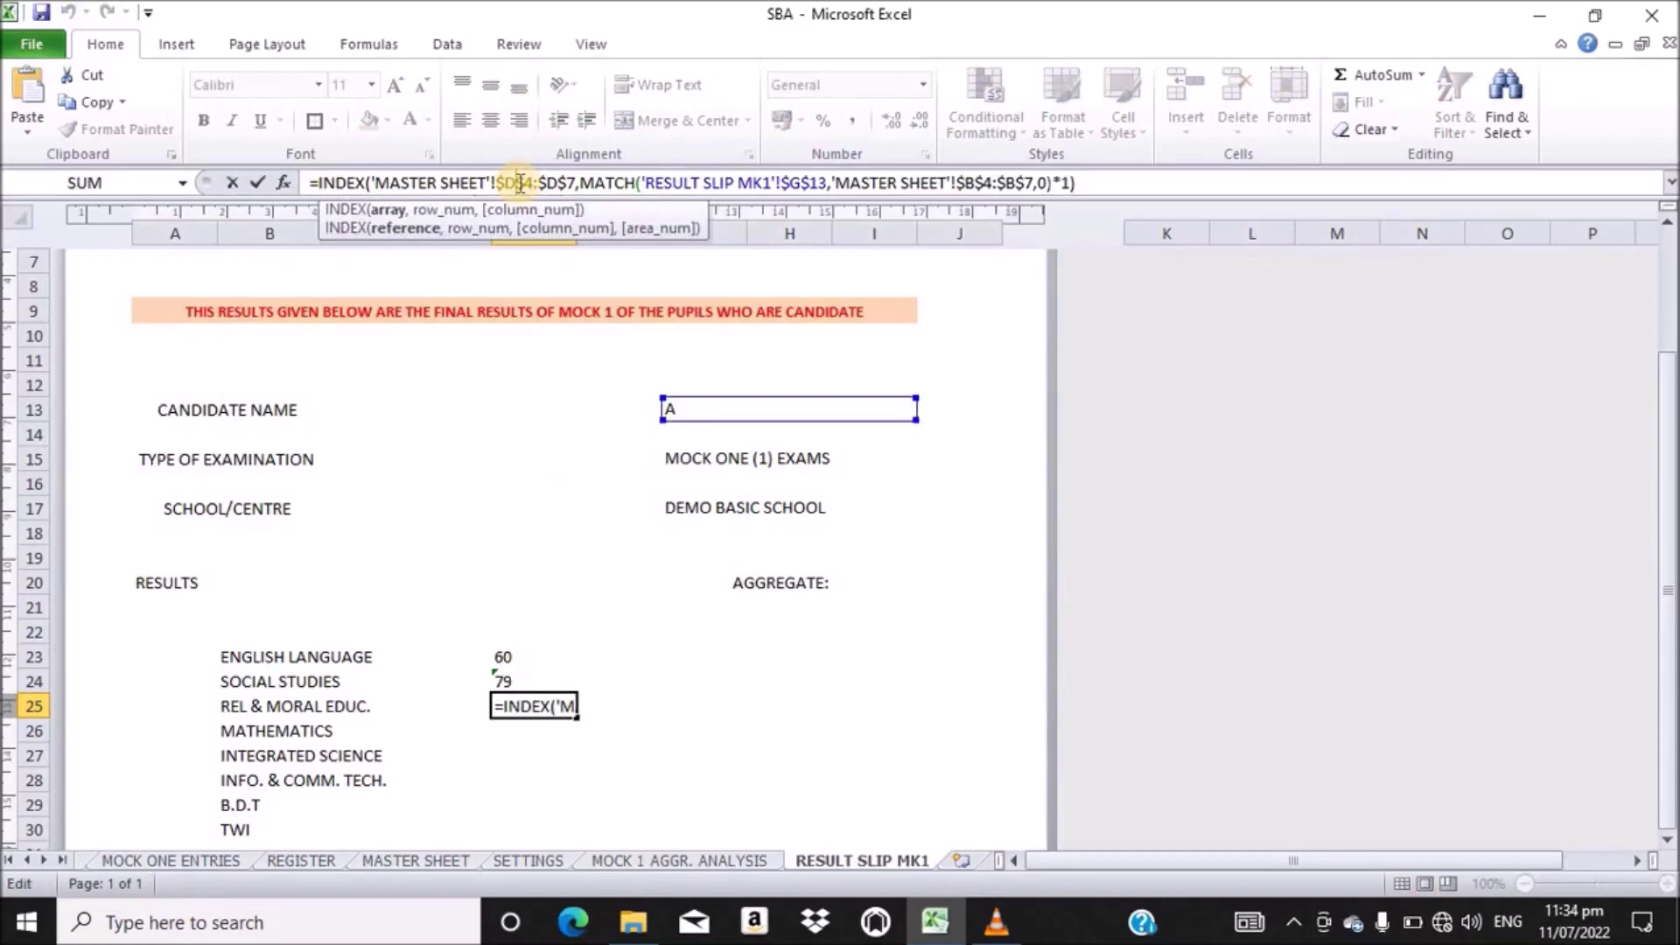
pyautogui.press('BackSpace')
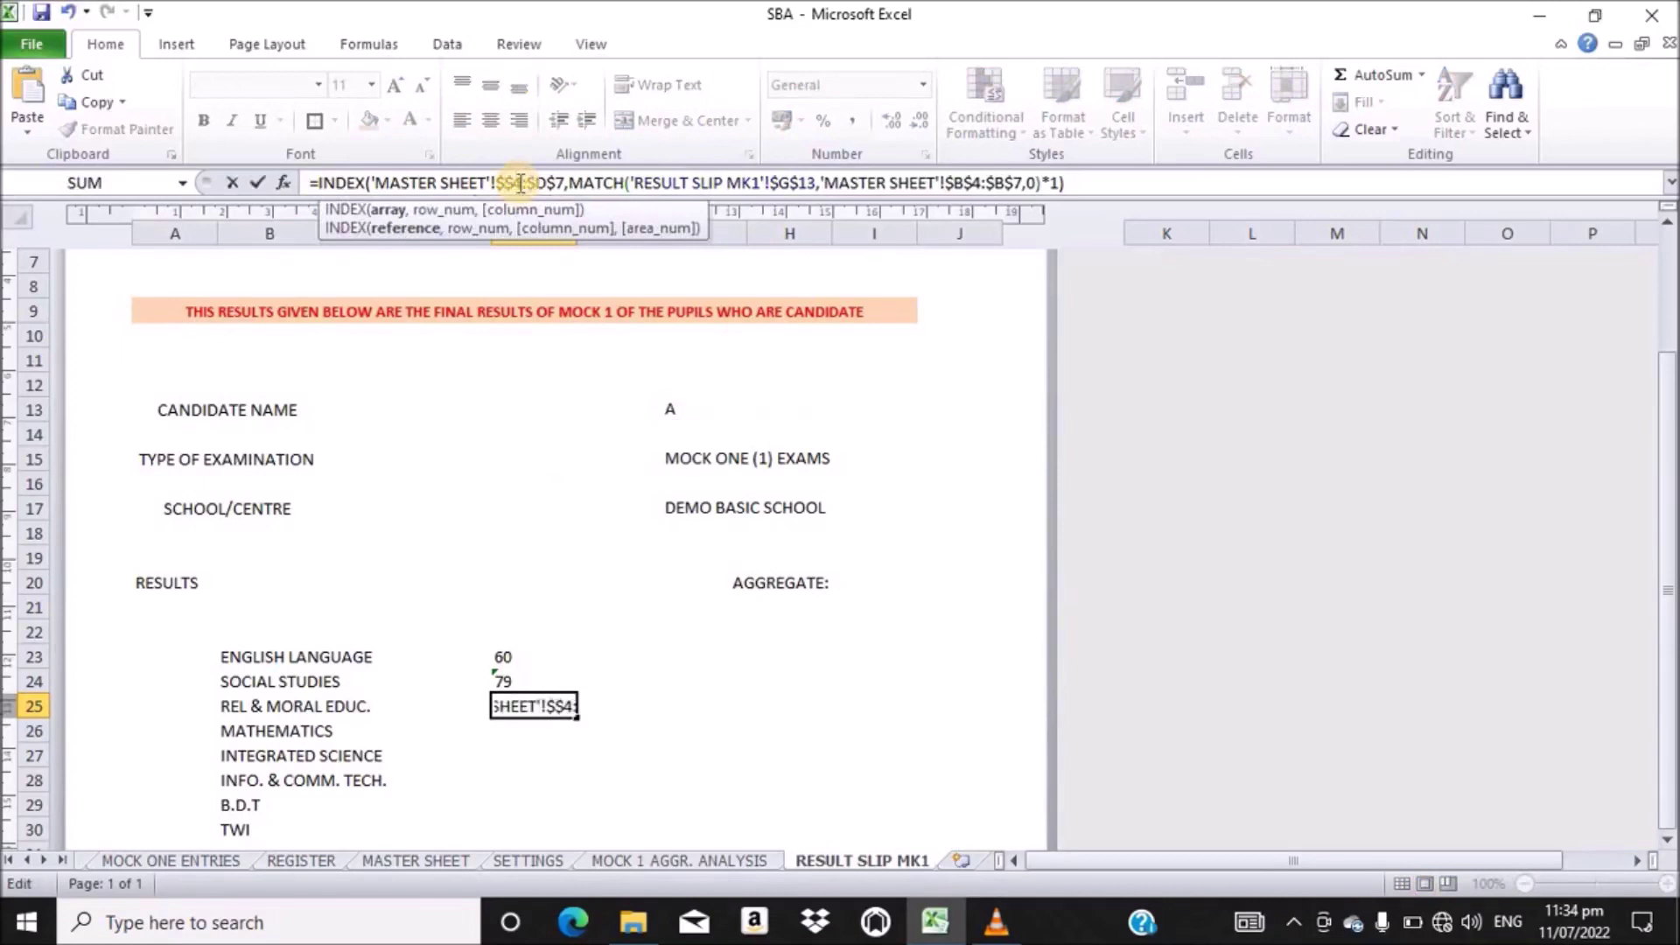
pyautogui.write('P')
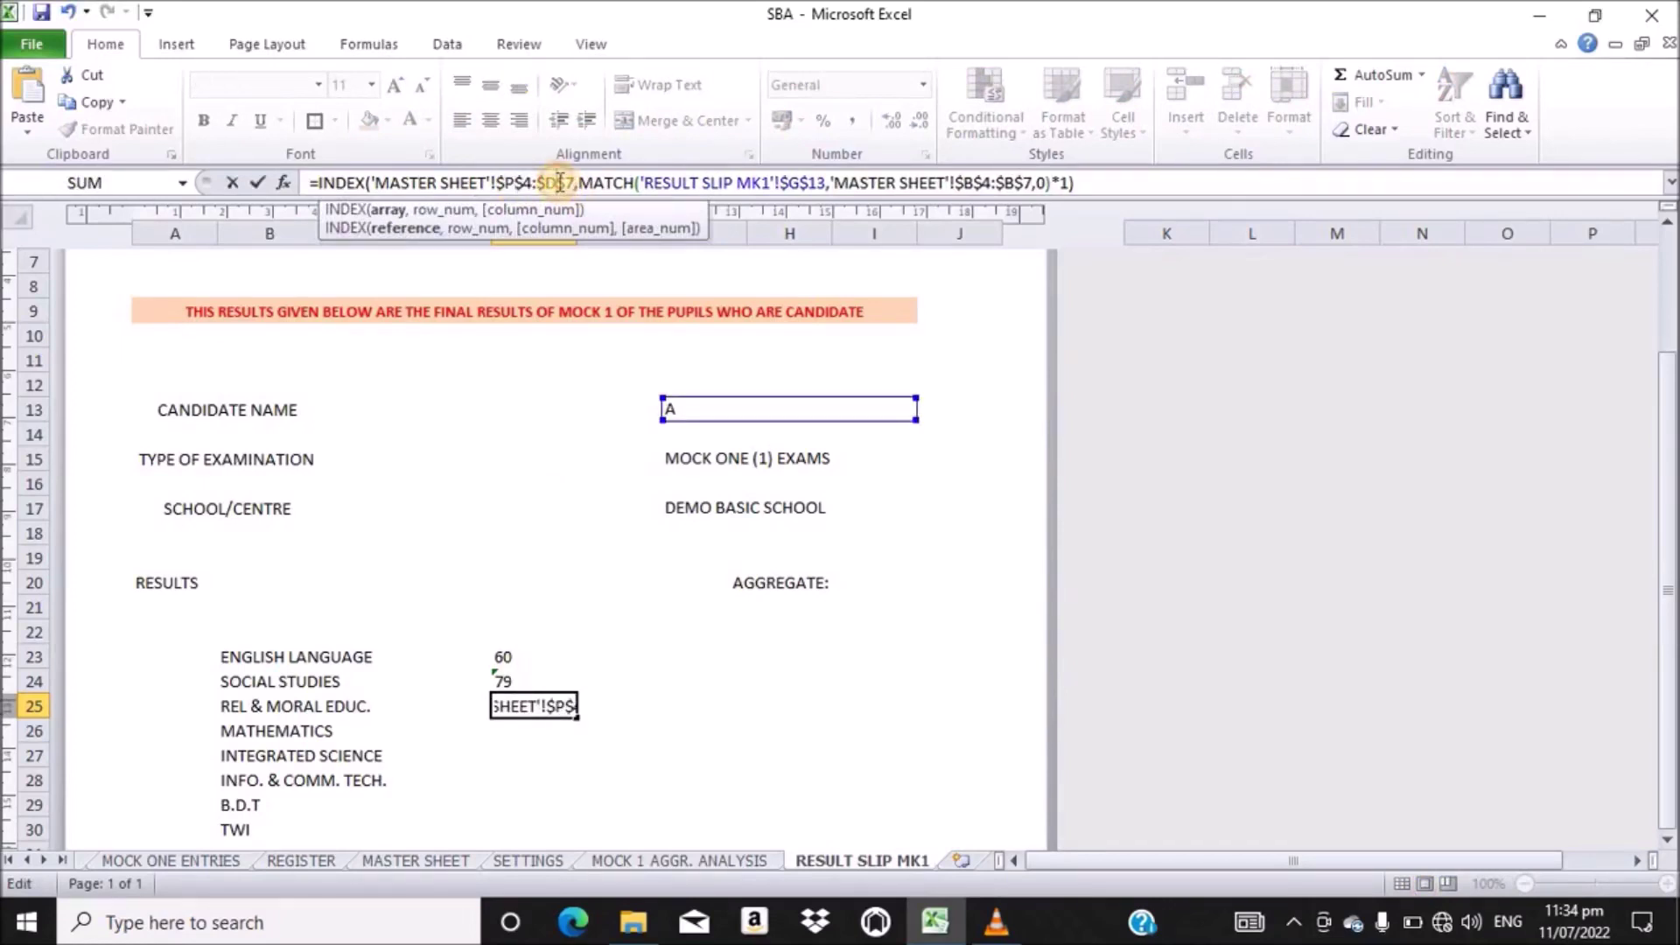
pyautogui.press('BackSpace')
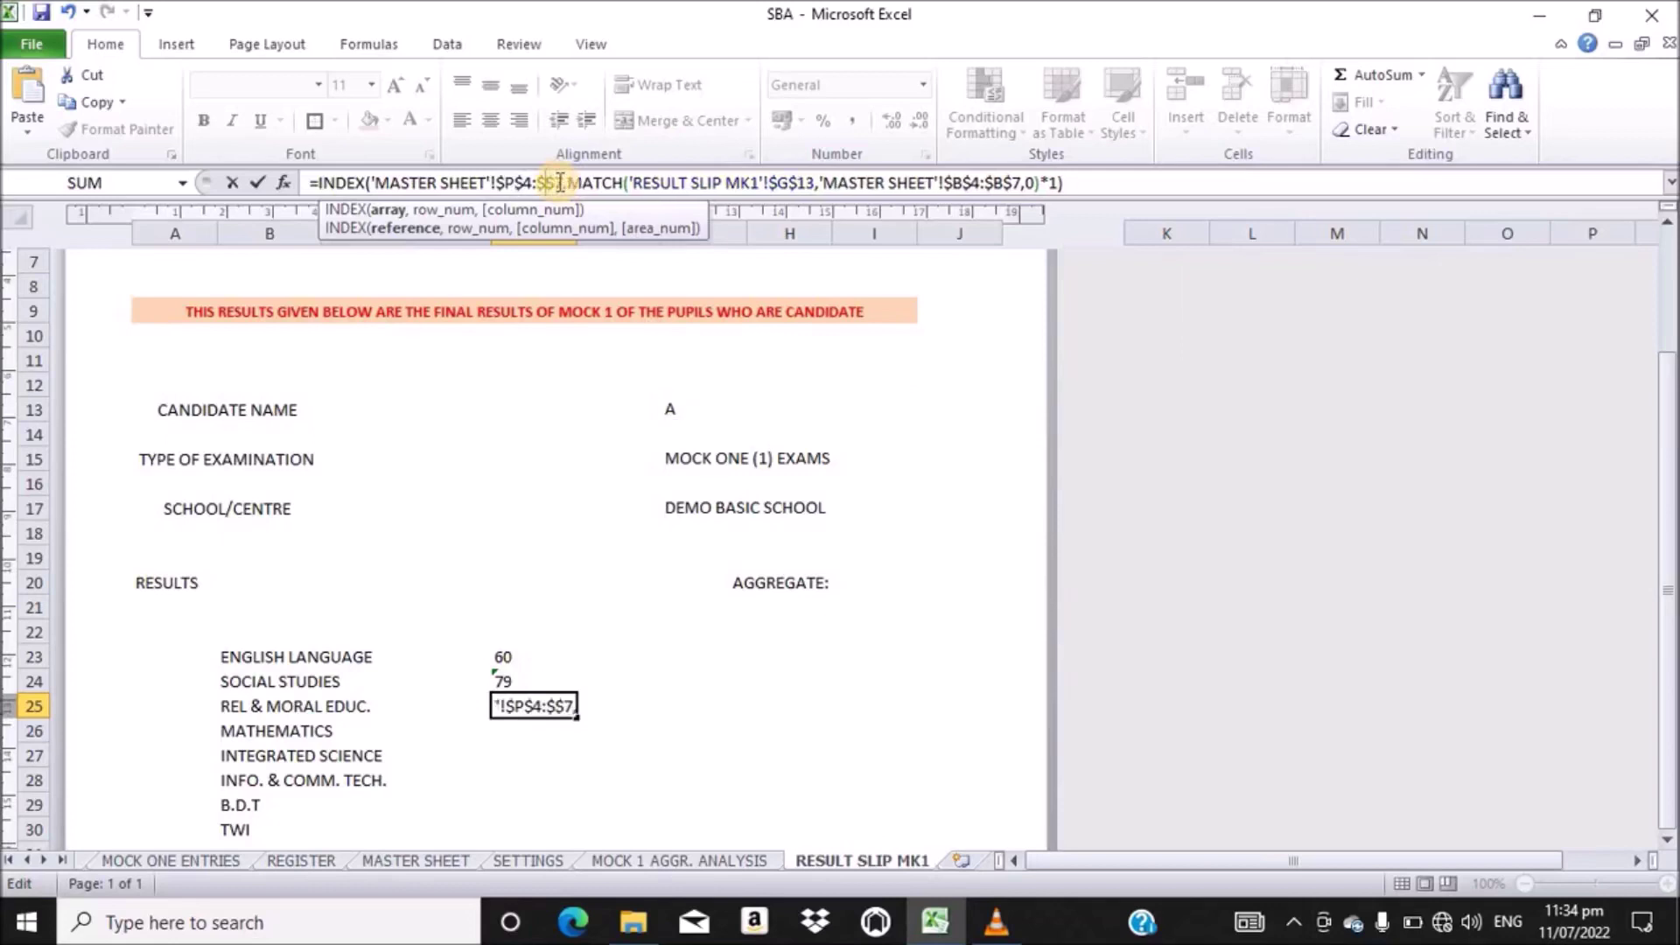
pyautogui.write('P')
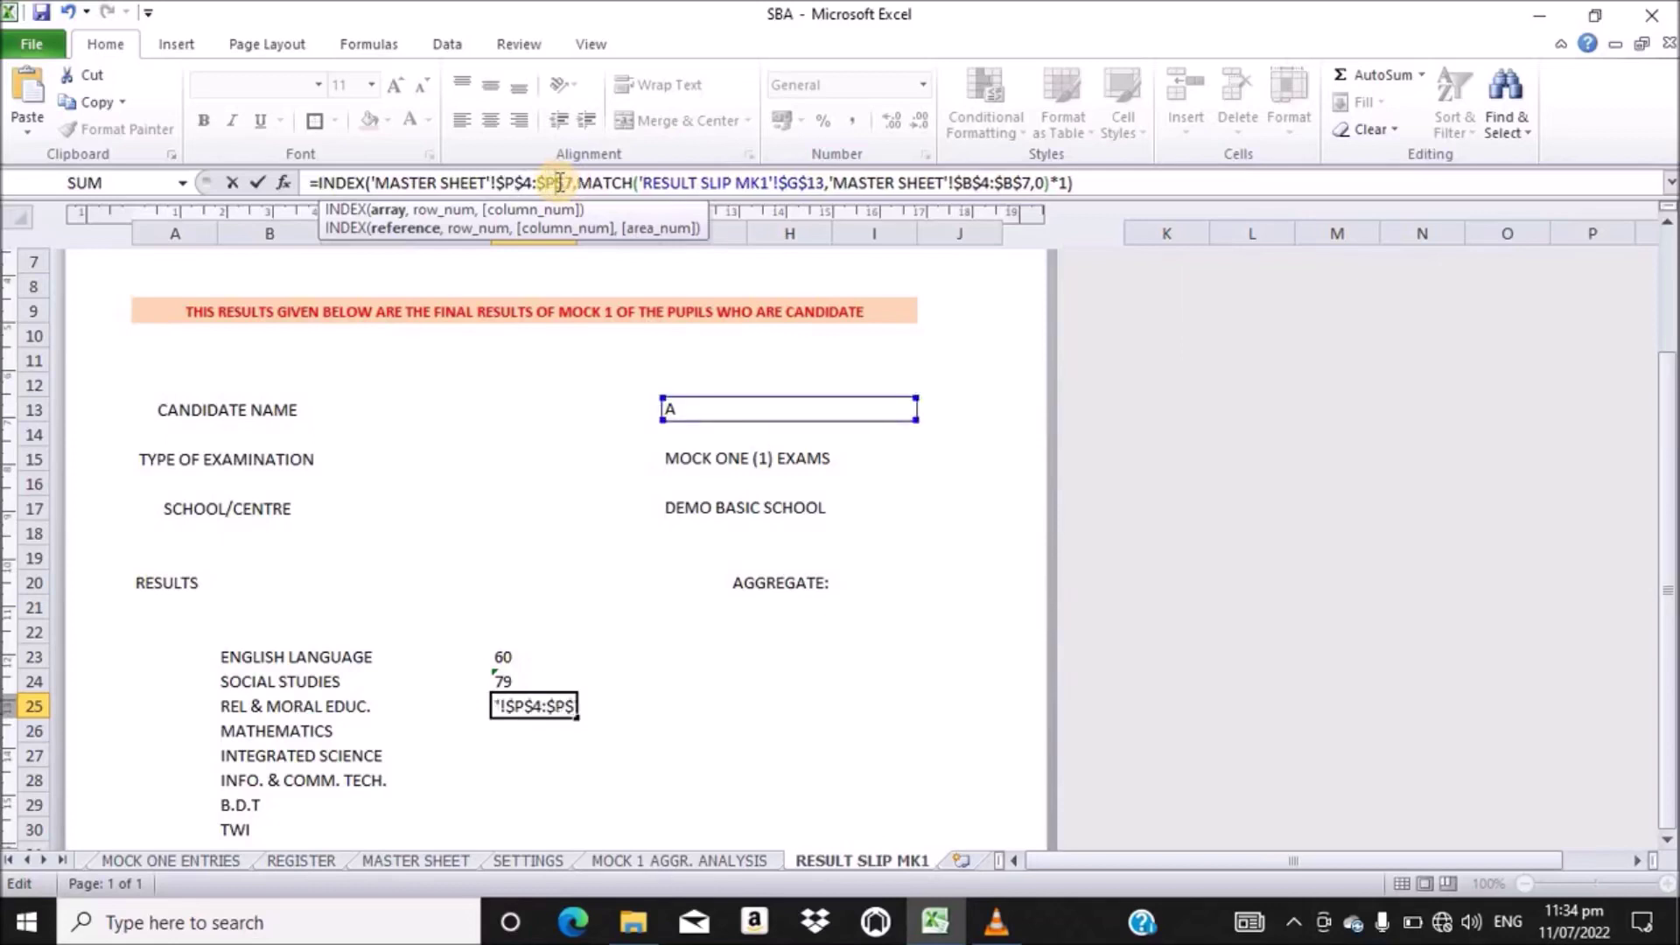
pyautogui.press('Return')
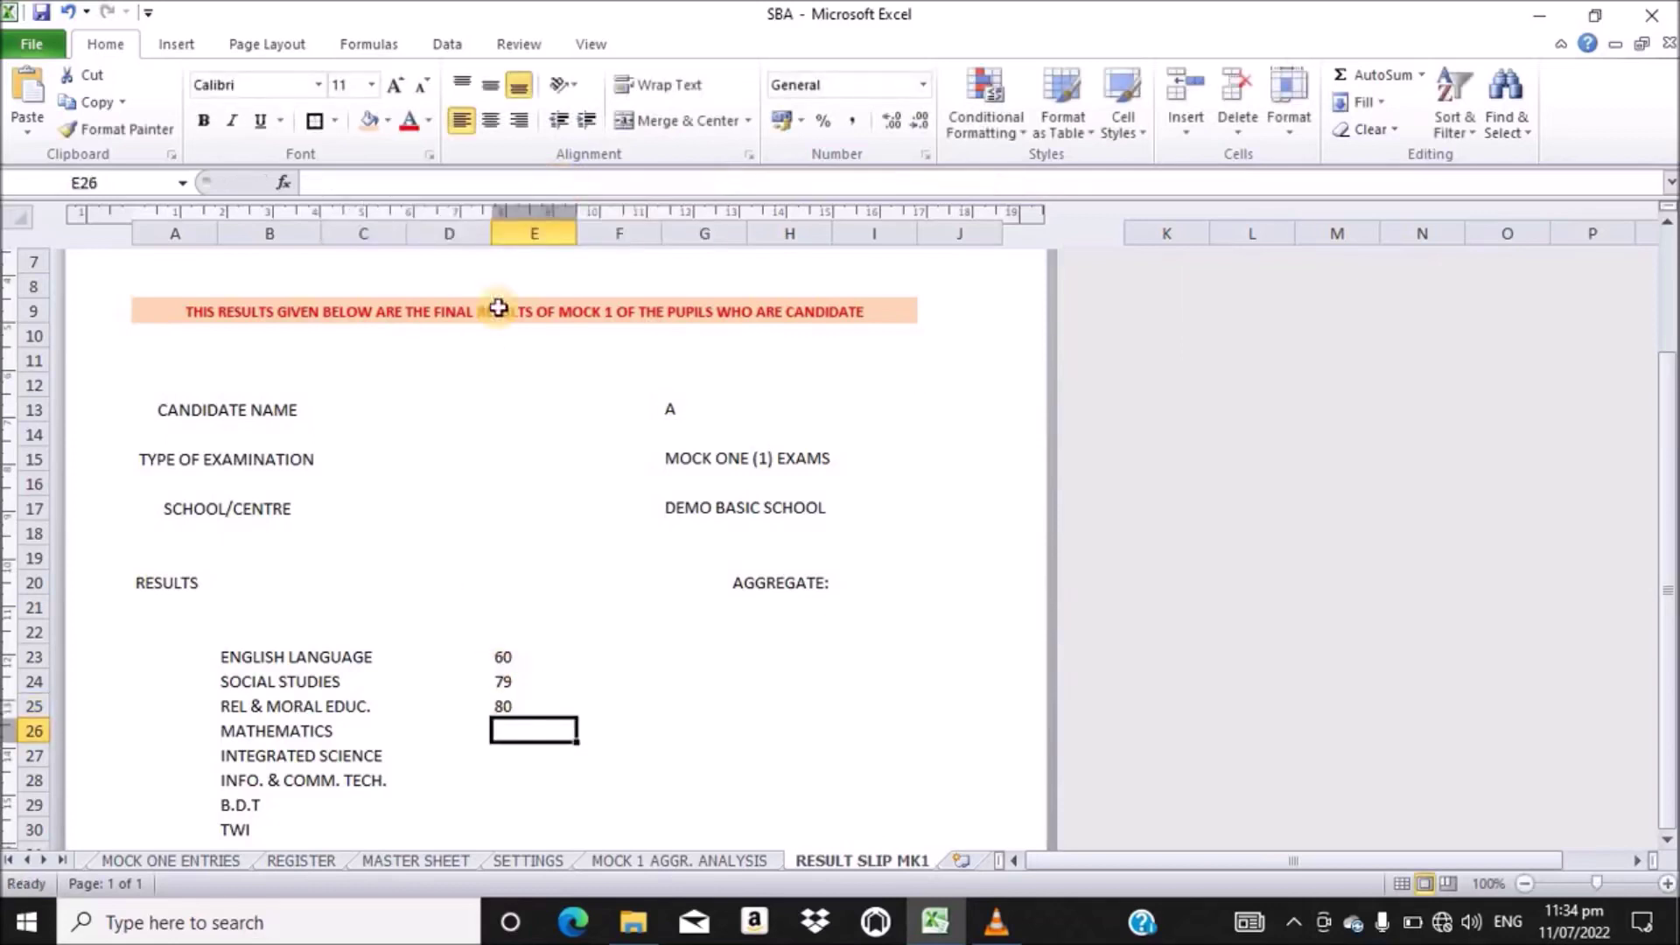
# - Reuse the copied INDEX/MATCH formula in E26 for MATHEMATICS, changing its INDEX array to the MATHS scores in 'MASTER SHEET'!$G$4:$G$7
pyautogui.click(482, 178)
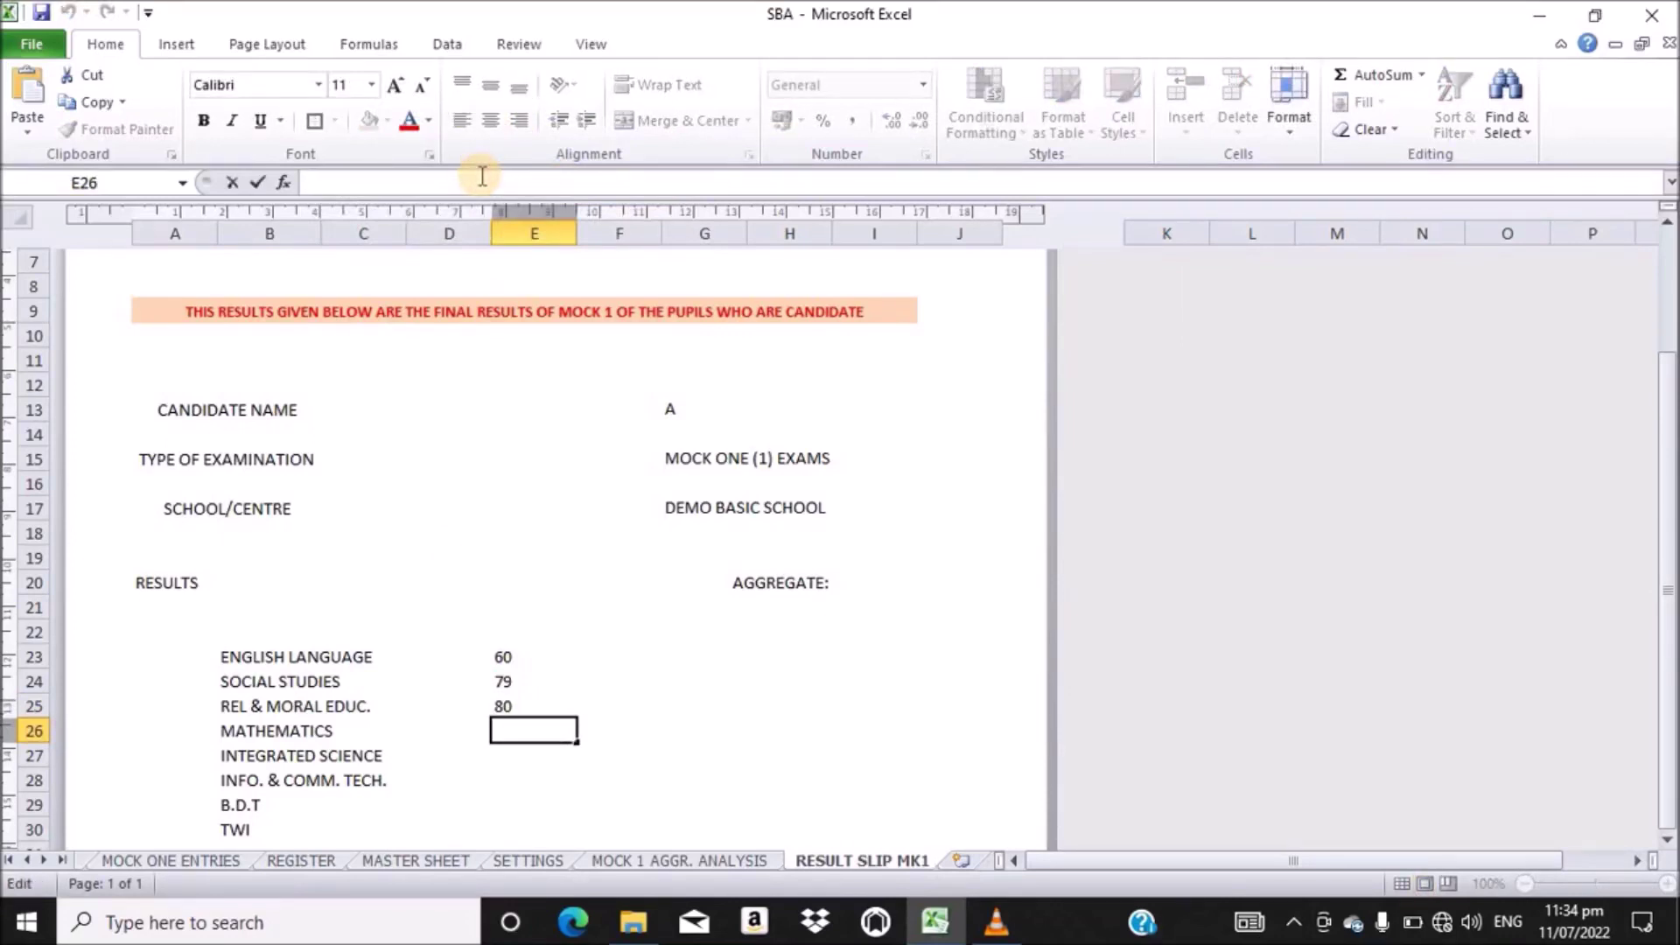
pyautogui.write("=INDEX('MASTER SHEET'!$D$4:$D$7,MATCH('RESULT SLIP MK1'!$G$13,'MASTER SHEET'!$B$4:$B$7,0)*1)")
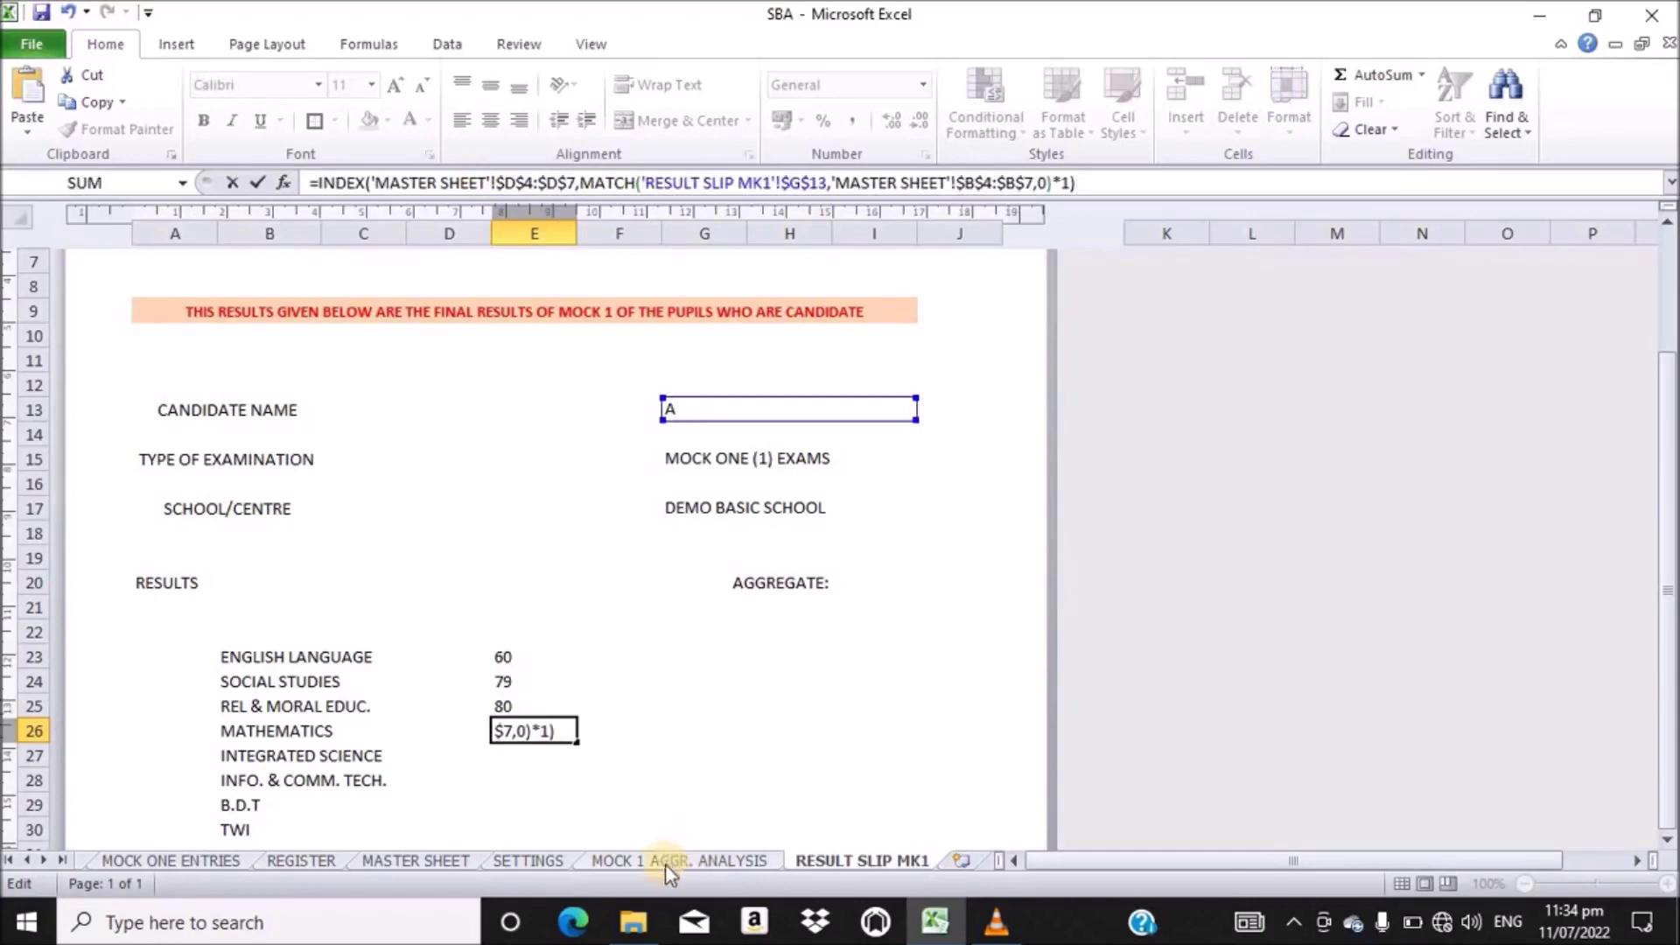
pyautogui.click(418, 861)
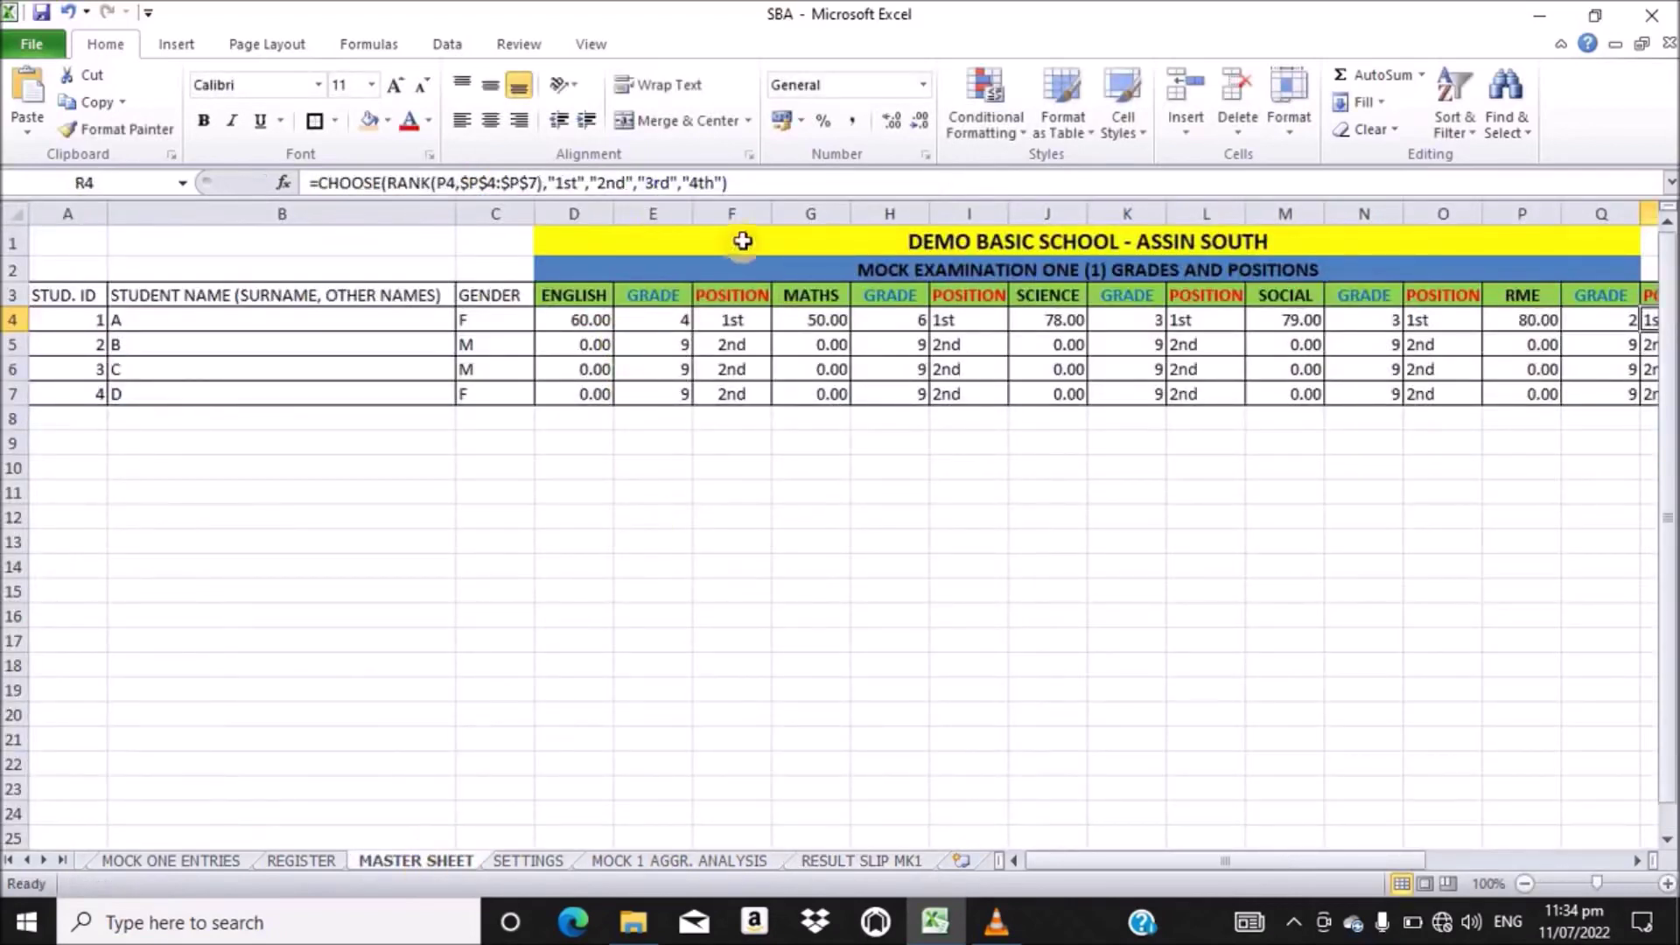
pyautogui.click(870, 864)
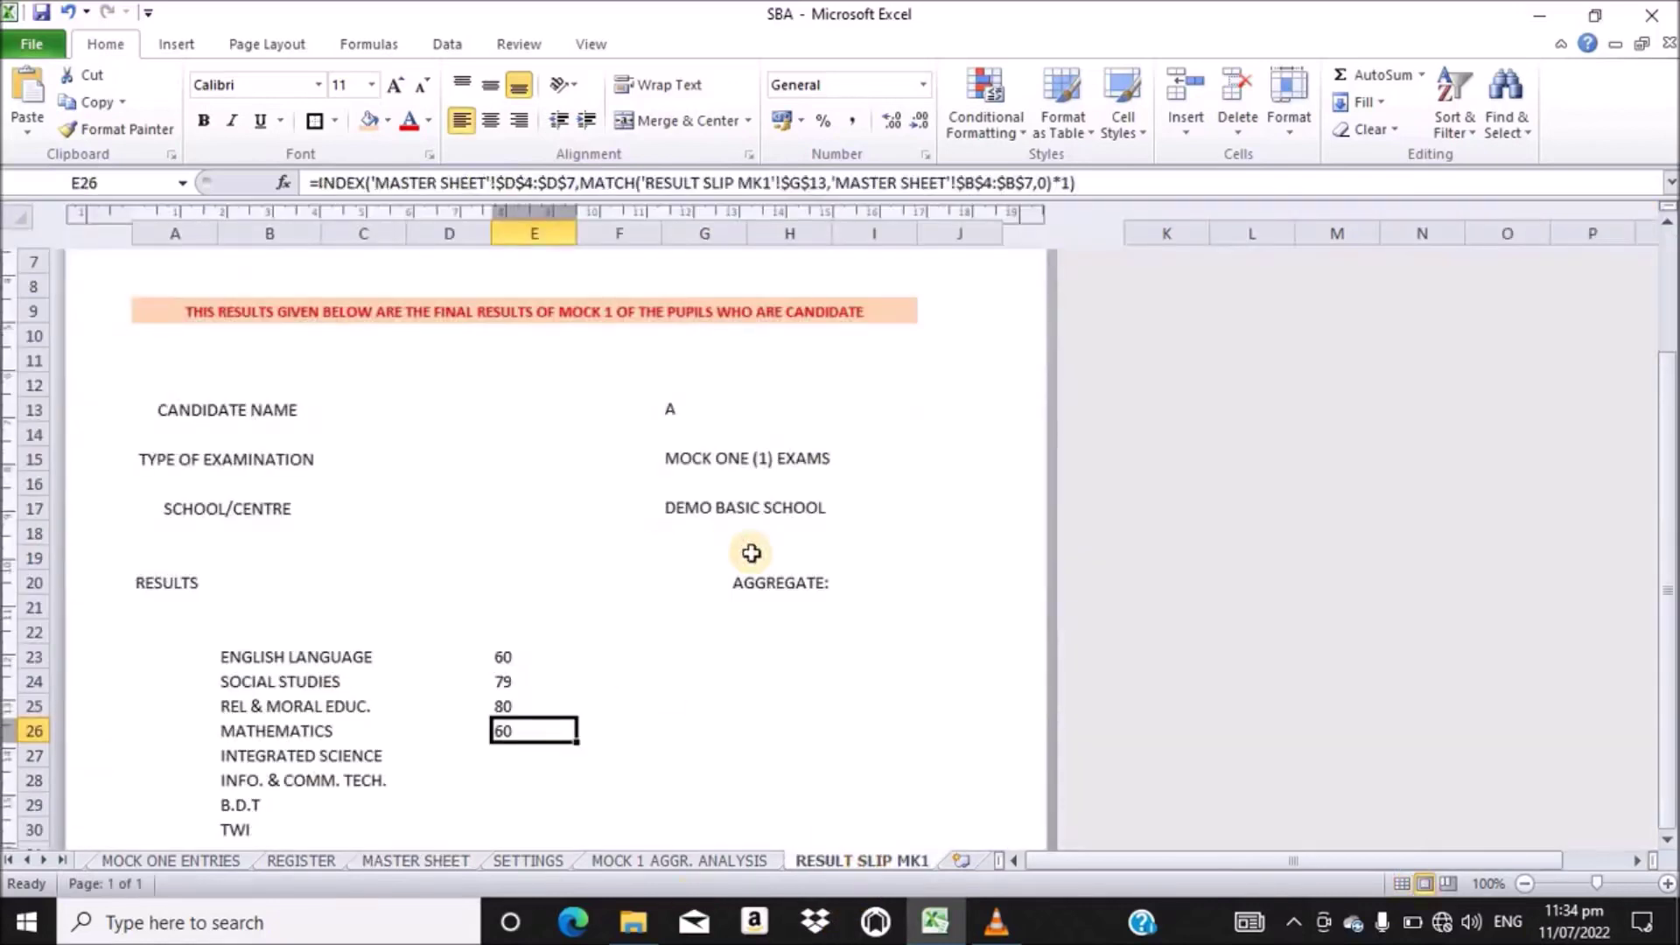
pyautogui.click(519, 179)
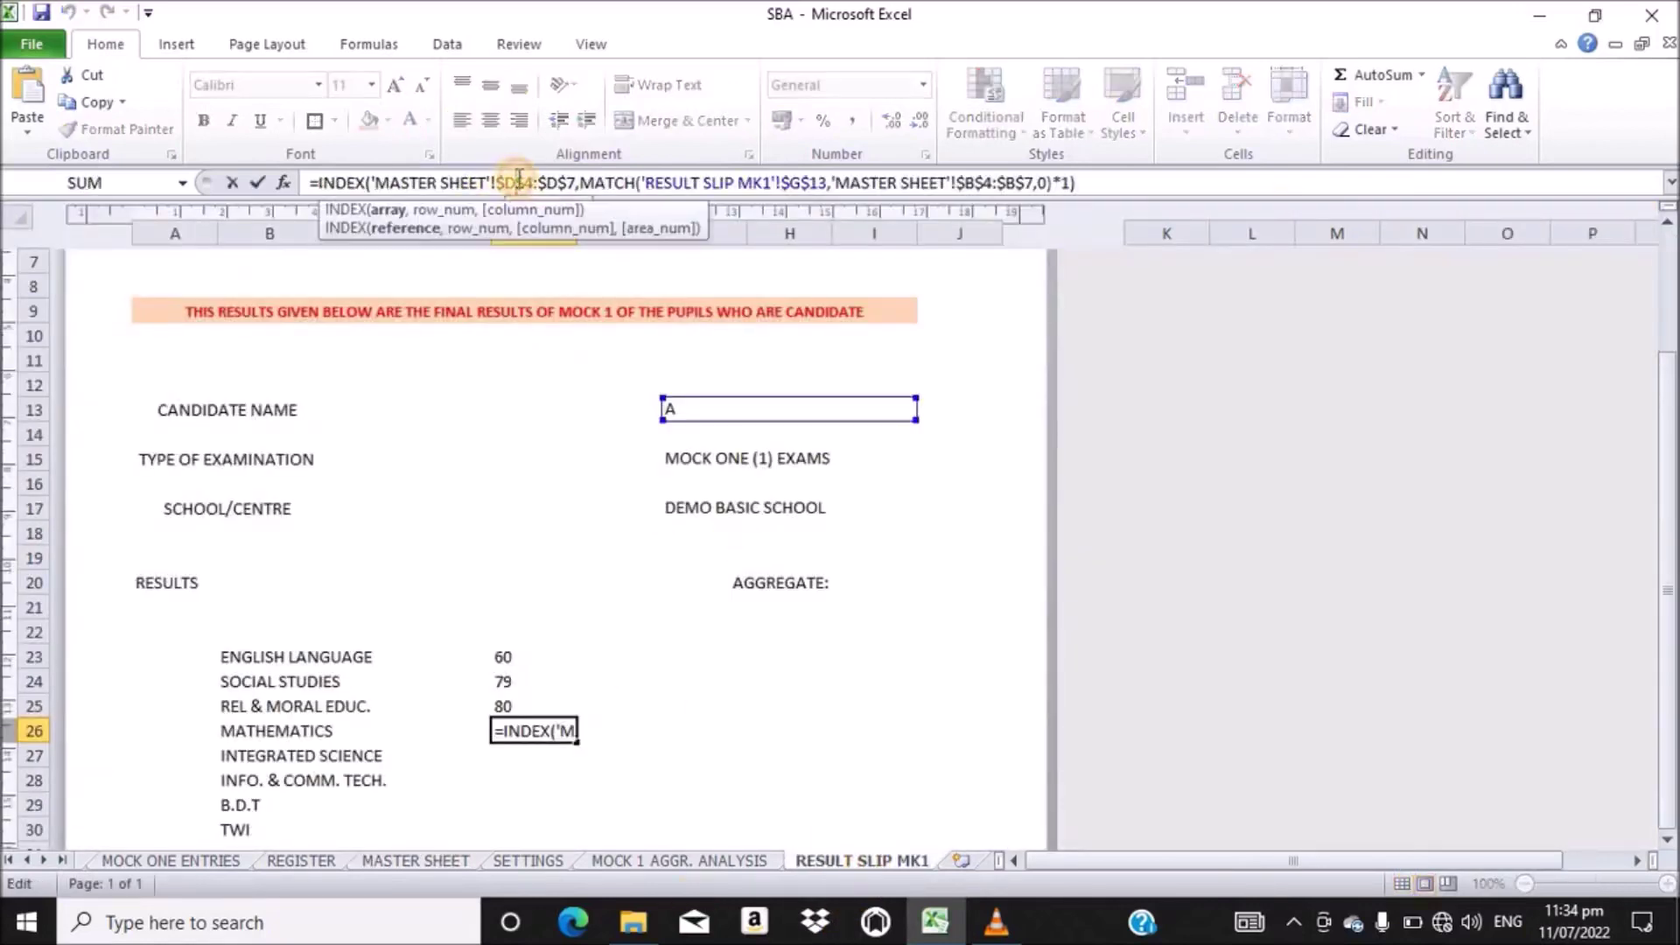
pyautogui.press('BackSpace')
pyautogui.write('G')
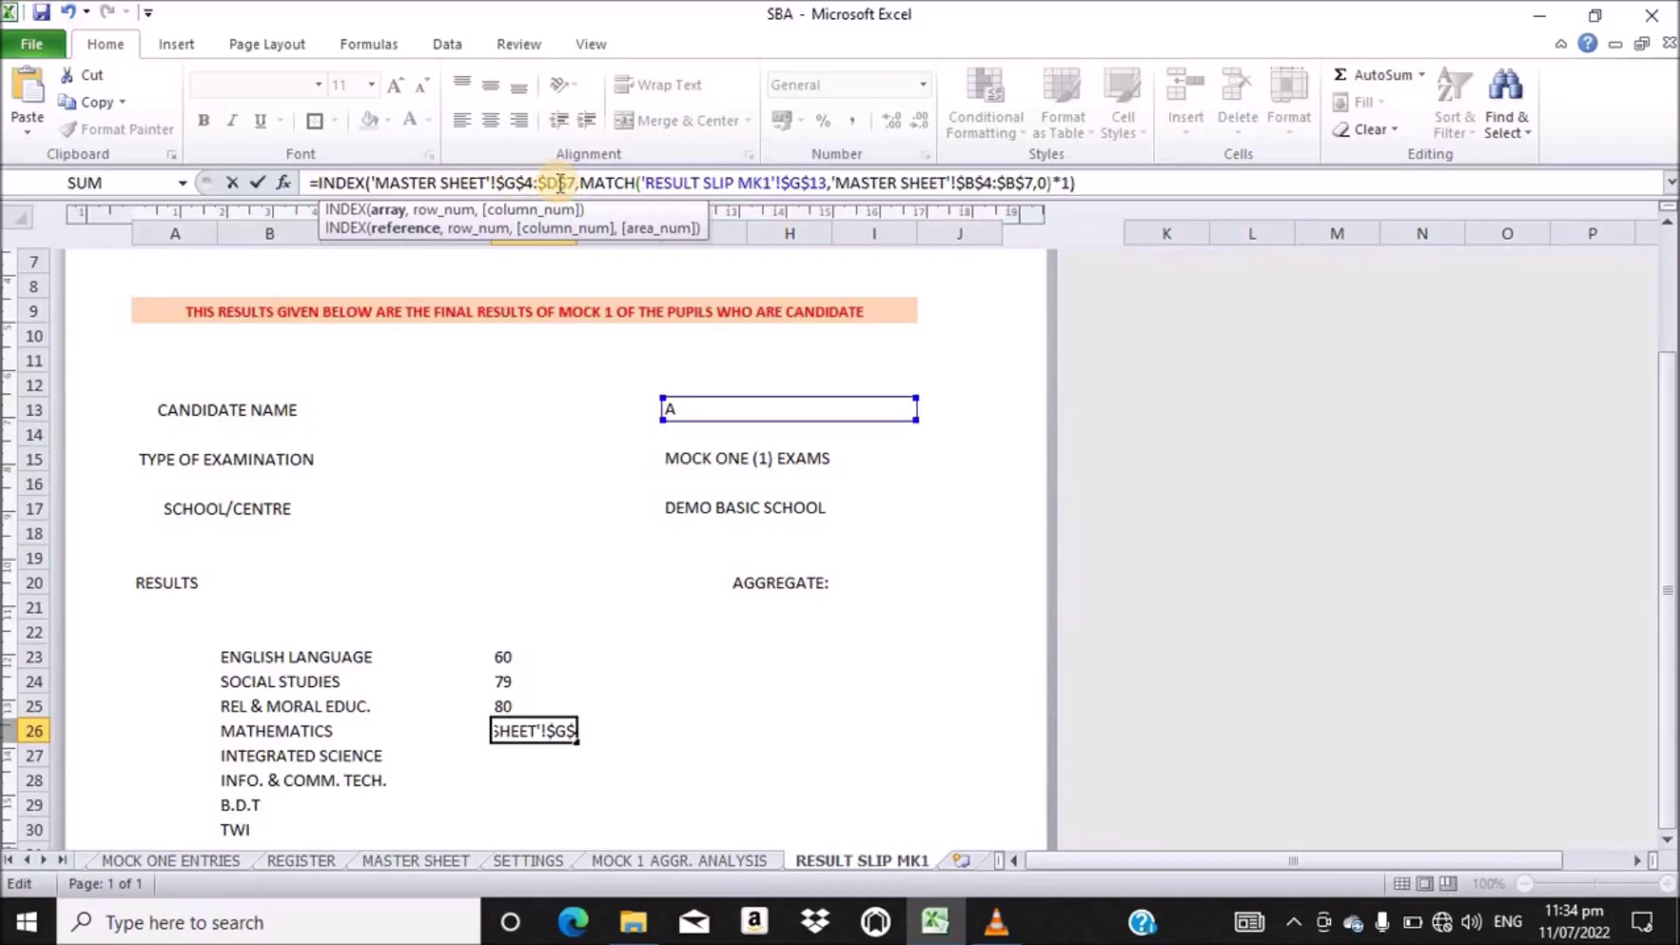
pyautogui.click(559, 183)
pyautogui.press('BackSpace')
pyautogui.write('G')
pyautogui.press('Return')
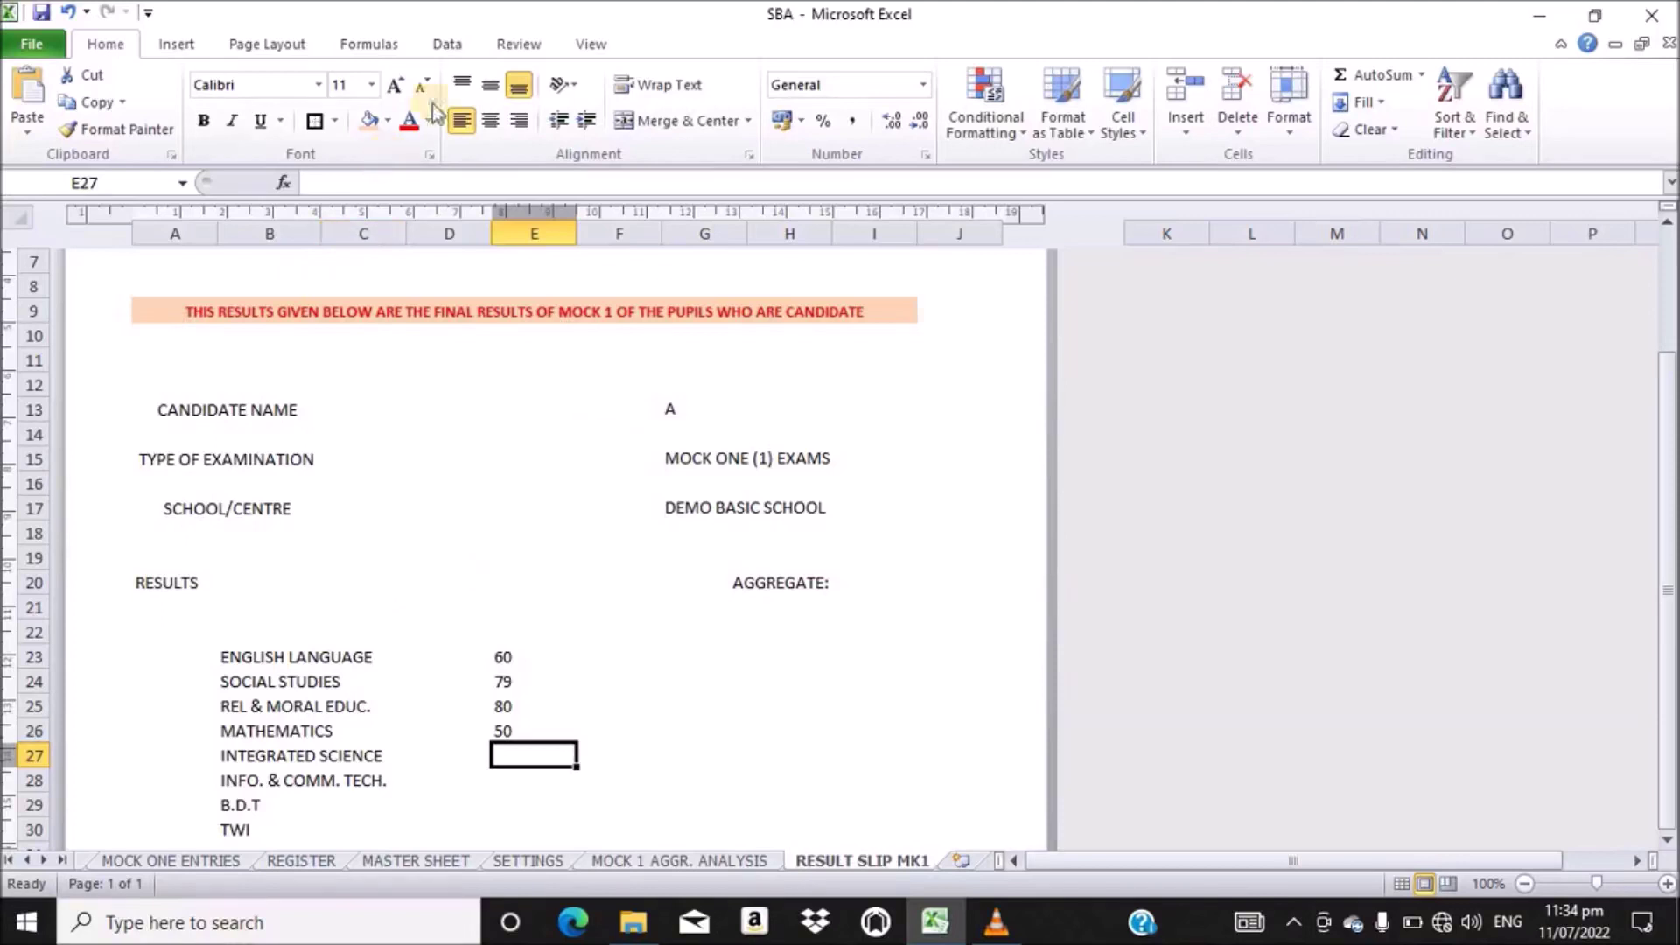
# - Enter the same INDEX/MATCH formula in E27 for INTEGRATED SCIENCE, with the INDEX array set to the SCIENCE scores, 'MASTER SHEET'!$J$4:$J$7
pyautogui.click(429, 177)
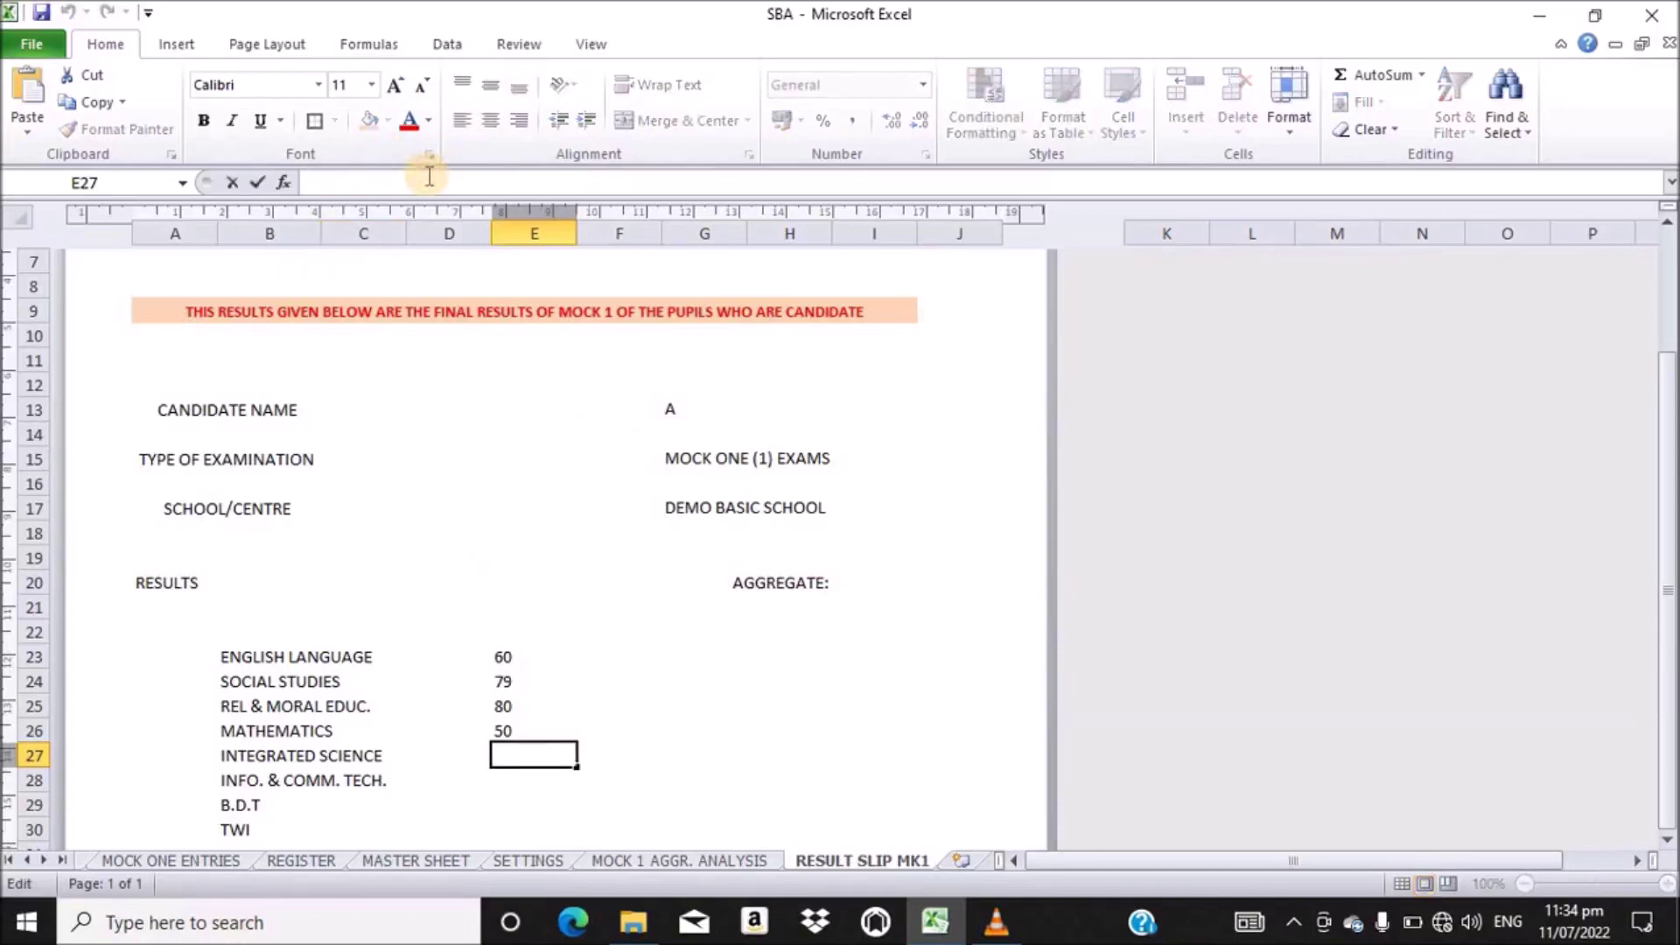
pyautogui.write("=INDEX('MASTER SHEET'!$D$4:$D$7,MATCH('RESULT SLIP MK1'!$G$13,'MASTER SHEET'!$B$4:$B$7,0)*1)")
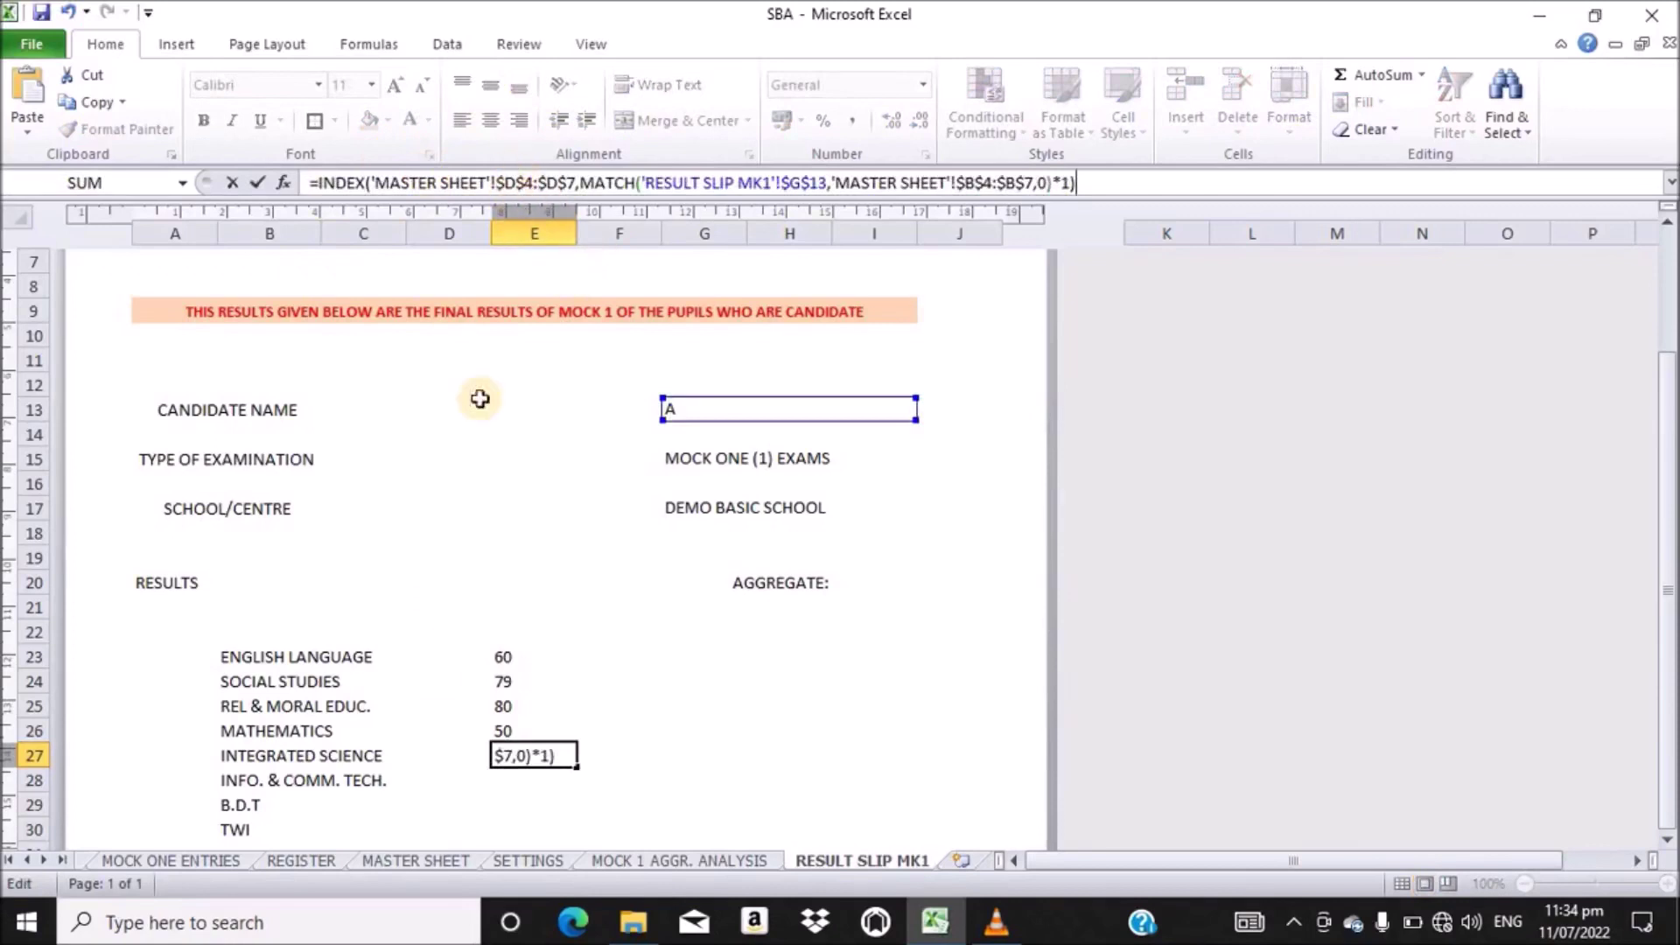
pyautogui.click(411, 863)
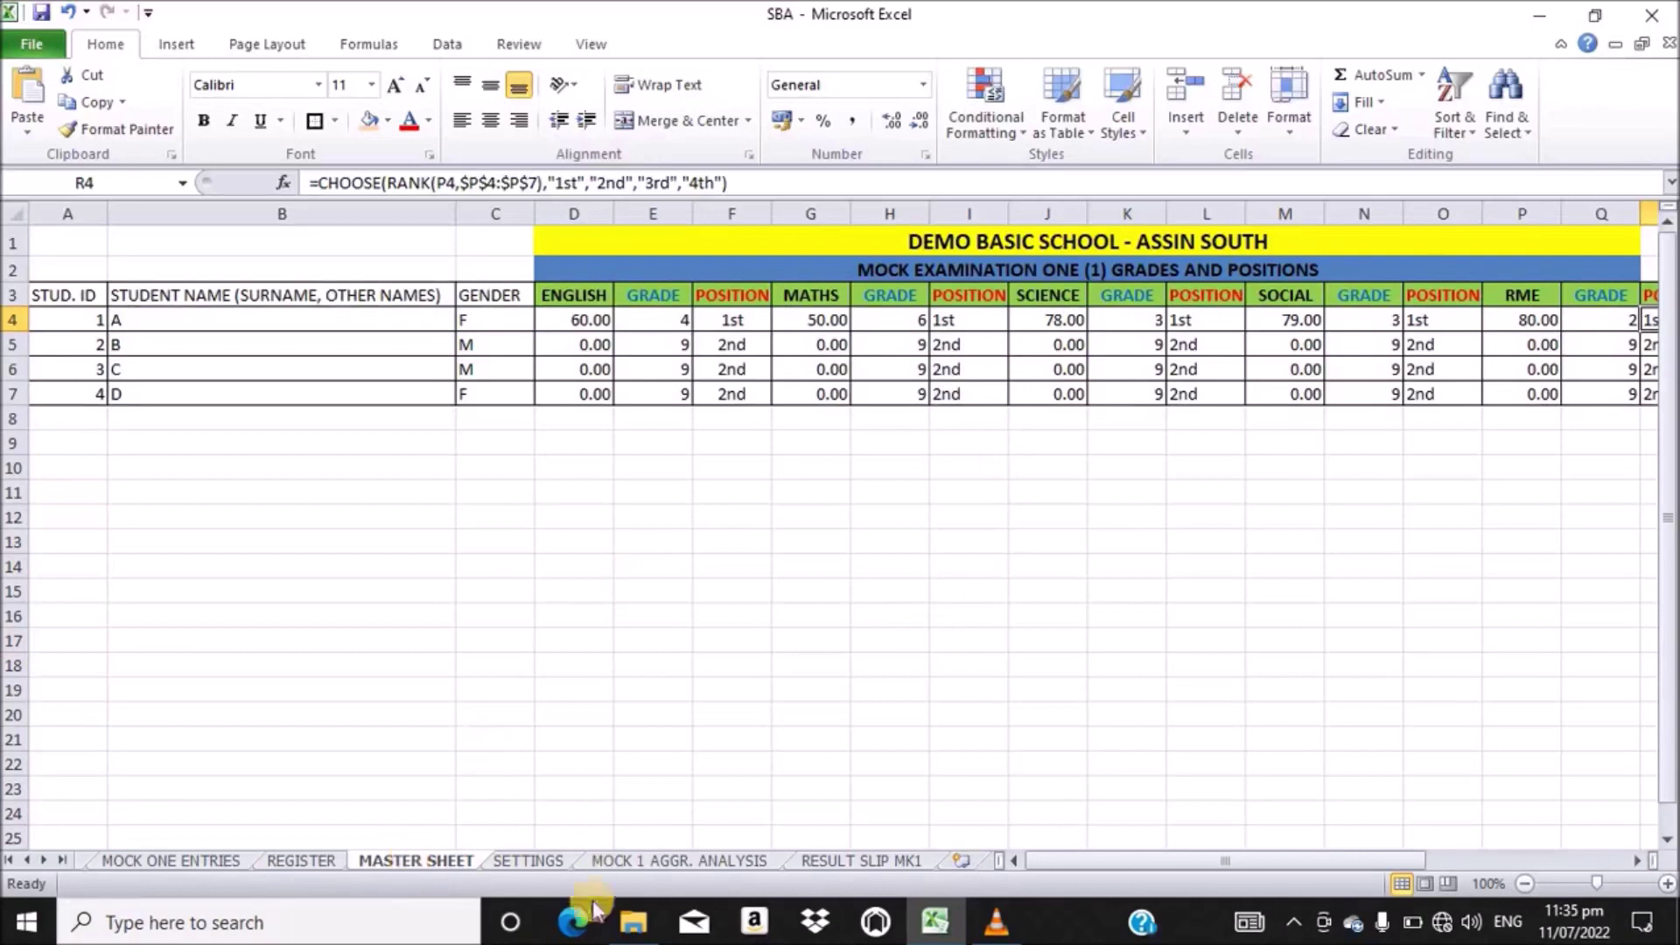
pyautogui.click(875, 859)
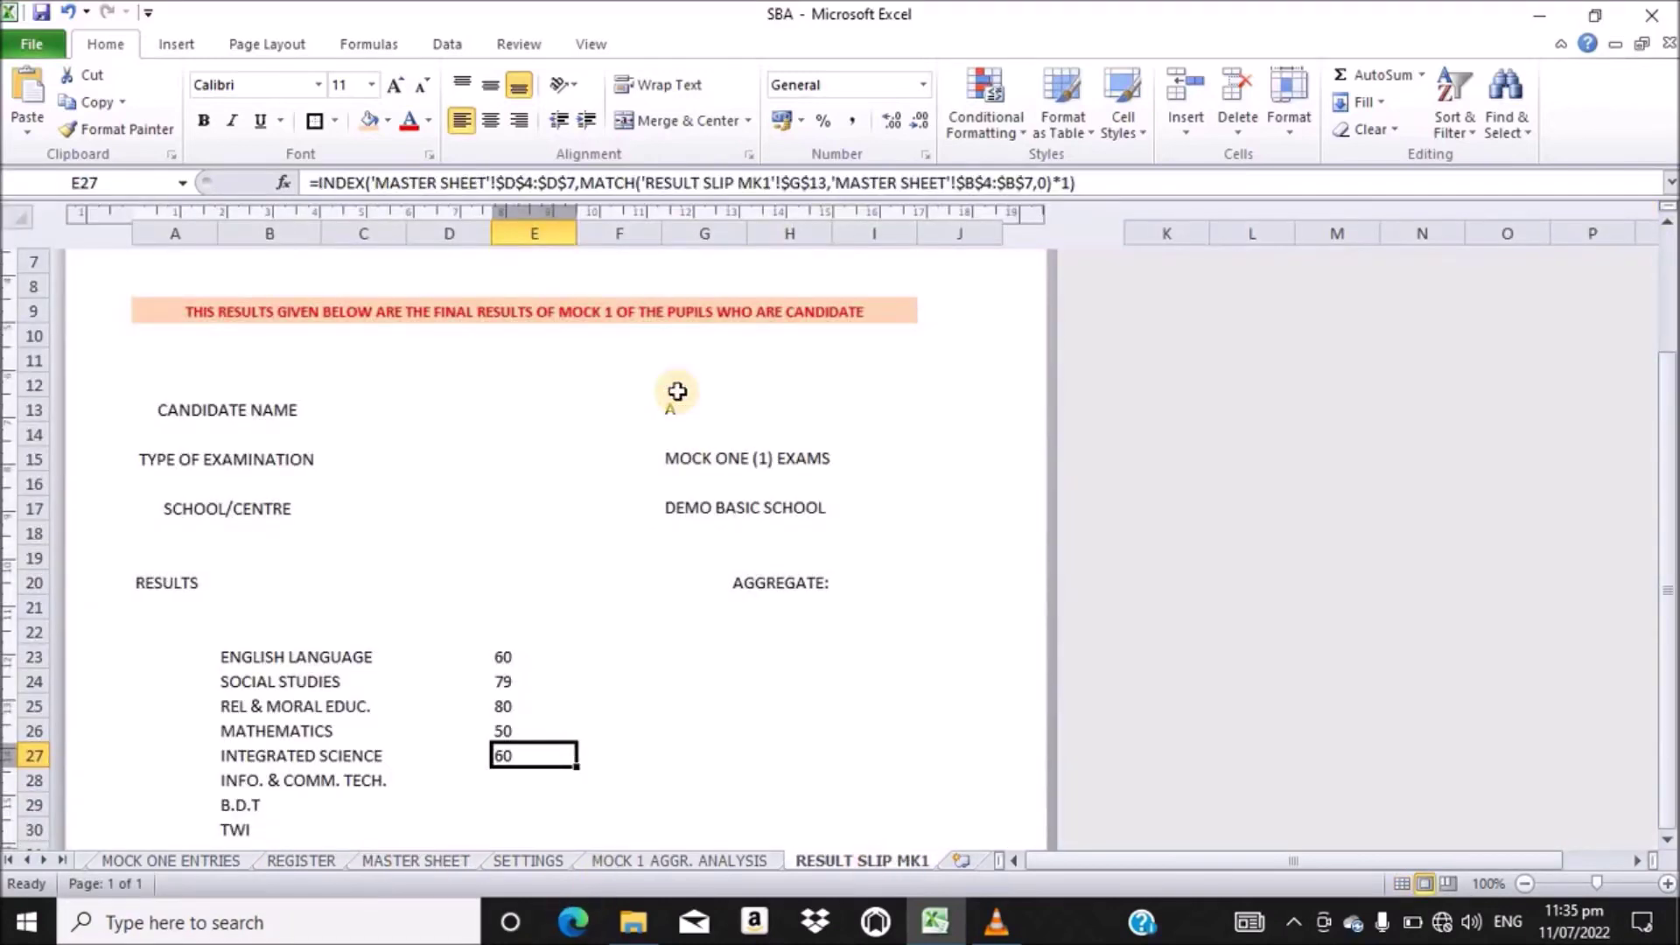
pyautogui.click(519, 183)
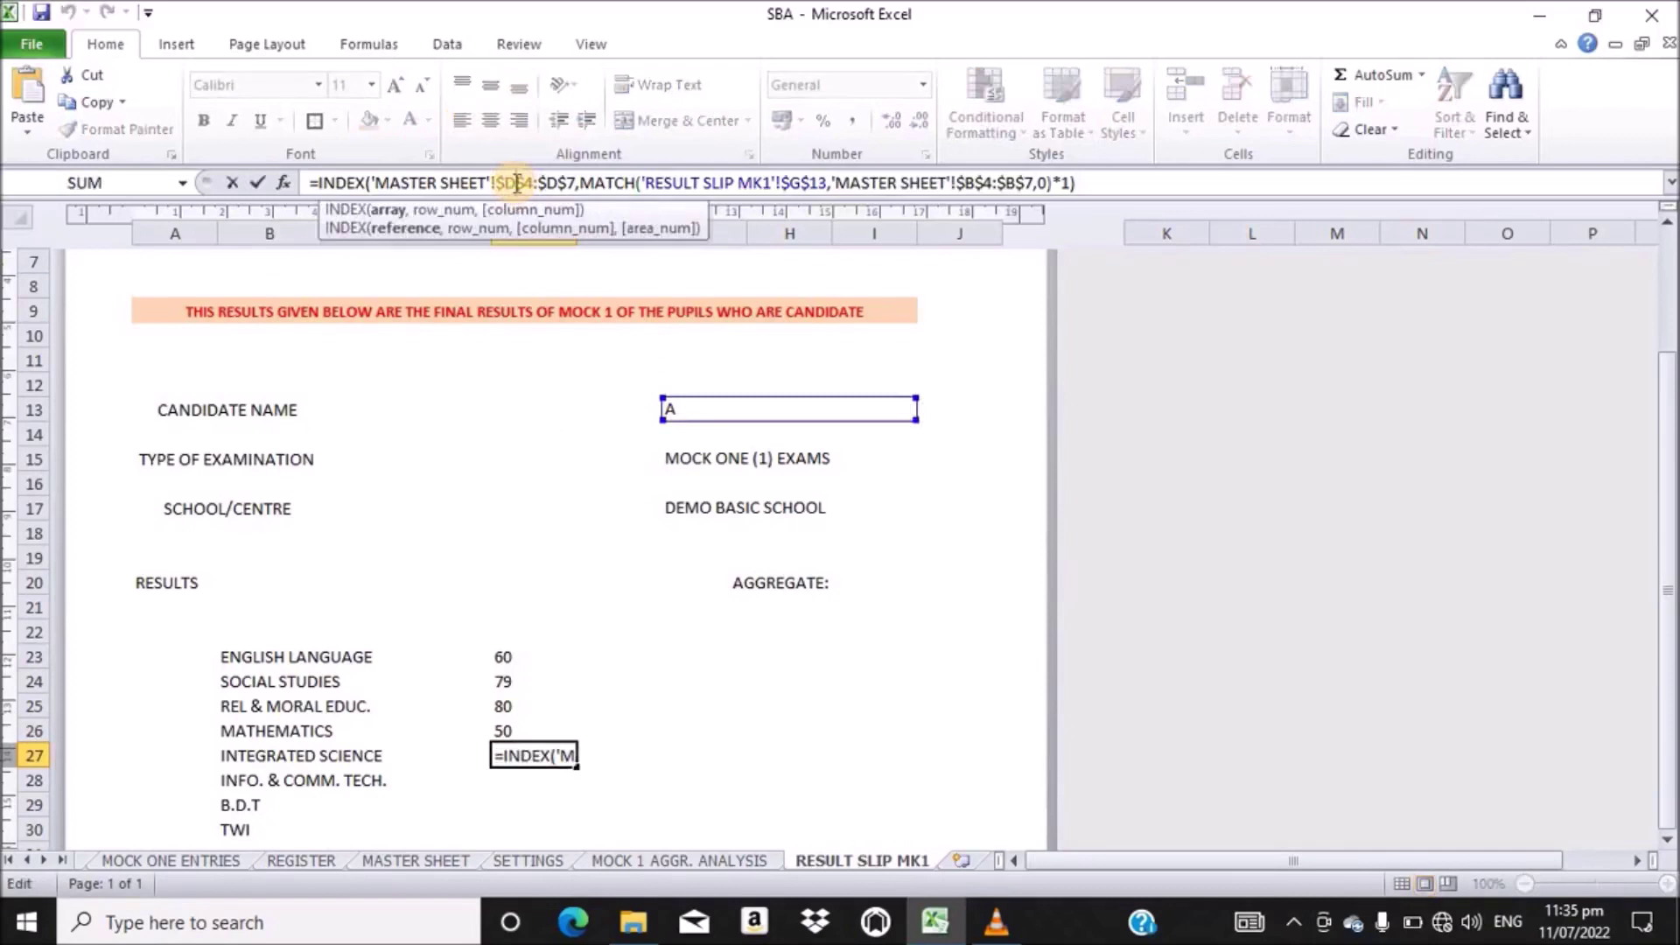
pyautogui.press('BackSpace')
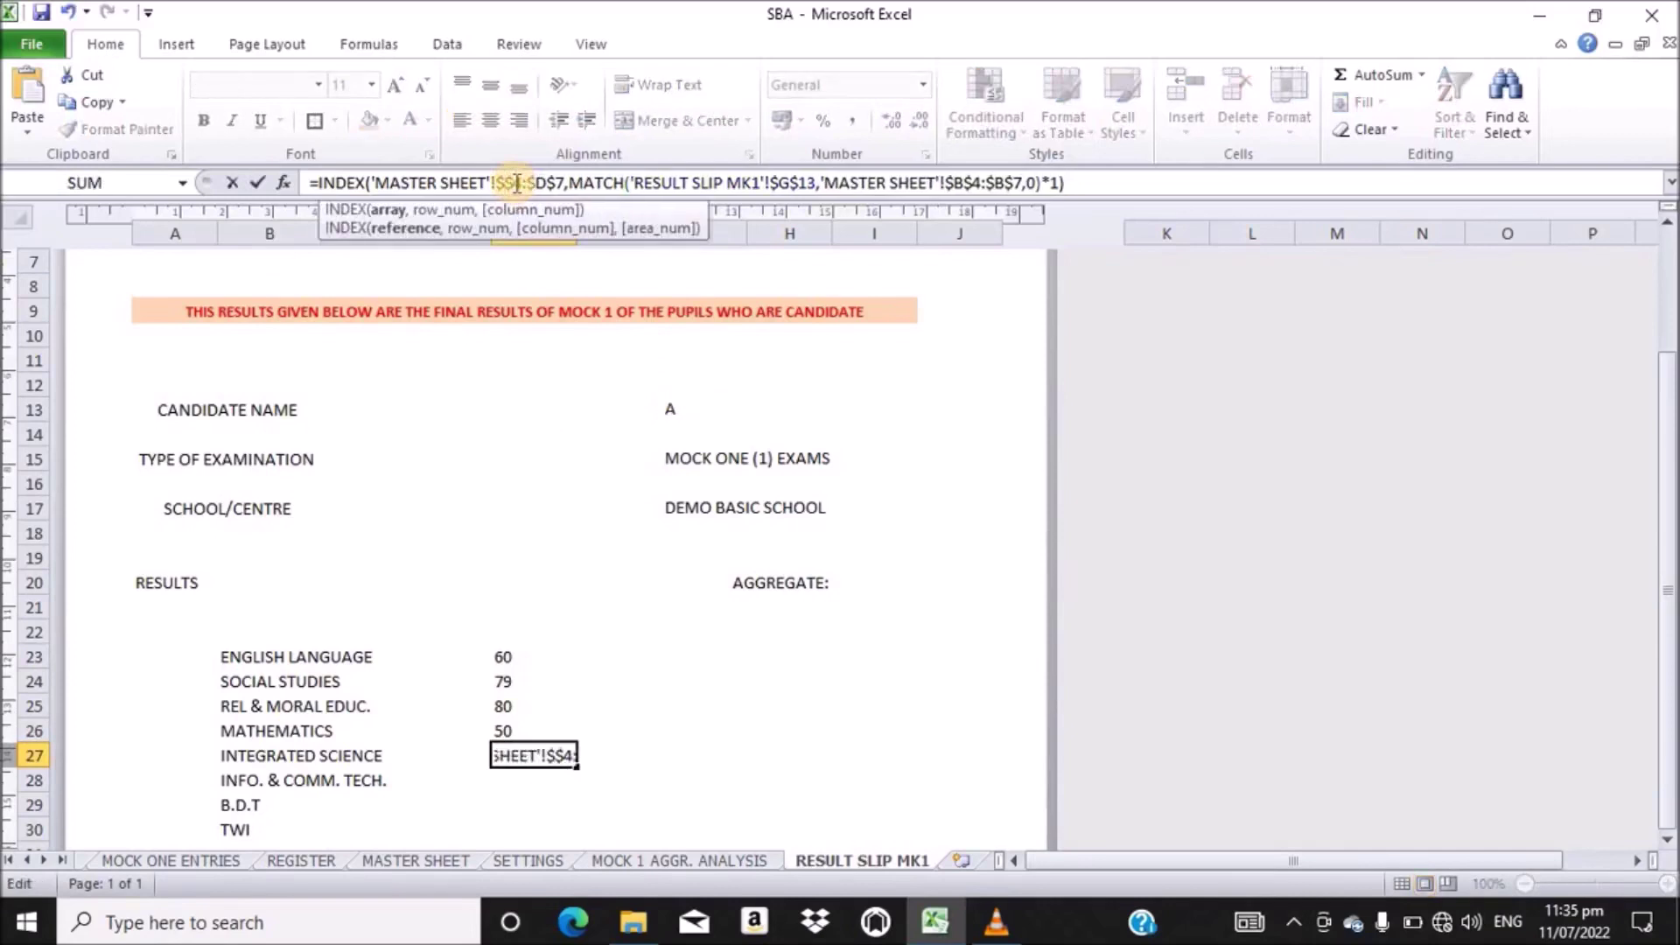
pyautogui.write('J')
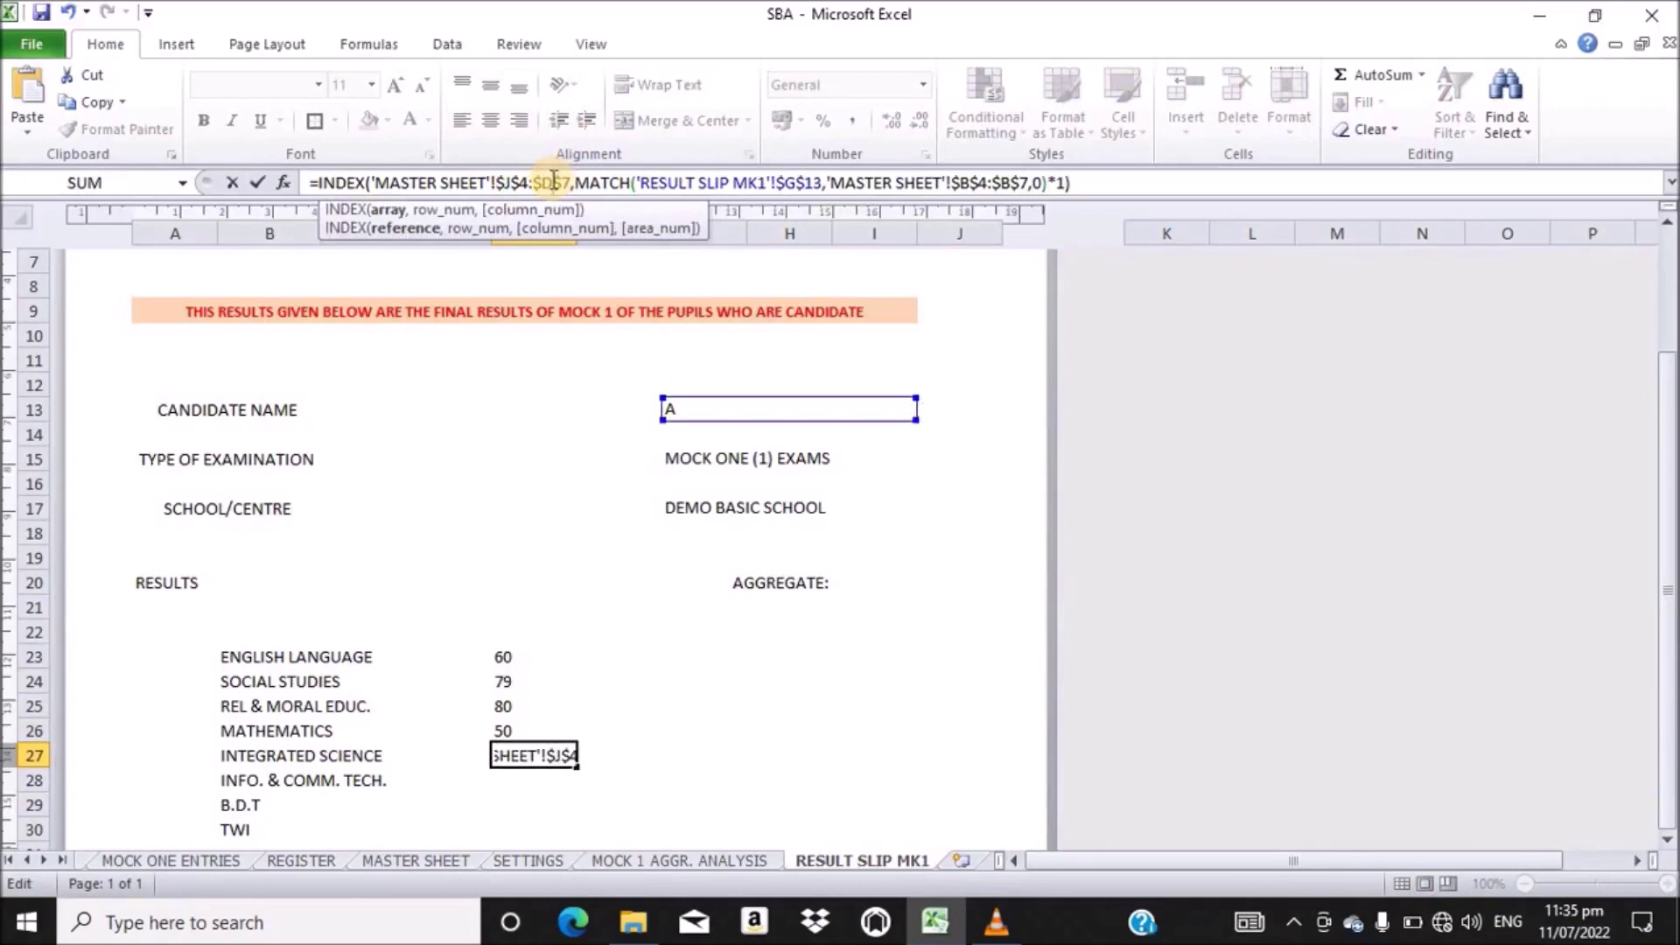
pyautogui.press('BackSpace')
pyautogui.write('J')
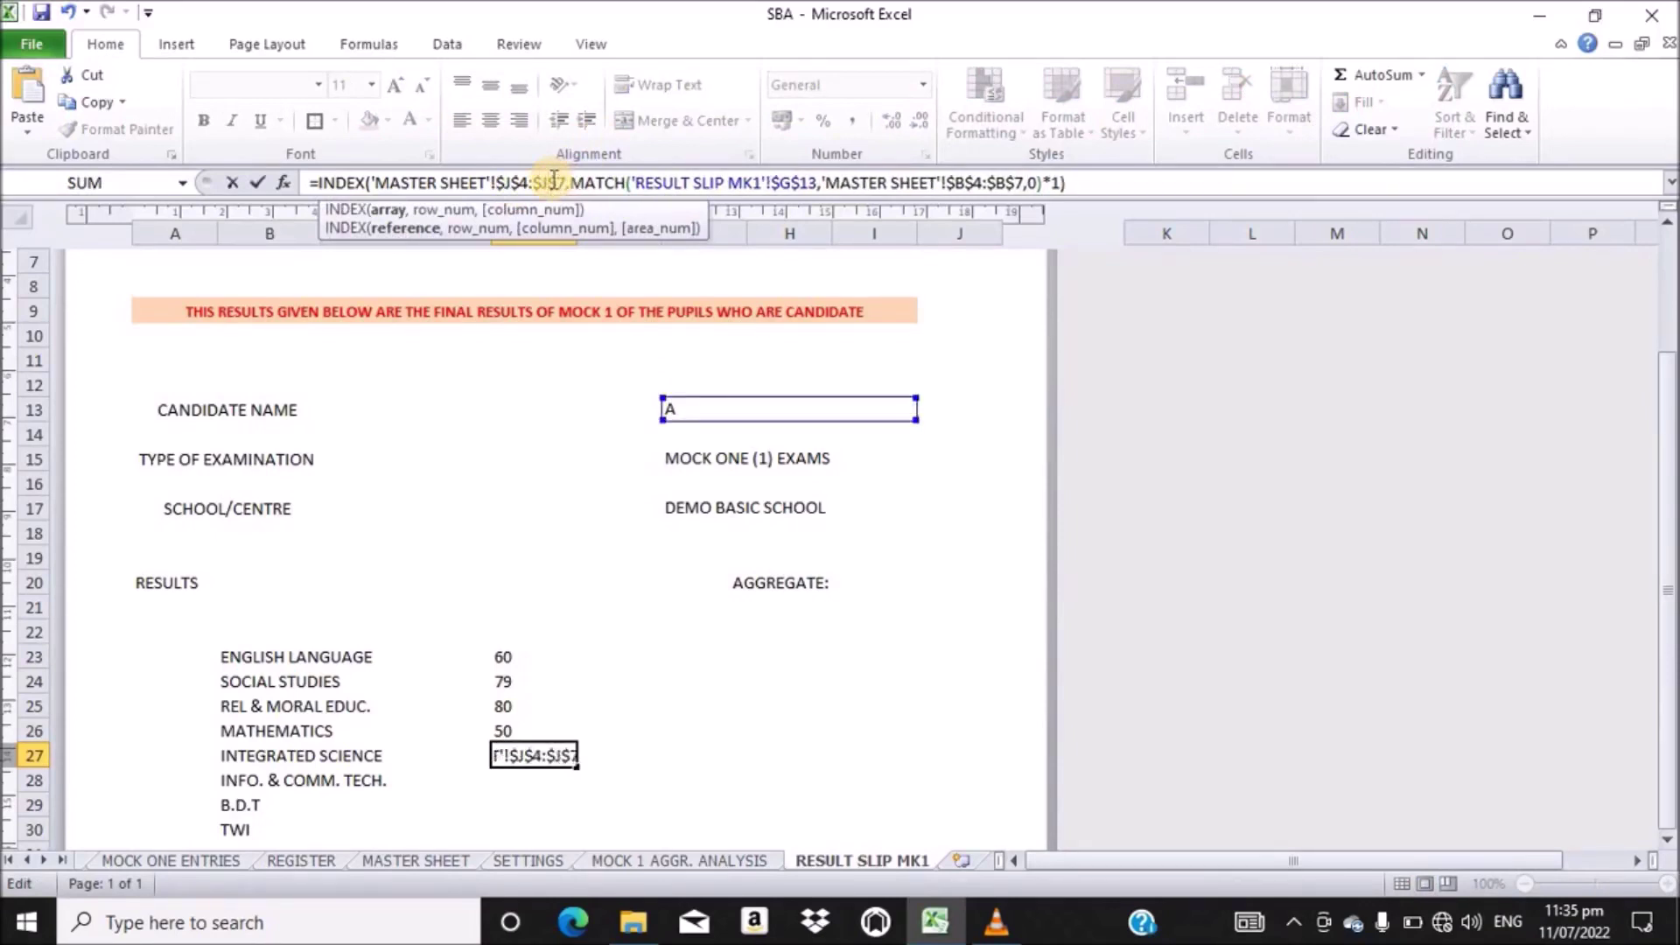
pyautogui.press('Return')
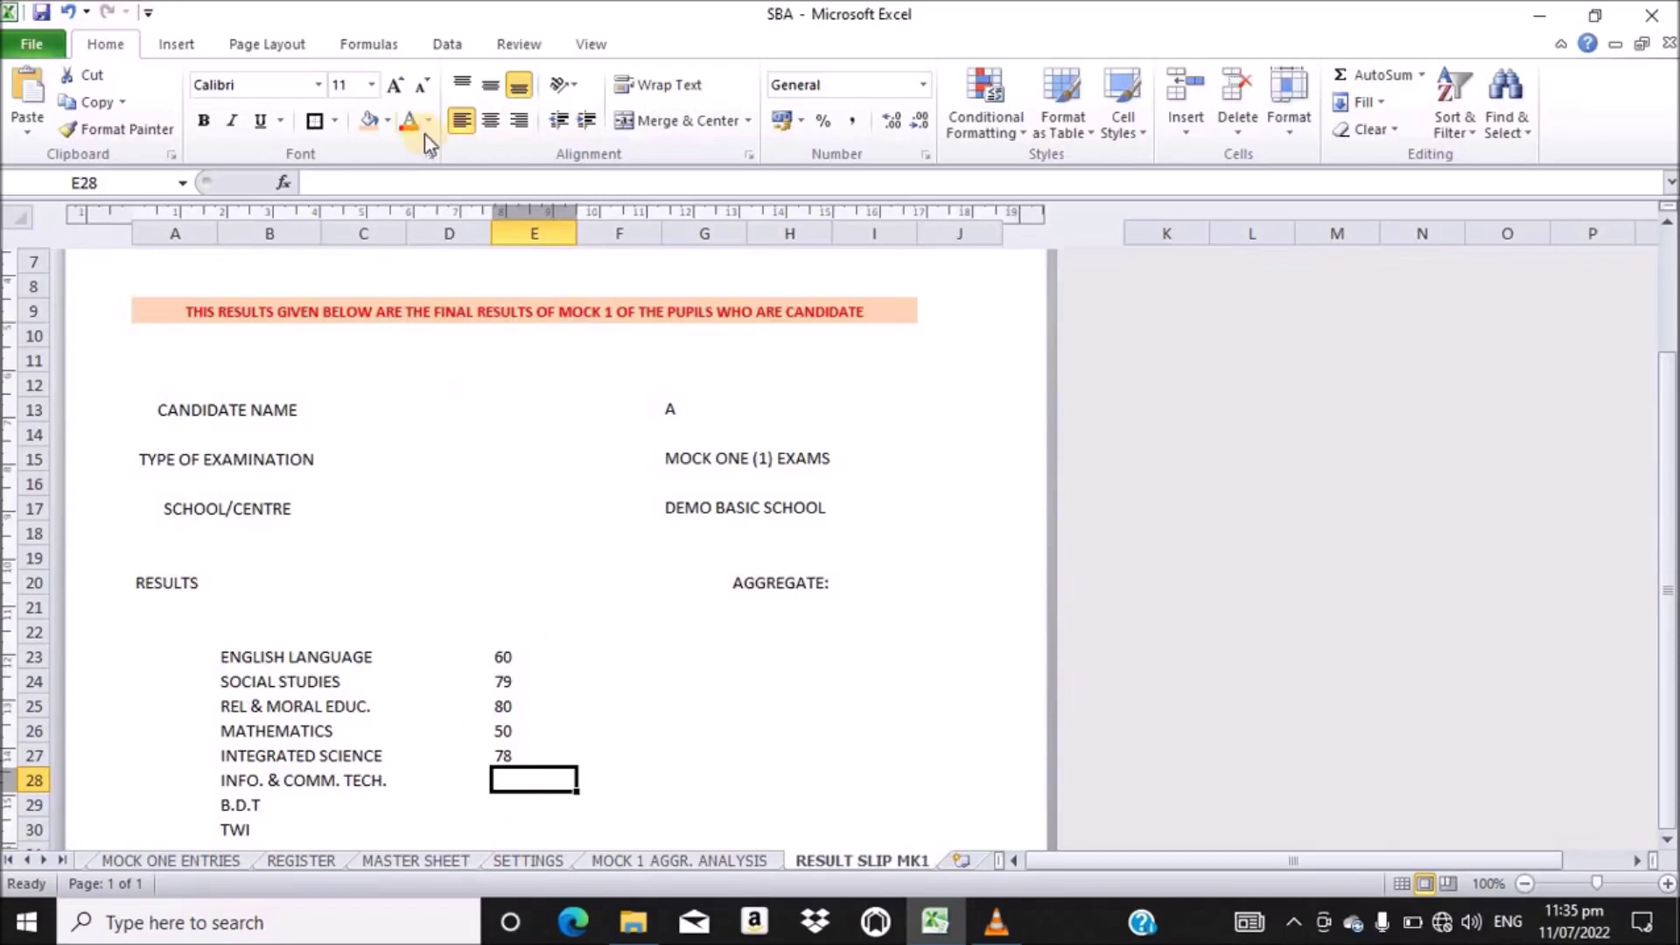
# - Fill E28 for INFO. & COMM. TECH. with the copied formula, using the master sheet's ICT scores 'MASTER SHEET'!$S$4:$S$7 as the INDEX array
pyautogui.click(422, 175)
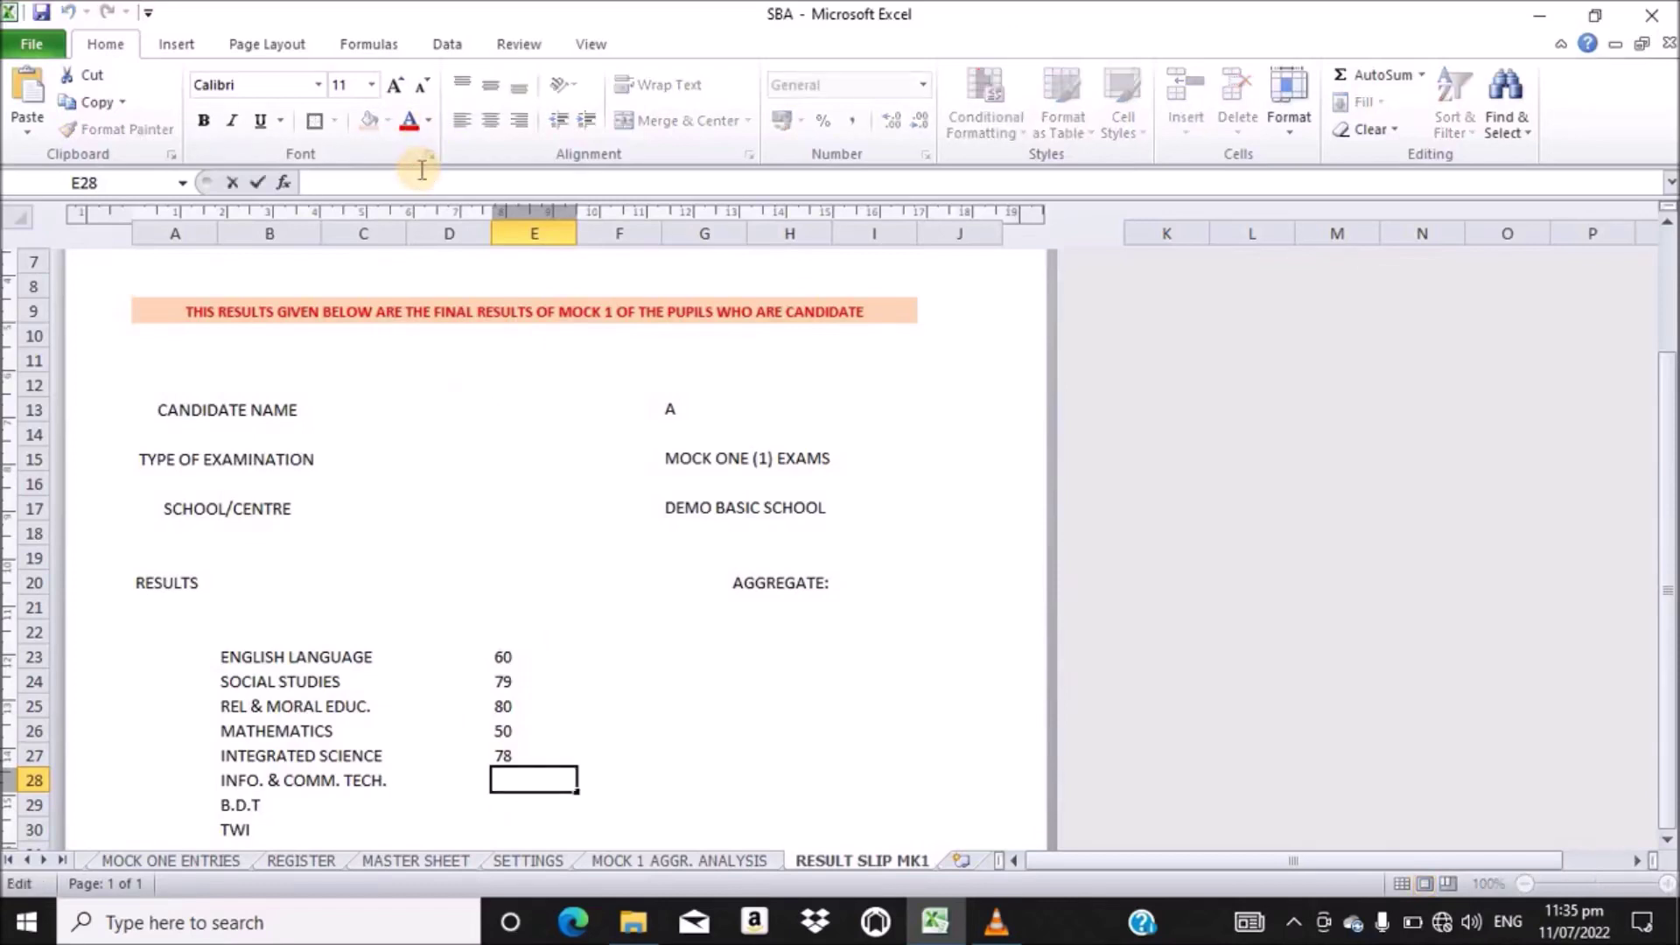
pyautogui.write("=INDEX('MASTER SHEET'!$D$4:$D$7,MATCH('RESULT SLIP MK1'!$G$13,'MASTER SHEET'!$B$4:$B$7,0)*1)")
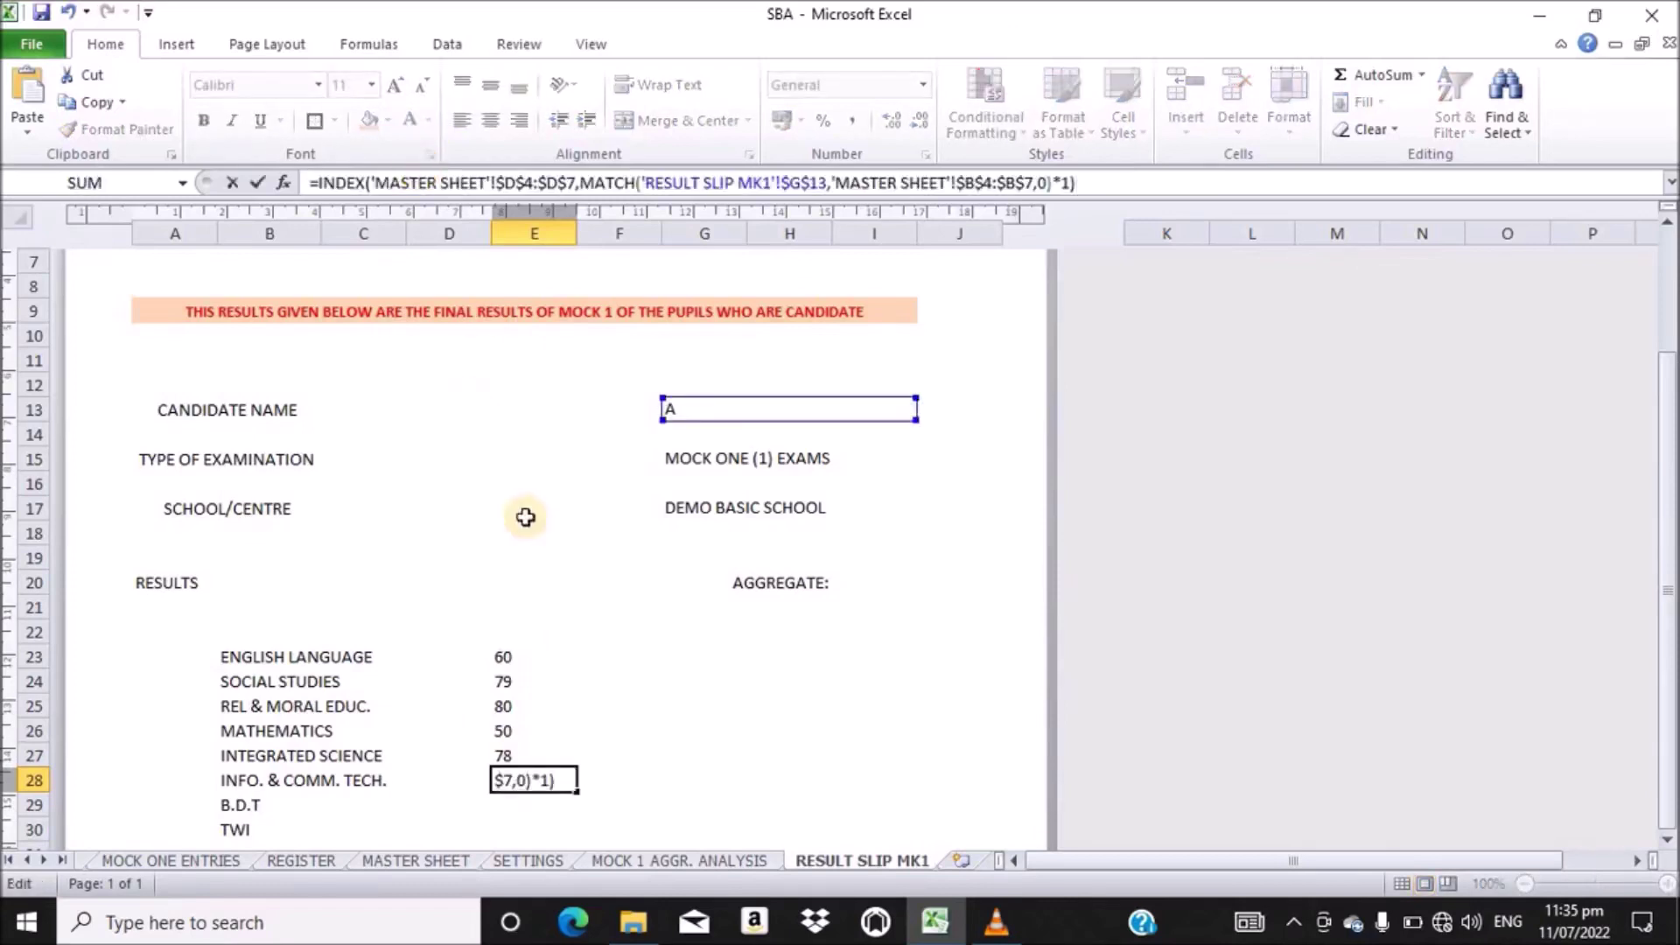
pyautogui.click(411, 861)
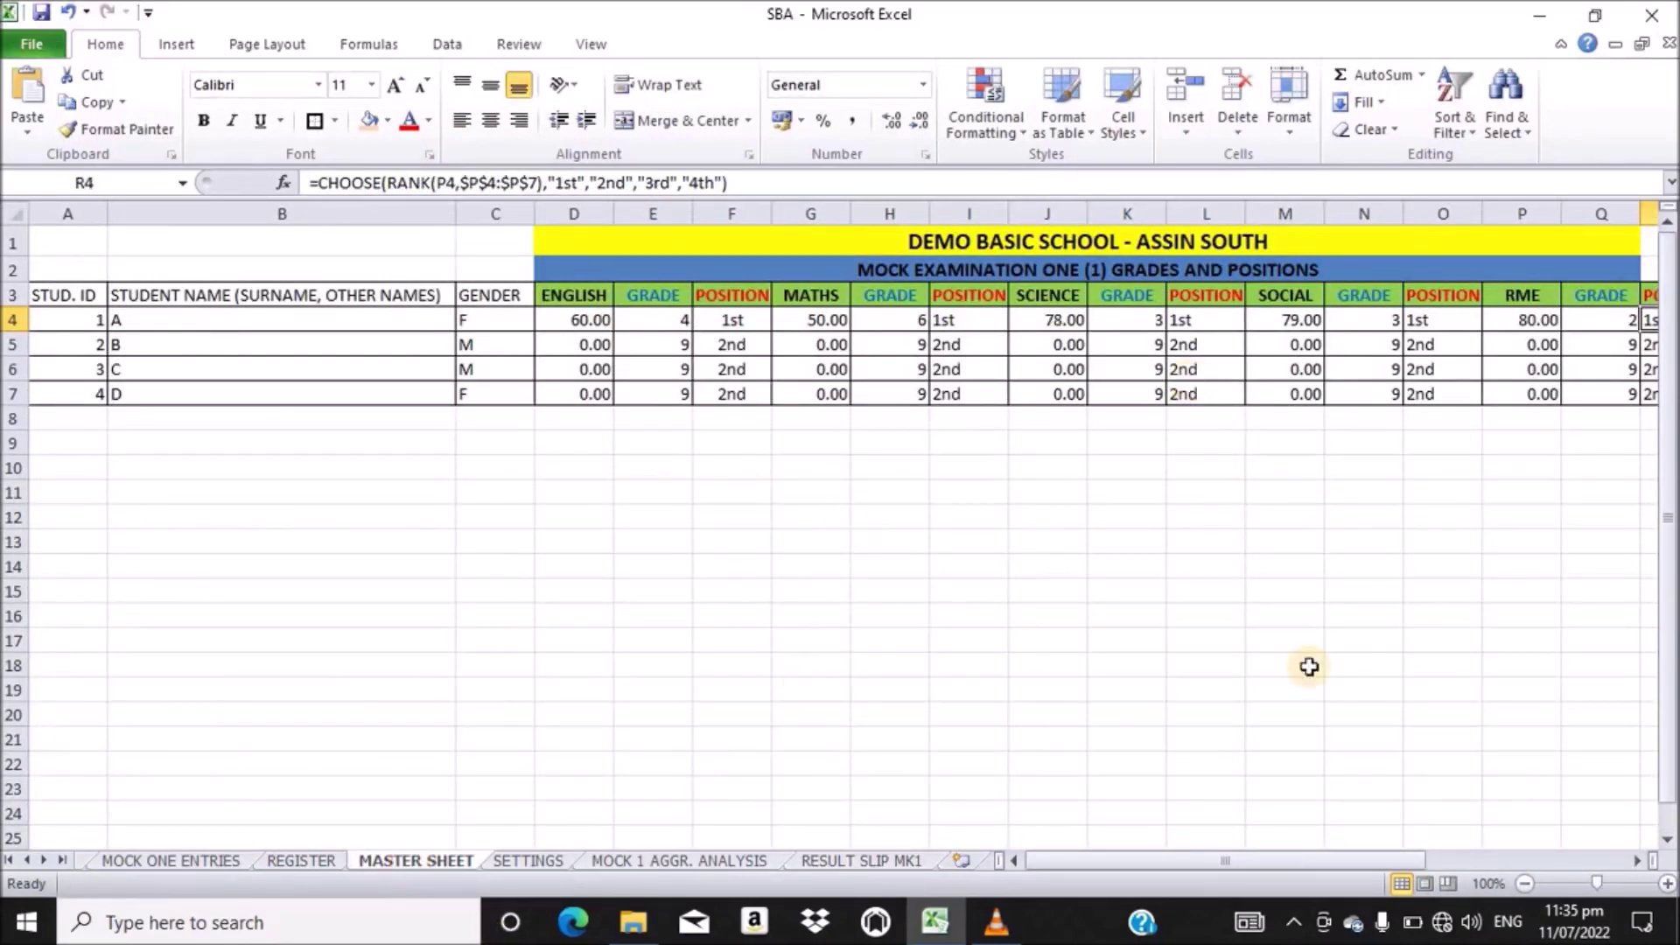
pyautogui.moveTo(1194, 861); pyautogui.dragTo(1254, 866)
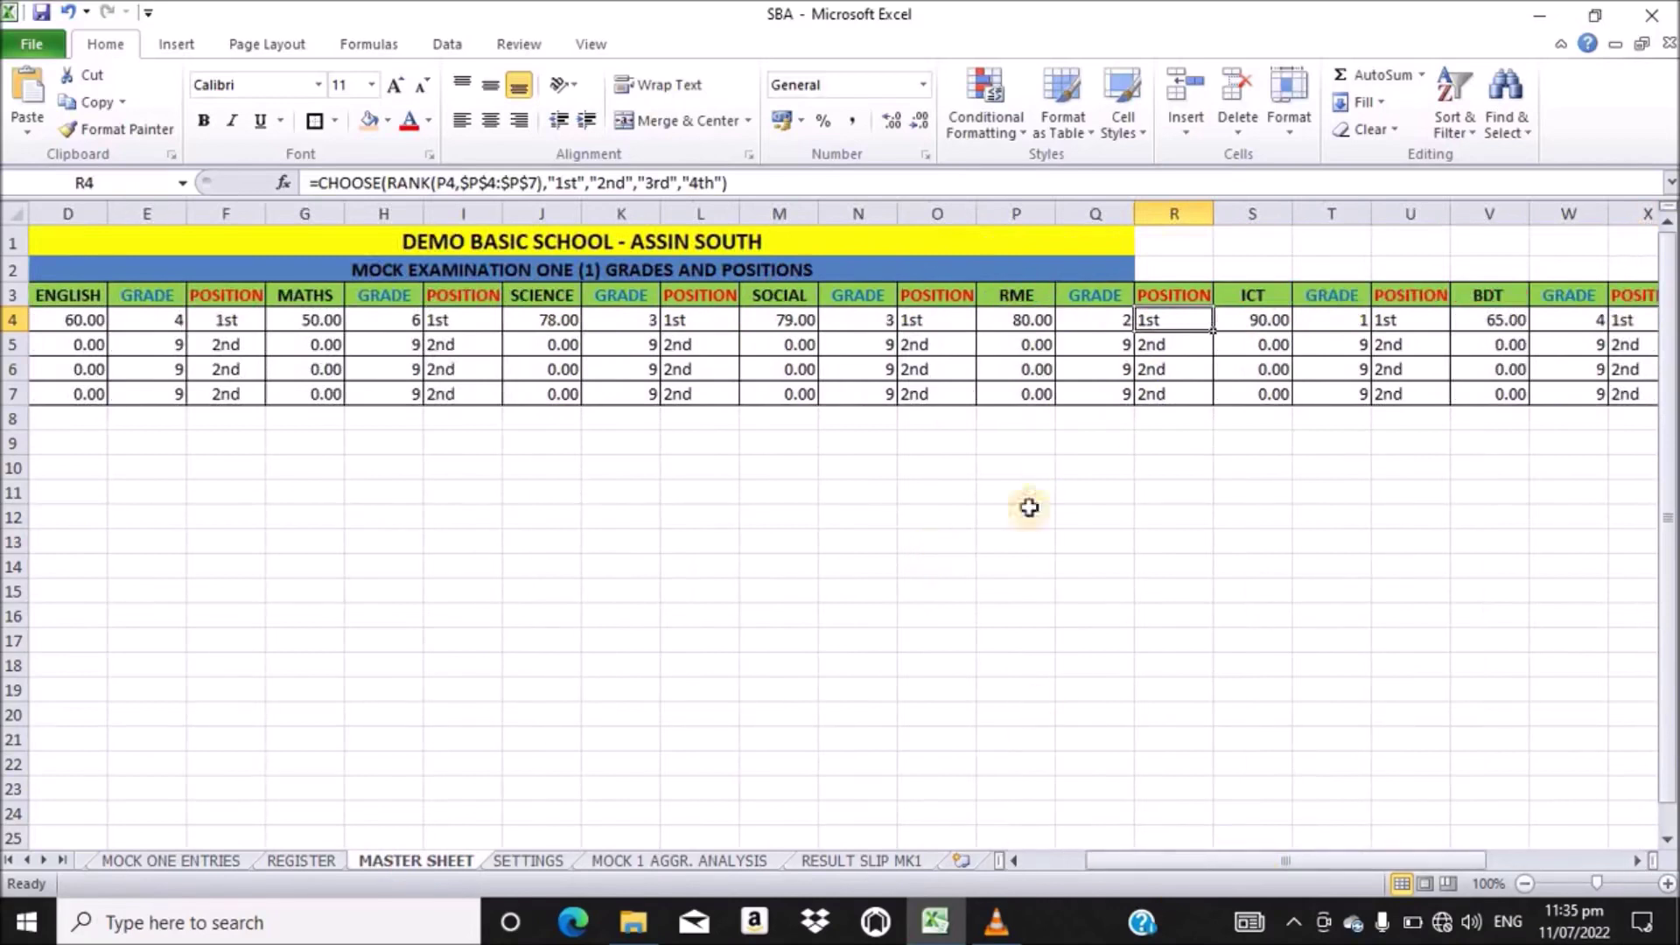
pyautogui.click(900, 860)
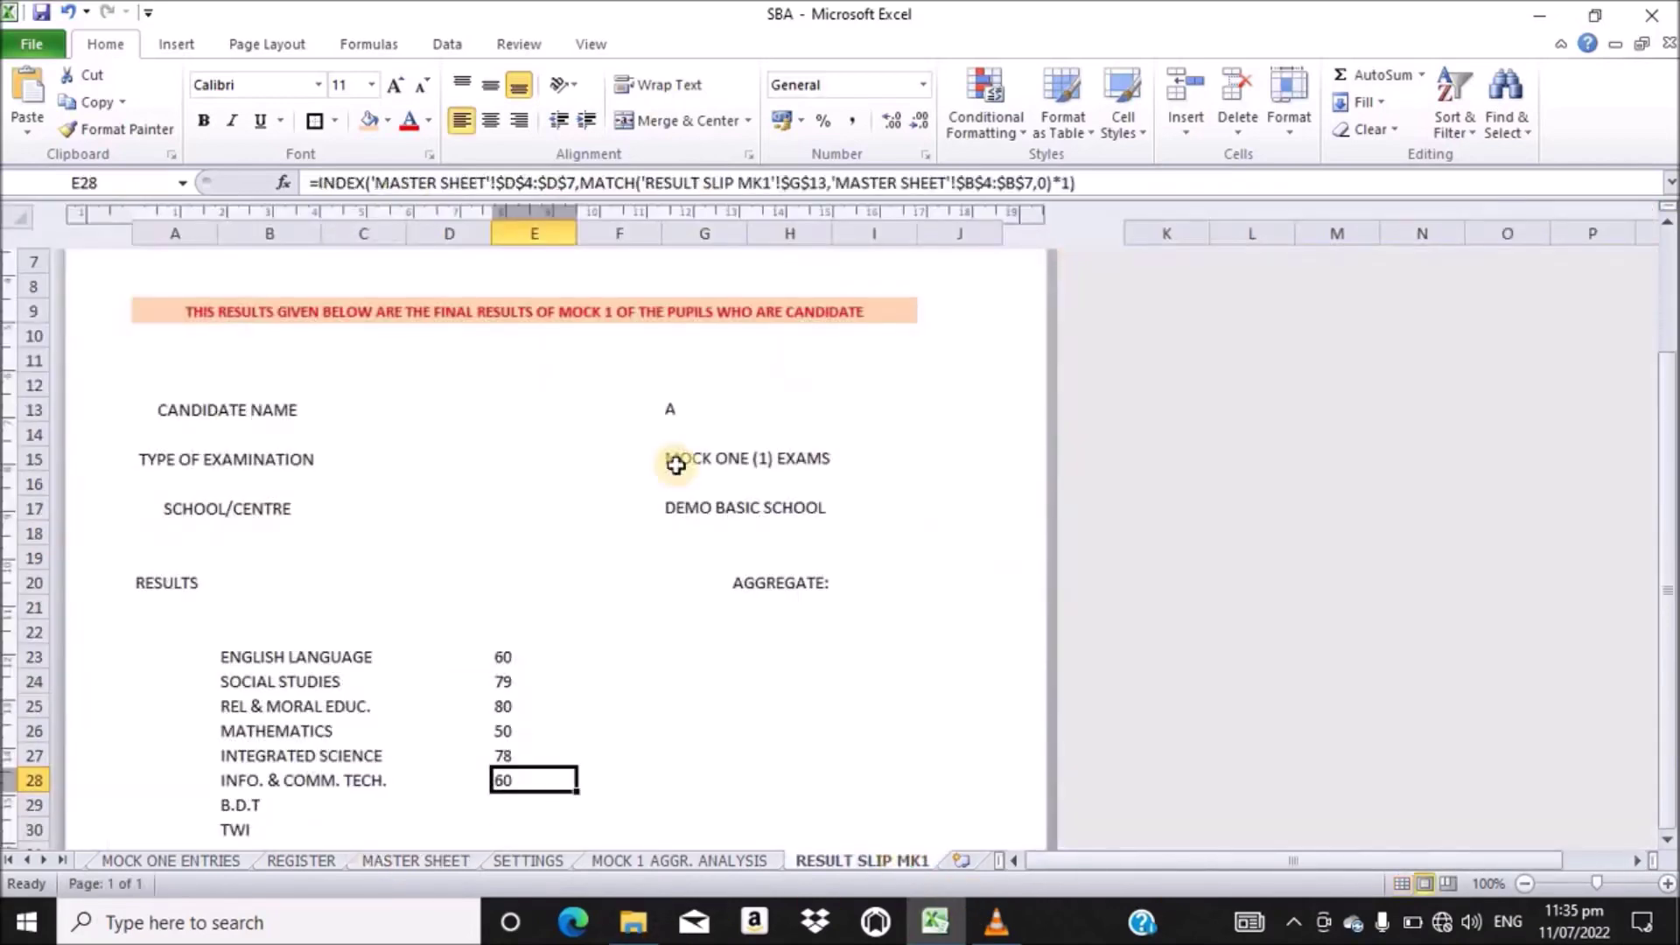
pyautogui.click(518, 183)
pyautogui.press('BackSpace')
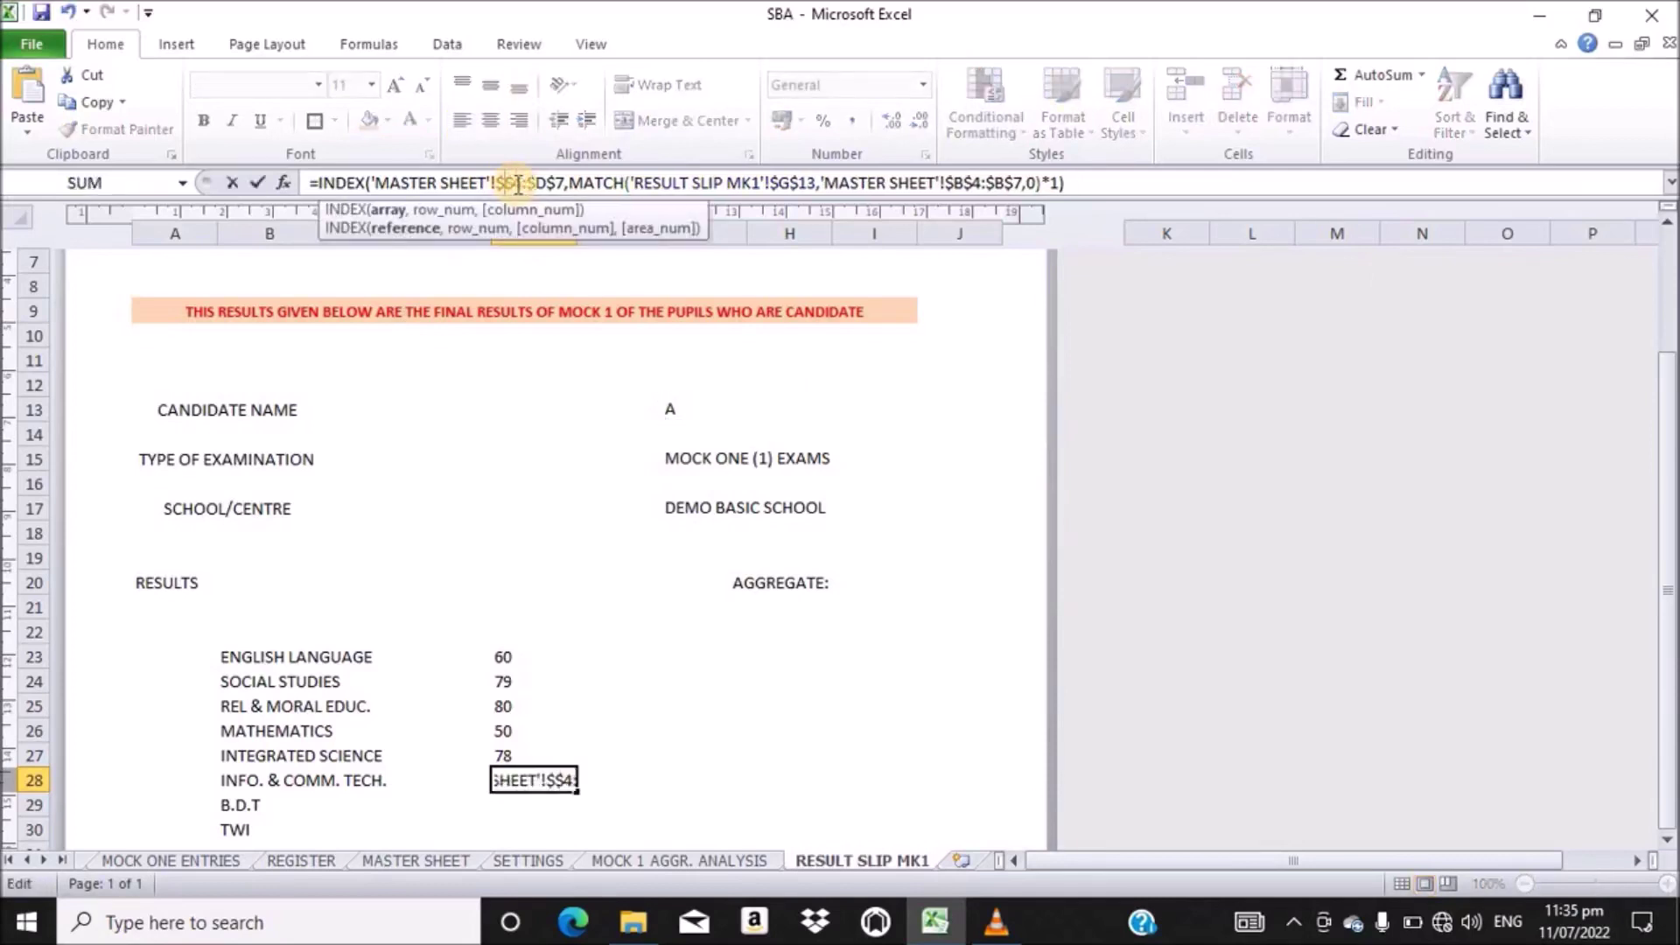
pyautogui.write('S')
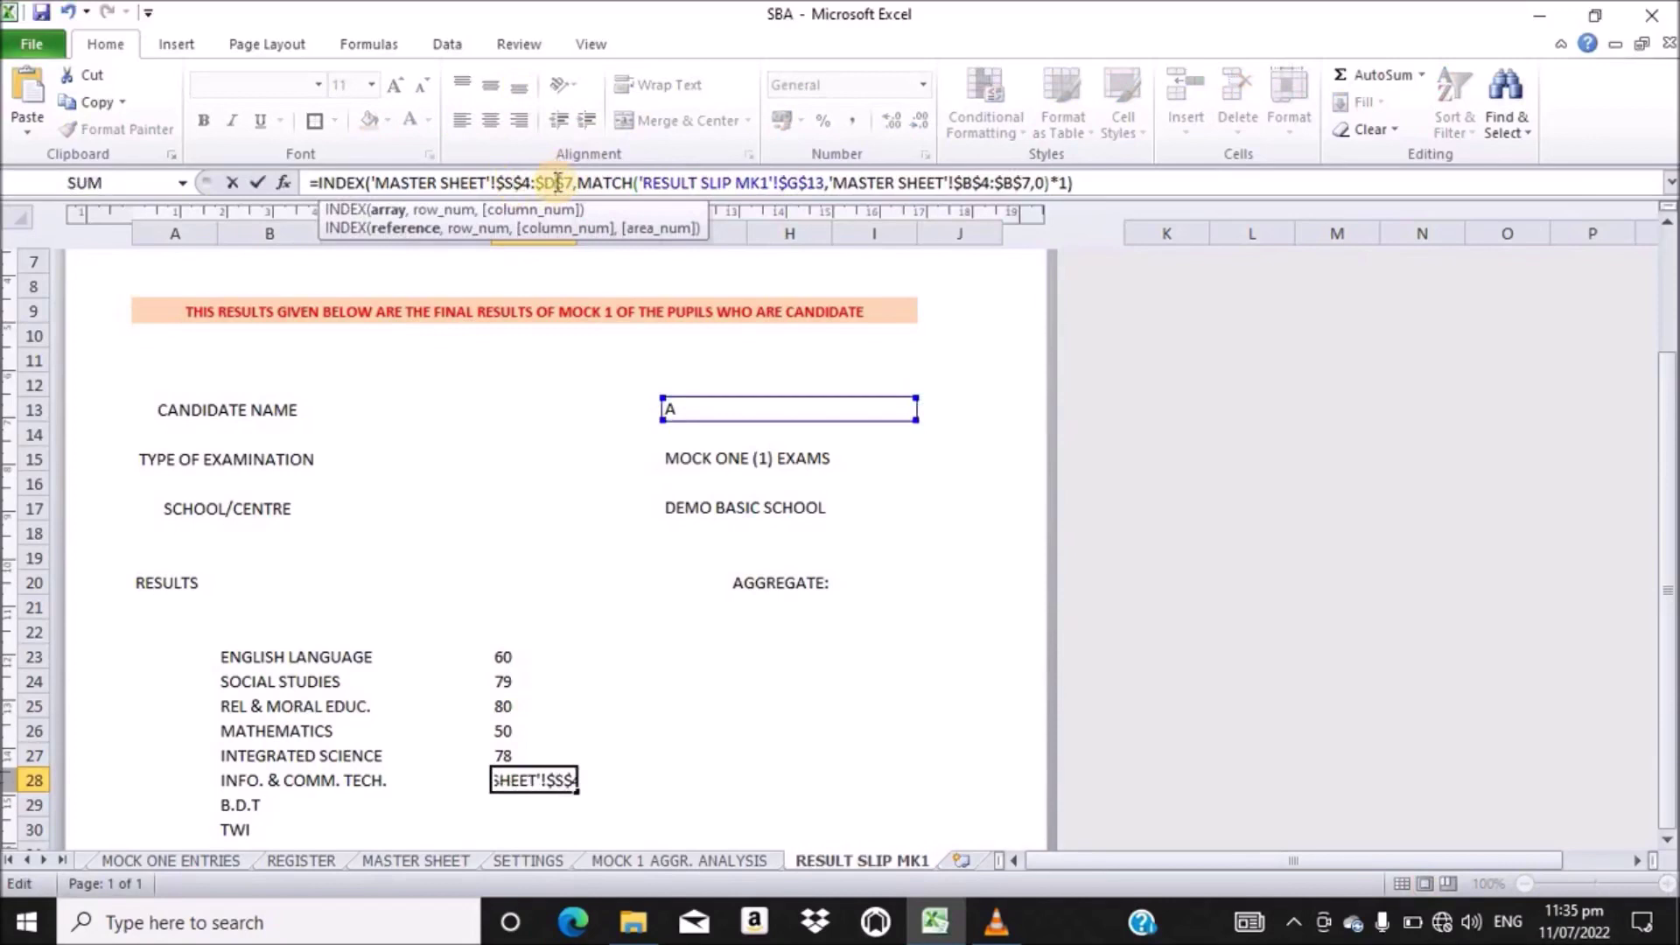
pyautogui.press('BackSpace')
pyautogui.write('S$')
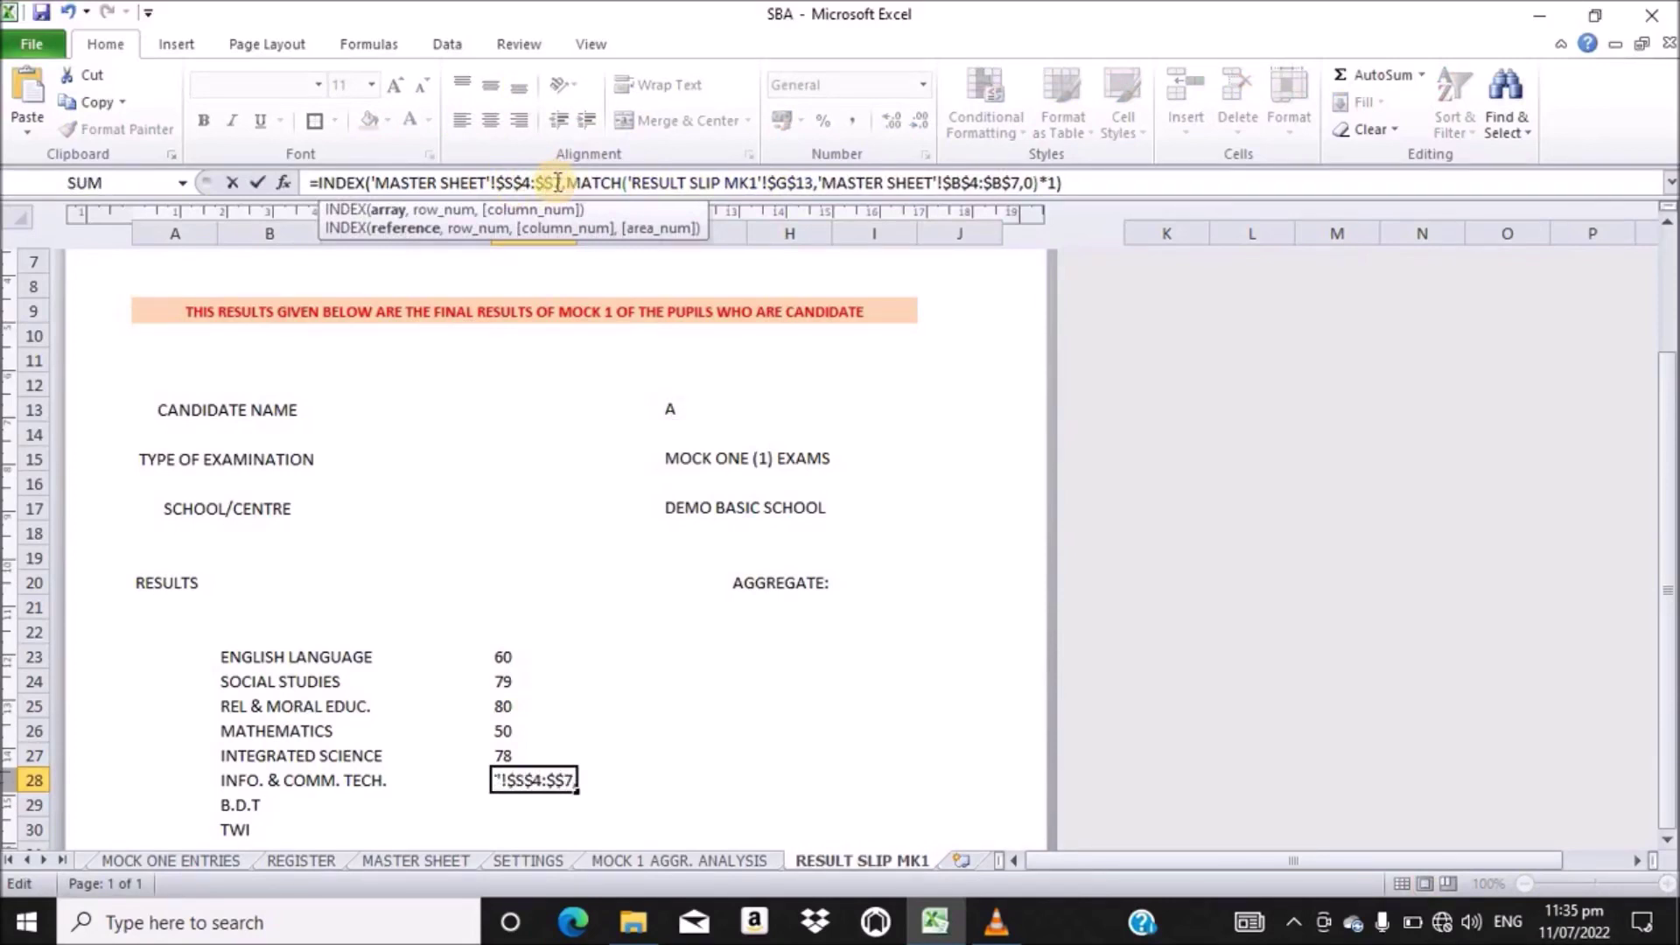
pyautogui.write('7')
pyautogui.press('Return')
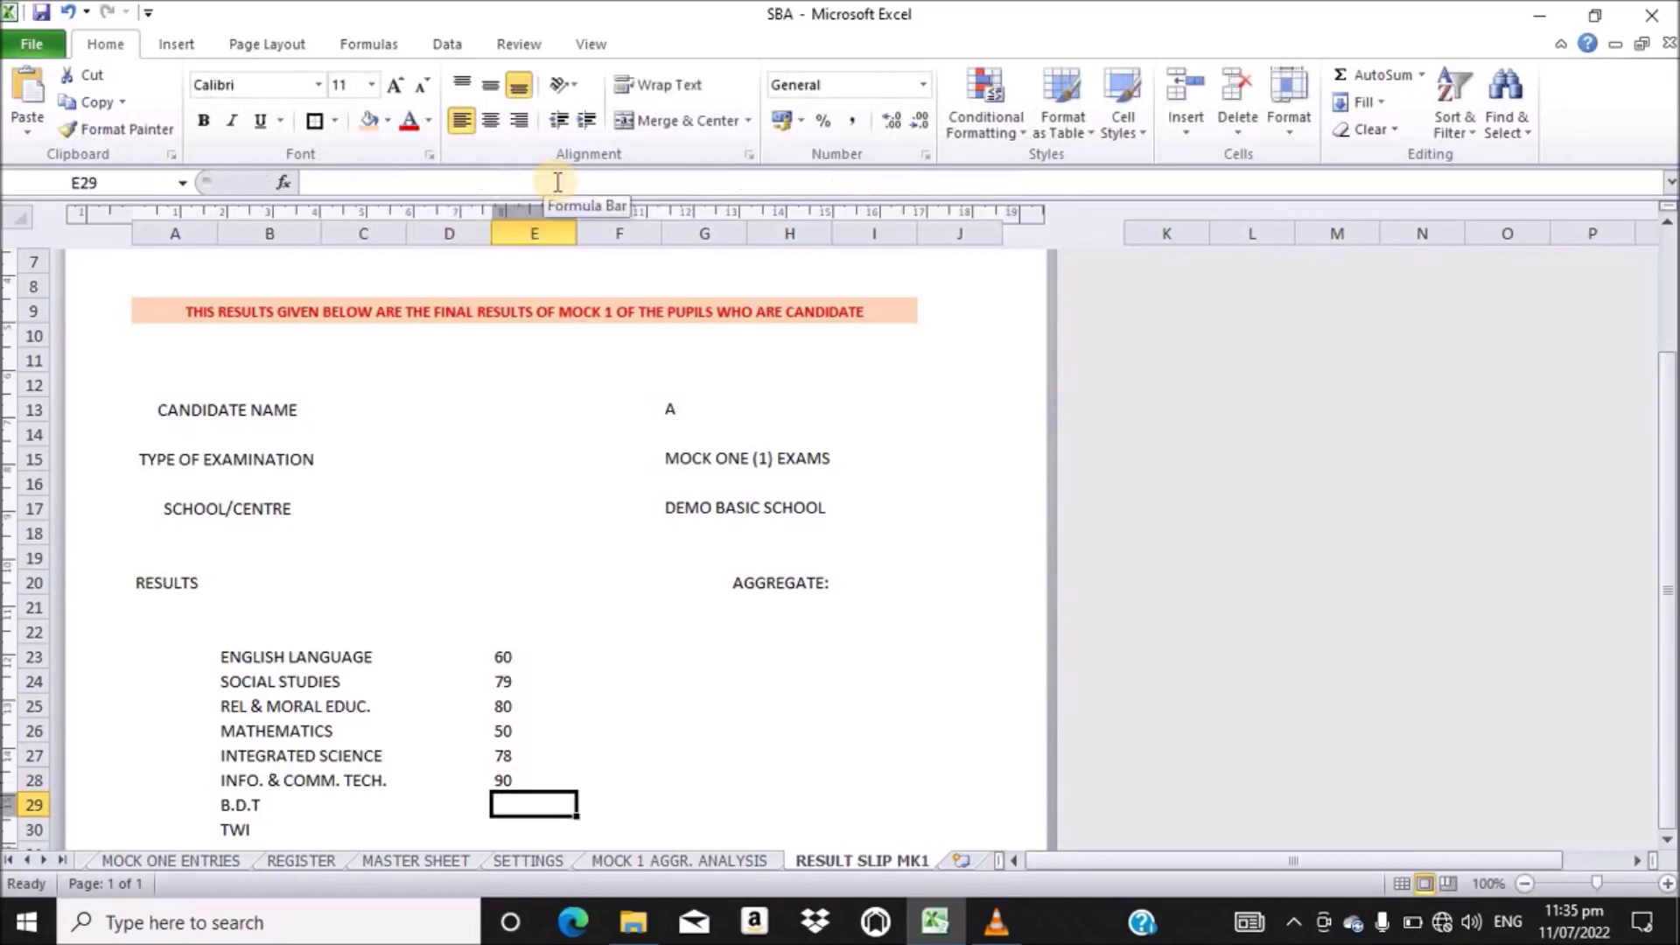
# - Enter the copied INDEX/MATCH formula in E29 for B.D.T, changing its INDEX array to the BDT scores in 'MASTER SHEET'!$V$4:$V$7
pyautogui.click(425, 183)
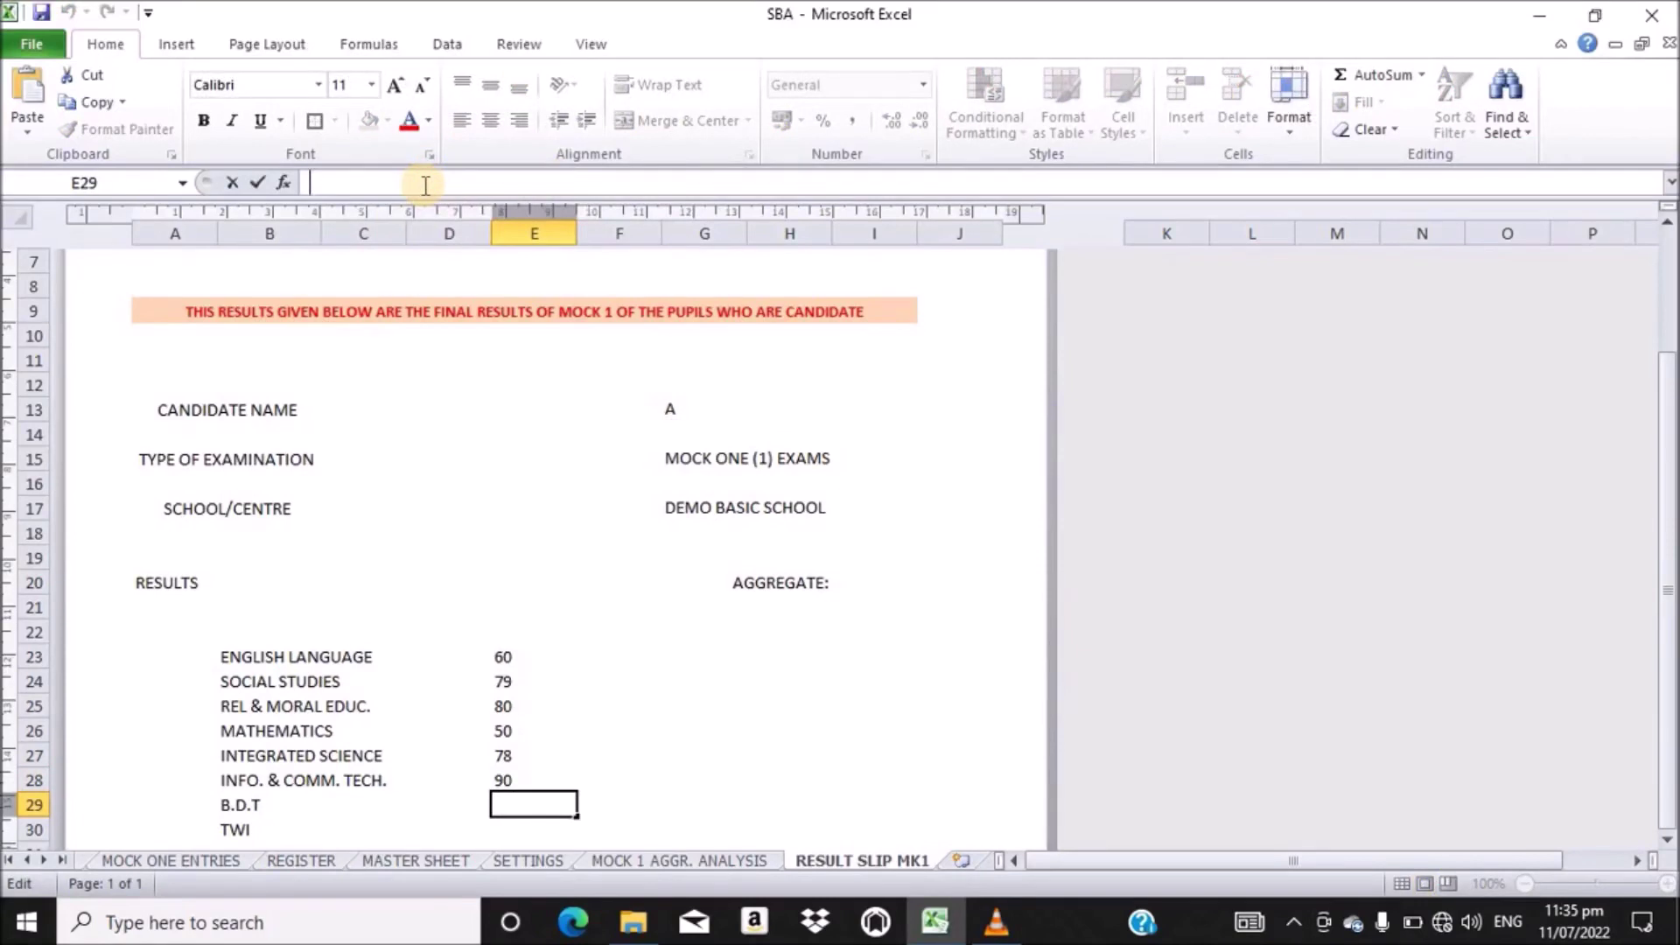
pyautogui.write("=INDEX('MASTER SHEET'!$D$4:$D$7,MATCH('RESULT SLIP MK1'!$G$13,'MASTER SHEET'!$B$4:$B$7,0)*1)")
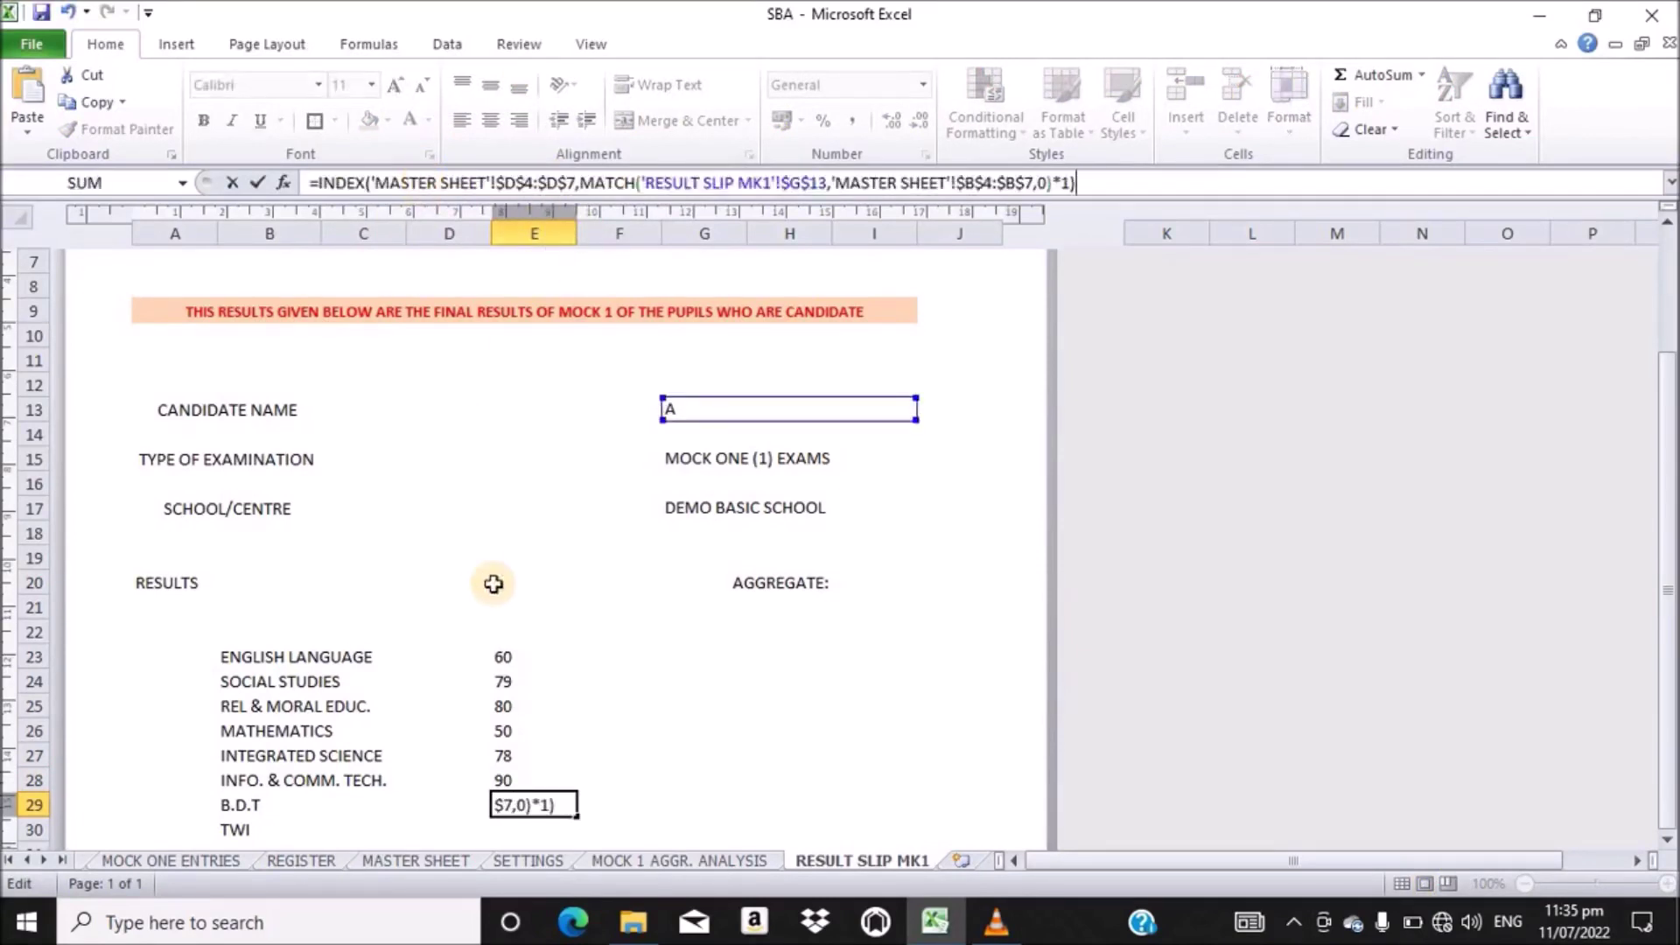
pyautogui.click(393, 861)
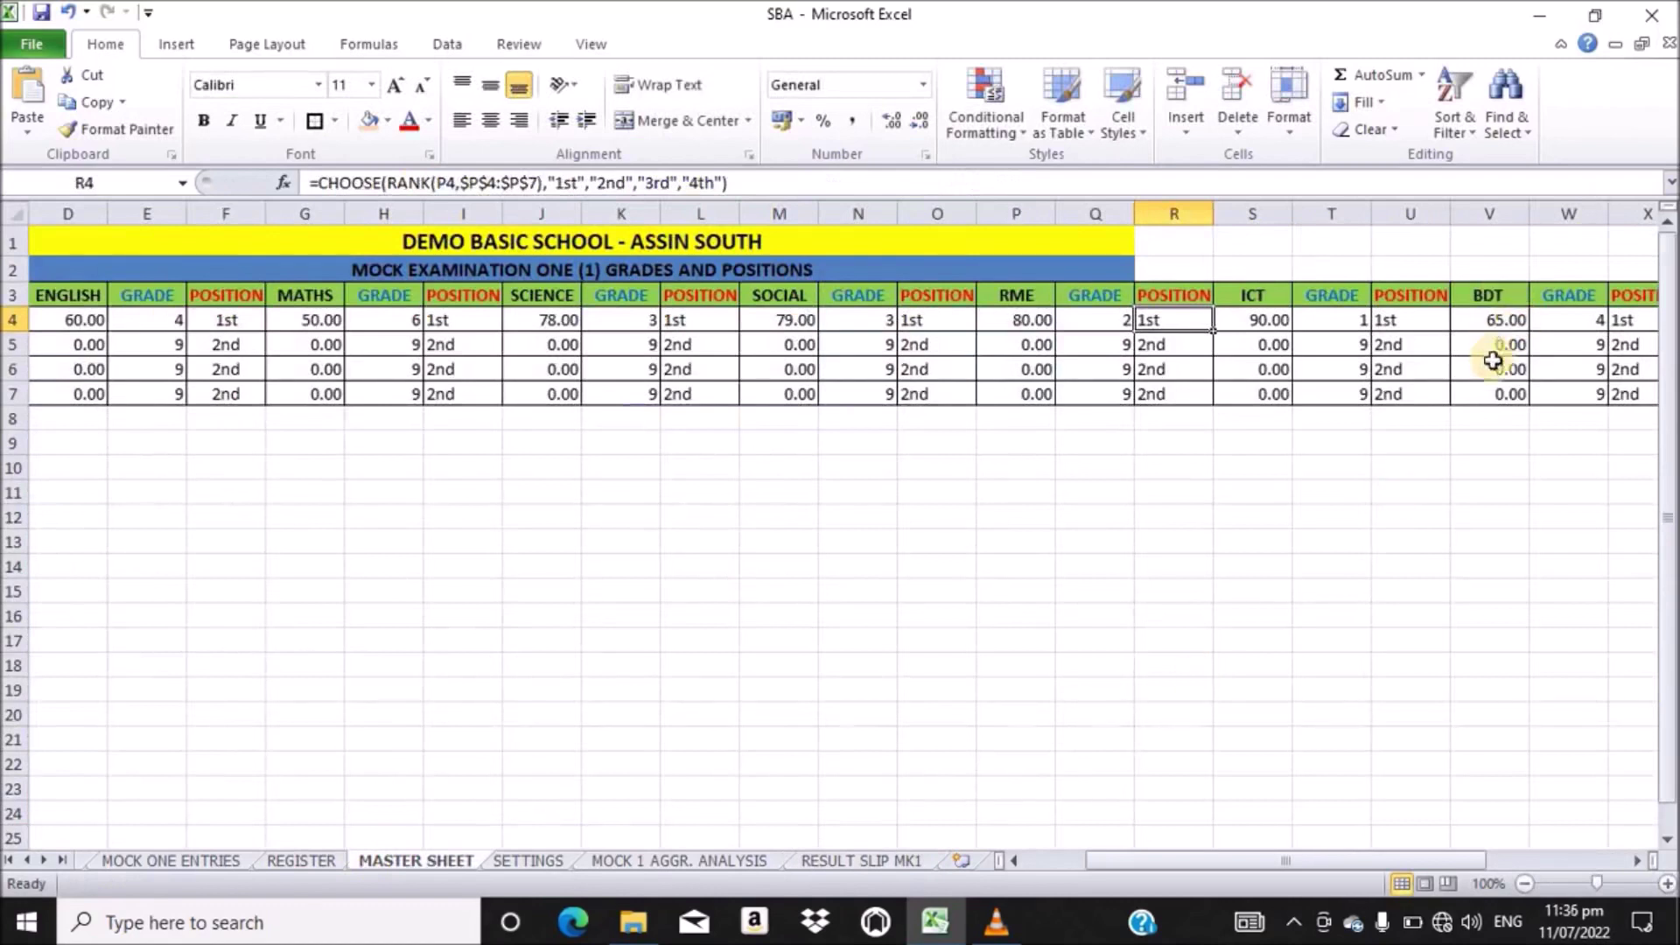
pyautogui.click(848, 863)
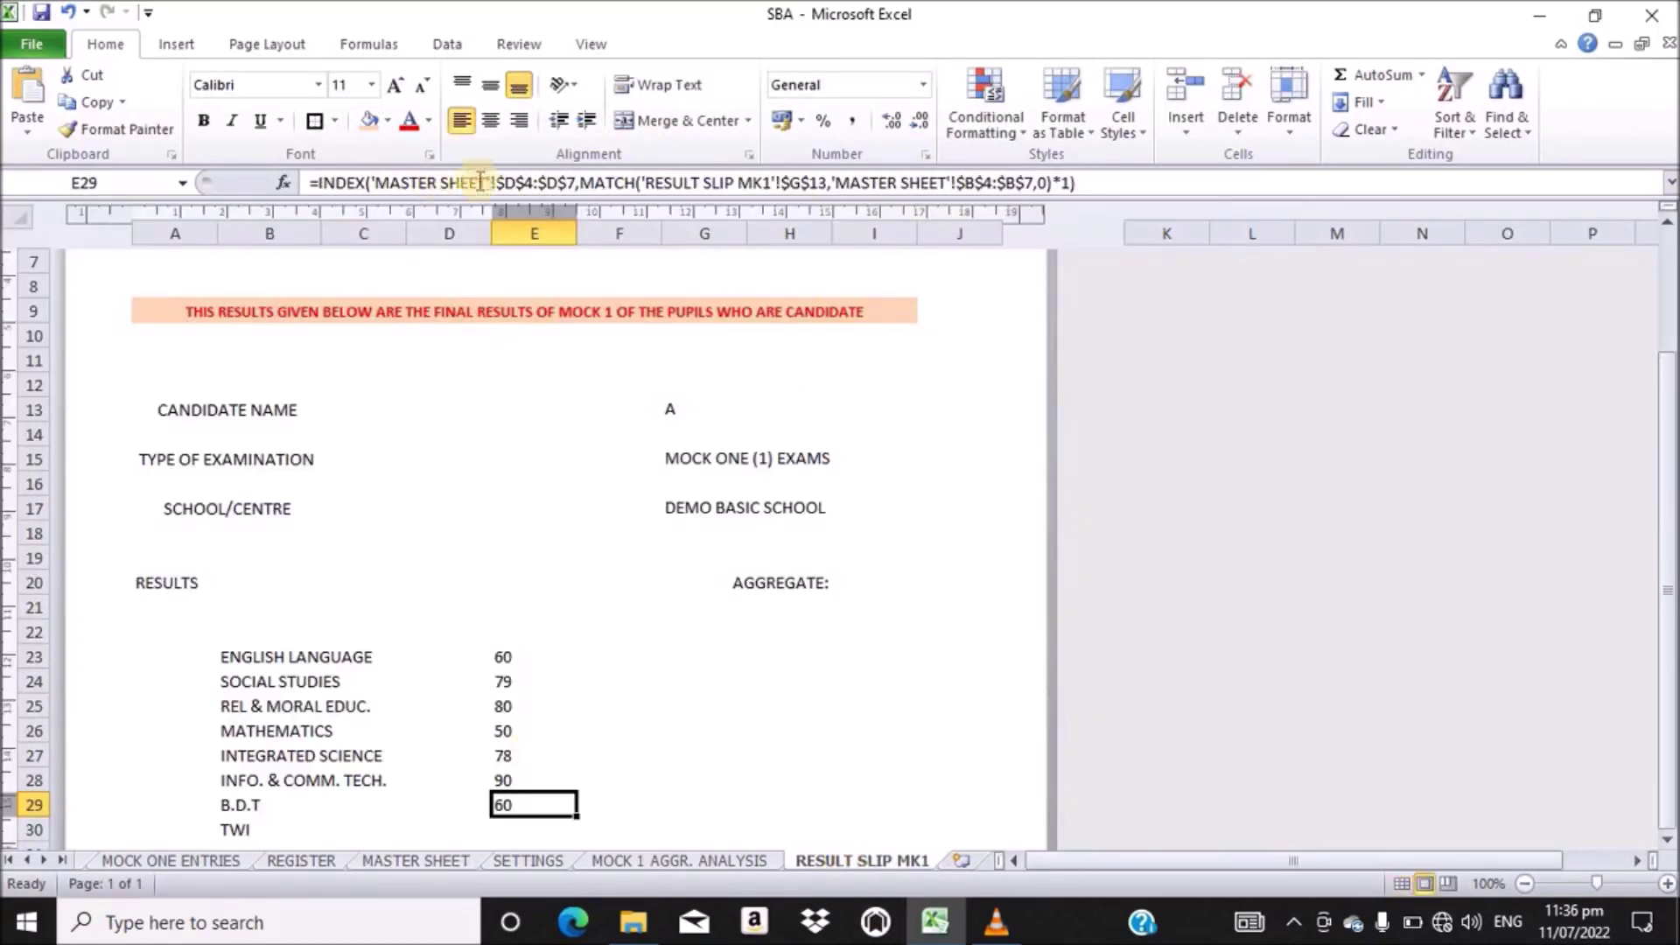
pyautogui.click(517, 185)
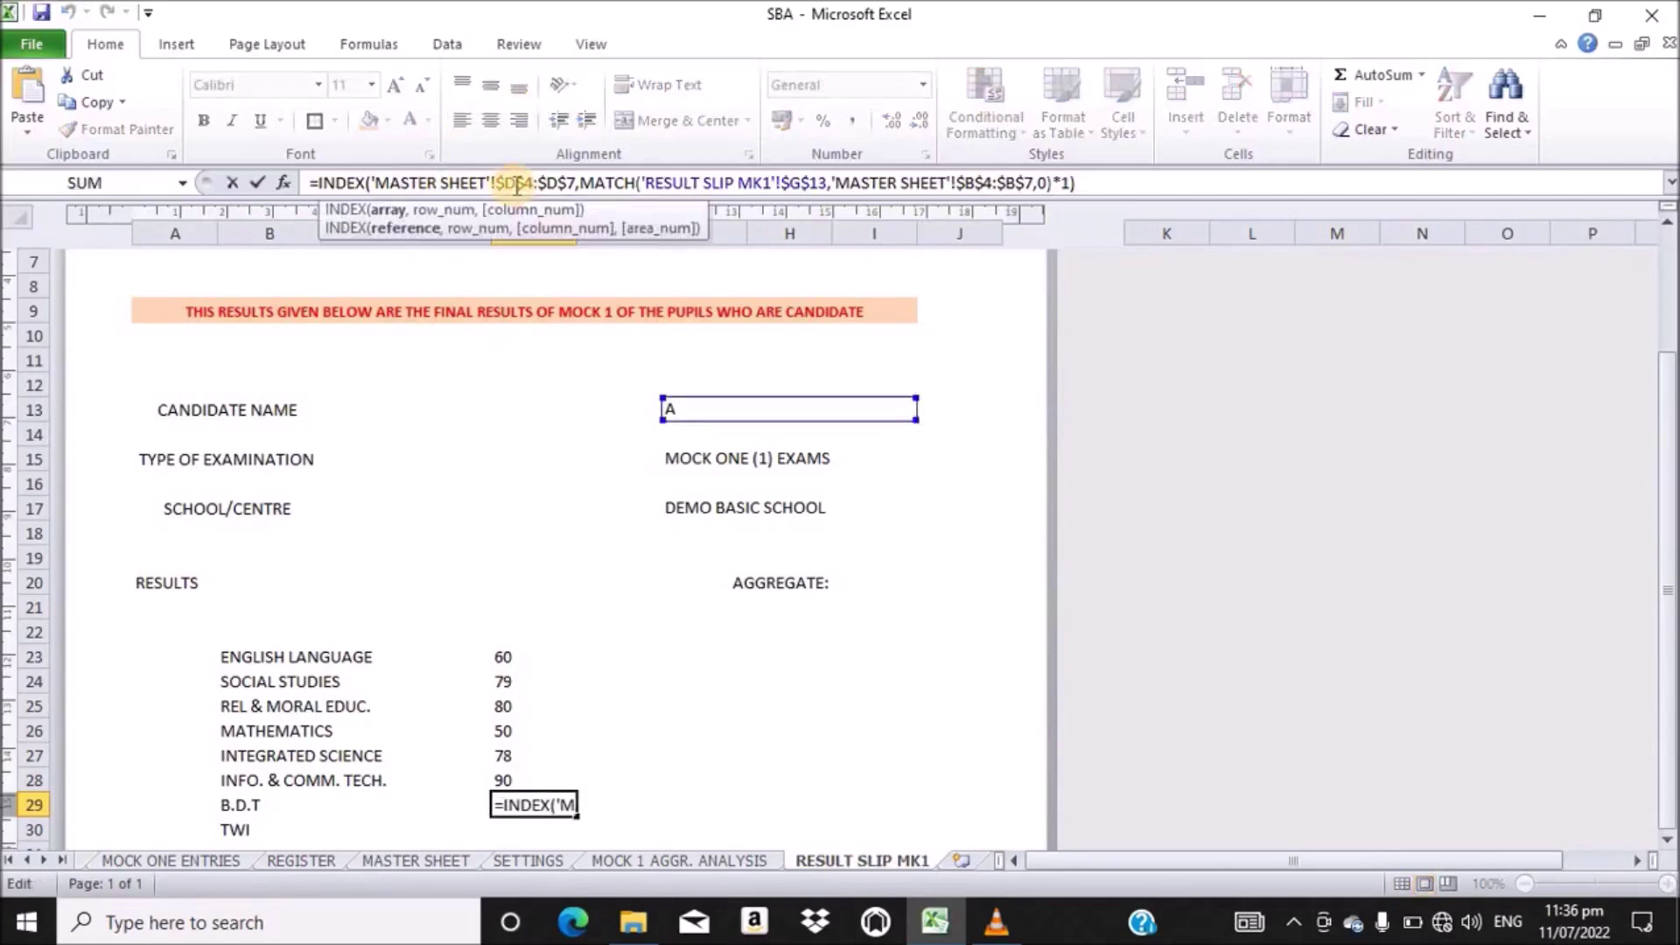
pyautogui.press('BackSpace')
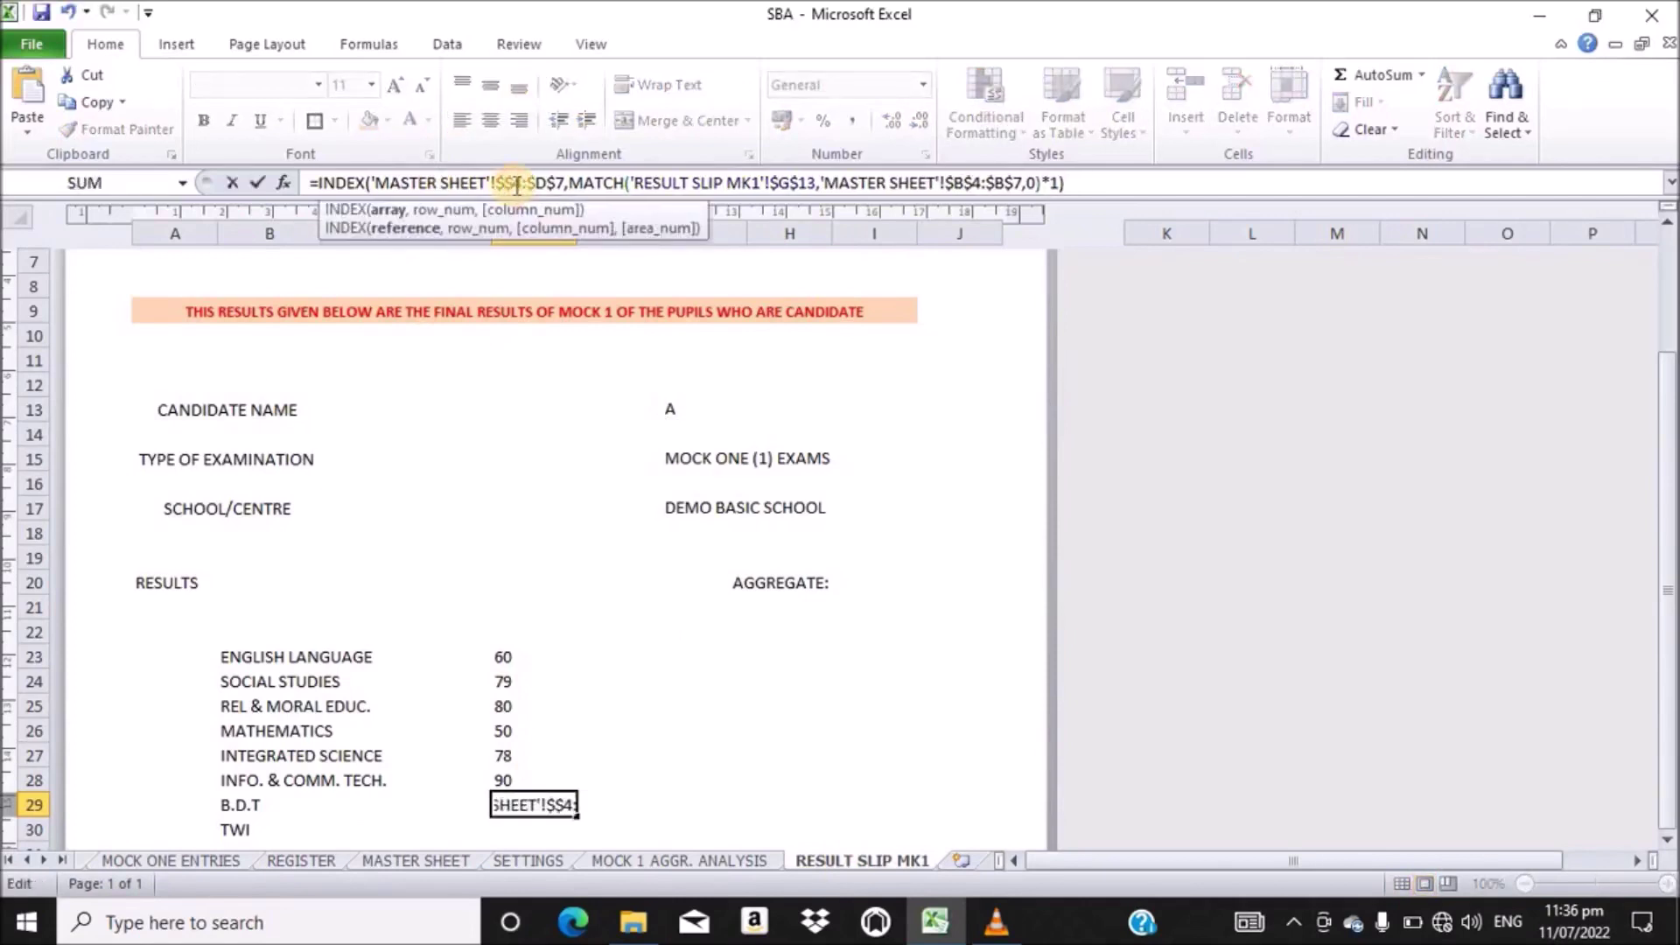
pyautogui.write('V')
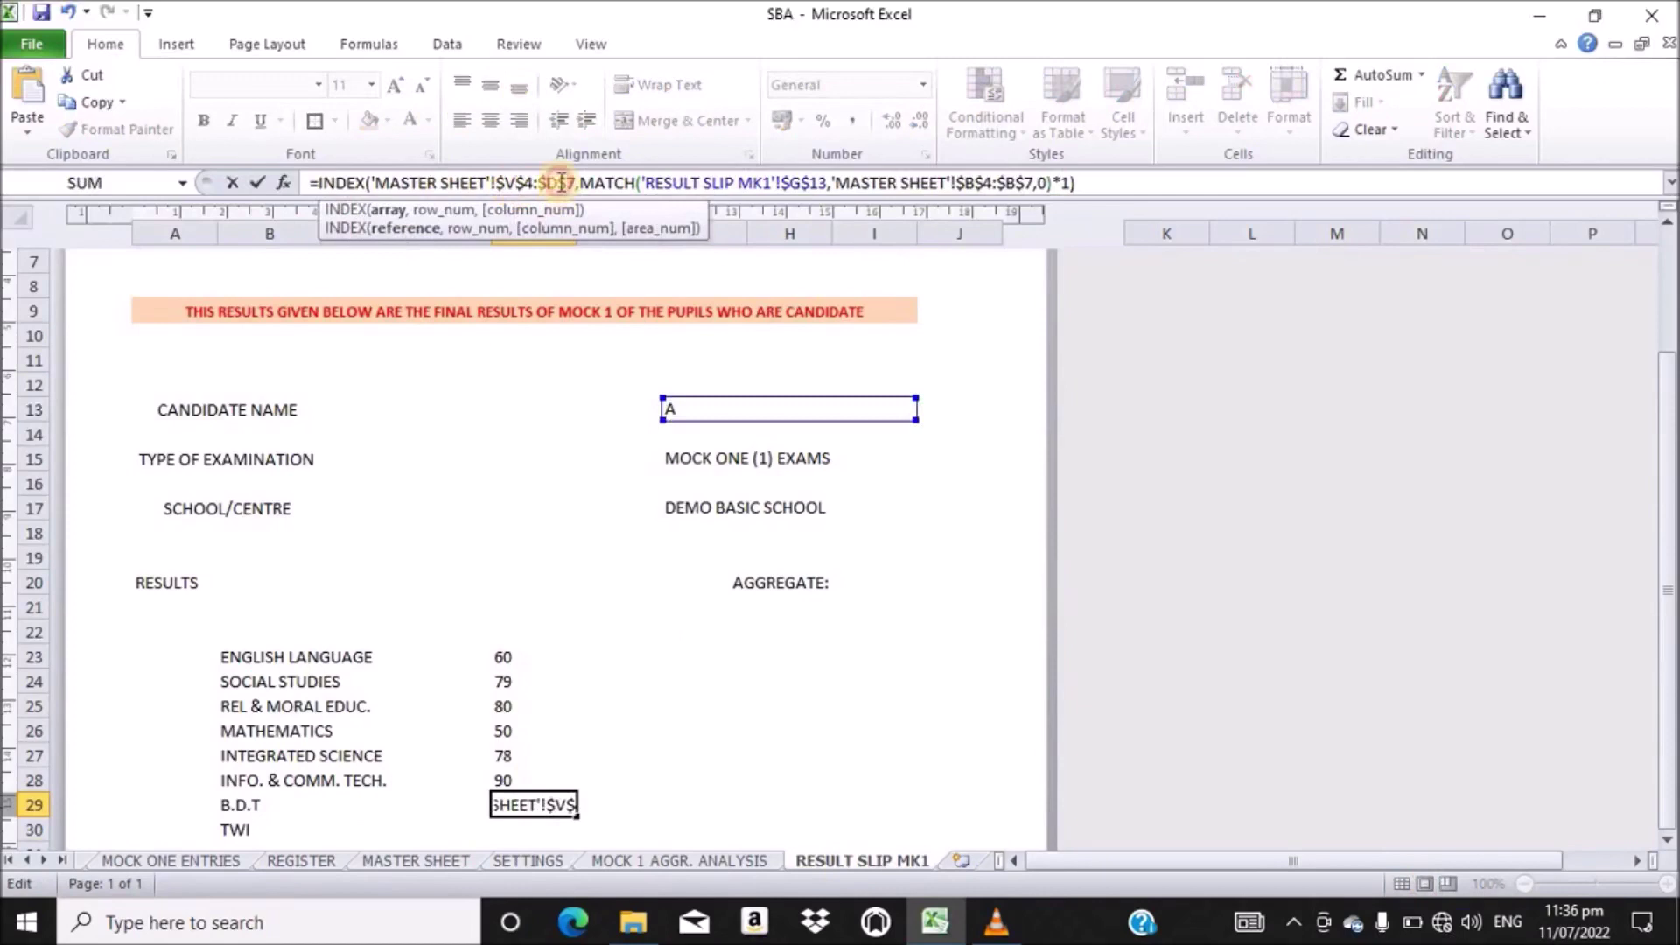
pyautogui.press('BackSpace')
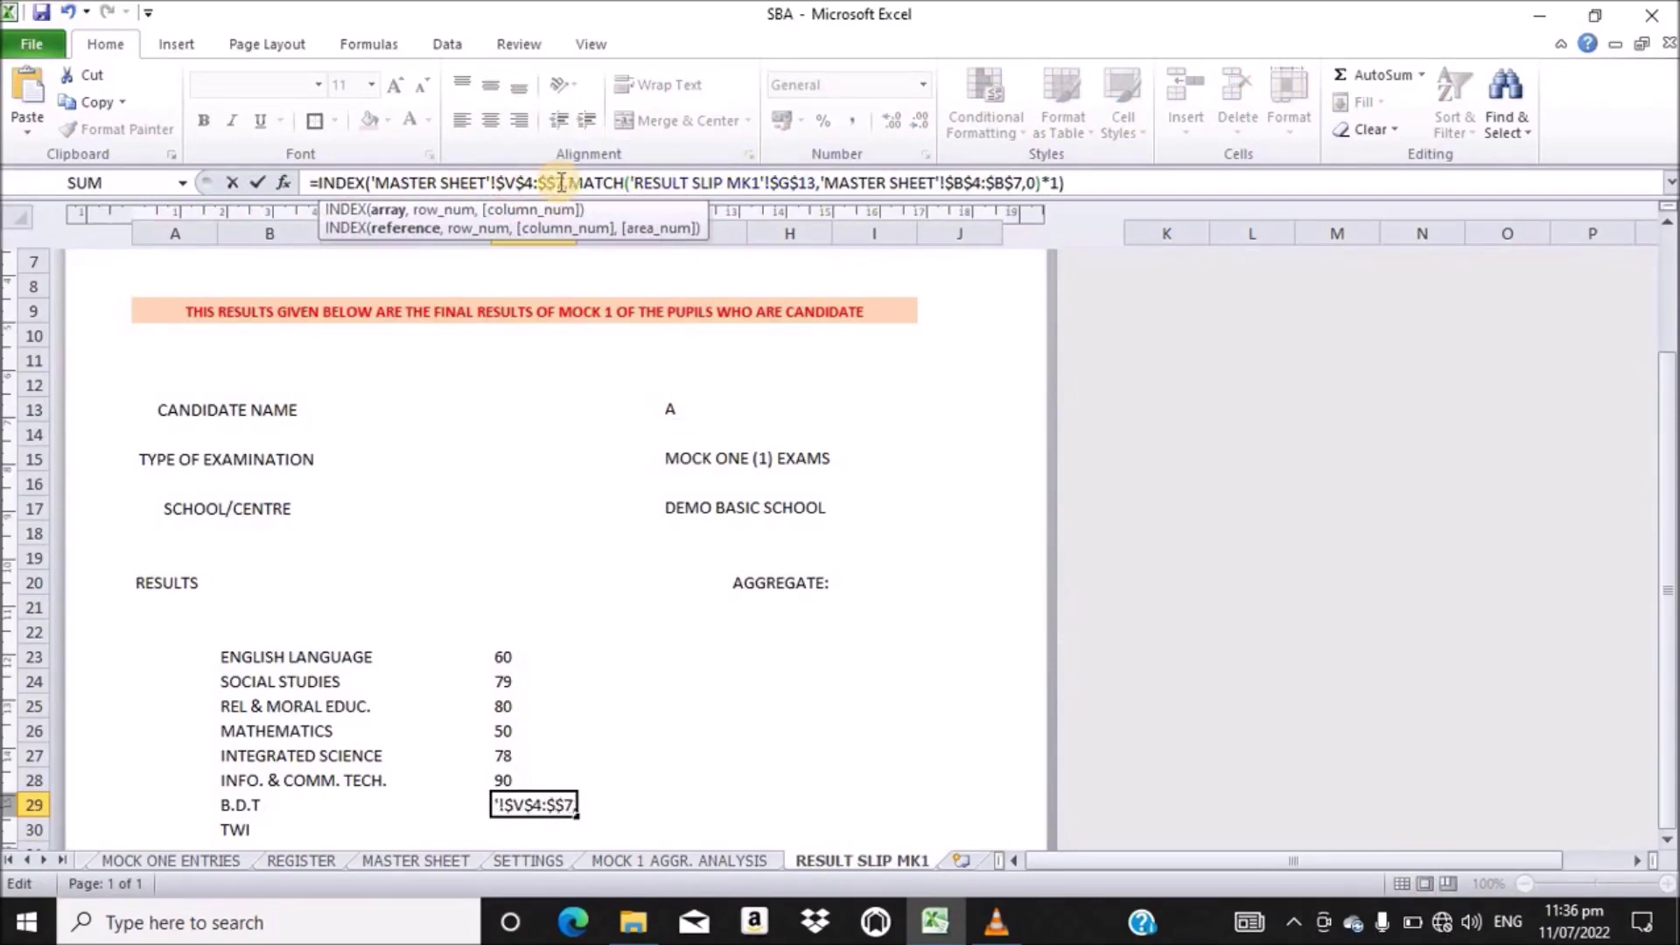
pyautogui.write('V')
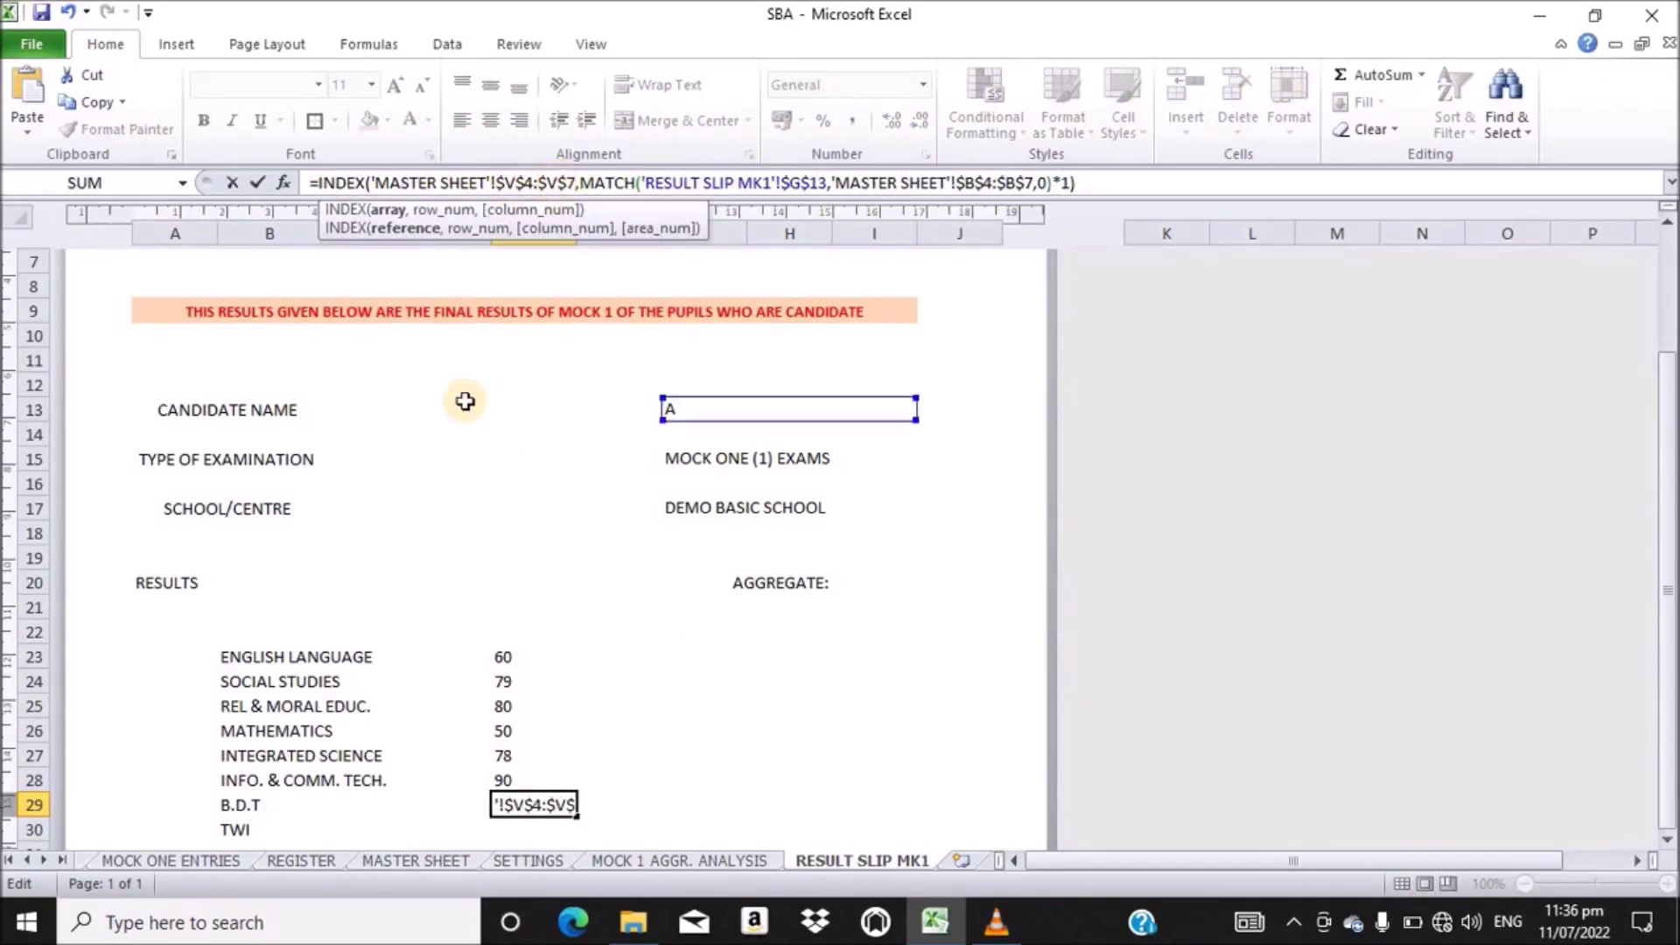
pyautogui.press('Return')
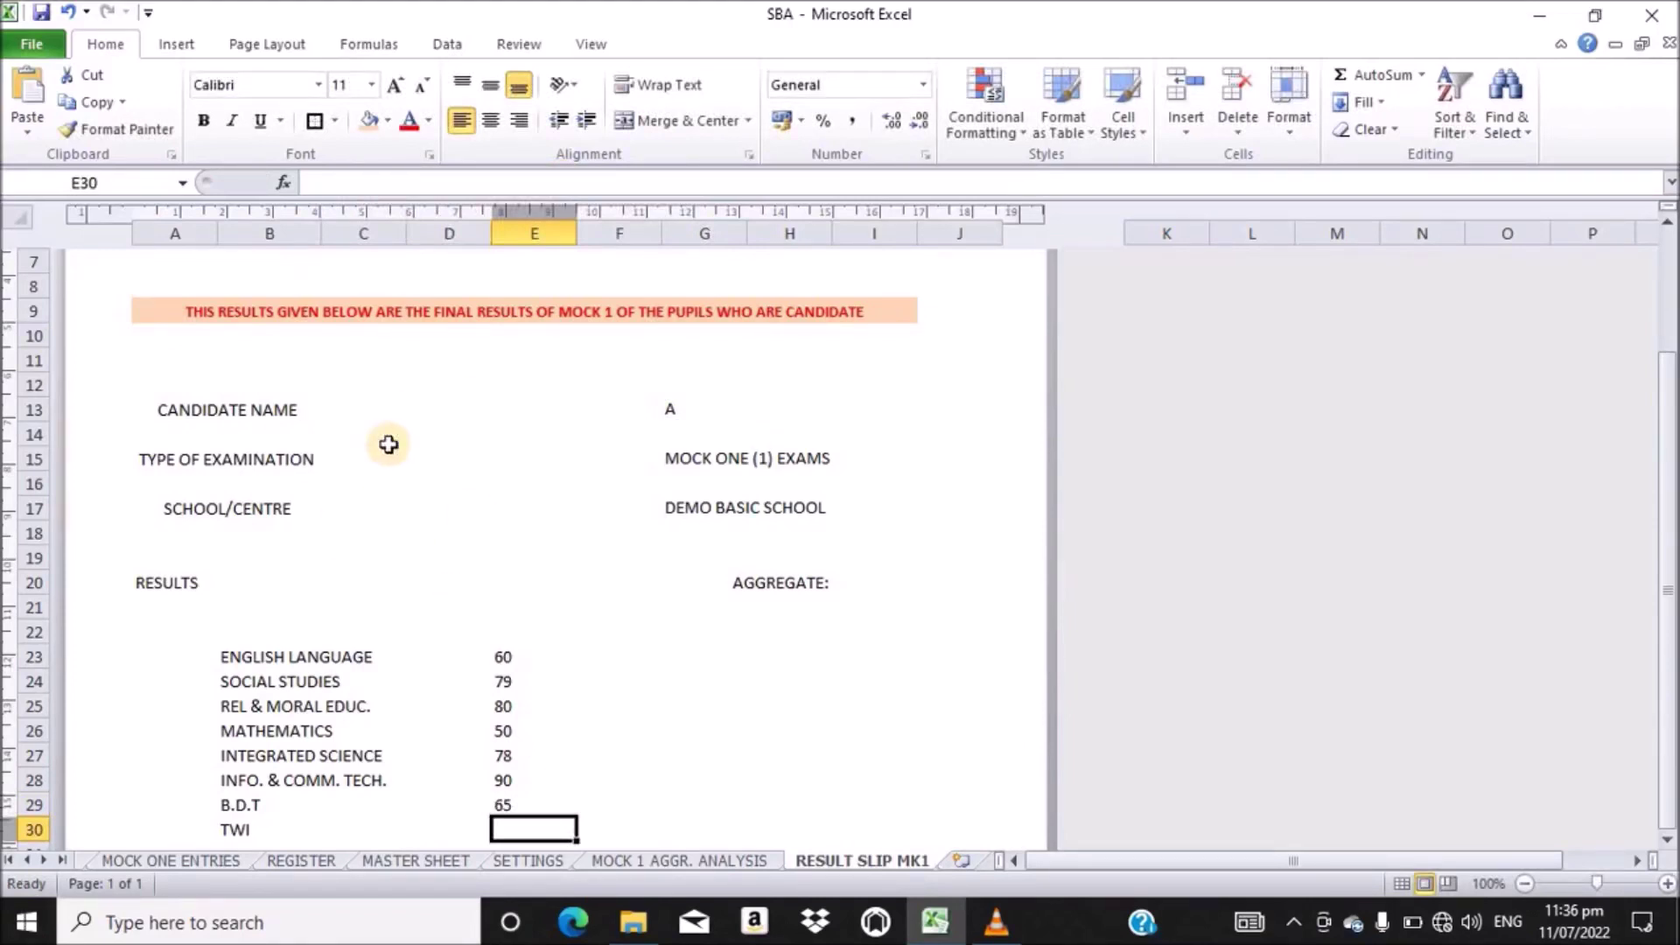
# - Fill E30 for TWI with the same INDEX/MATCH formula, using the GH. LANG scores 'MASTER SHEET'!$Y$4:$Y$7 as the INDEX array
pyautogui.click(416, 183)
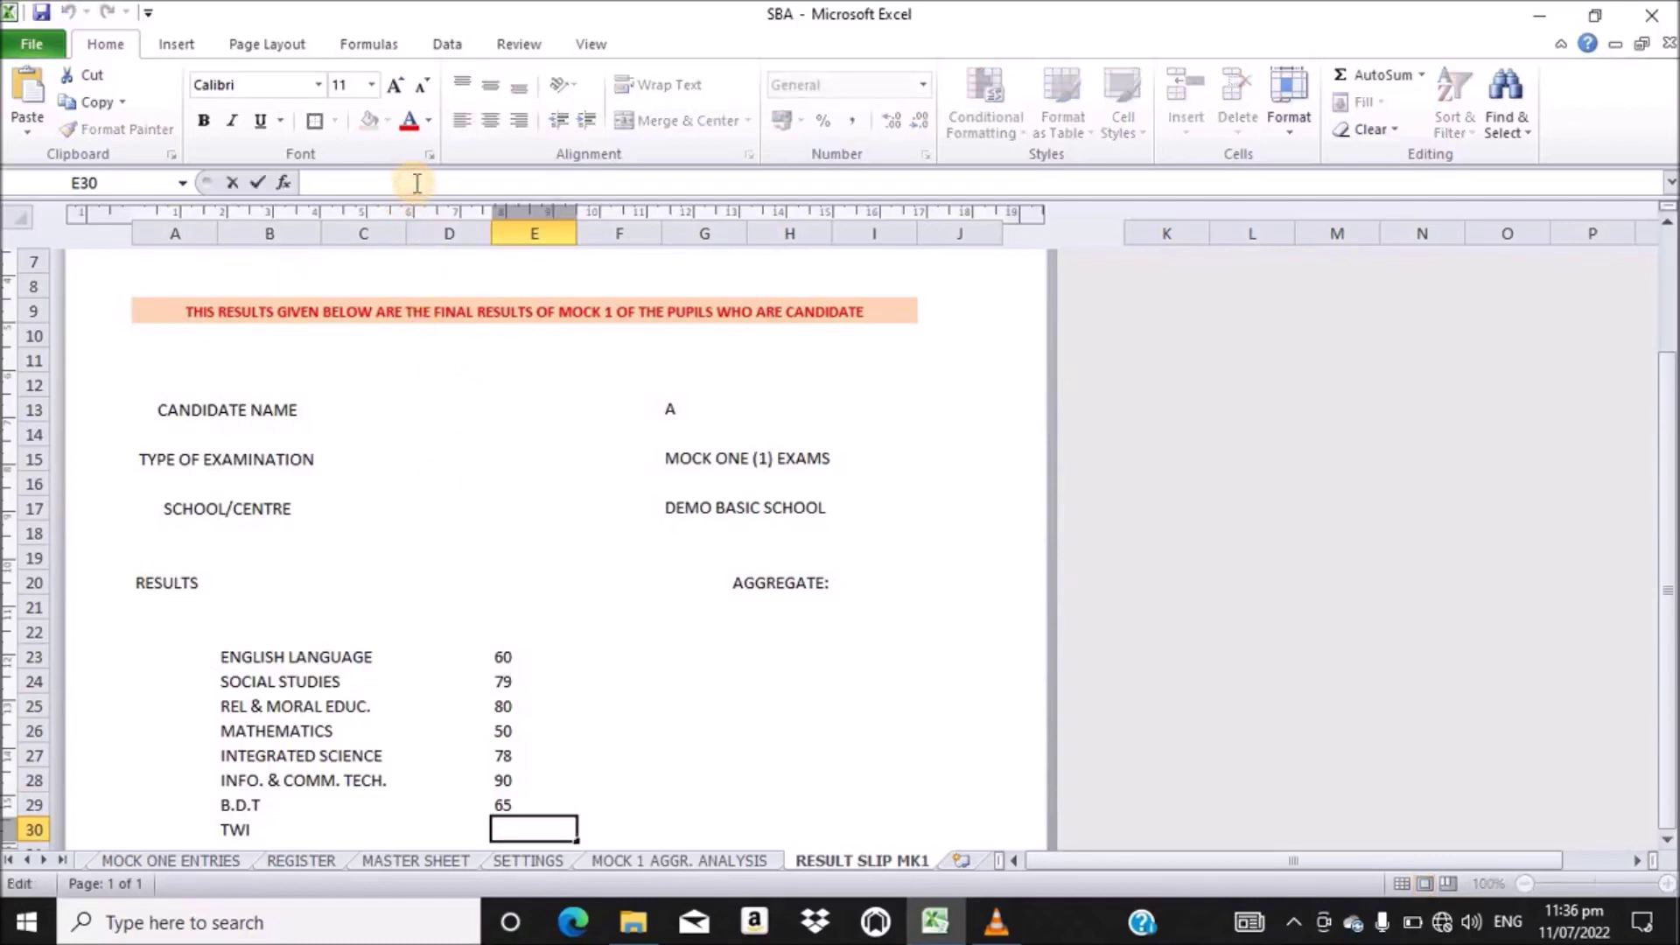
pyautogui.write("=INDEX('MASTER SHEET'!$D$4:$D$7,MATCH('RESULT SLIP MK1'!$G$13,'MASTER SHEET'!$B$4:$B$7,0)*1)")
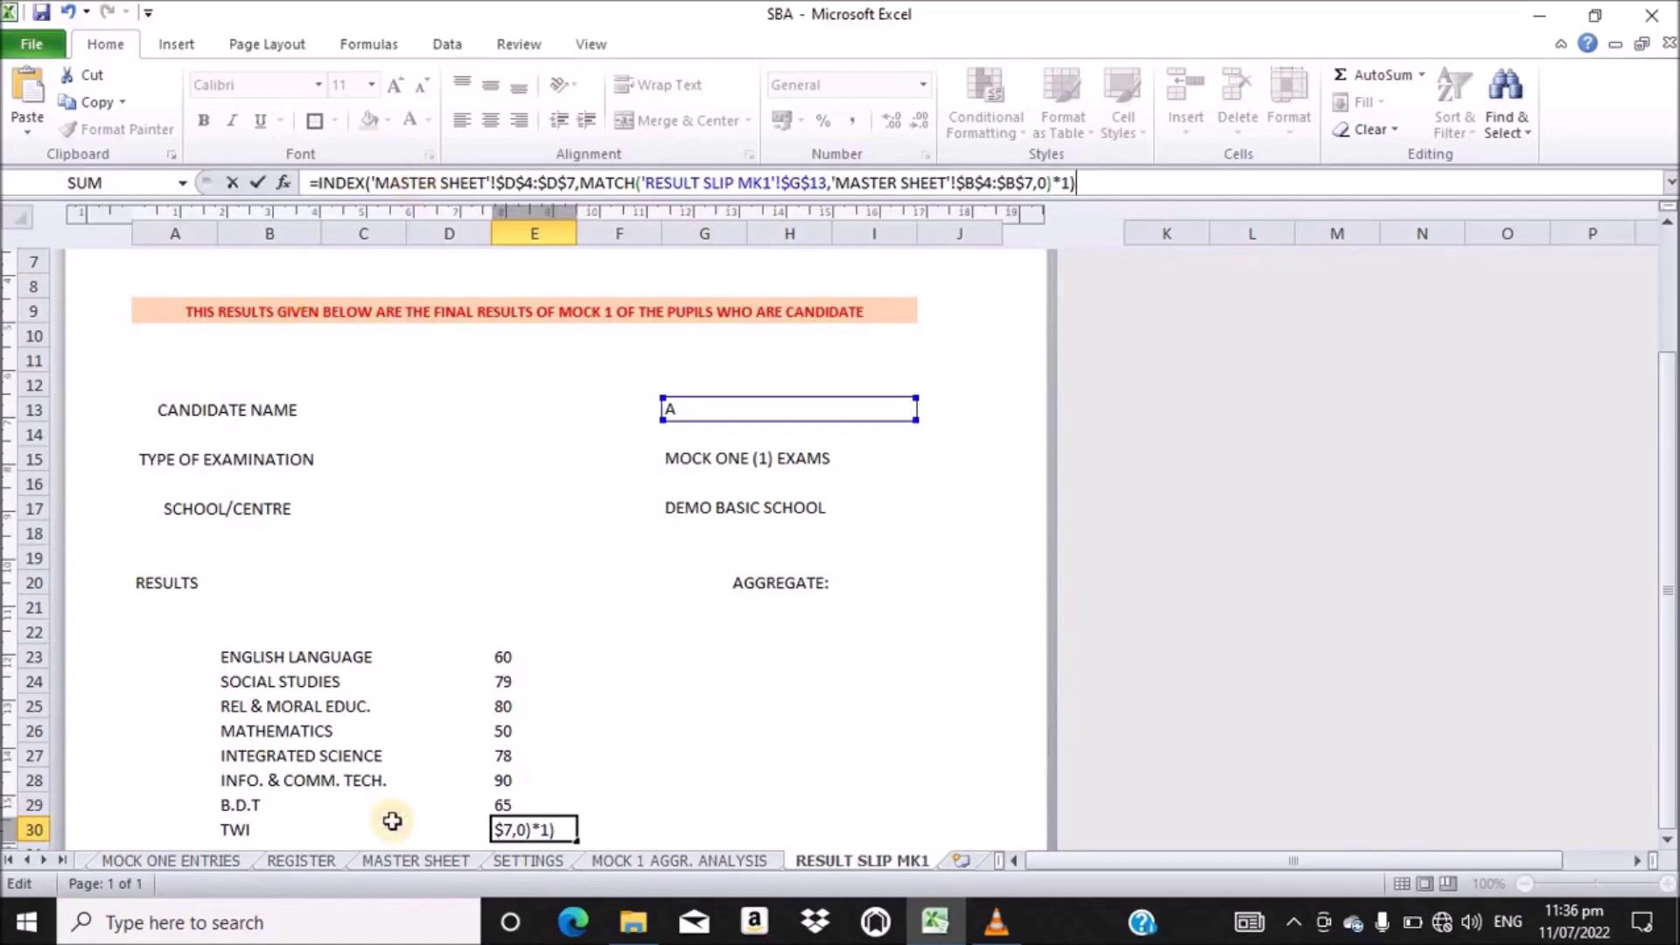
pyautogui.click(413, 861)
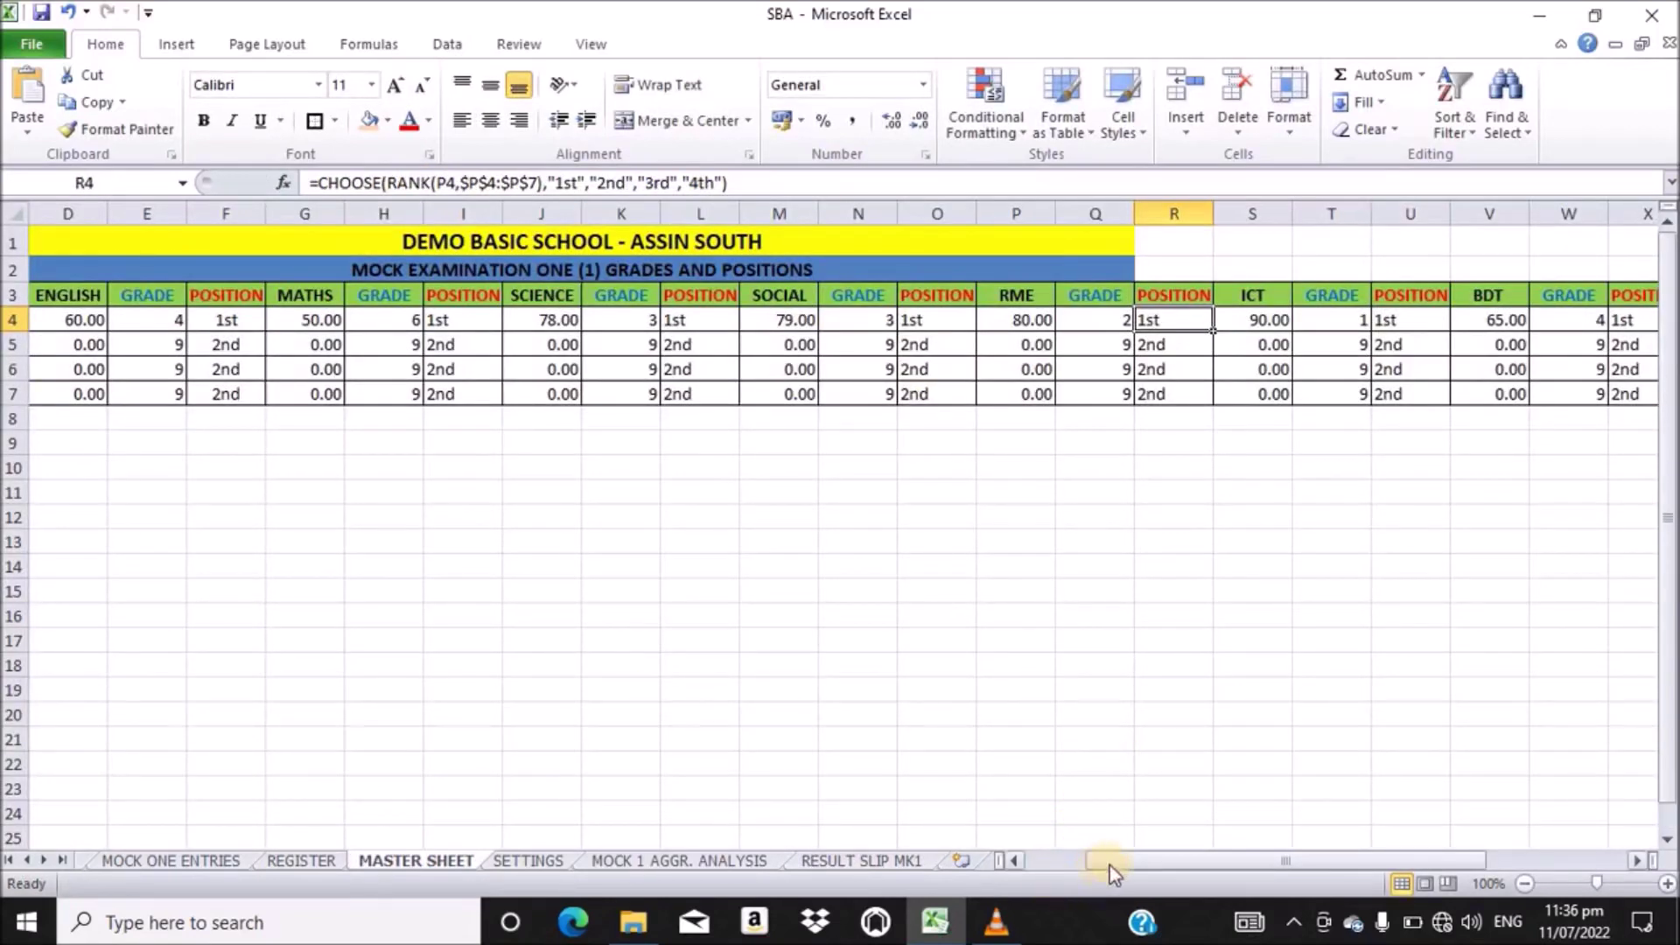
pyautogui.moveTo(1123, 861); pyautogui.dragTo(1160, 859)
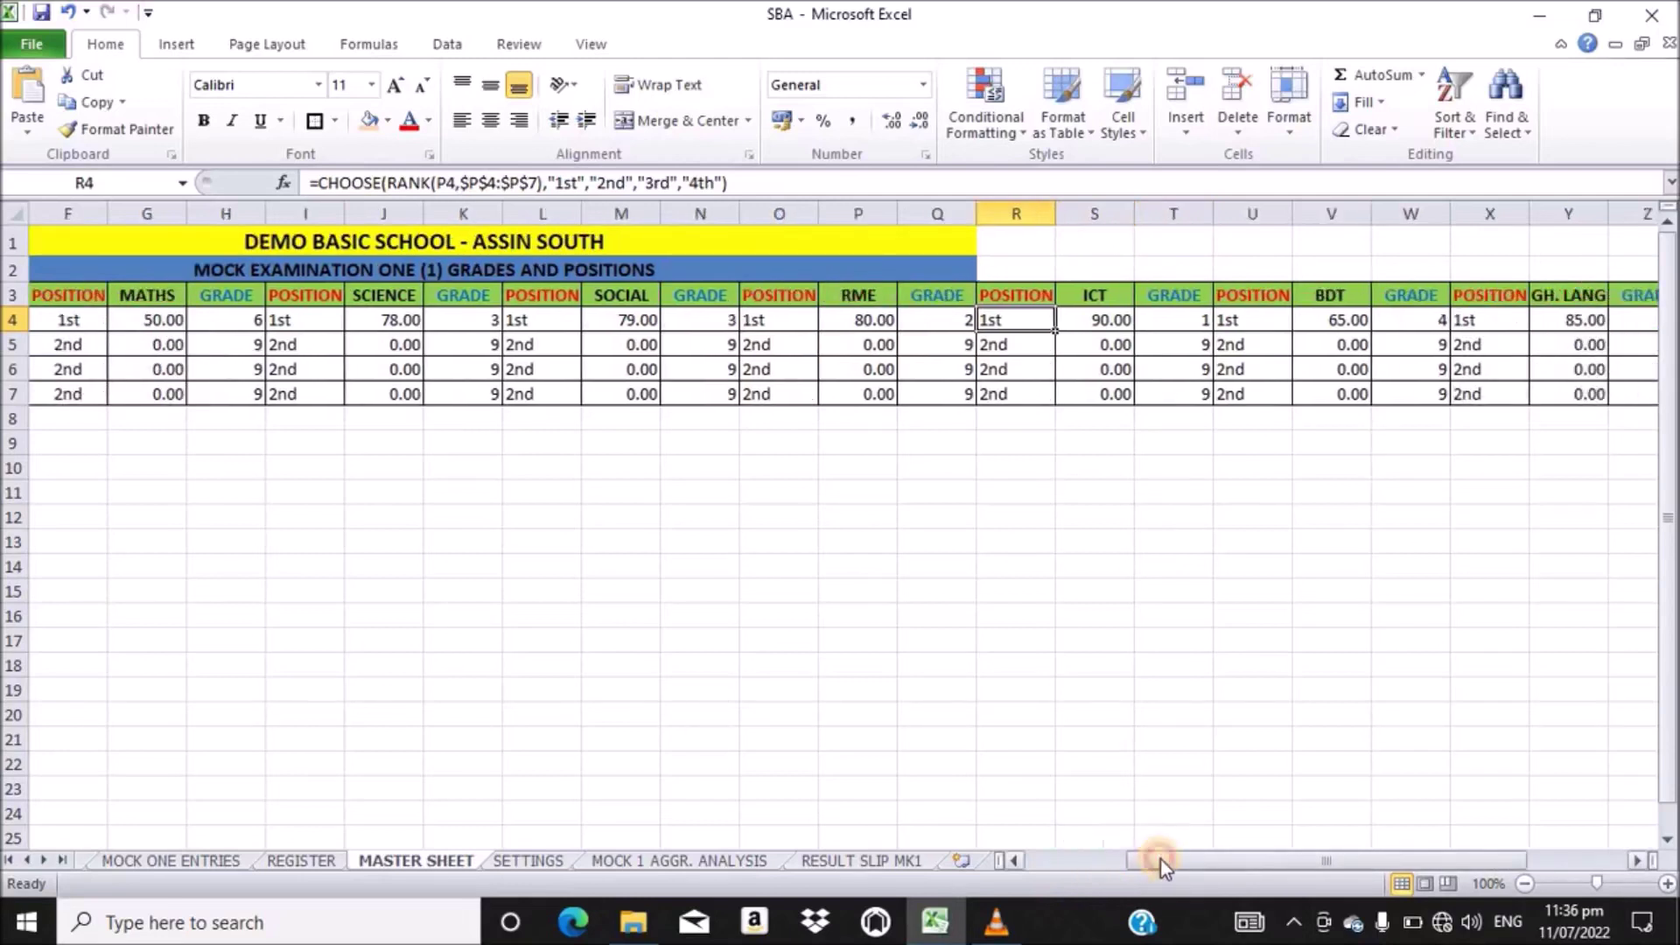
pyautogui.click(849, 859)
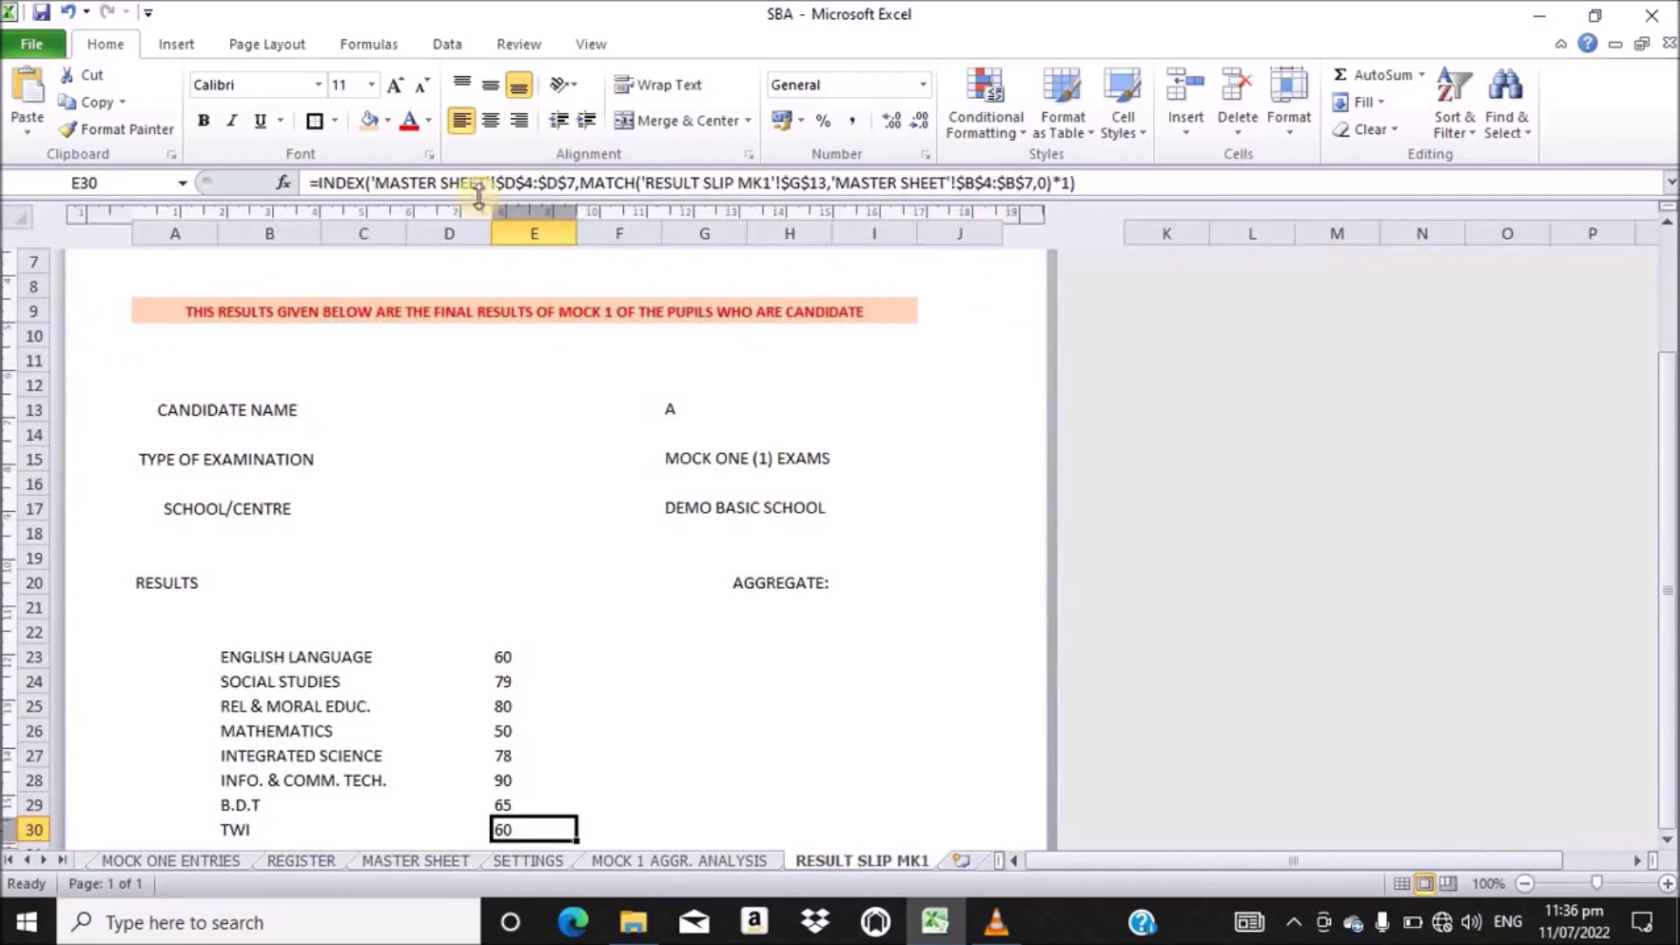
pyautogui.click(519, 184)
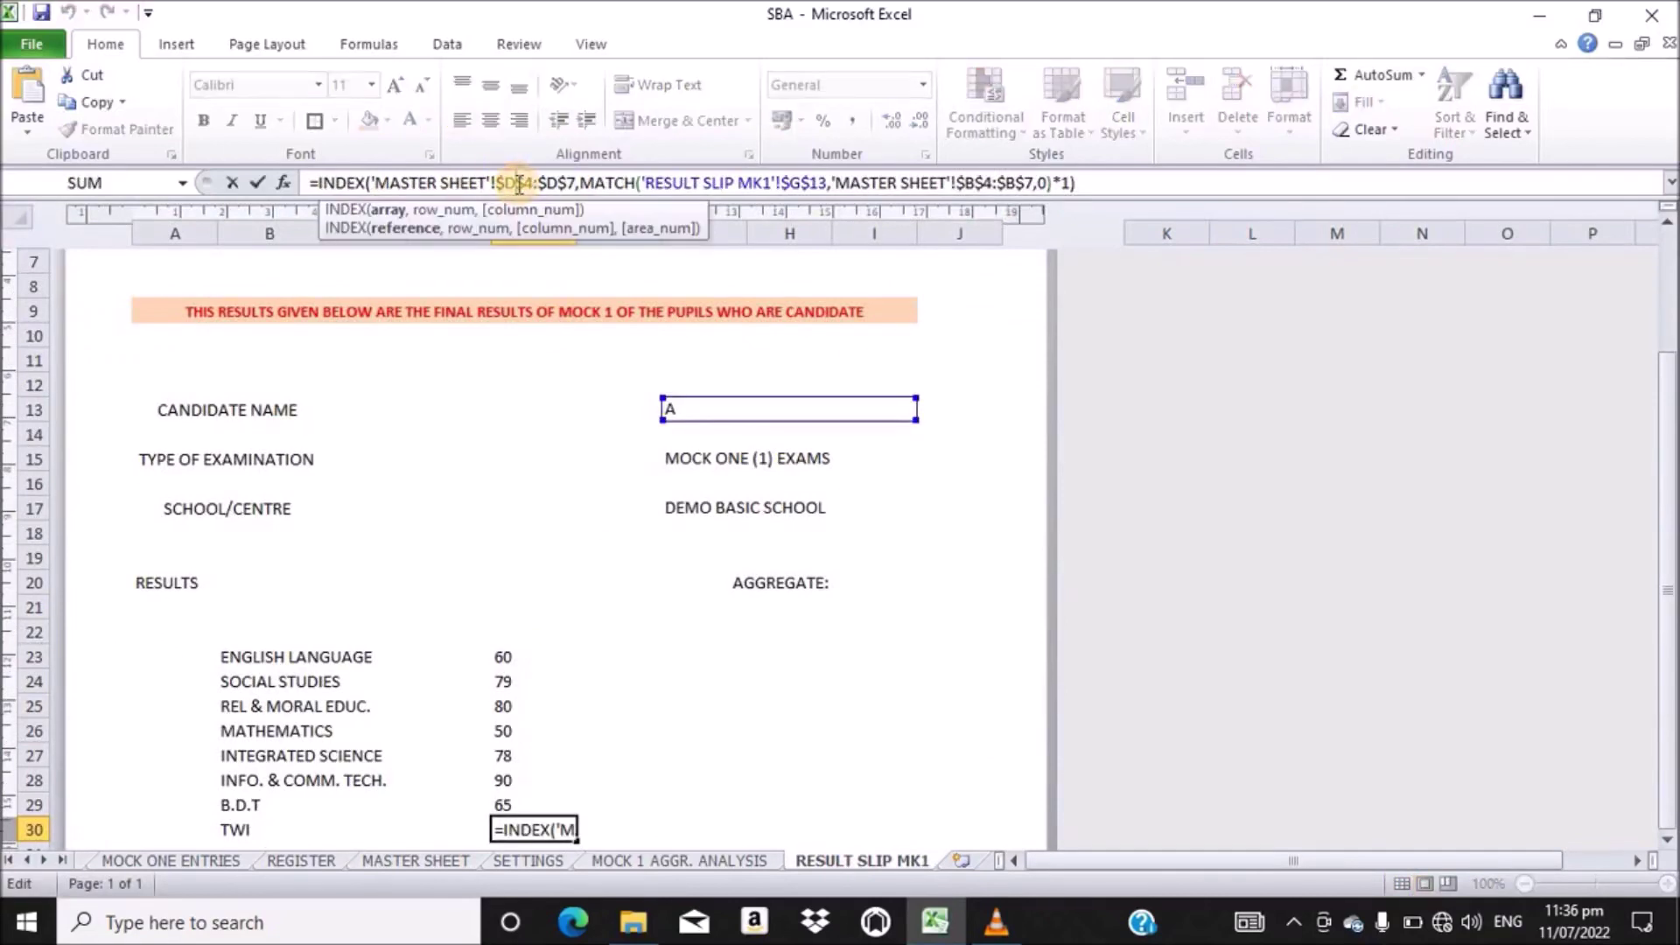
pyautogui.press('BackSpace')
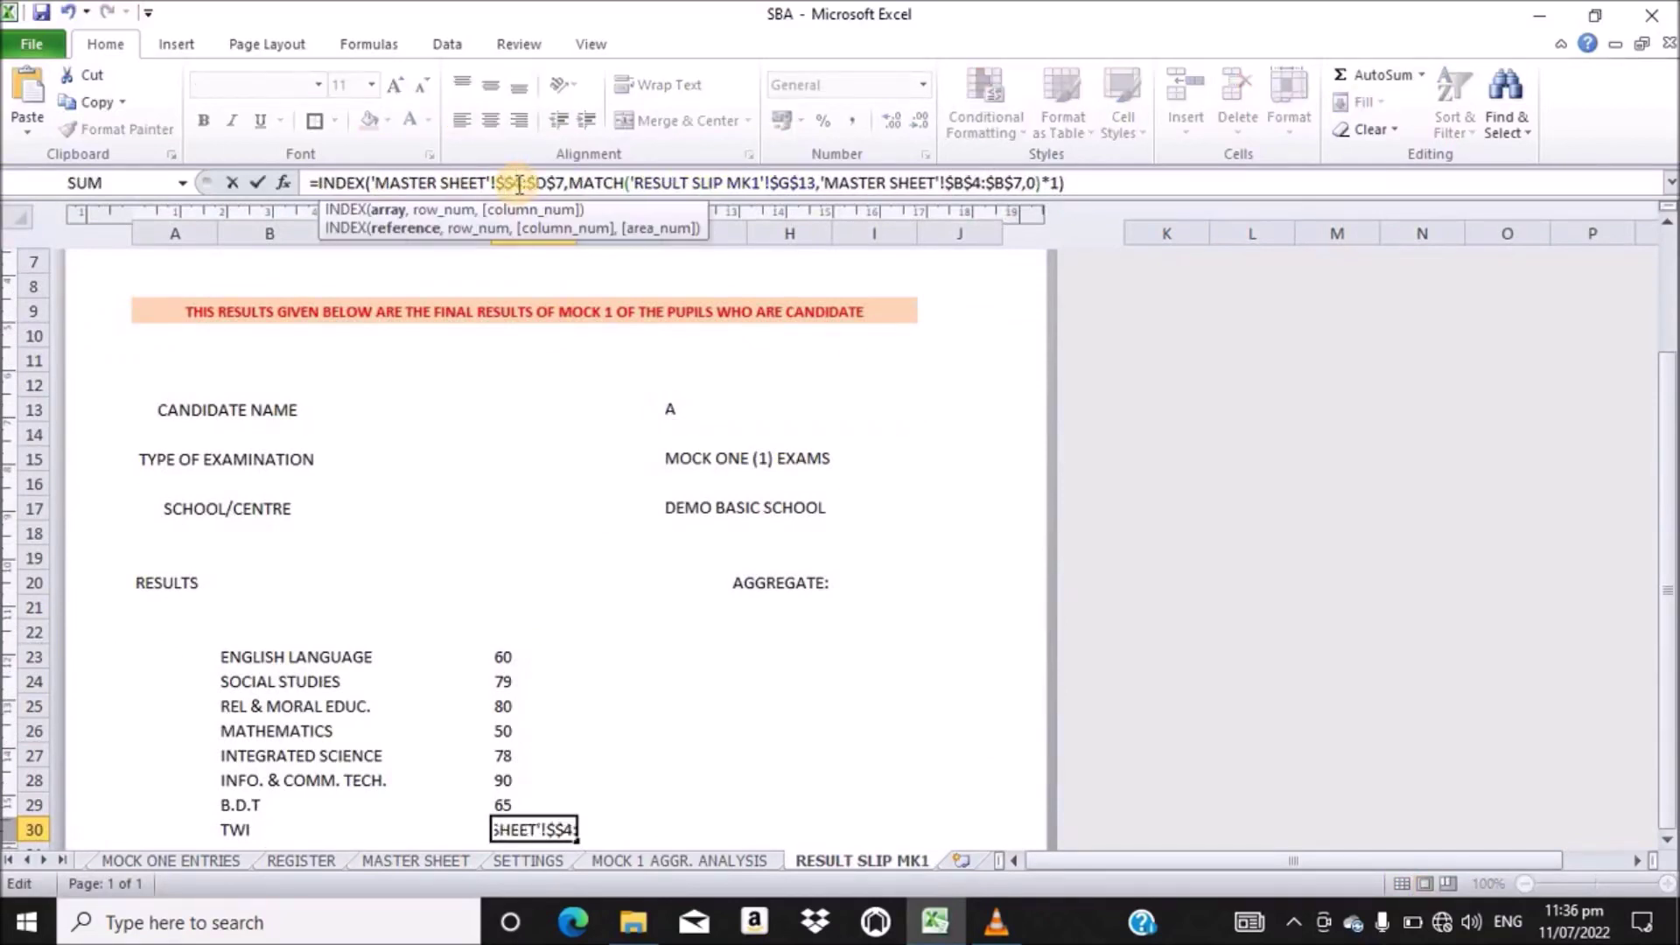
pyautogui.write('Y')
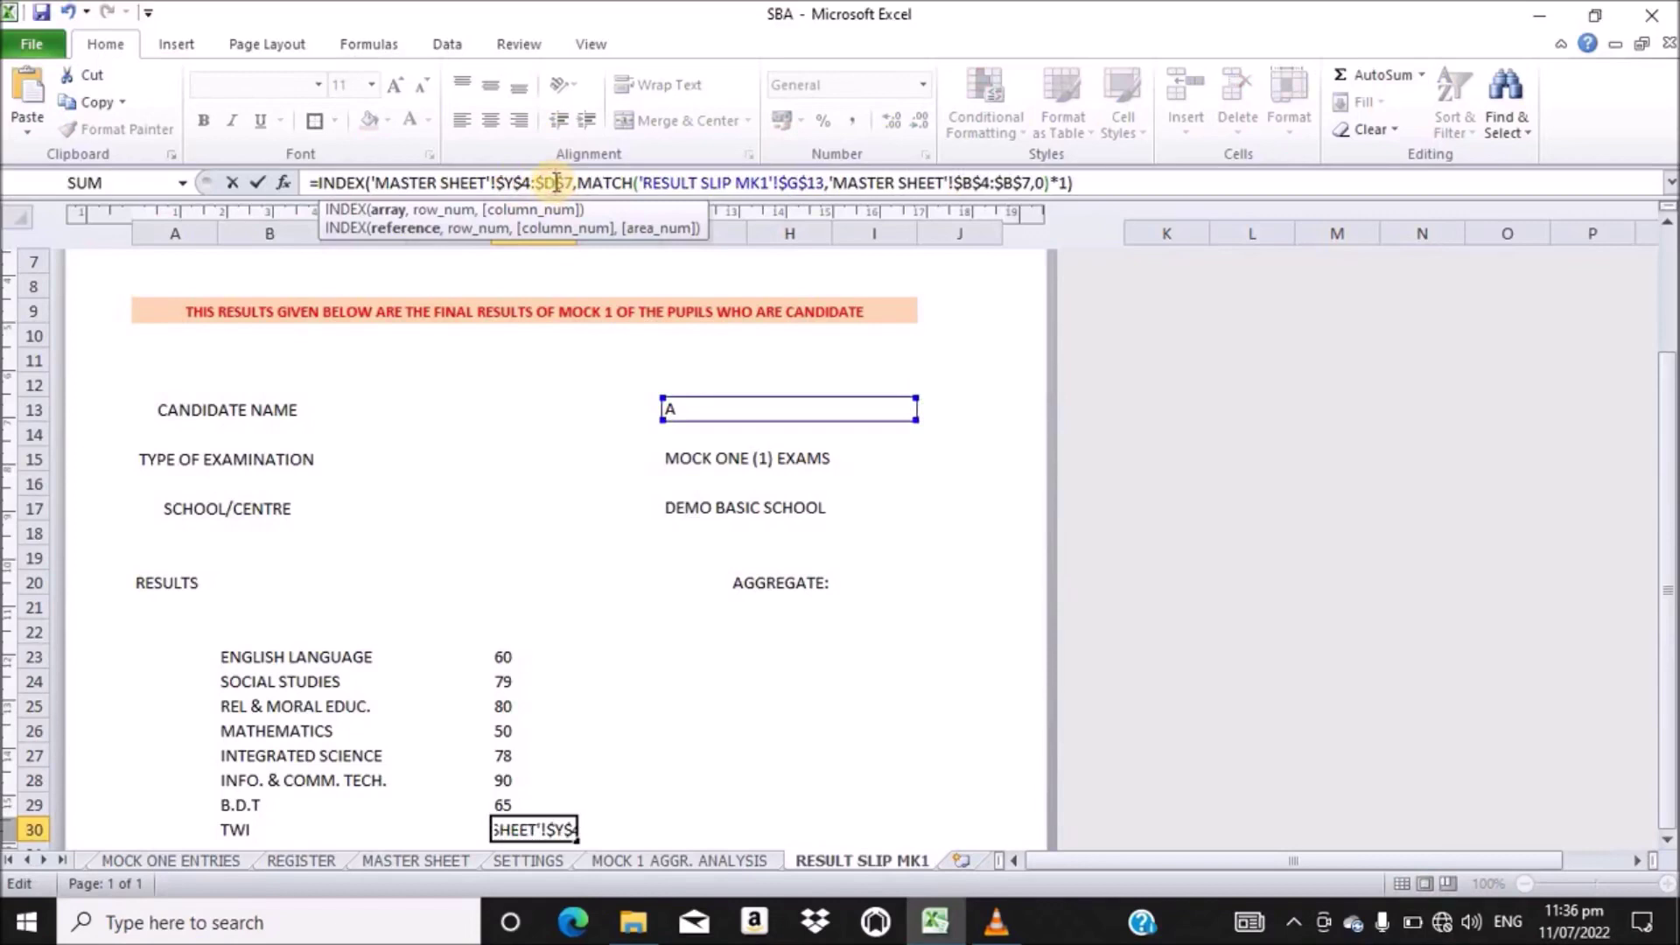
pyautogui.press('BackSpace')
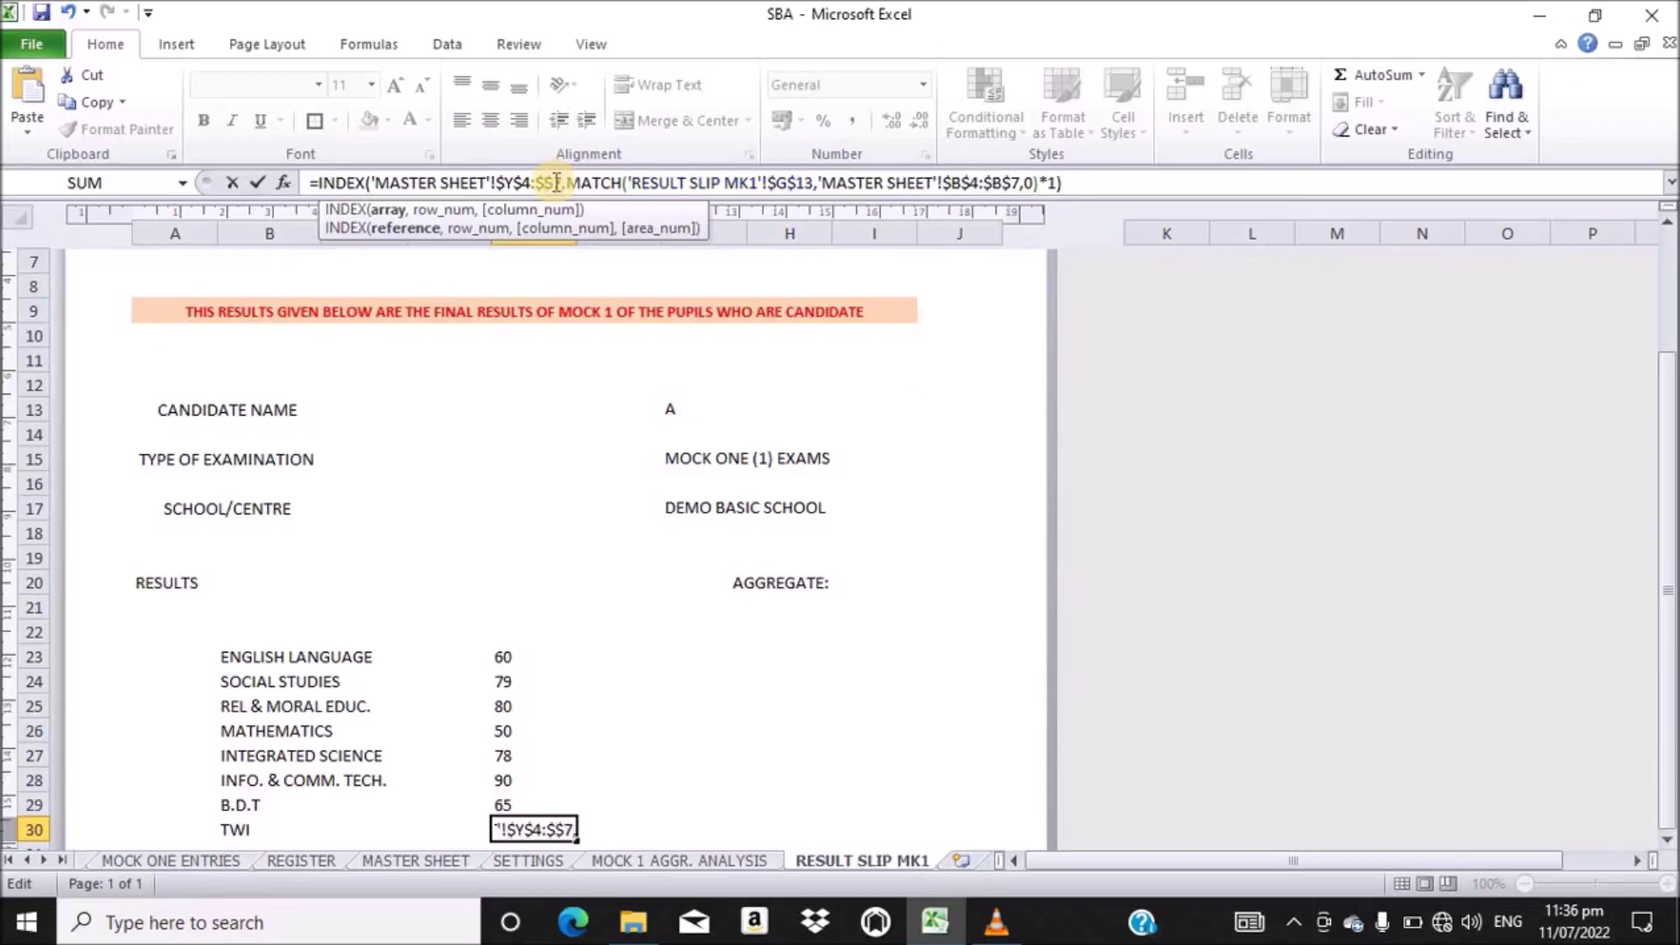
pyautogui.write('Y')
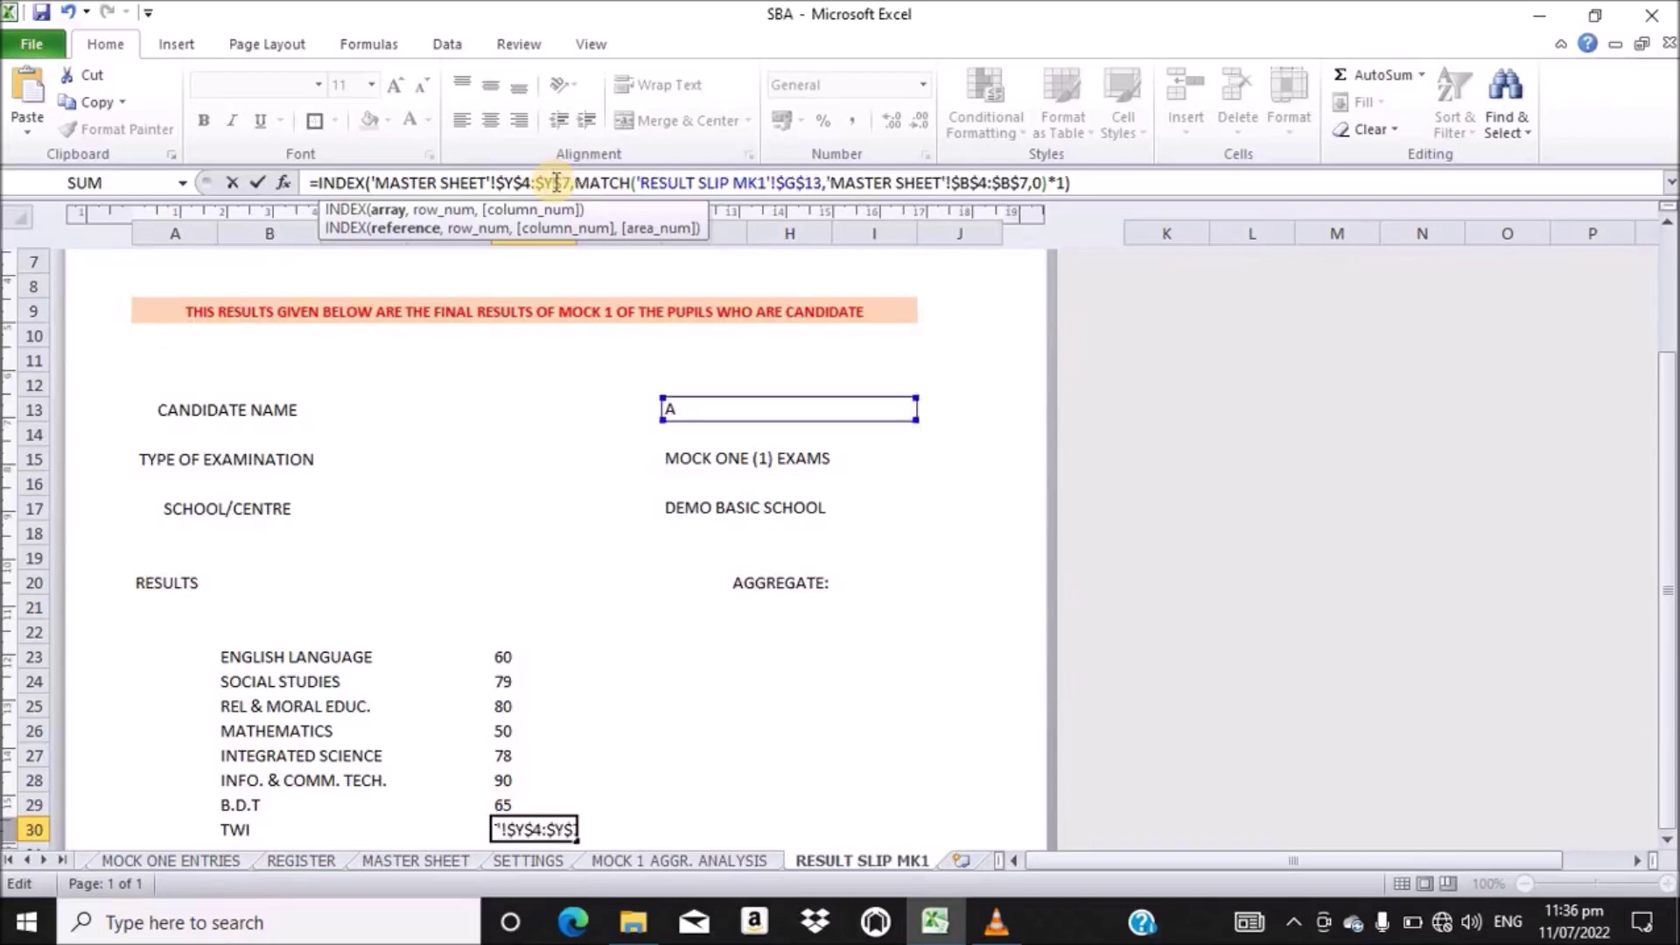
pyautogui.press('Return')
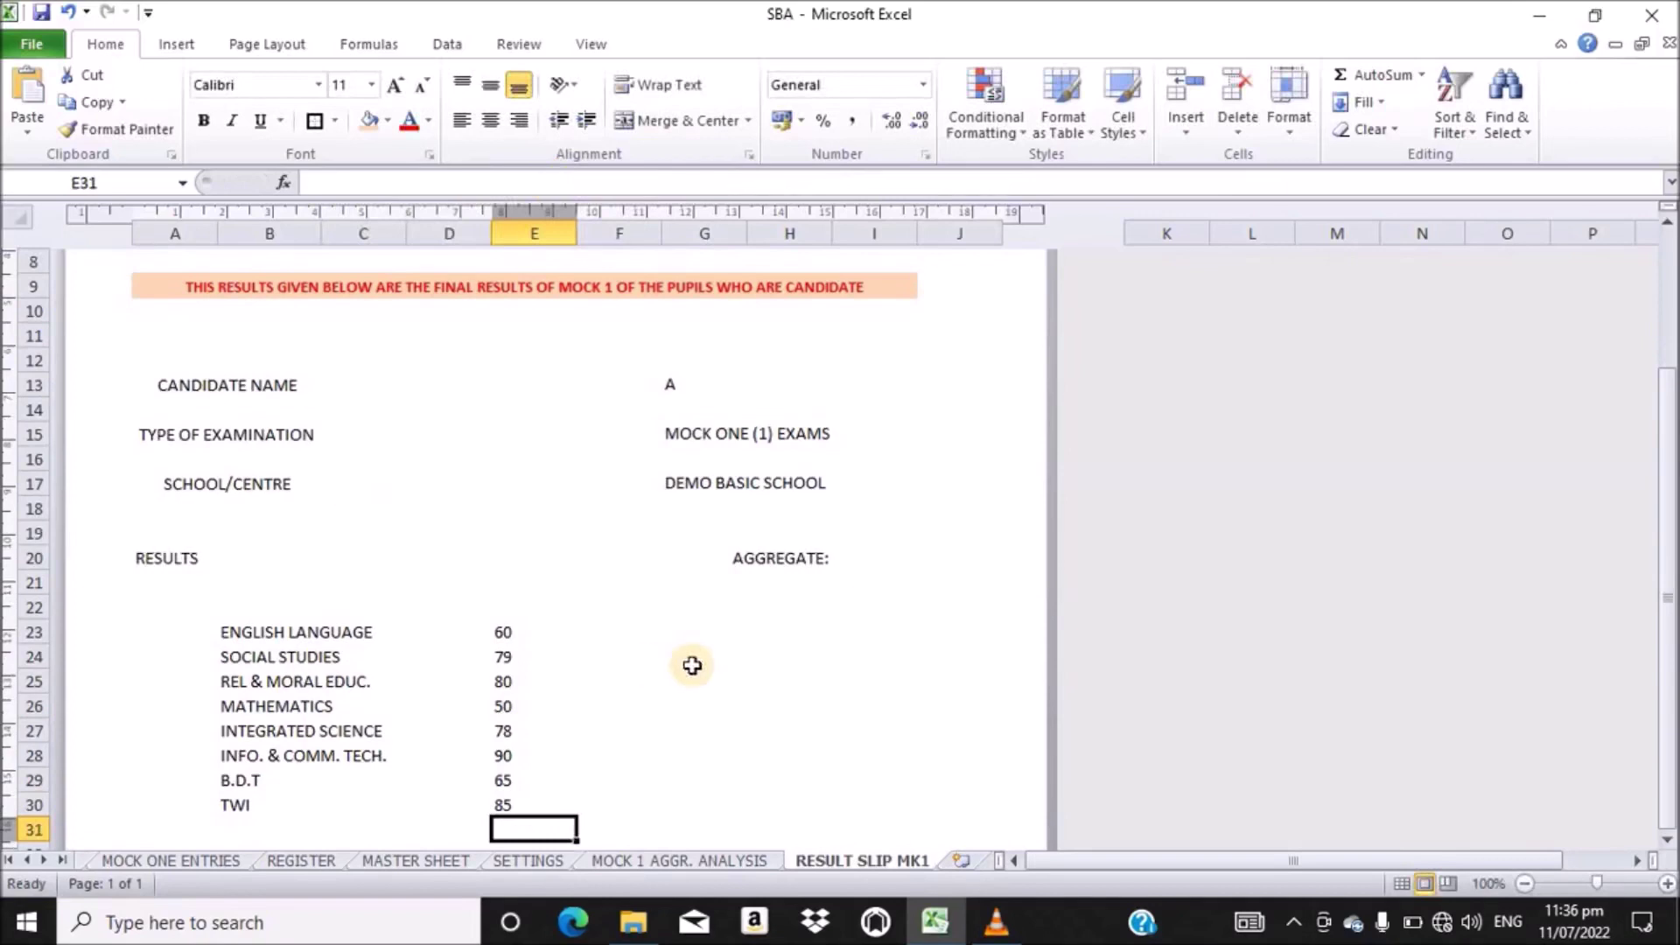
# - Paste the INDEX/MATCH formula into F23 for the ENGLISH LANGUAGE grade and point its INDEX array at the English GRADE column, 'MASTER SHEET'!$E$4:$E$7
pyautogui.click(620, 632)
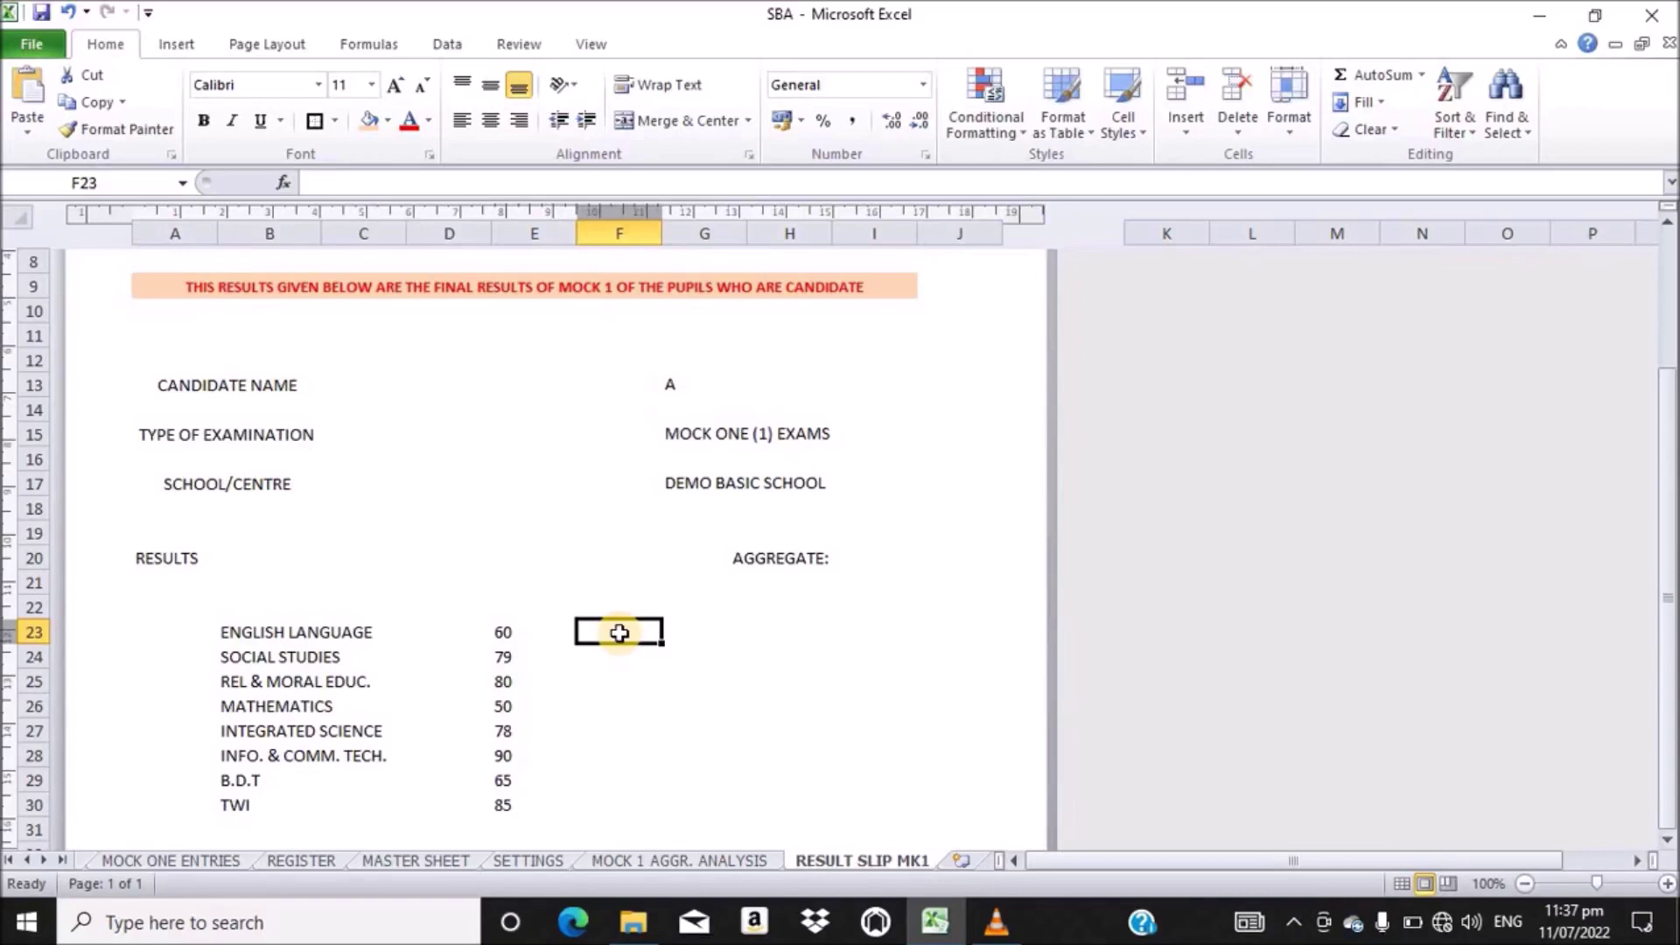
pyautogui.click(371, 180)
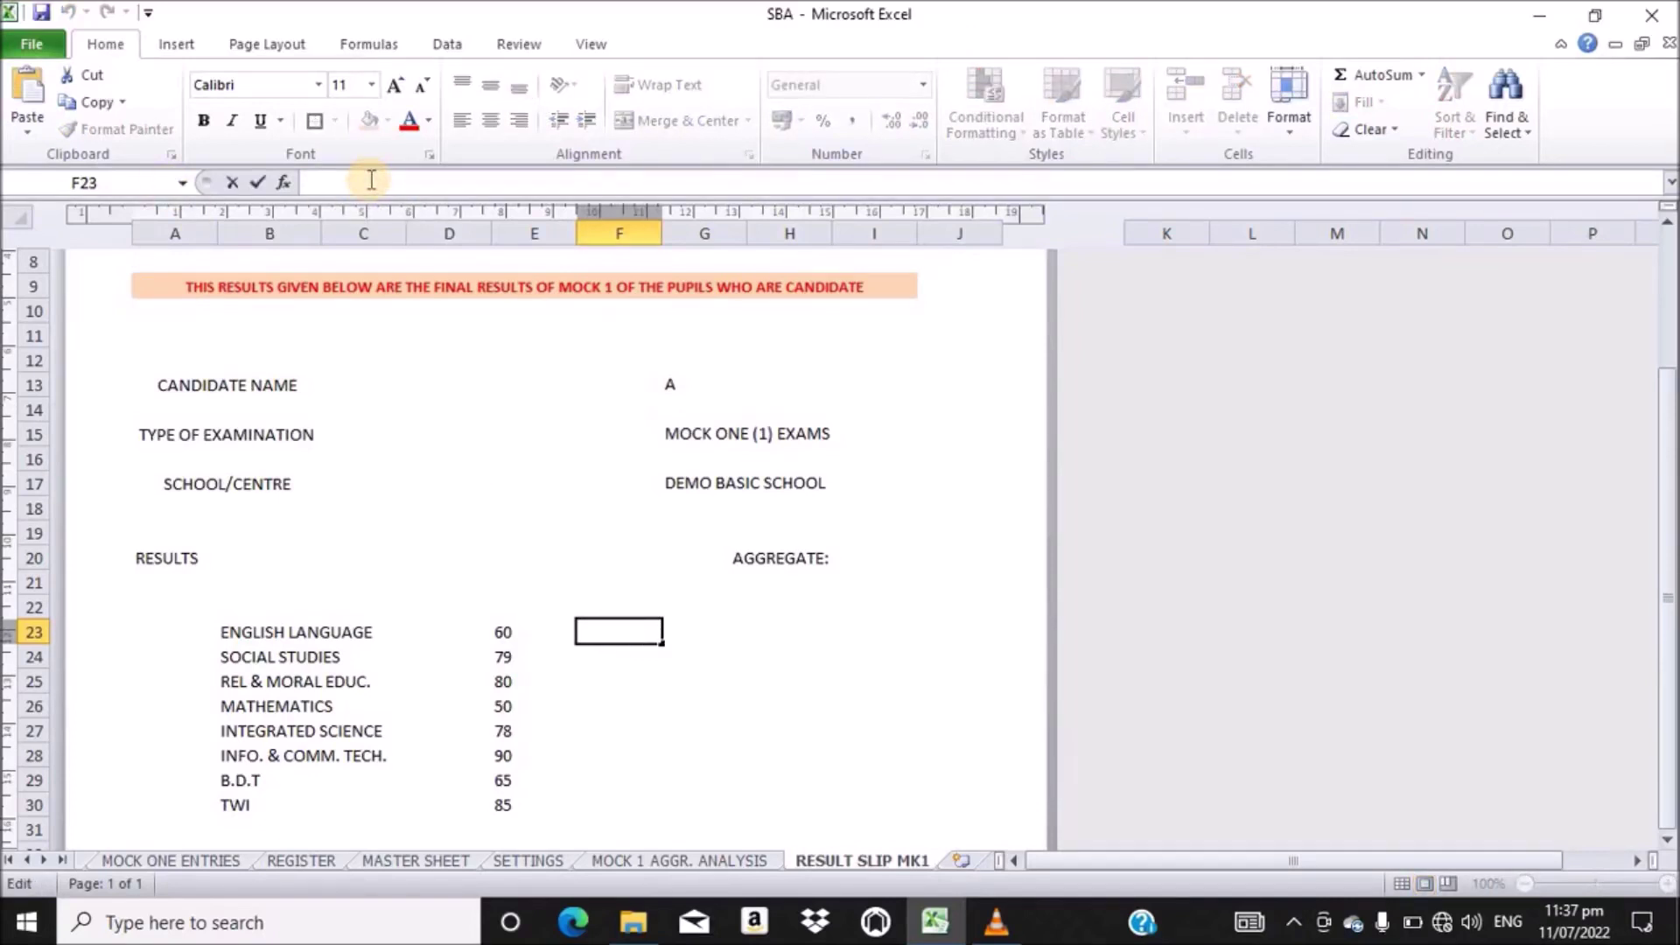
pyautogui.write("=INDEX('MASTER SHEET'!$D$4:$D$7,MATCH('RESULT SLIP MK1'!$G$13,'MASTER SHEET'!$B$4:$B$7,0)*1)")
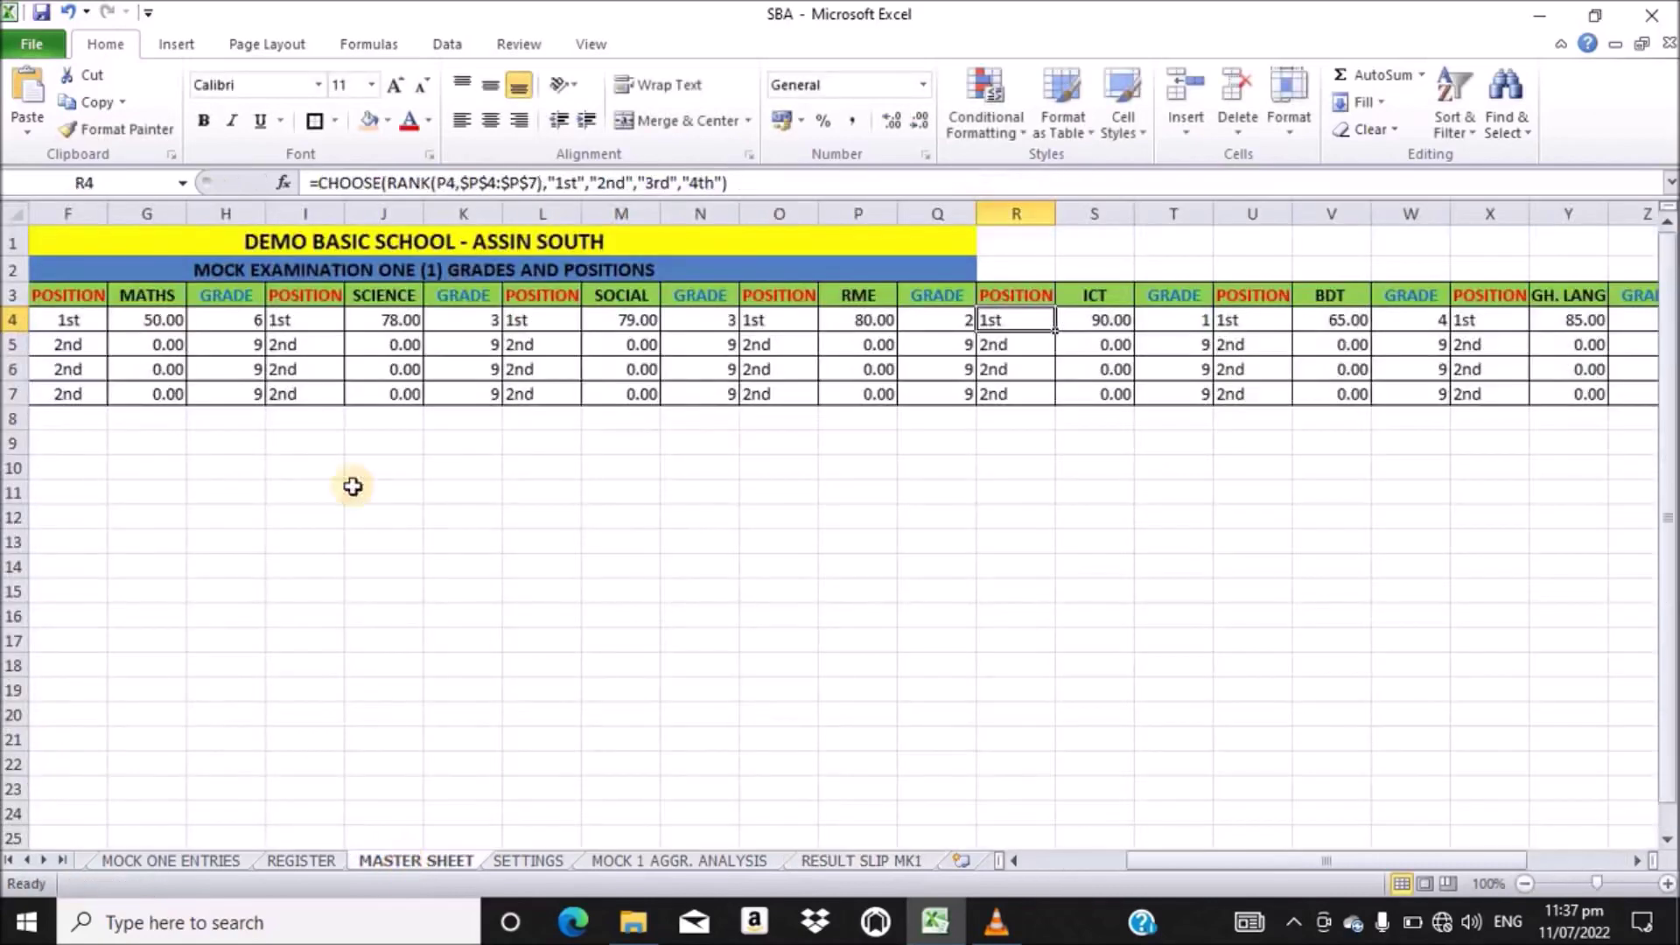
pyautogui.moveTo(1256, 861); pyautogui.dragTo(1097, 857)
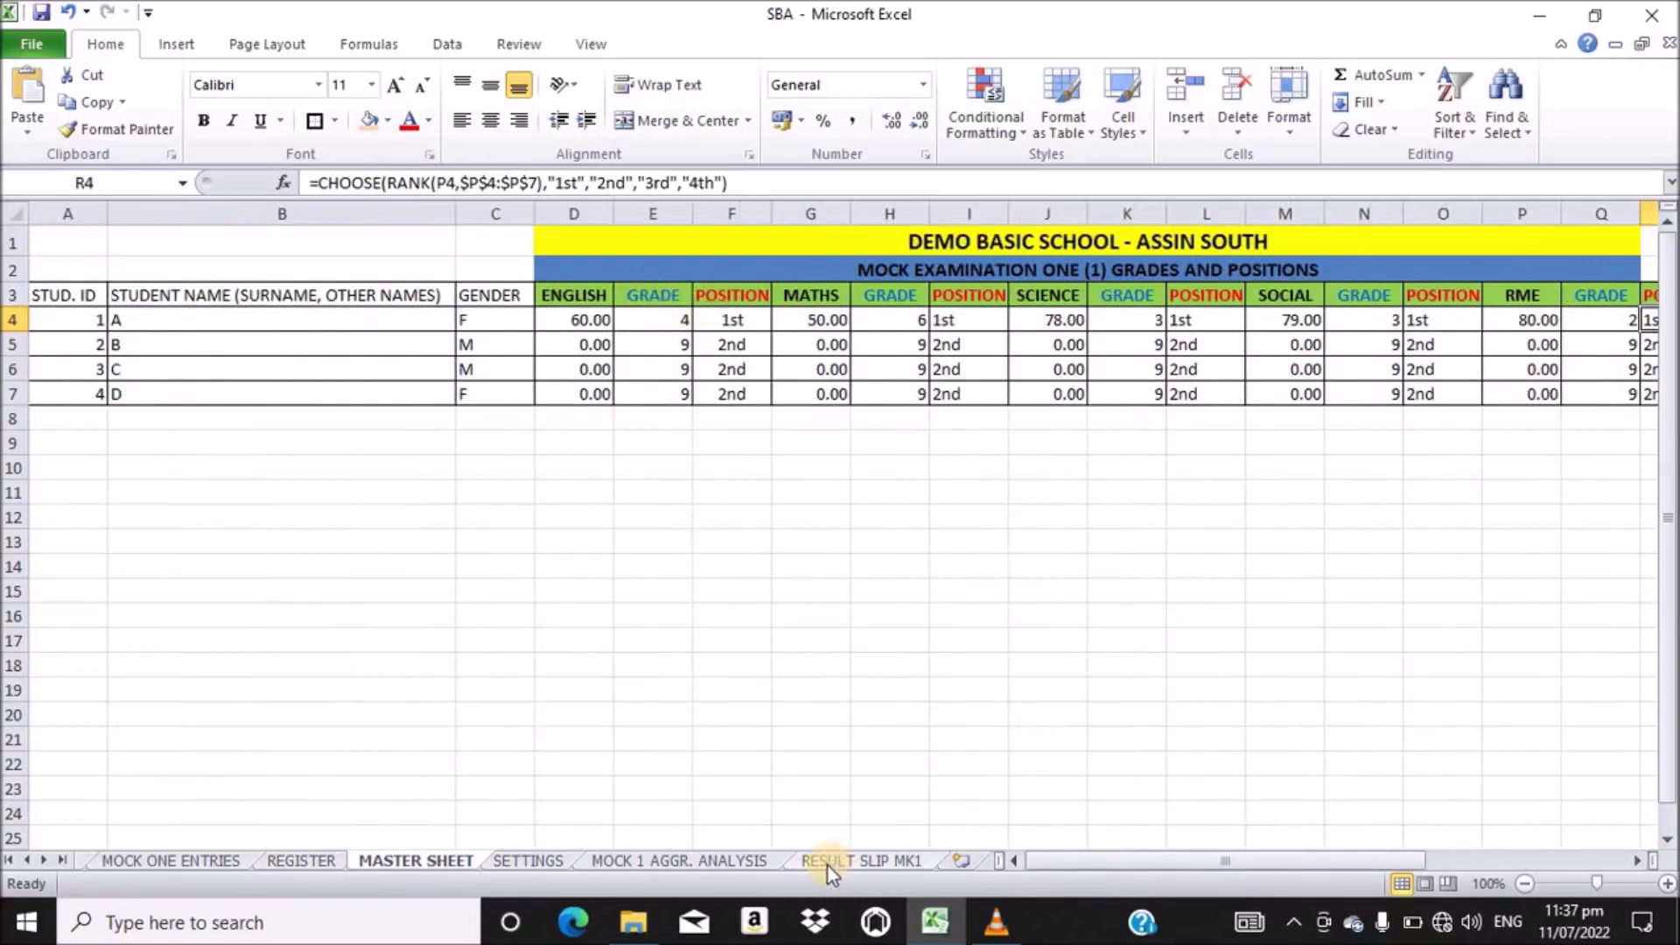
pyautogui.click(852, 866)
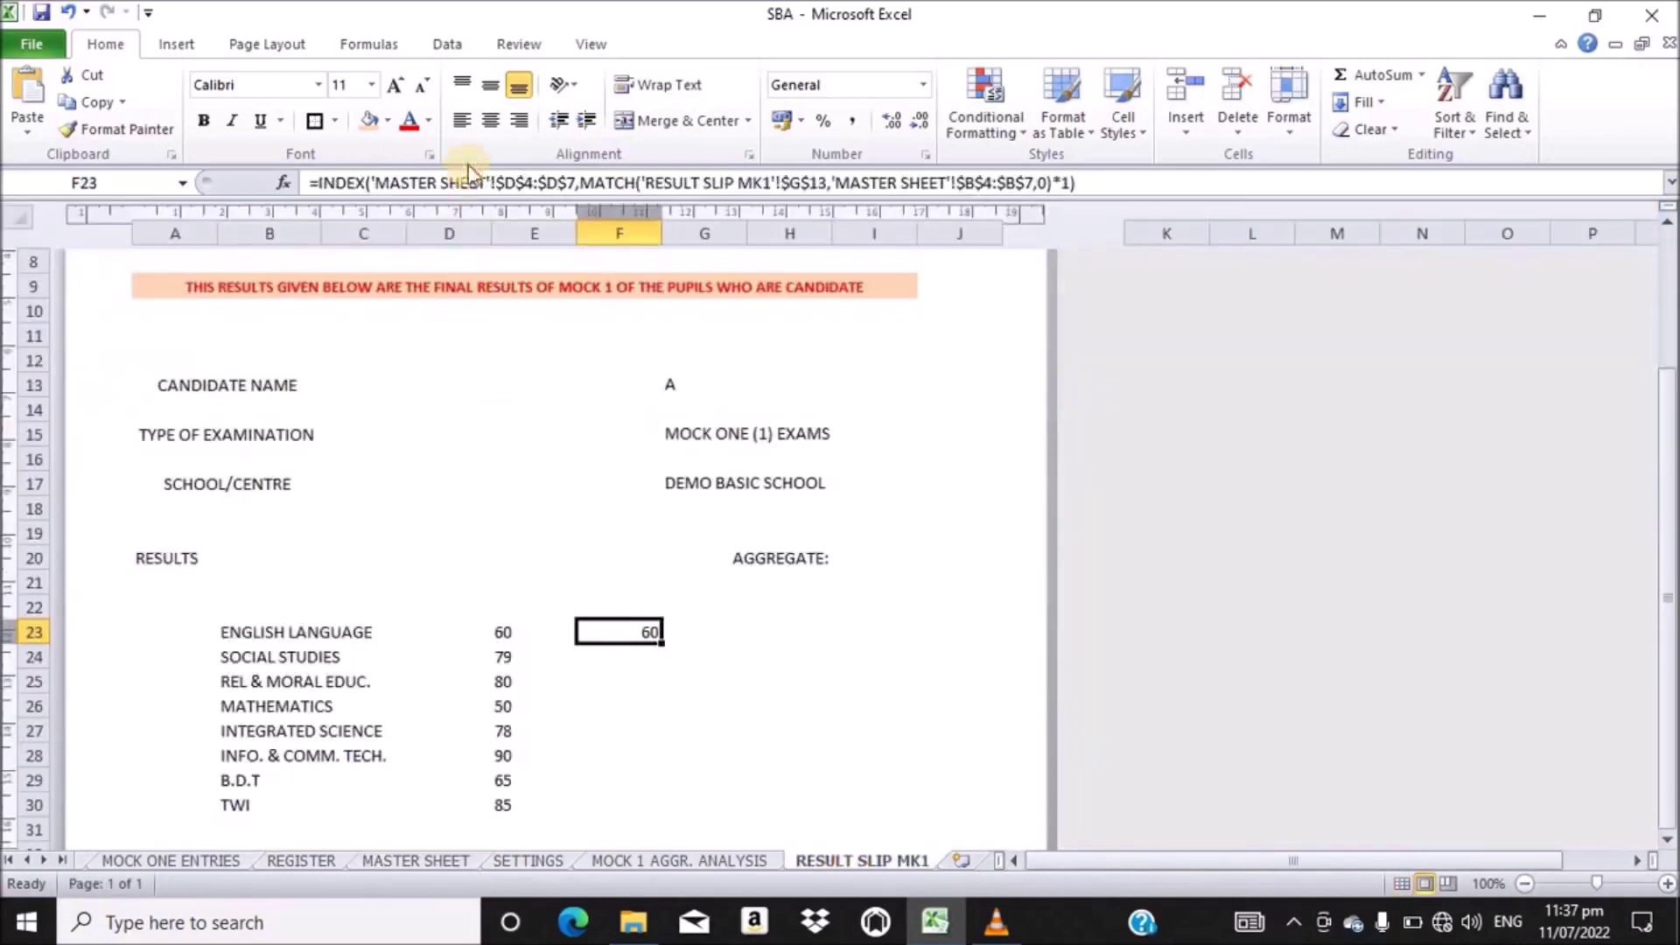
pyautogui.click(518, 183)
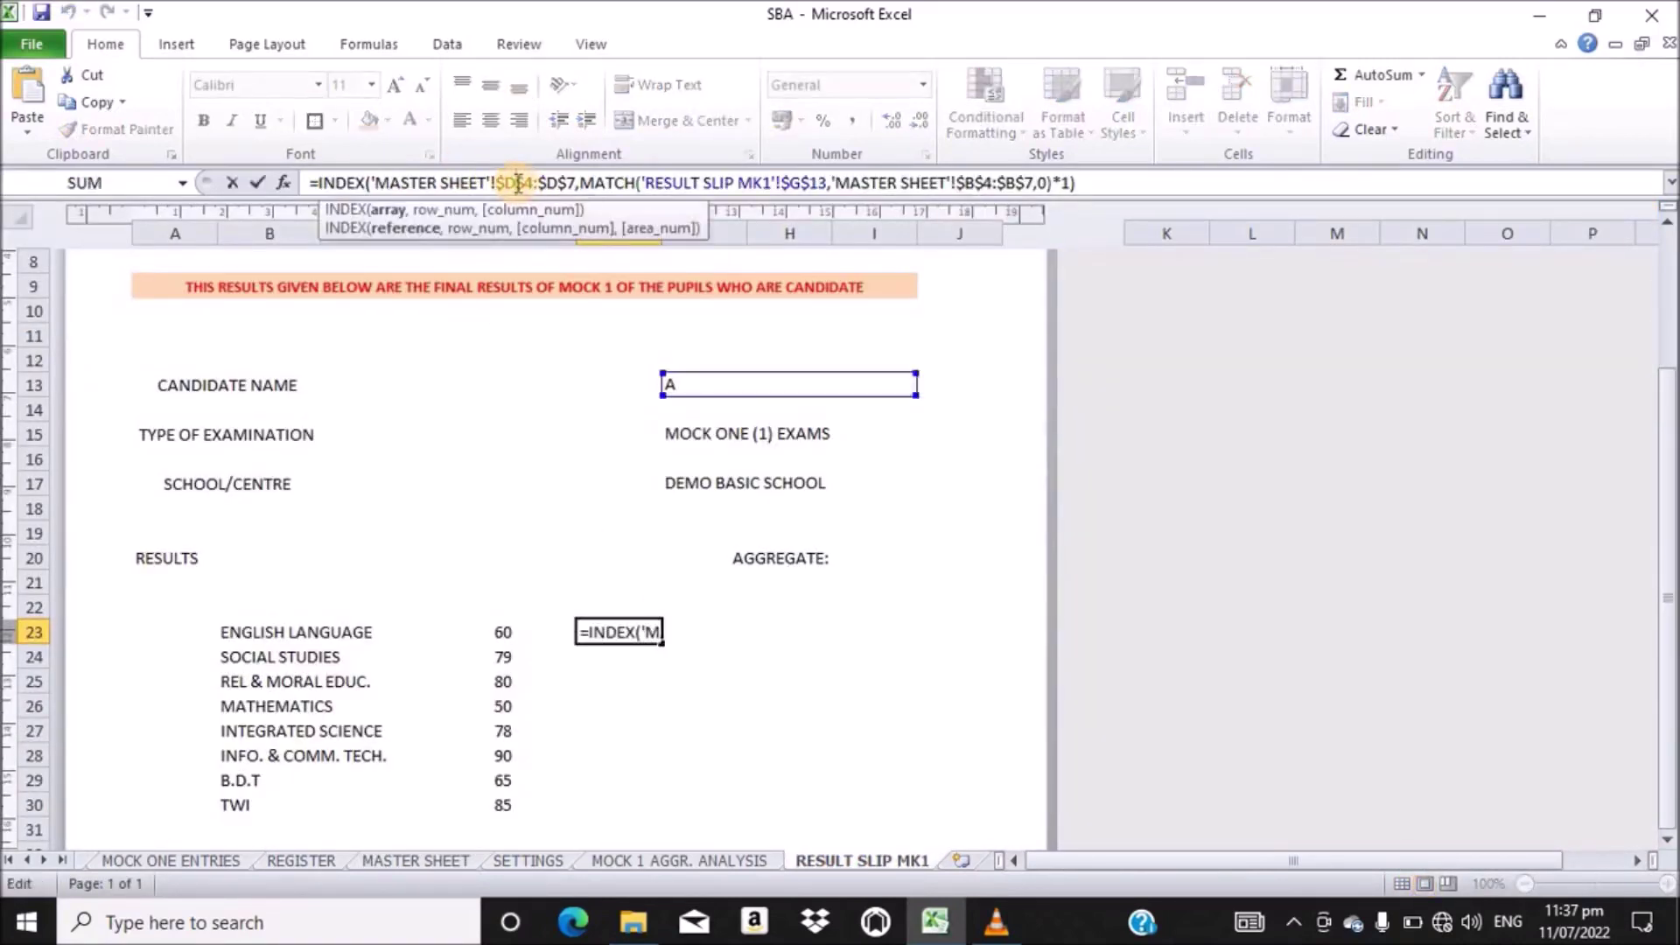
pyautogui.press('BackSpace')
pyautogui.write('E')
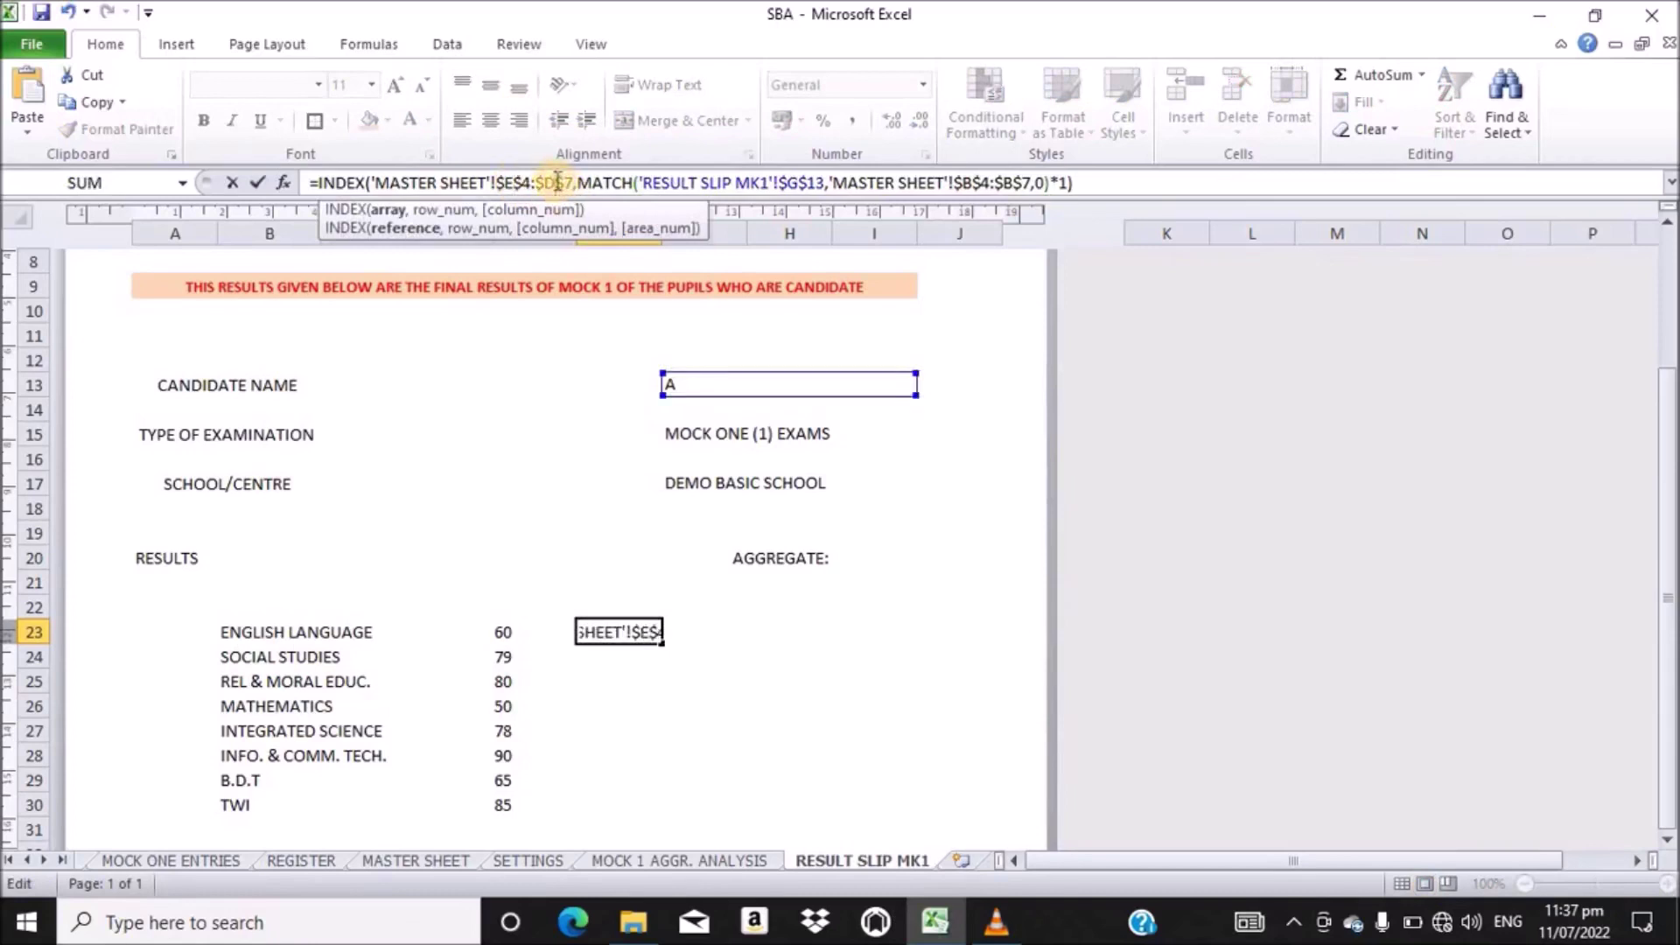
pyautogui.press('BackSpace')
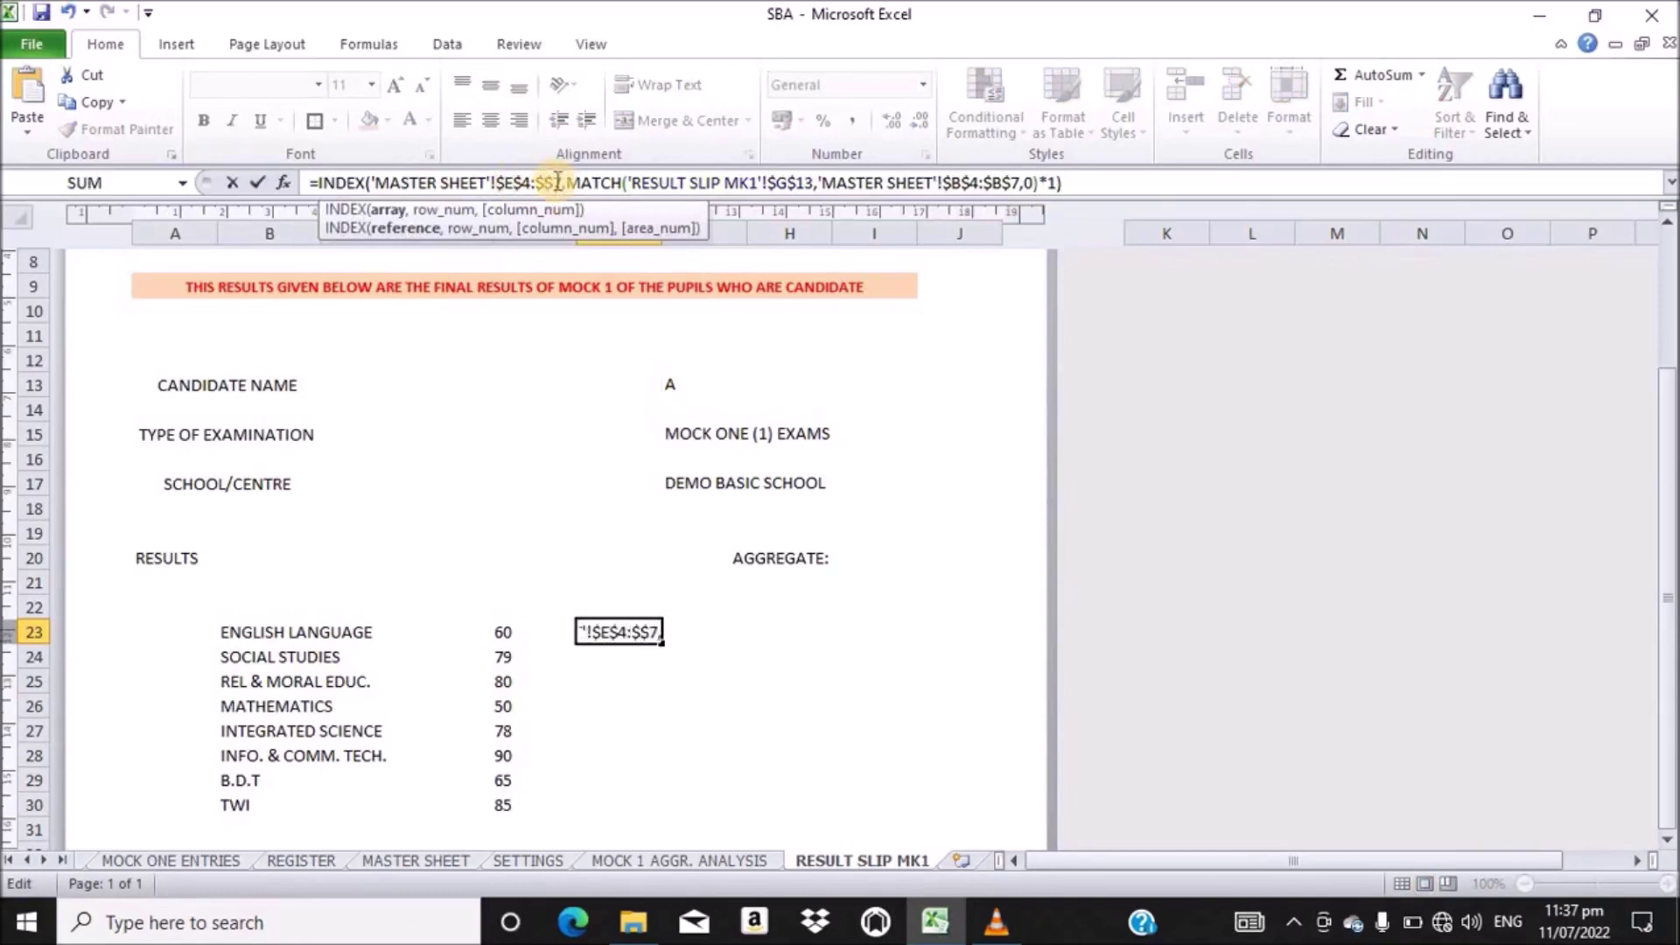
pyautogui.write('E')
pyautogui.press('Return')
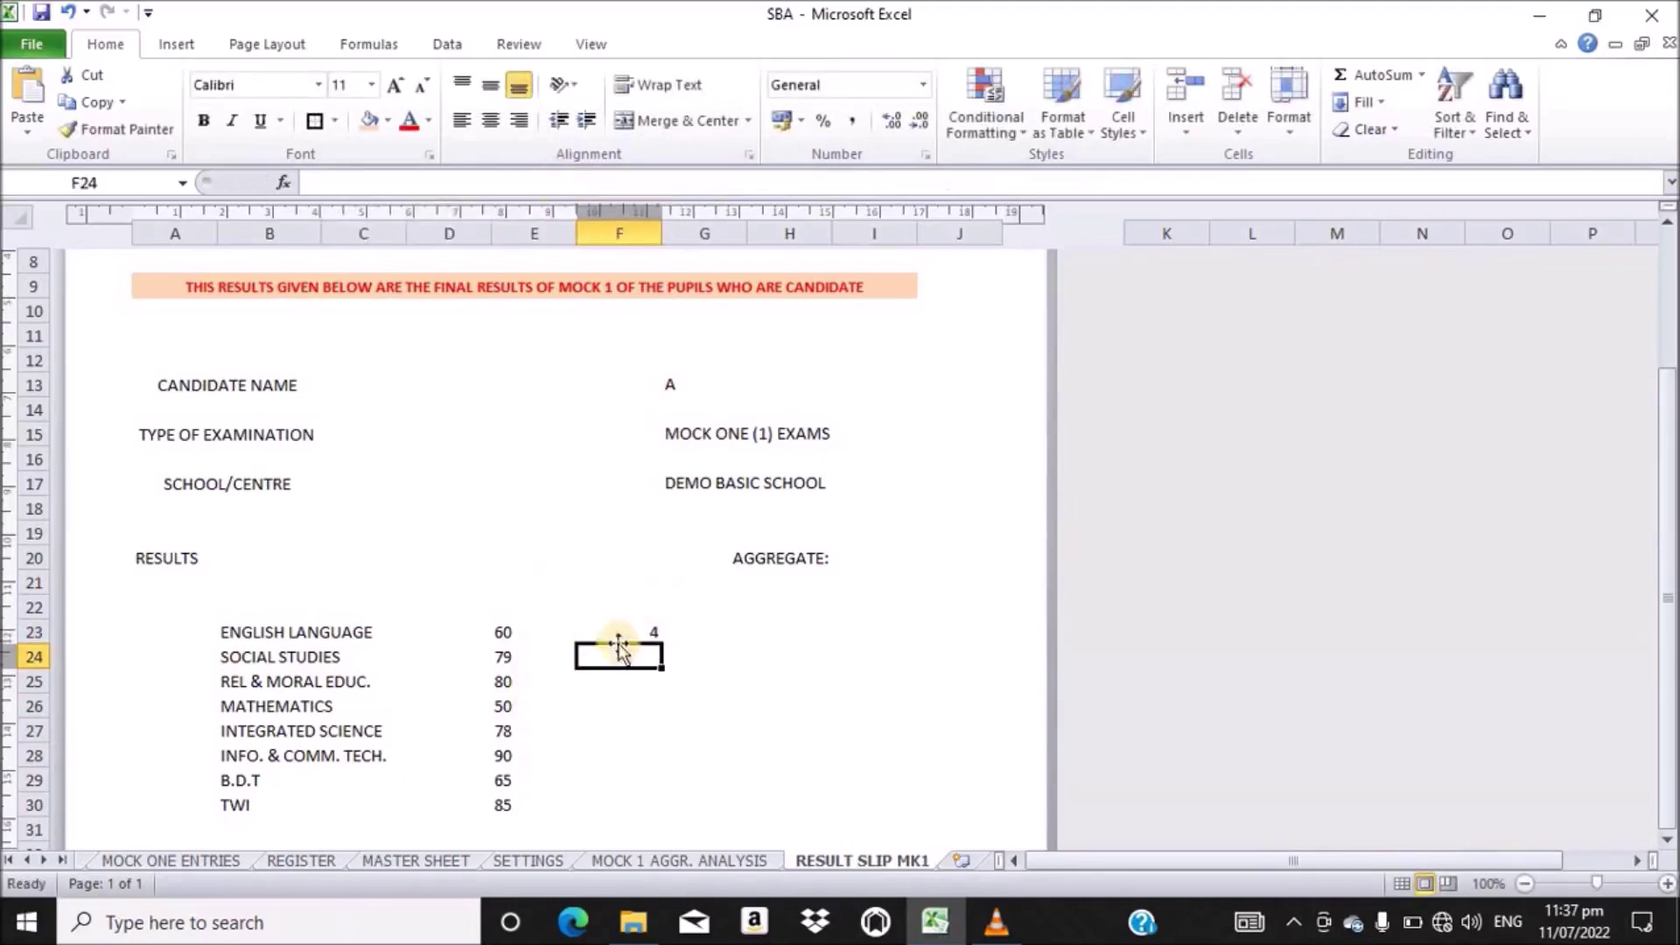
# - Fill F24 for the SOCIAL STUDIES grade with the copied INDEX/MATCH formula, using the Social GRADE column 'MASTER SHEET'!$N$4:$N$7 as the INDEX array
pyautogui.click(462, 182)
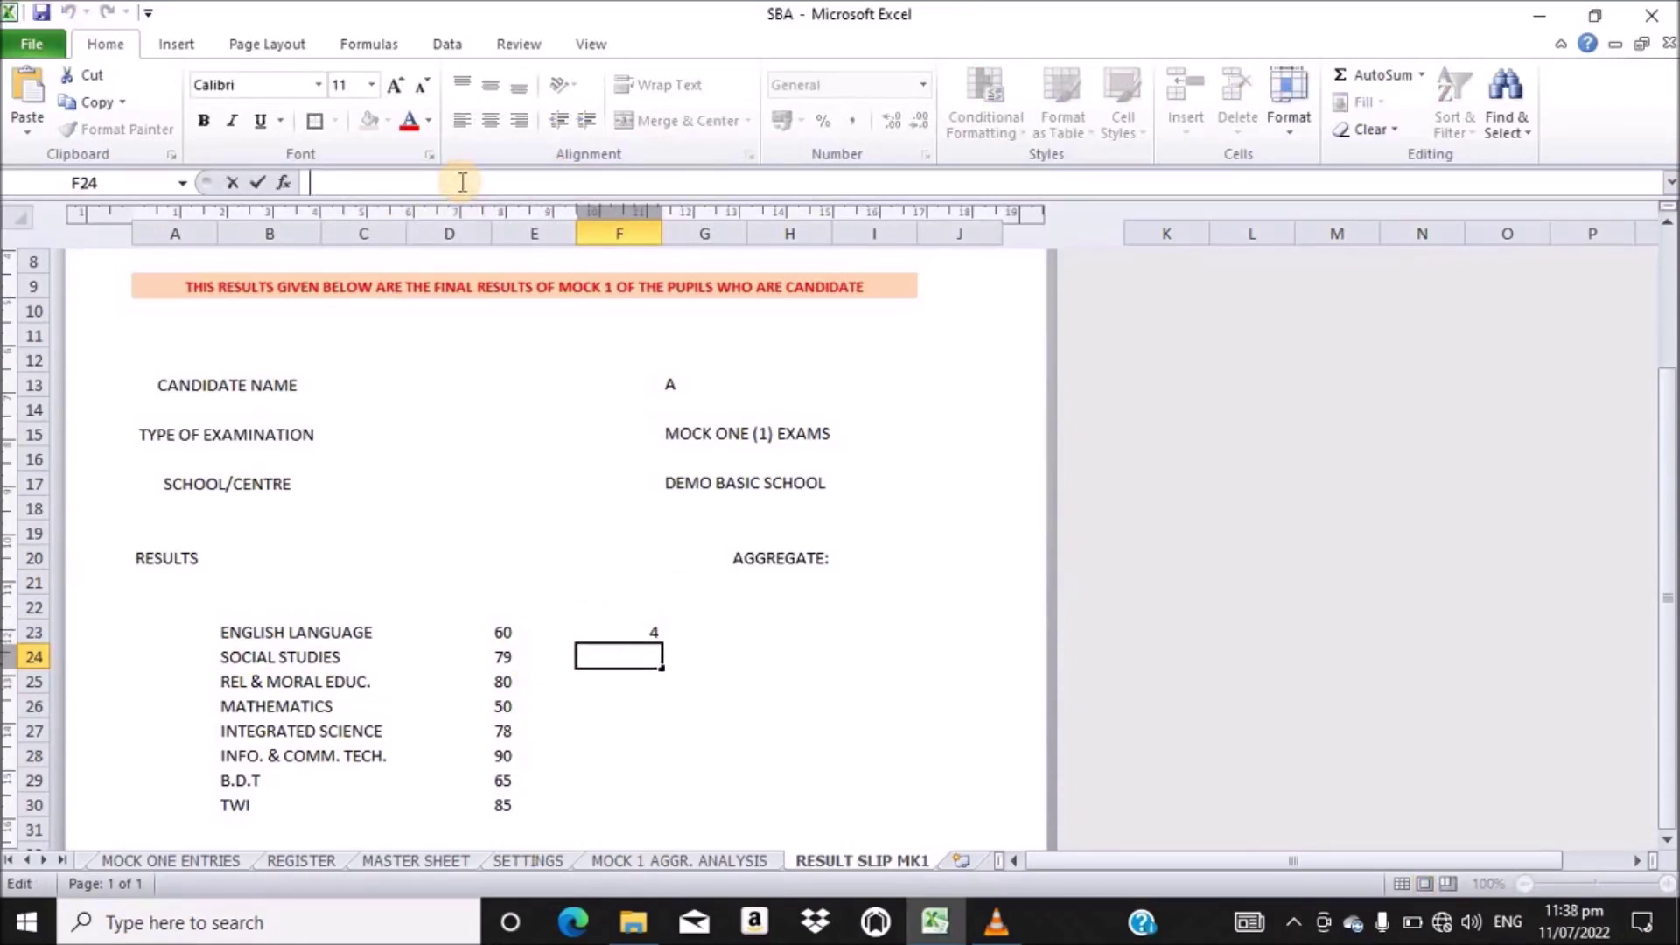
pyautogui.write("=INDEX('MASTER SHEET'!$D$4:$D$7,MATCH('RESULT SLIP MK1'!$G$13,'MASTER SHEET'!$B$4:$B$7,0)*1)")
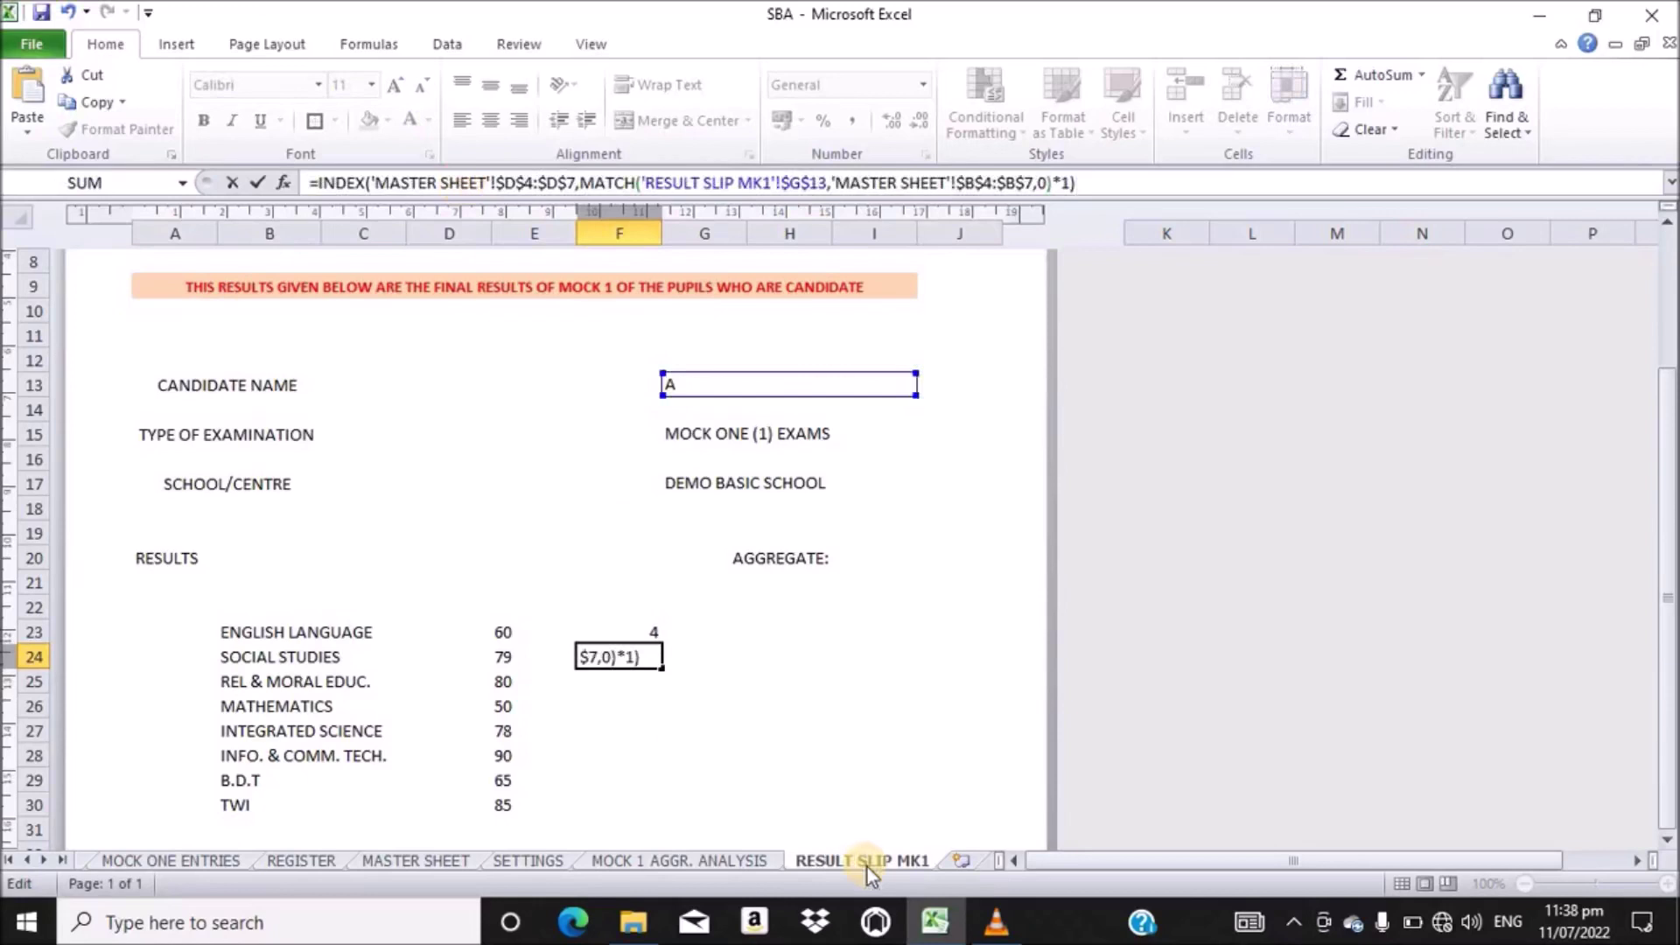
pyautogui.click(418, 867)
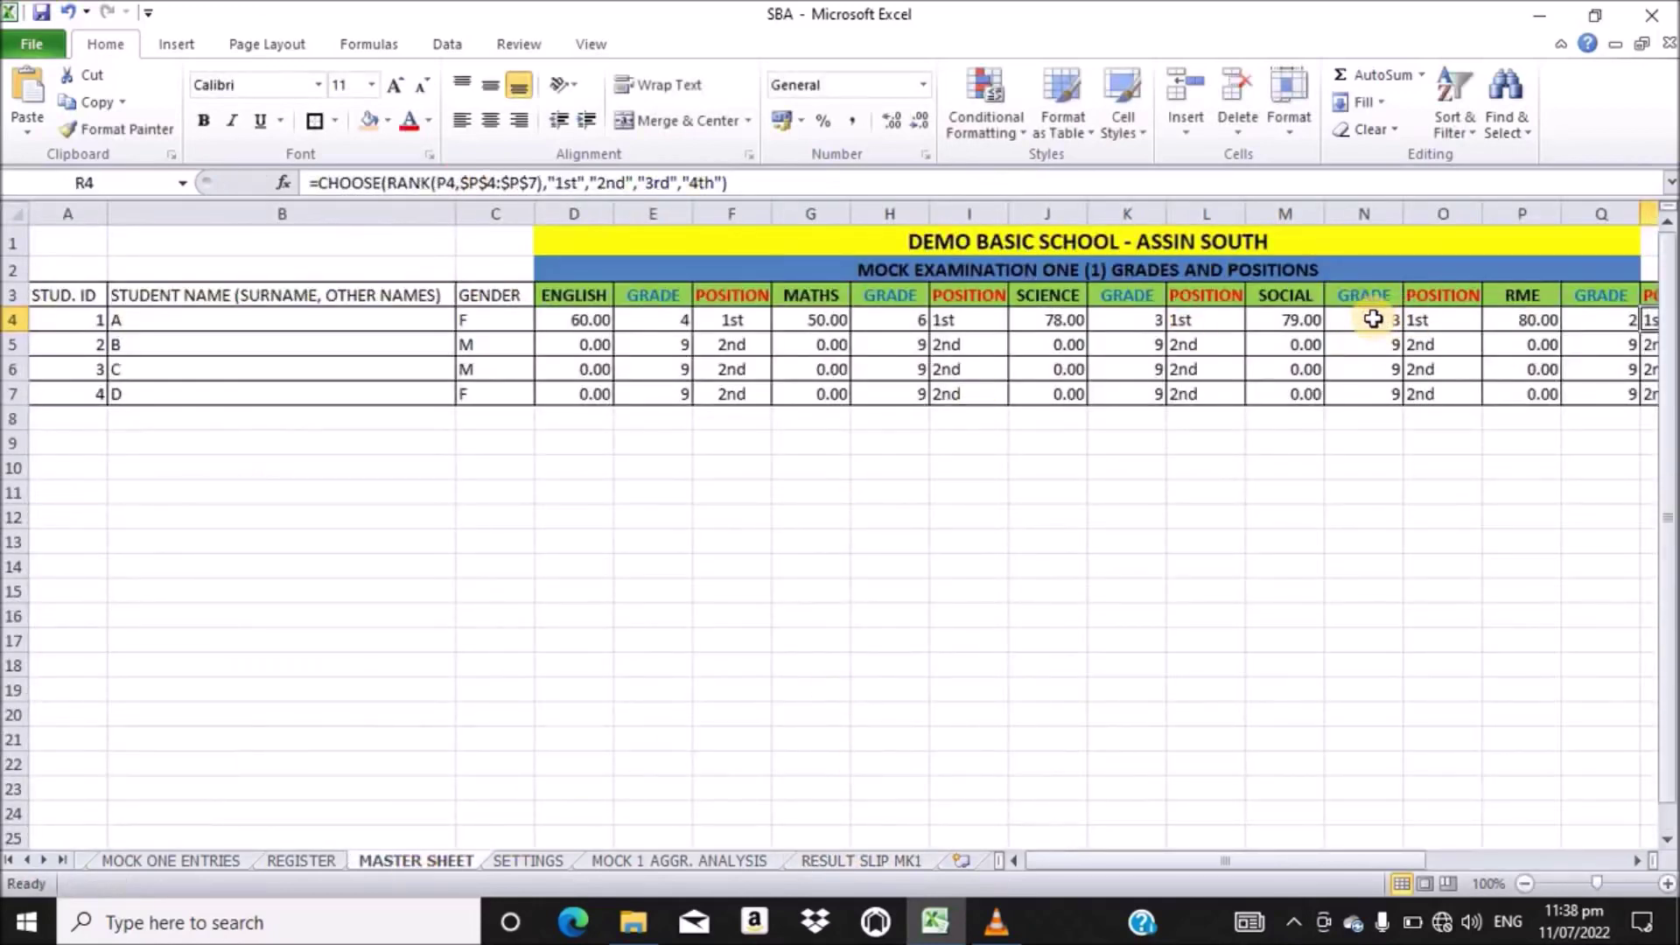
pyautogui.click(854, 859)
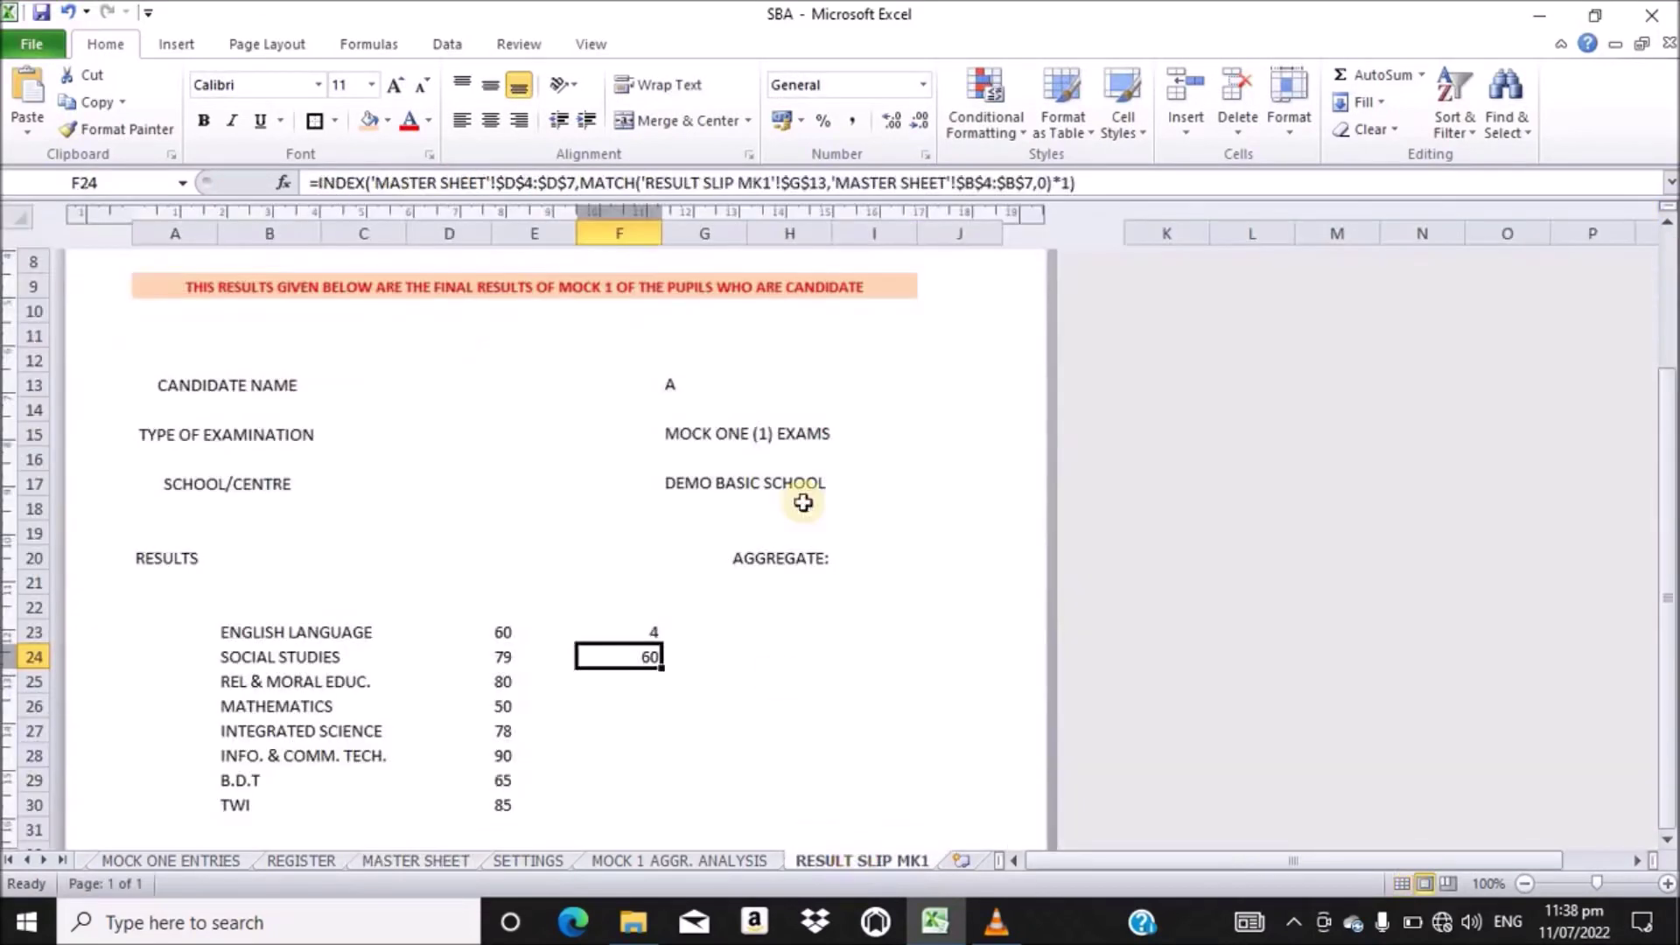
pyautogui.click(519, 181)
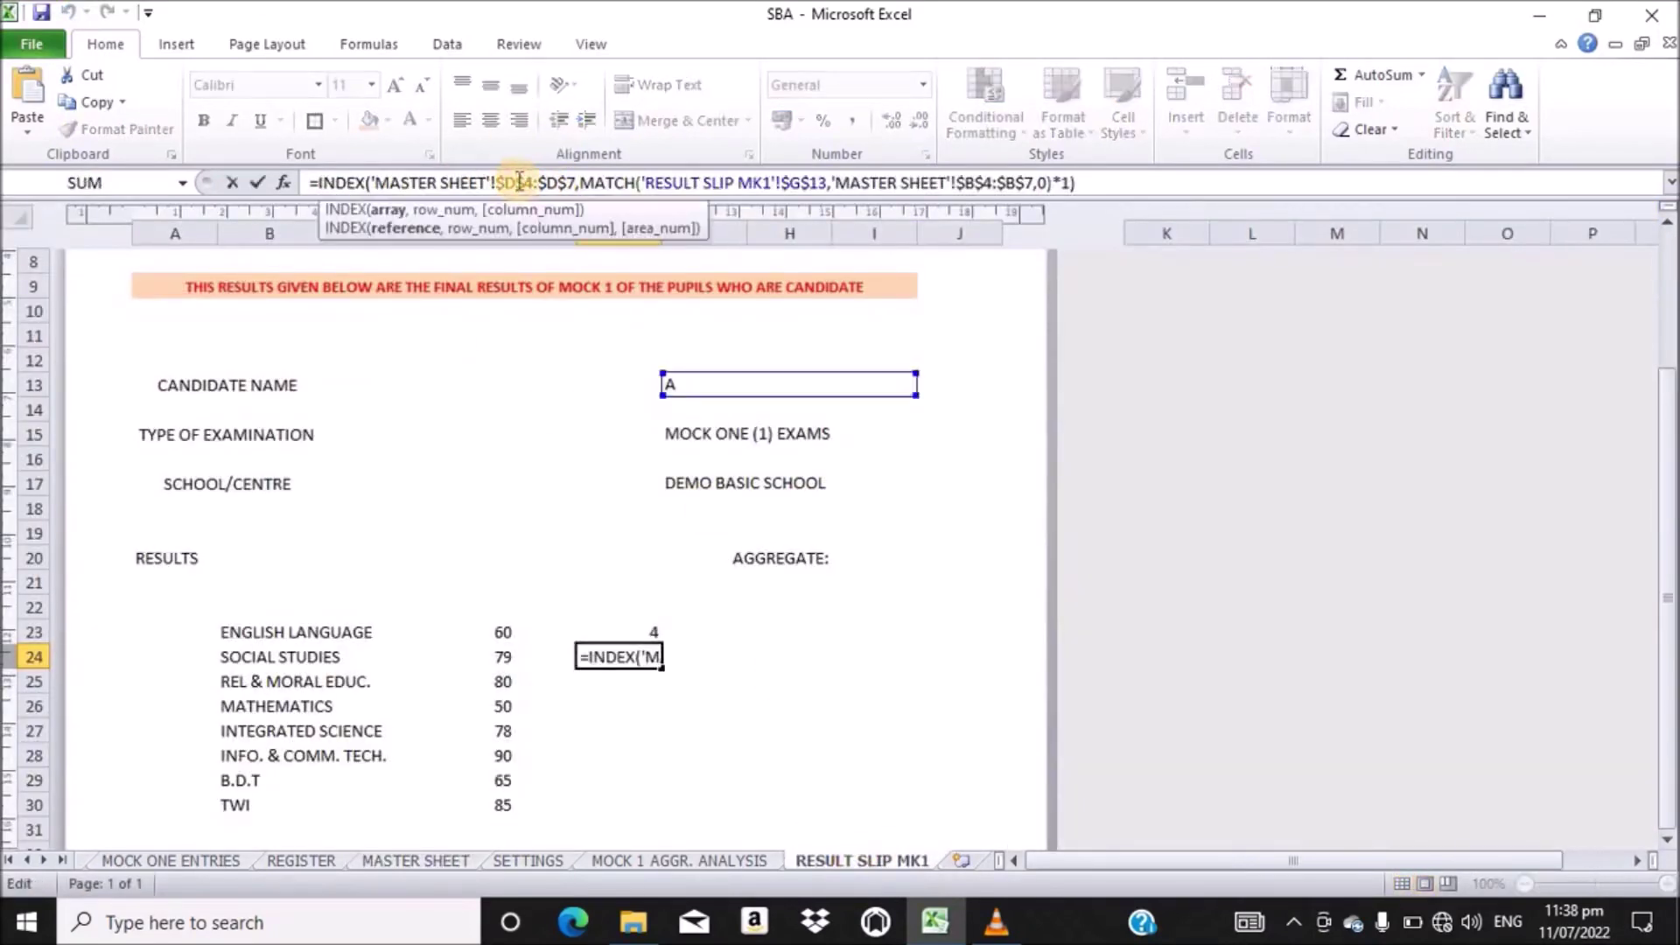
pyautogui.press('BackSpace')
pyautogui.write('N')
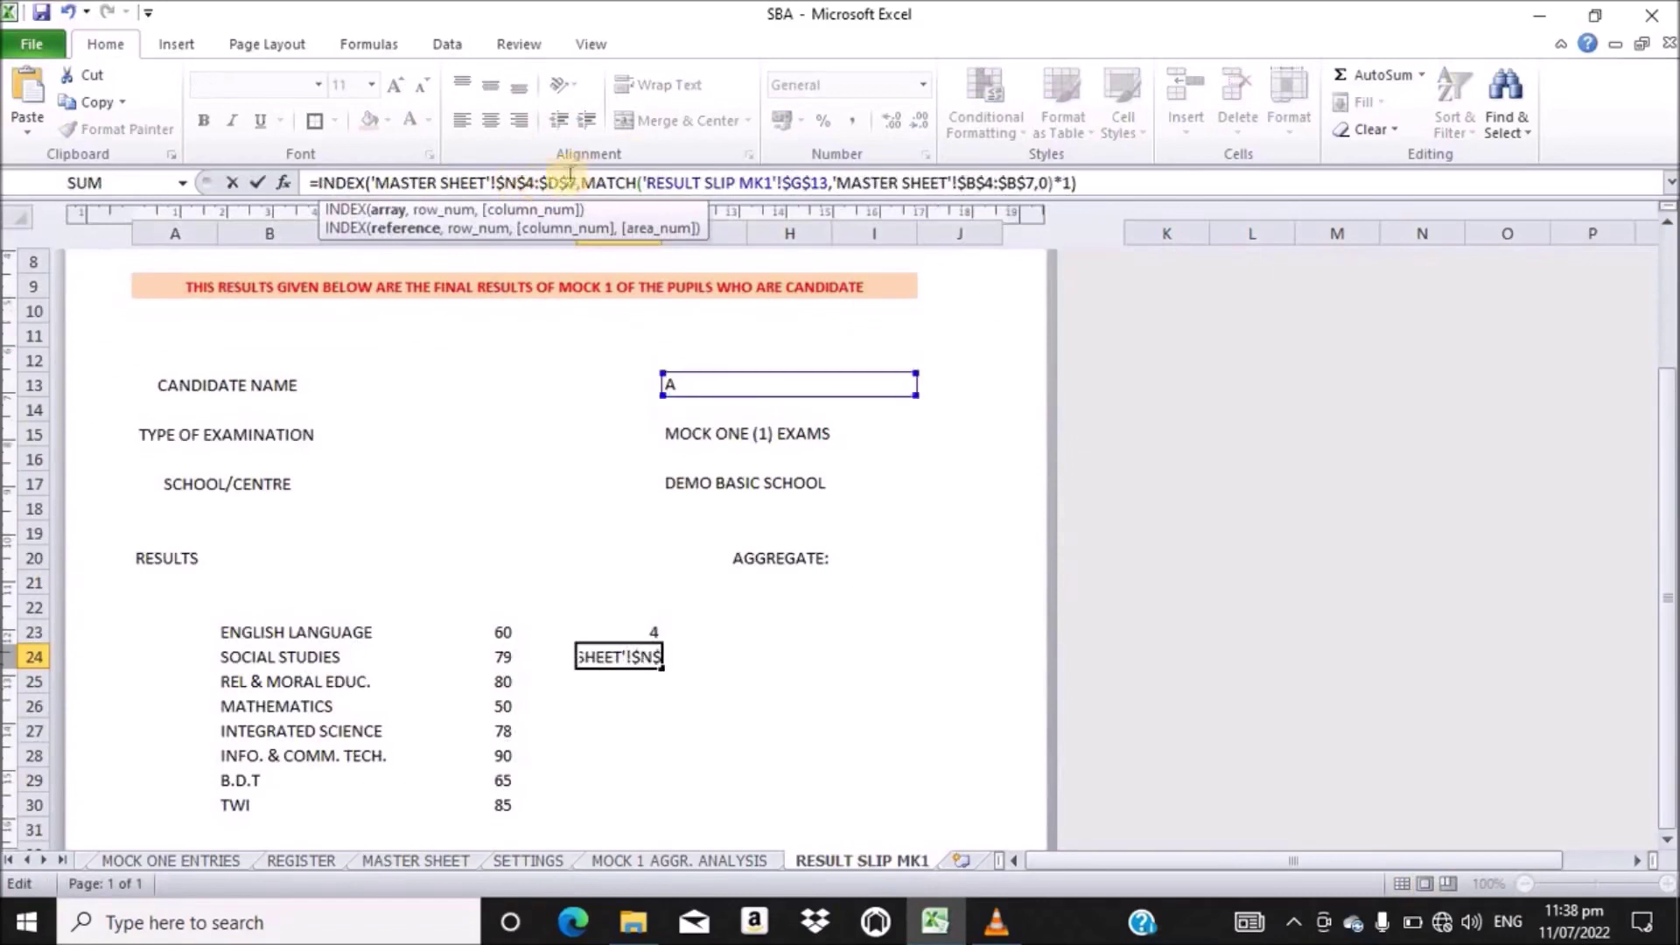
pyautogui.click(561, 185)
pyautogui.press('BackSpace')
pyautogui.write('N')
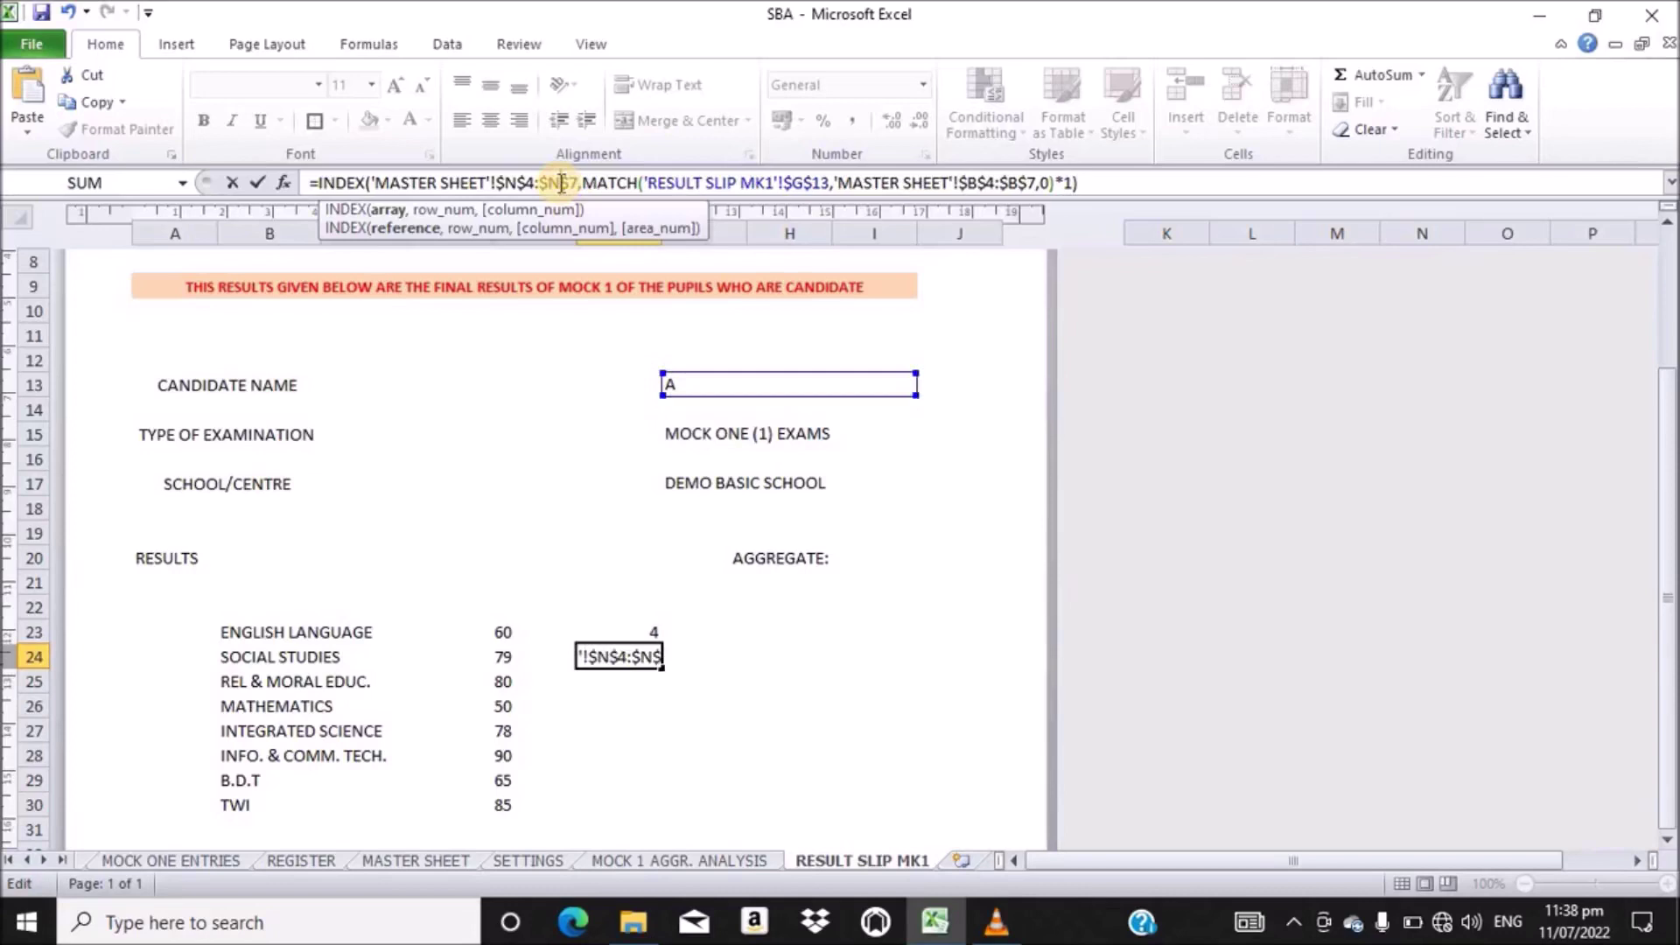
pyautogui.press('Return')
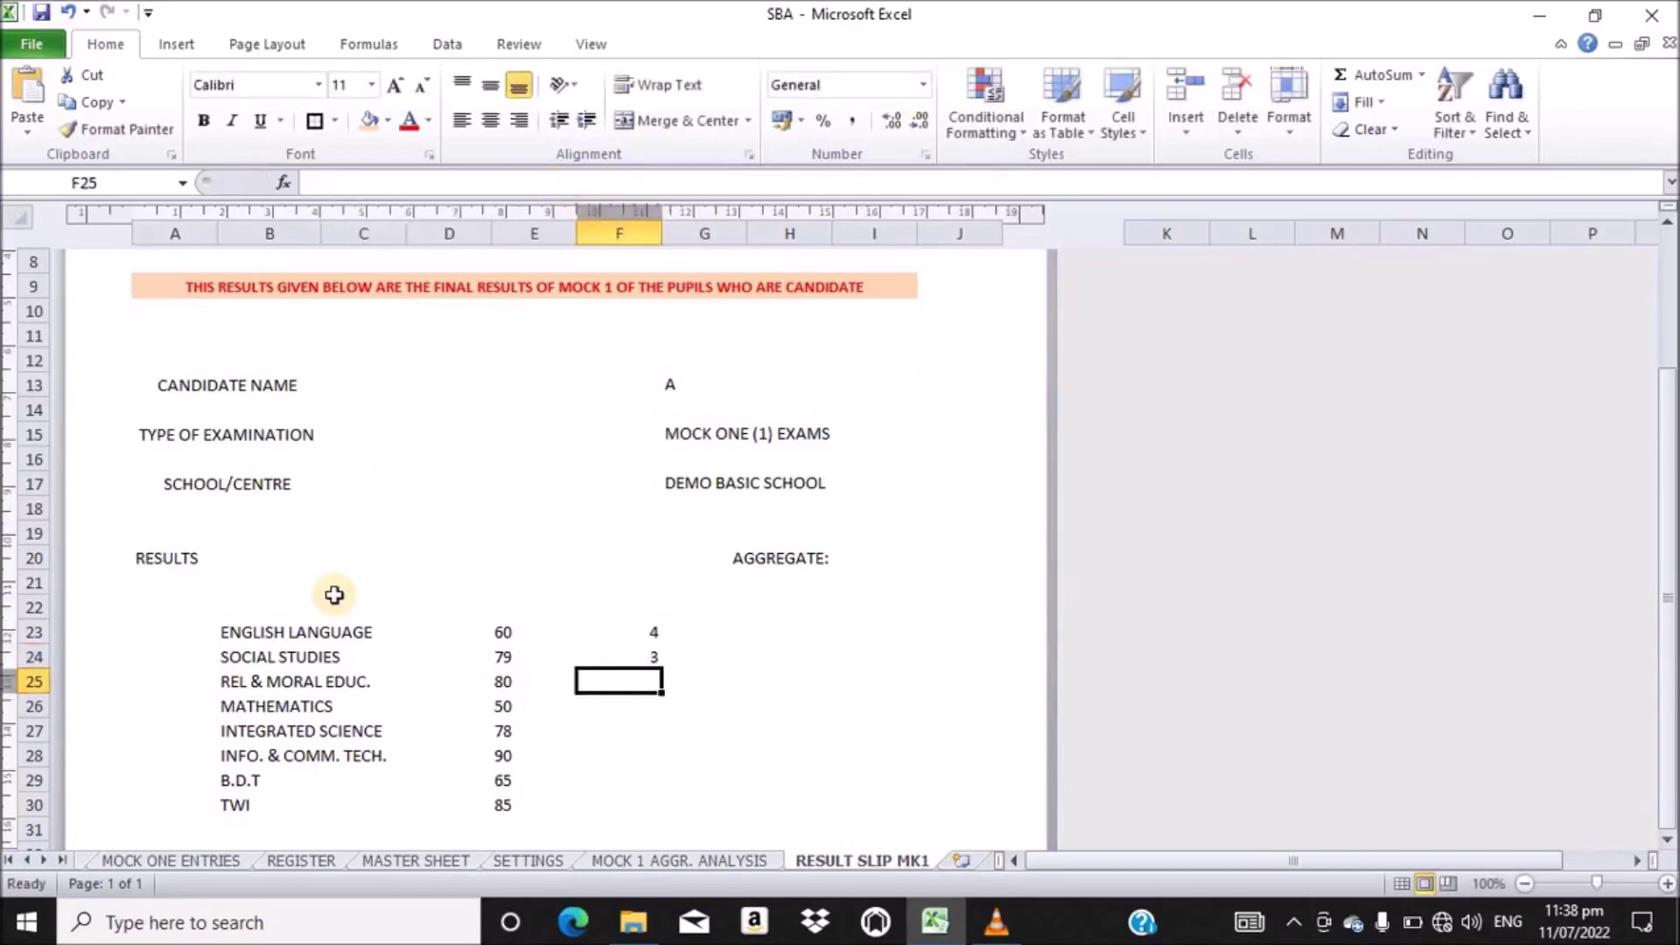
# - Enter the copied INDEX/MATCH formula in F25 for the REL & MORAL EDUC. grade, changing its INDEX array to 'MASTER SHEET'!$Q$4:$Q$7
pyautogui.click(462, 182)
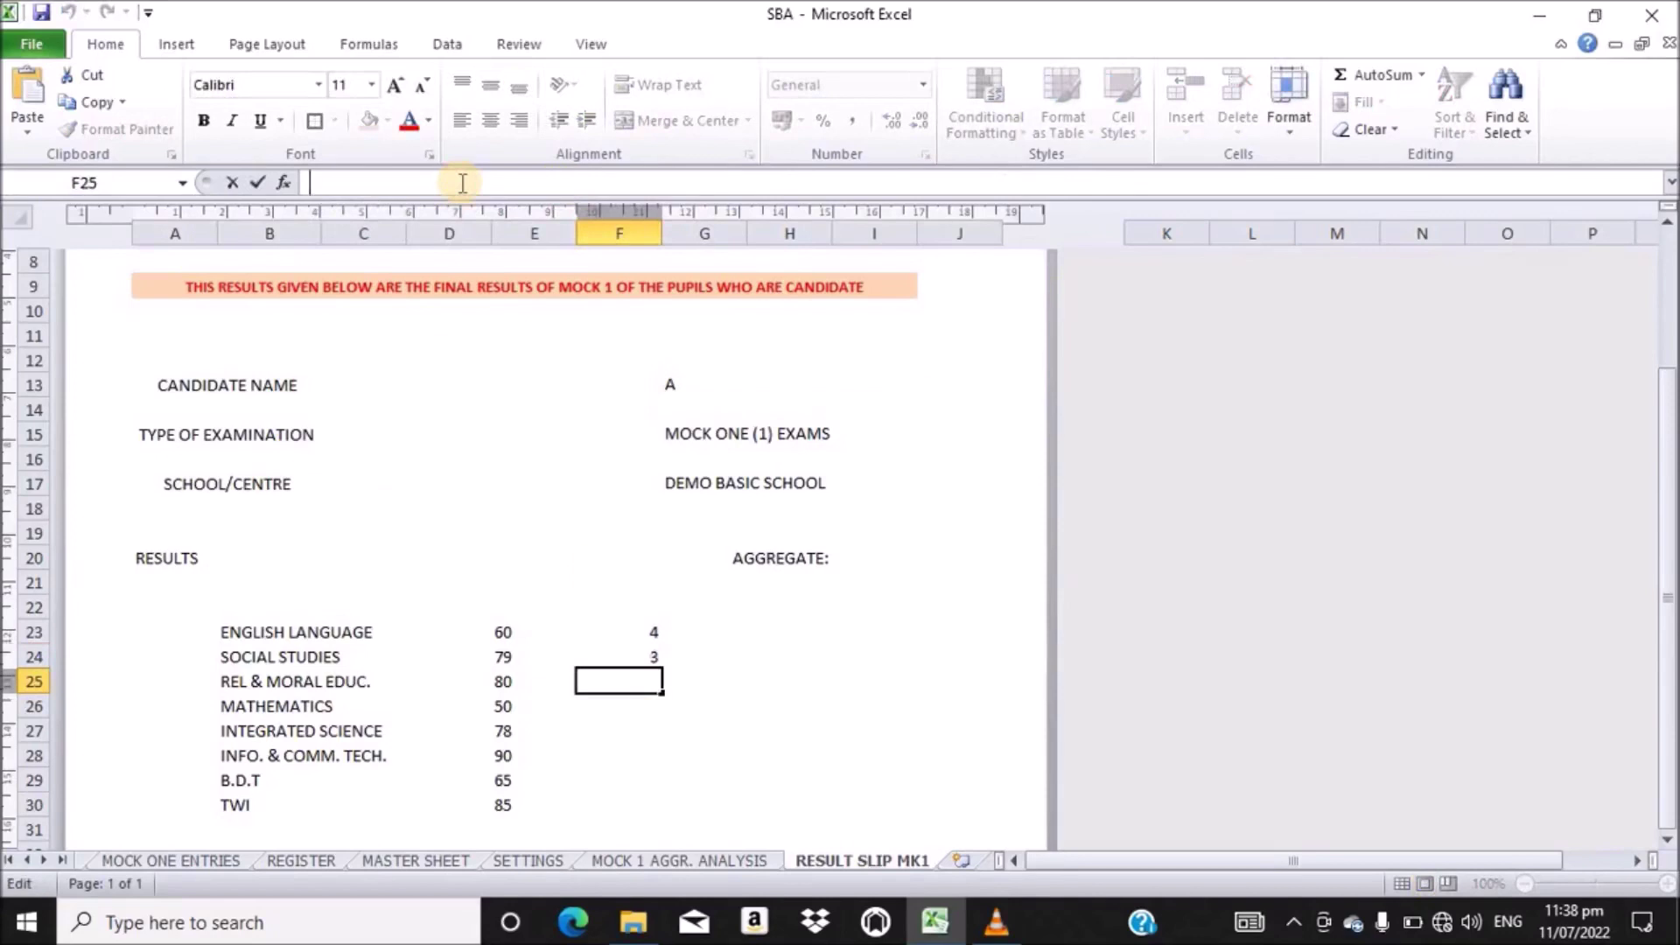
pyautogui.write("=INDEX('MASTER SHEET'!$D$4:$D$7,MATCH('RESULT SLIP MK1'!$G$13,'MASTER SHEET'!$B$4:$B$7,0)*1)")
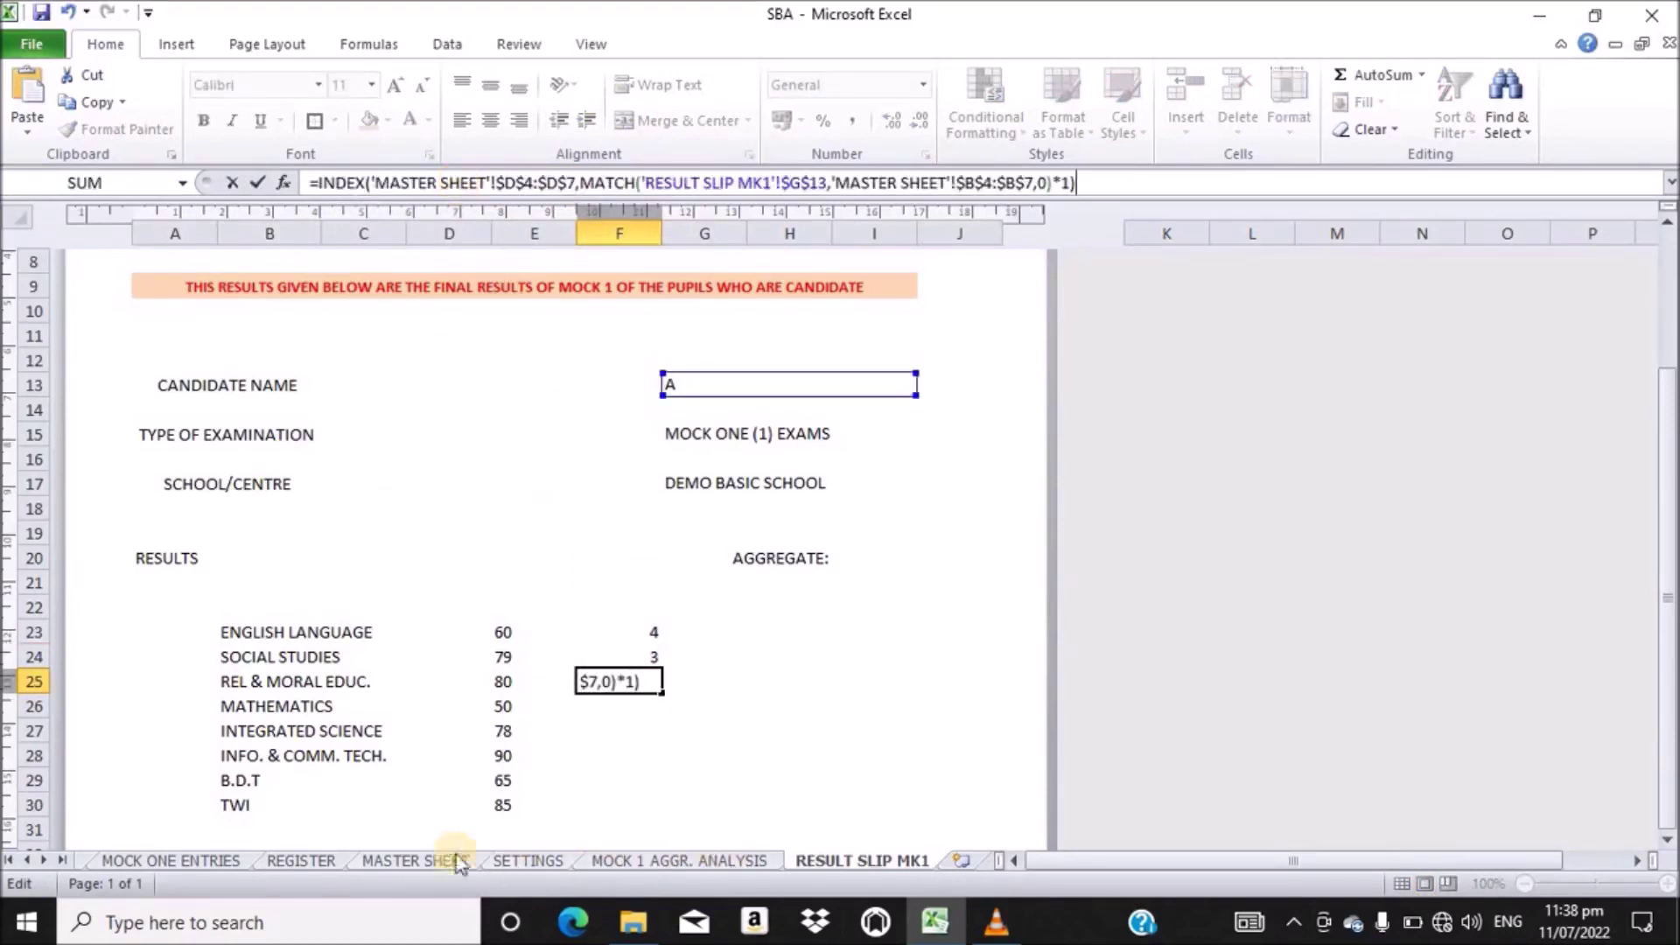
pyautogui.click(416, 859)
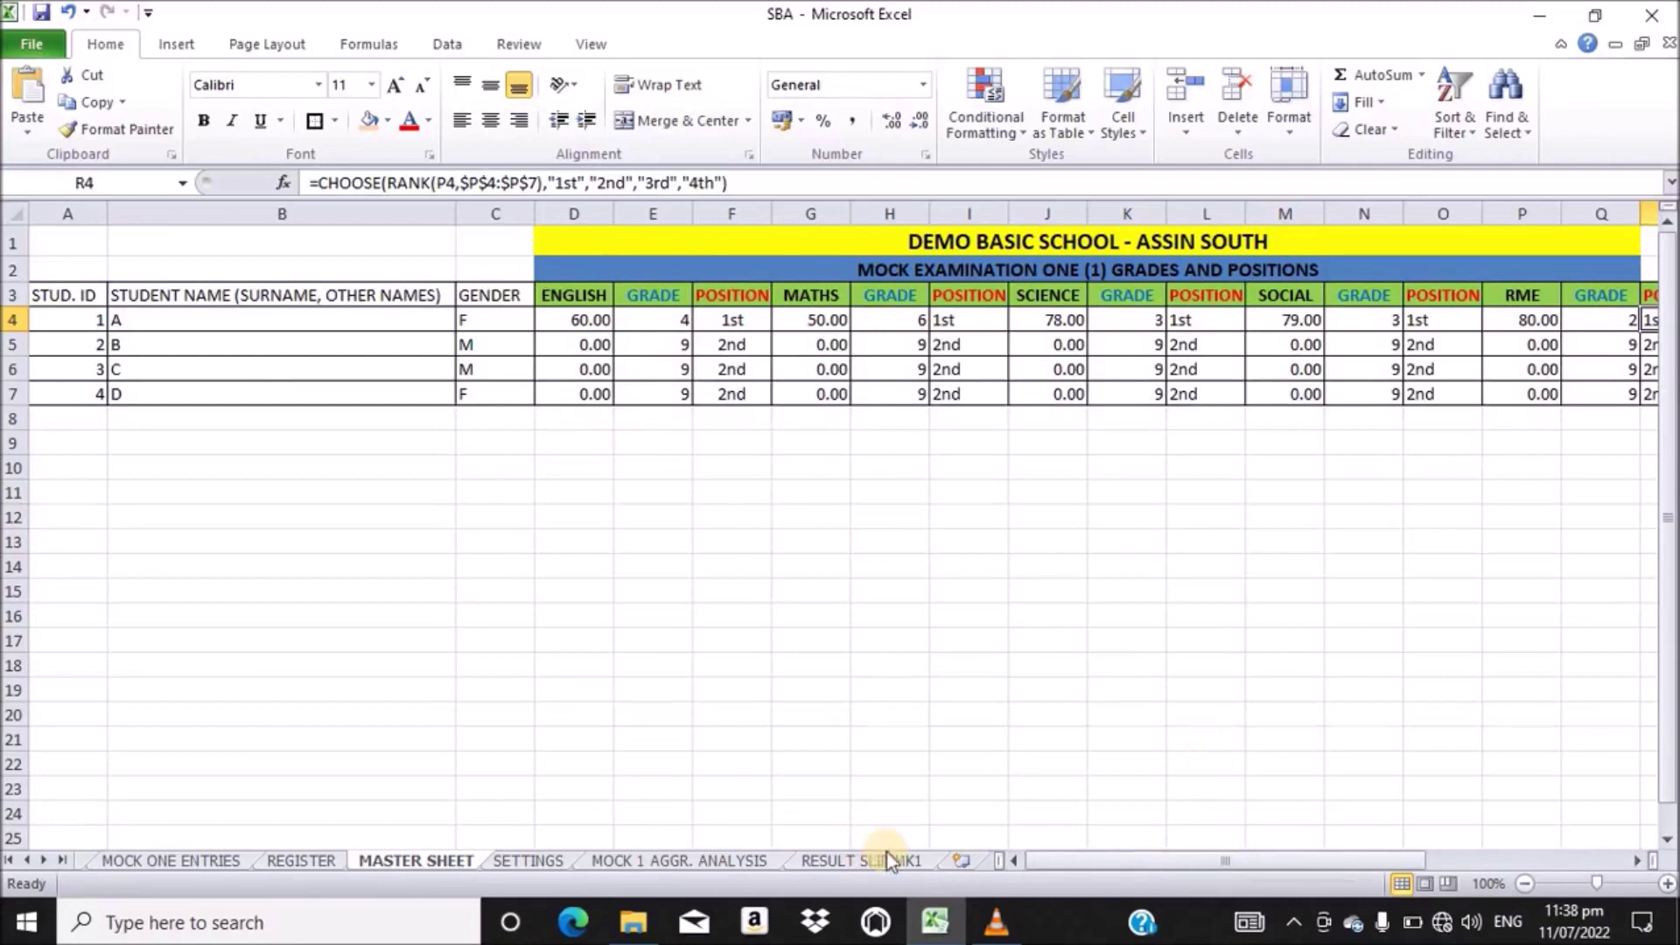
pyautogui.click(835, 862)
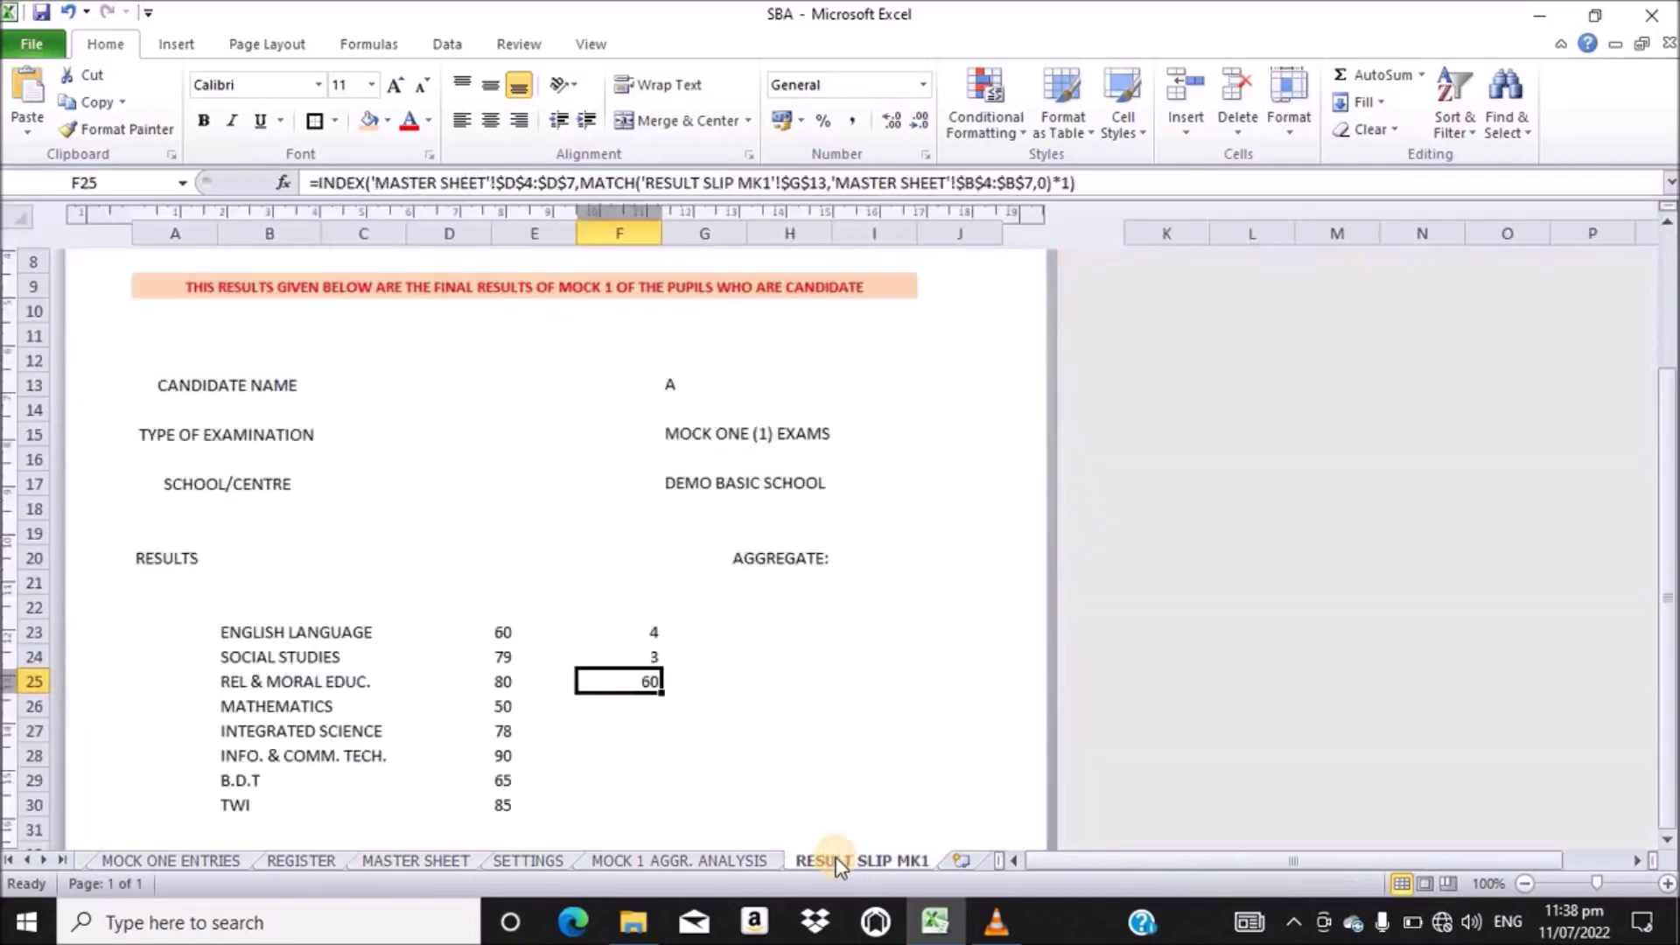
pyautogui.click(514, 186)
pyautogui.press('BackSpace')
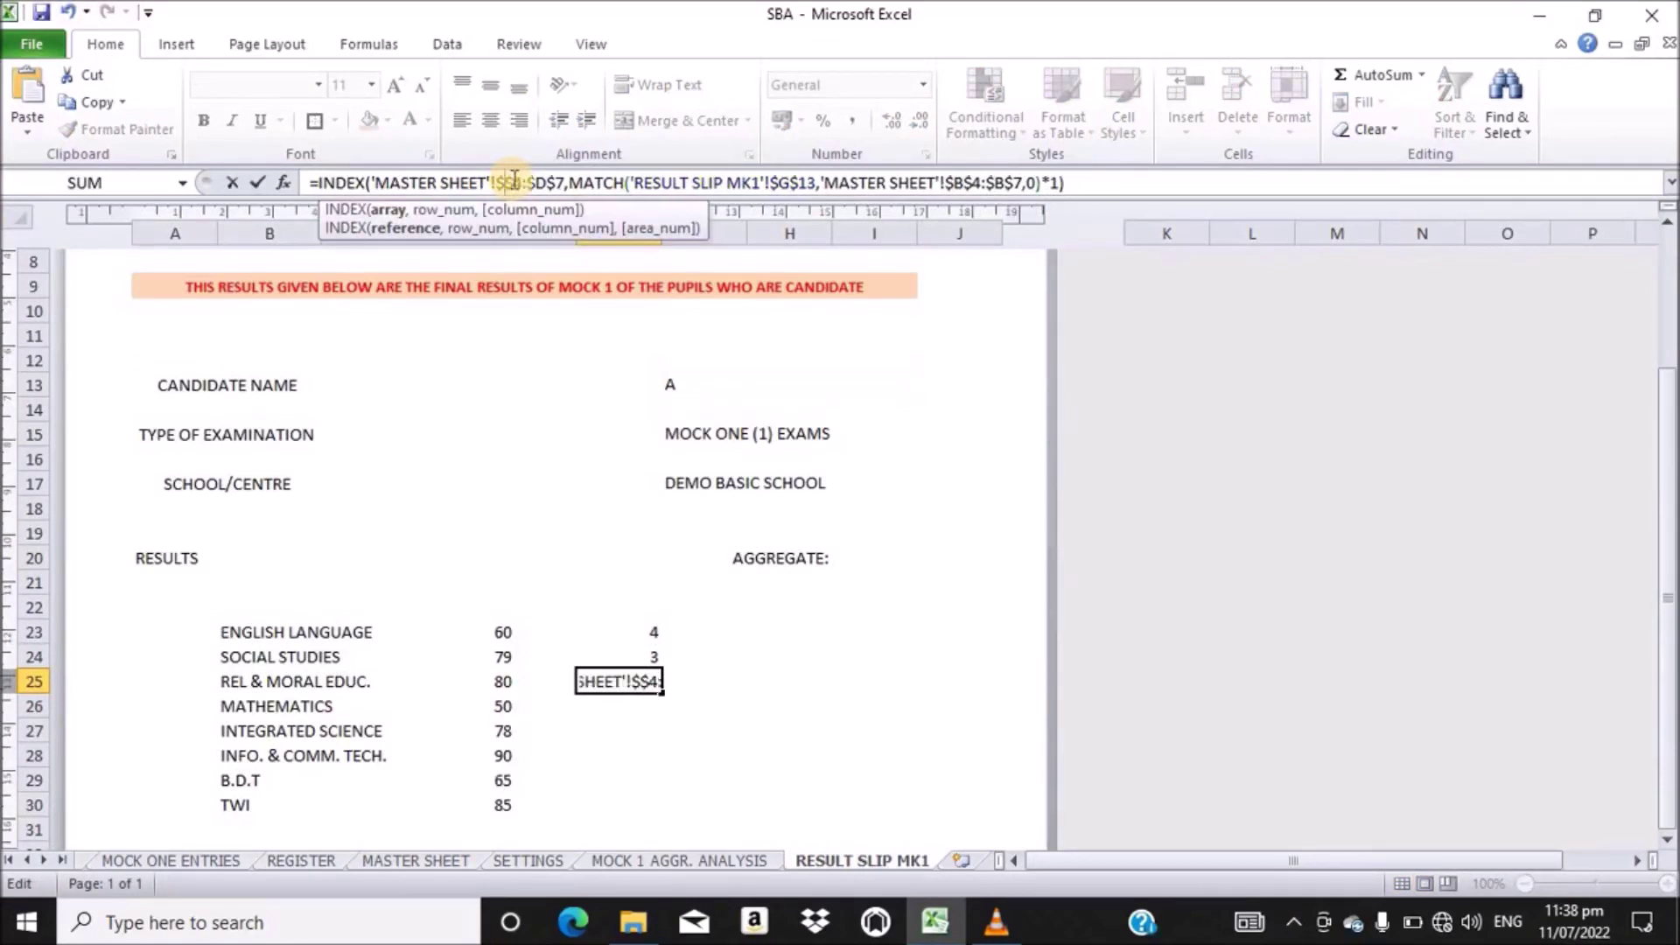
pyautogui.write('Q')
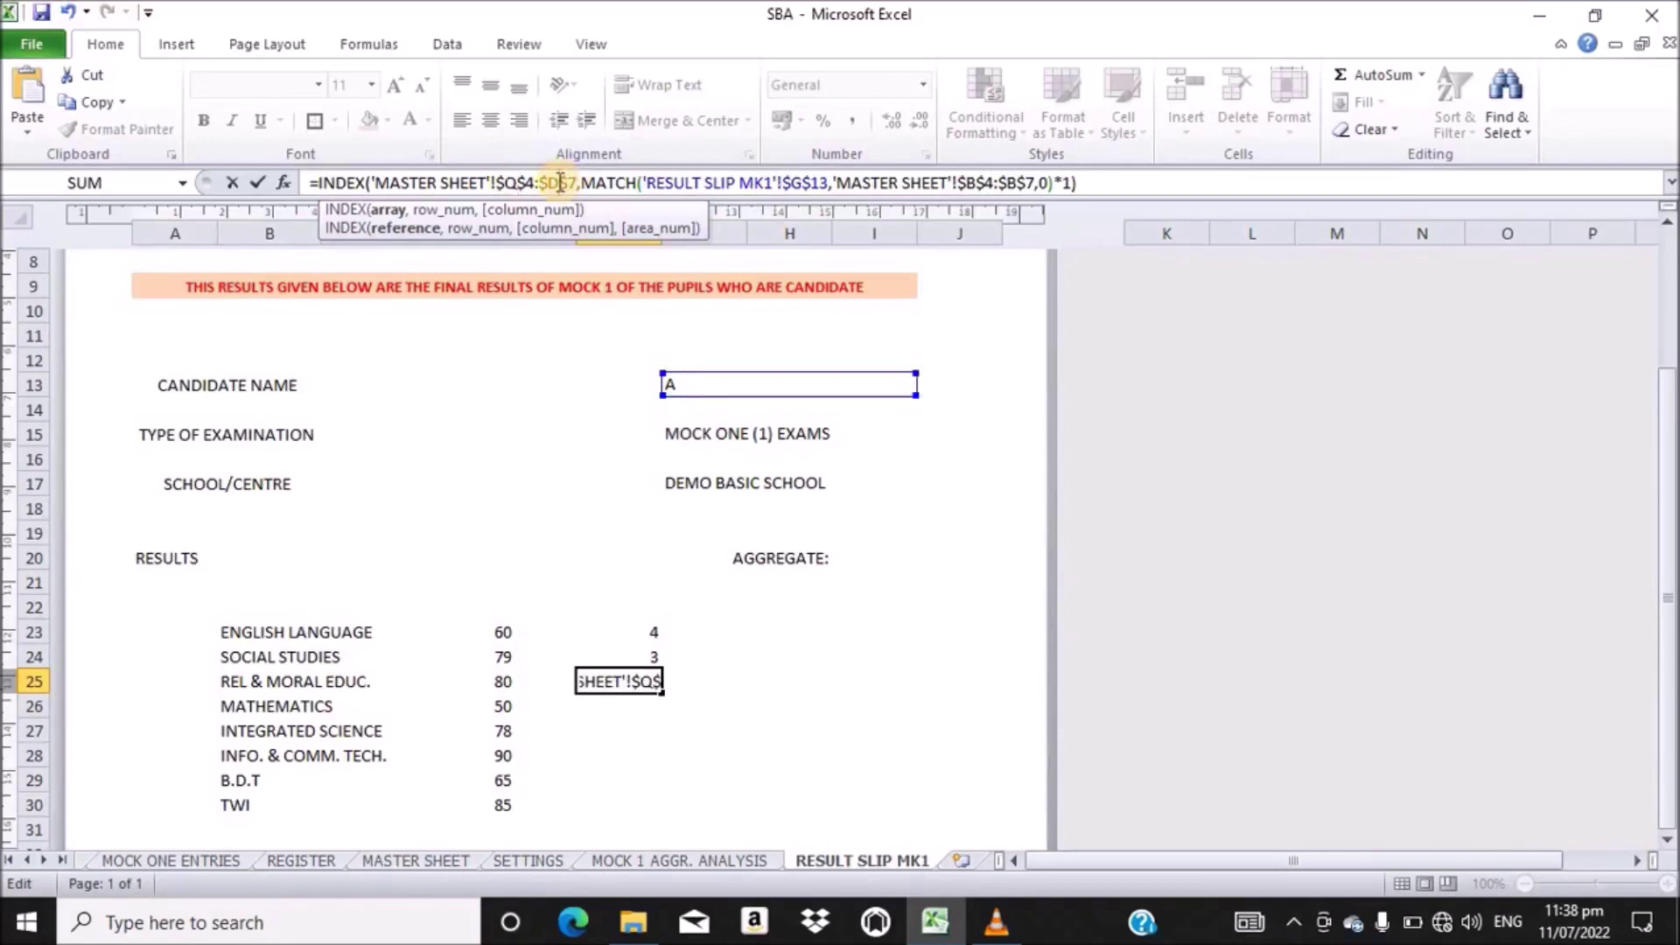
pyautogui.press('BackSpace')
pyautogui.write('Q')
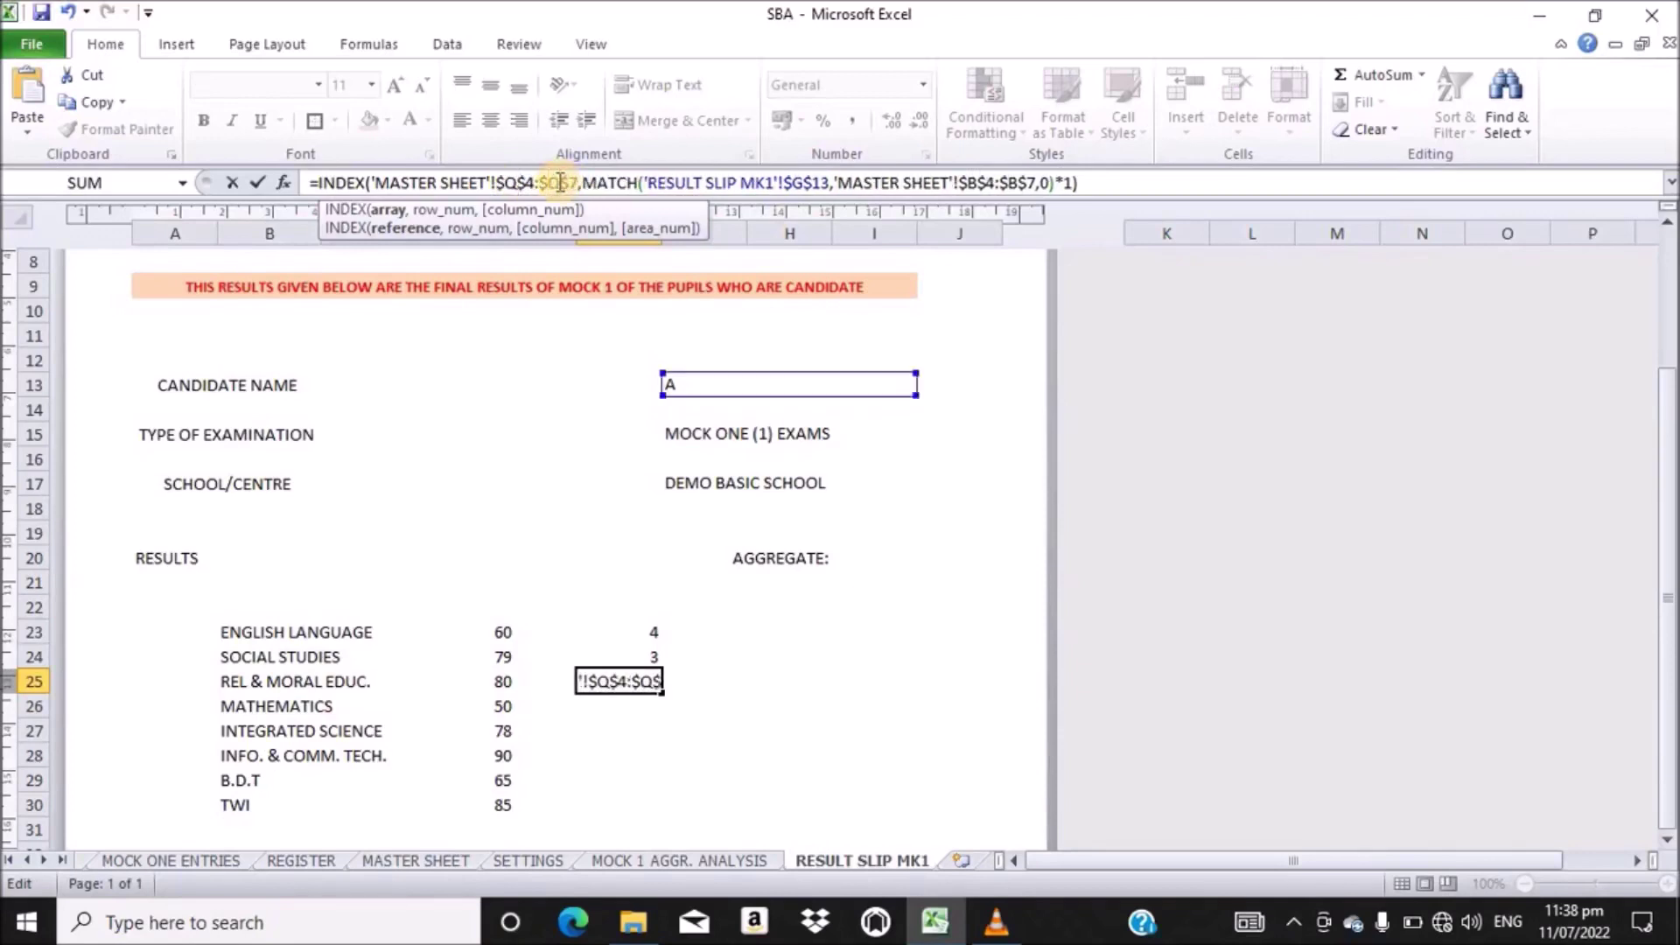
pyautogui.press('Return')
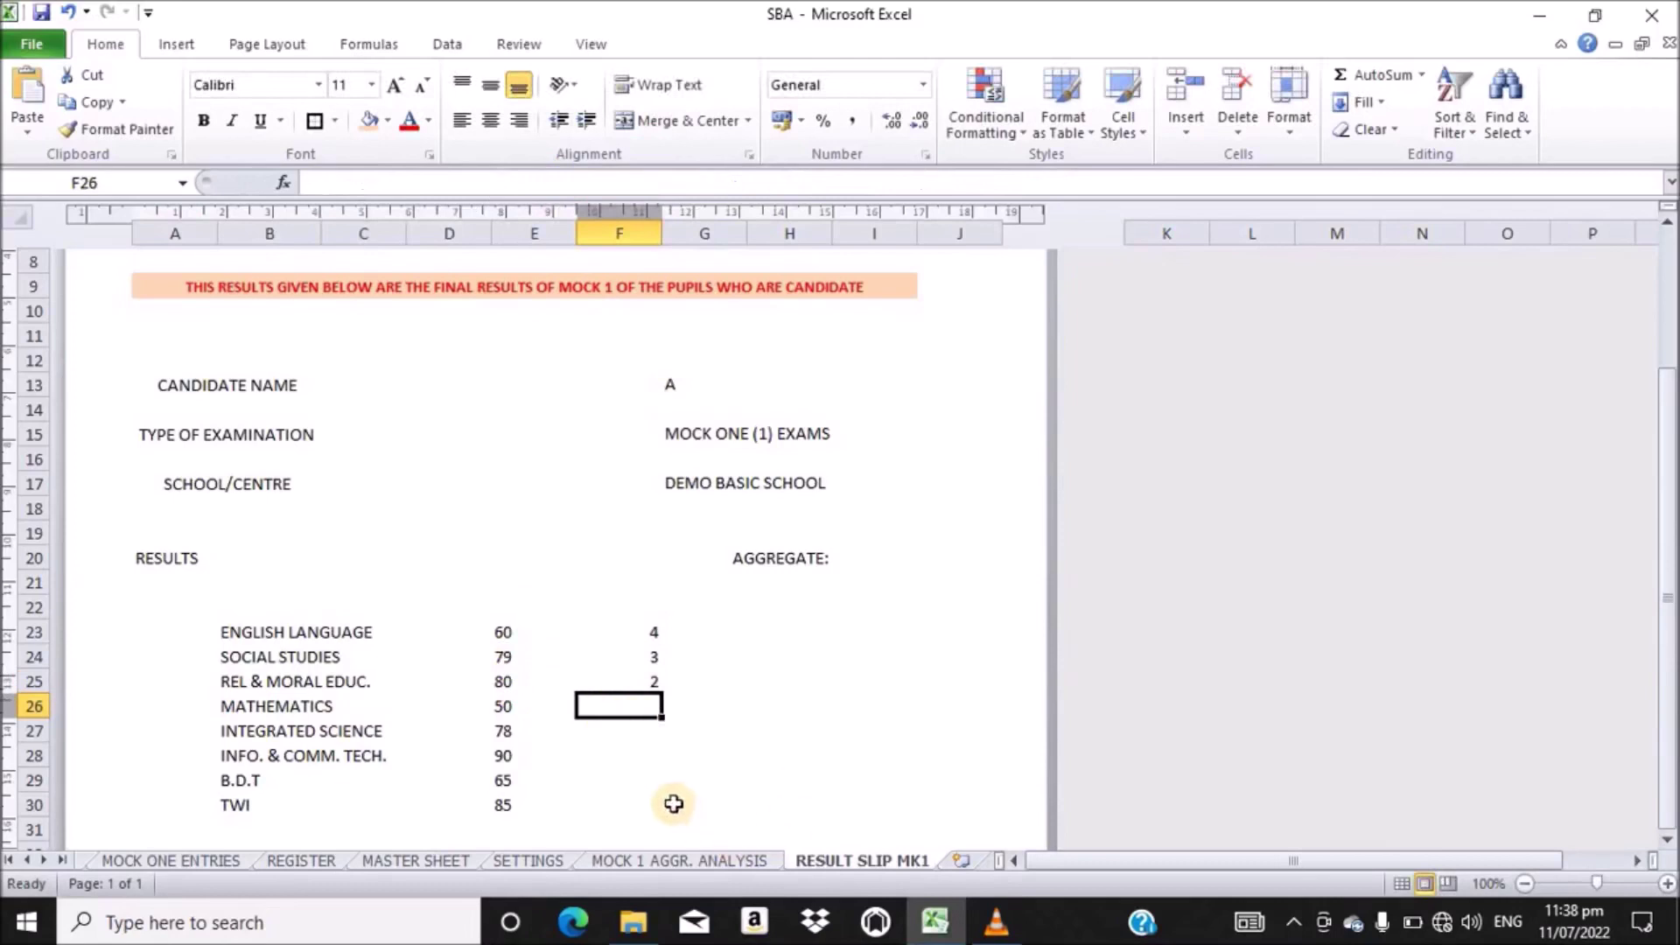
# - Paste the INDEX/MATCH formula into F26 for the MATHEMATICS grade and point its INDEX array at the Maths GRADE column, 'MASTER SHEET'!$H$4:$H$7
pyautogui.click(417, 185)
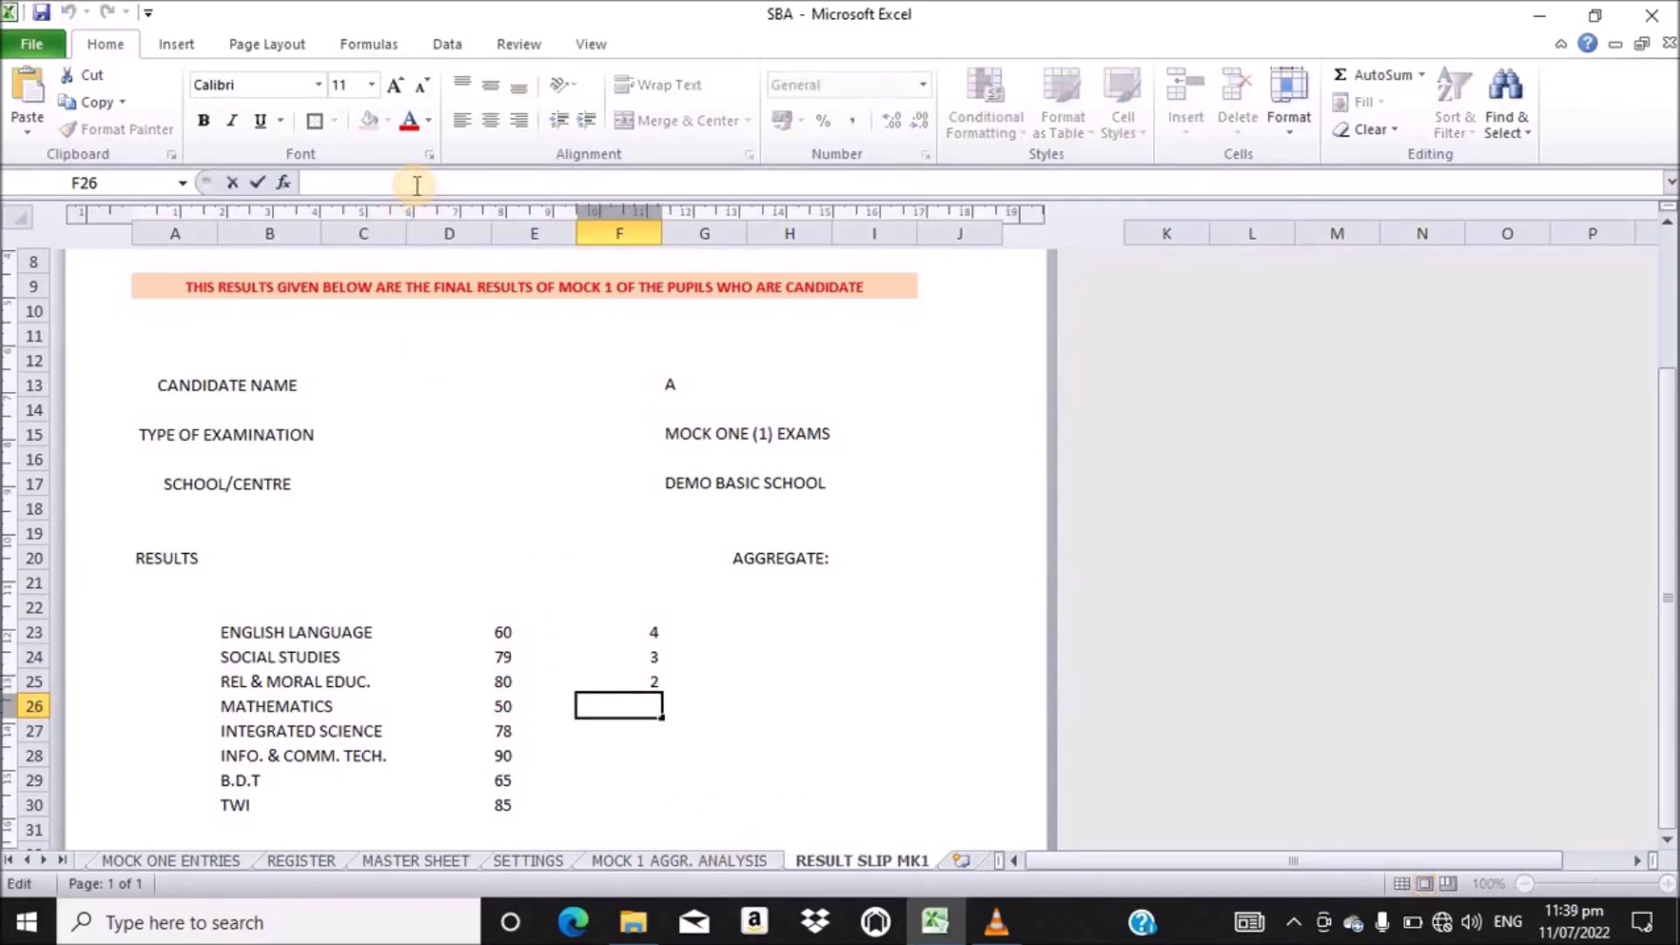
pyautogui.write("=INDEX('MASTER SHEET'!$D$4:$D$7,MATCH('RESULT SLIP MK1'!$G$13,'MASTER SHEET'!$B$4:$B$7,0)*1)")
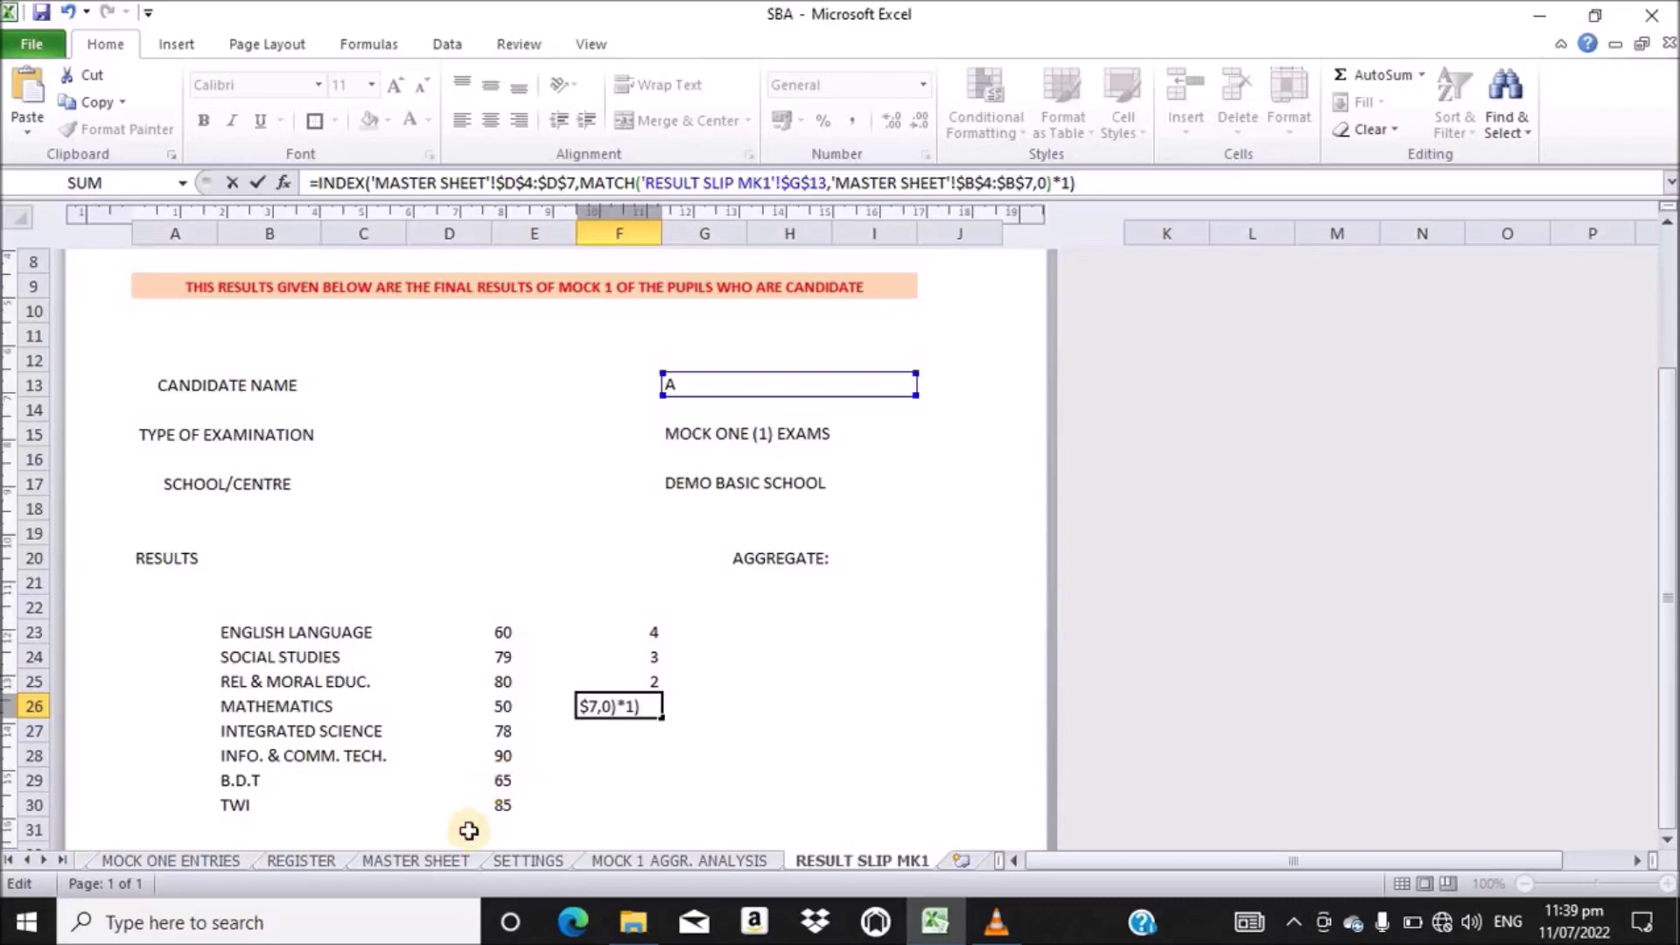
pyautogui.click(416, 859)
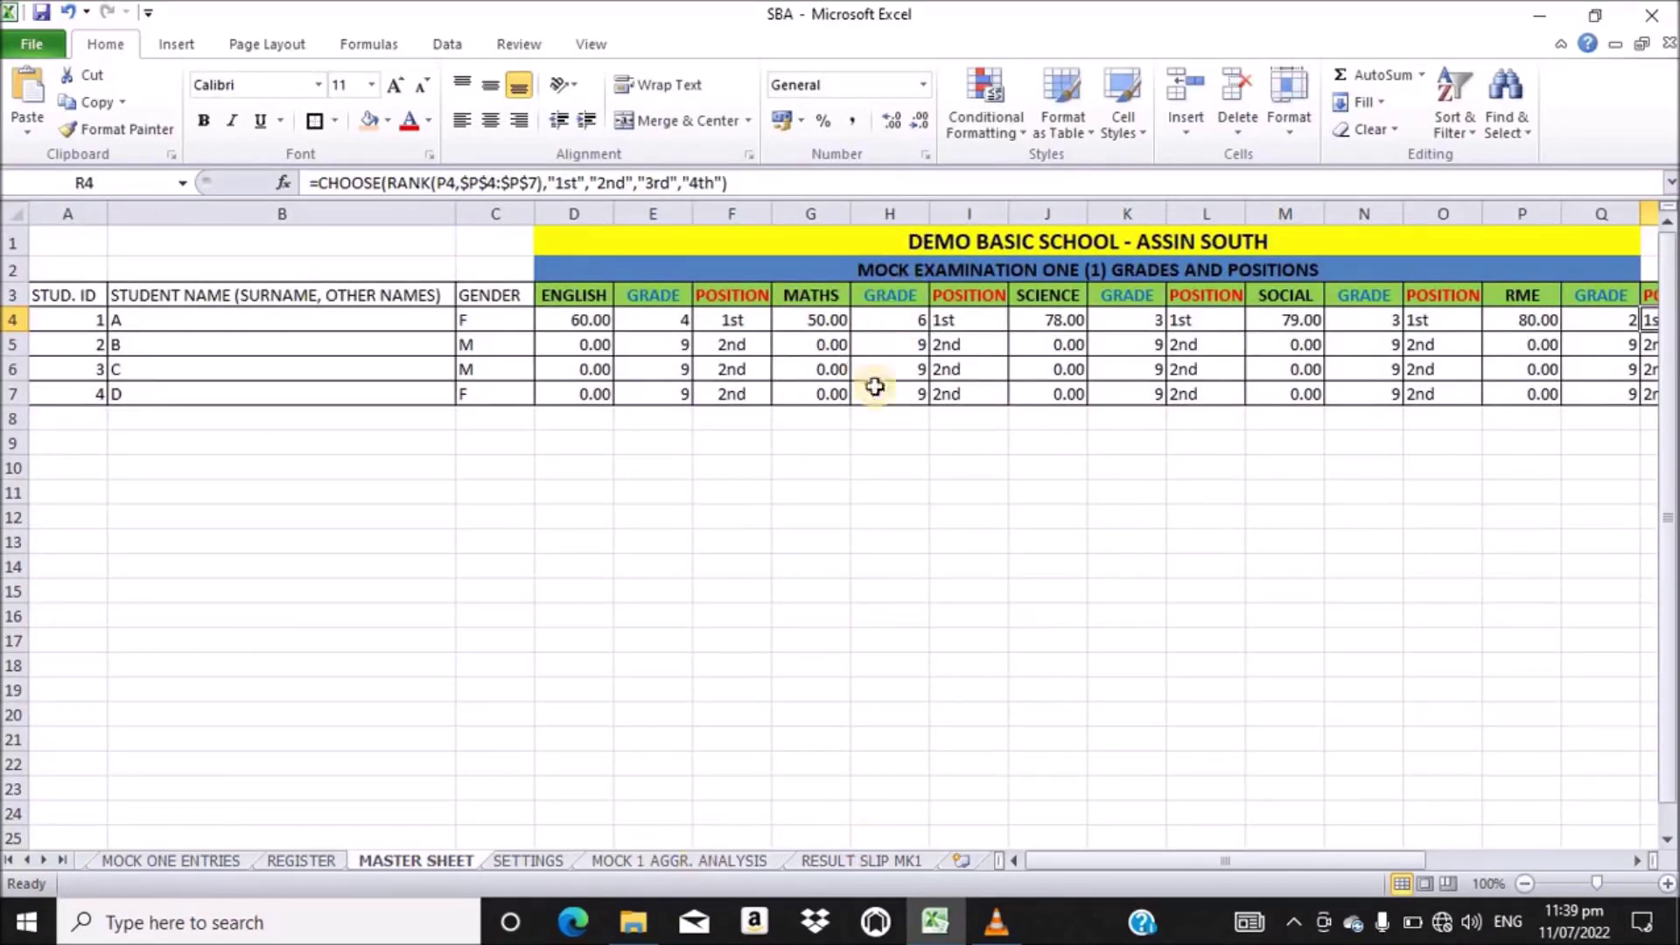
pyautogui.click(879, 859)
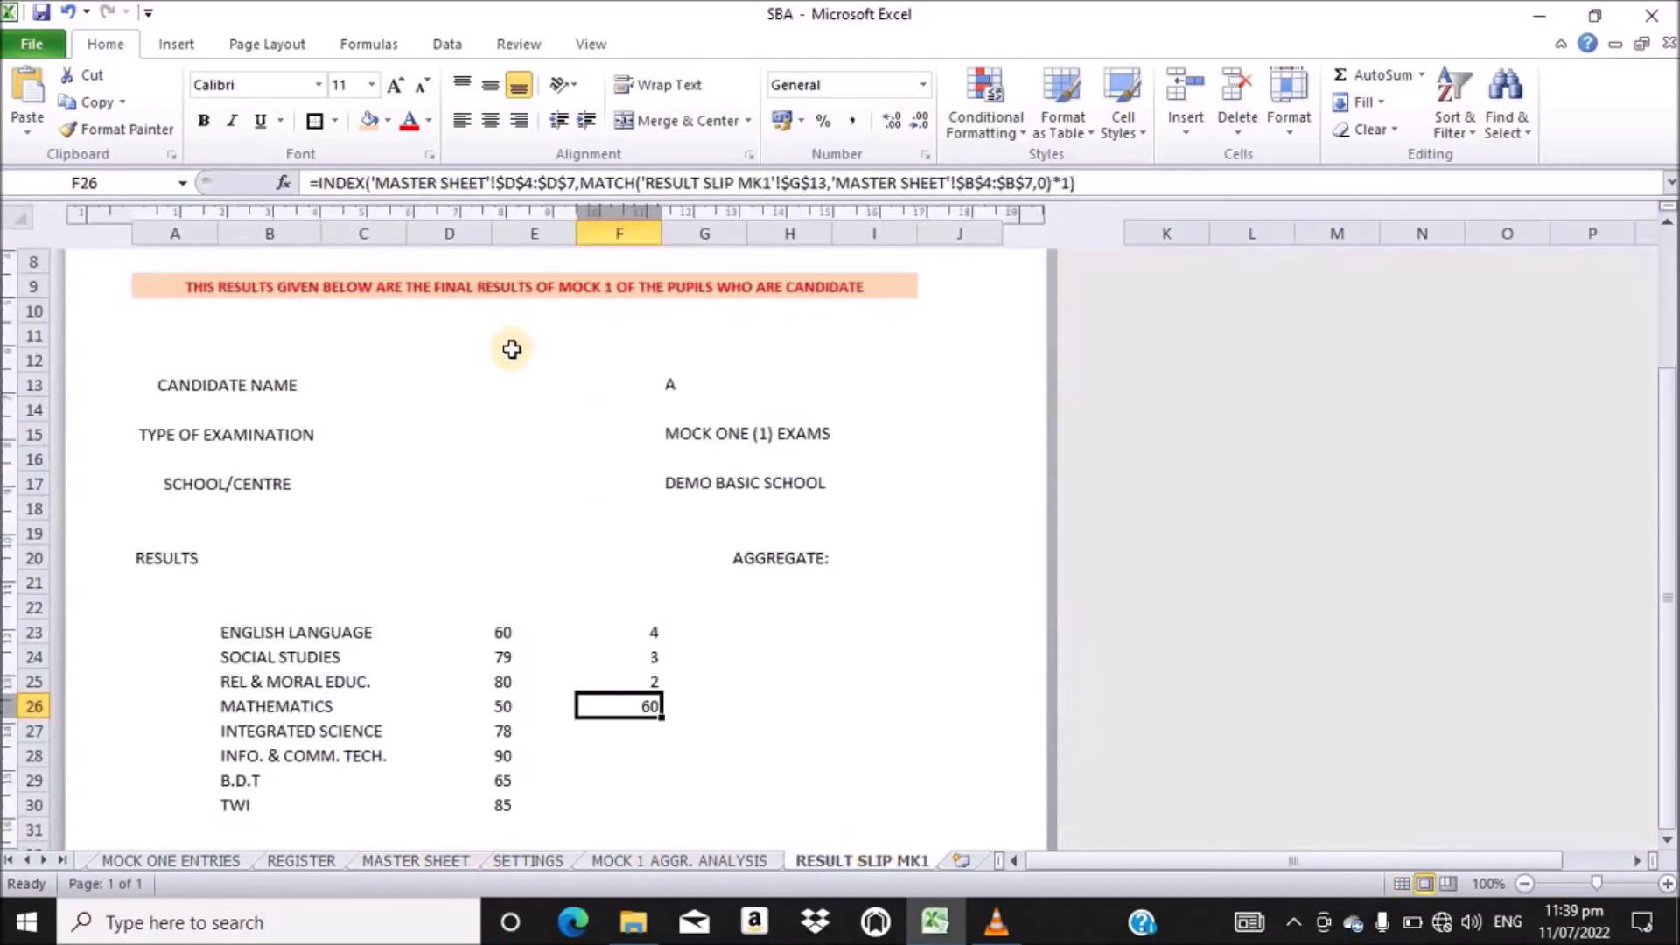
pyautogui.click(516, 179)
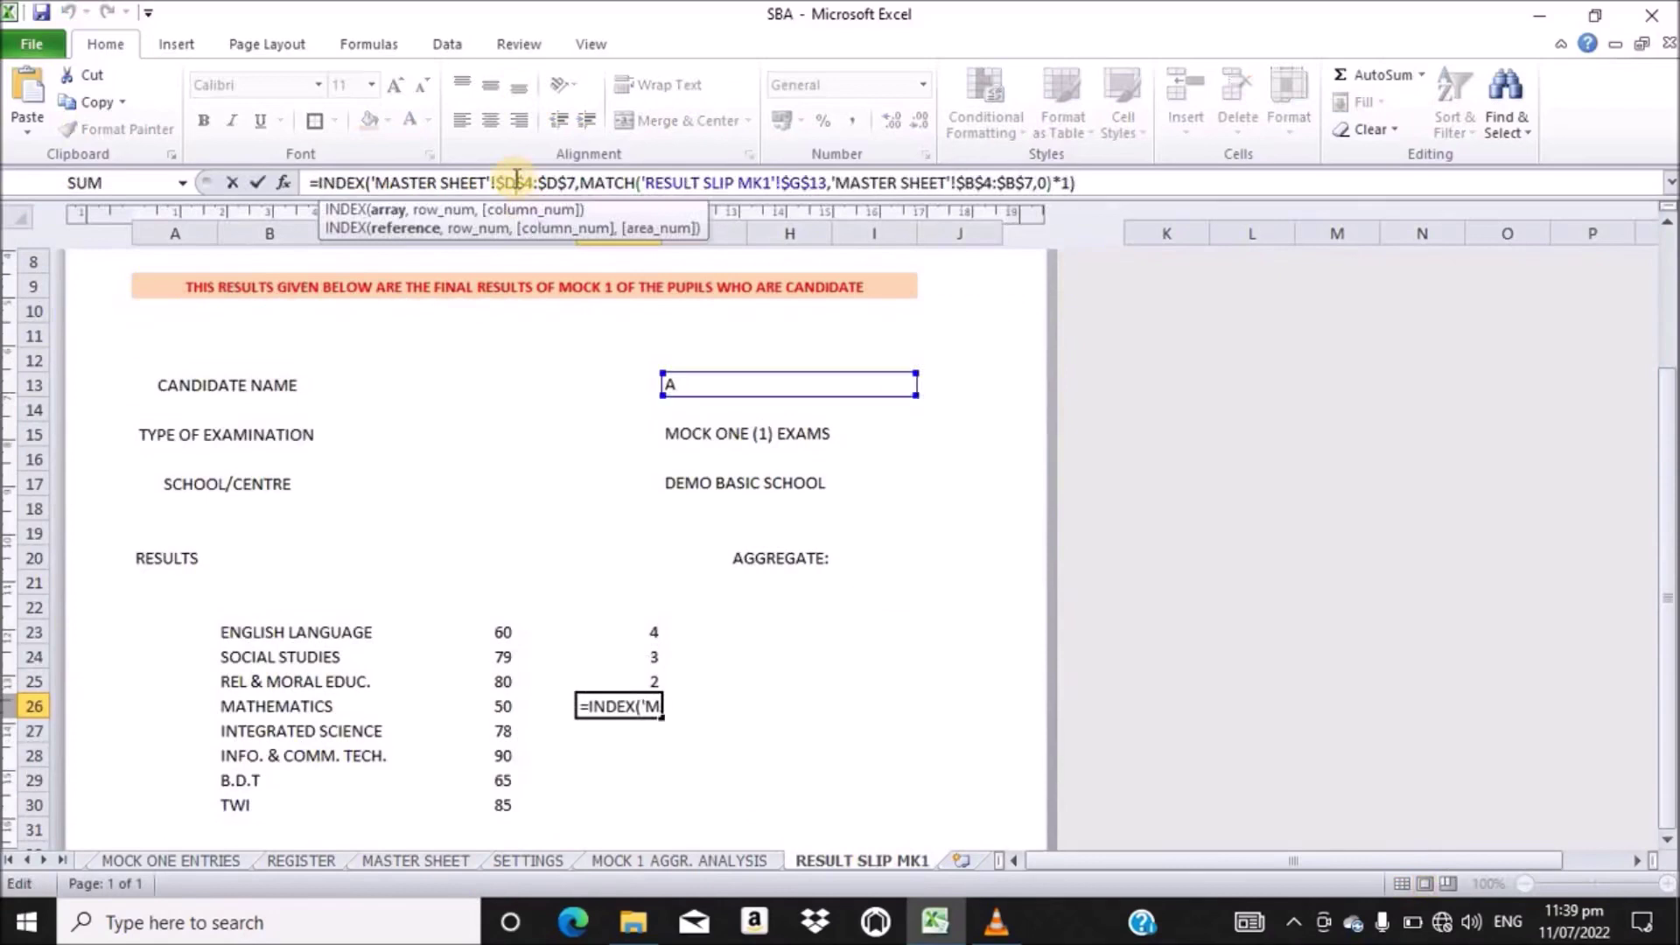
pyautogui.press('BackSpace')
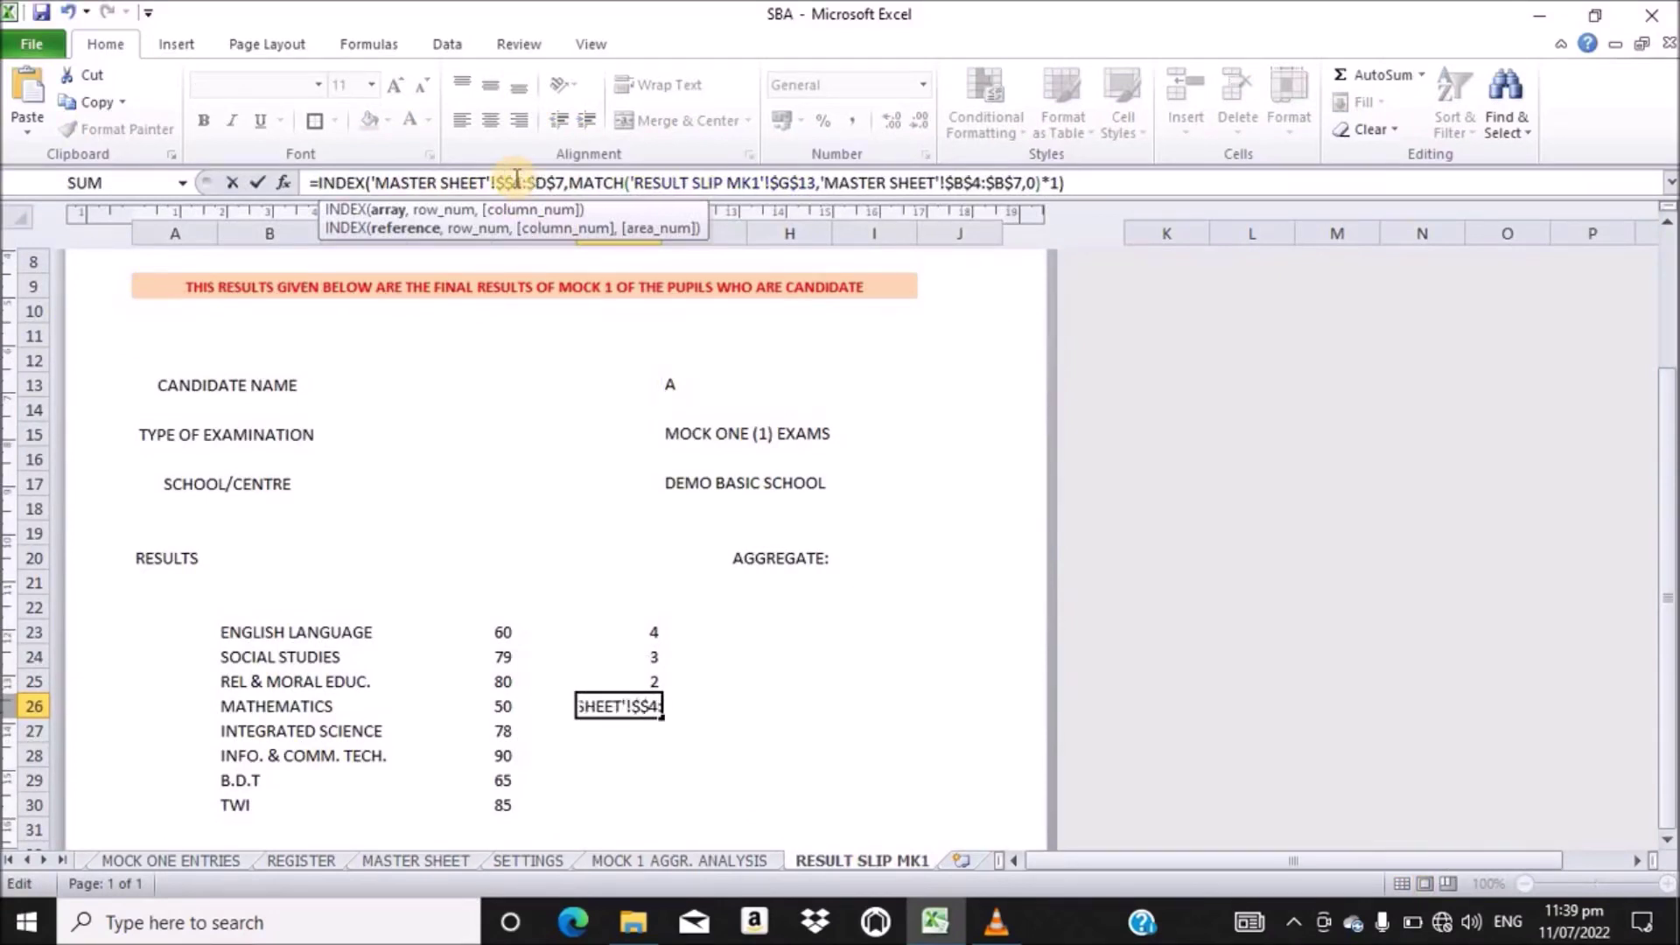
pyautogui.write('H')
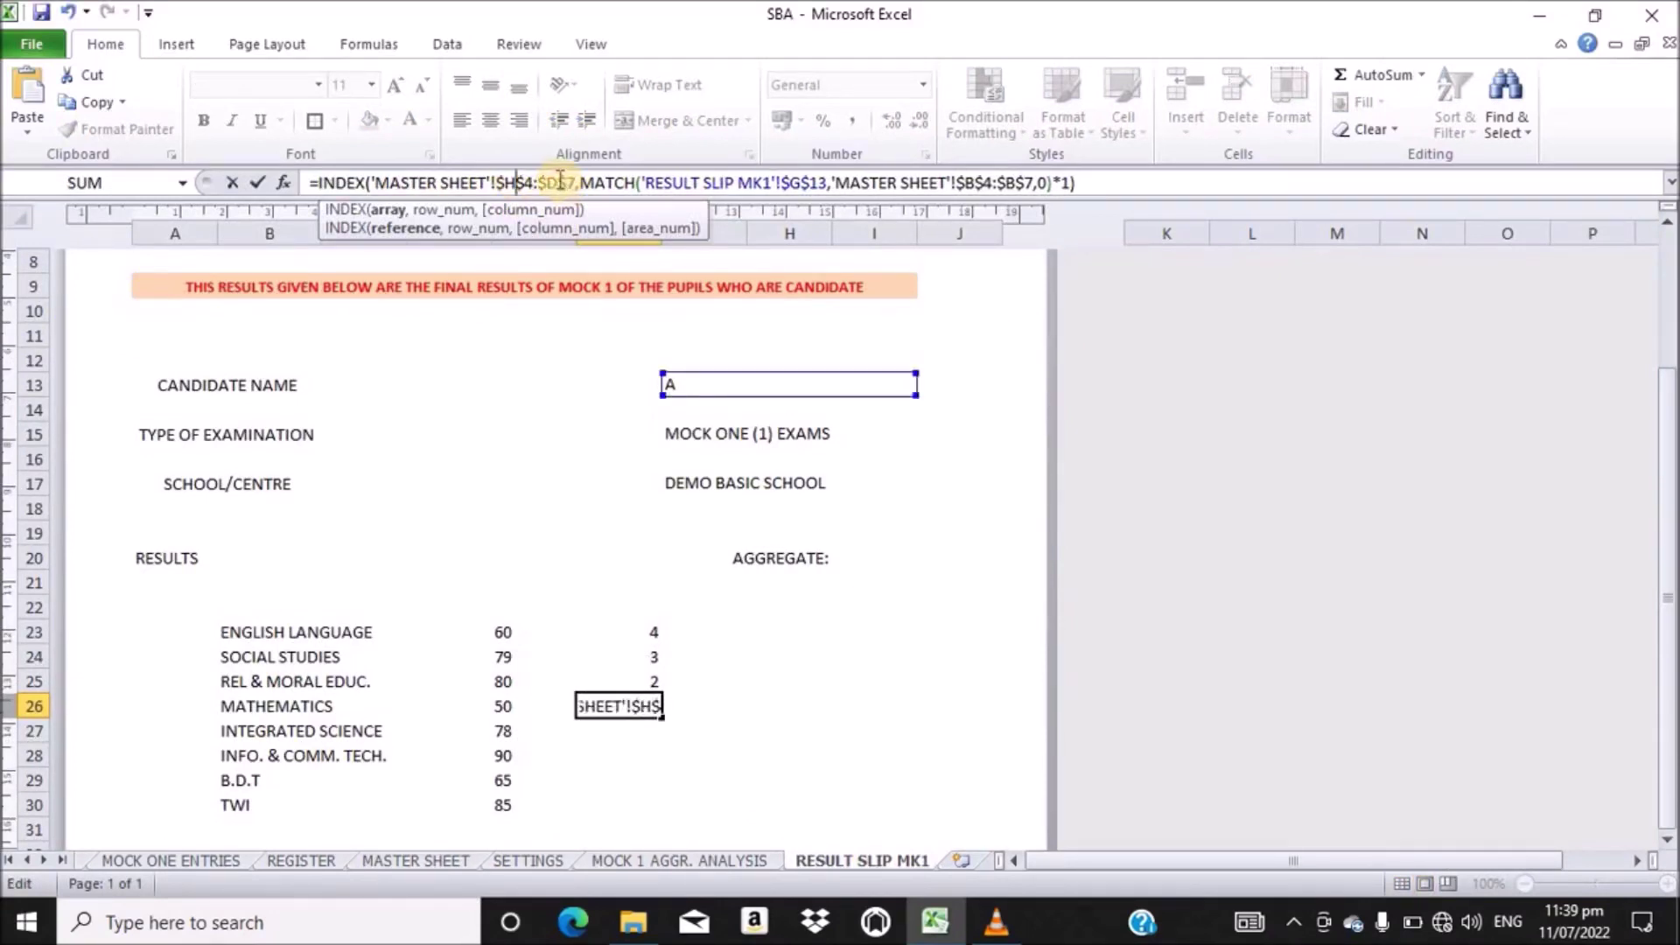
pyautogui.press('BackSpace')
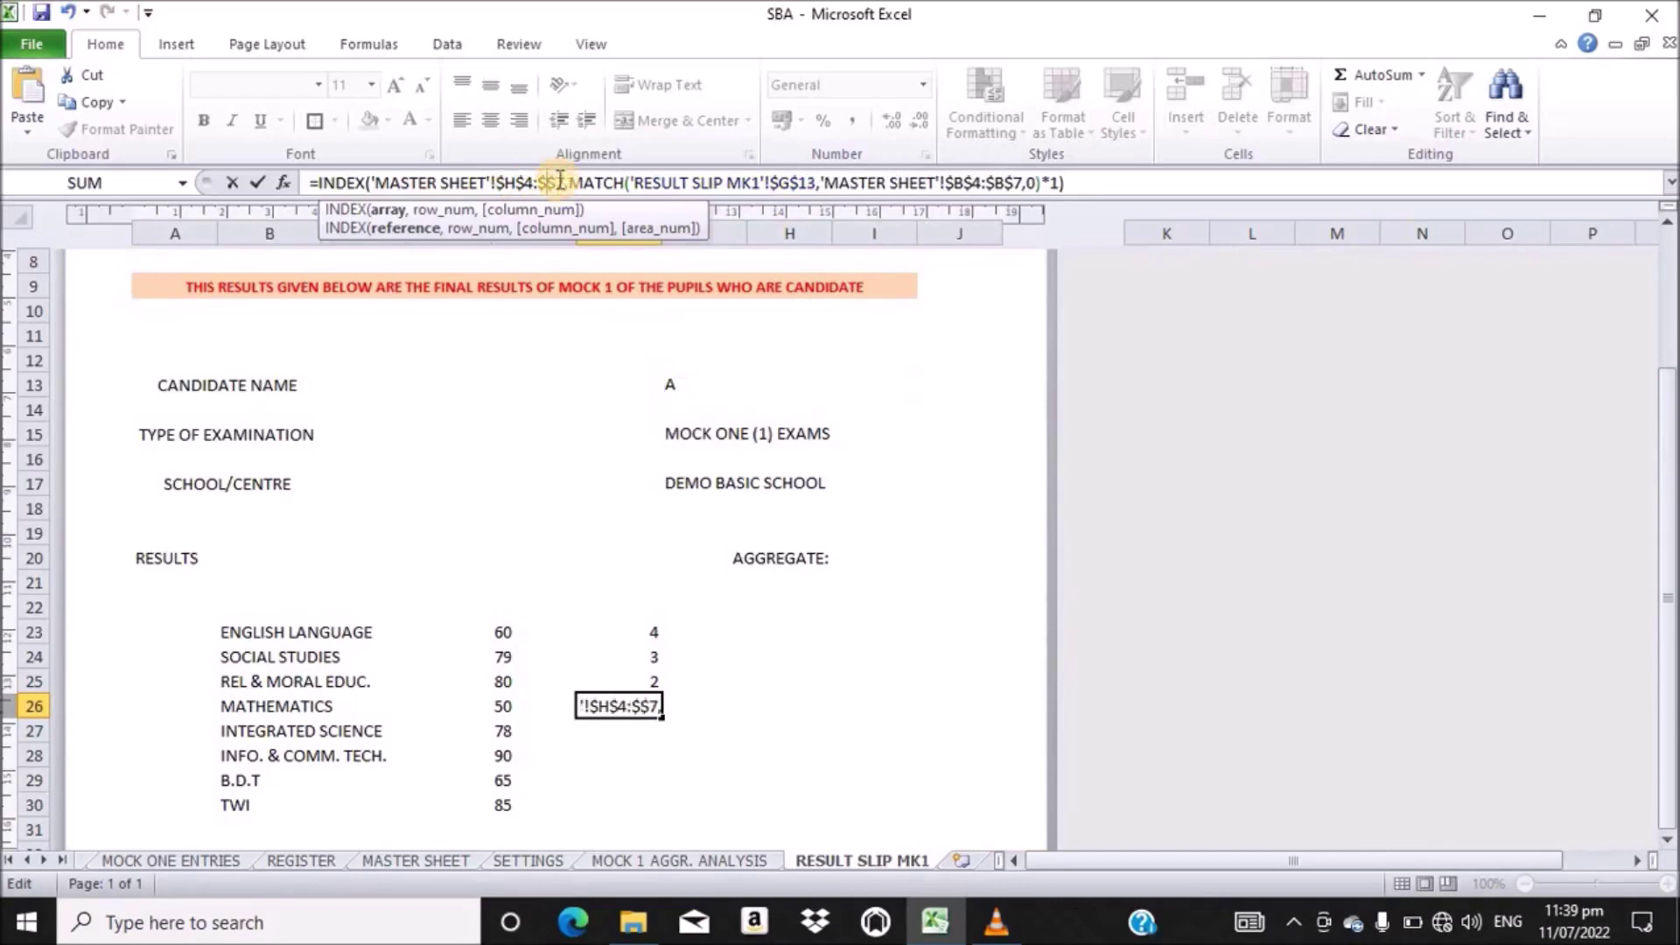
pyautogui.write('H')
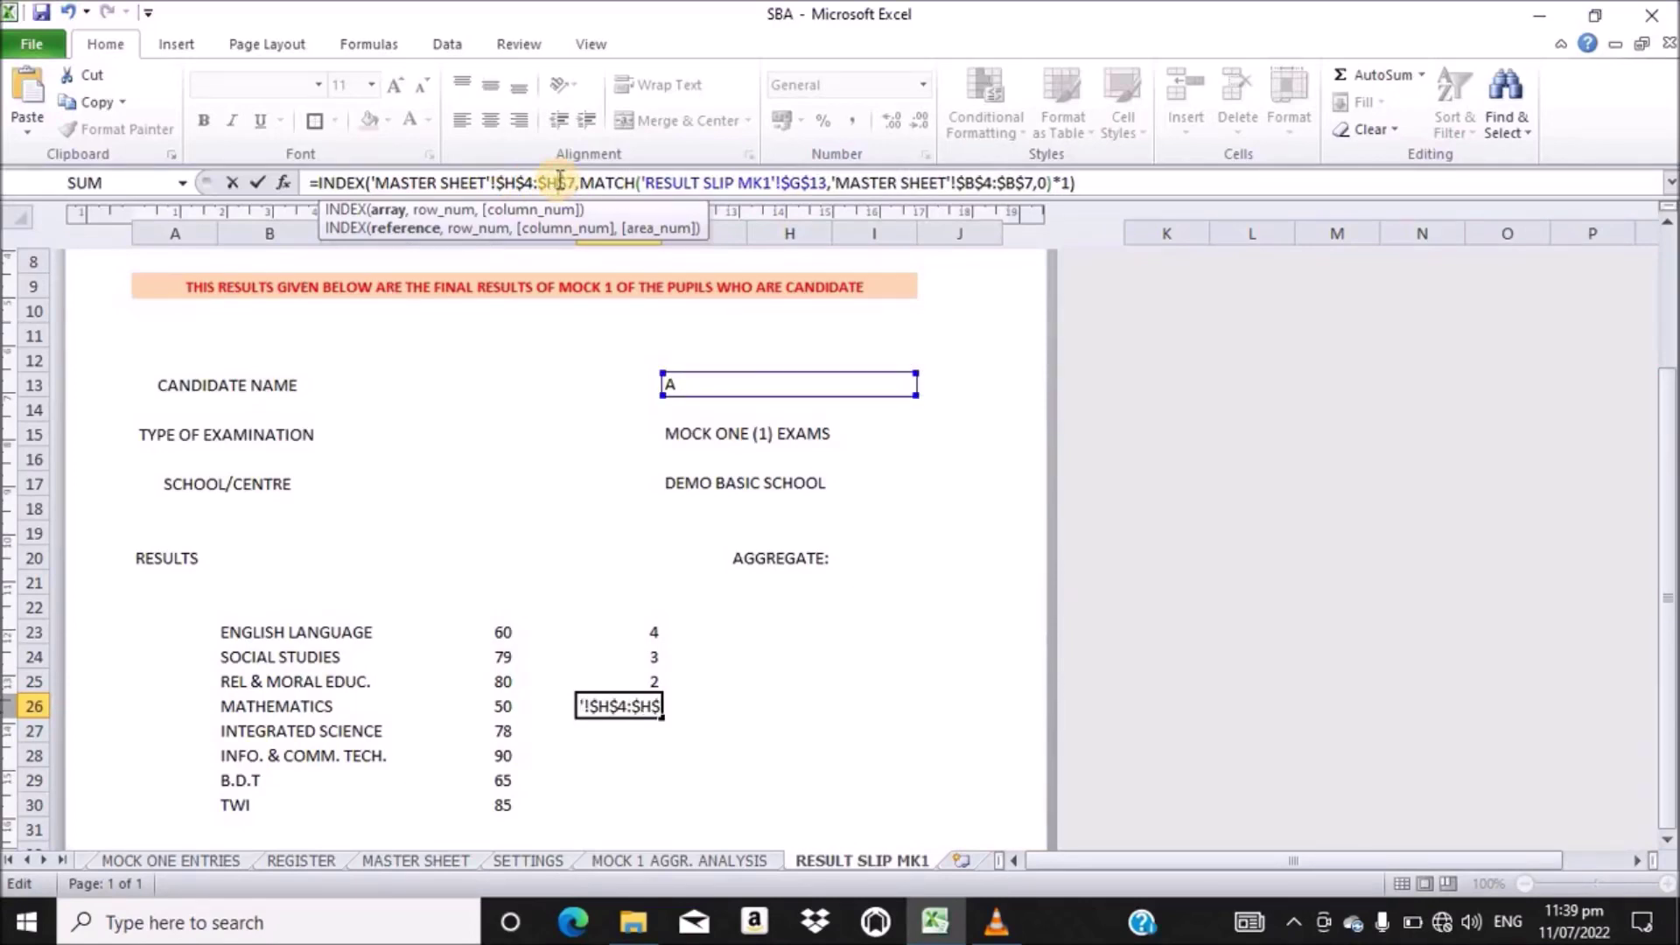
pyautogui.press('Return')
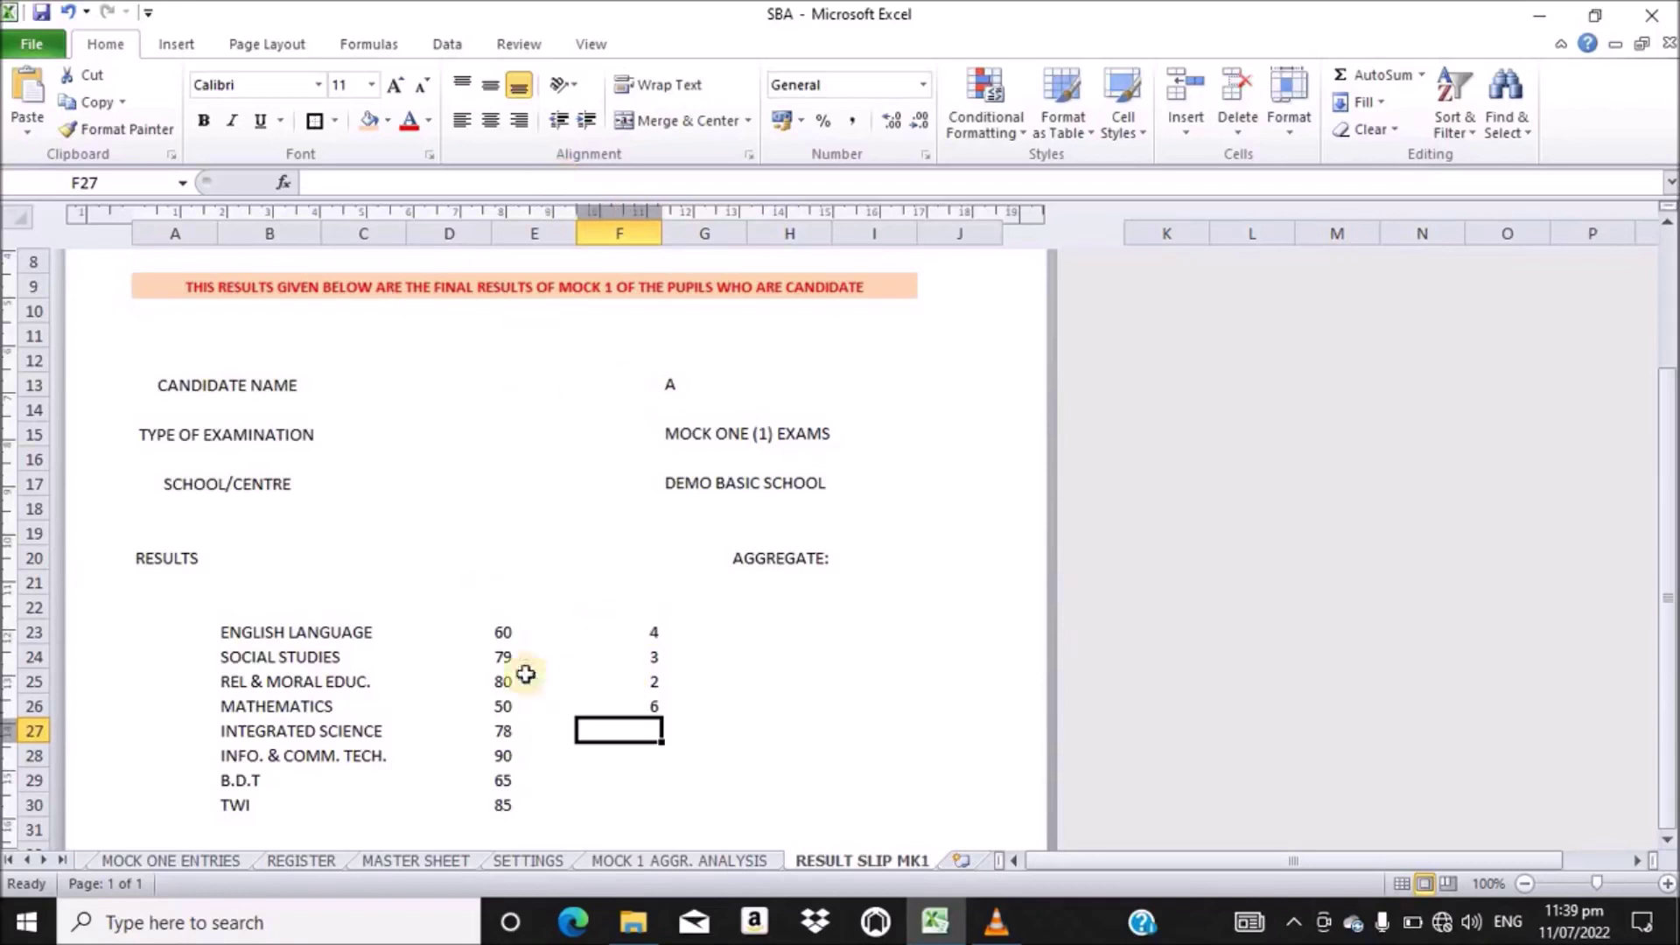
# - Fill F27 for the INTEGRATED SCIENCE grade with the same INDEX/MATCH formula, using the Science grades 'MASTER SHEET'!$K$4:$K$7 as the INDEX array
pyautogui.click(503, 180)
pyautogui.click(503, 177)
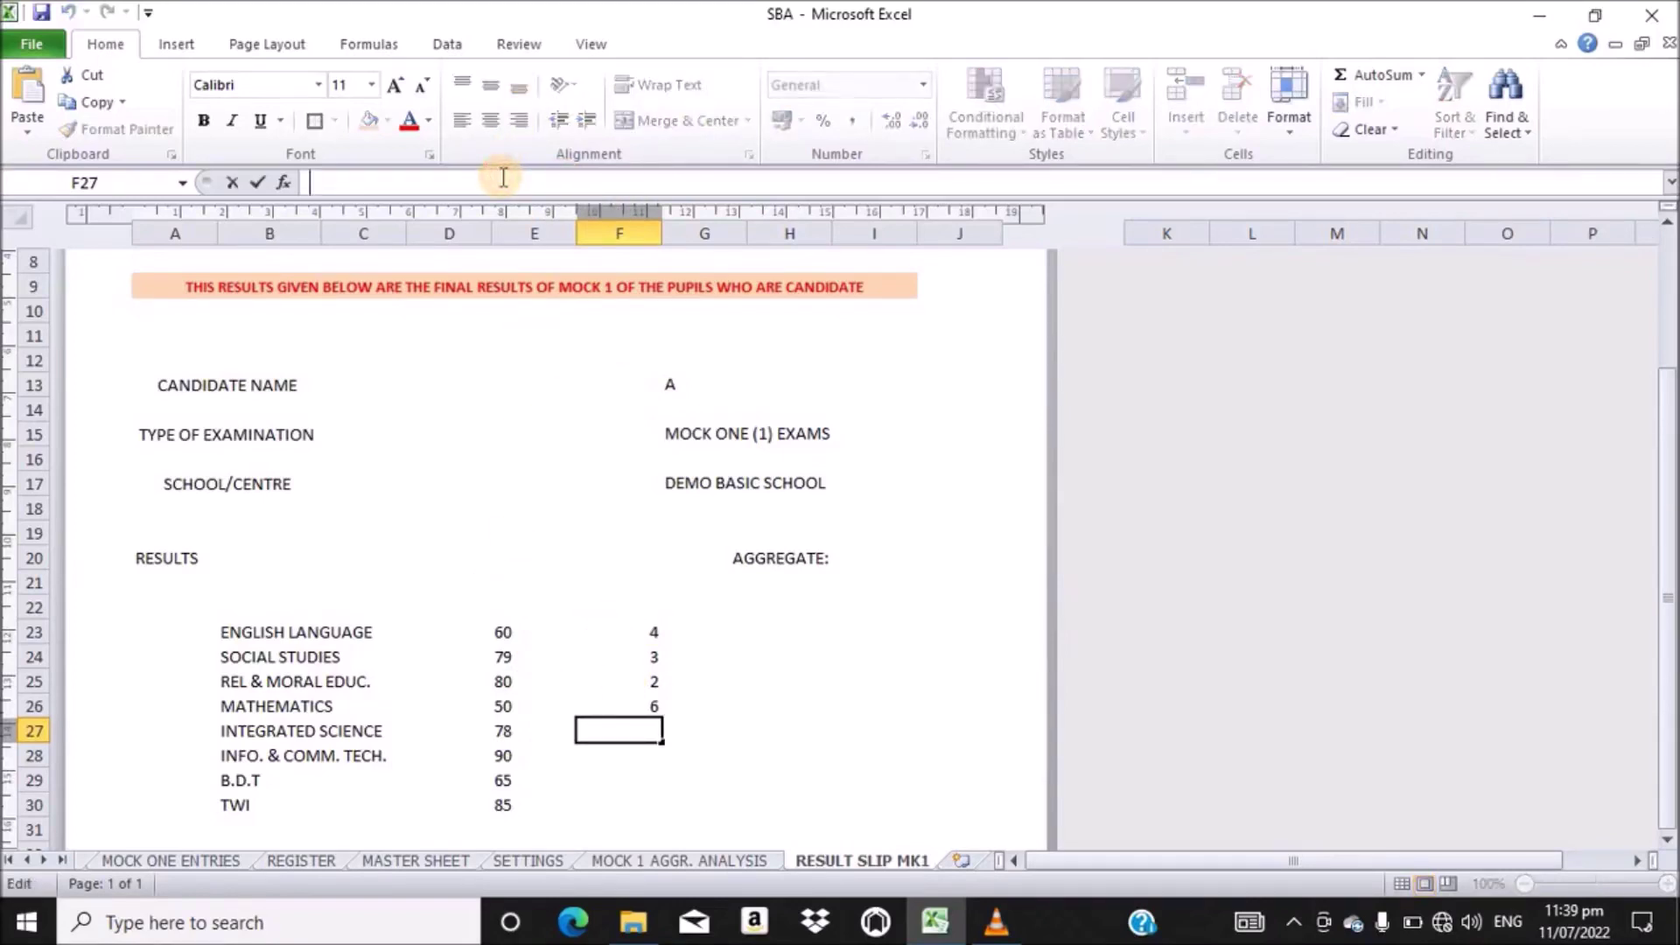
pyautogui.write("=INDEX('MASTER SHEET'!$D$4:$D$7,MATCH('RESULT SLIP MK1'!$G$13,'MASTER SHEET'!$B$4:$B$7,0)*1)")
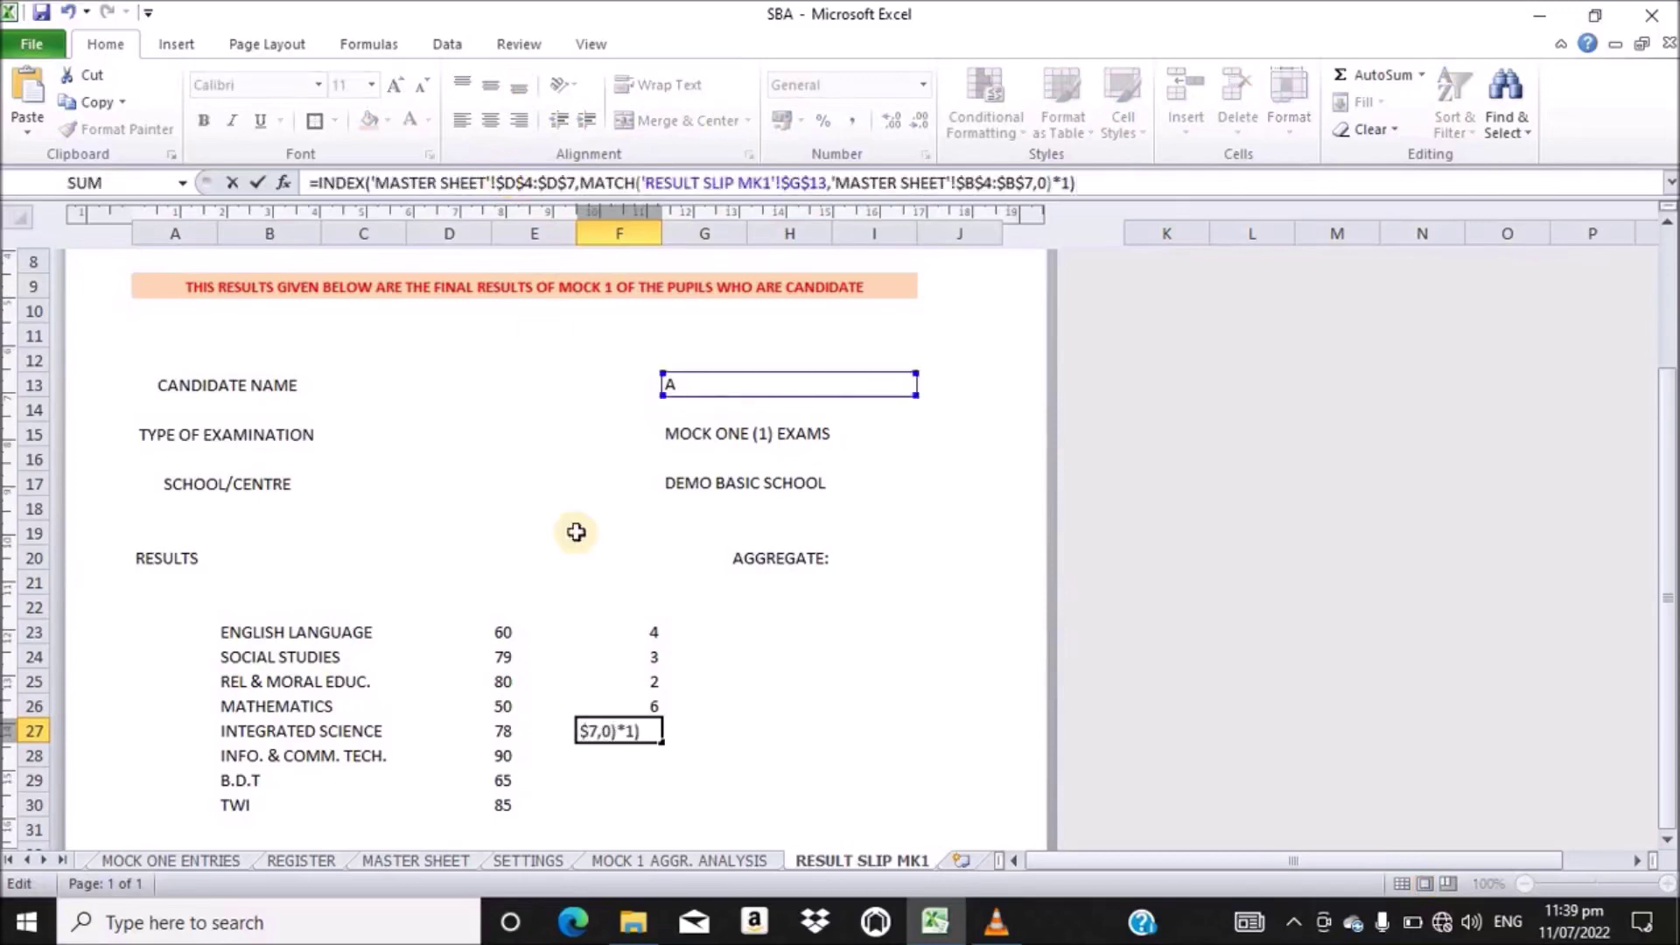
pyautogui.click(397, 863)
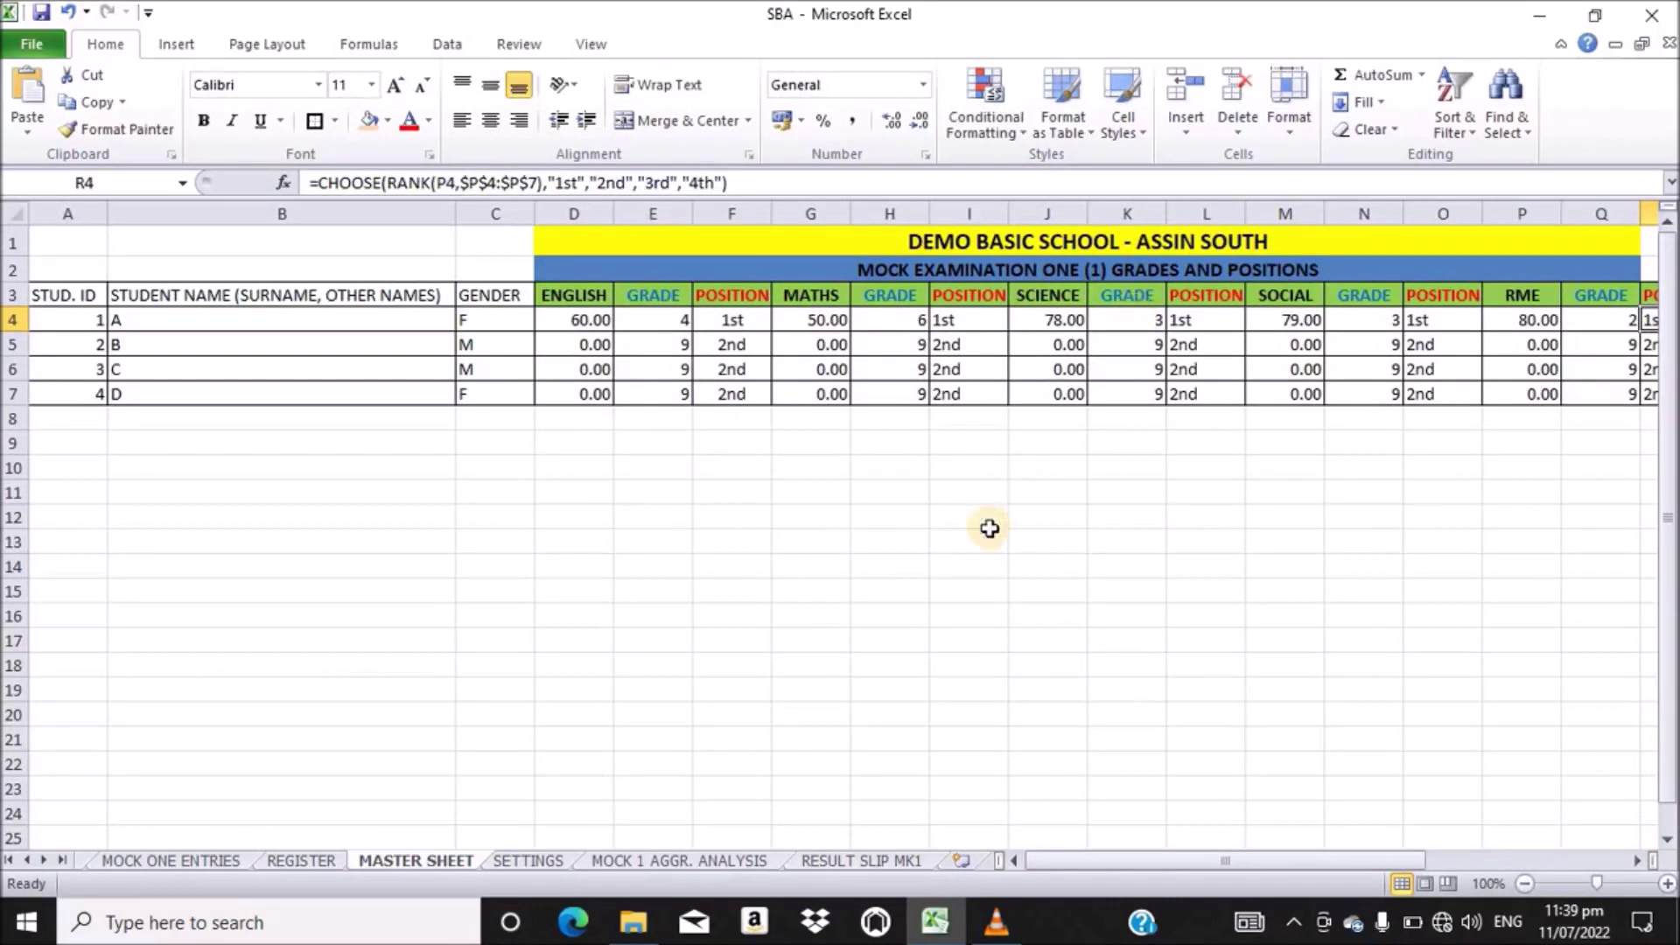
pyautogui.click(869, 860)
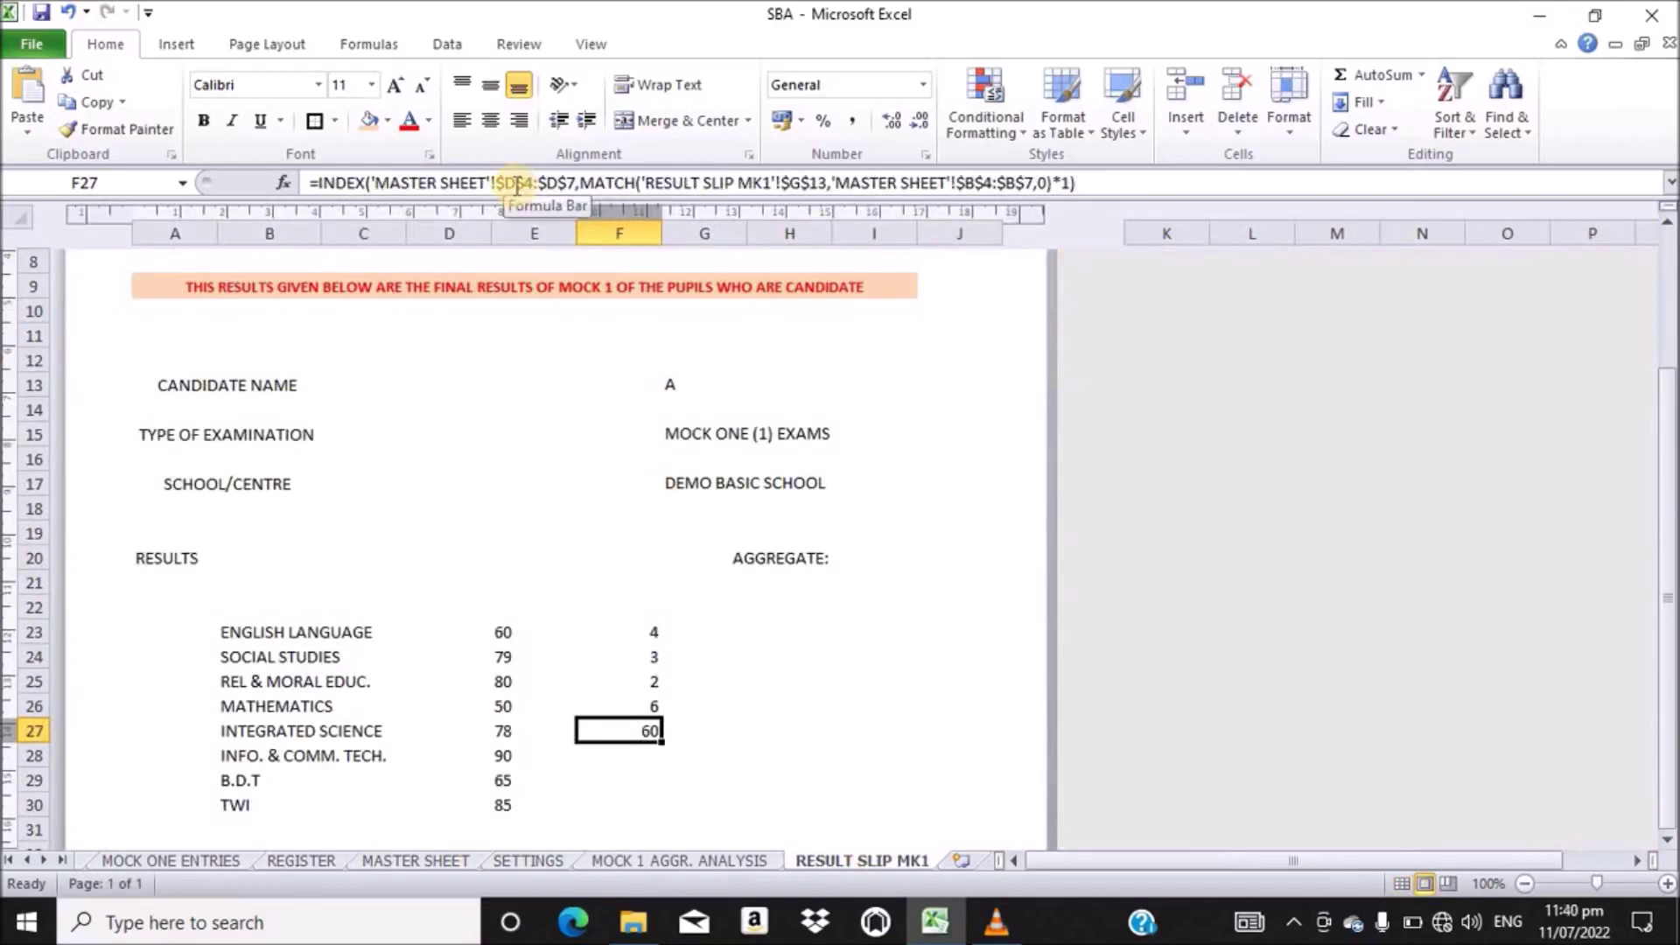
pyautogui.click(516, 185)
pyautogui.press('BackSpace')
pyautogui.write('K')
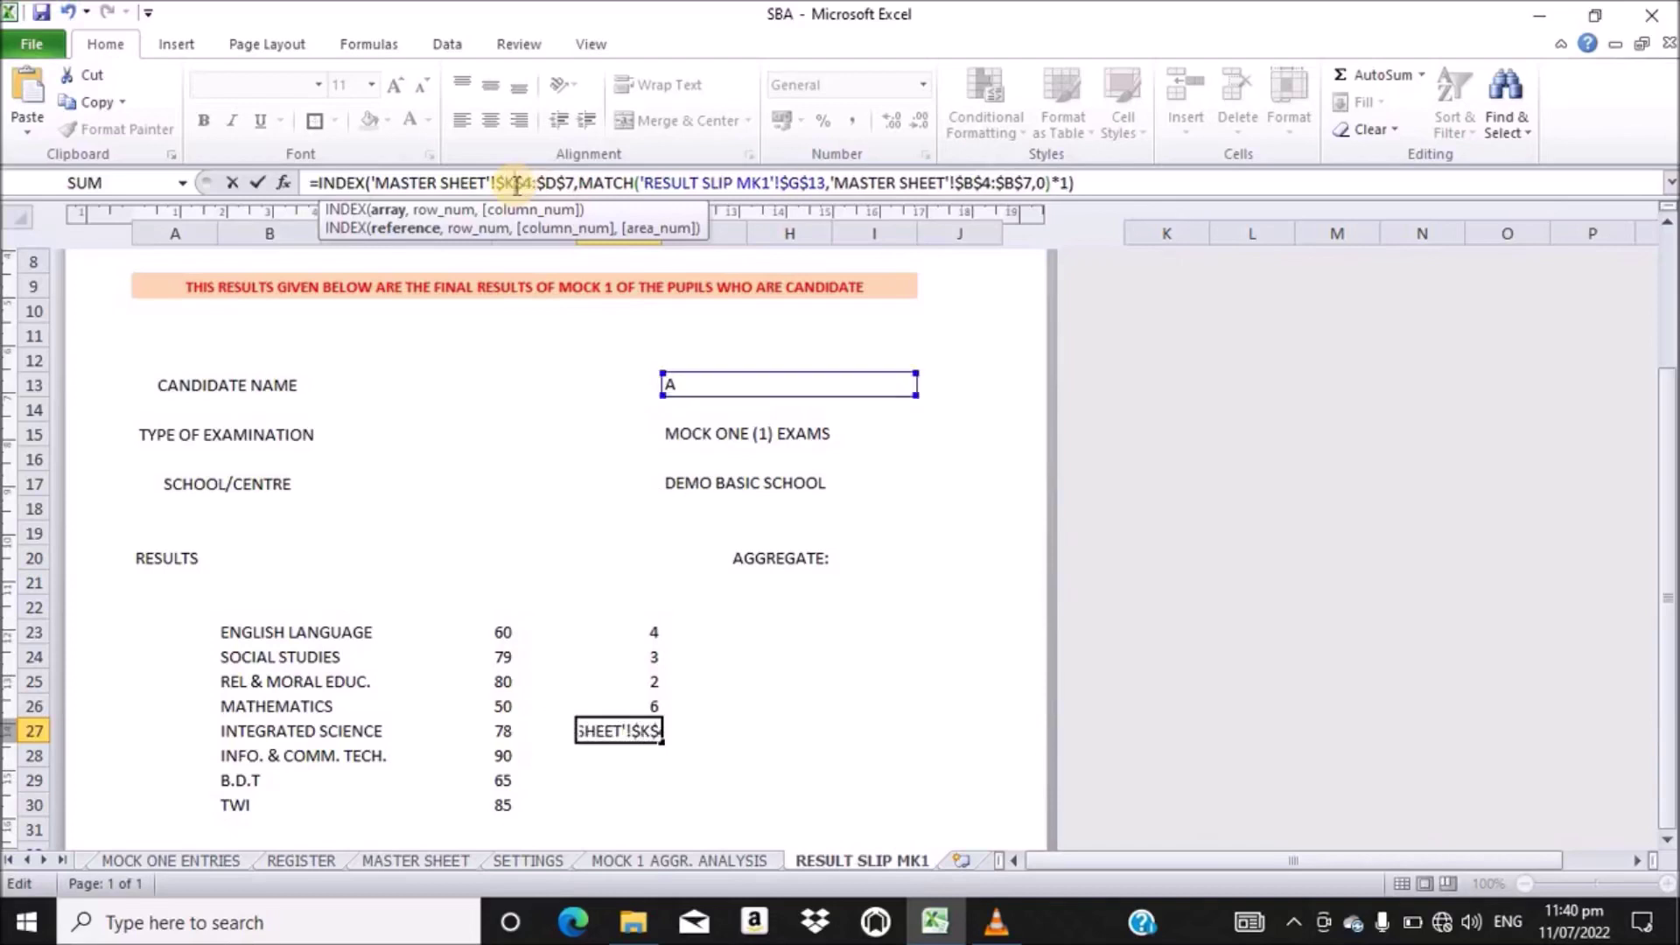
pyautogui.click(560, 183)
pyautogui.press('BackSpace')
pyautogui.write('K')
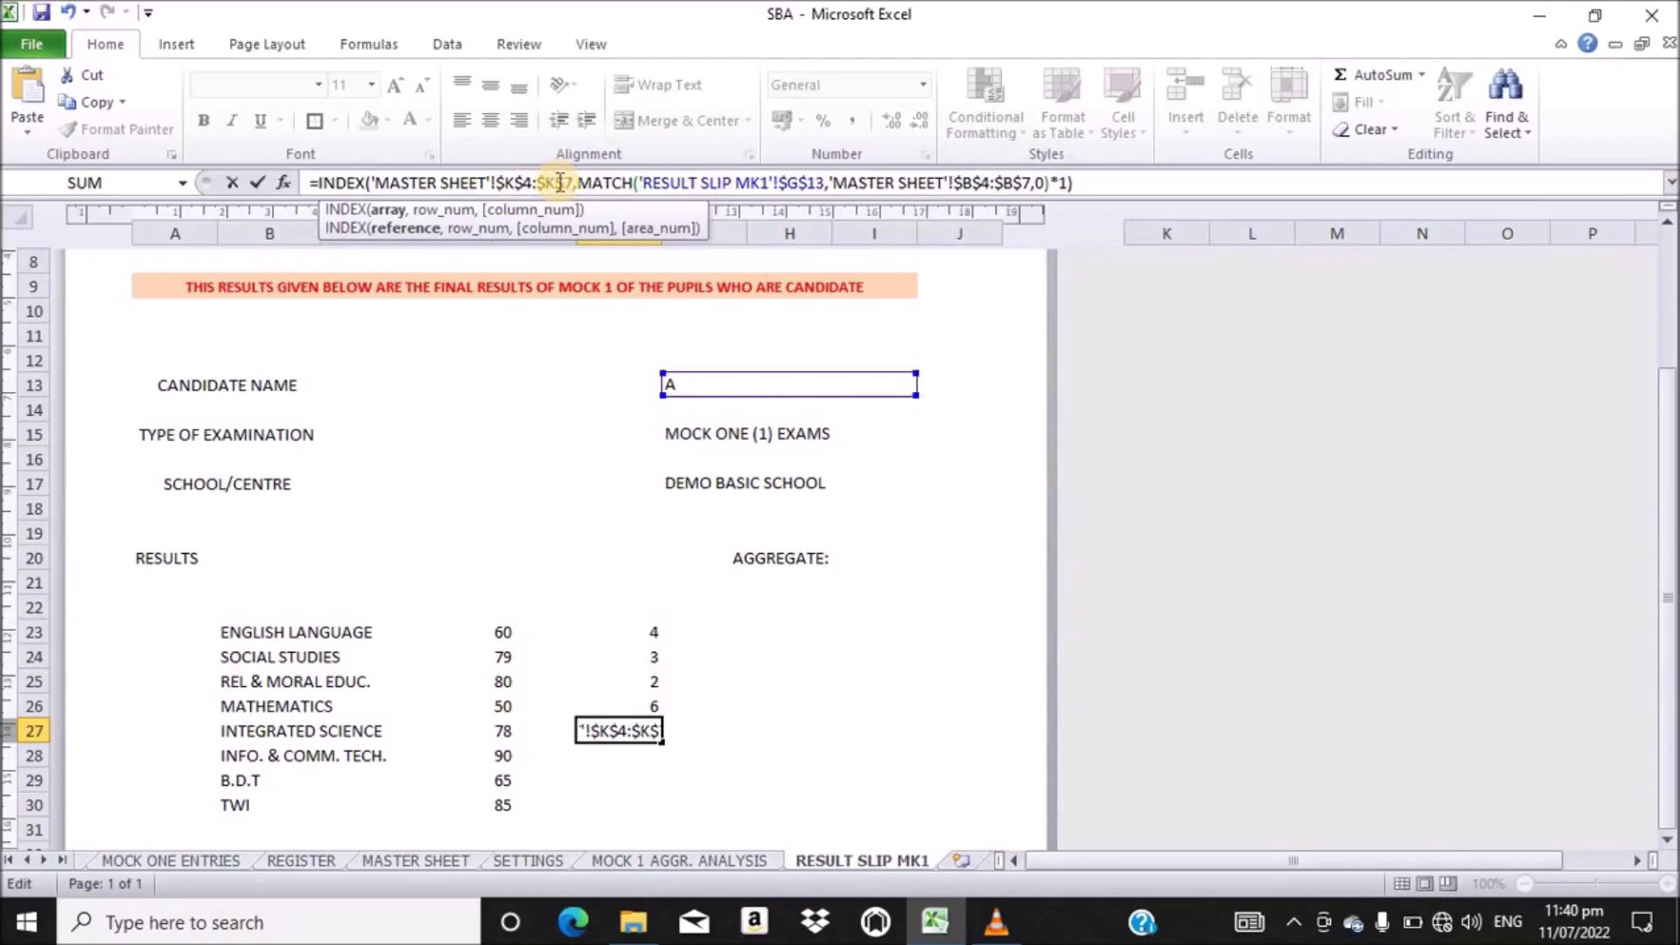
pyautogui.press('Return')
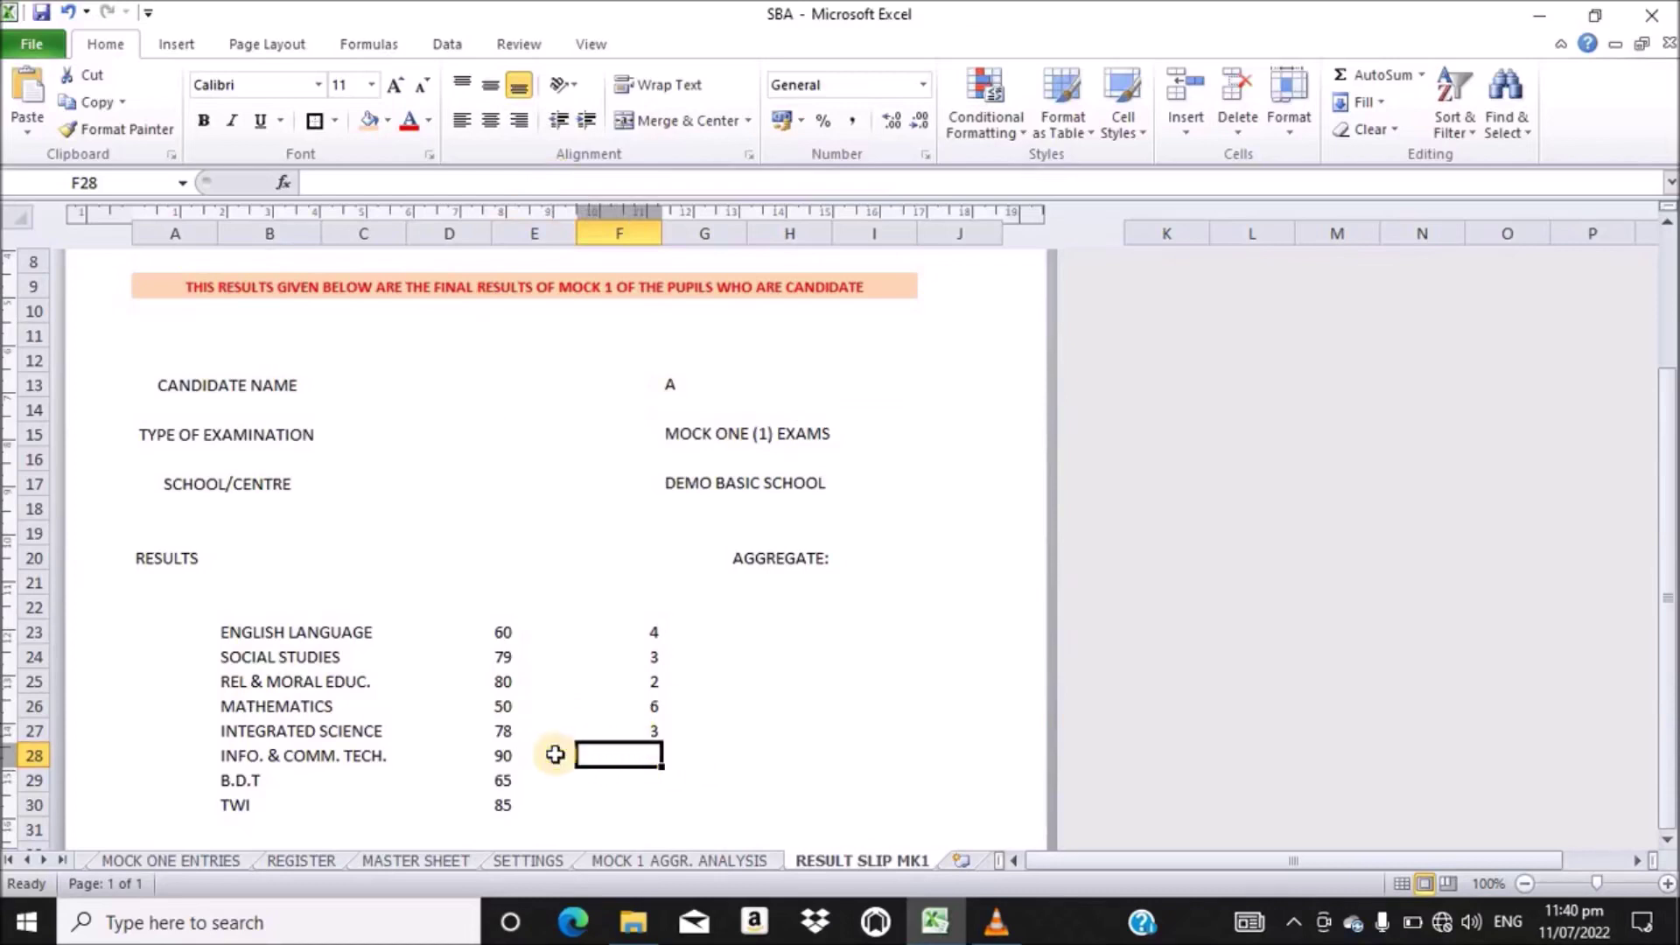
# - Fill F28 for the INFO. & COMM. TECH. grade with the copied INDEX/MATCH formula, using the ICT grades 'MASTER SHEET'!$T$4:$T$7 as the INDEX array
pyautogui.click(509, 179)
pyautogui.write("=INDEX('MASTER SHEET'!$D$4:$D$7,MATCH('RESULT SLIP MK1'!$G$13,'MASTER SHEET'!$B$4:$B$7,0)*1)")
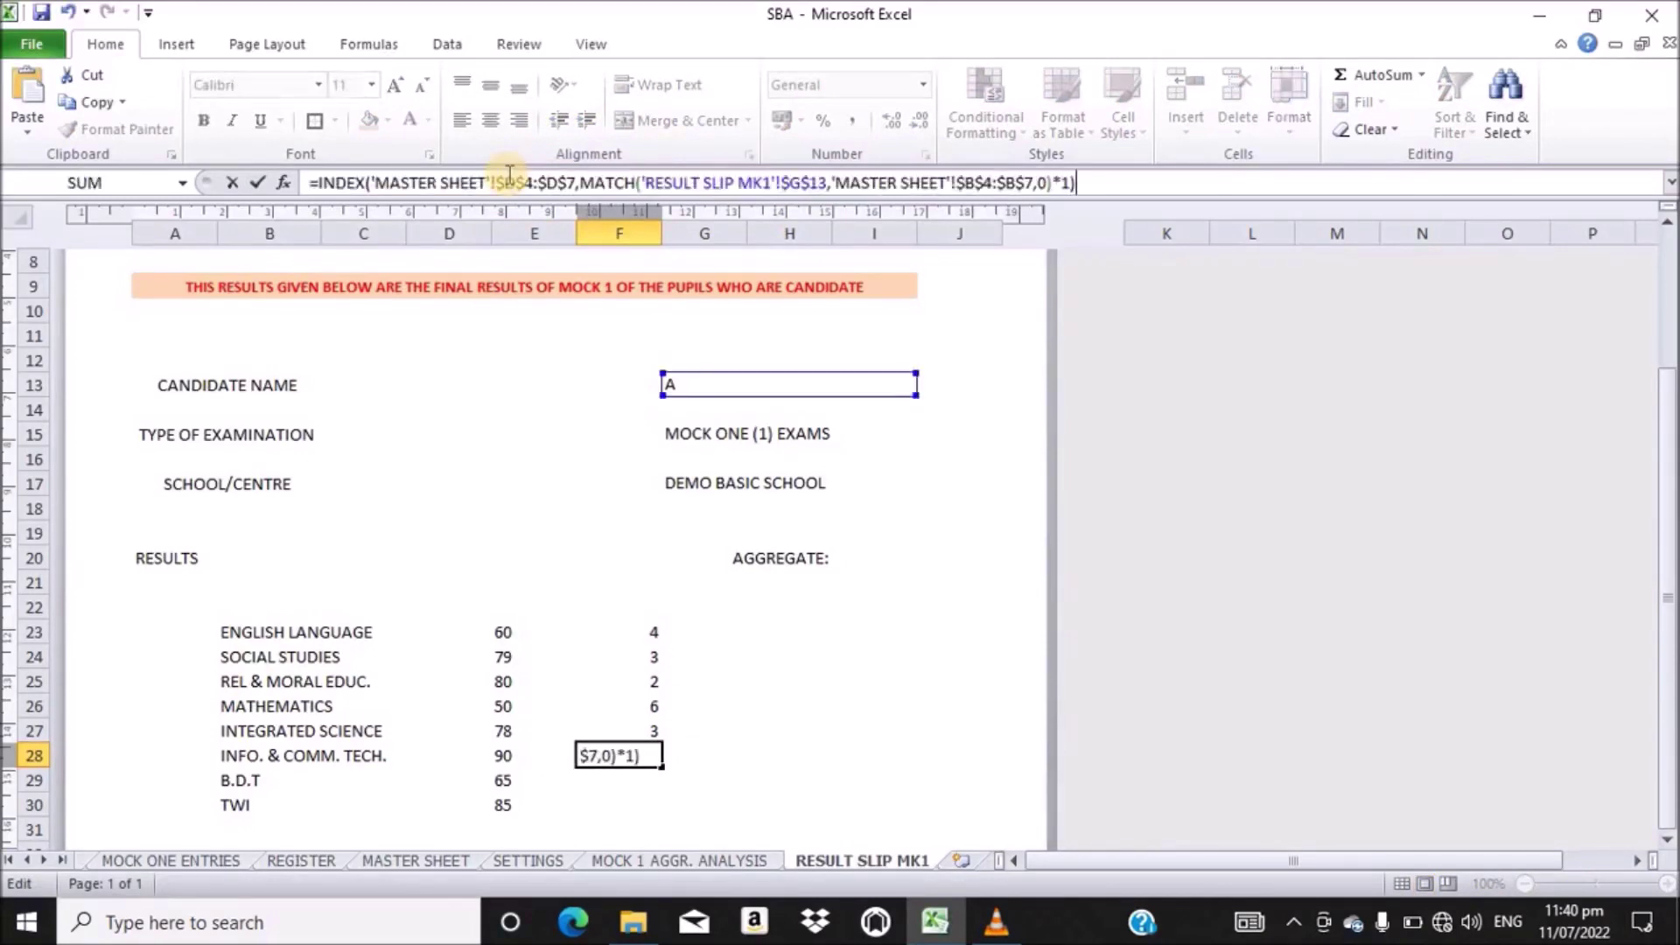
pyautogui.click(414, 859)
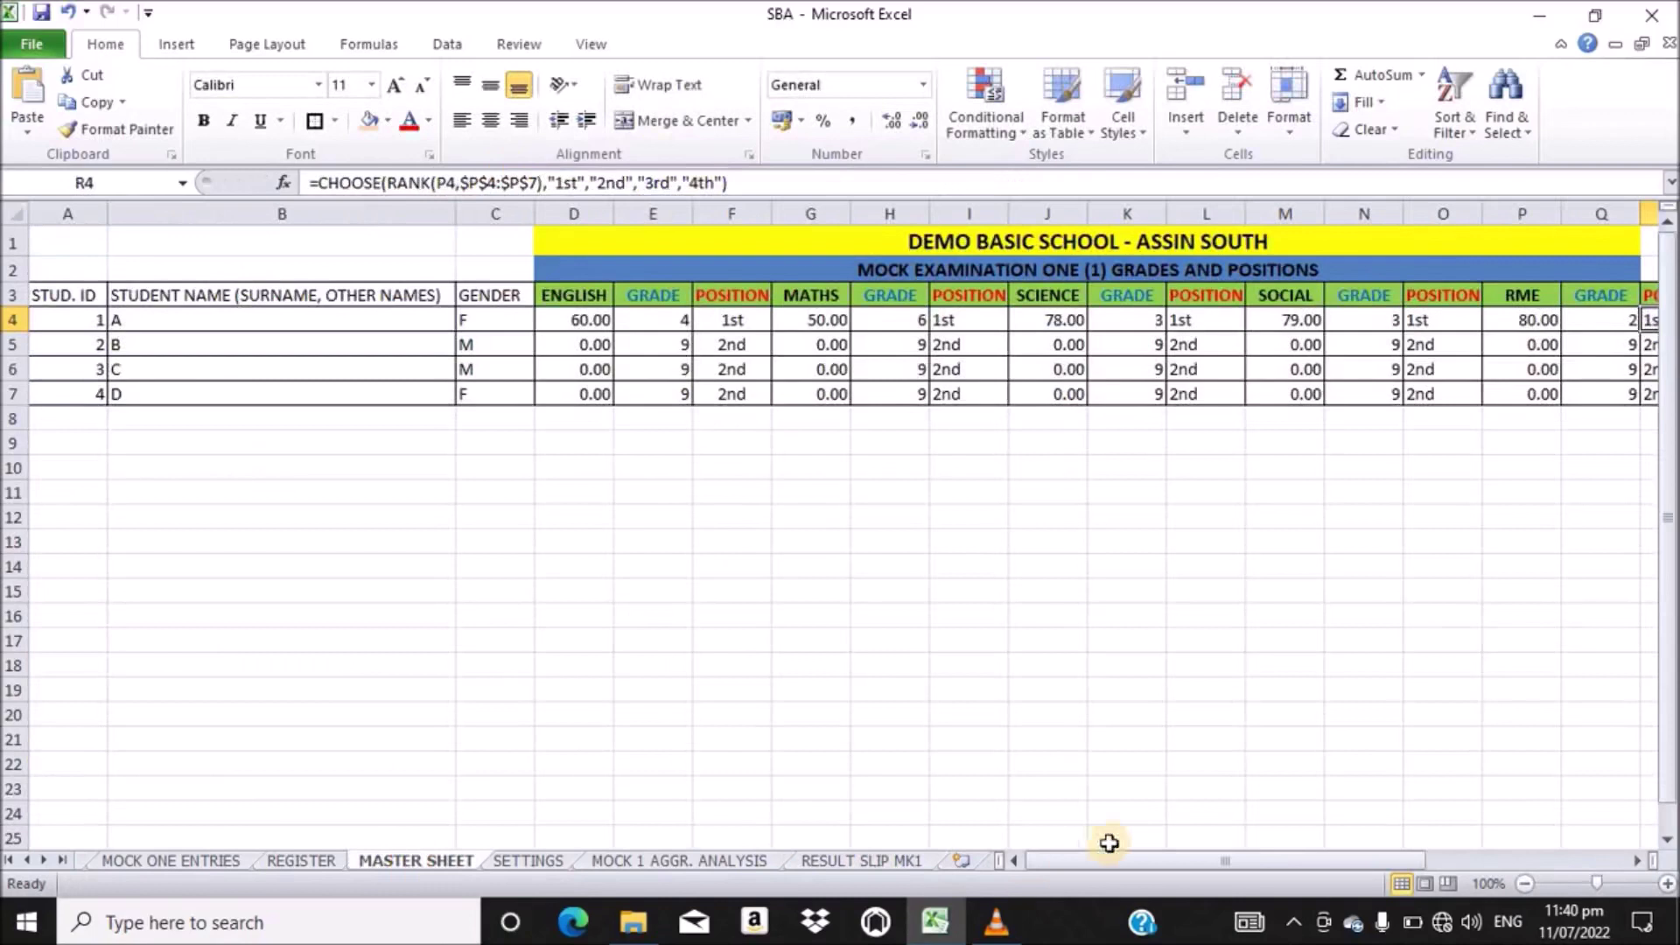
pyautogui.moveTo(1120, 861); pyautogui.dragTo(1160, 869)
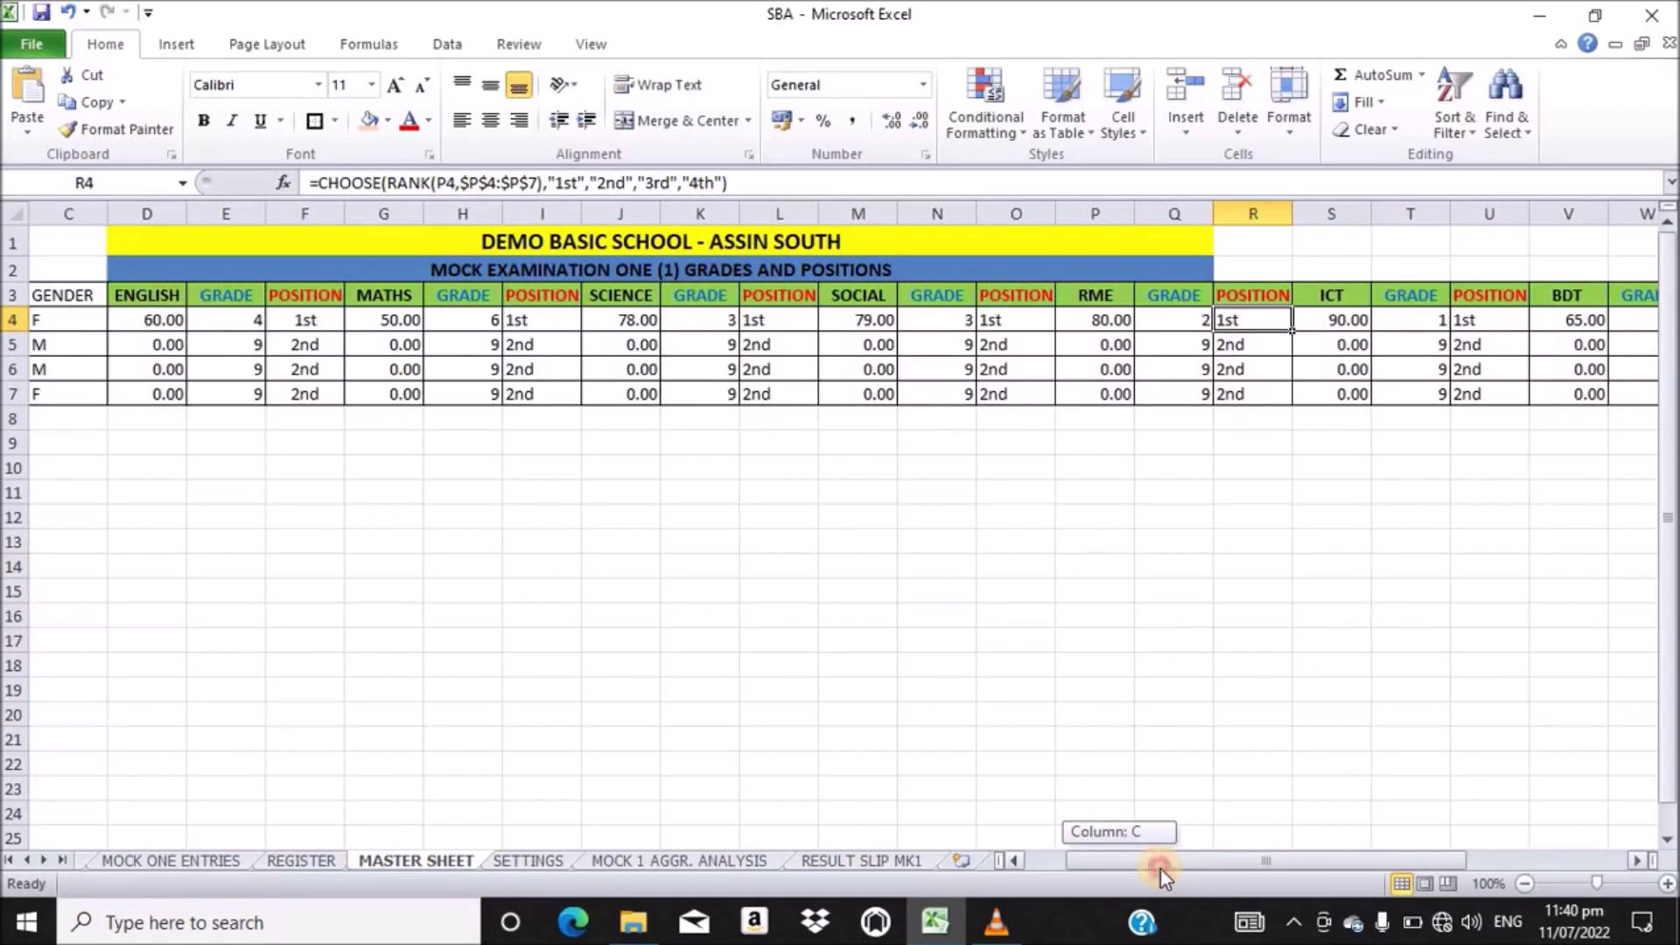
pyautogui.moveTo(1160, 869); pyautogui.dragTo(1160, 868)
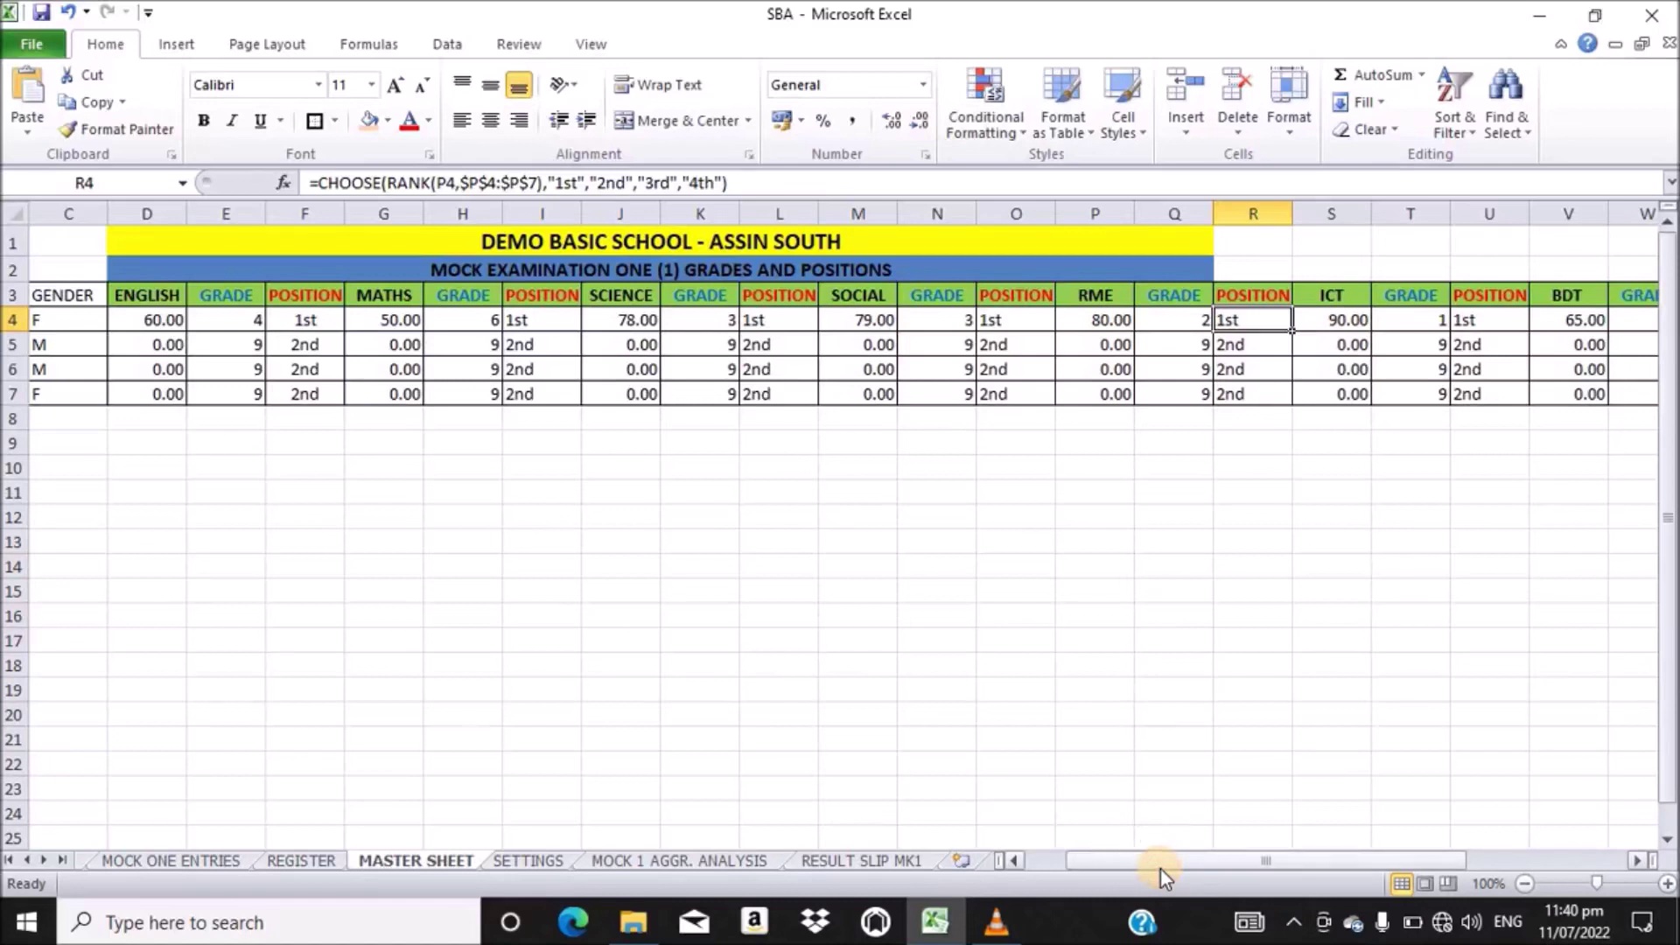
pyautogui.click(827, 860)
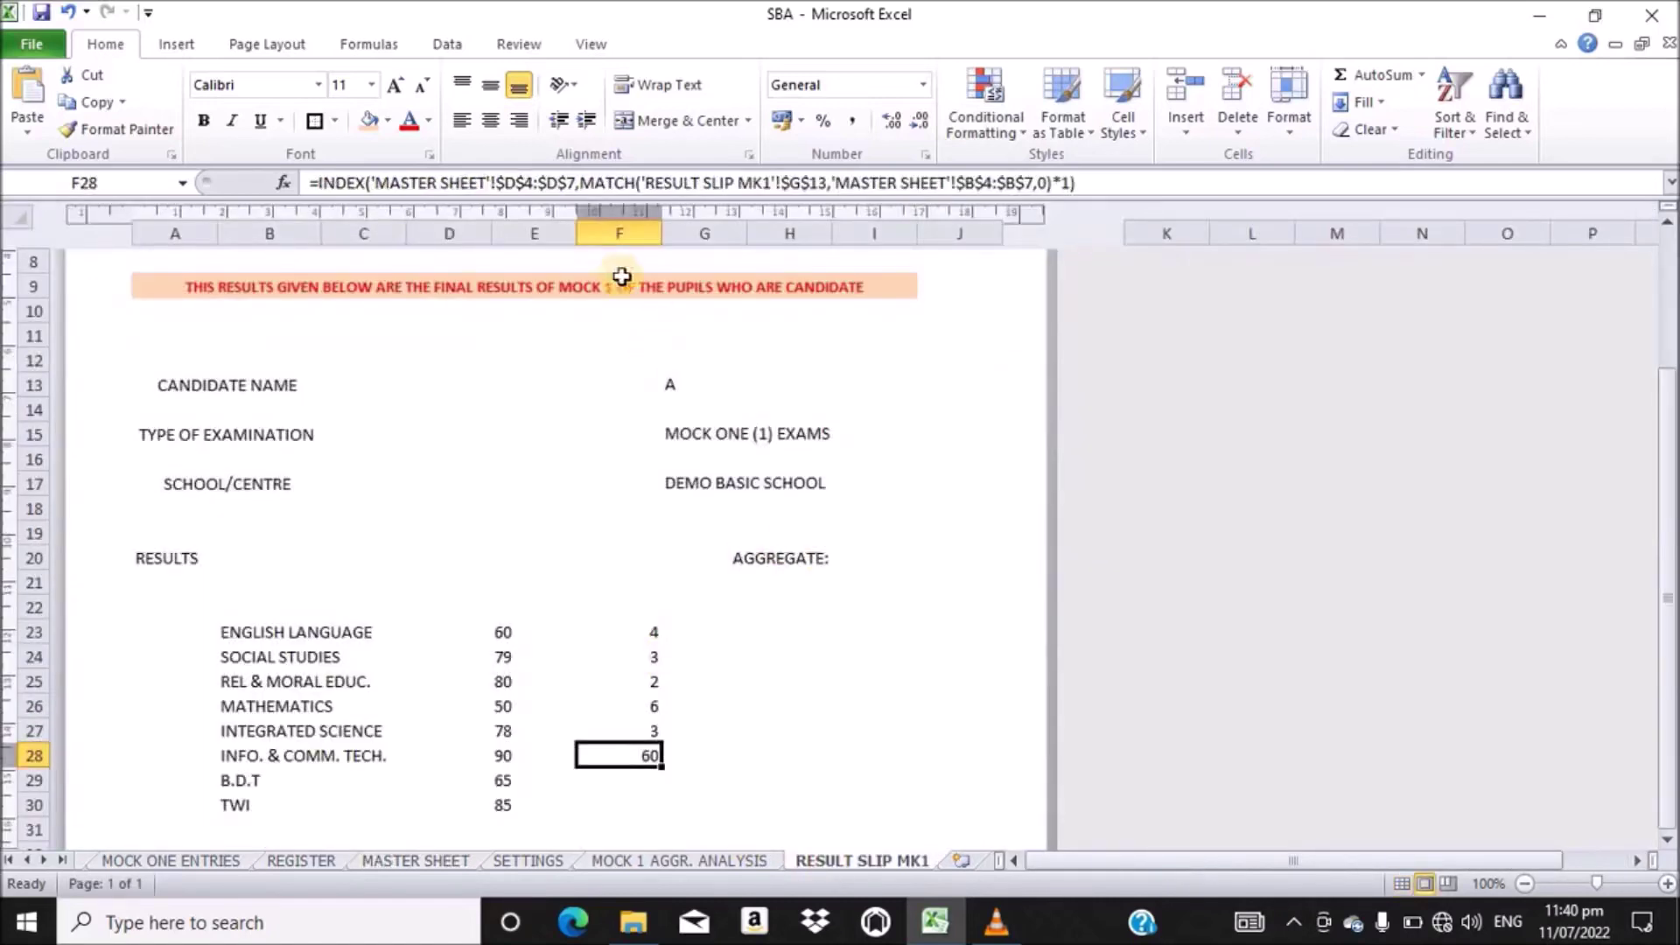
pyautogui.click(516, 181)
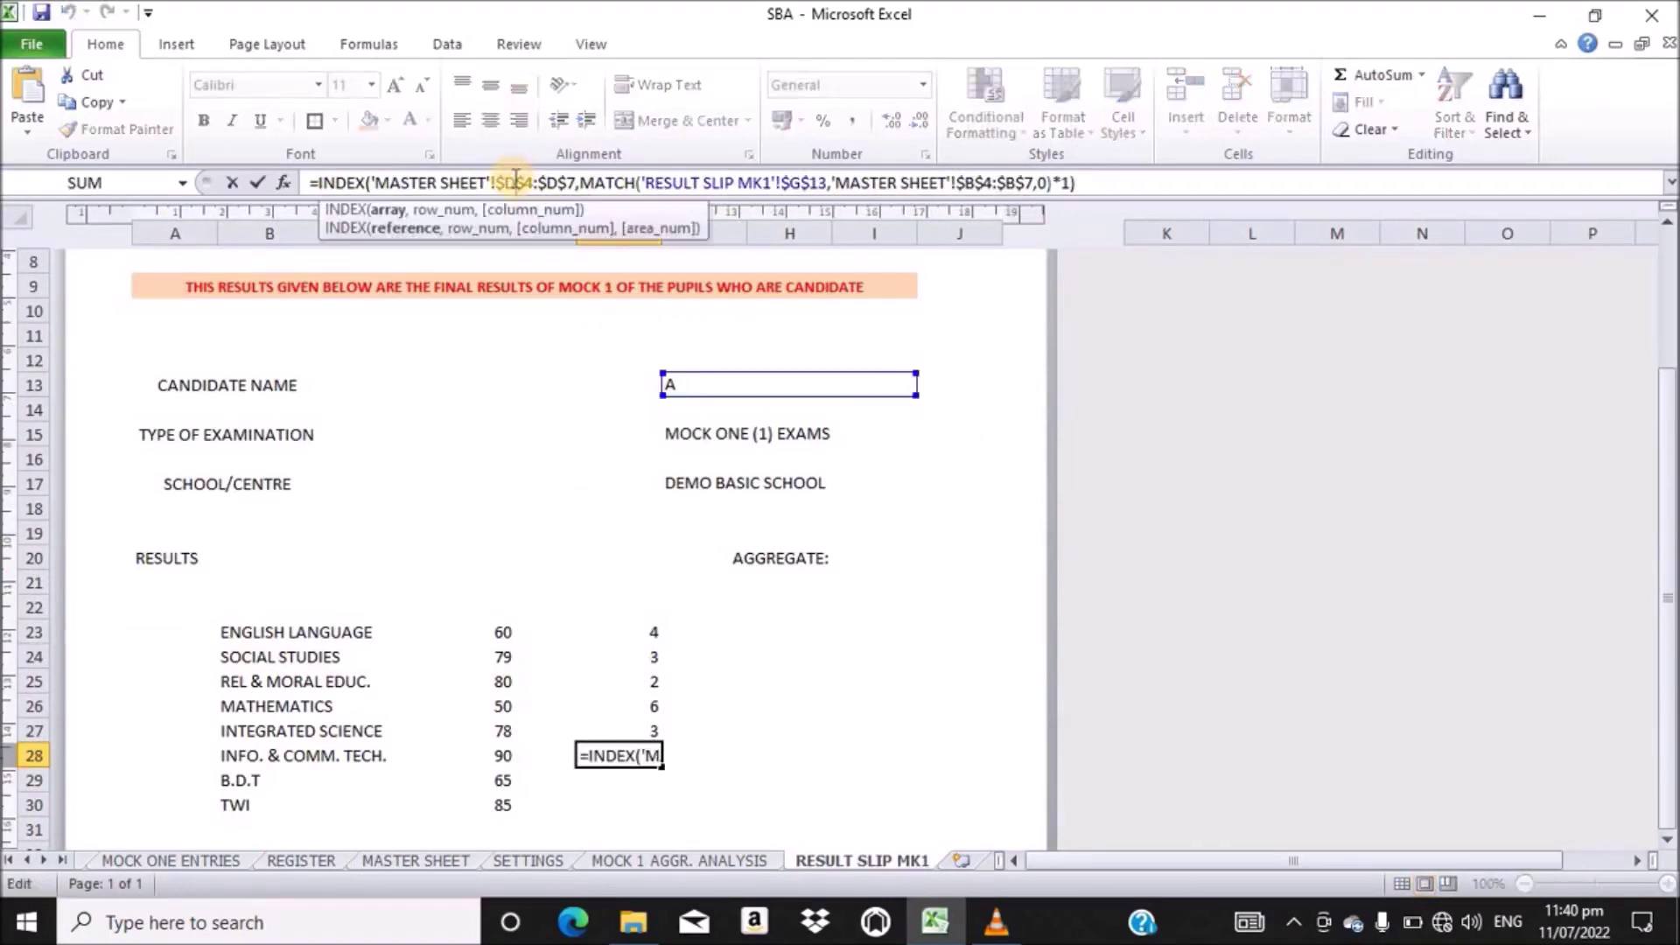
pyautogui.press('BackSpace')
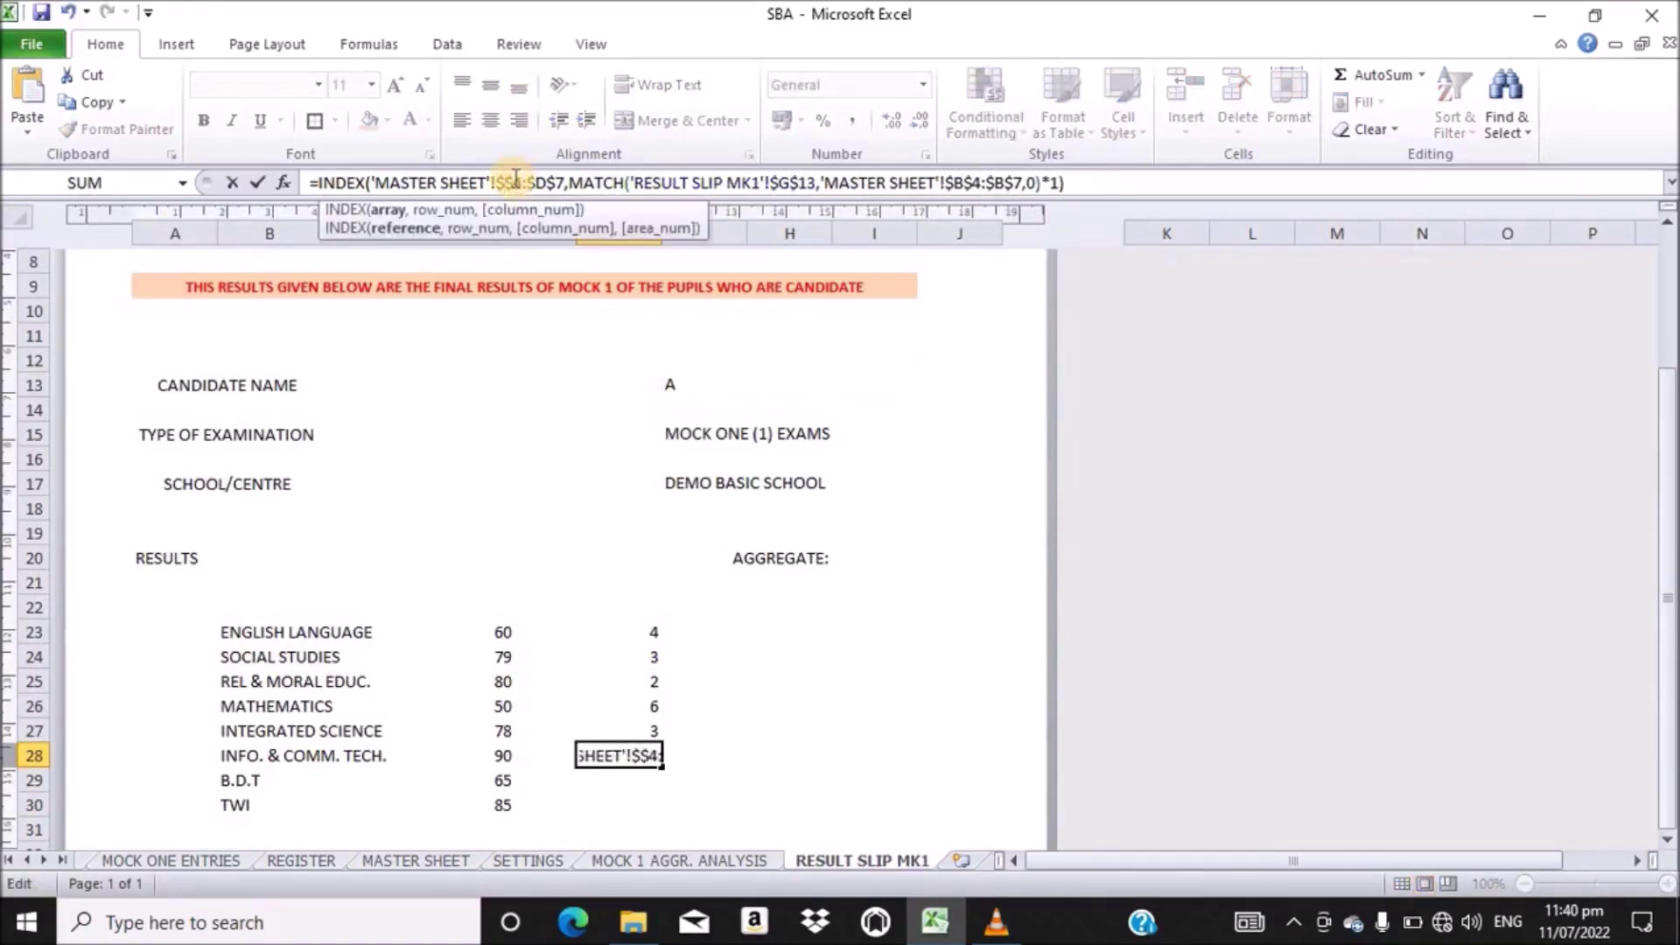
pyautogui.write('T')
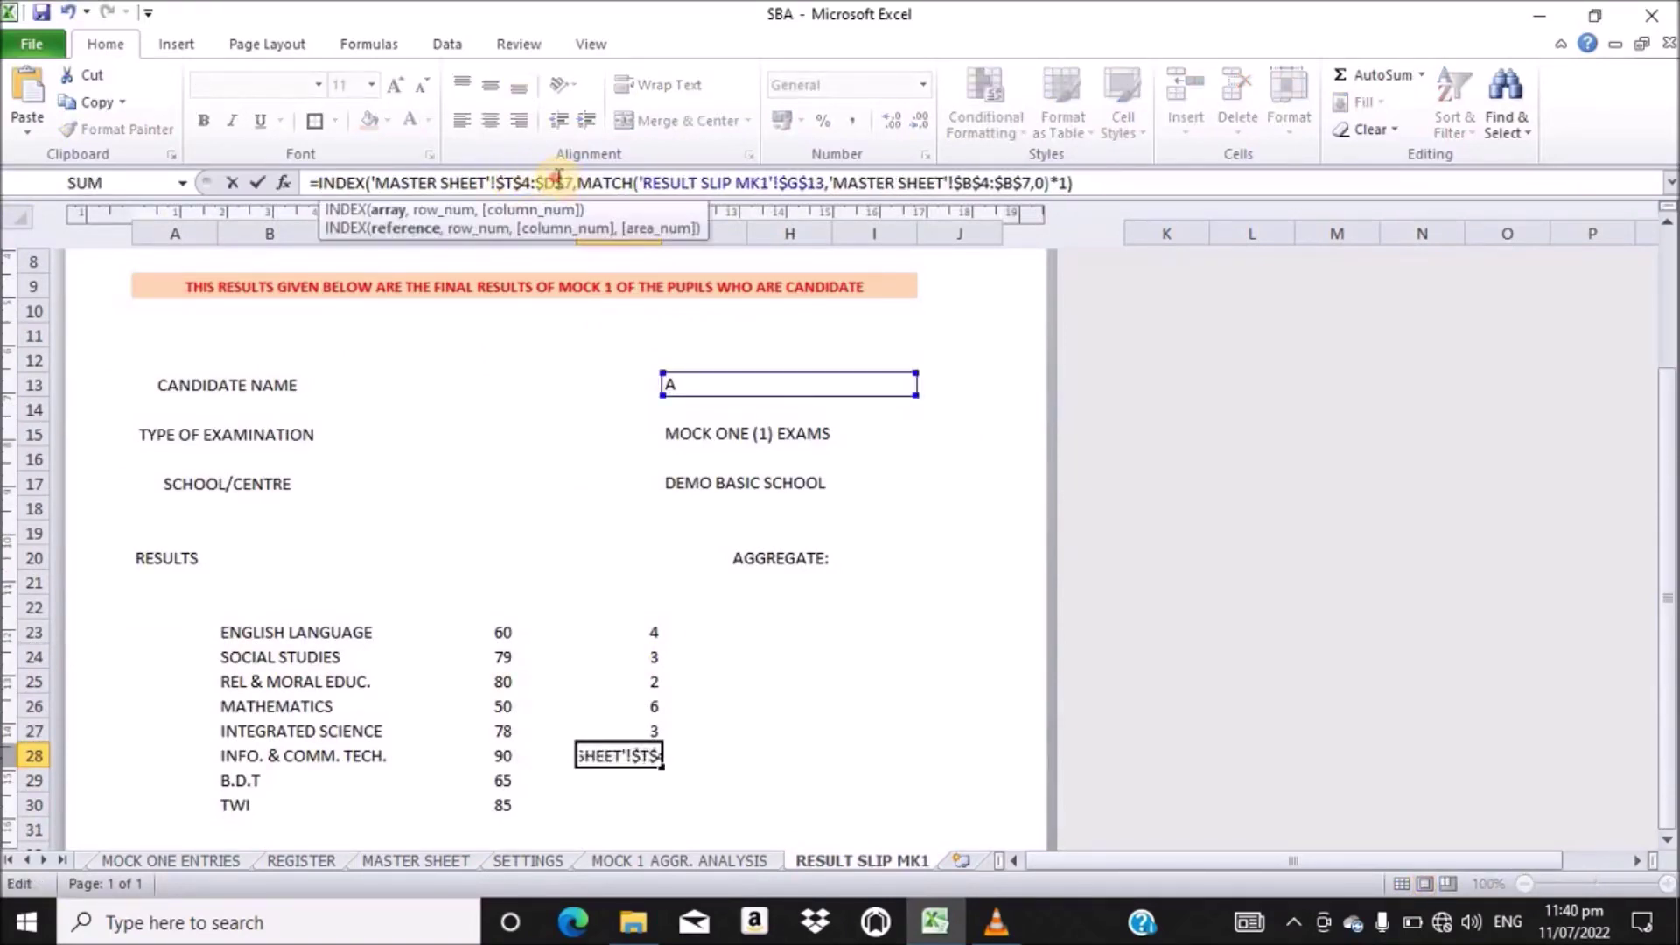
pyautogui.press('BackSpace')
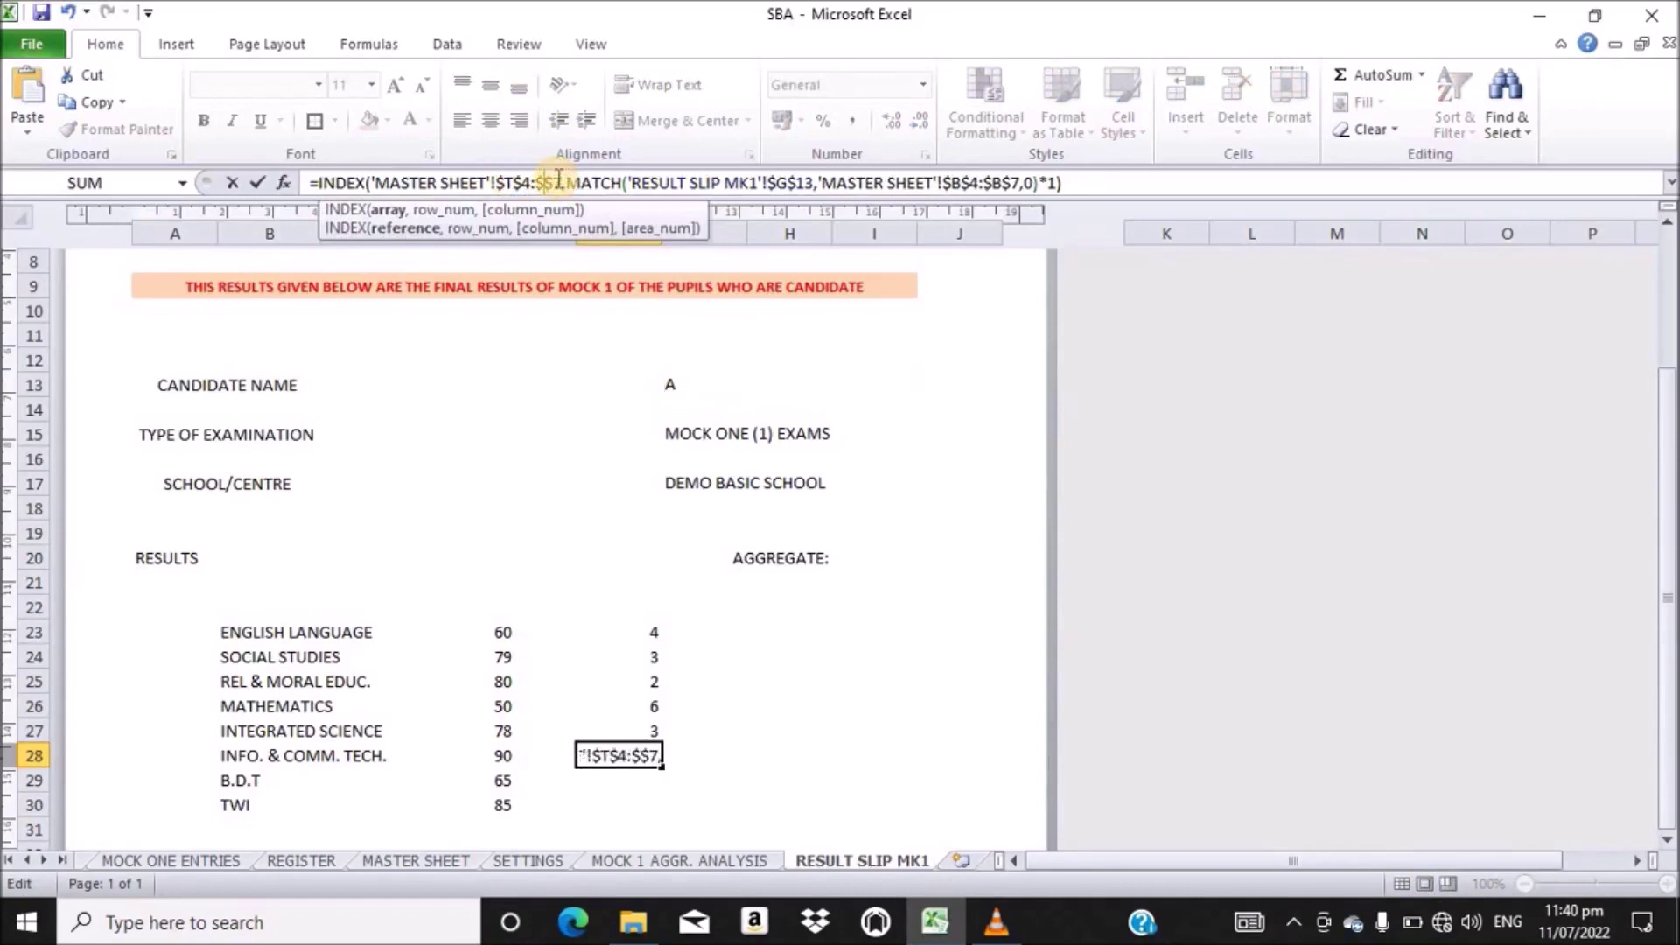
pyautogui.write('T')
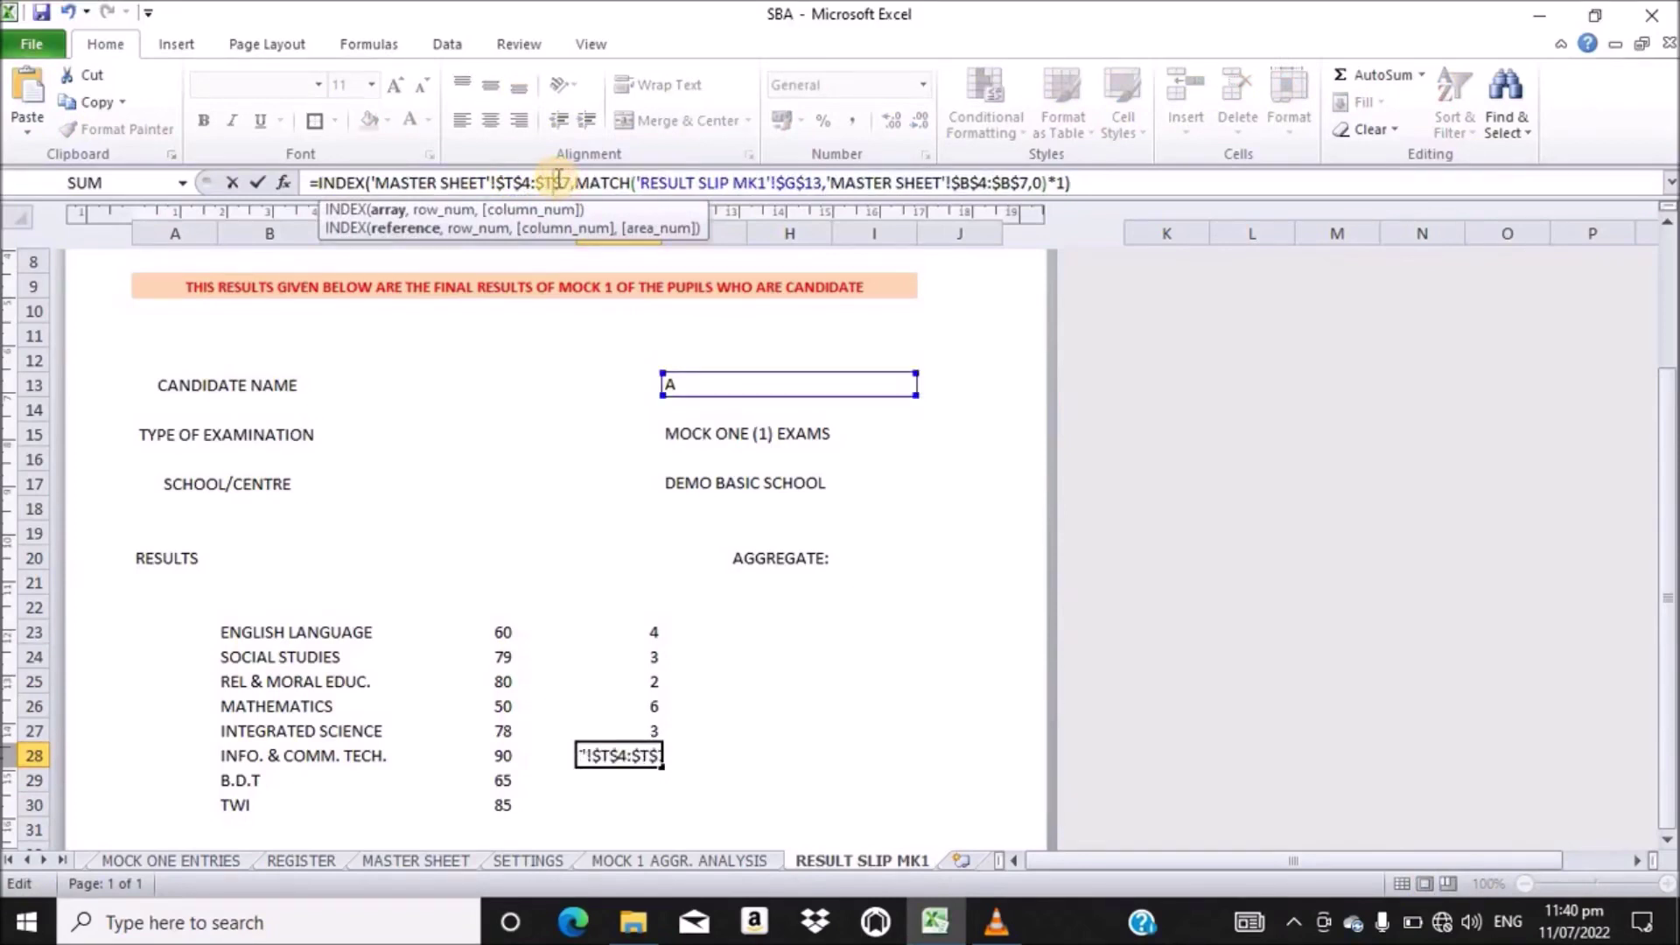
pyautogui.press('Return')
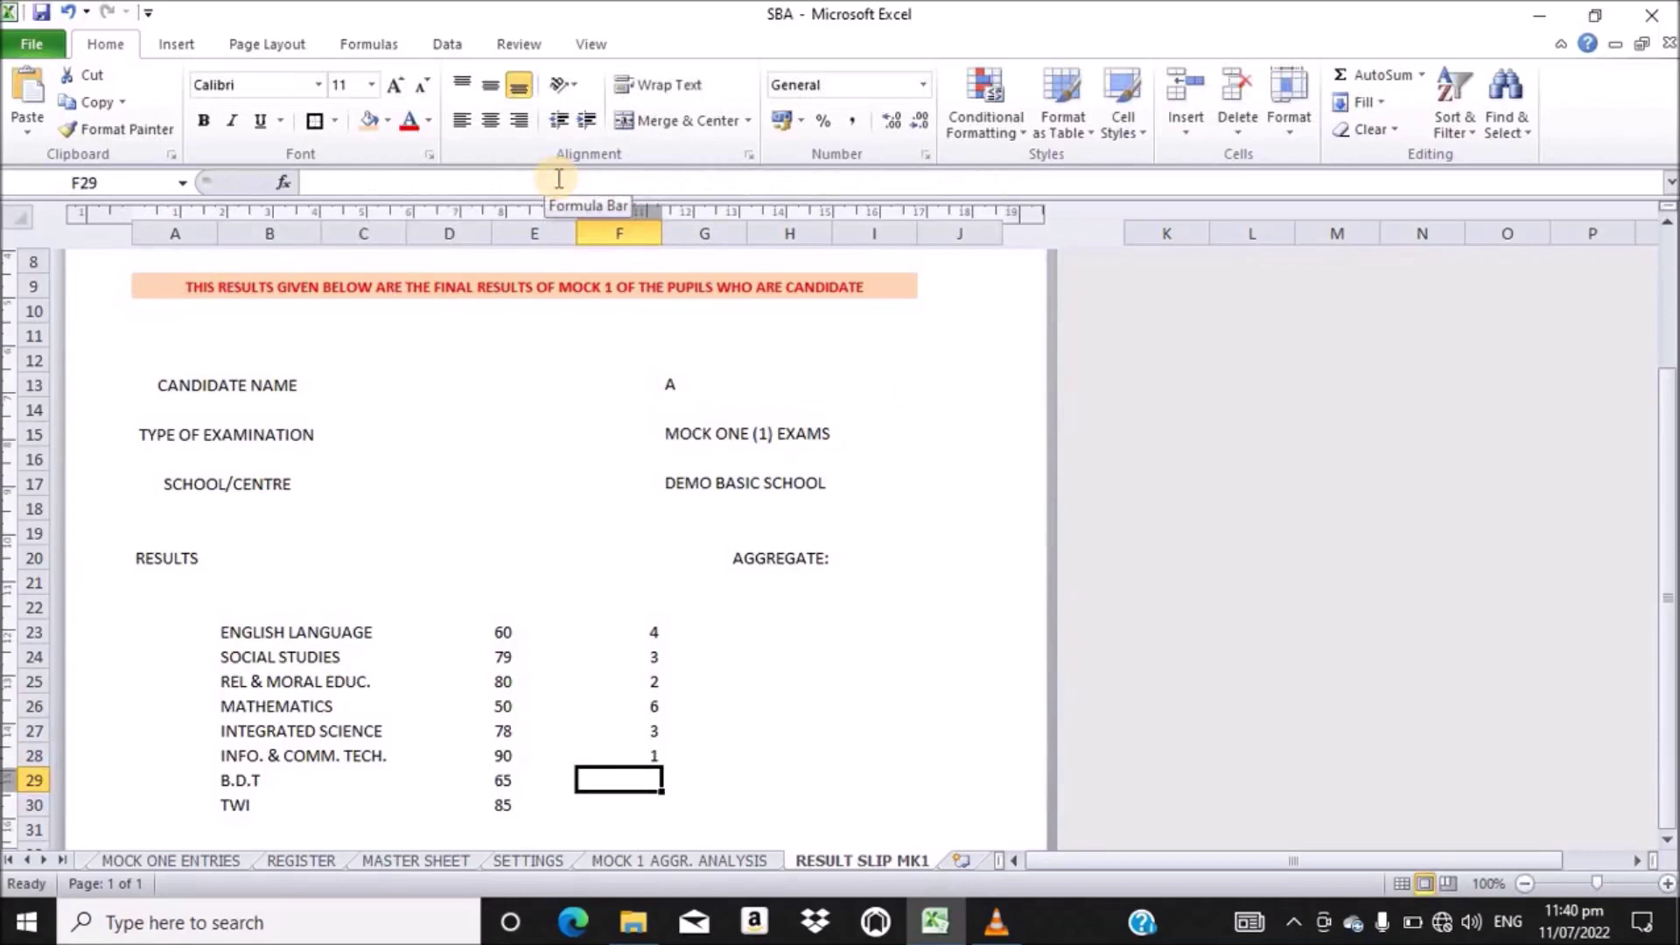
# - Paste the INDEX/MATCH formula into F29 for the B.D.T grade and change its INDEX array to 'MASTER SHEET'!$W$4:$W$7
pyautogui.click(494, 187)
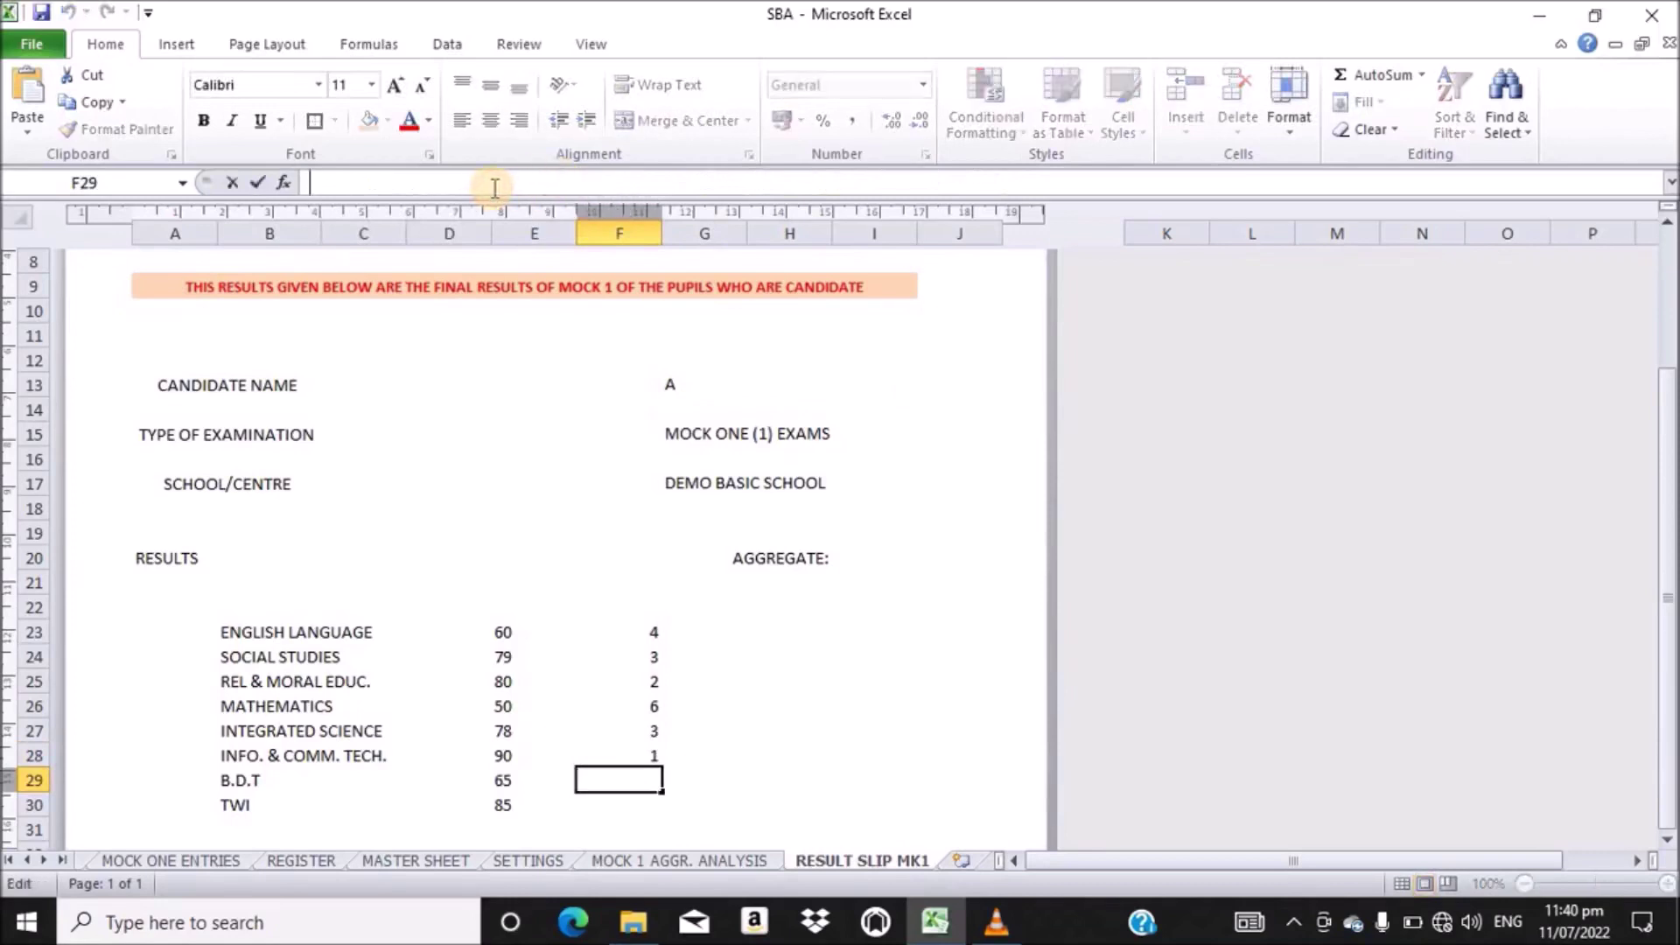
pyautogui.click(492, 185)
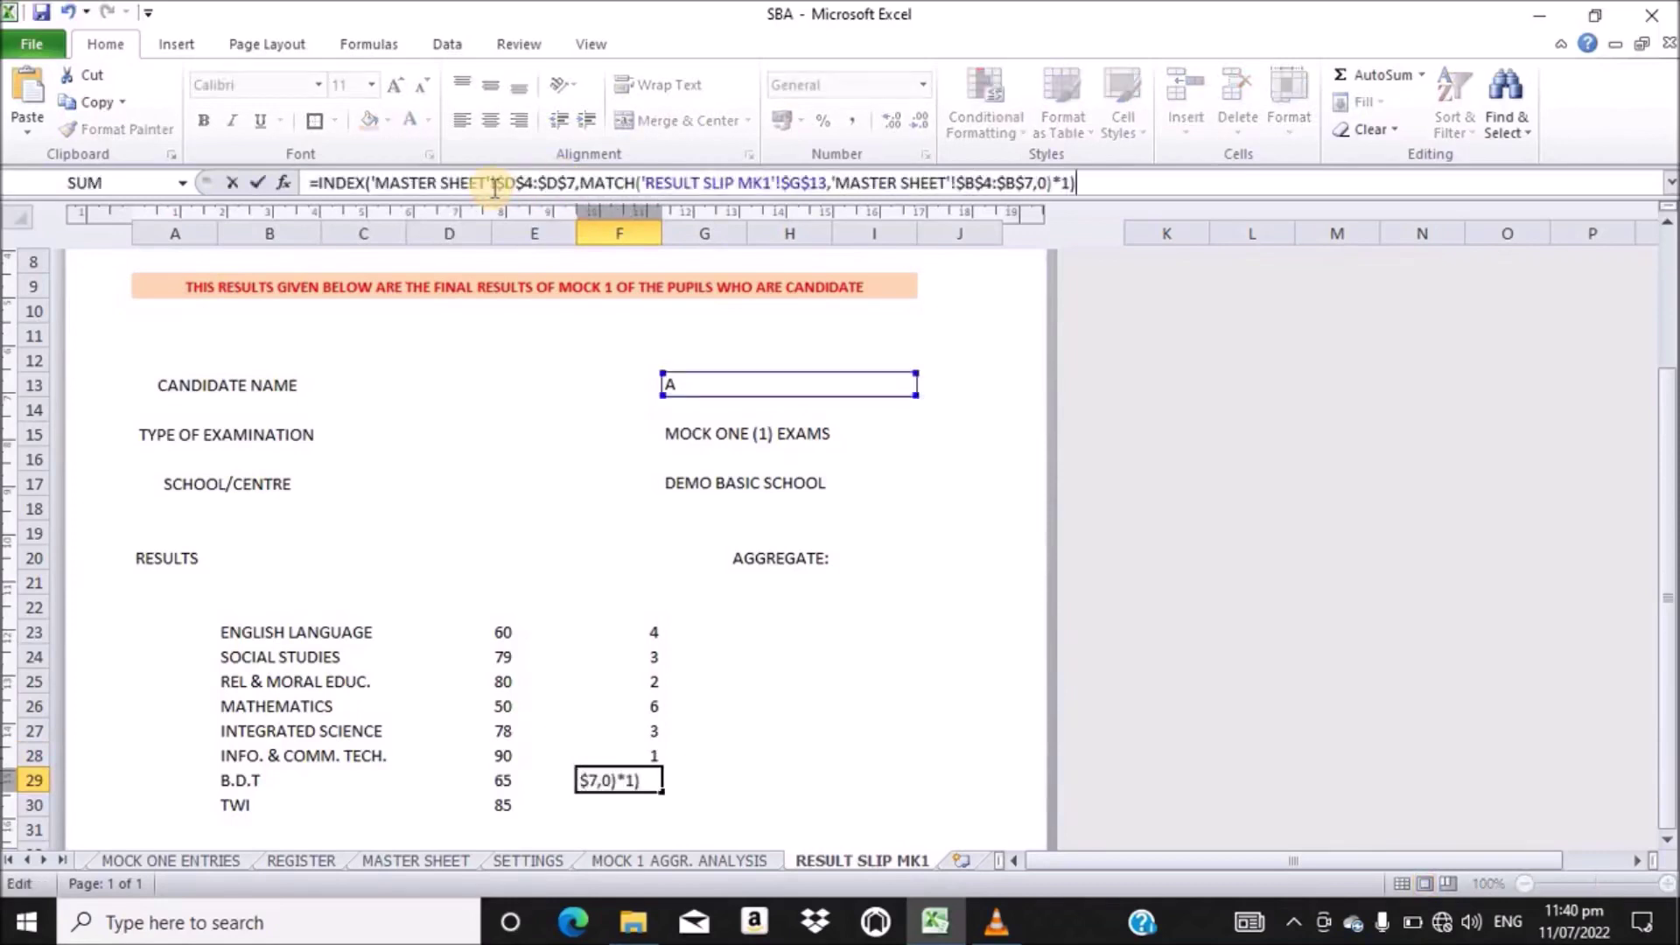
pyautogui.click(410, 860)
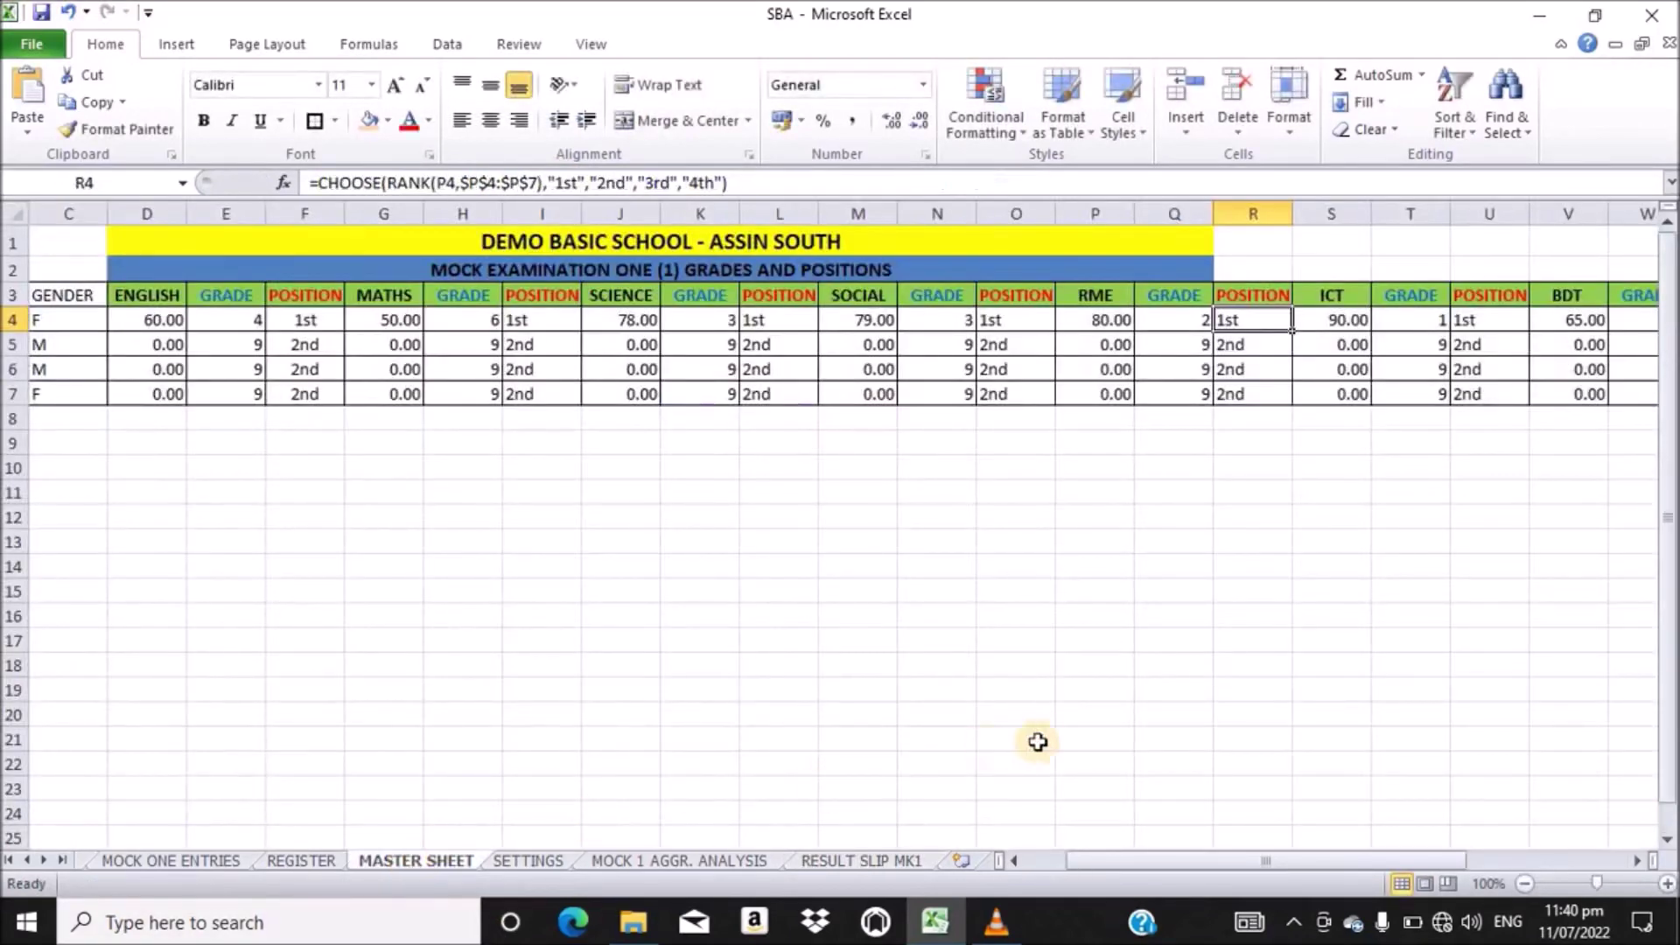
pyautogui.moveTo(1172, 864); pyautogui.dragTo(1212, 878)
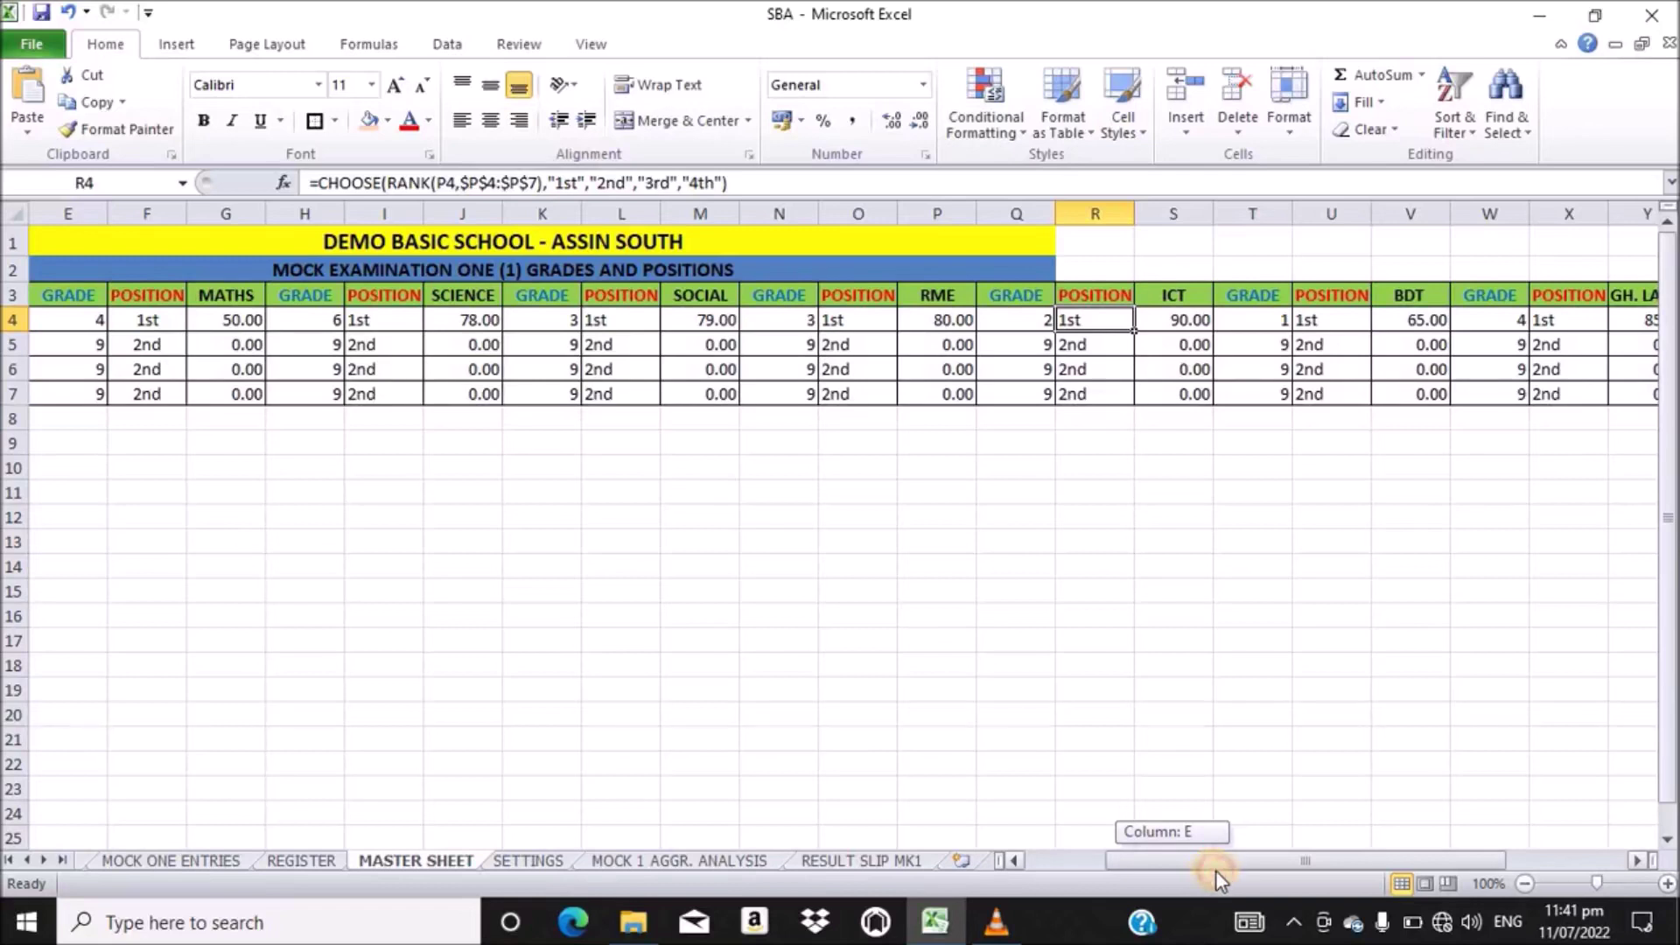
pyautogui.moveTo(1216, 871); pyautogui.dragTo(1232, 872)
pyautogui.click(872, 862)
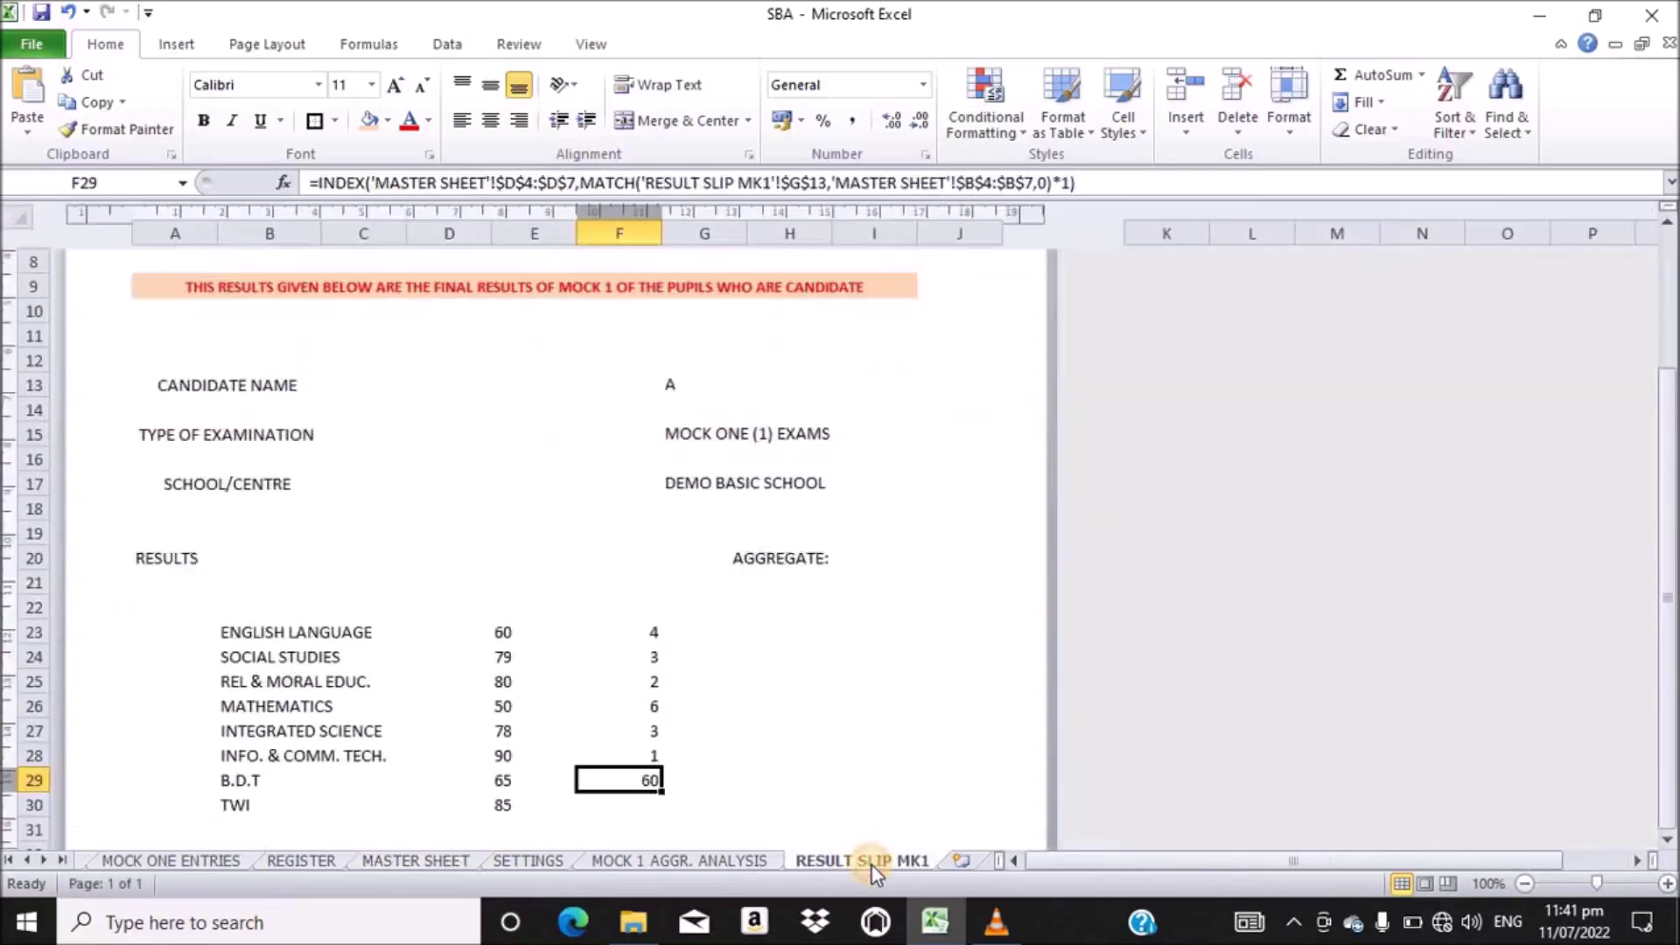
pyautogui.click(518, 185)
pyautogui.press('BackSpace')
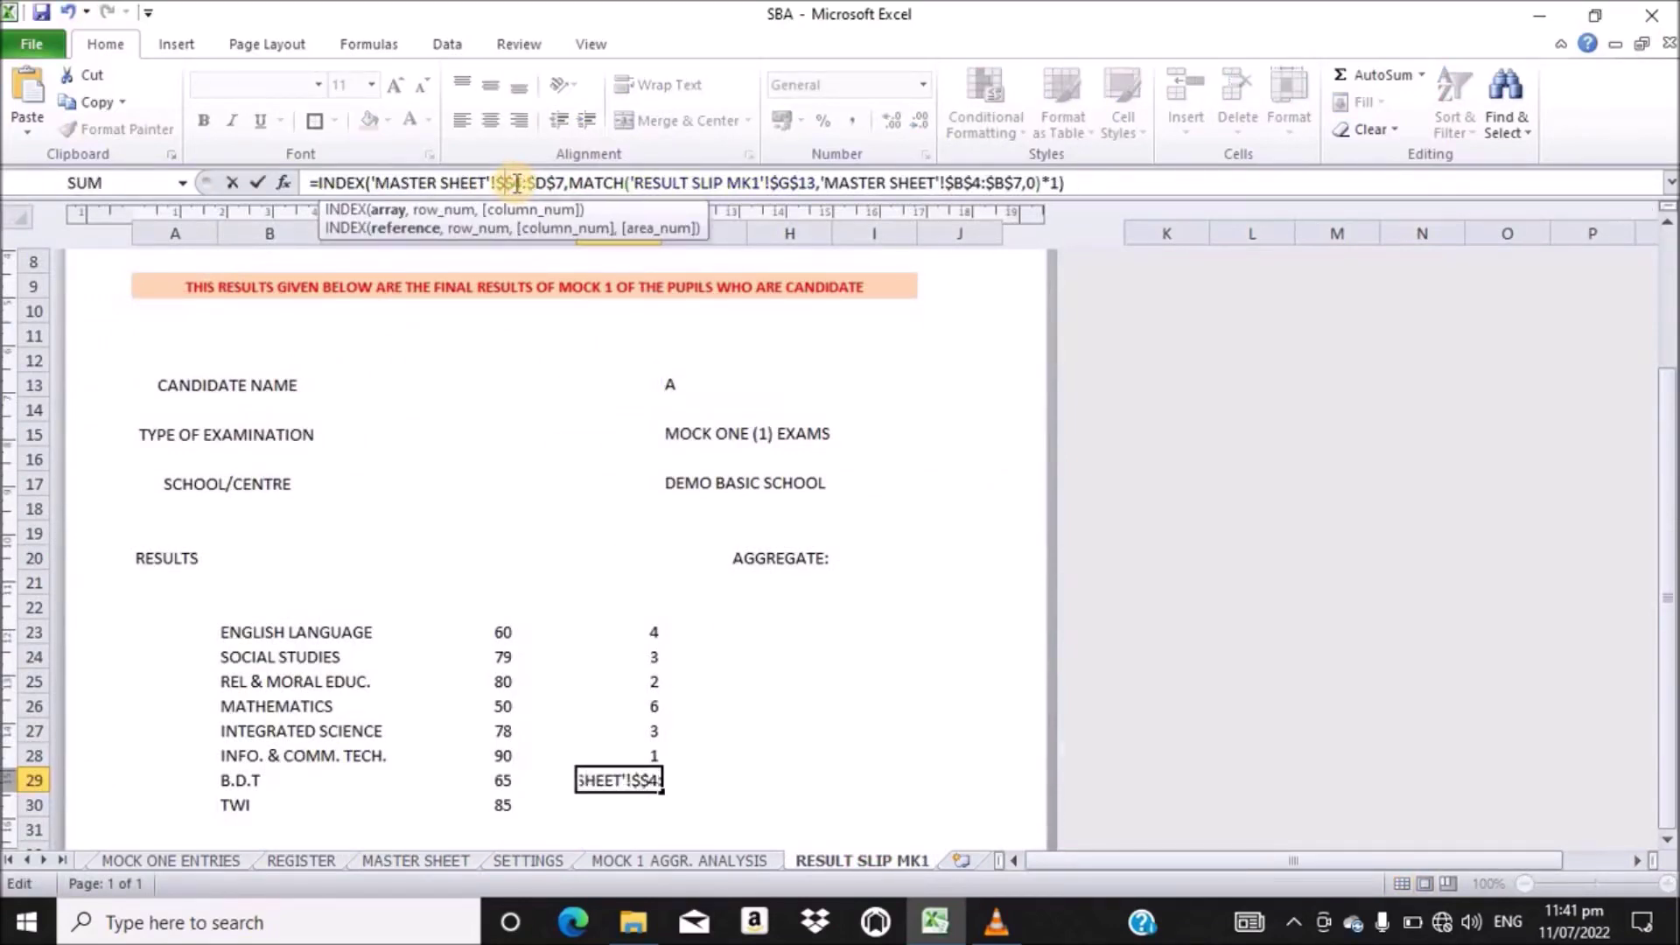
pyautogui.write('W')
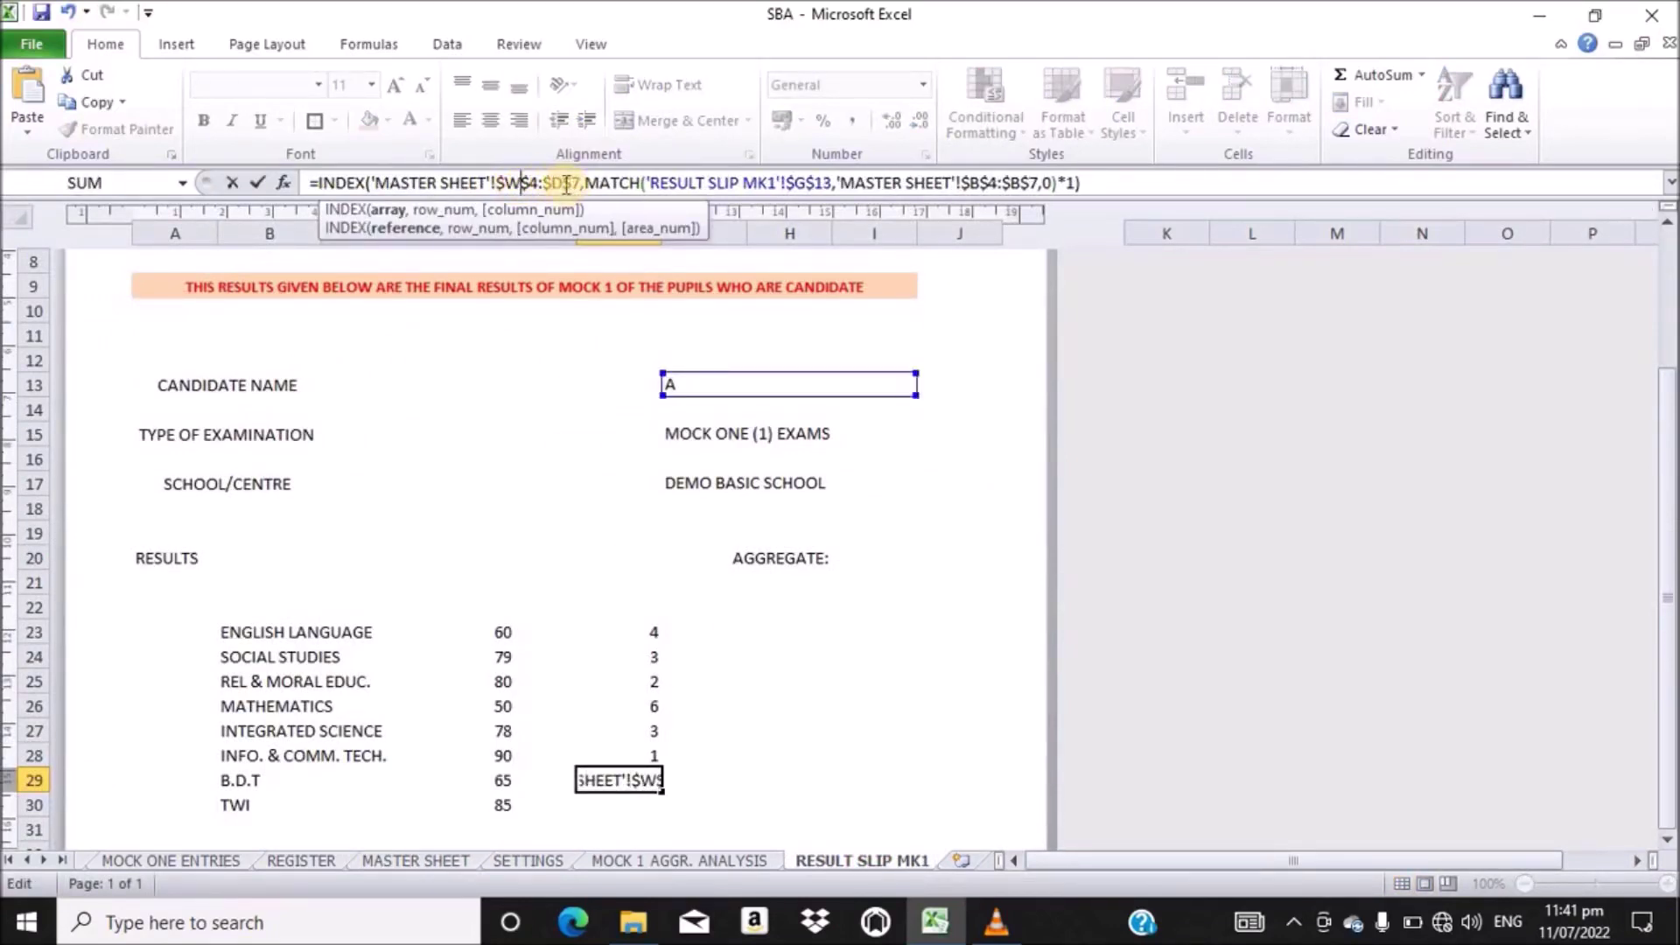
pyautogui.press('BackSpace')
pyautogui.write('W')
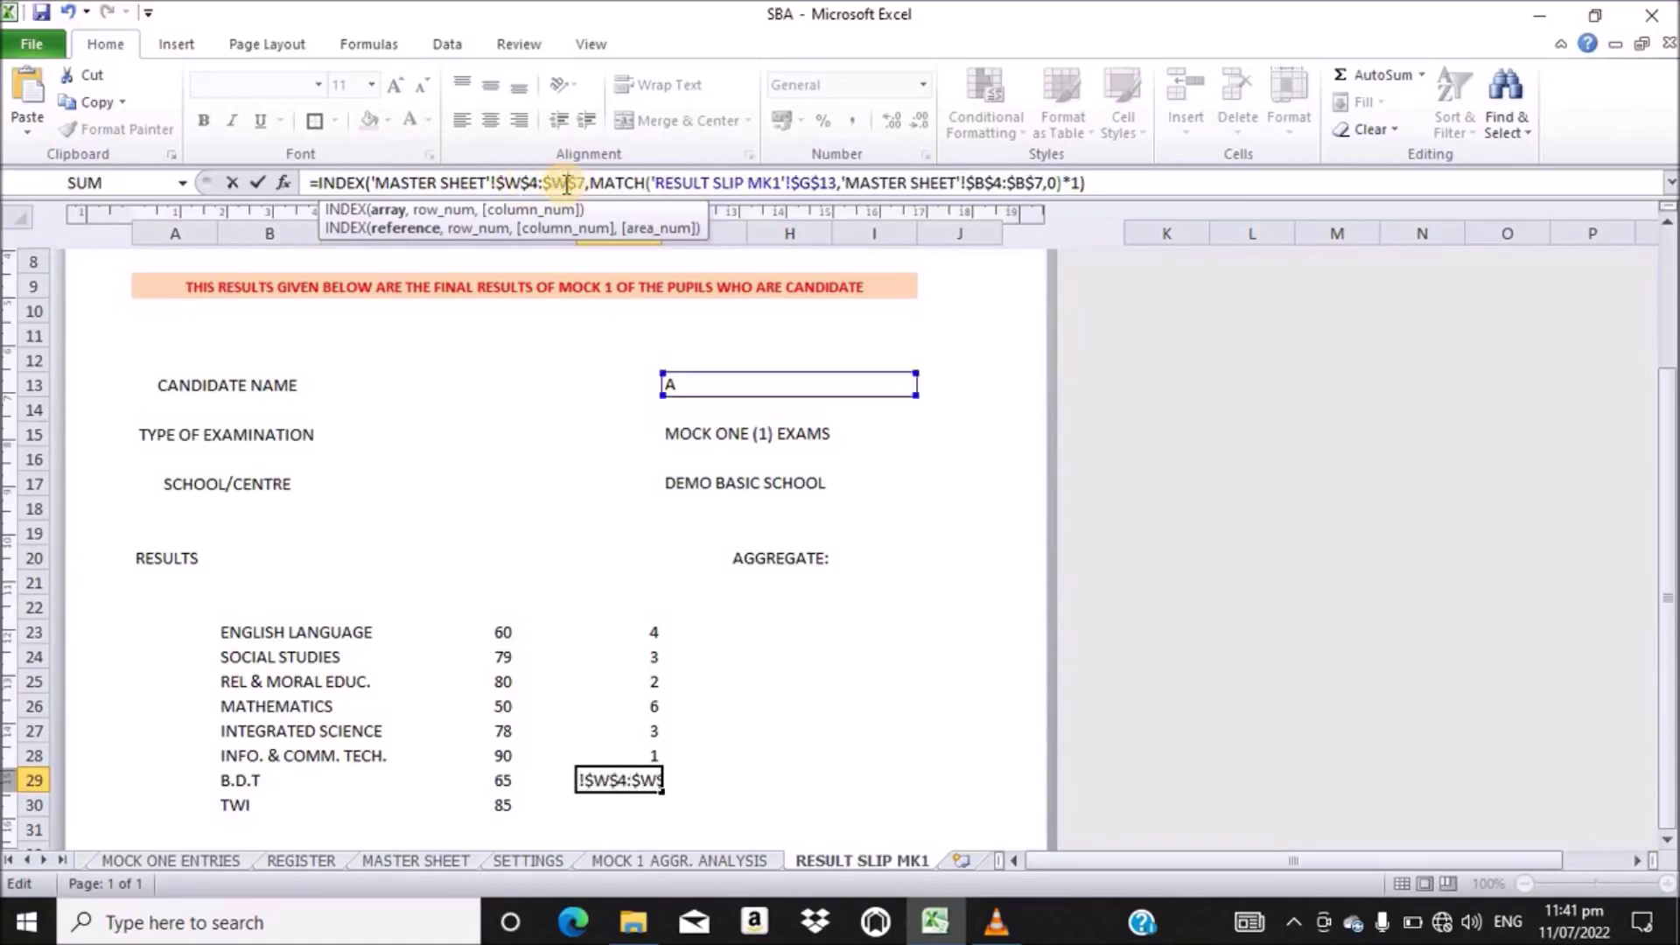
pyautogui.press('Return')
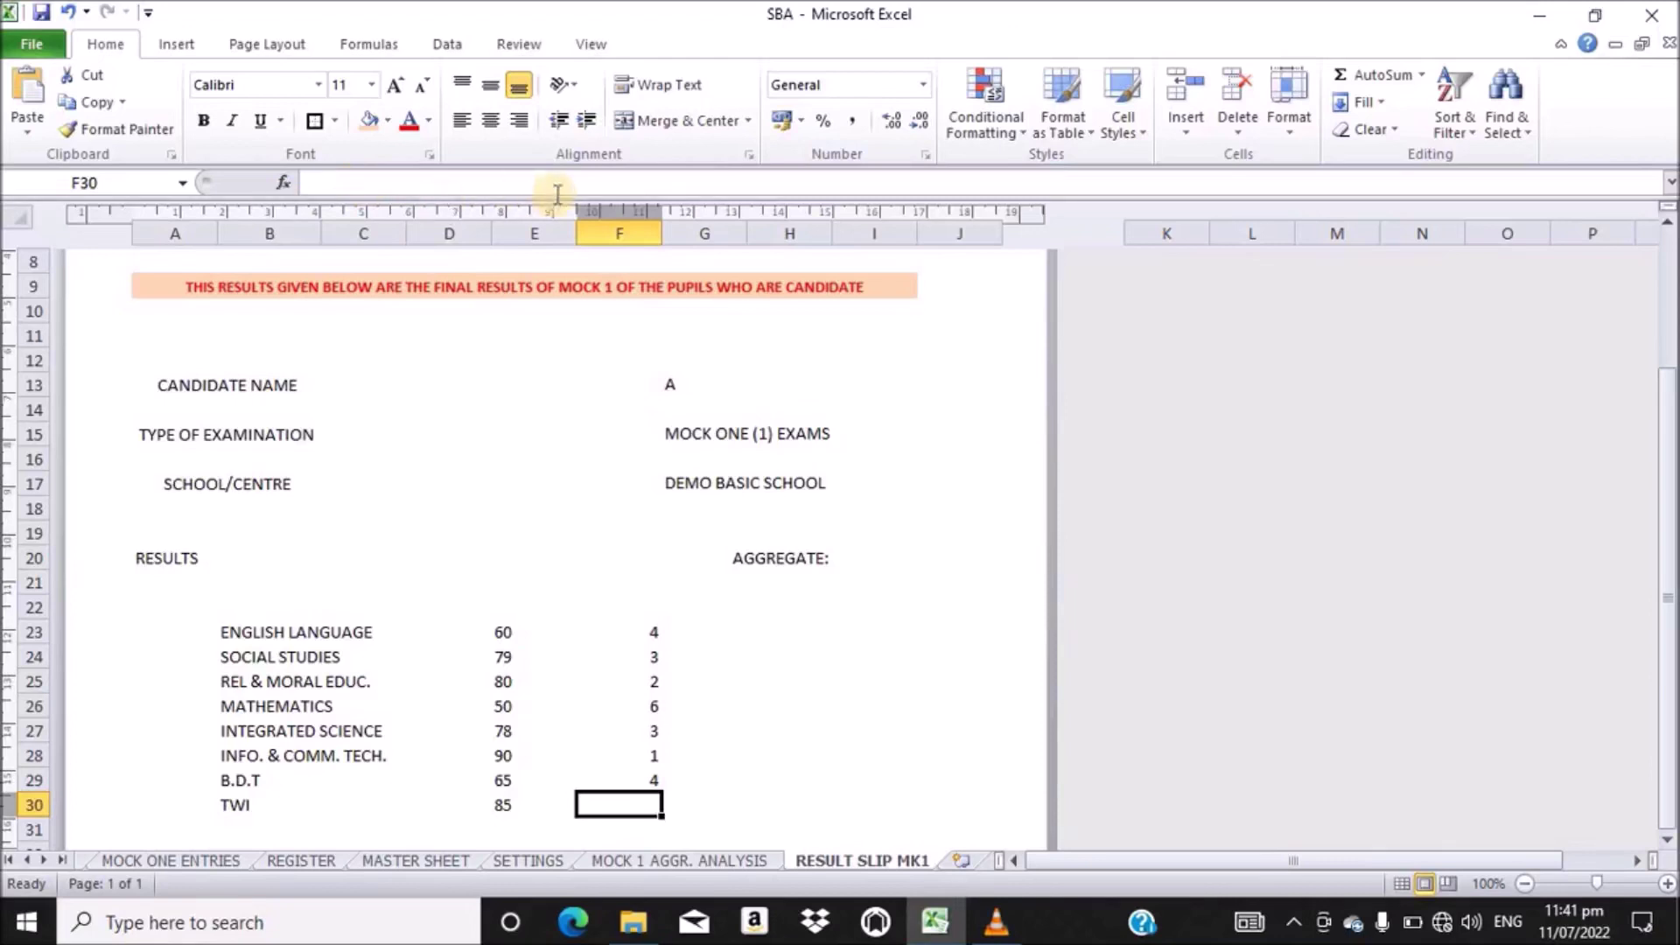
# - Enter the copied INDEX/MATCH formula in F30 for the TWI grade, pointing its INDEX array at the GH. LANG grades, 'MASTER SHEET'!$Z$4:$Z$7
pyautogui.click(404, 180)
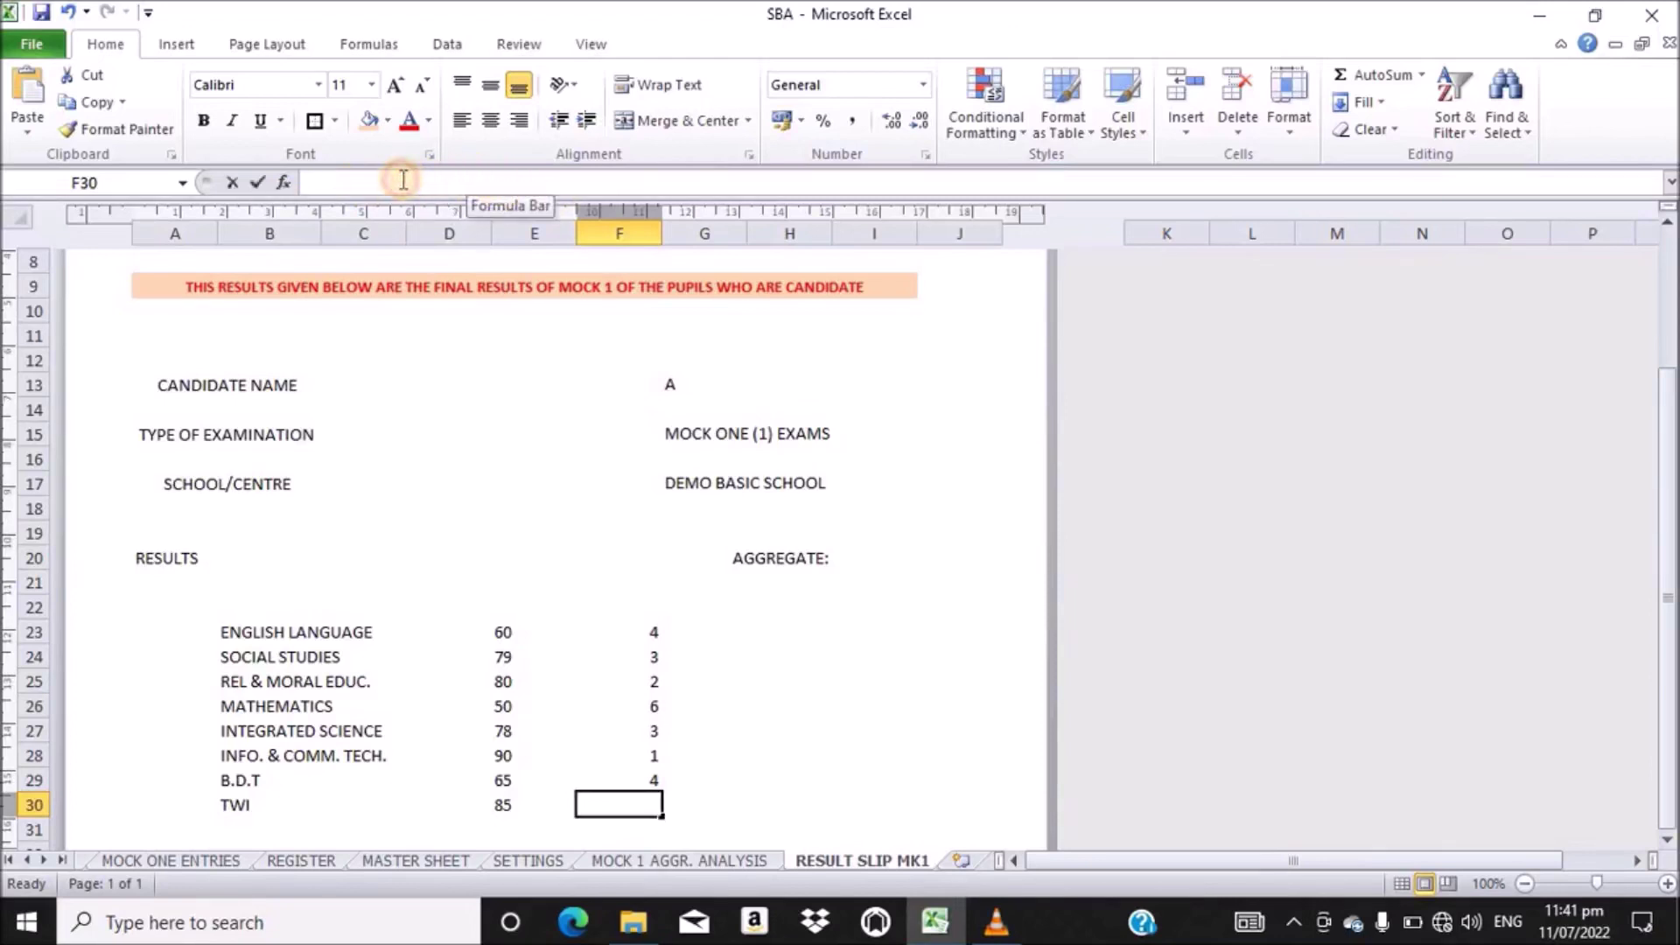
pyautogui.write("=INDEX('MASTER SHEET'!$D$4:$D$7,MATCH('RESULT SLIP MK1'!$G$13,'MASTER SHEET'!$B$4:$B$7,0)*1)")
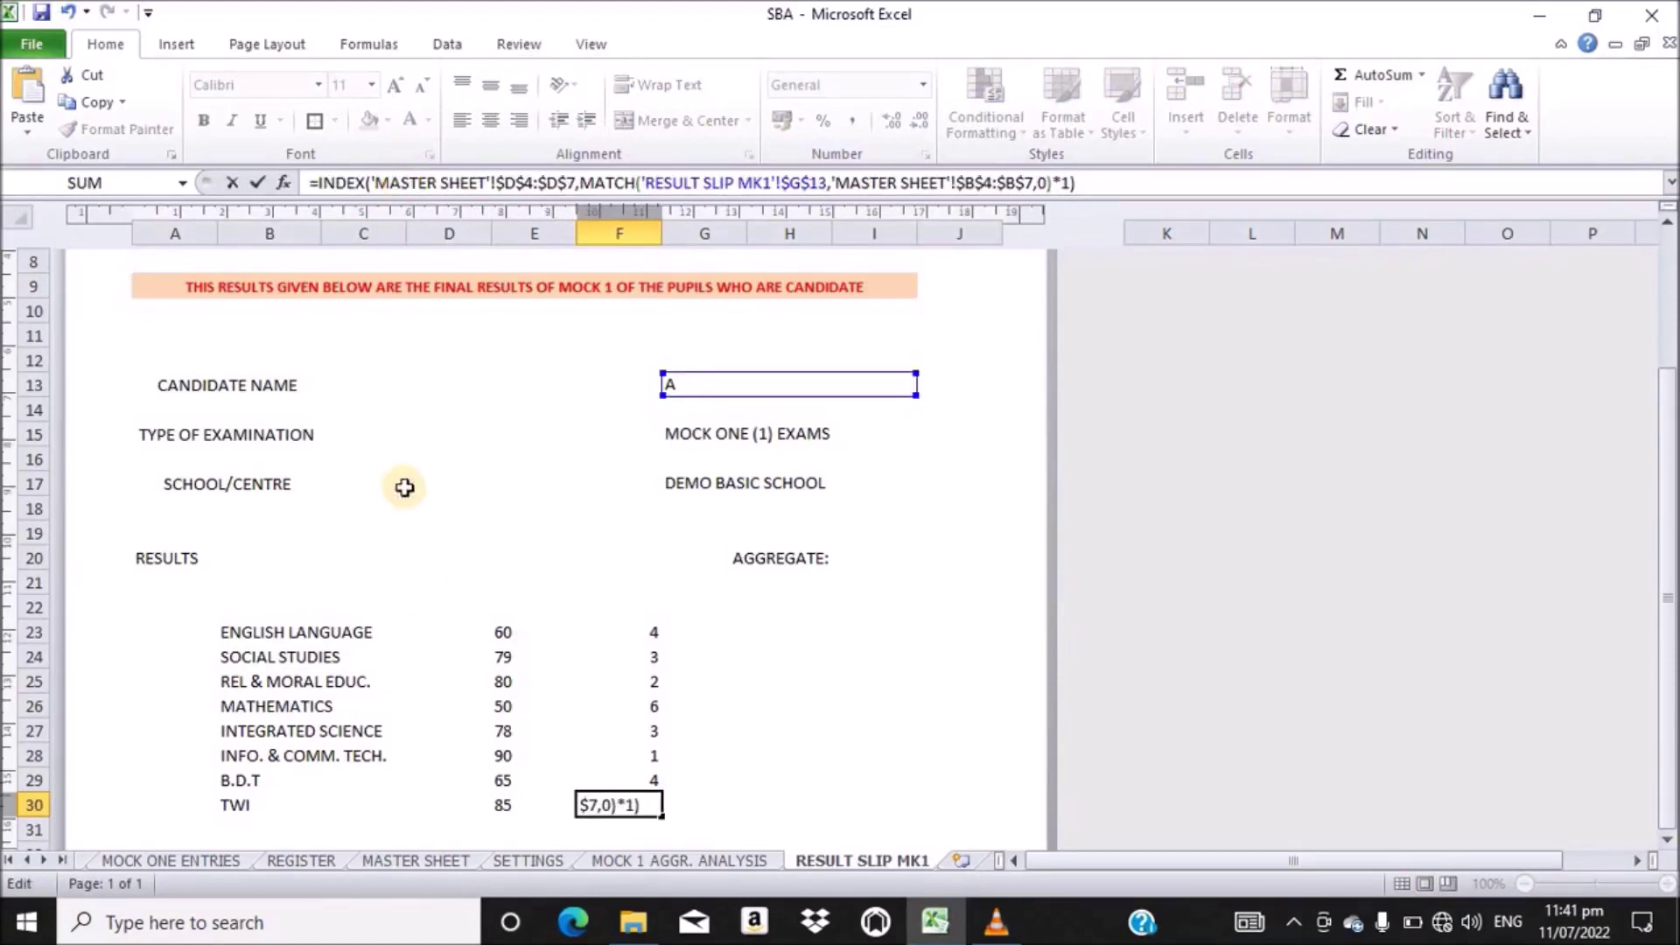
pyautogui.click(422, 861)
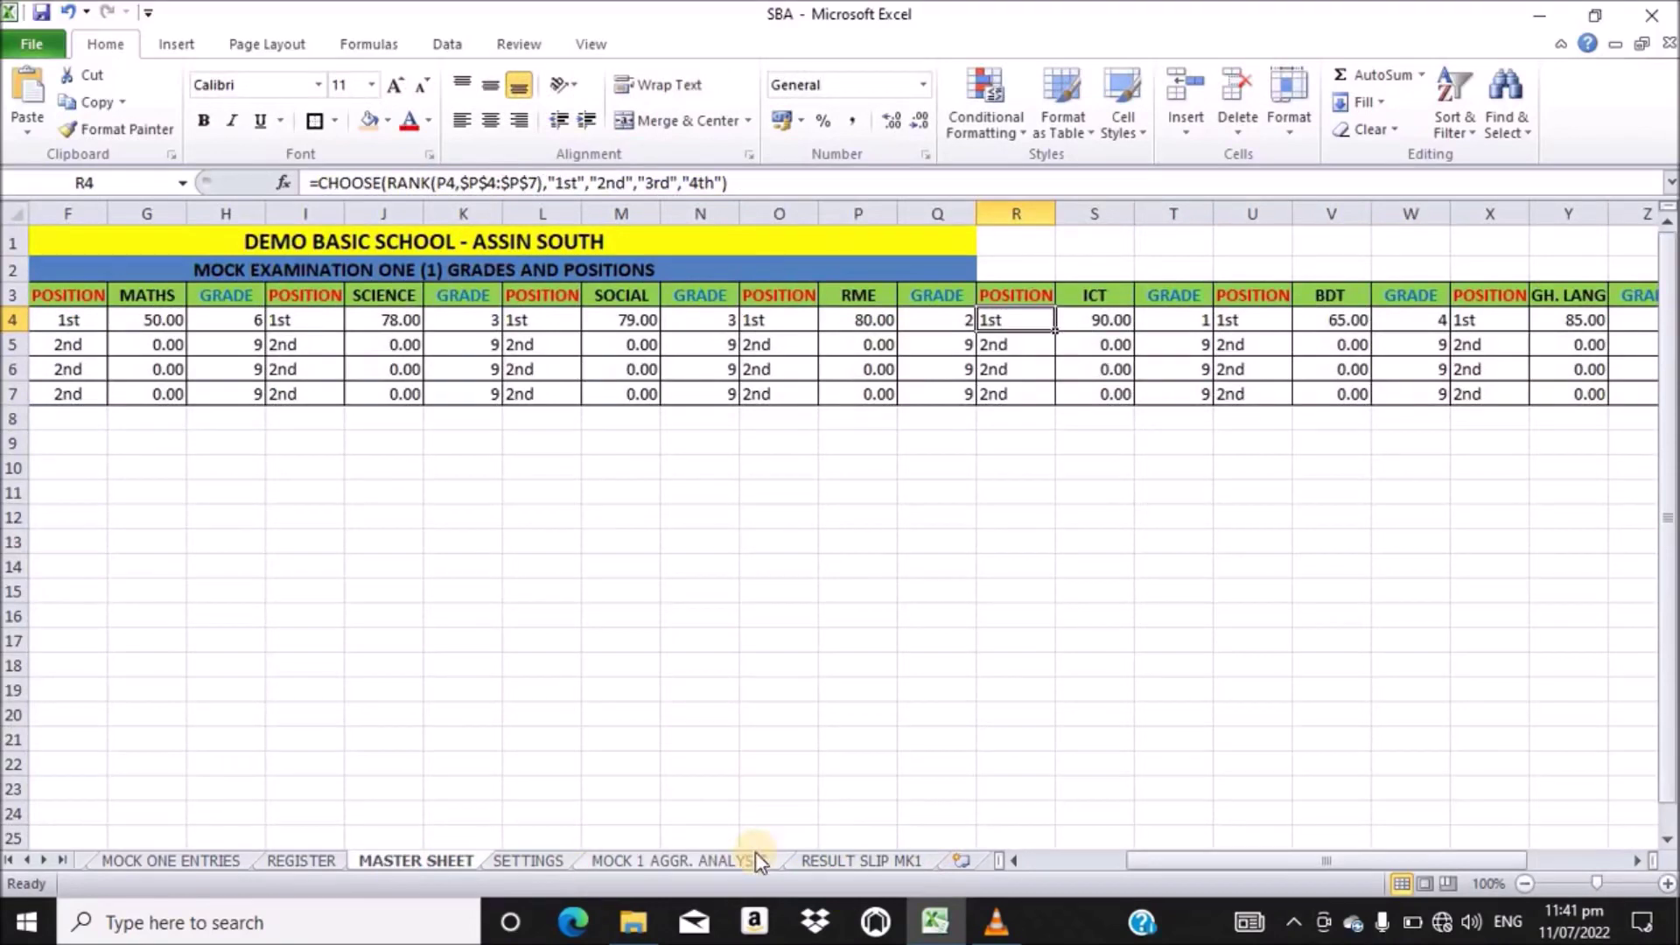
pyautogui.click(848, 859)
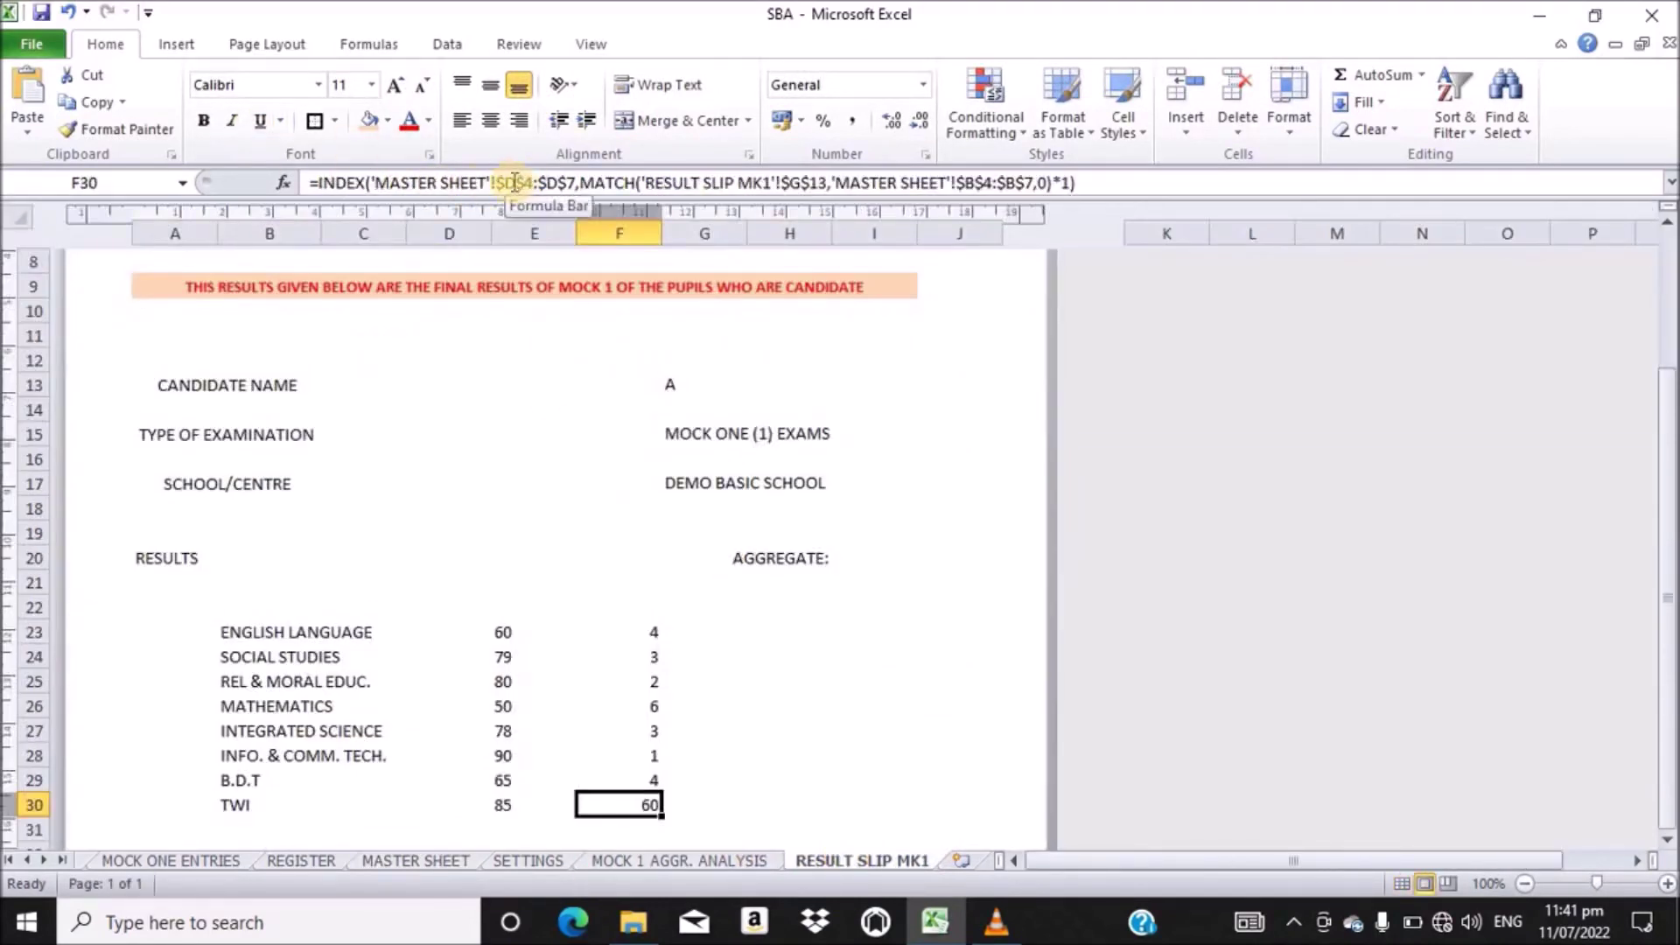
pyautogui.click(515, 182)
pyautogui.press('BackSpace')
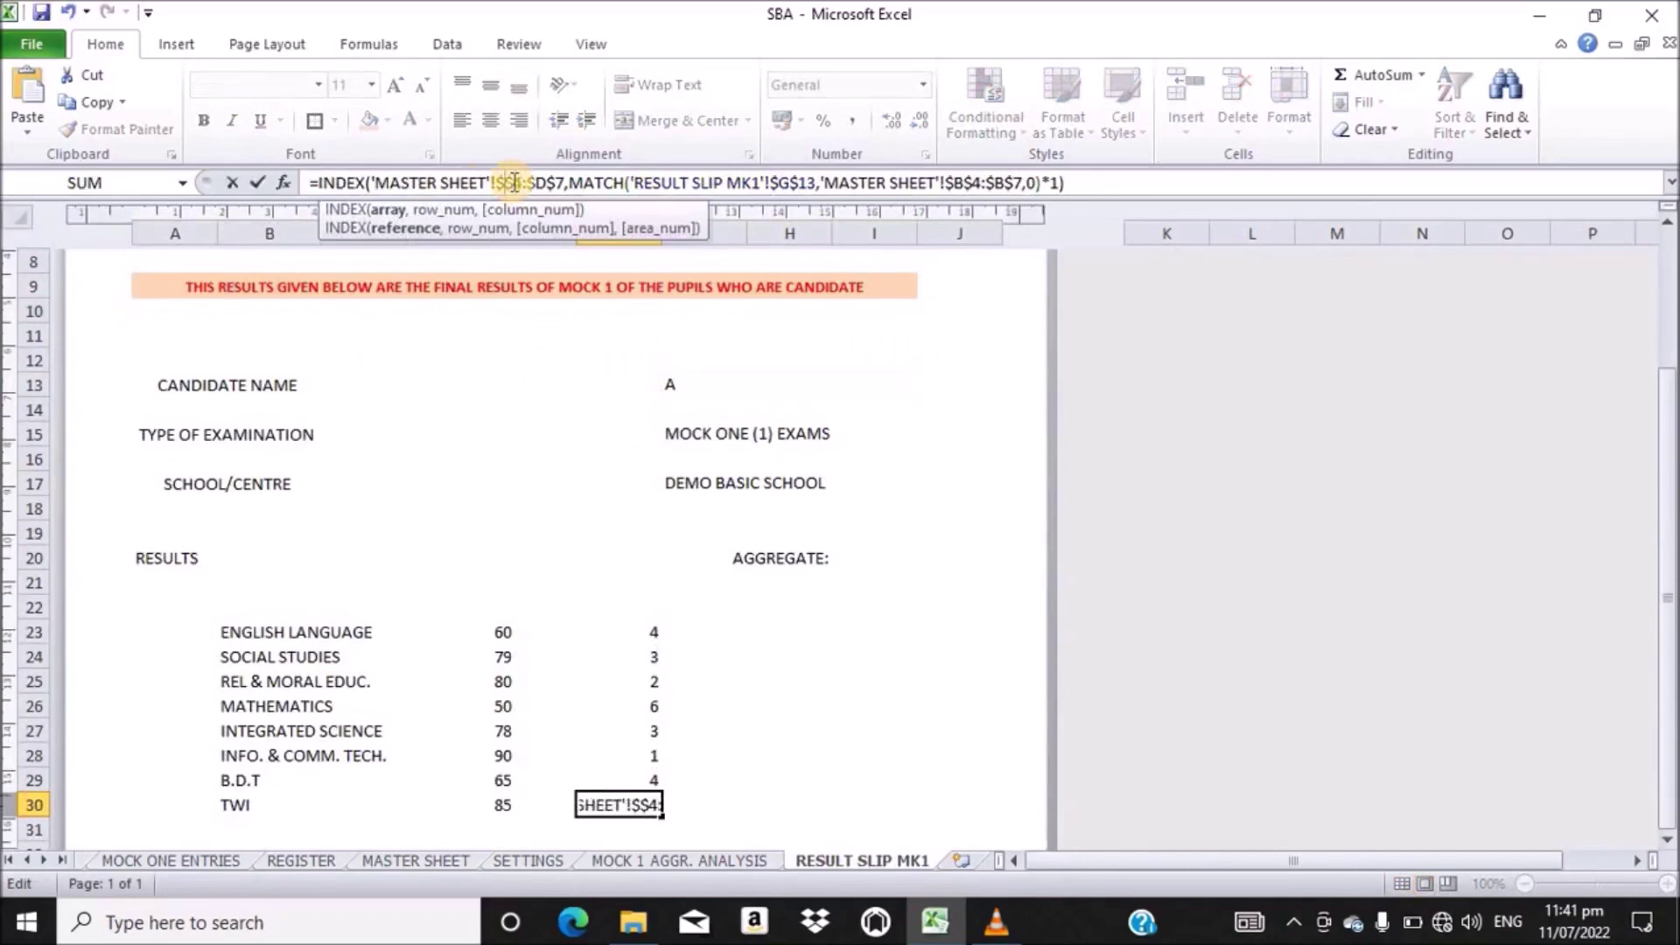
pyautogui.write('Z')
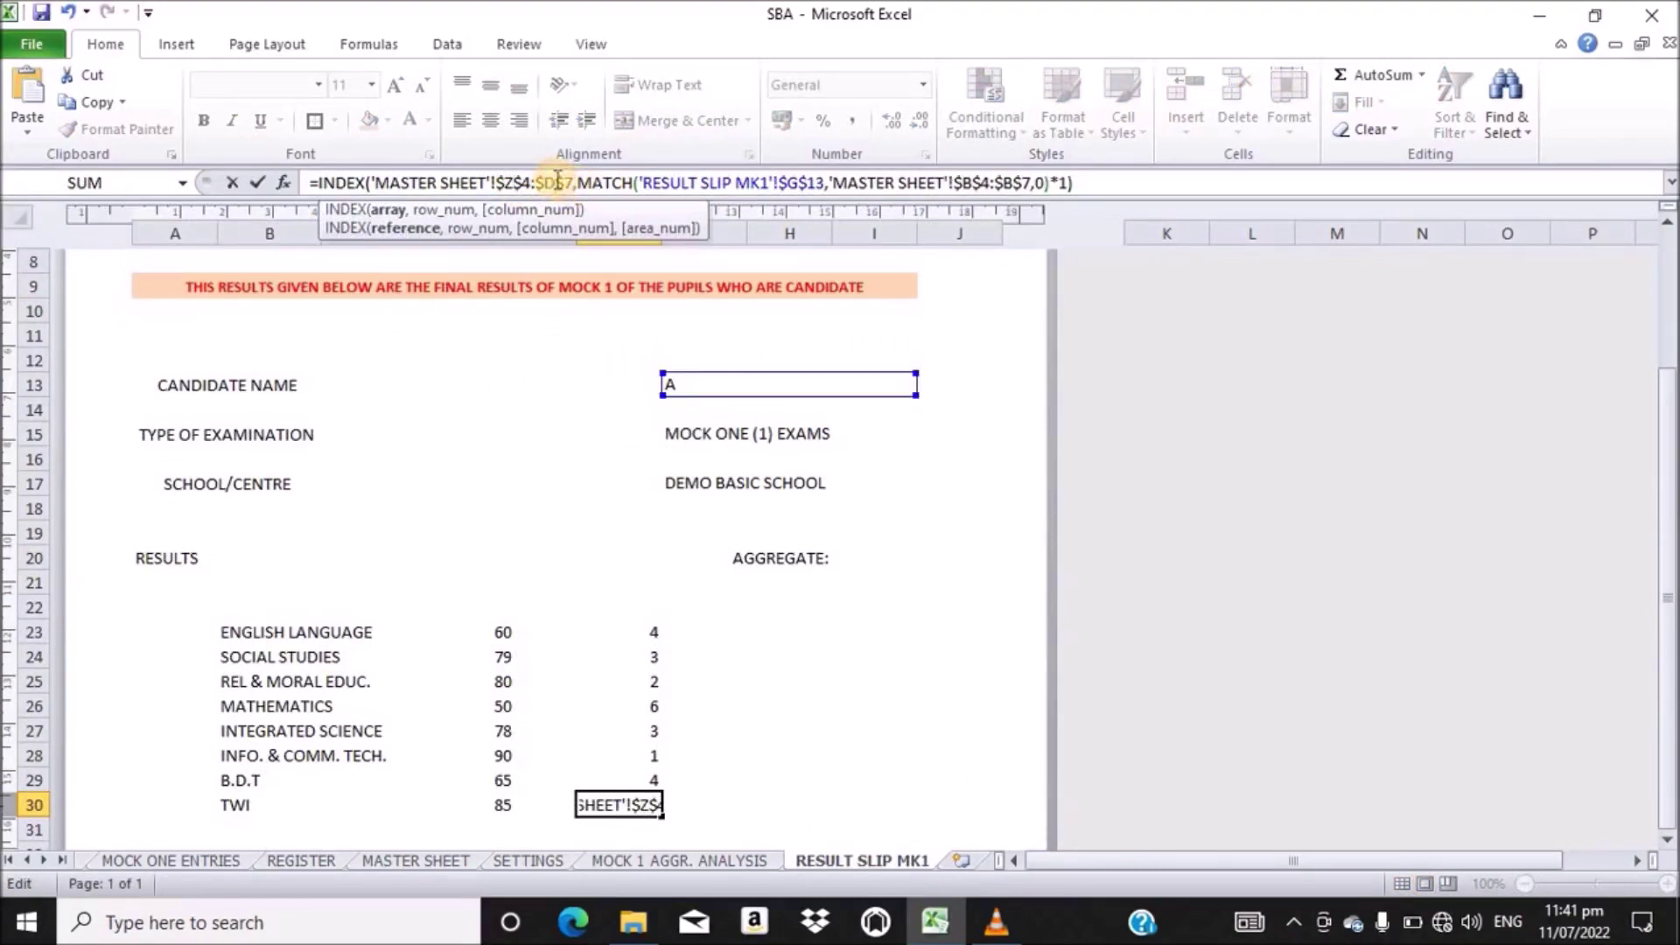
pyautogui.press('BackSpace')
pyautogui.write('Z')
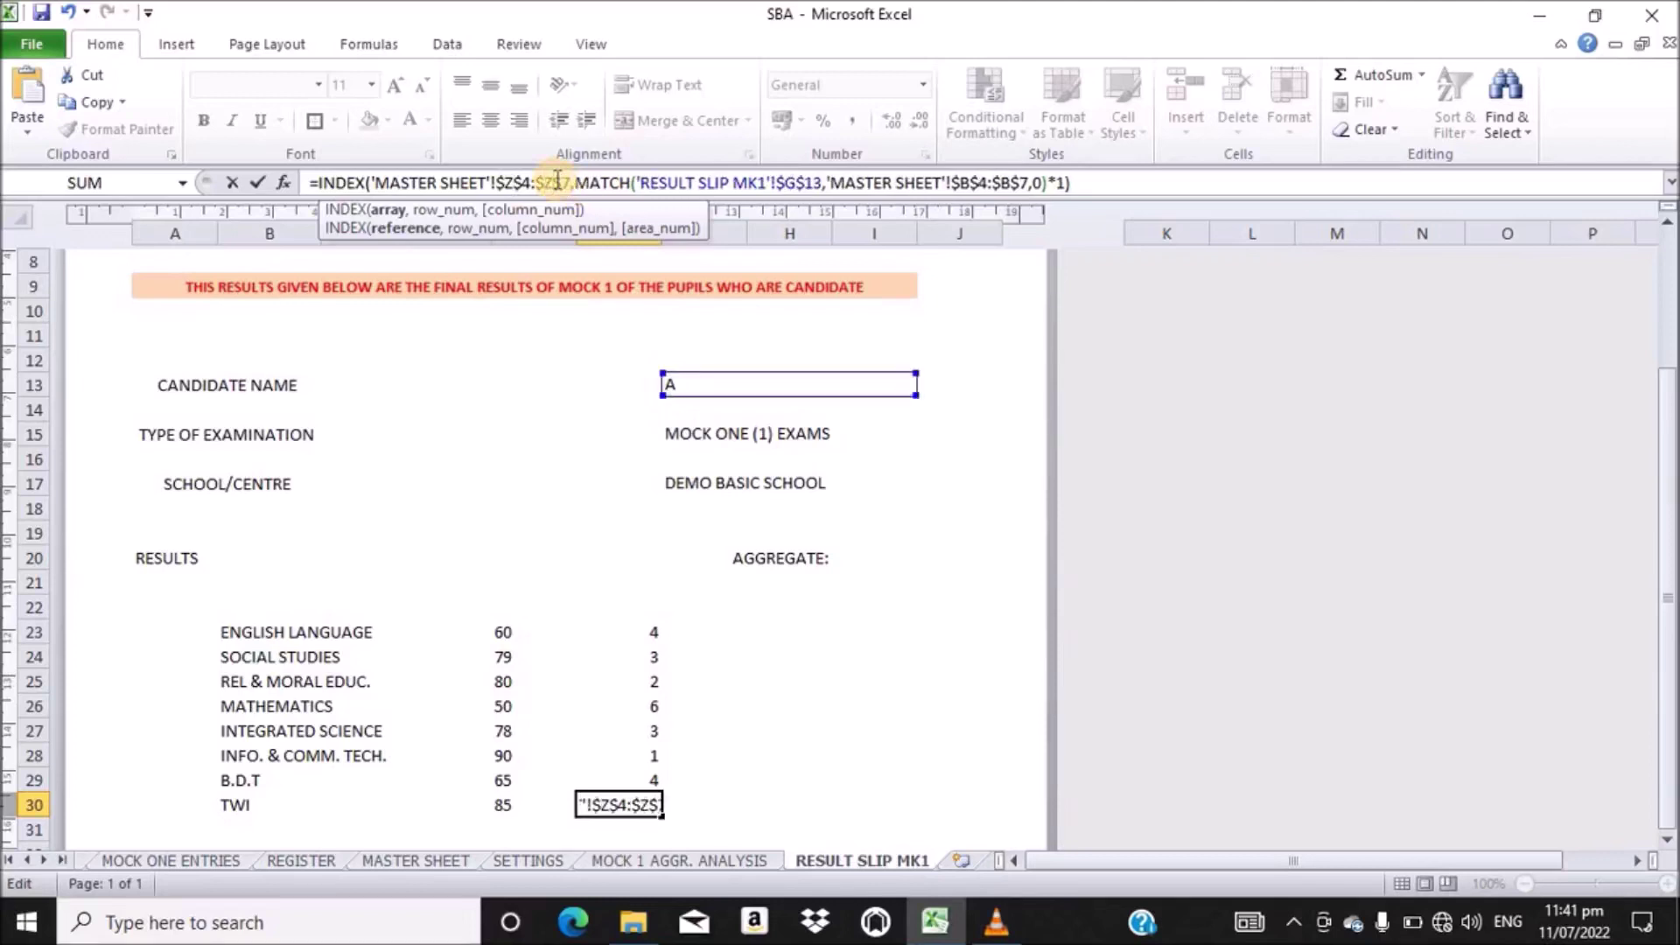
pyautogui.press('Return')
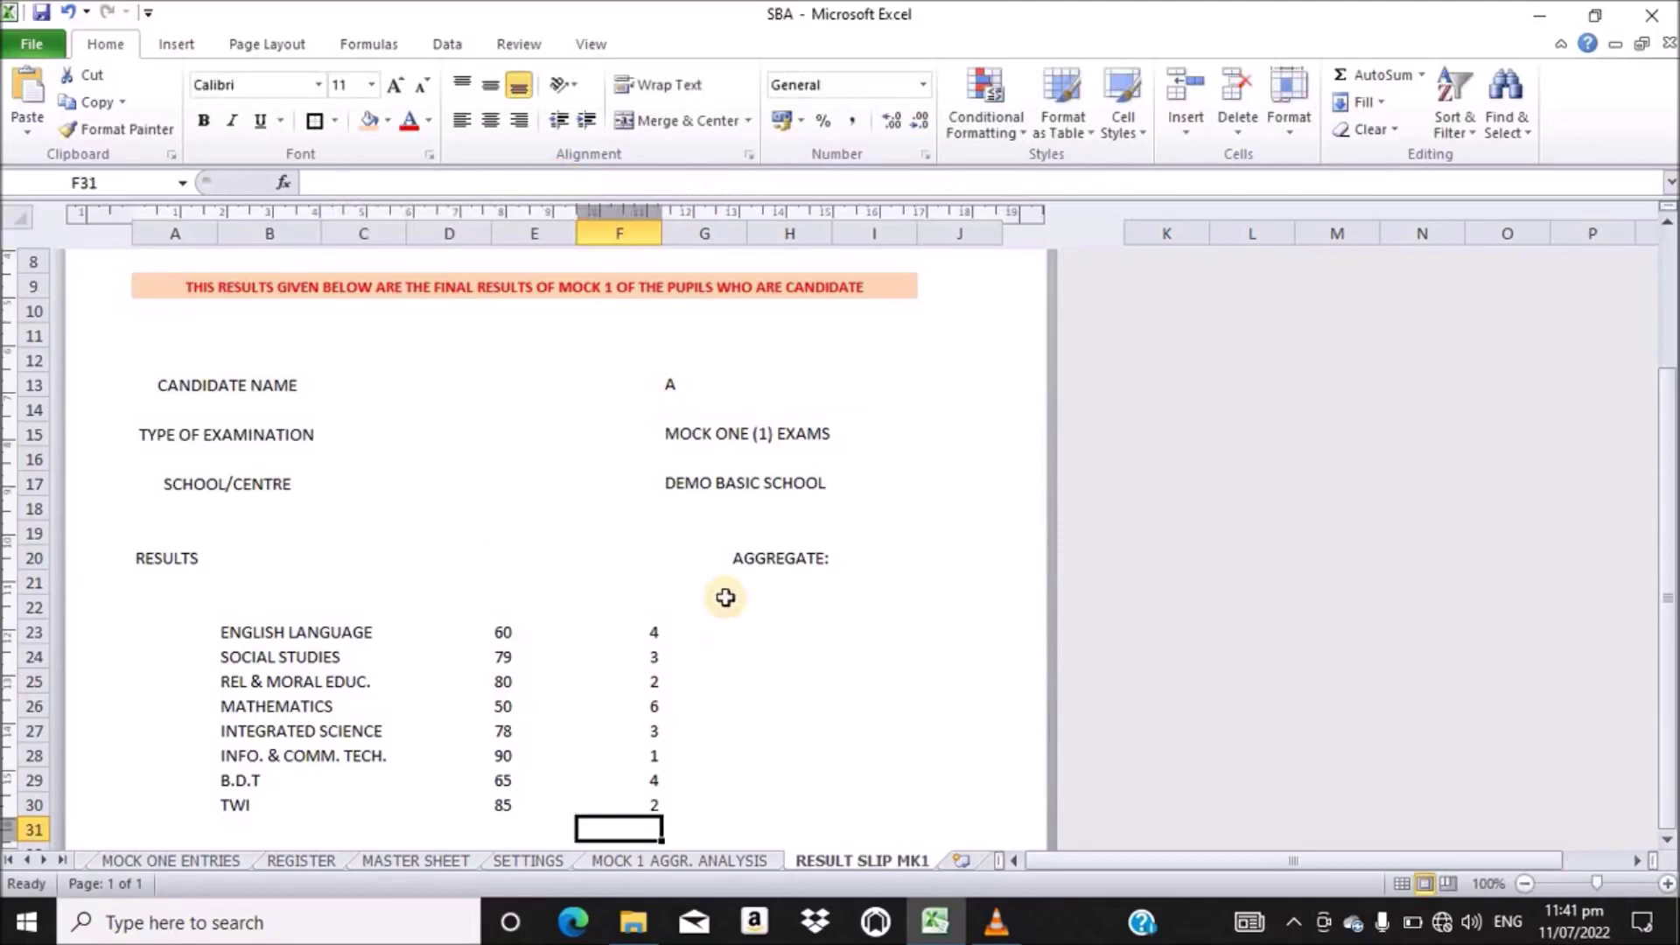
# - Center the subject grades in F23:F30 horizontally and align them to the middle vertically
pyautogui.click(649, 638)
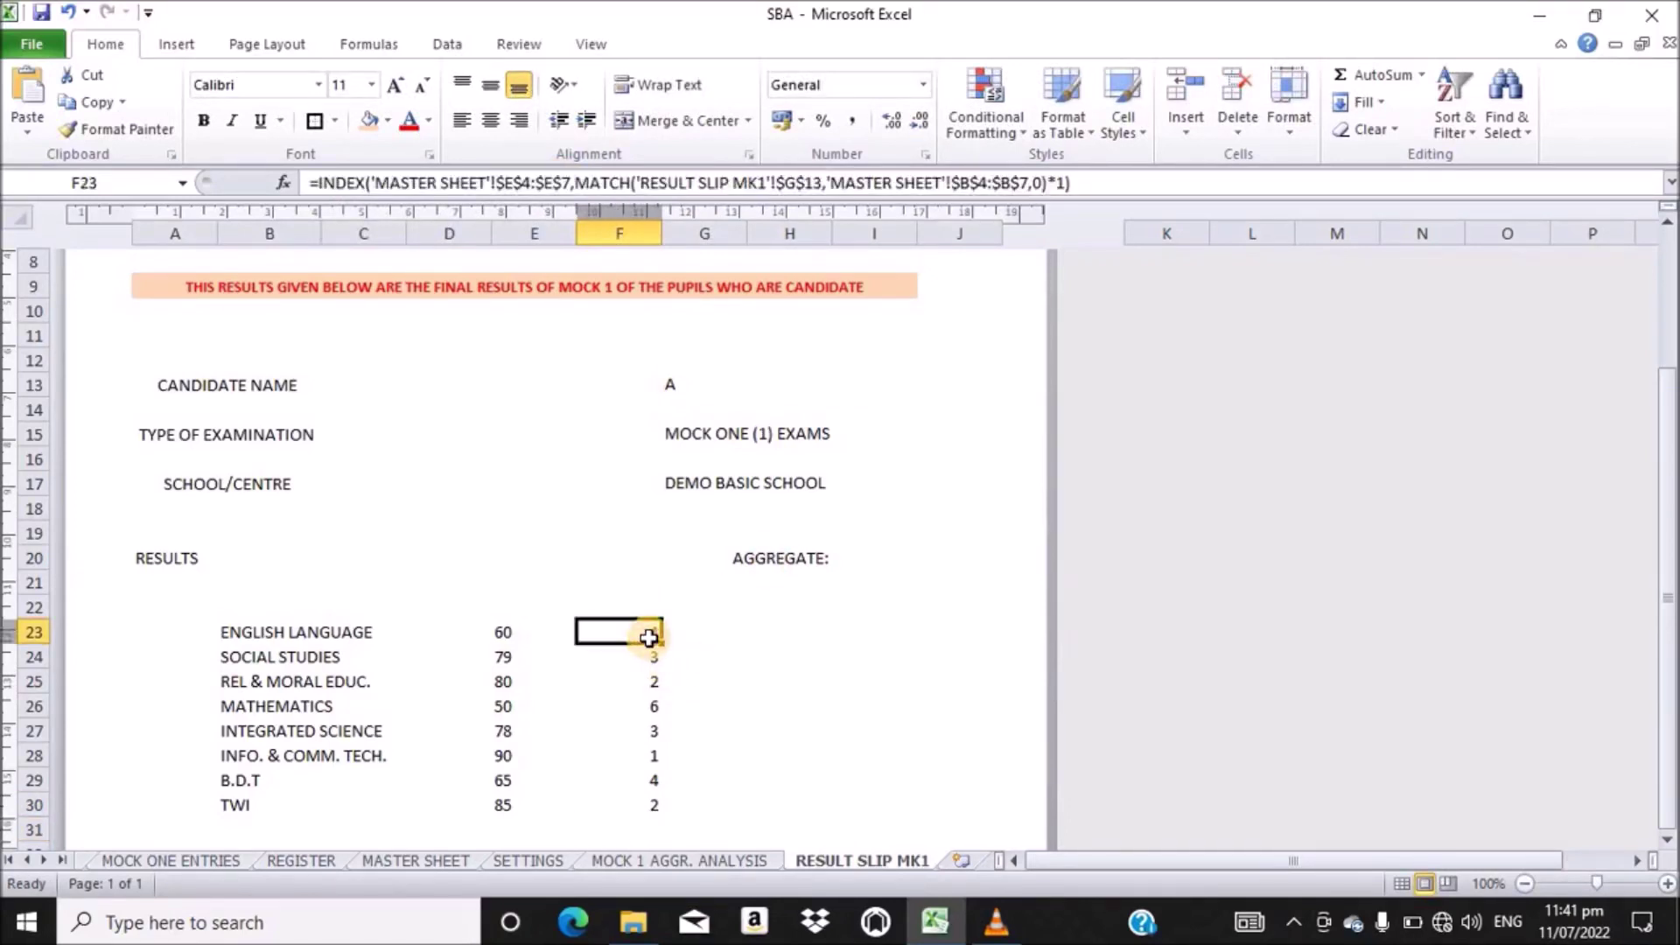
pyautogui.moveTo(649, 638); pyautogui.dragTo(645, 803)
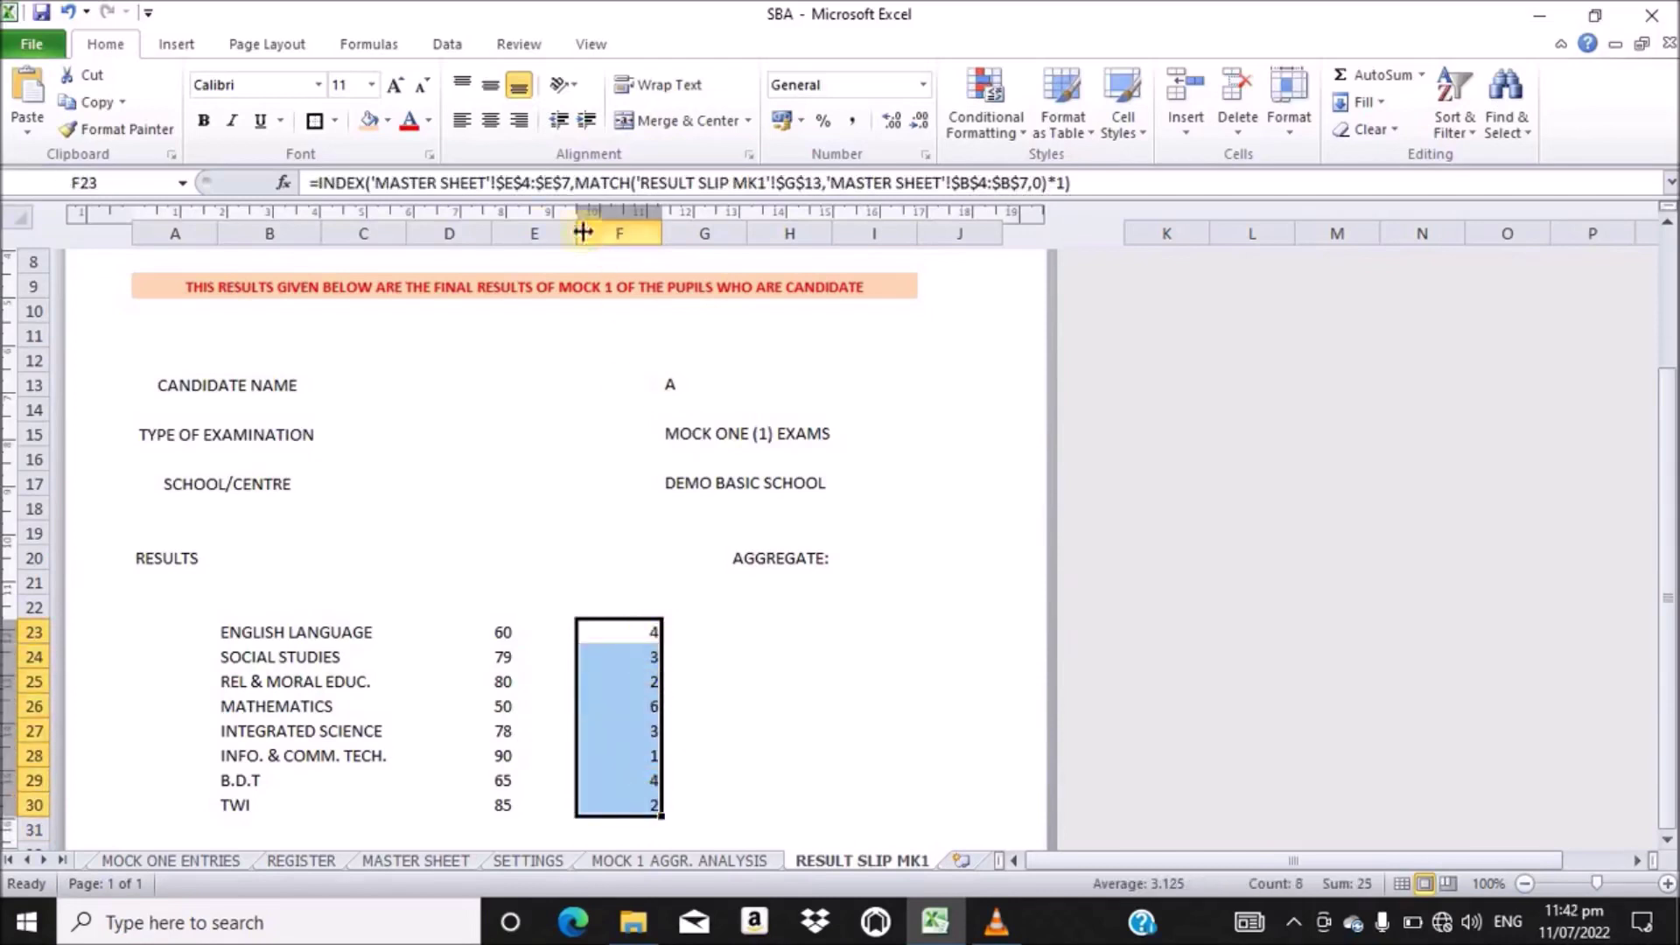
pyautogui.click(483, 123)
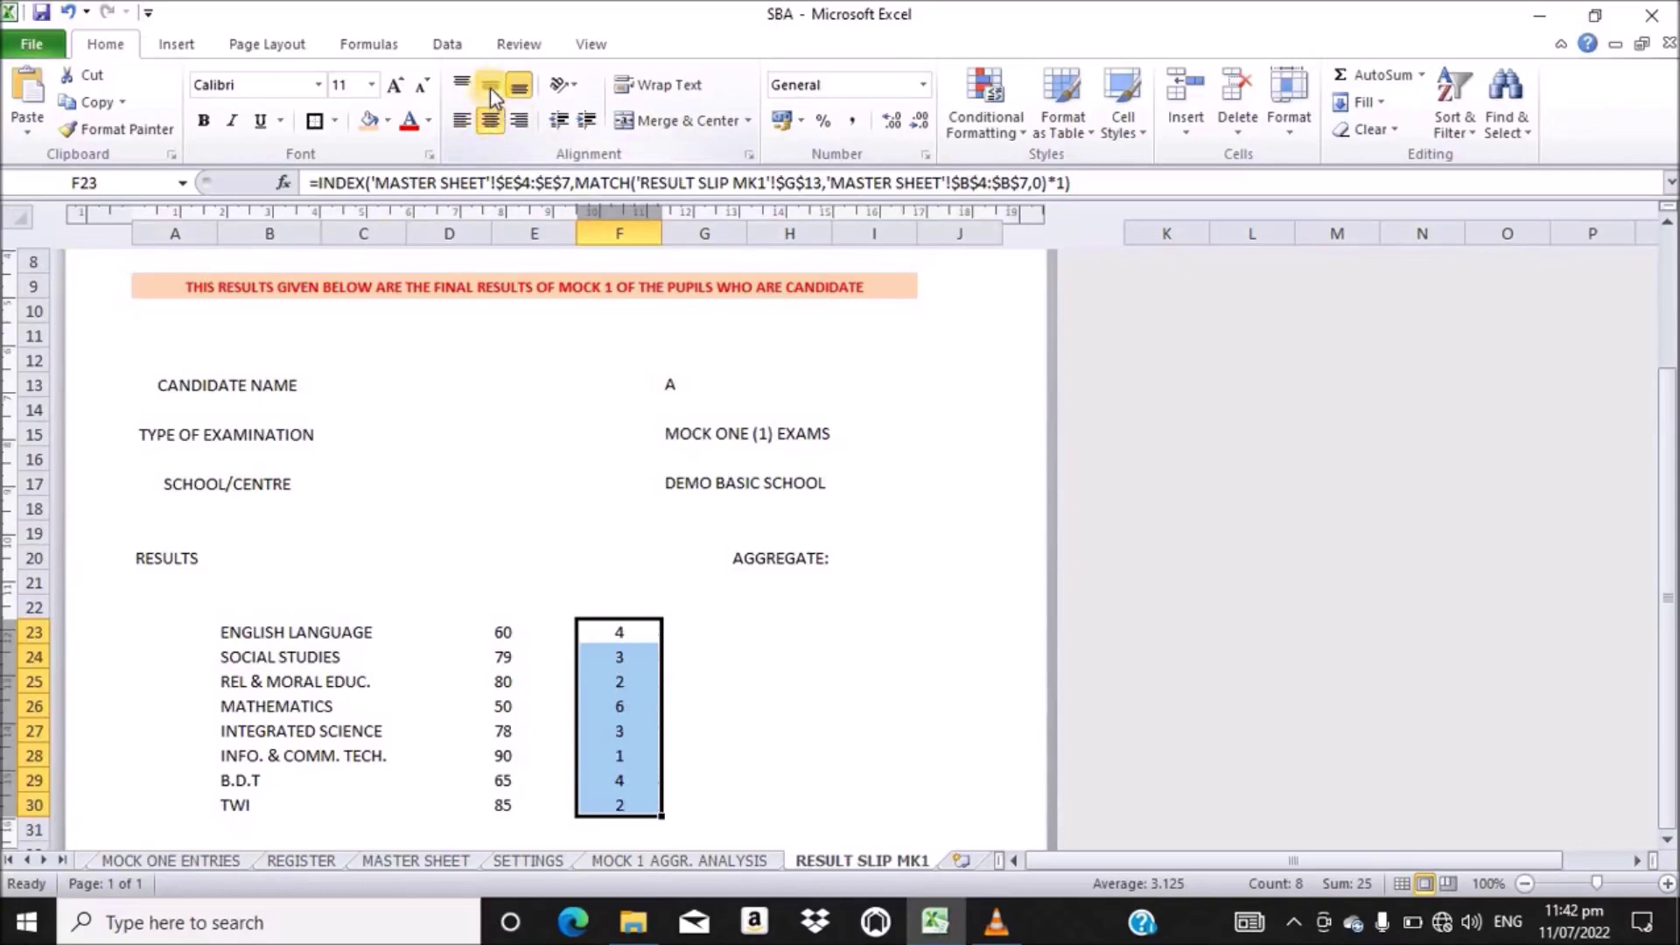
pyautogui.click(490, 87)
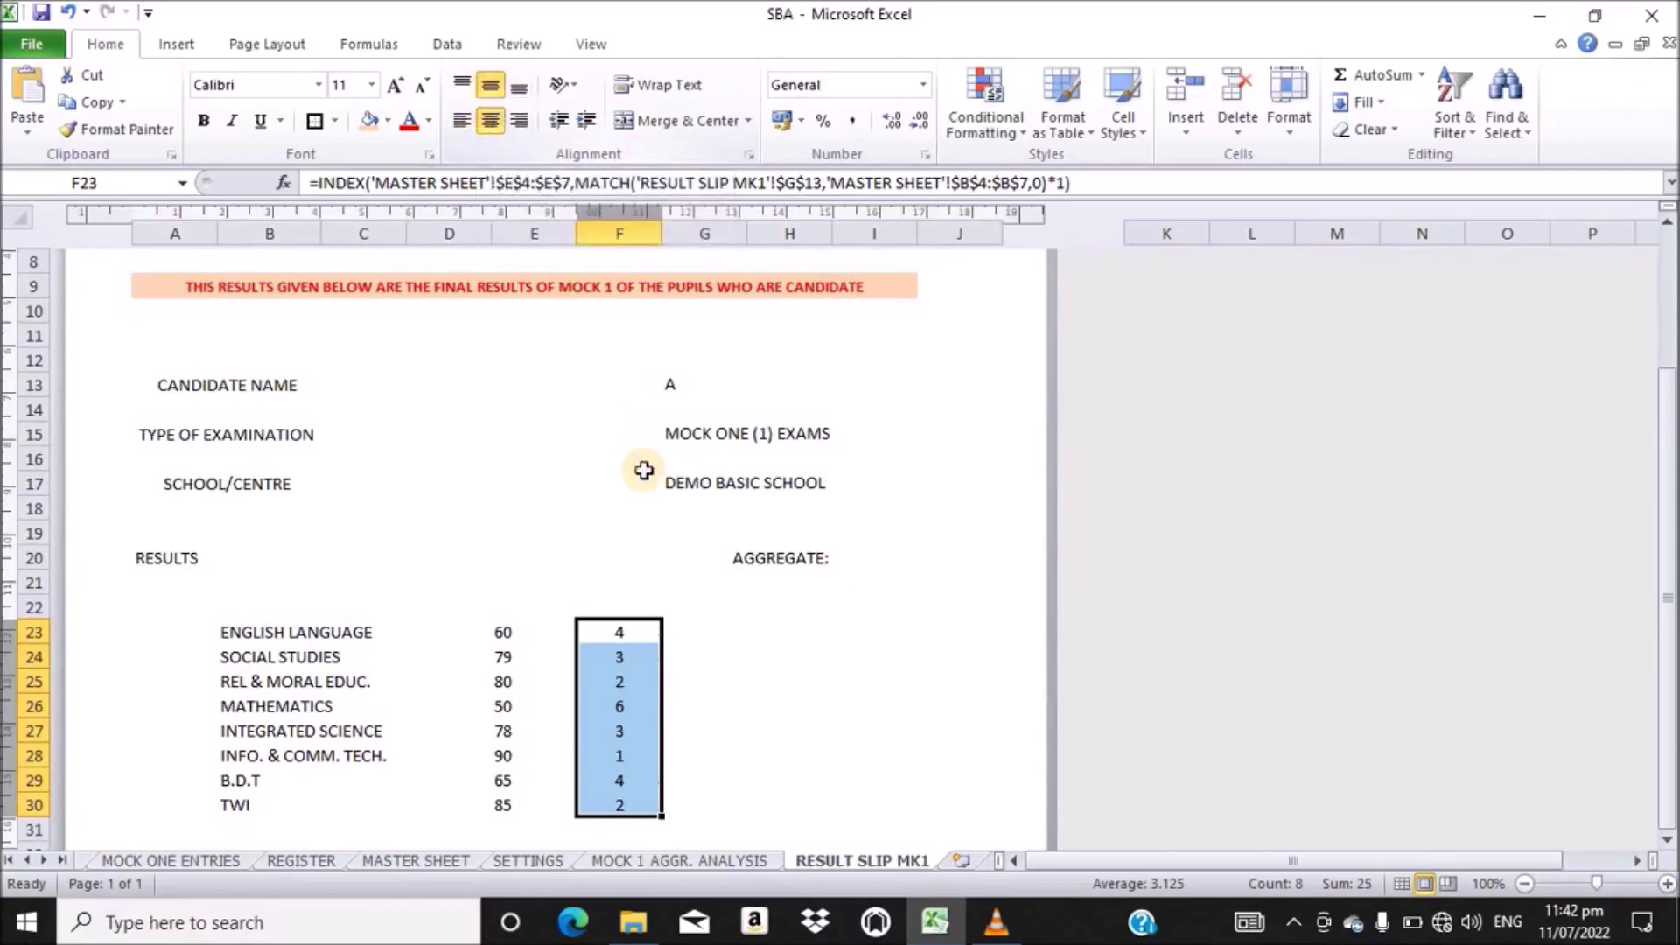
# - Start a VLOOKUP in H23 for the ENGLISH LANGUAGE remark, with E23 as lookup value and the grading table SETTINGS!E12:G21 as table array
pyautogui.click(765, 627)
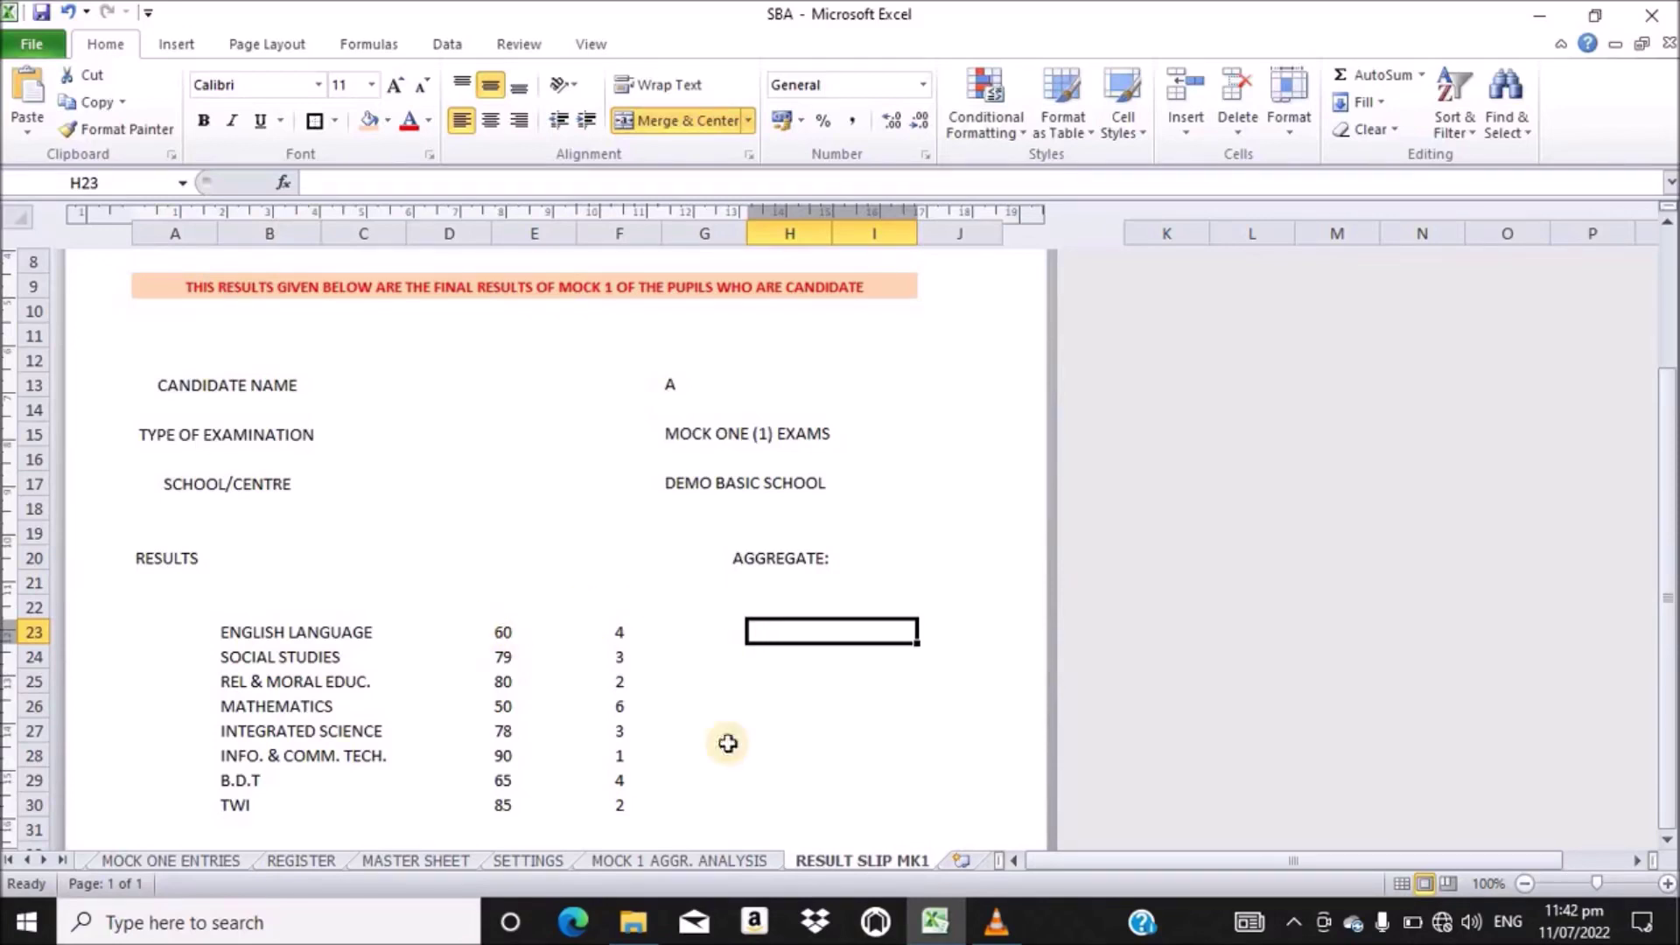
pyautogui.click(526, 860)
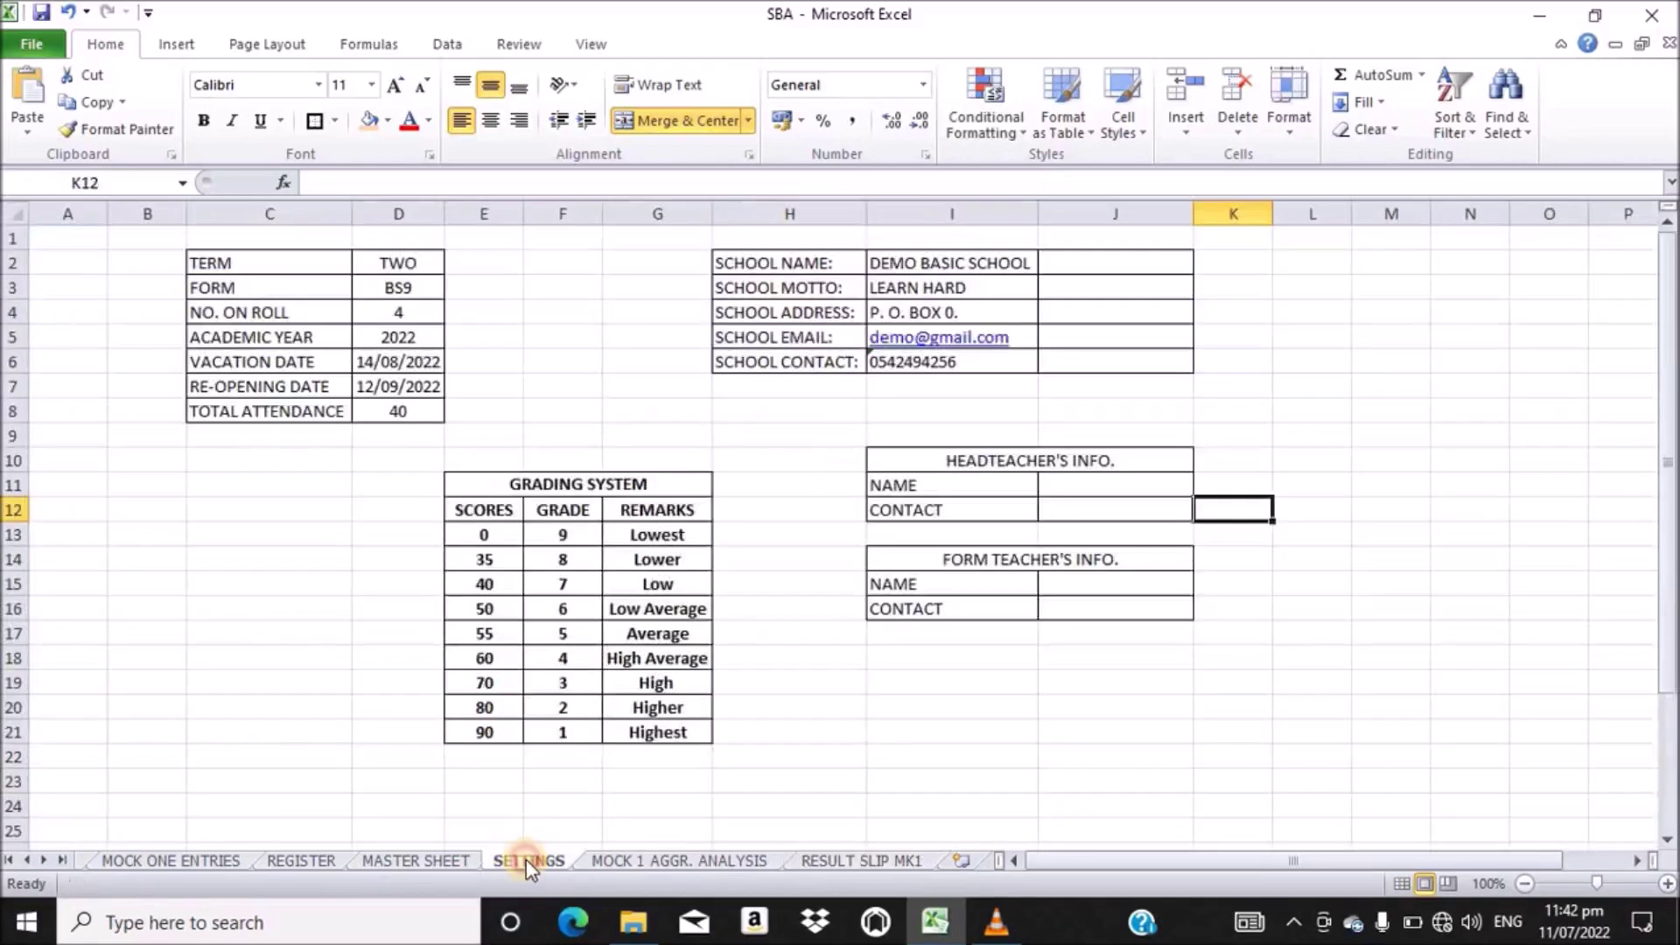
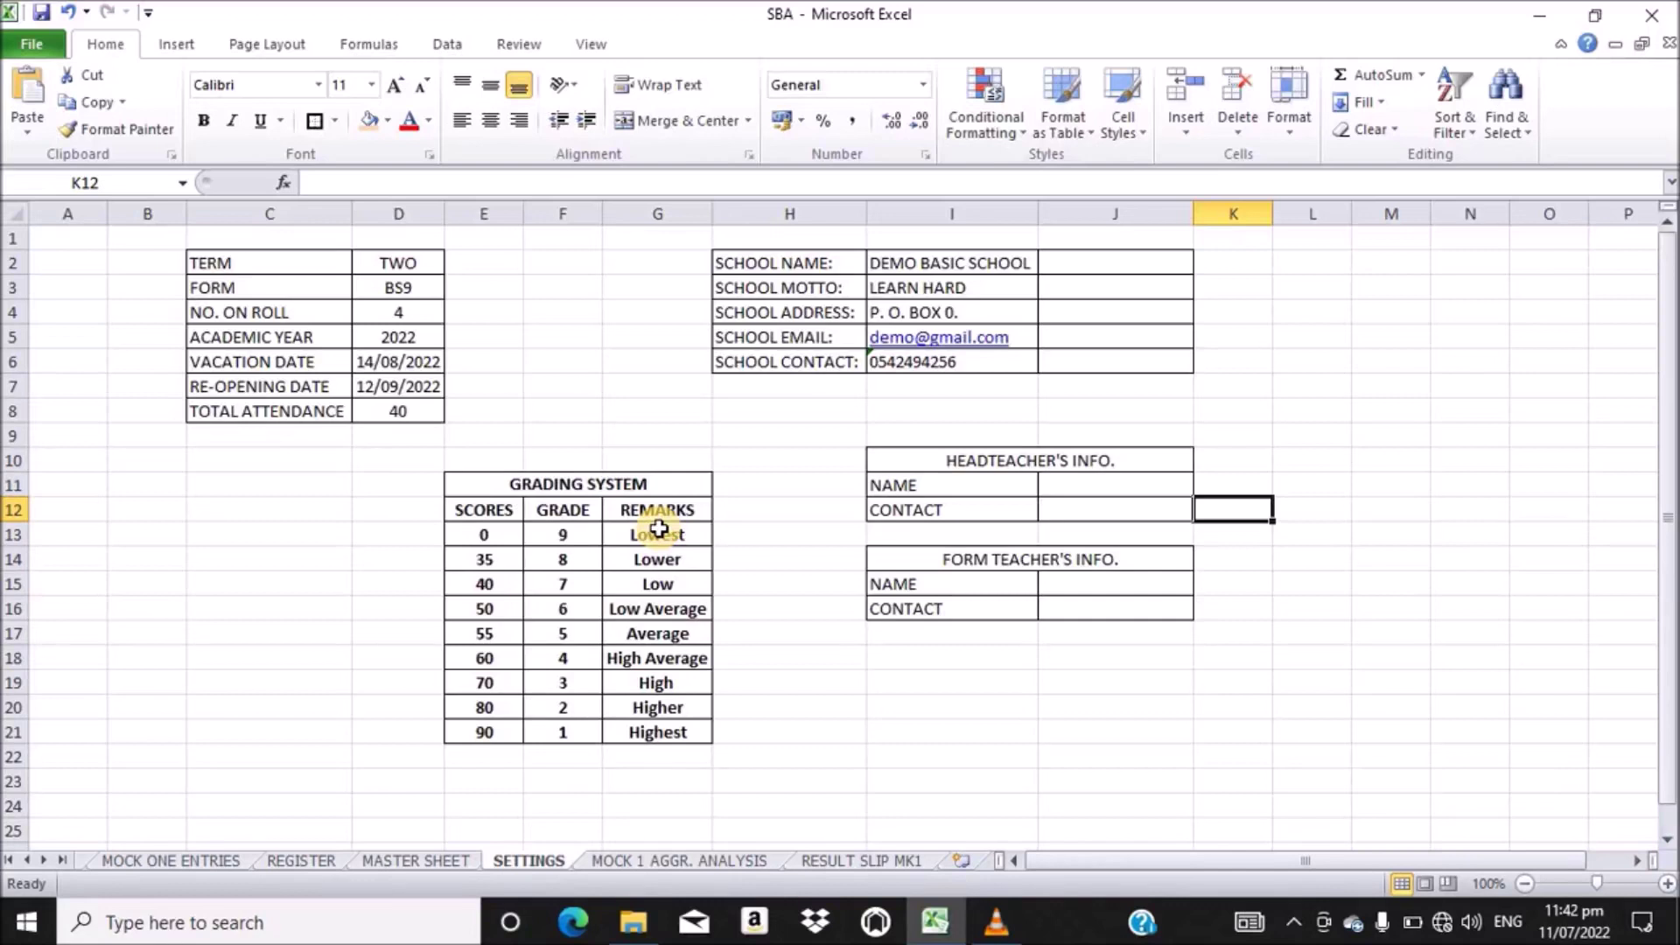
pyautogui.click(848, 855)
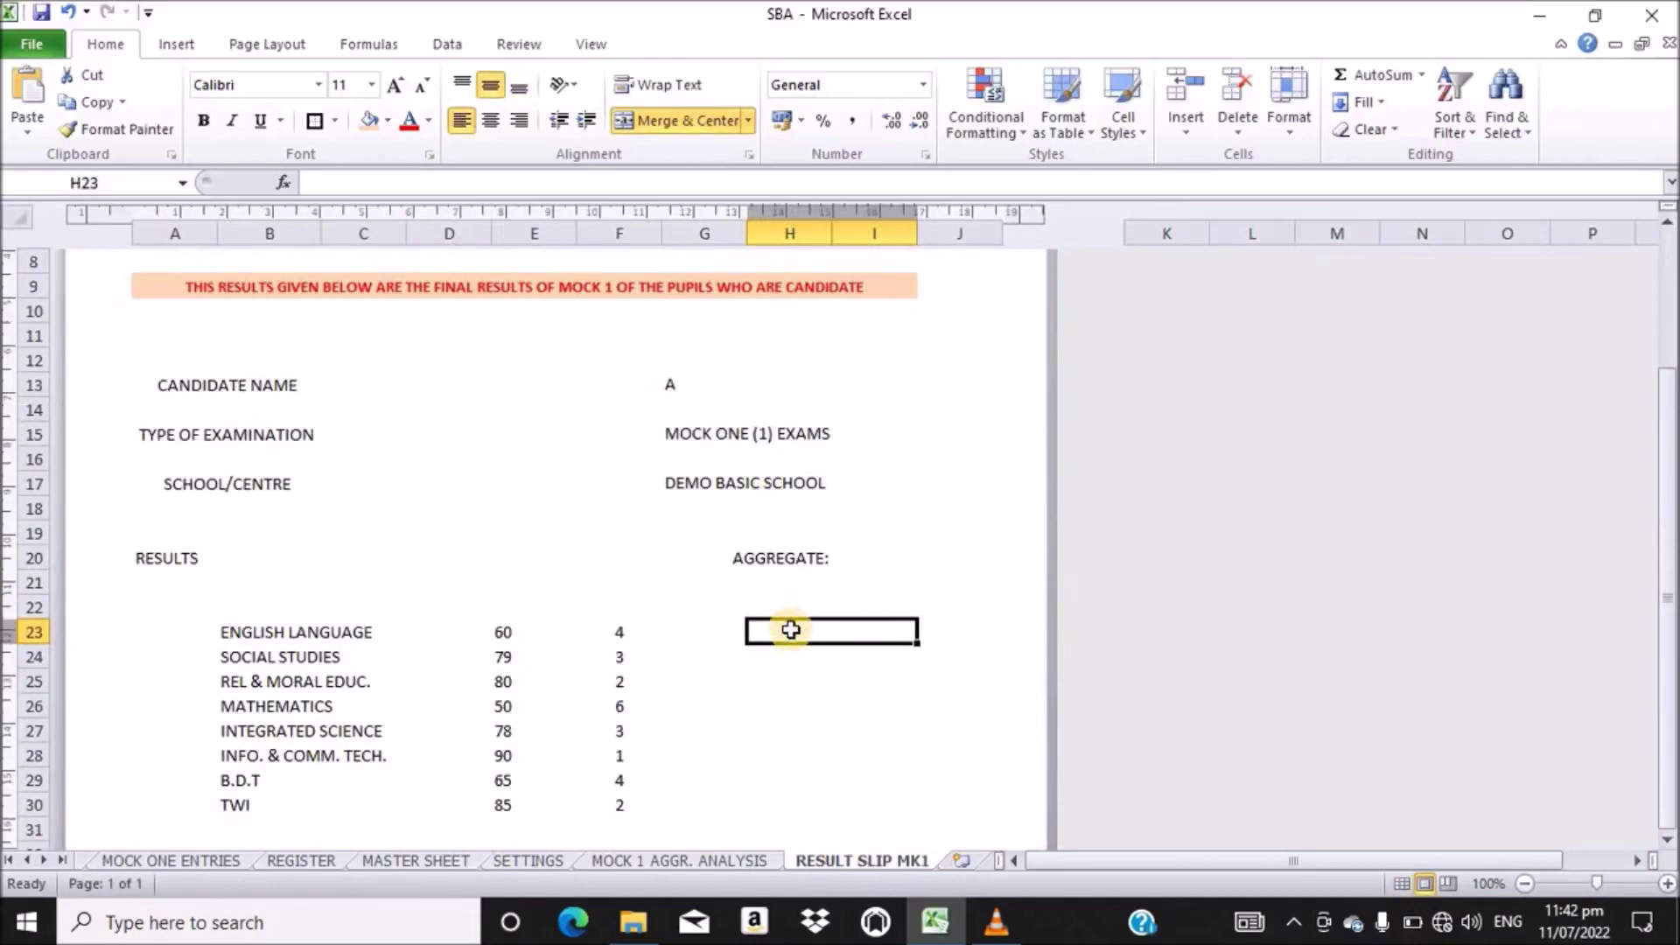
pyautogui.write('=VLO')
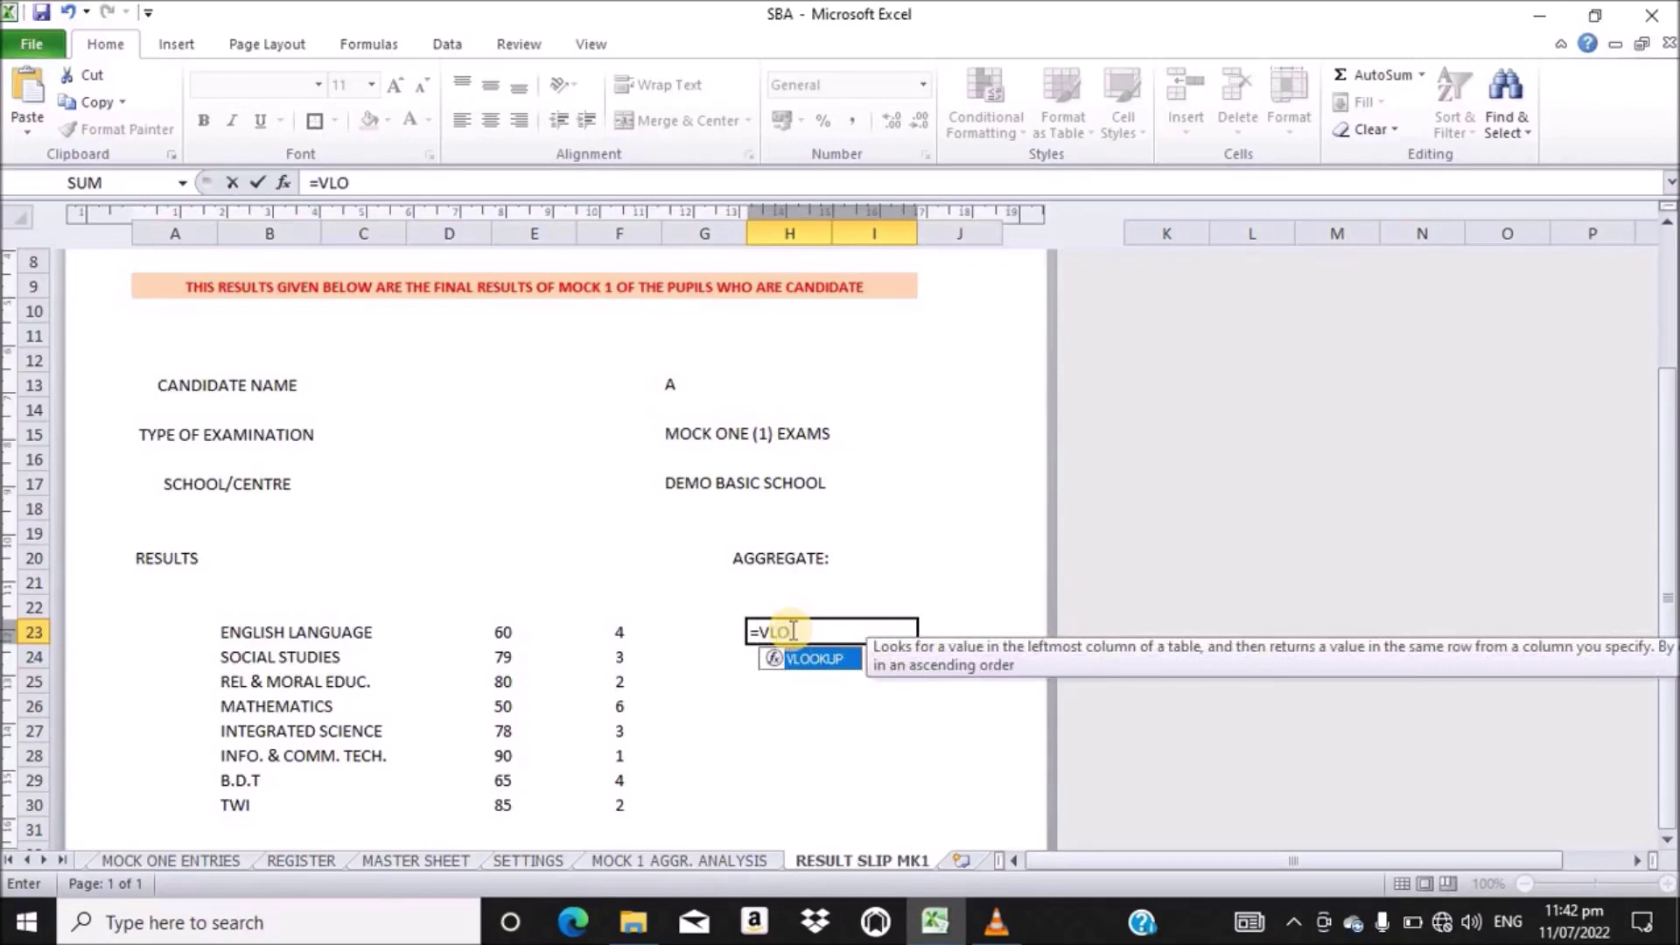
pyautogui.press('Tab')
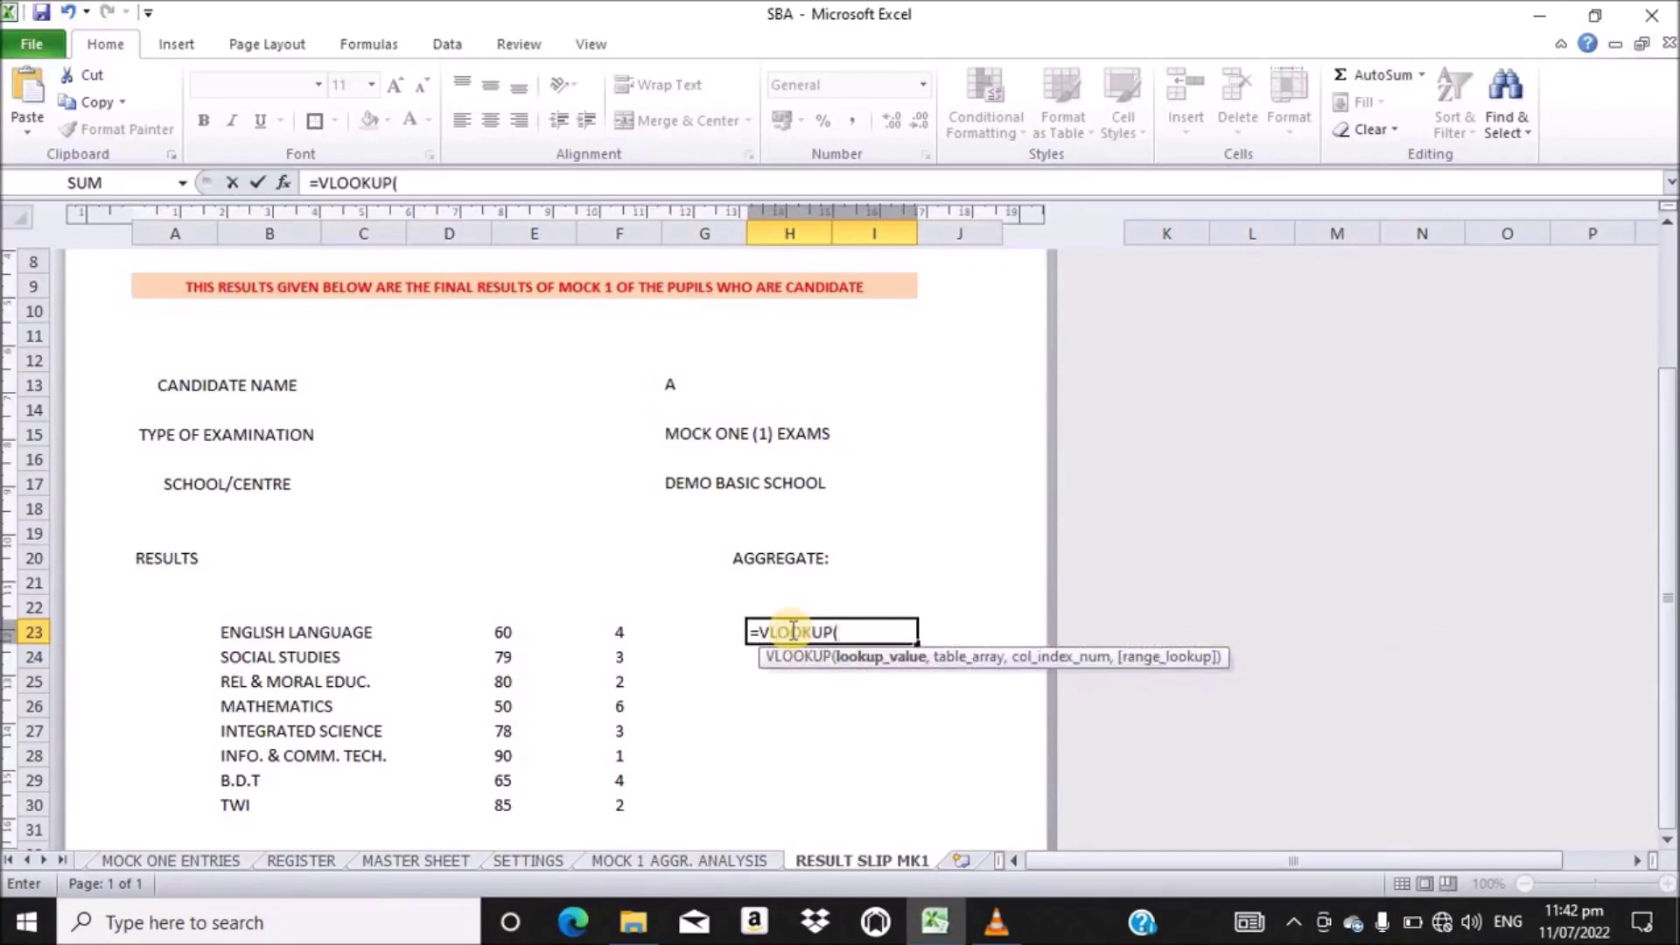
pyautogui.click(499, 631)
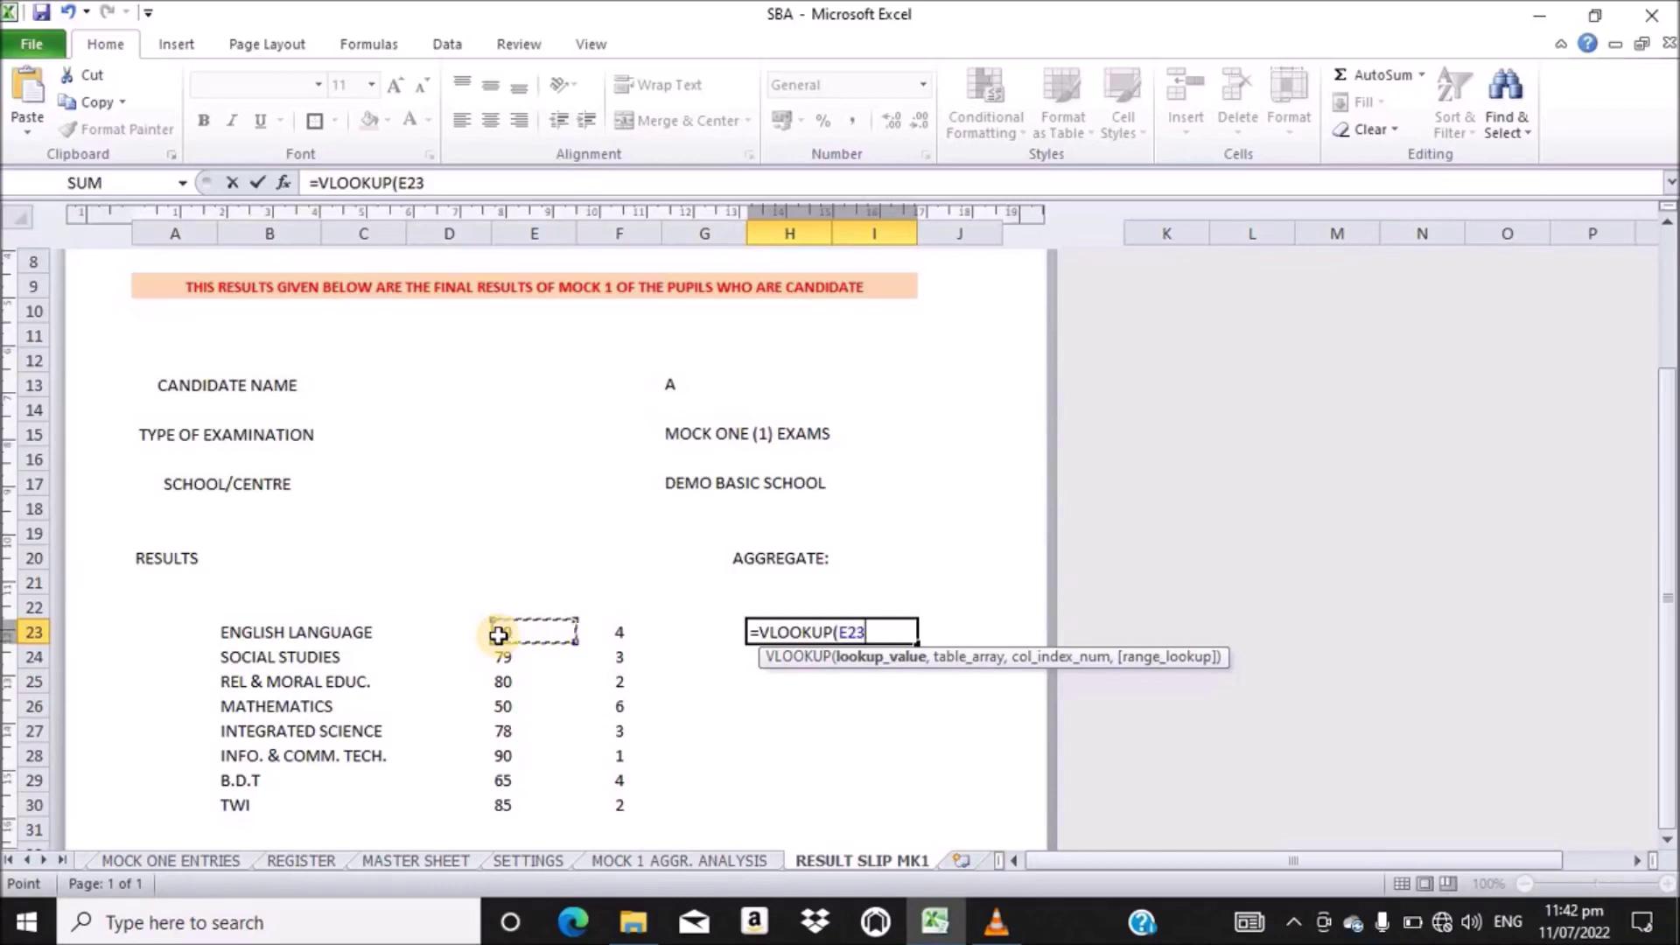
pyautogui.write(',')
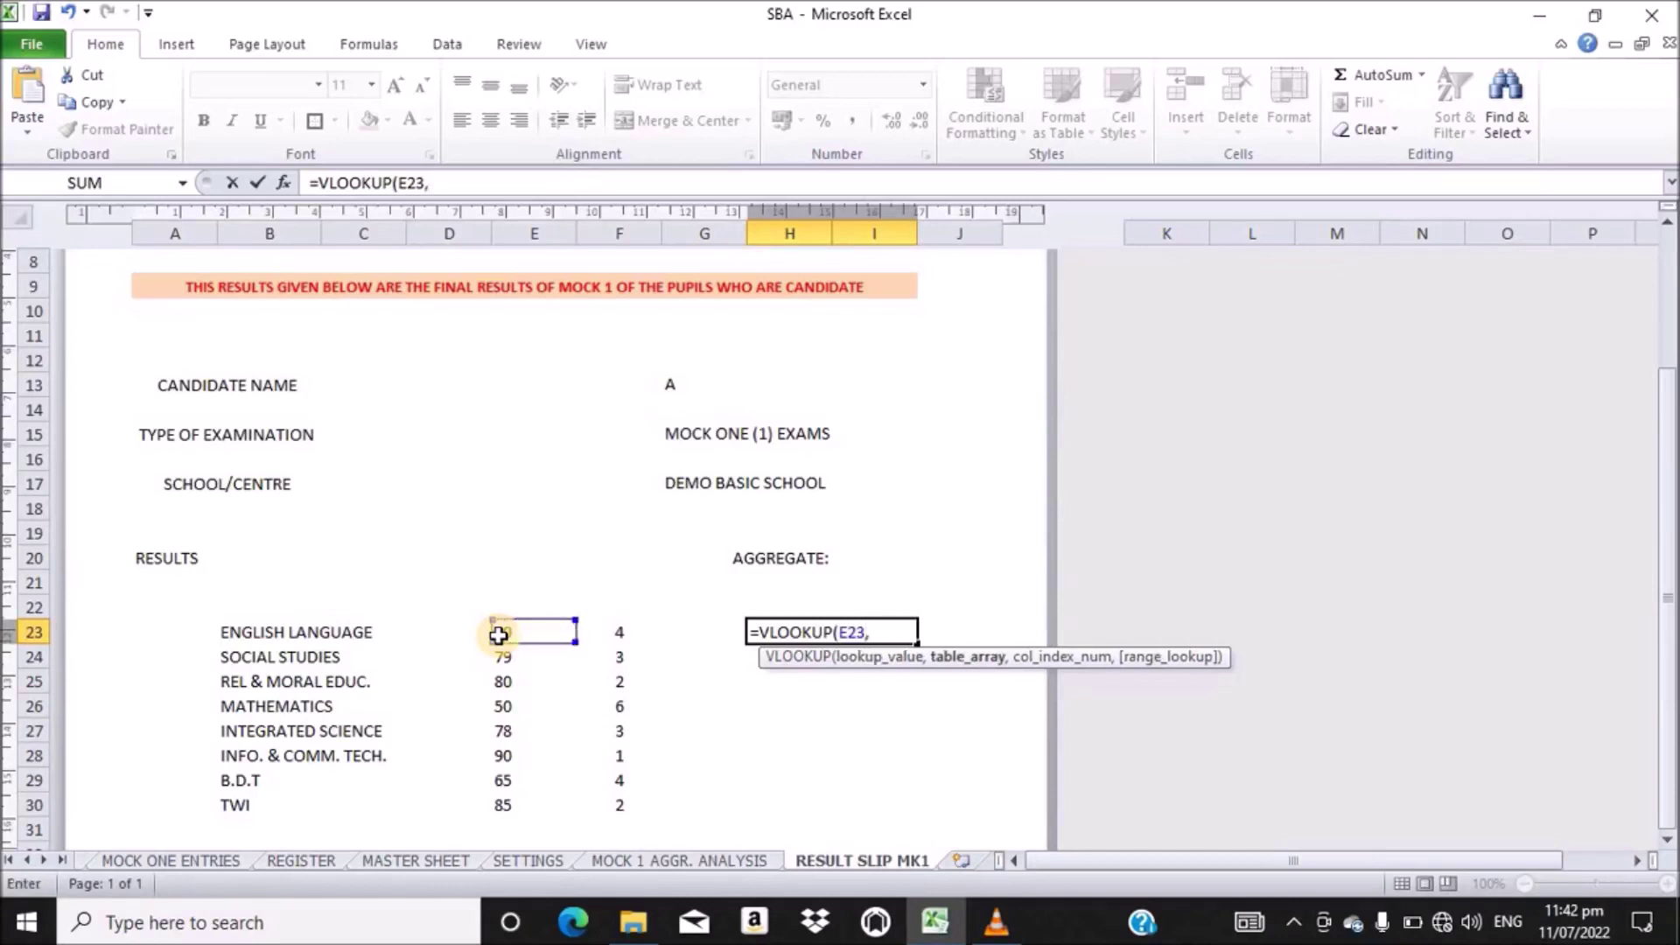
pyautogui.click(512, 855)
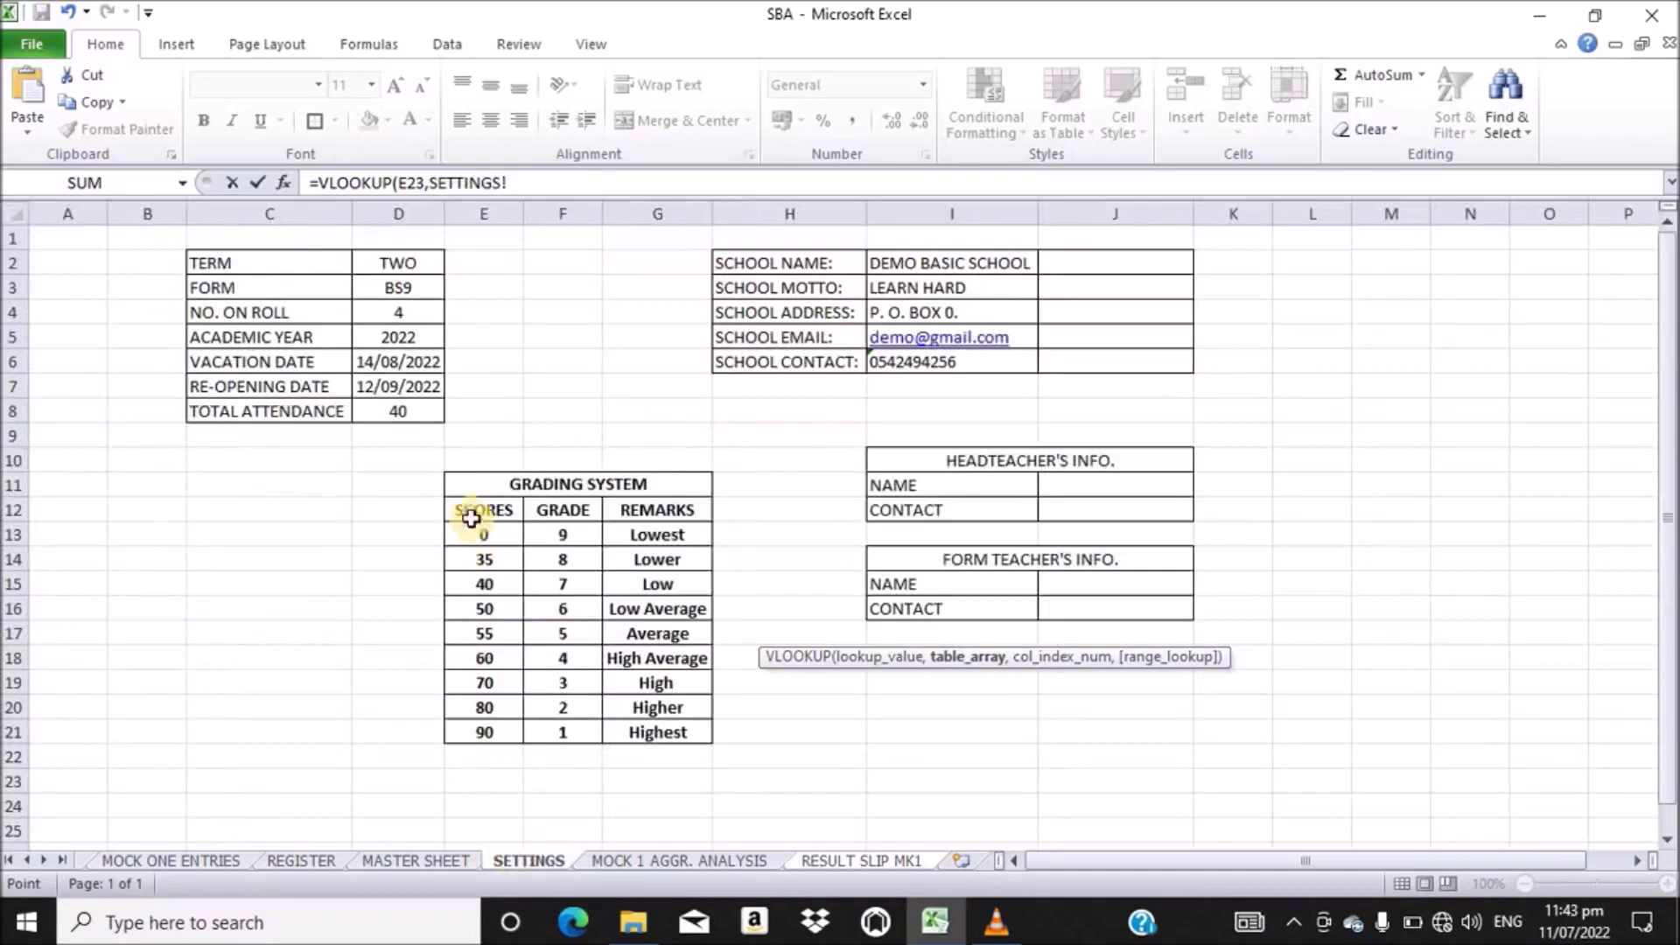
pyautogui.moveTo(462, 509); pyautogui.dragTo(648, 719)
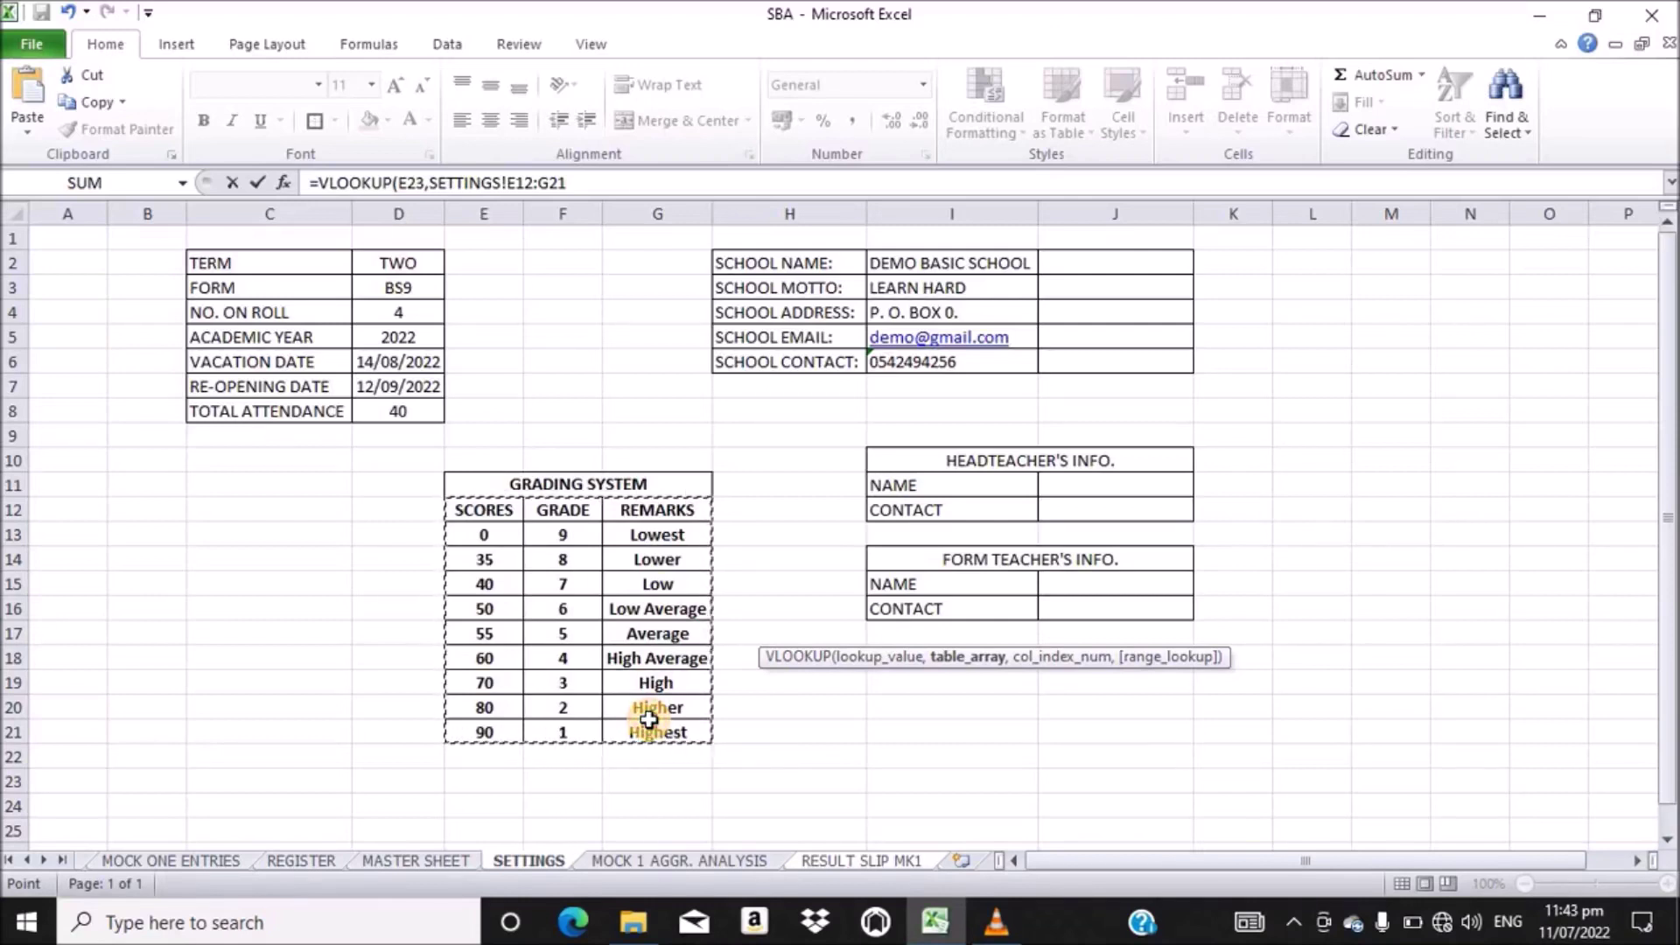
# - Complete the H23 VLOOKUP with the absolute table array SETTINGS!$E$12:$G$21 and column index 3, and check its remark against the grading table
pyautogui.moveTo(588, 187); pyautogui.dragTo(509, 184)
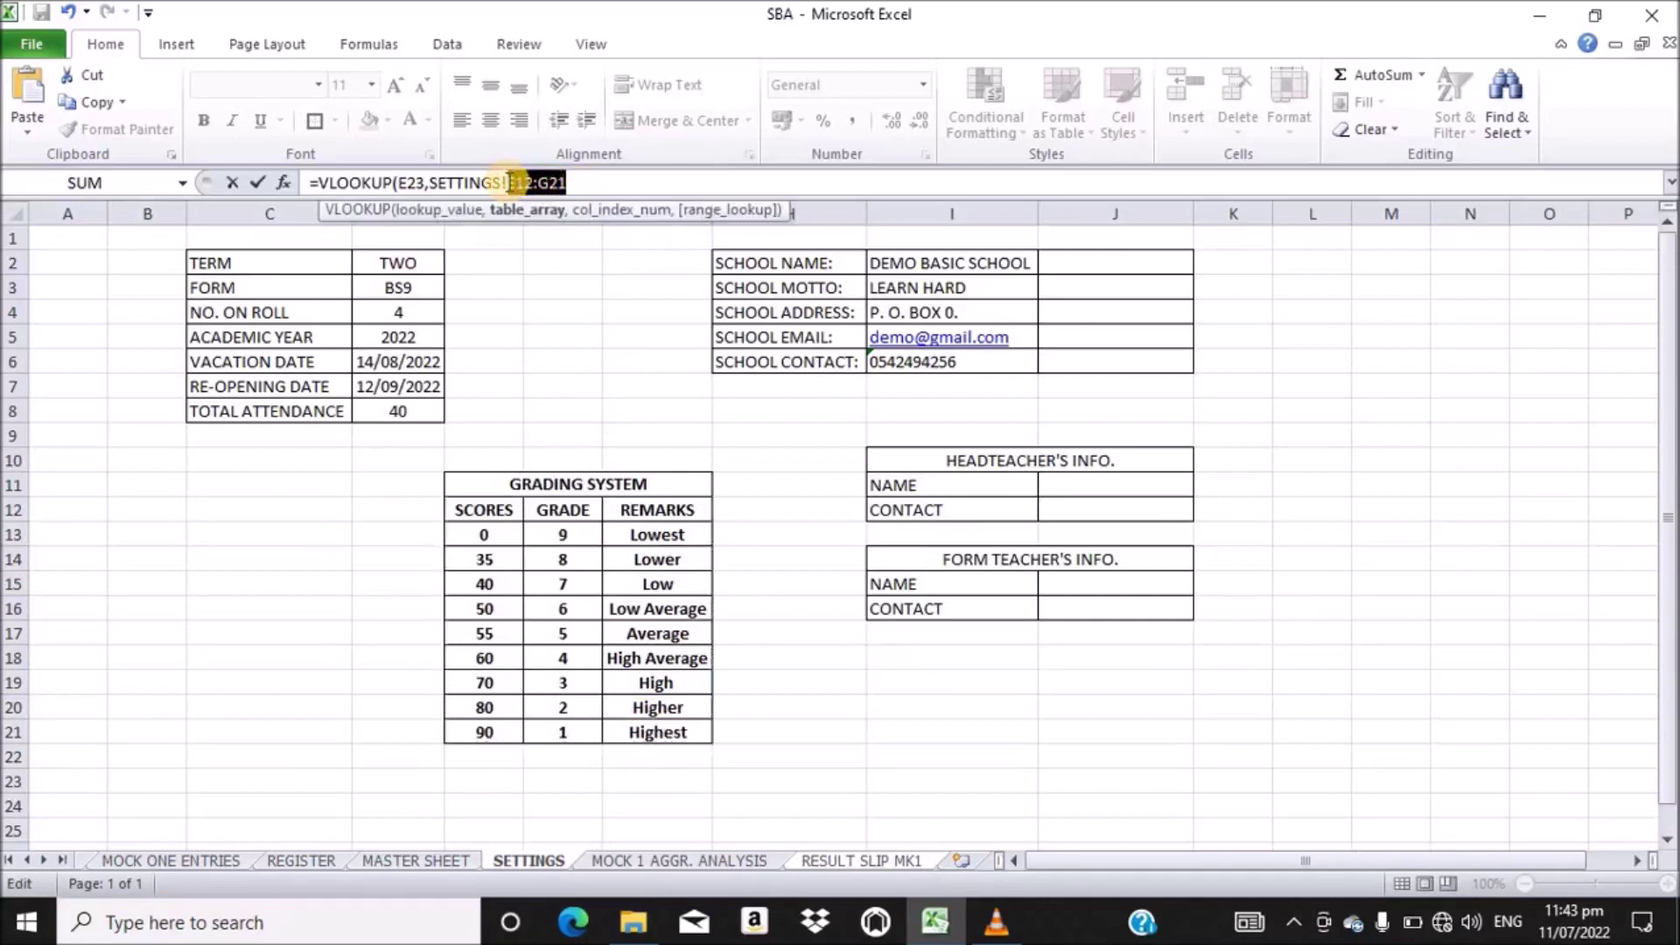
pyautogui.press('F4')
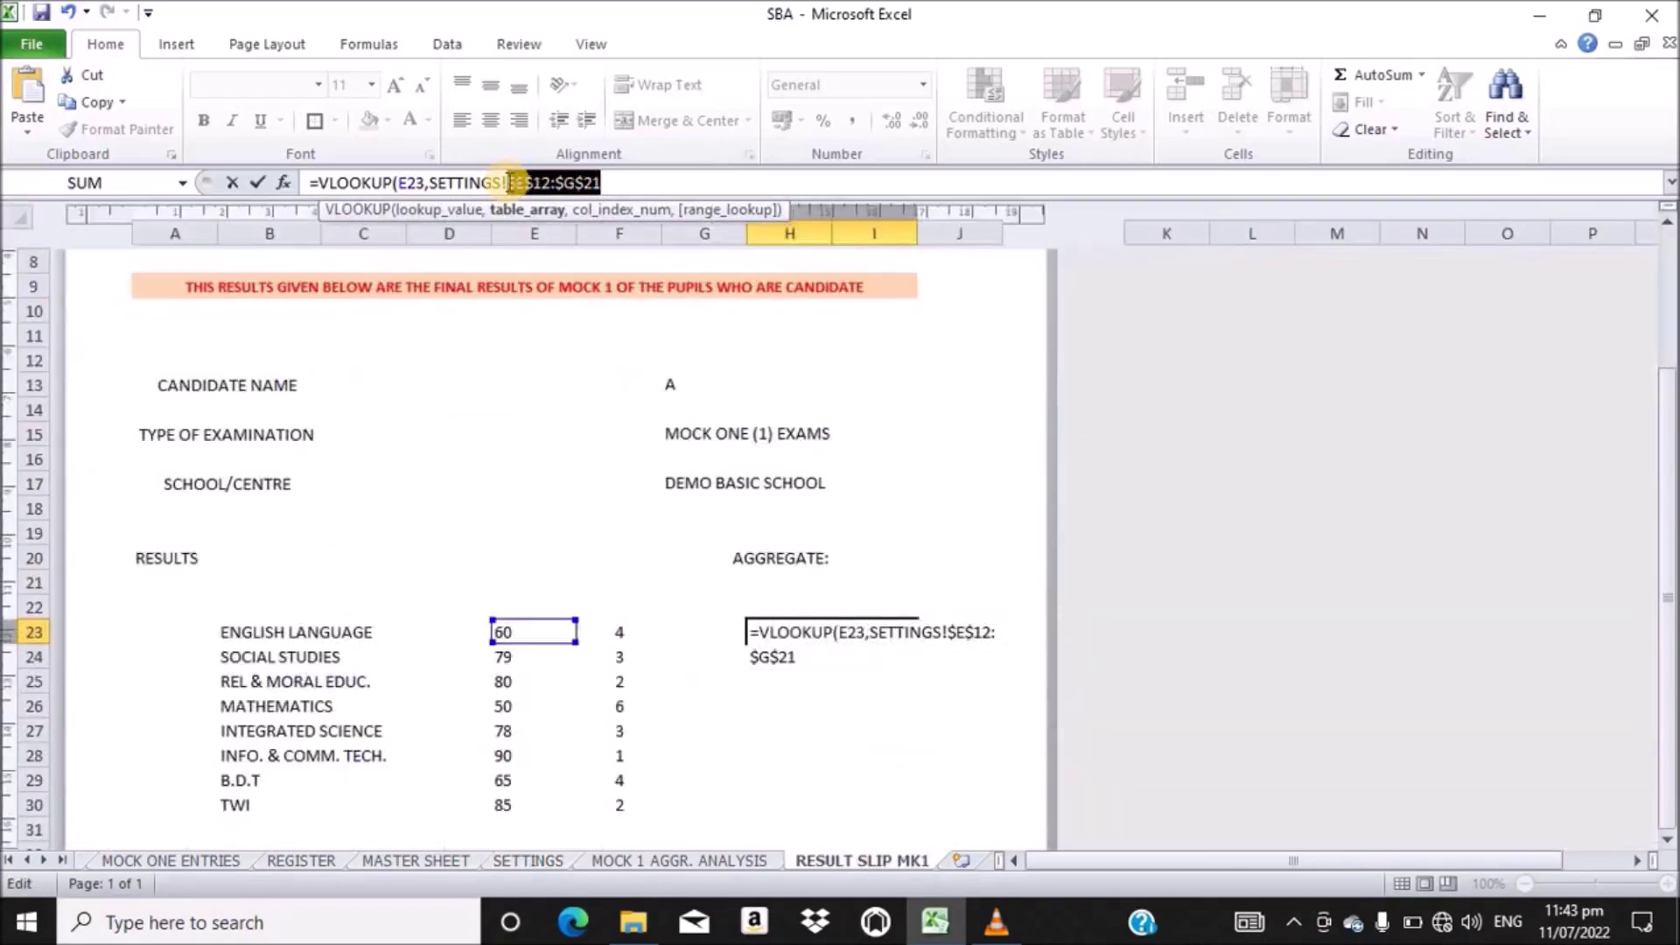
pyautogui.click(604, 185)
pyautogui.write(',')
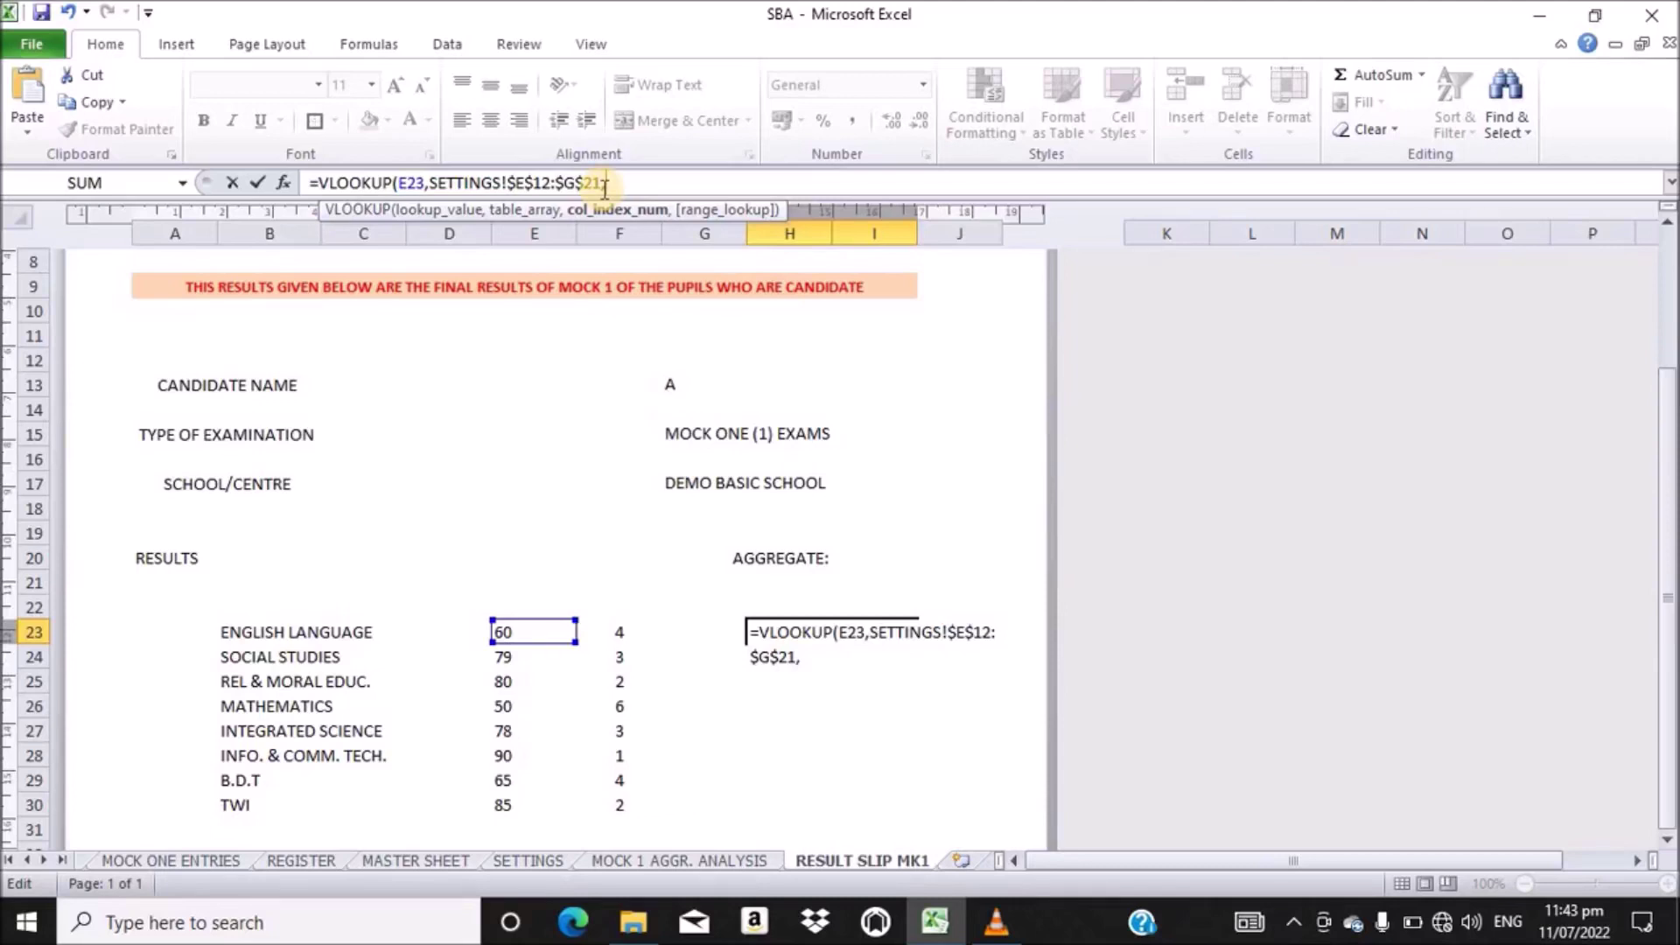
pyautogui.write('3')
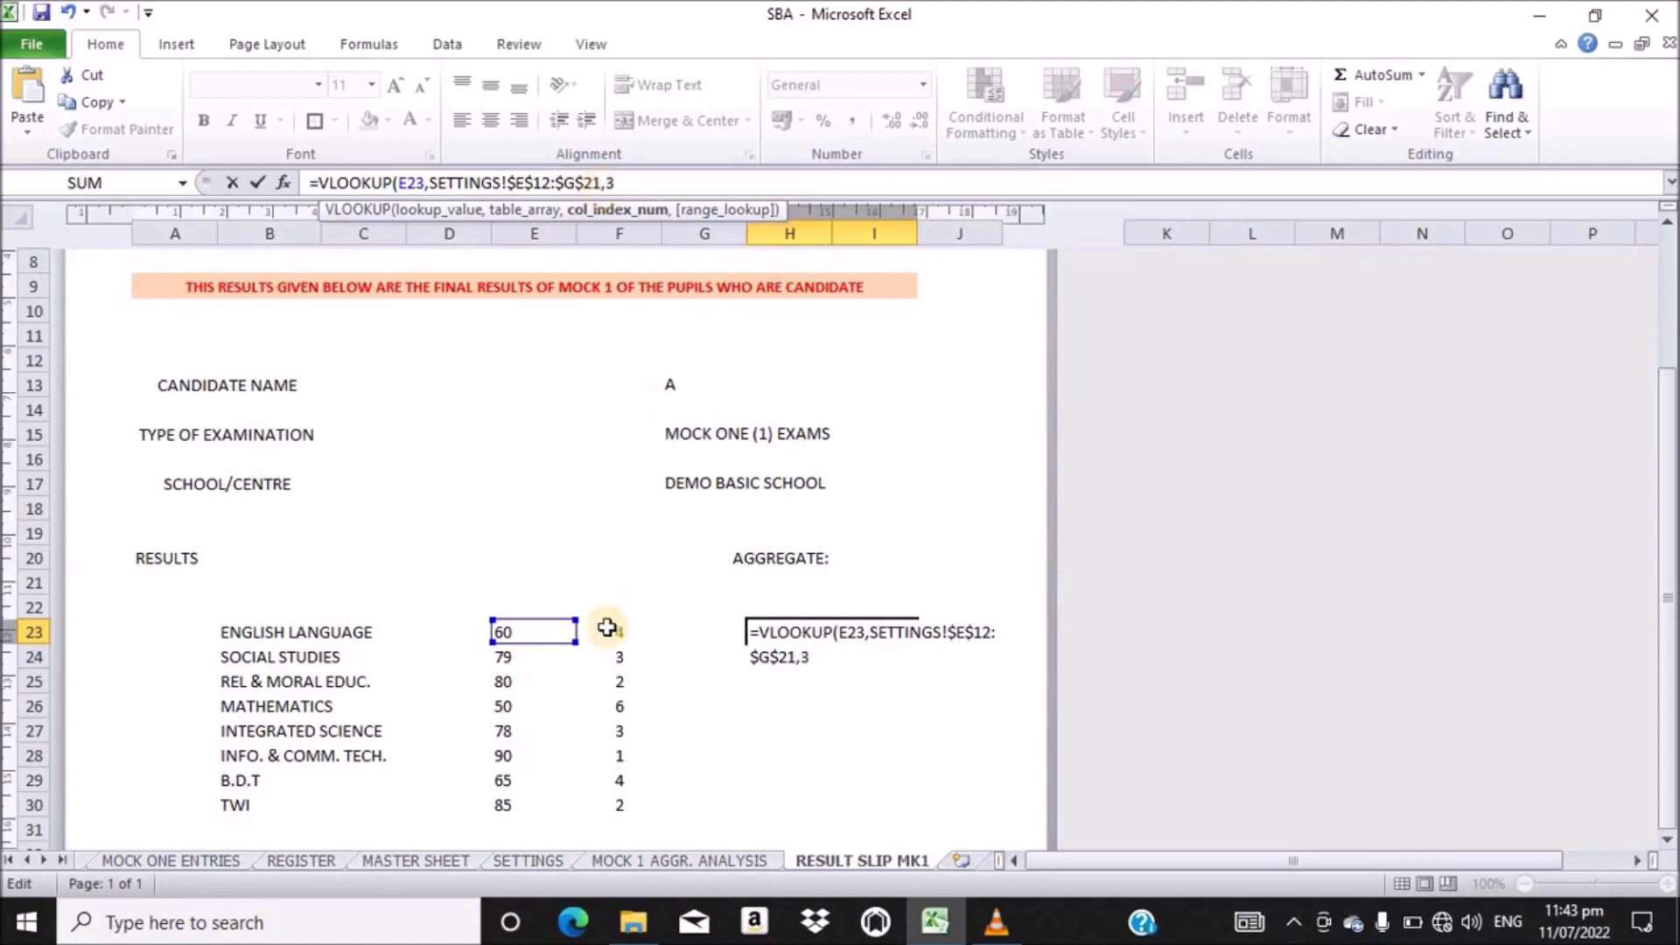
pyautogui.click(542, 858)
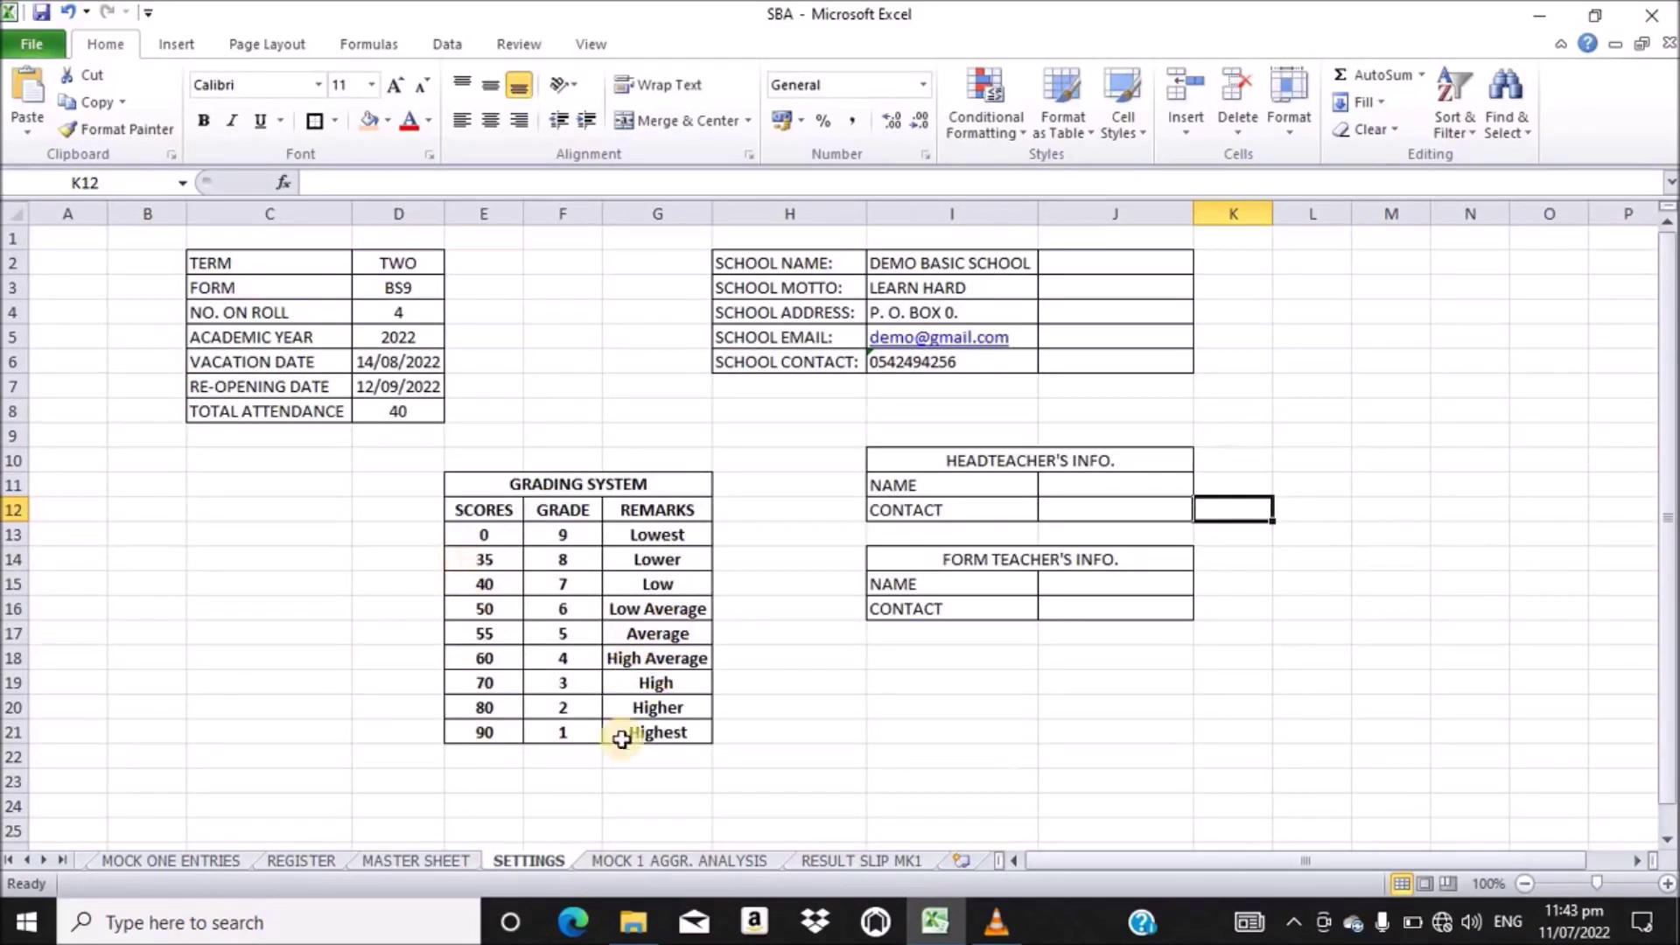
pyautogui.click(838, 857)
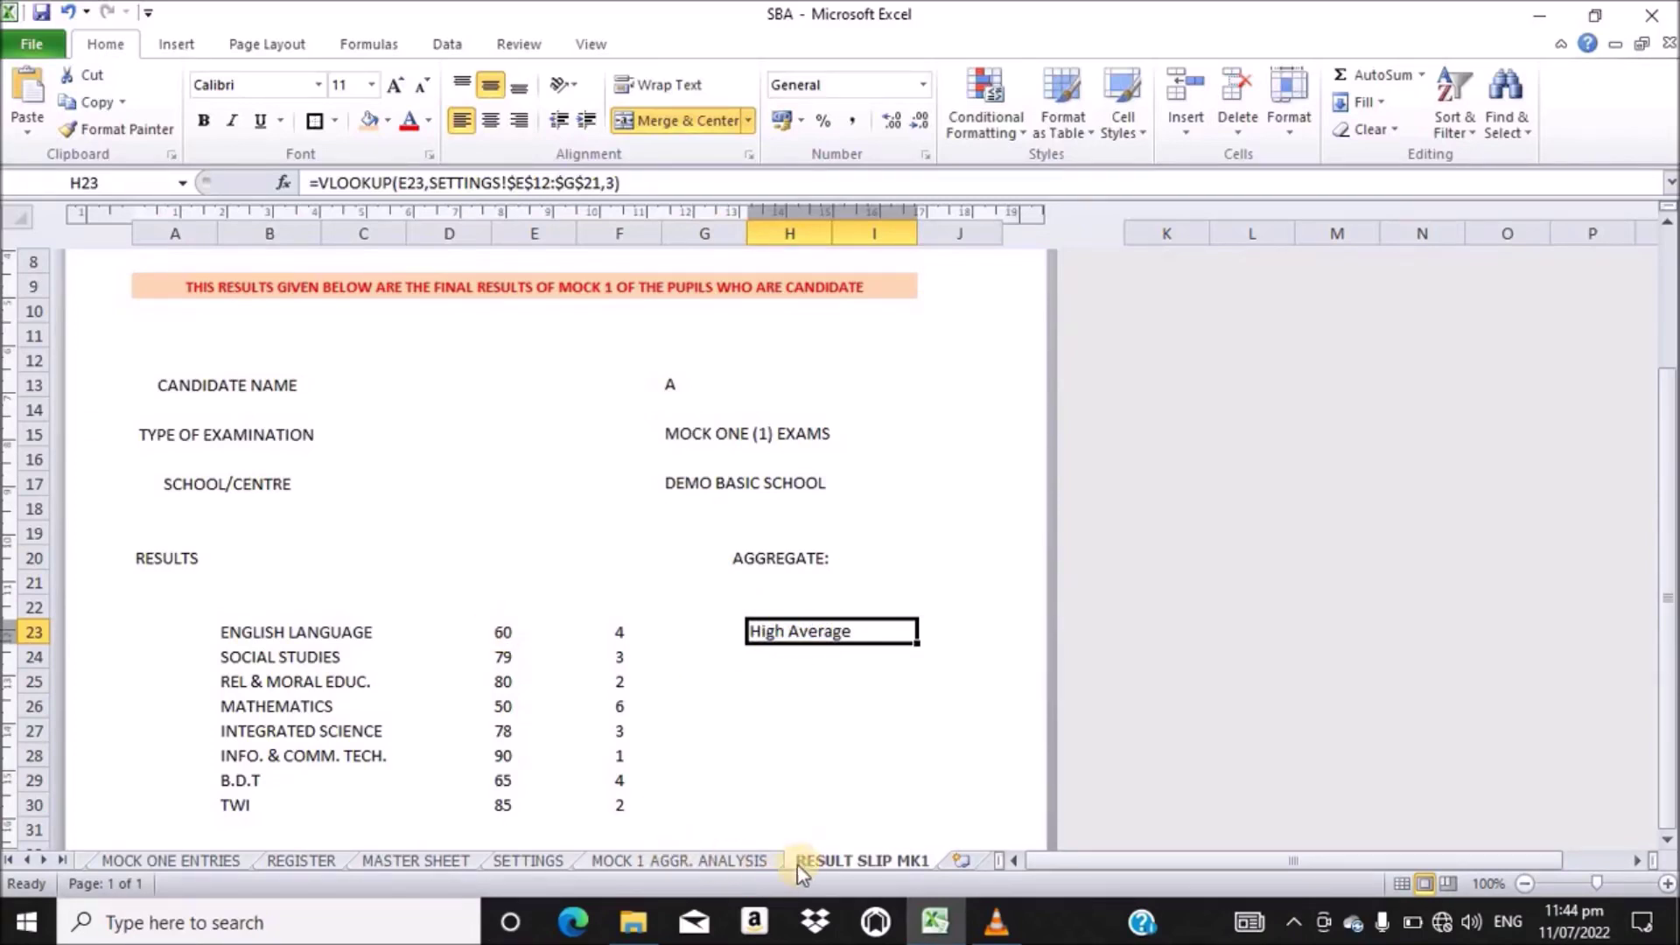
pyautogui.click(539, 858)
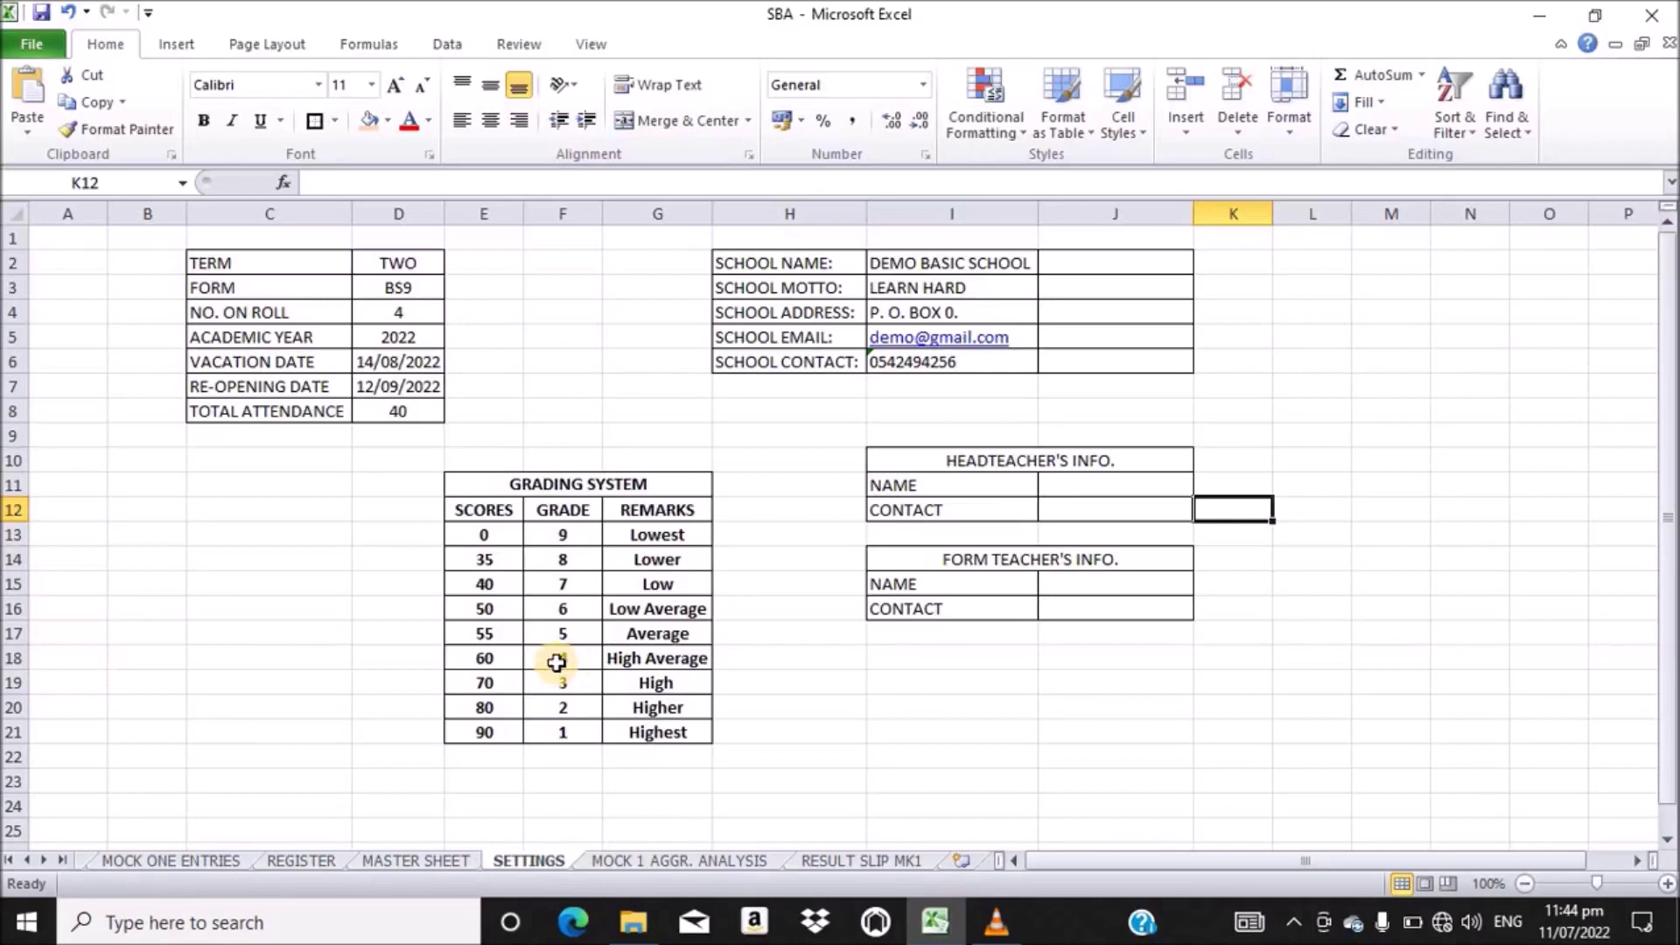
pyautogui.click(857, 859)
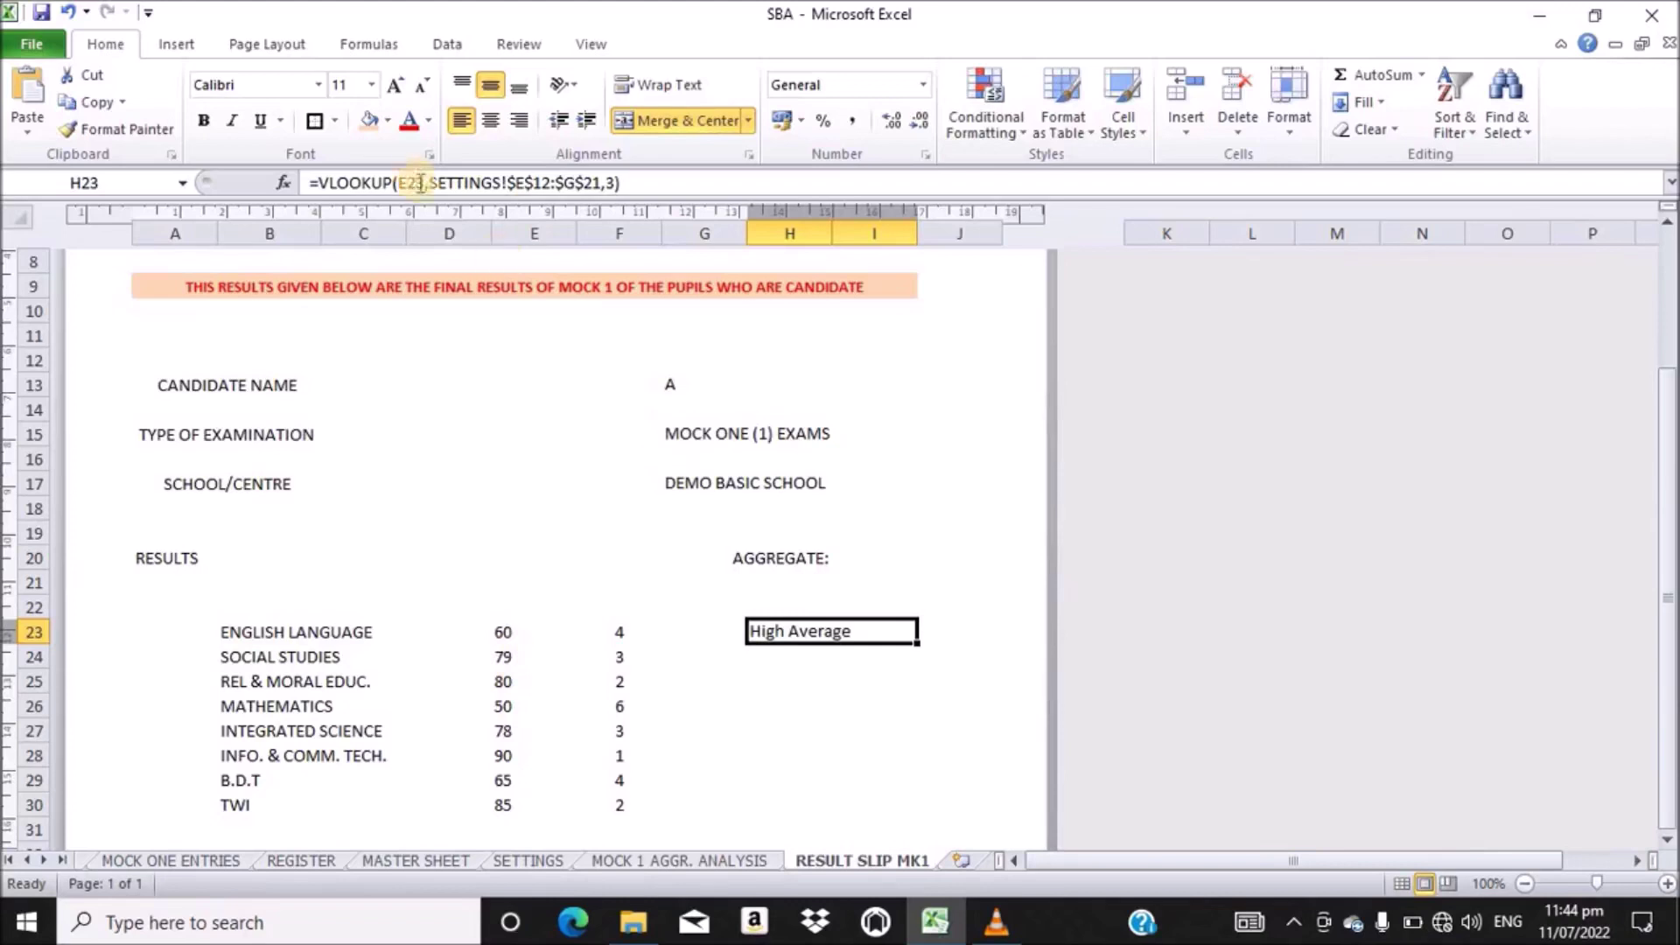
# - Make the lookup value in H23's VLOOKUP absolute as $E$23 and copy the whole formula text
pyautogui.moveTo(425, 183); pyautogui.dragTo(409, 183)
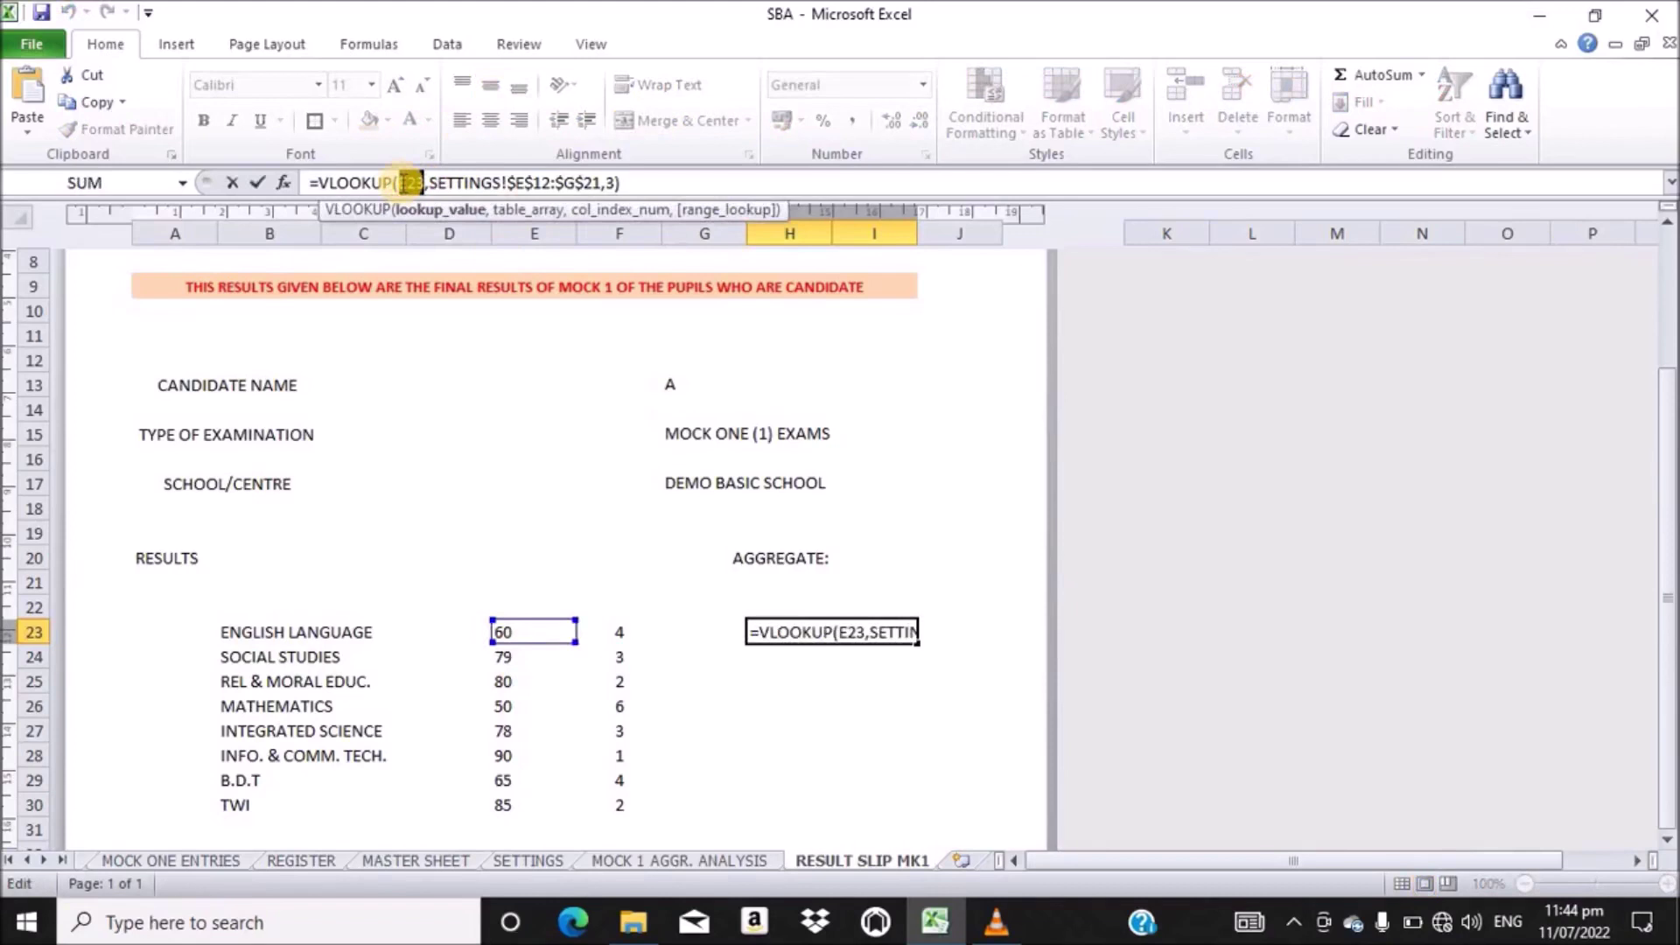
pyautogui.press('F4')
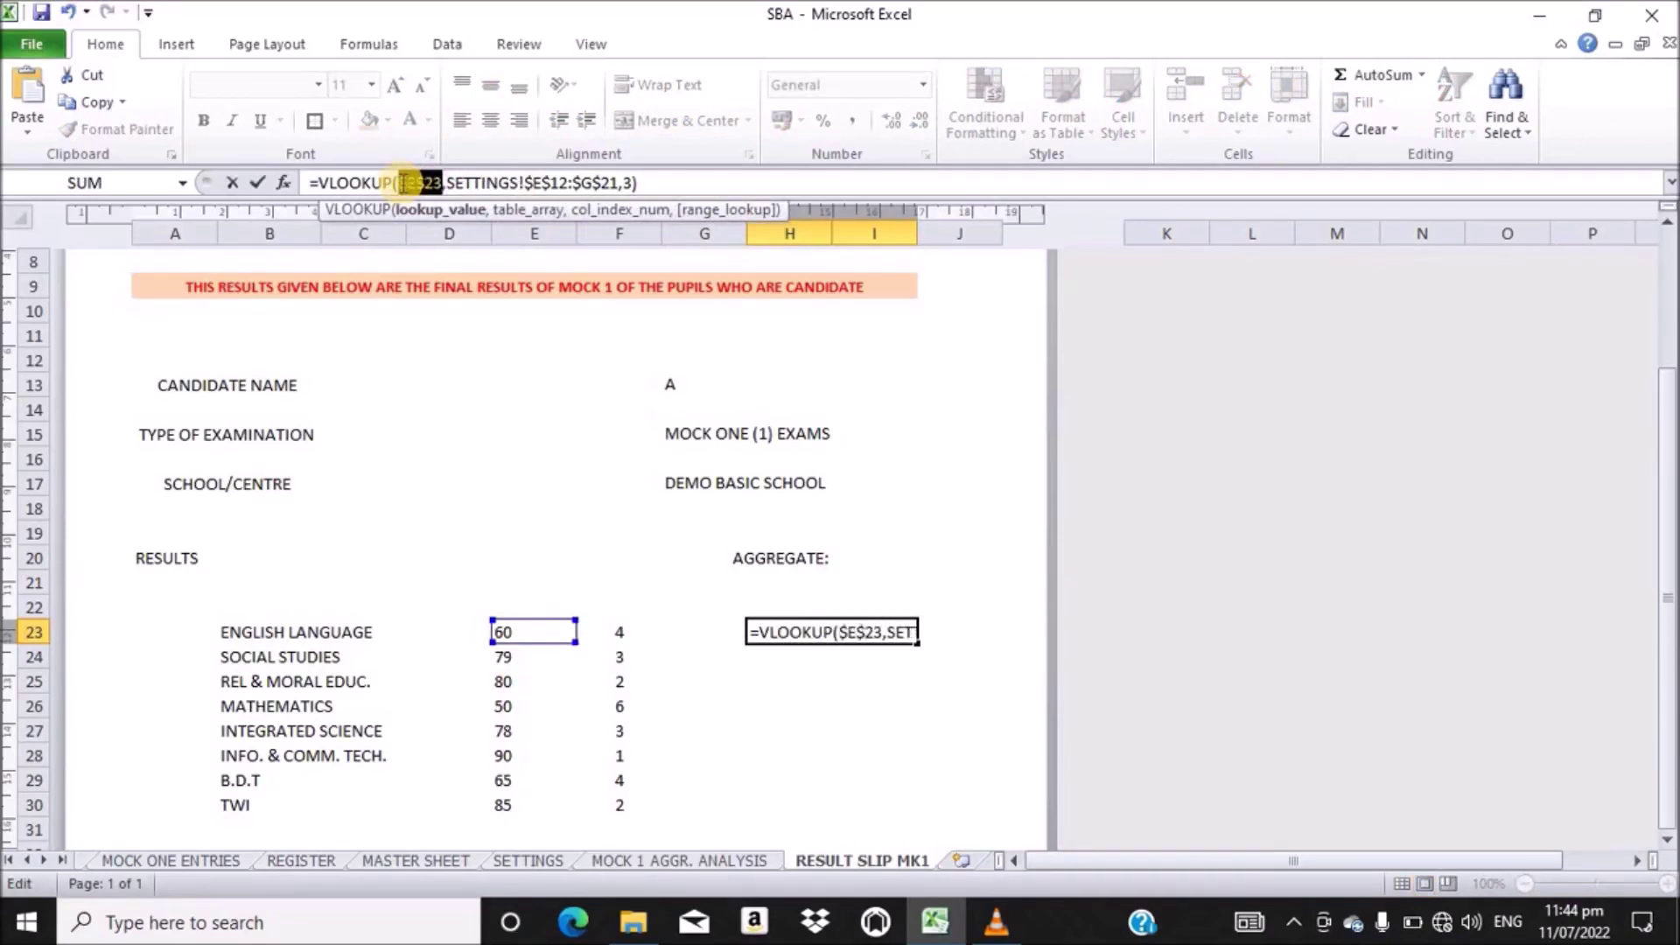
pyautogui.click(674, 180)
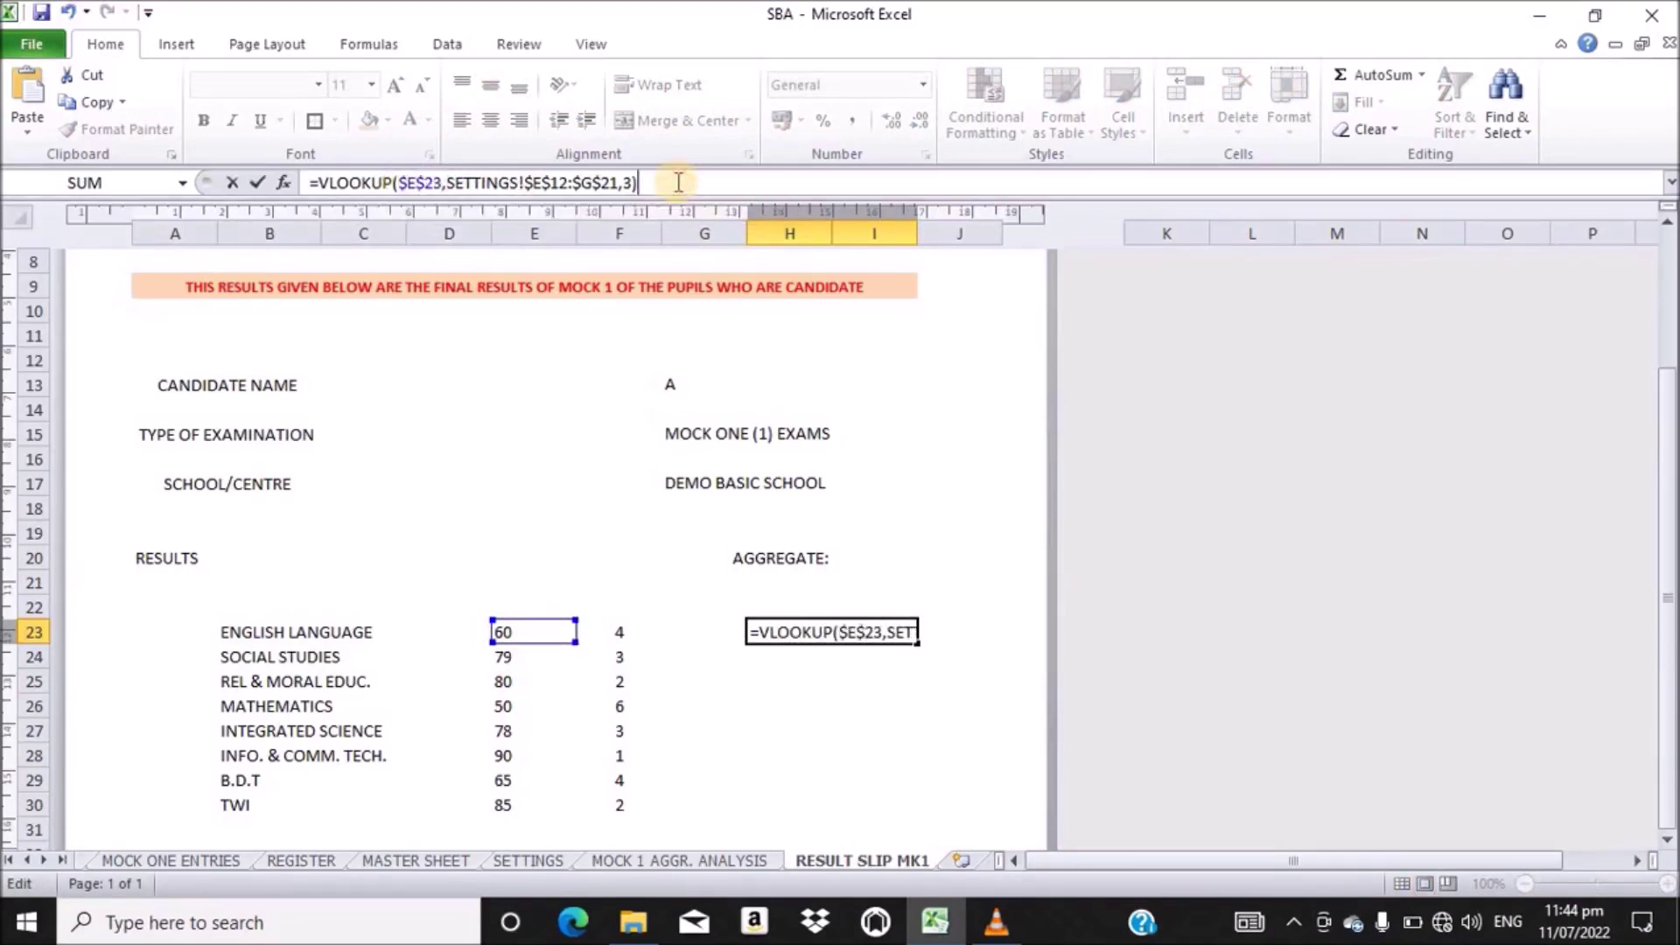
pyautogui.moveTo(666, 178); pyautogui.dragTo(347, 167)
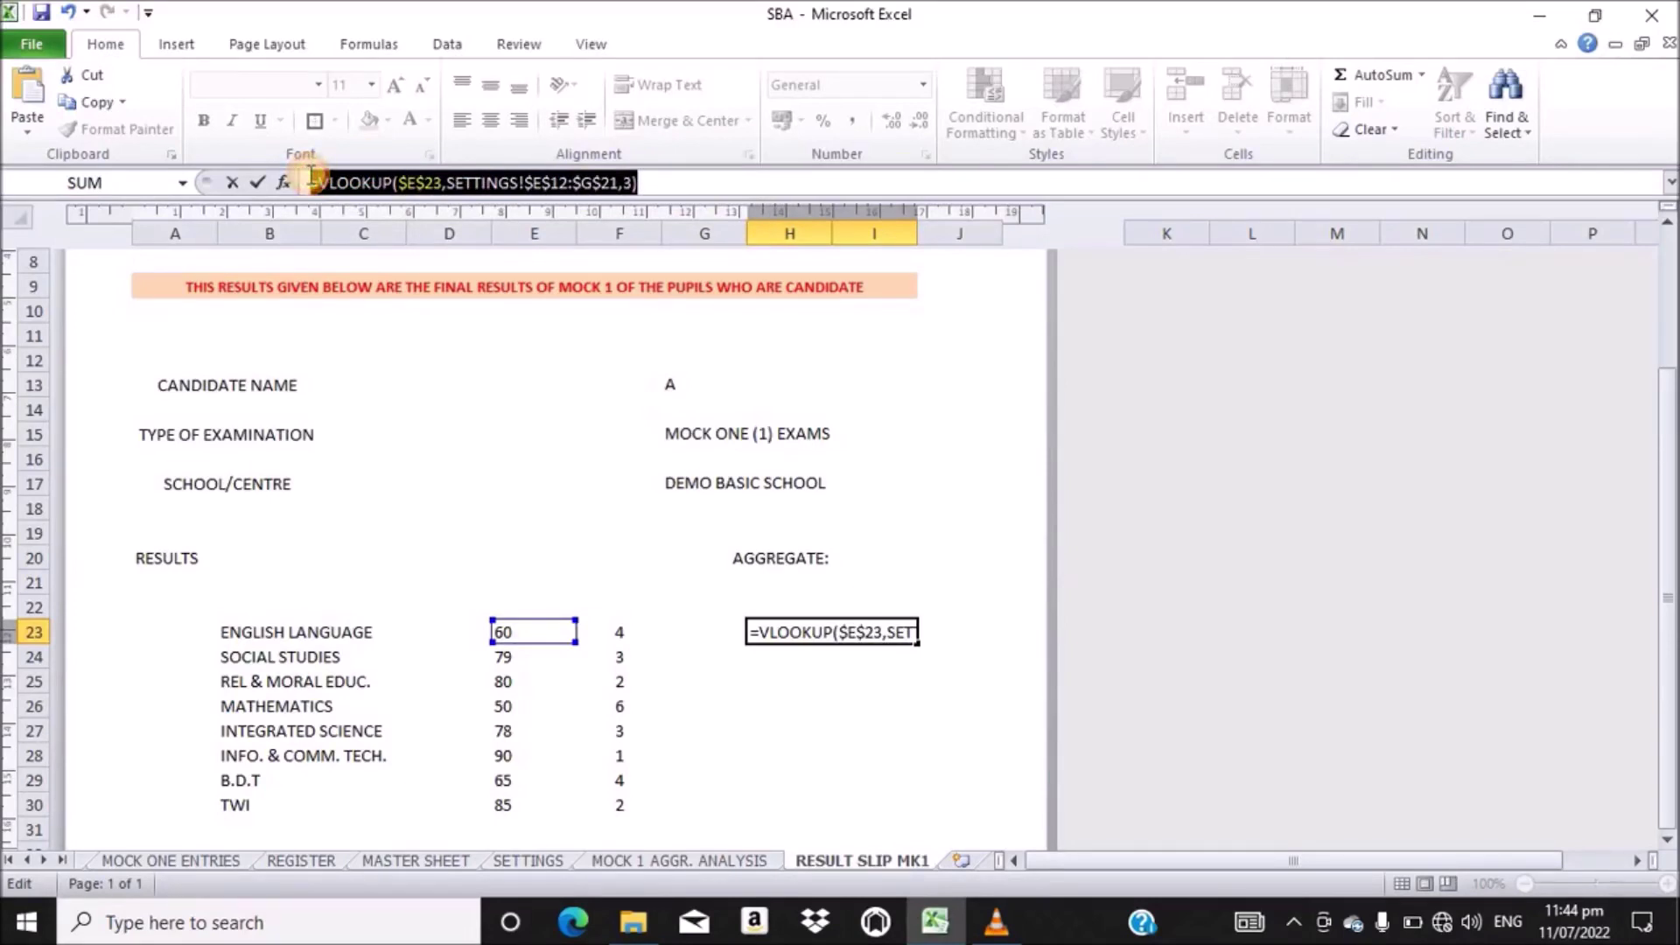
pyautogui.hotkey('ctrl', 'c')
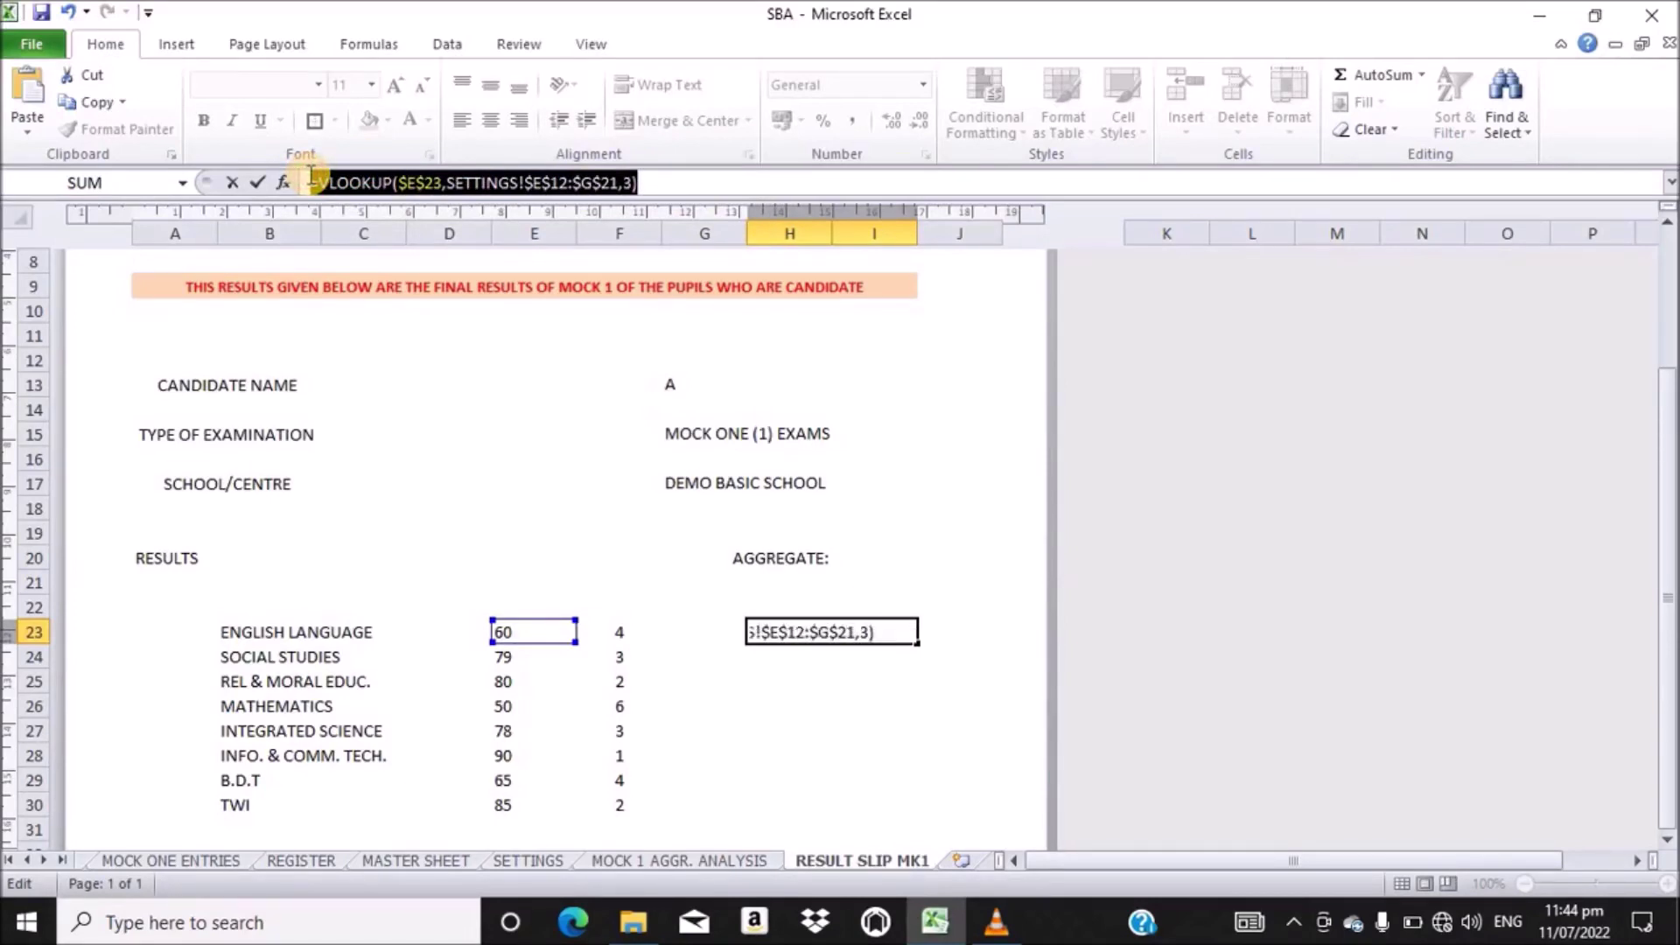
pyautogui.click(677, 182)
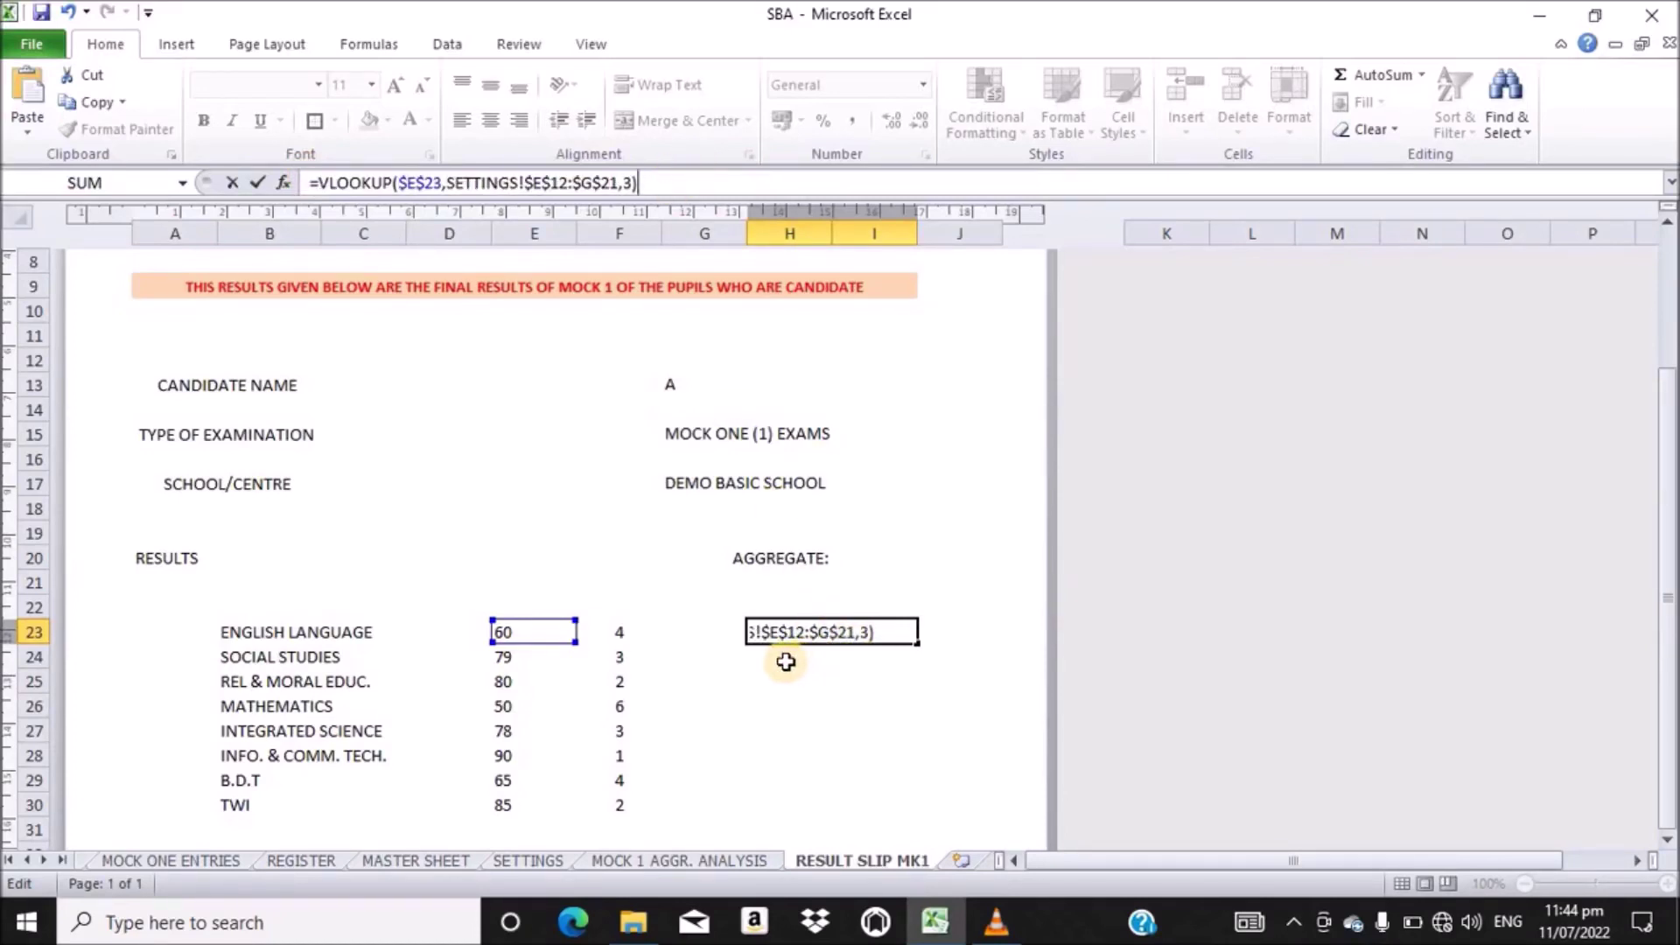
pyautogui.press('Return')
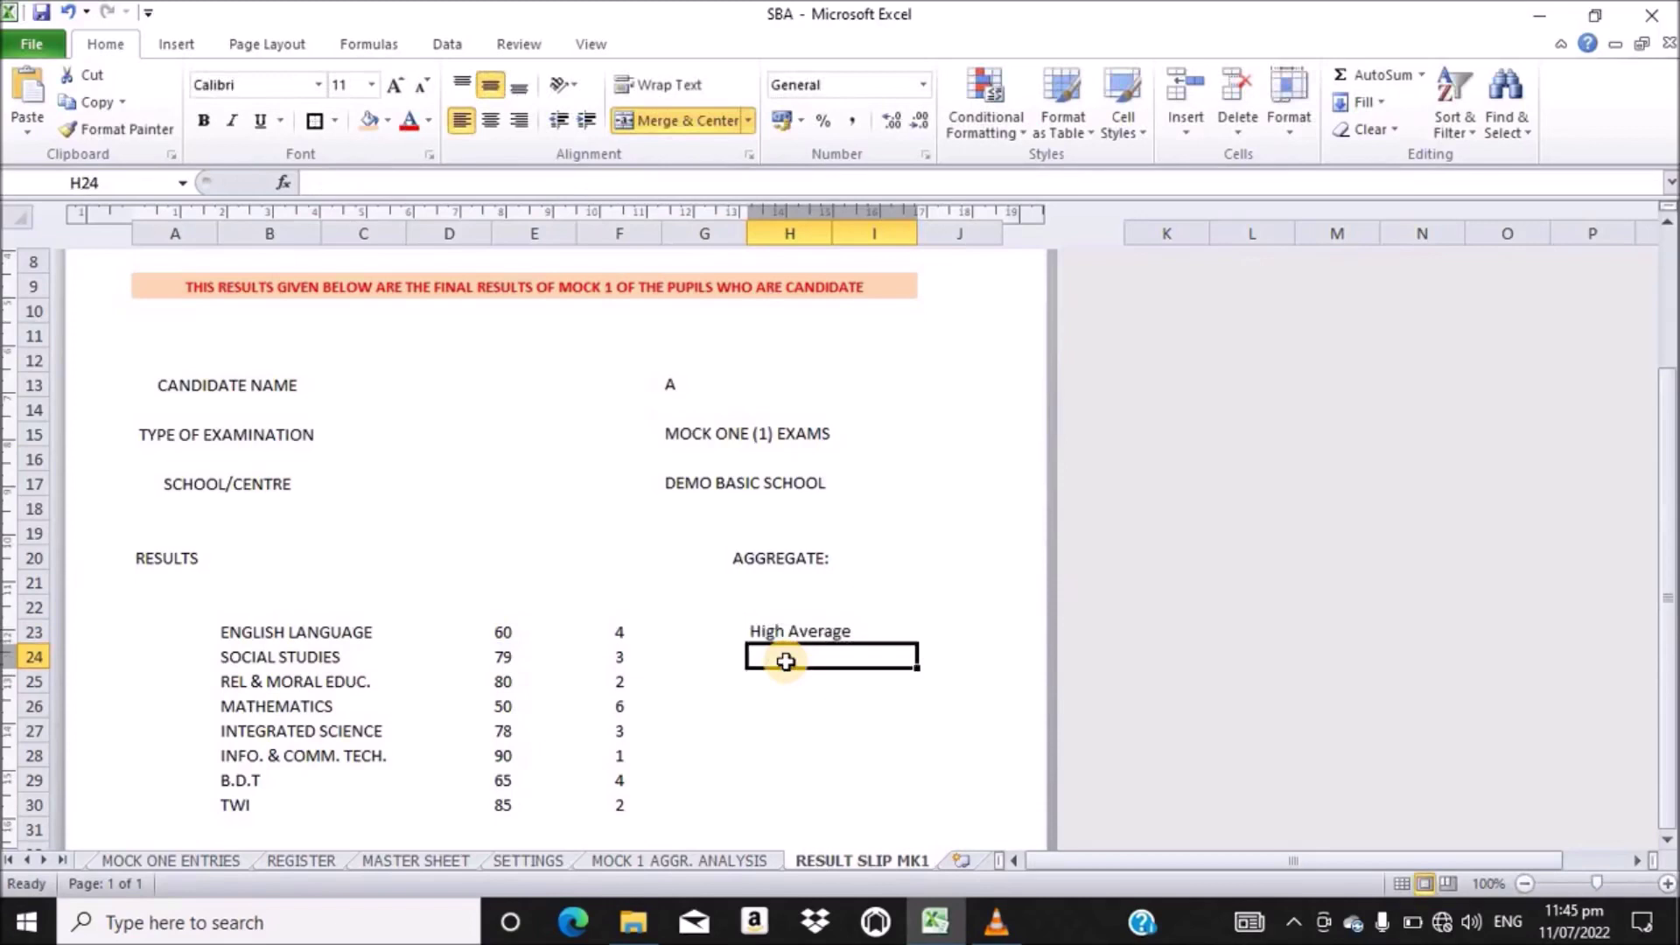
# - Paste the VLOOKUP formula into H24 for the SOCIAL STUDIES remark and change its lookup value to $E$24
pyautogui.click(382, 181)
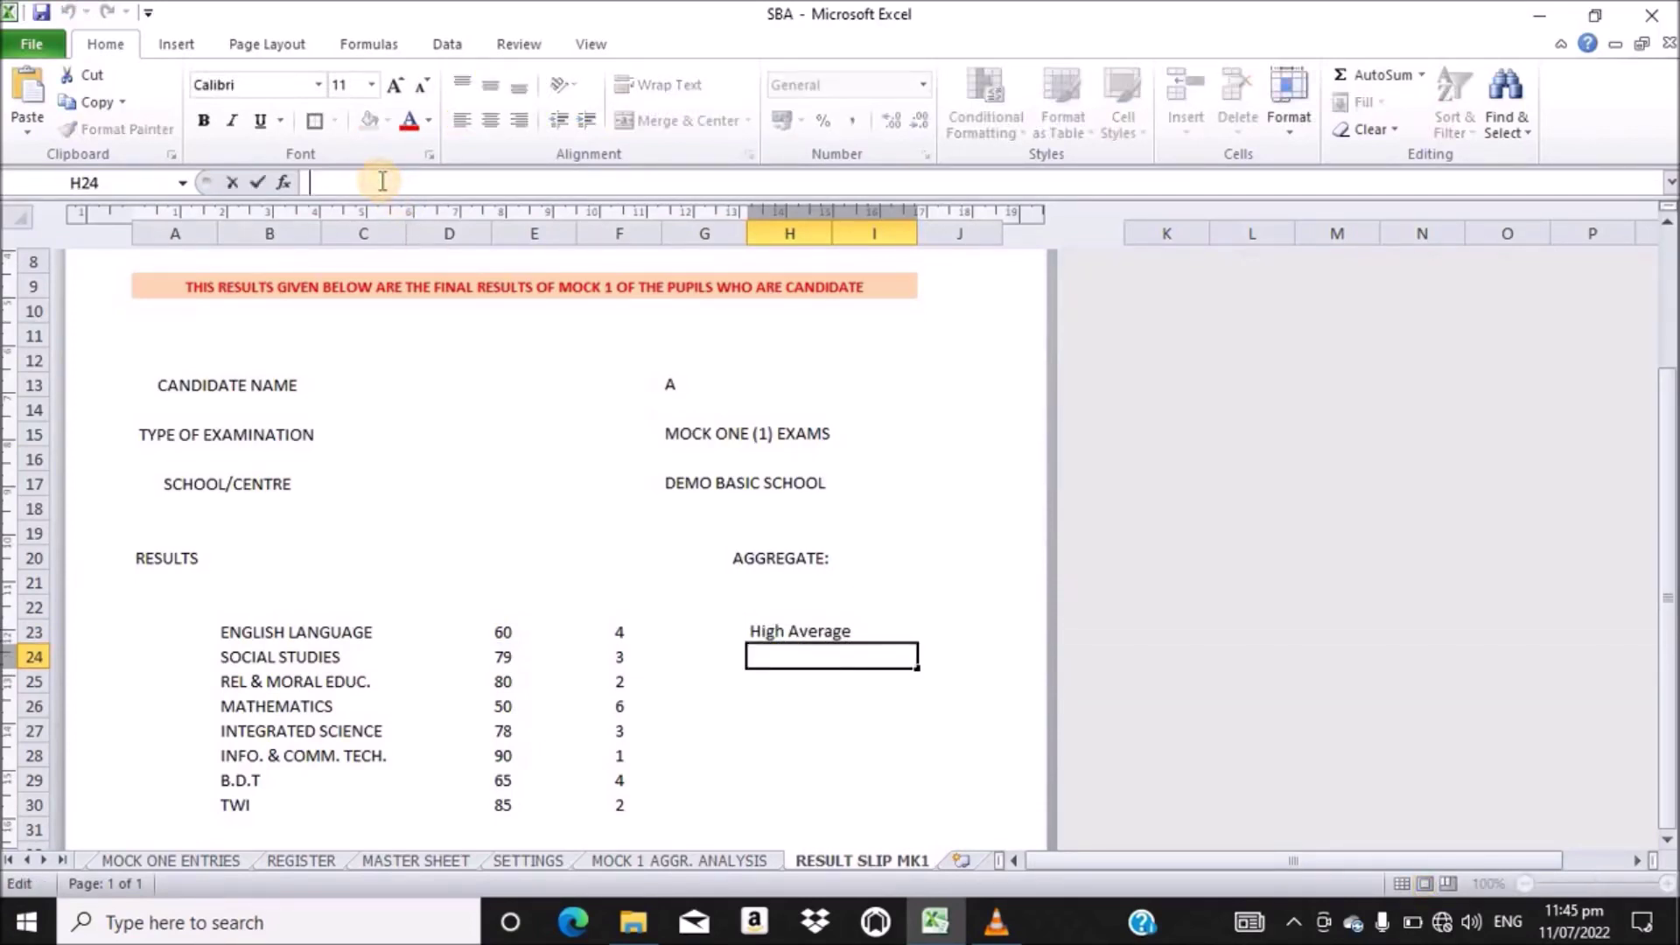
pyautogui.hotkey('ctrl', 'v')
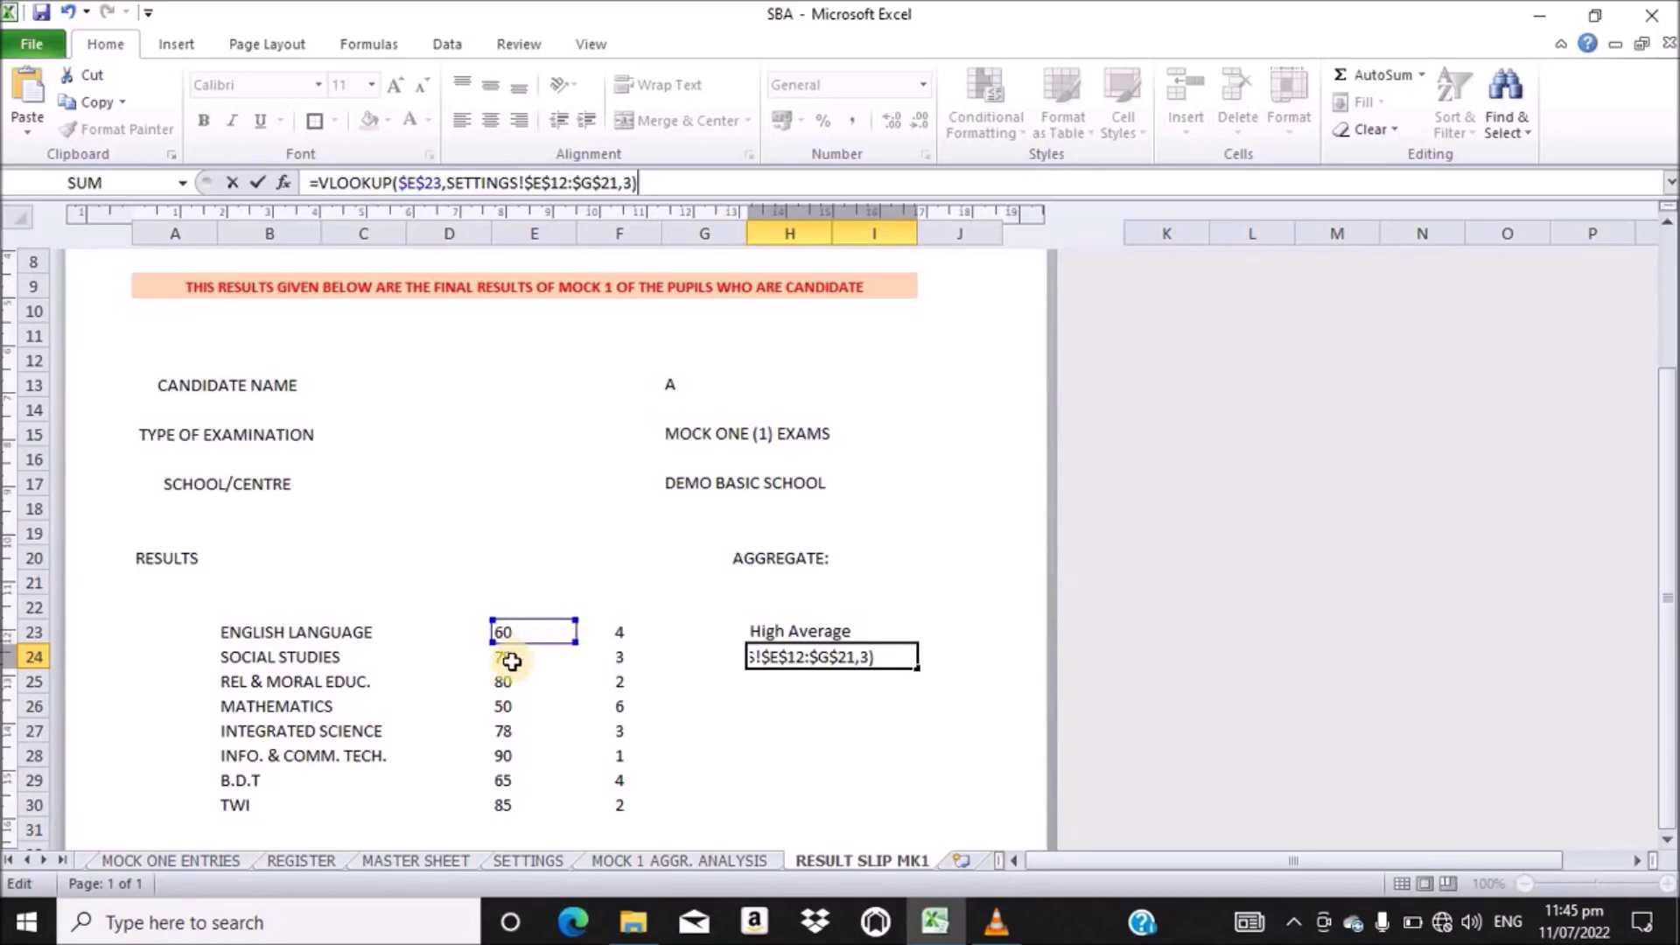
pyautogui.click(442, 183)
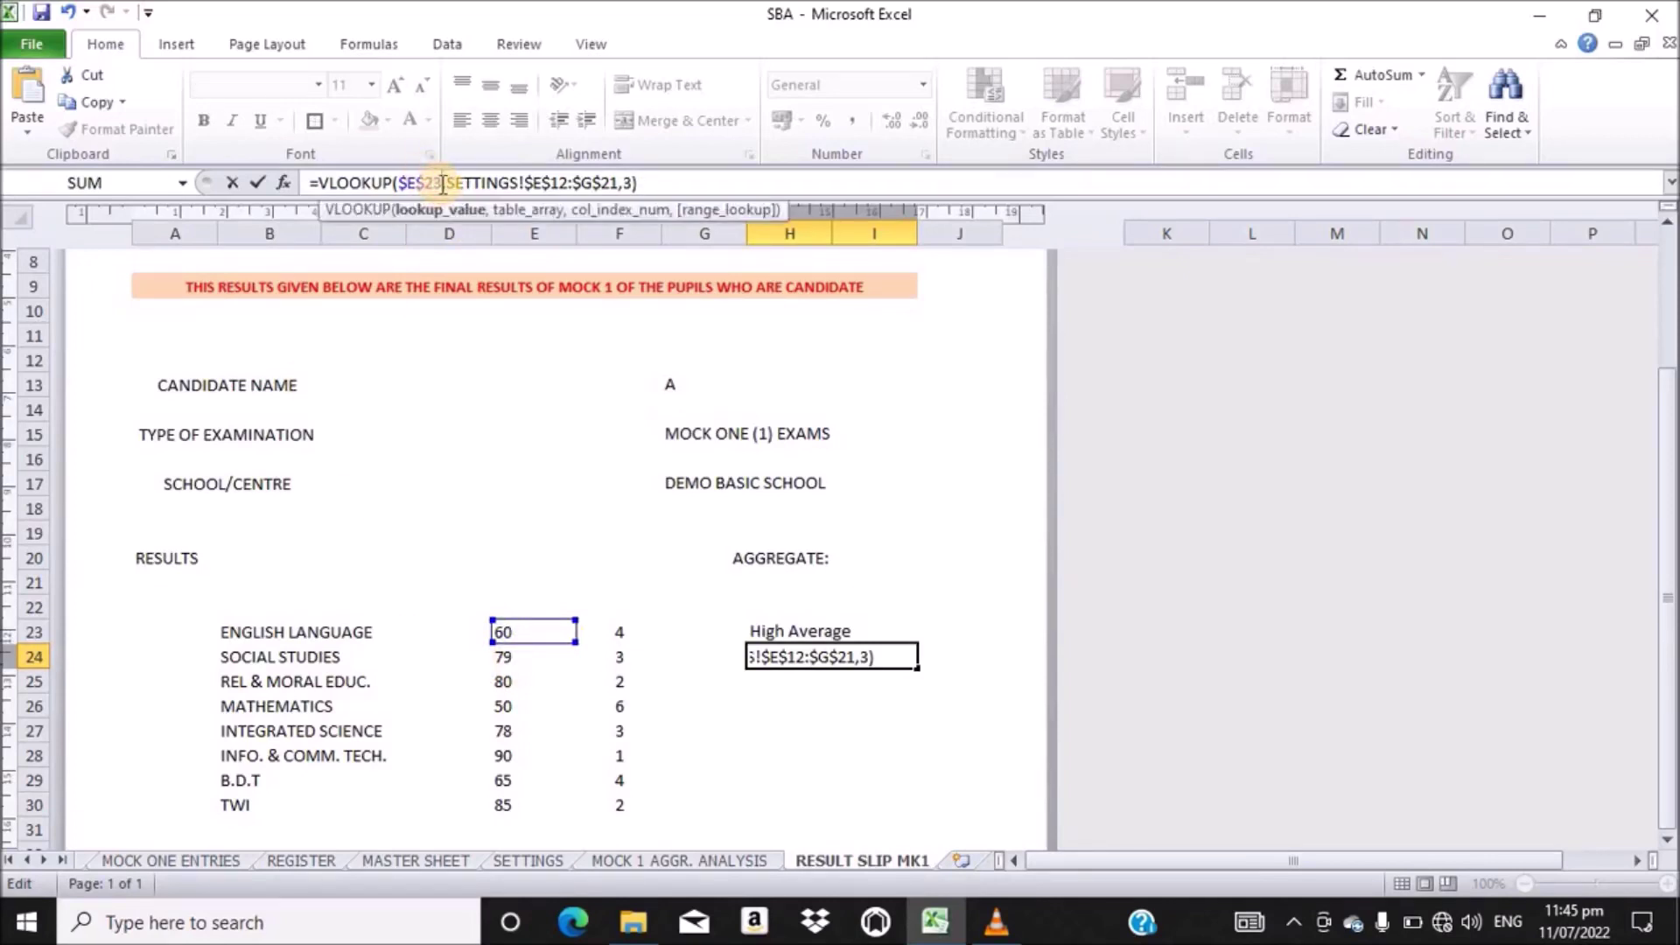
pyautogui.press('BackSpace')
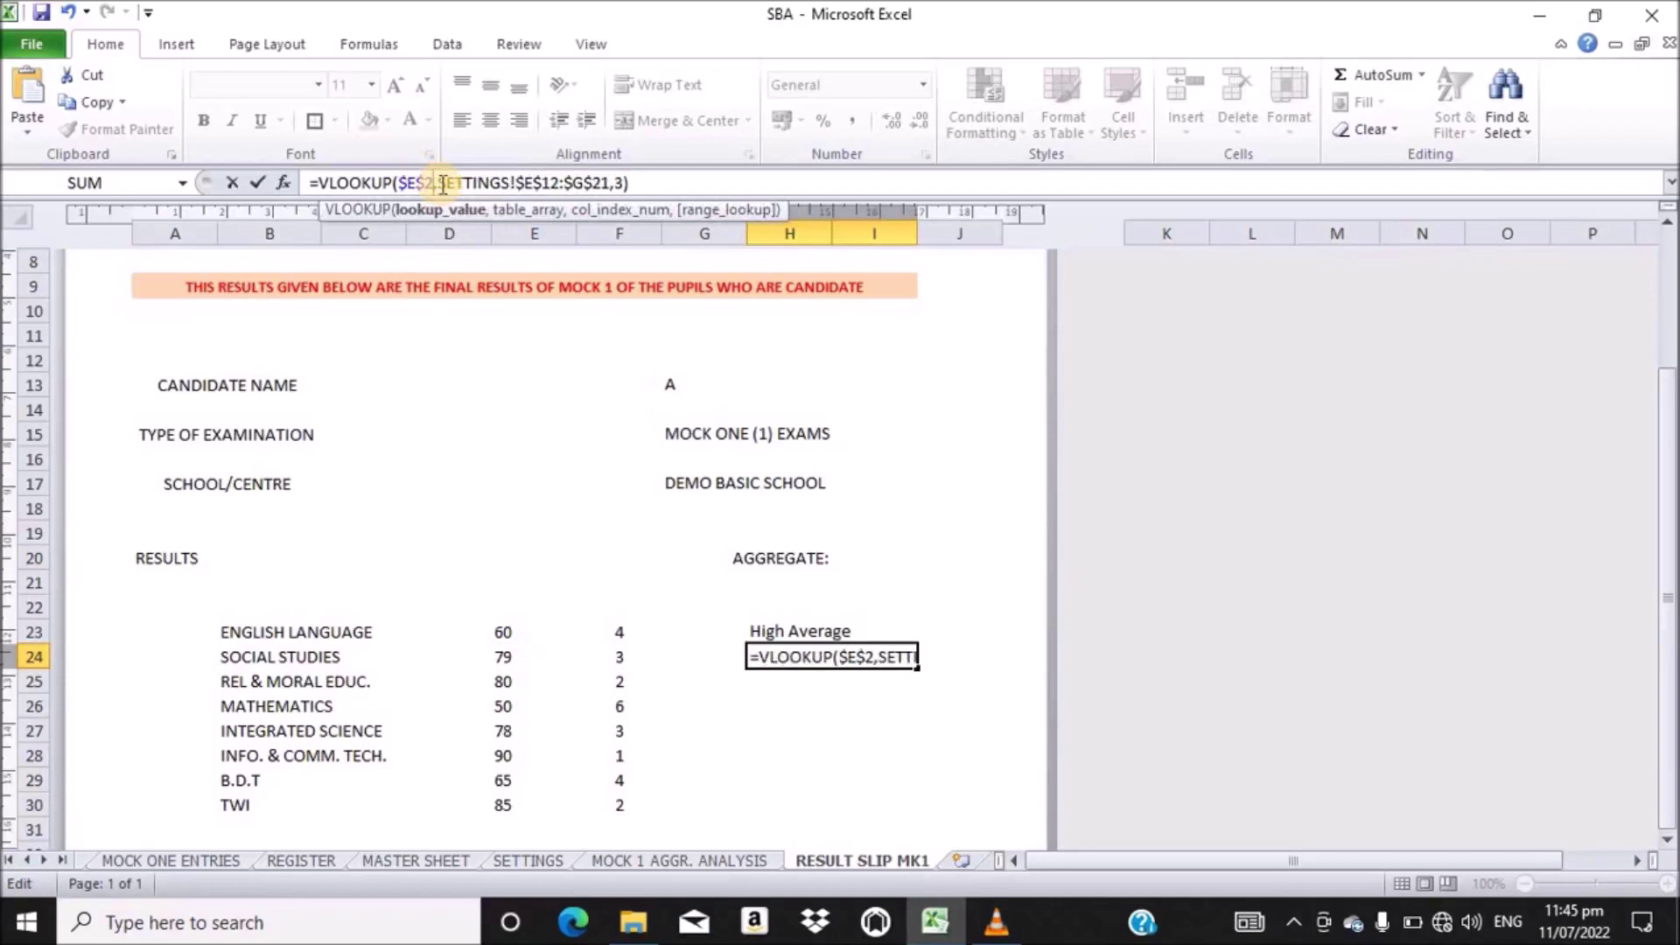
pyautogui.write('4')
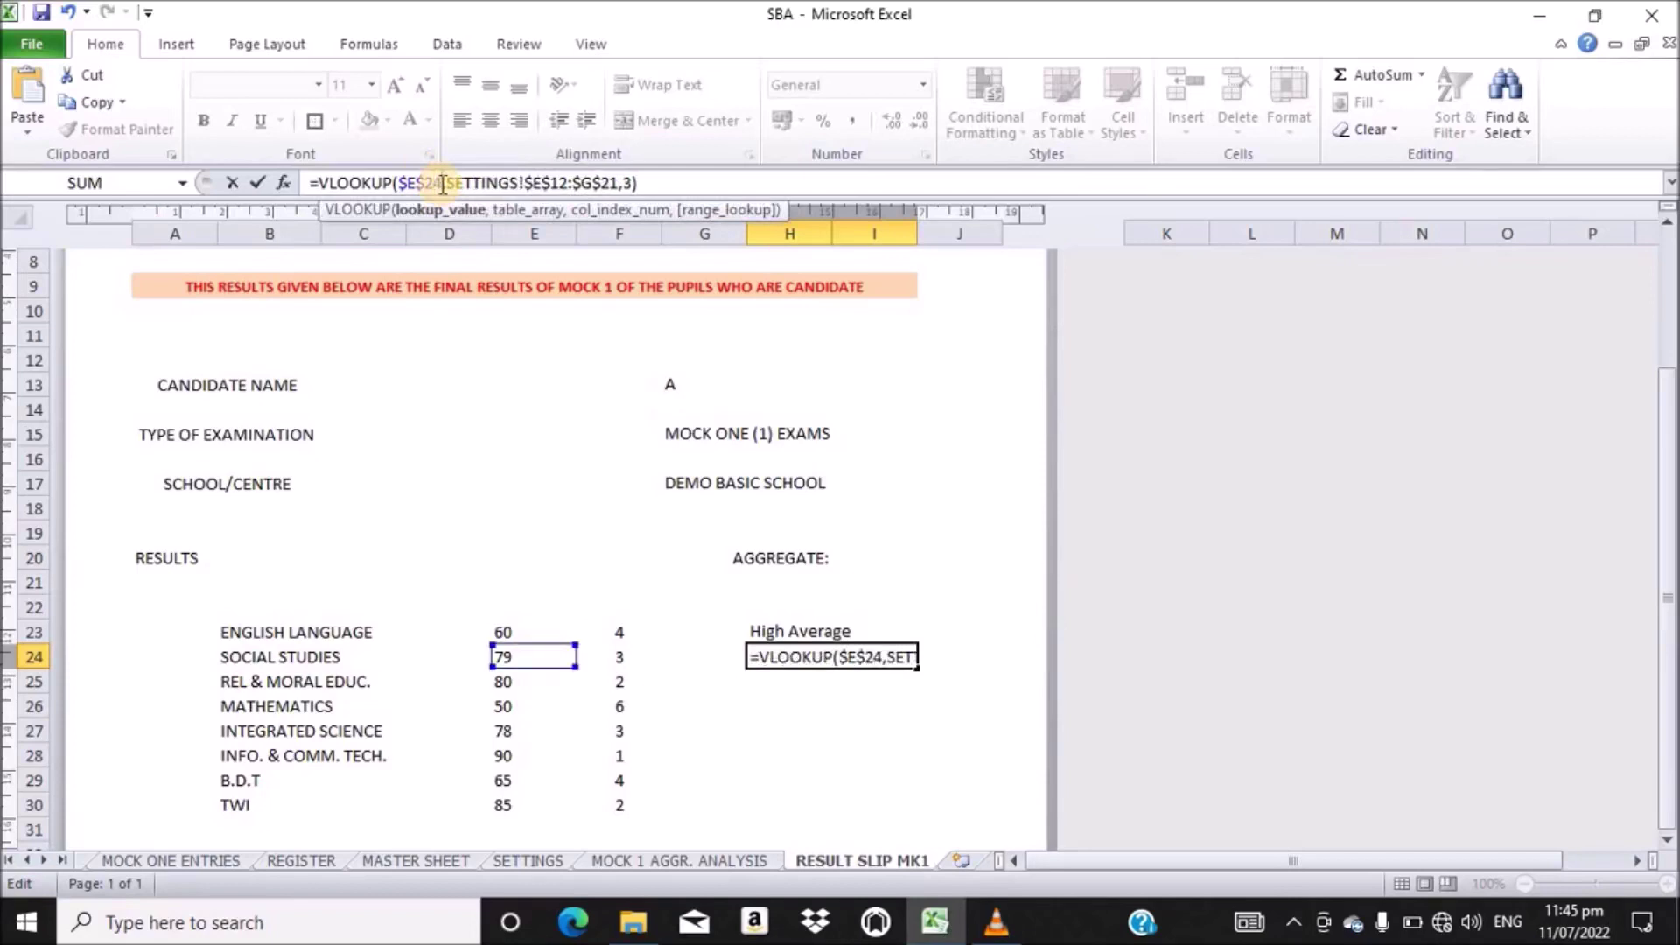
pyautogui.press('Return')
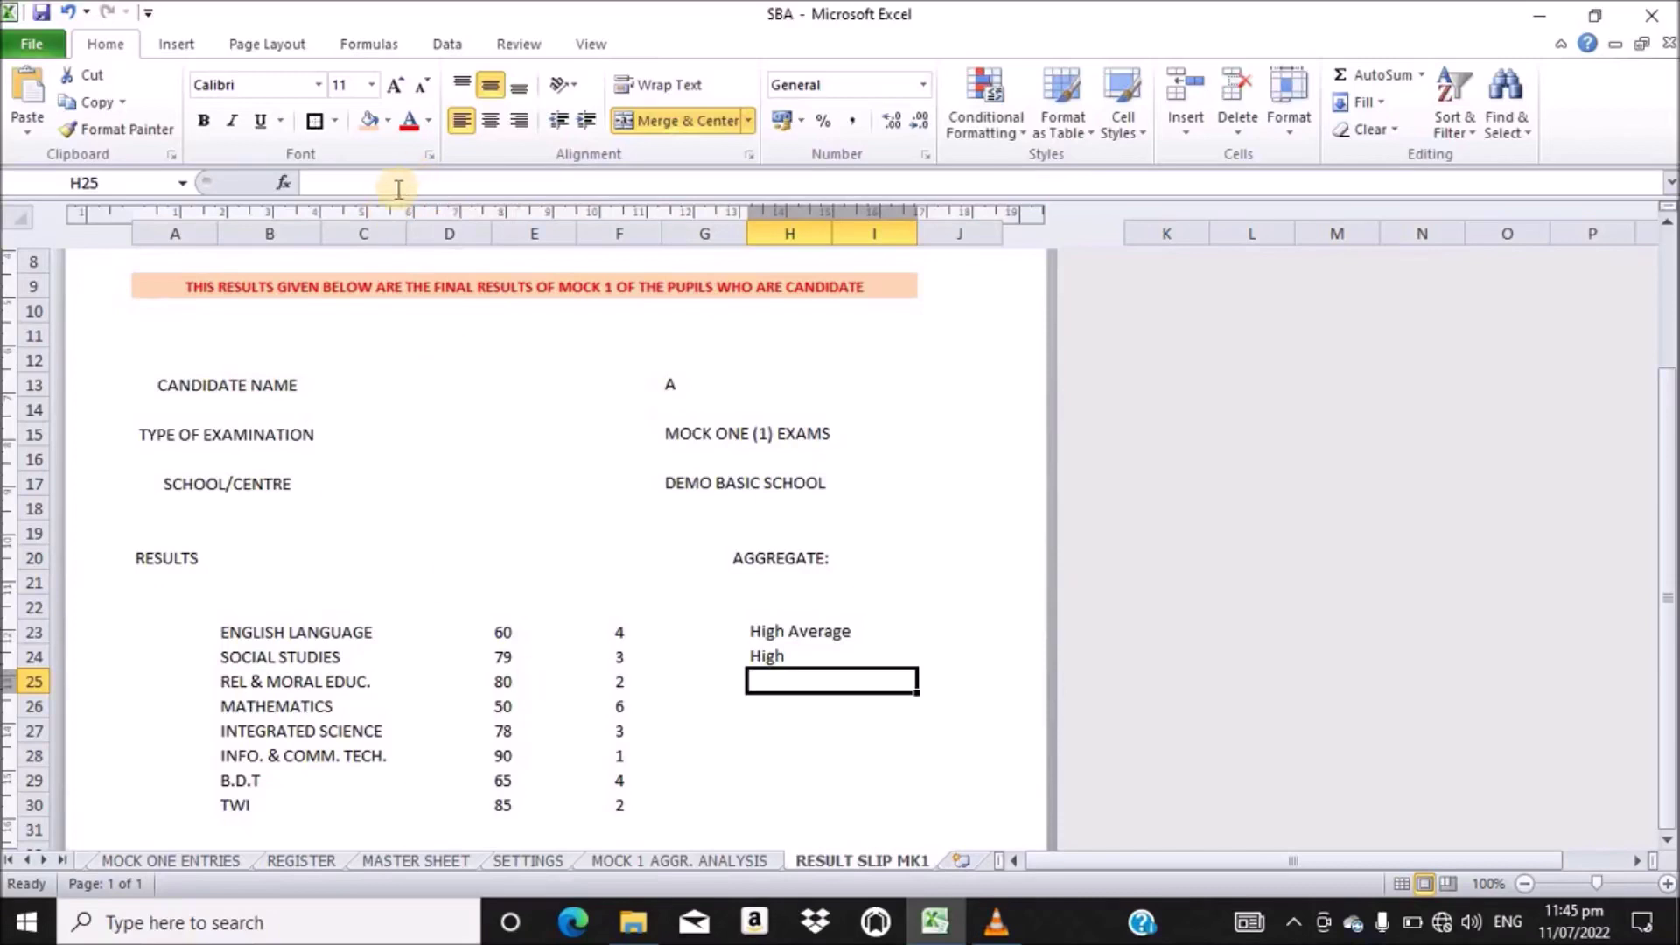
# - Paste the copied VLOOKUP formula into H25 for the REL & MORAL EDUC. remark and change its lookup value to $E$25
pyautogui.click(399, 188)
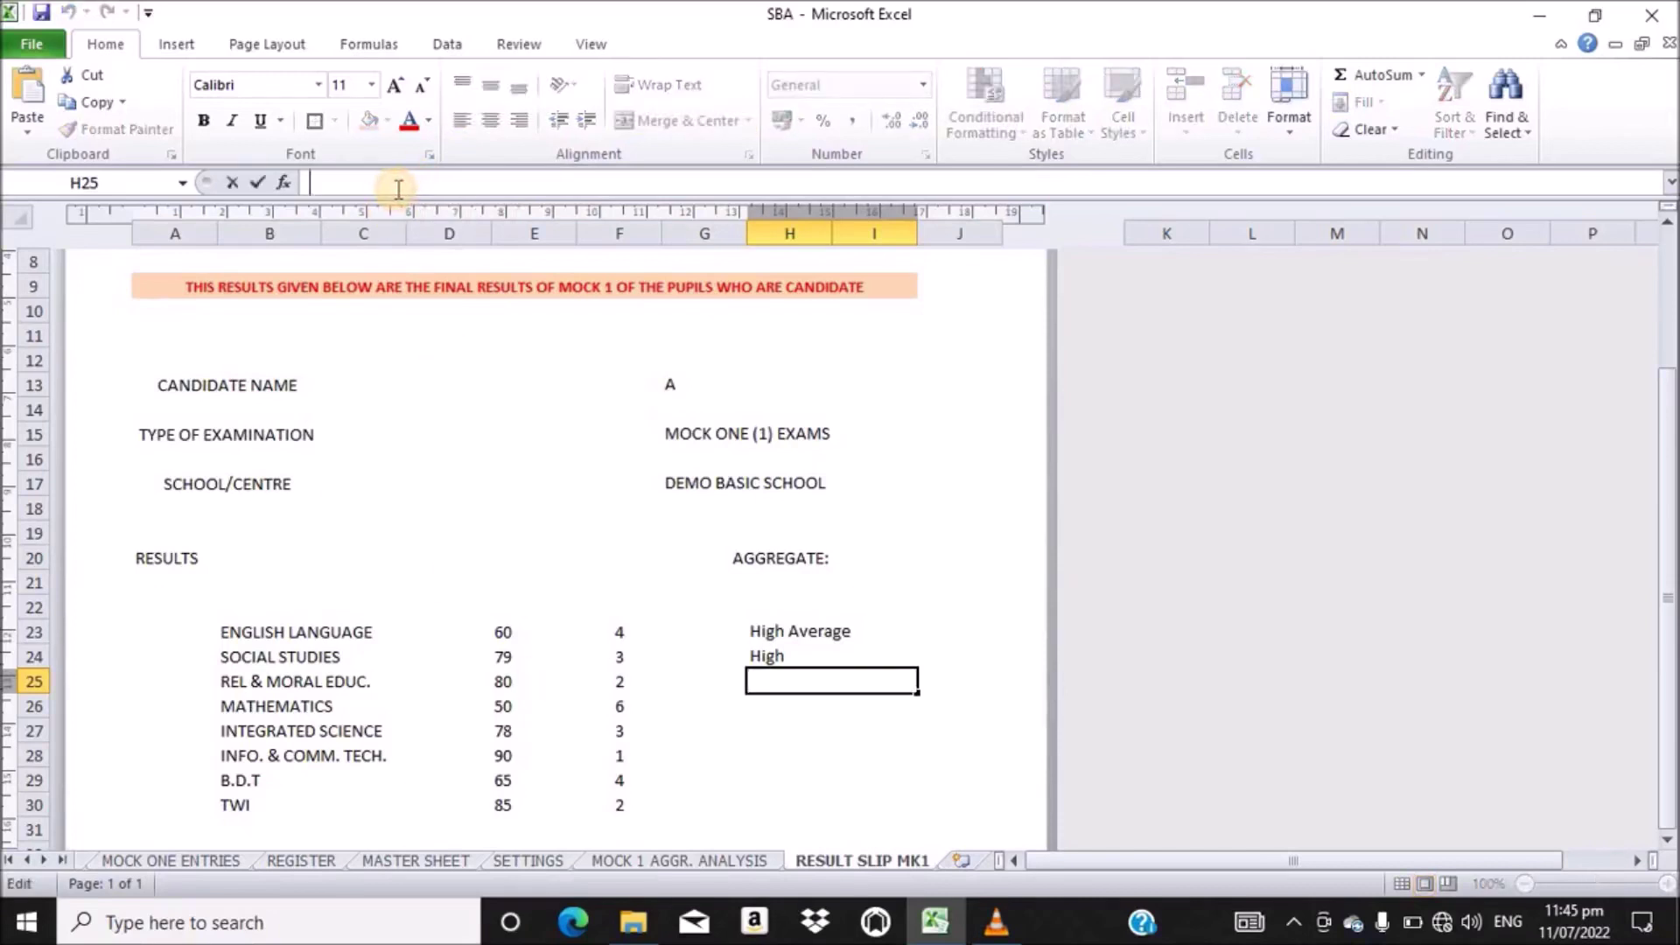
pyautogui.hotkey('ctrl', 'v')
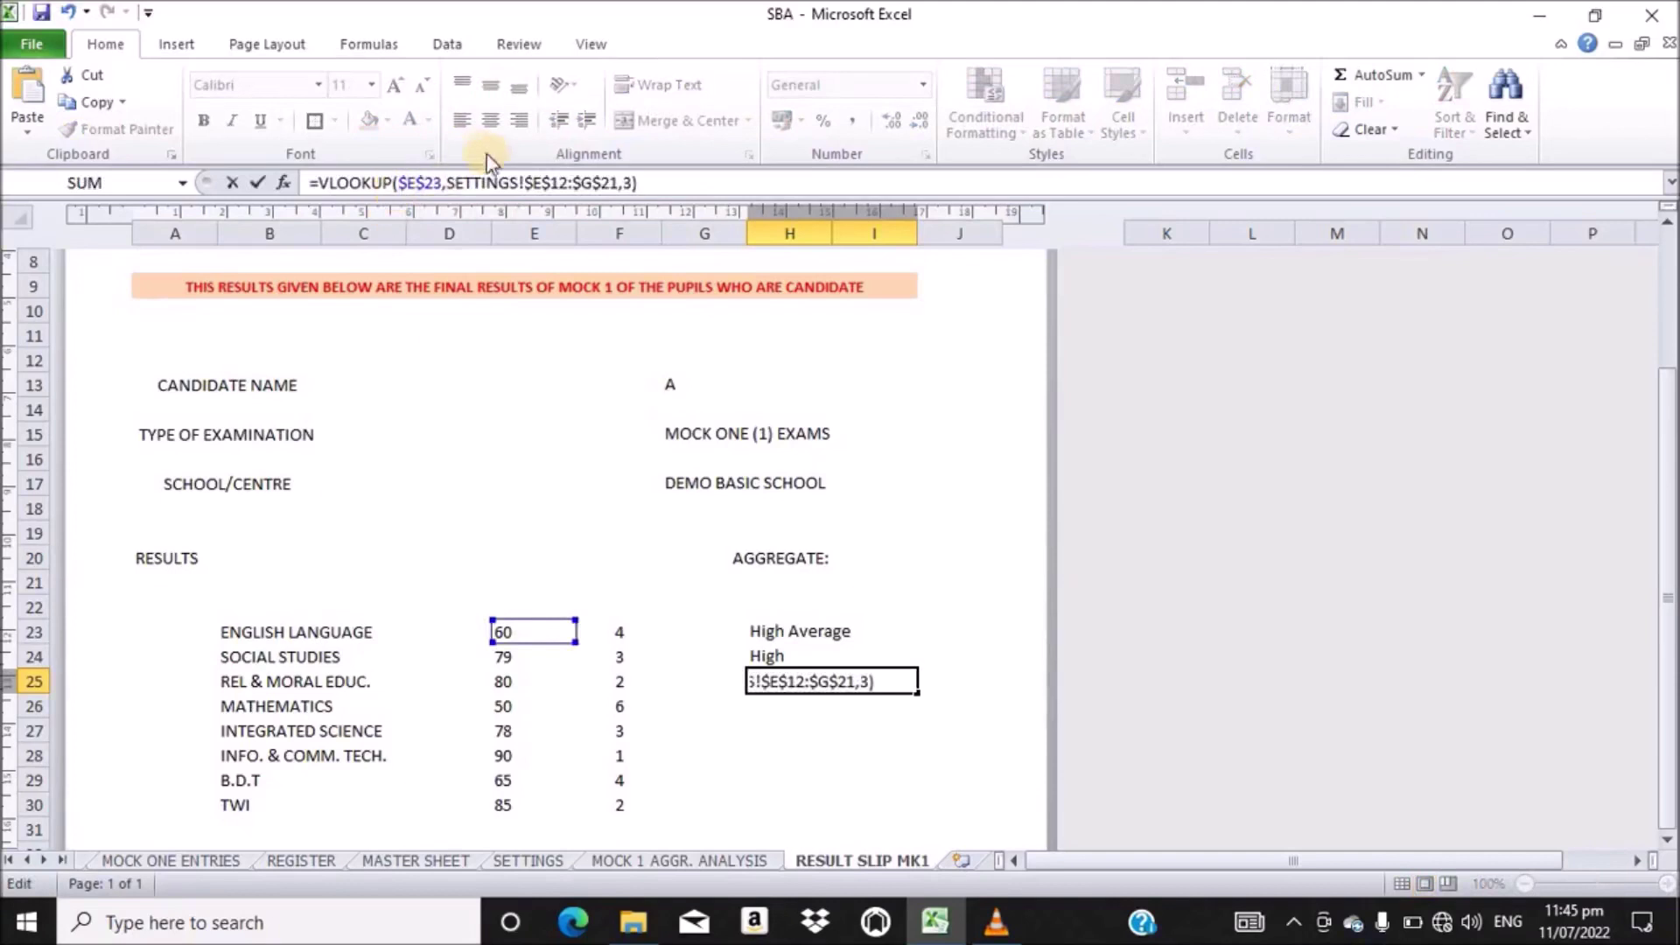
pyautogui.click(445, 183)
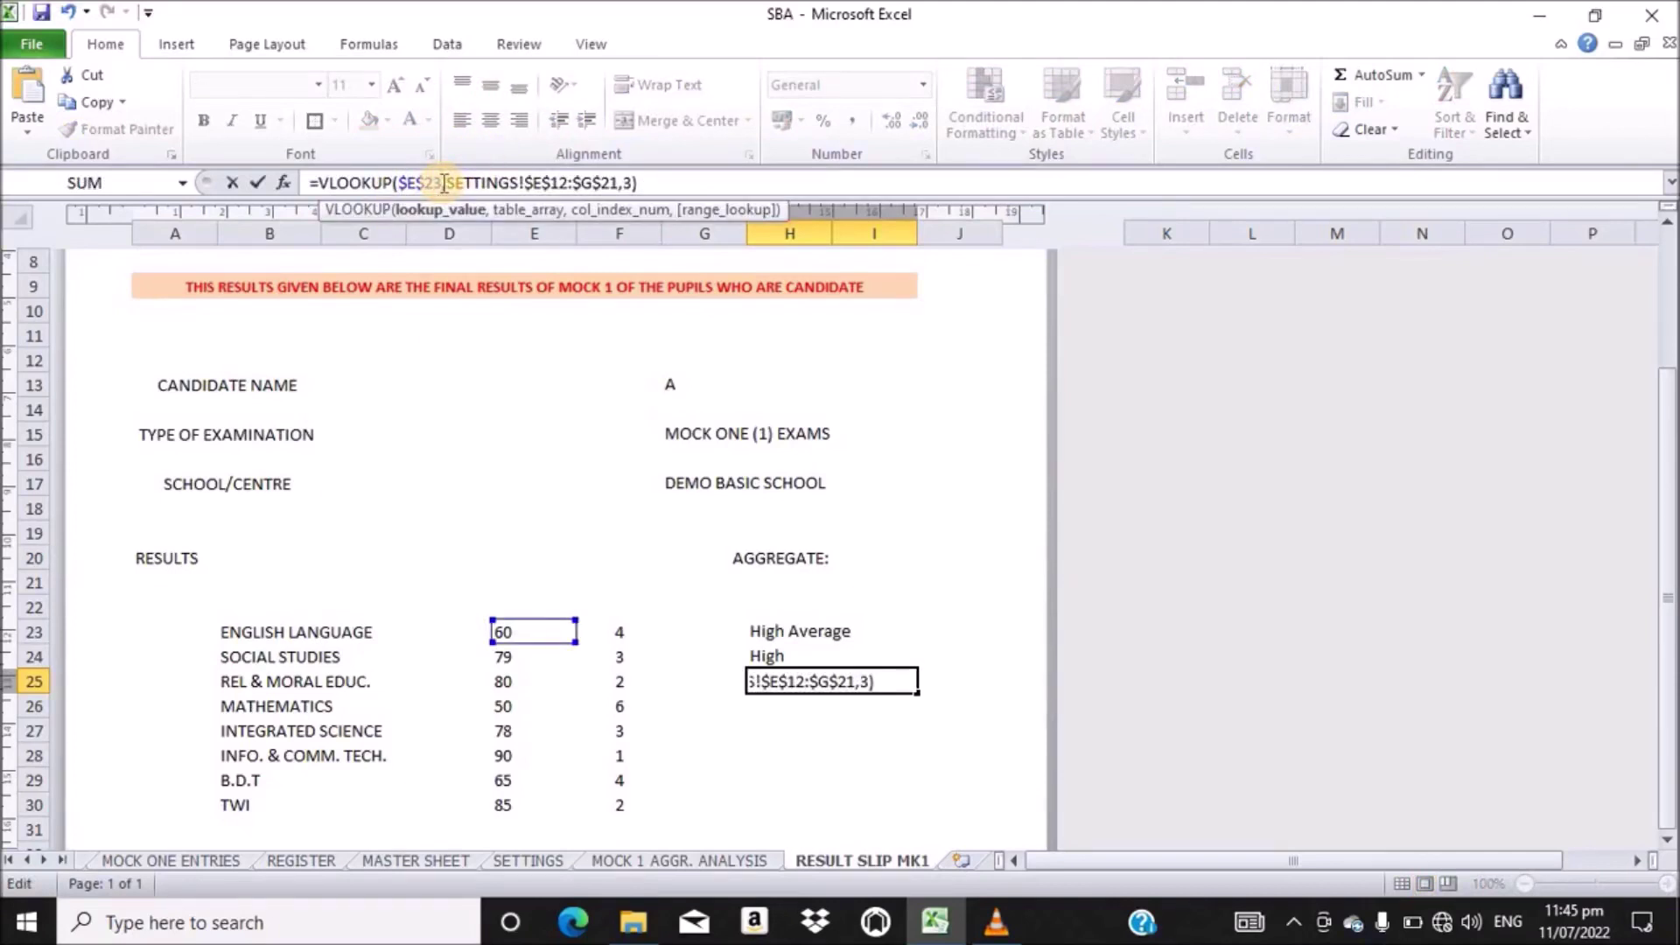
pyautogui.press('BackSpace')
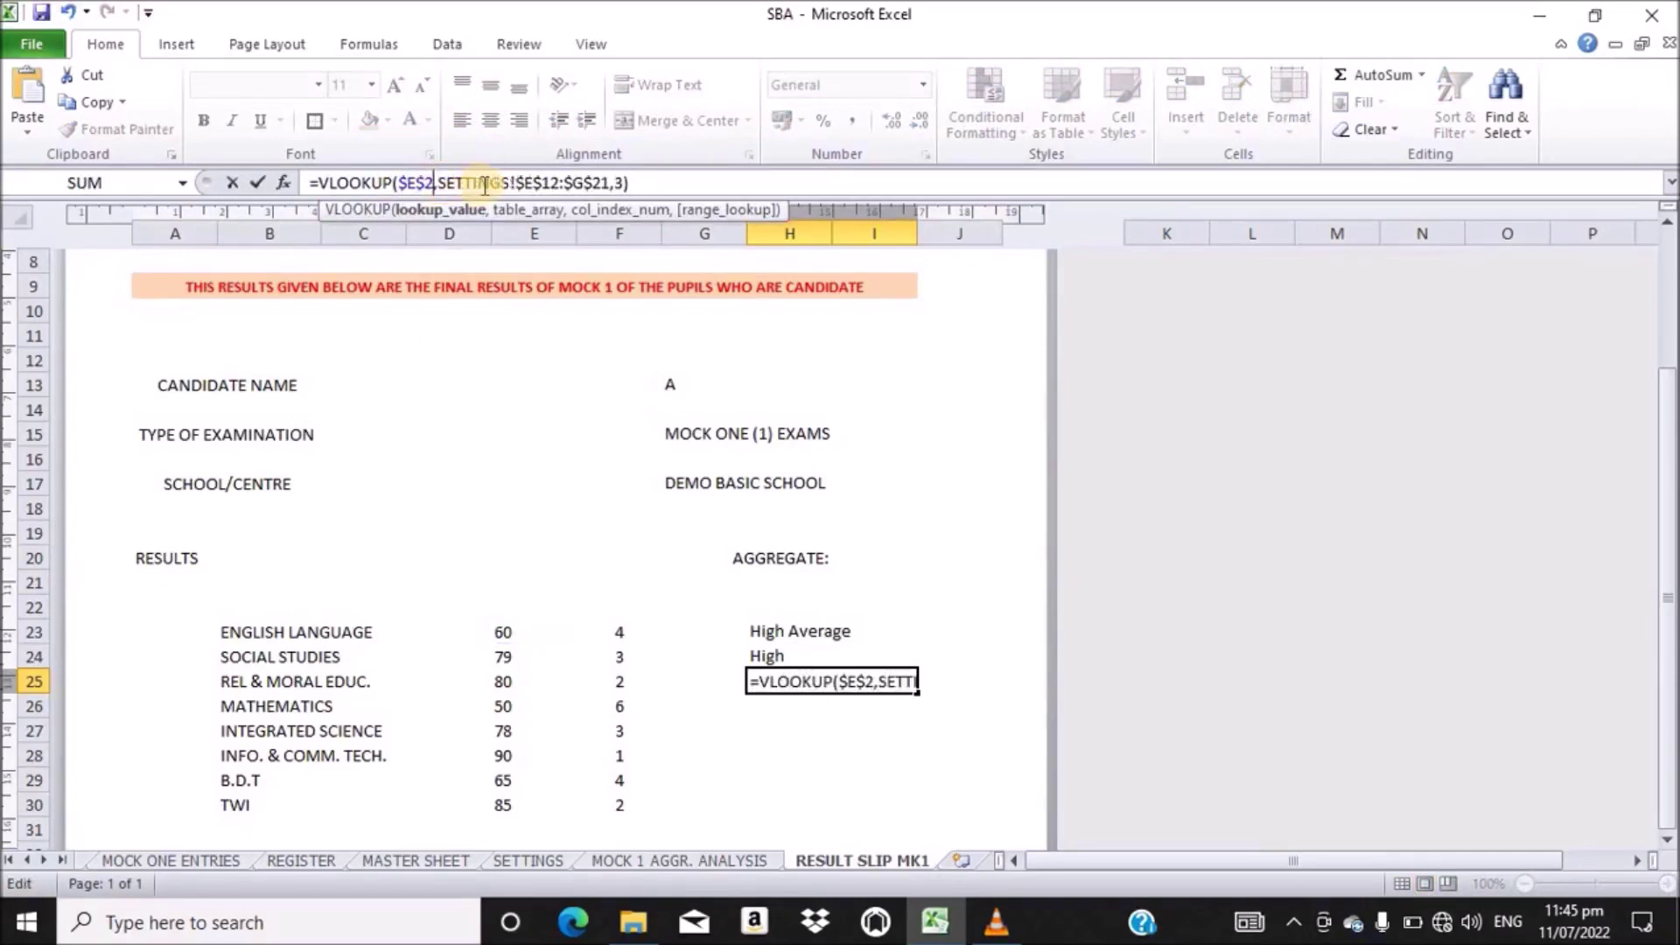
pyautogui.write('5')
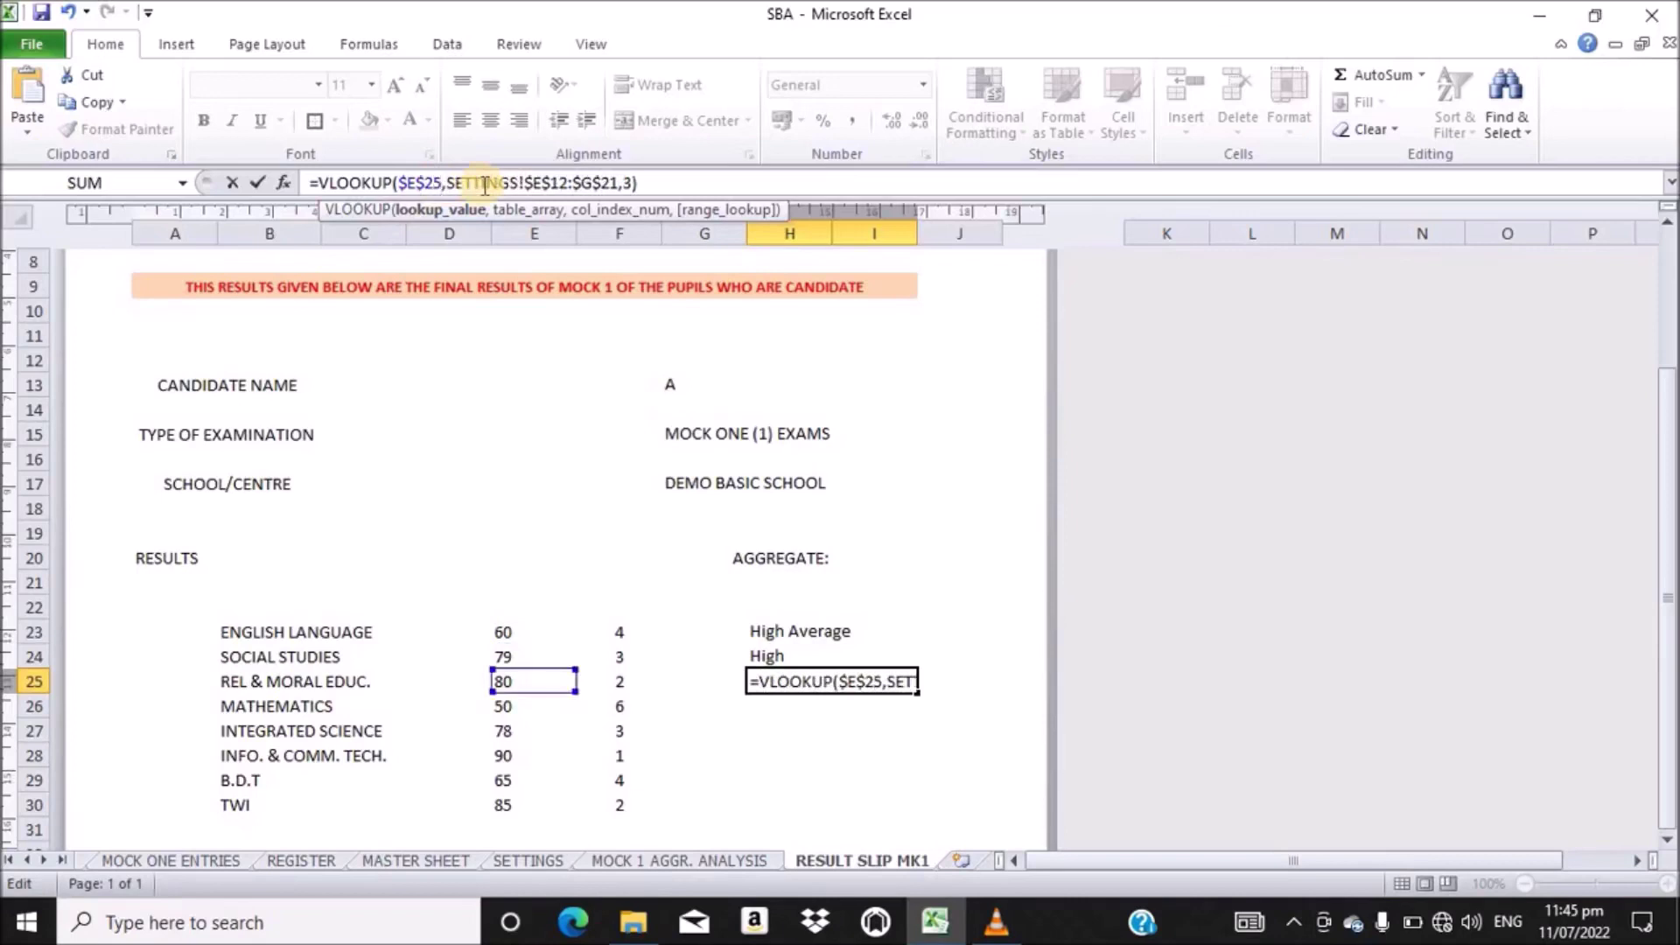
pyautogui.press('Return')
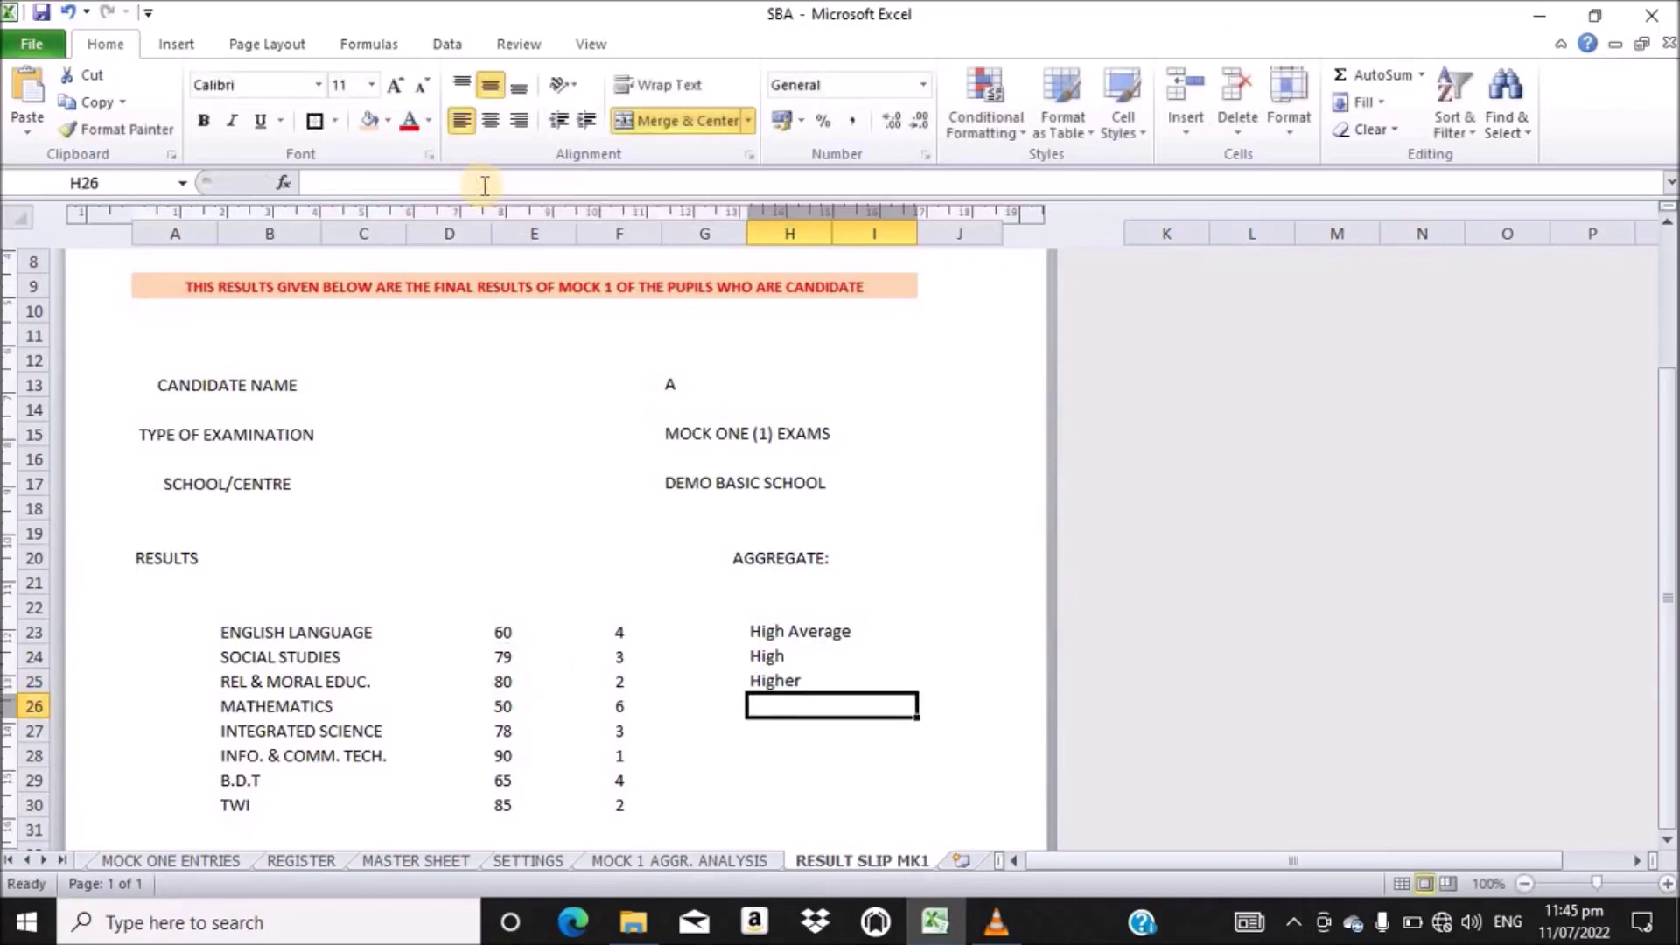
# - Enter the same VLOOKUP formula in H26 for the MATHEMATICS remark, with $E$26 as its lookup value
pyautogui.click(393, 182)
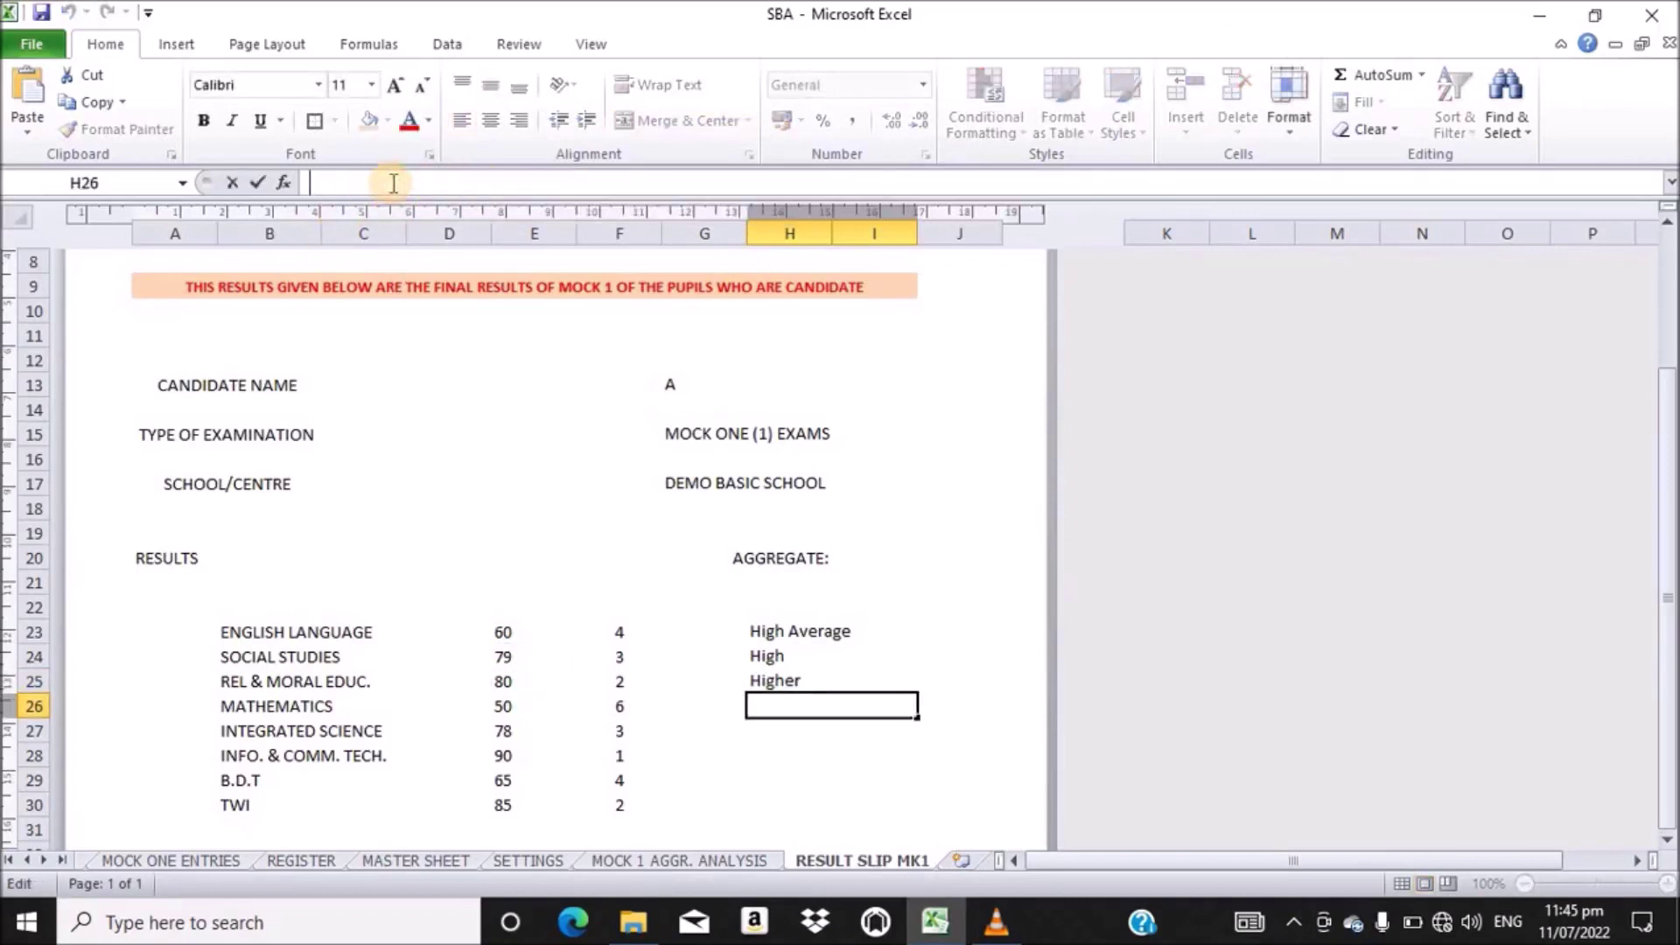
pyautogui.write('=VLOOKUP($E$23,SETTINGS!$E$12:$G$21,3)')
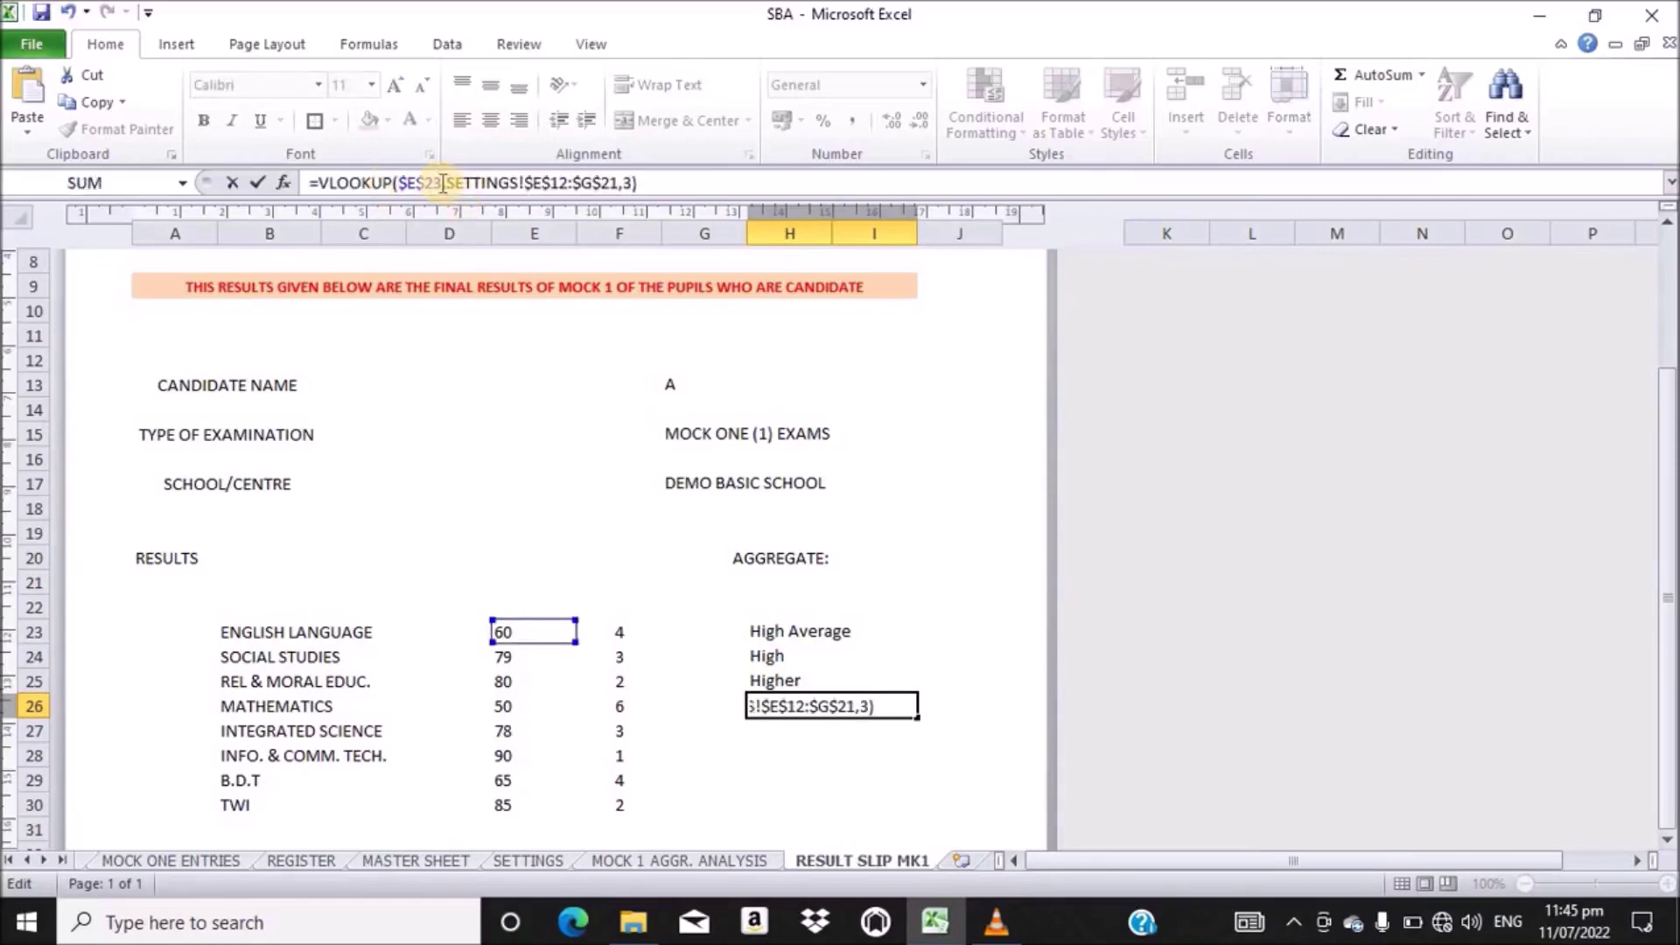
pyautogui.click(443, 182)
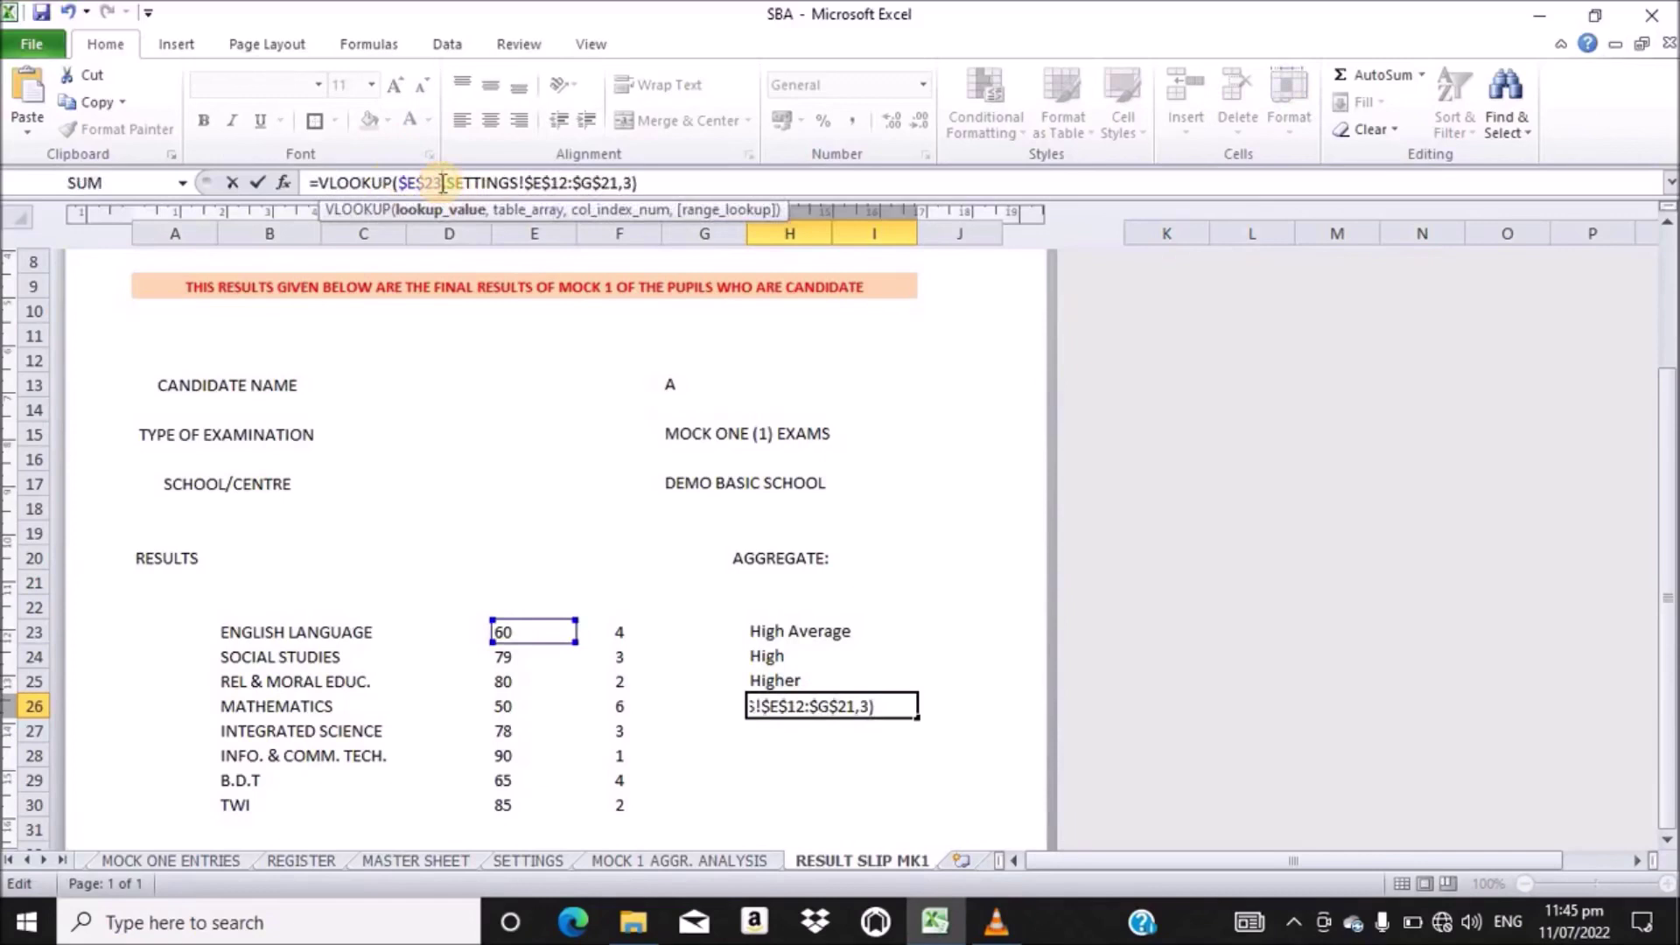
pyautogui.press('BackSpace')
pyautogui.write('6')
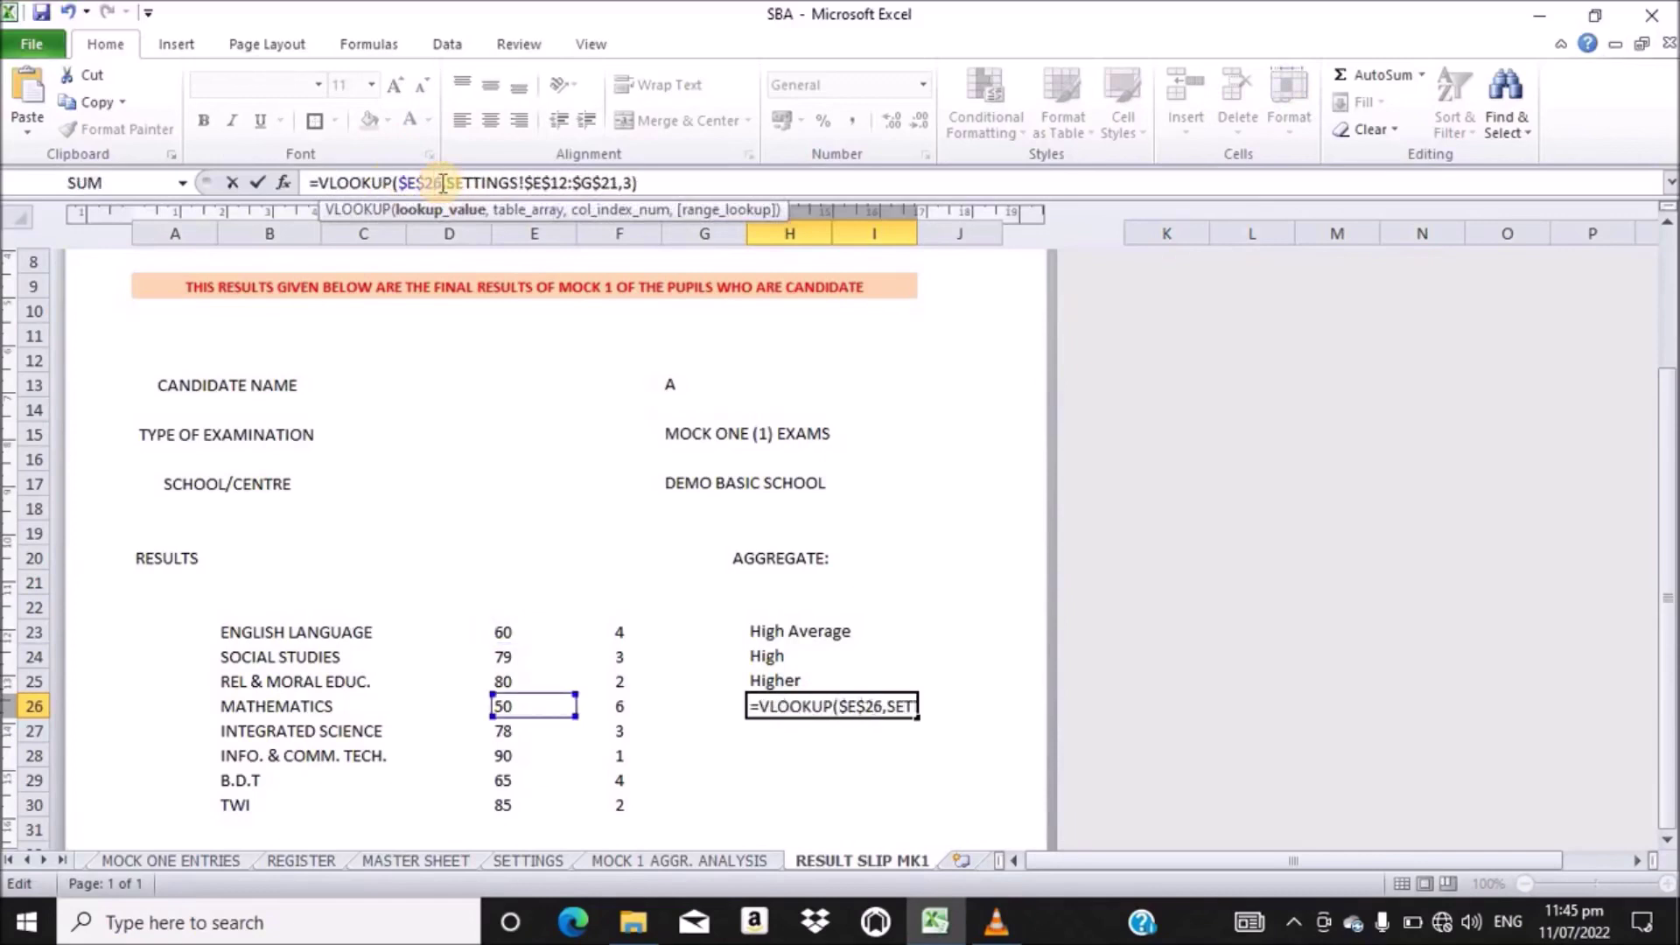
pyautogui.press('Return')
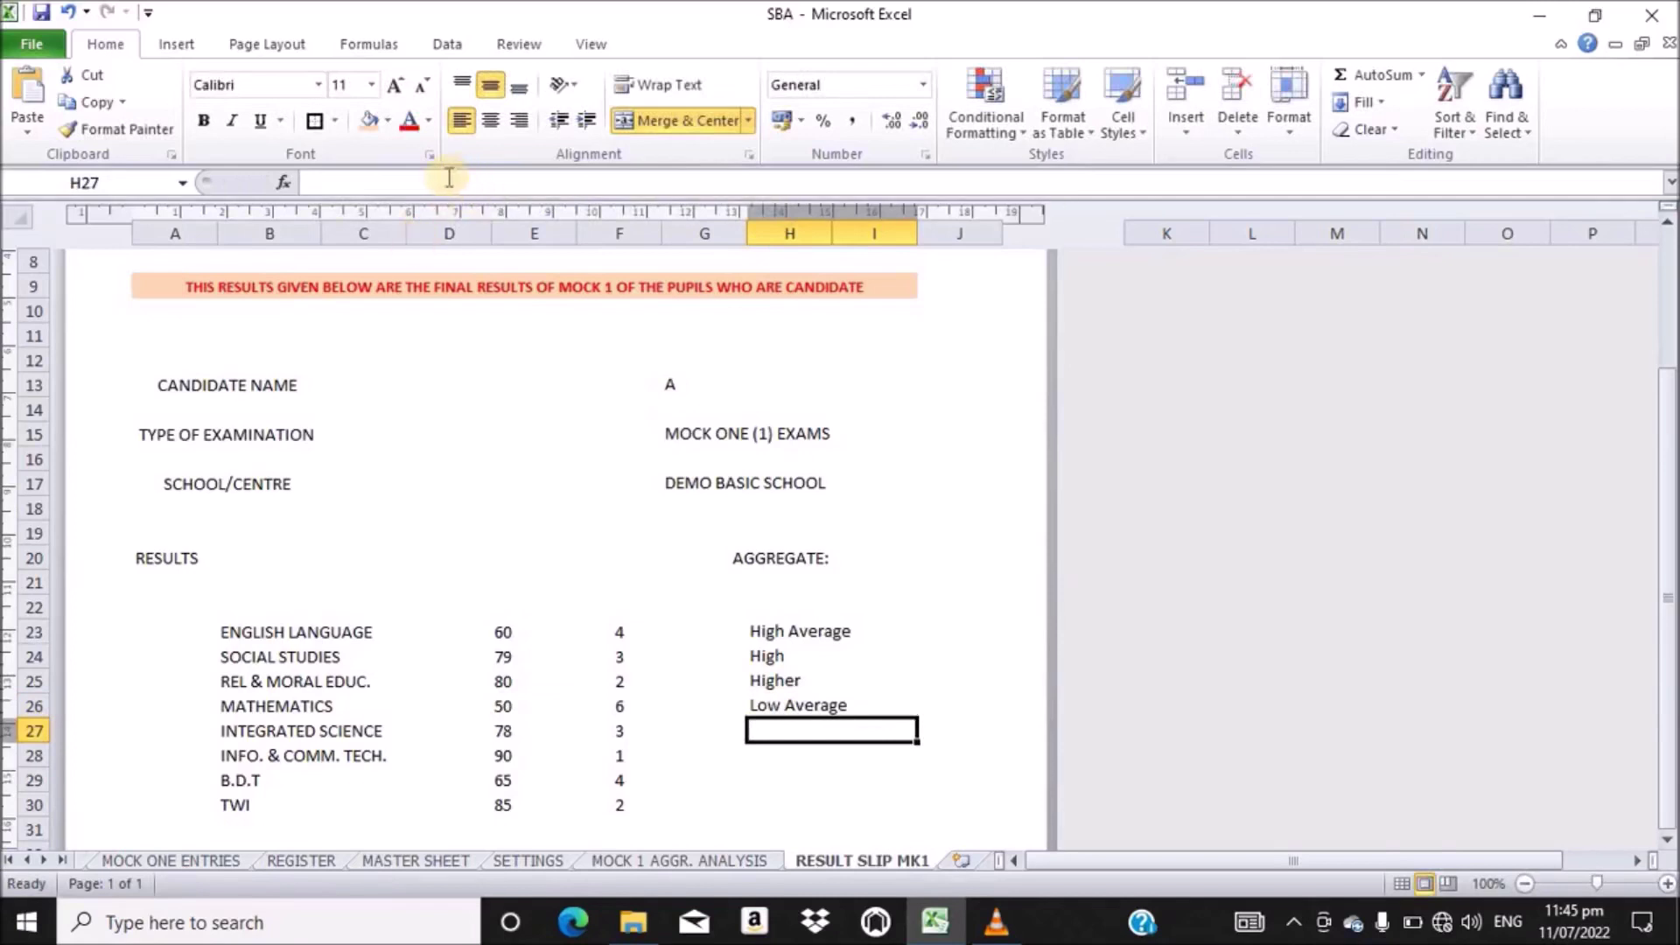
# - Put the remark VLOOKUP formula in H27 for INTEGRATED SCIENCE and set its lookup value to $E$27
pyautogui.click(438, 182)
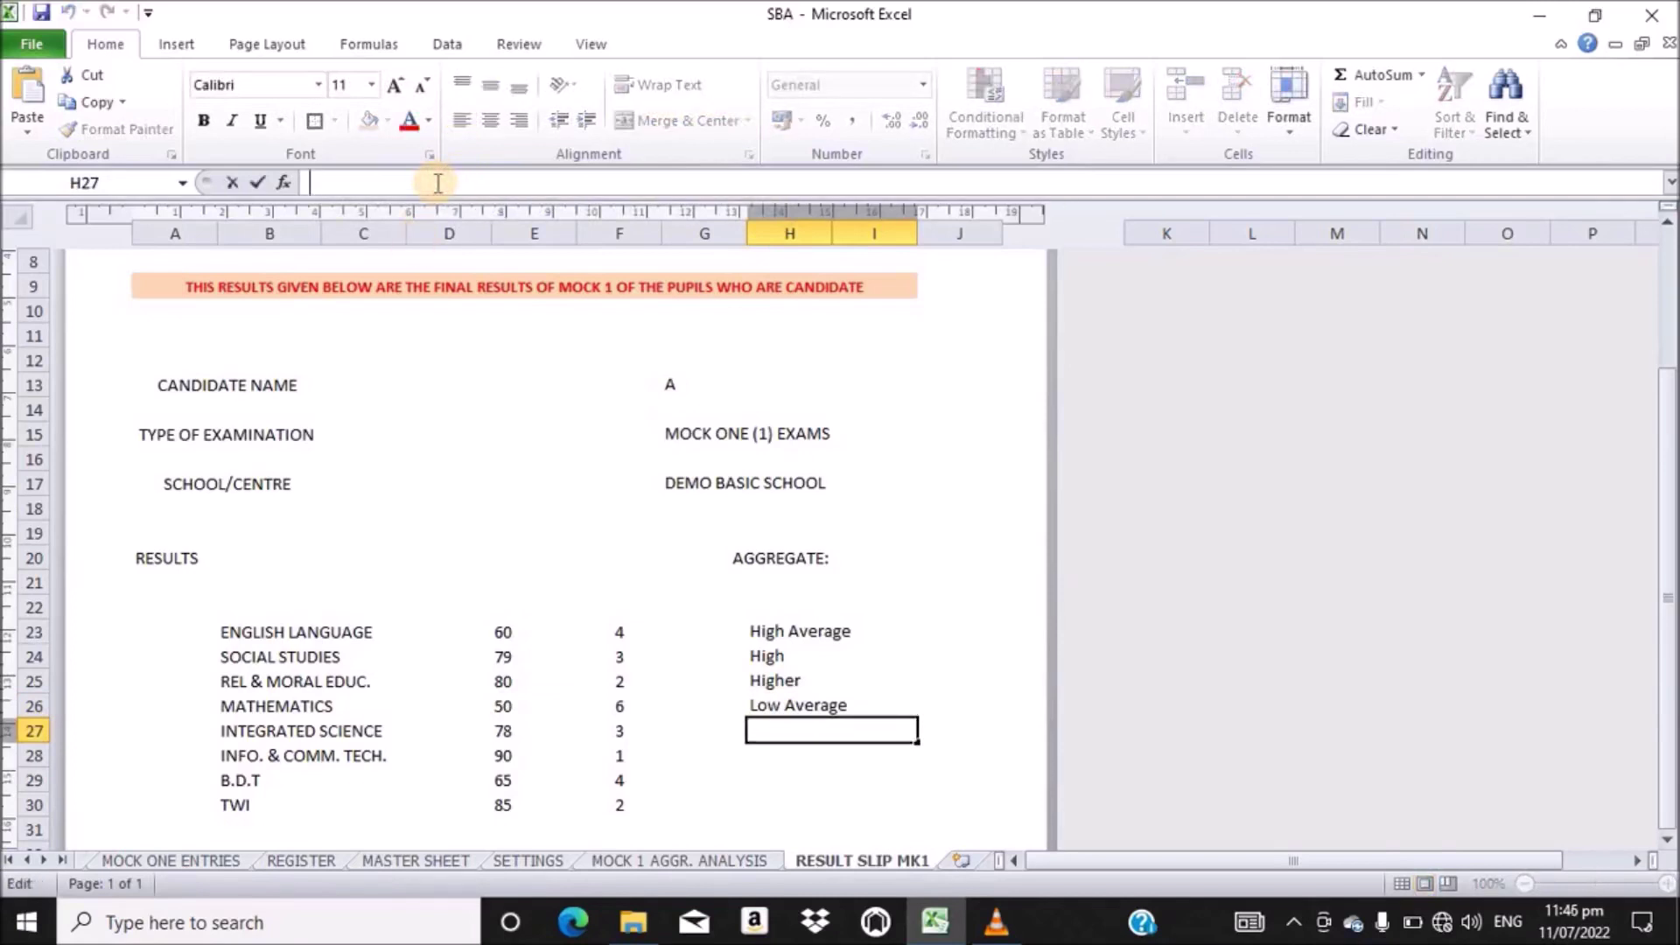
pyautogui.write('=VLOOKUP($E$23,SETTINGS!$E$12:$G$21,3)')
pyautogui.click(440, 183)
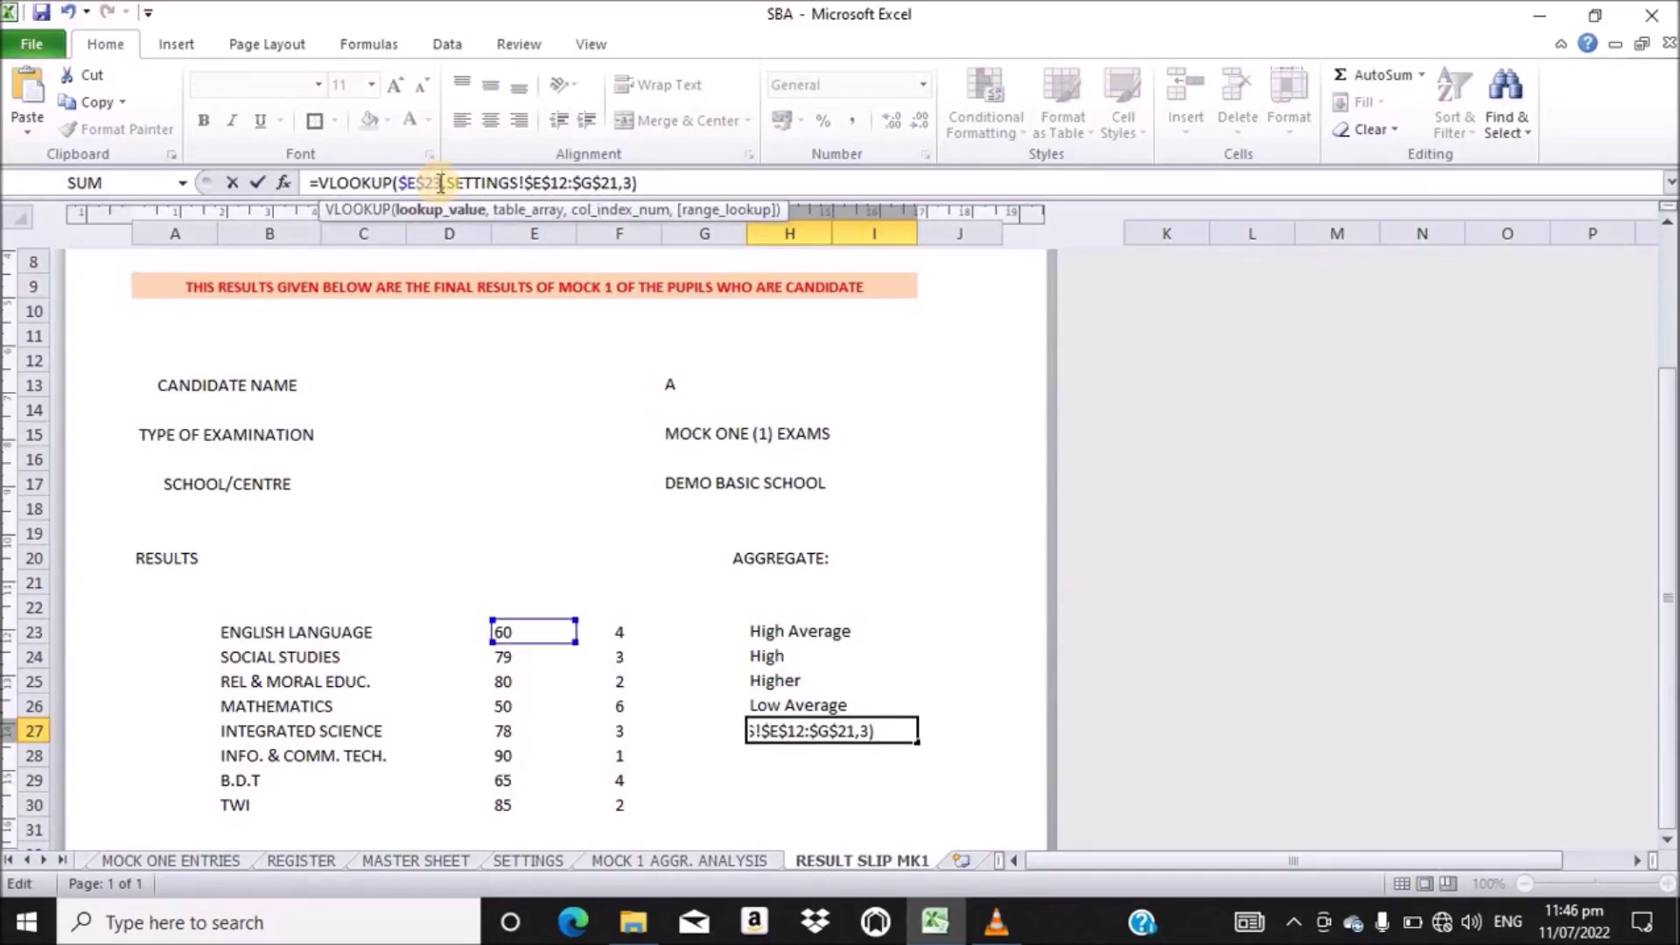
pyautogui.press('BackSpace')
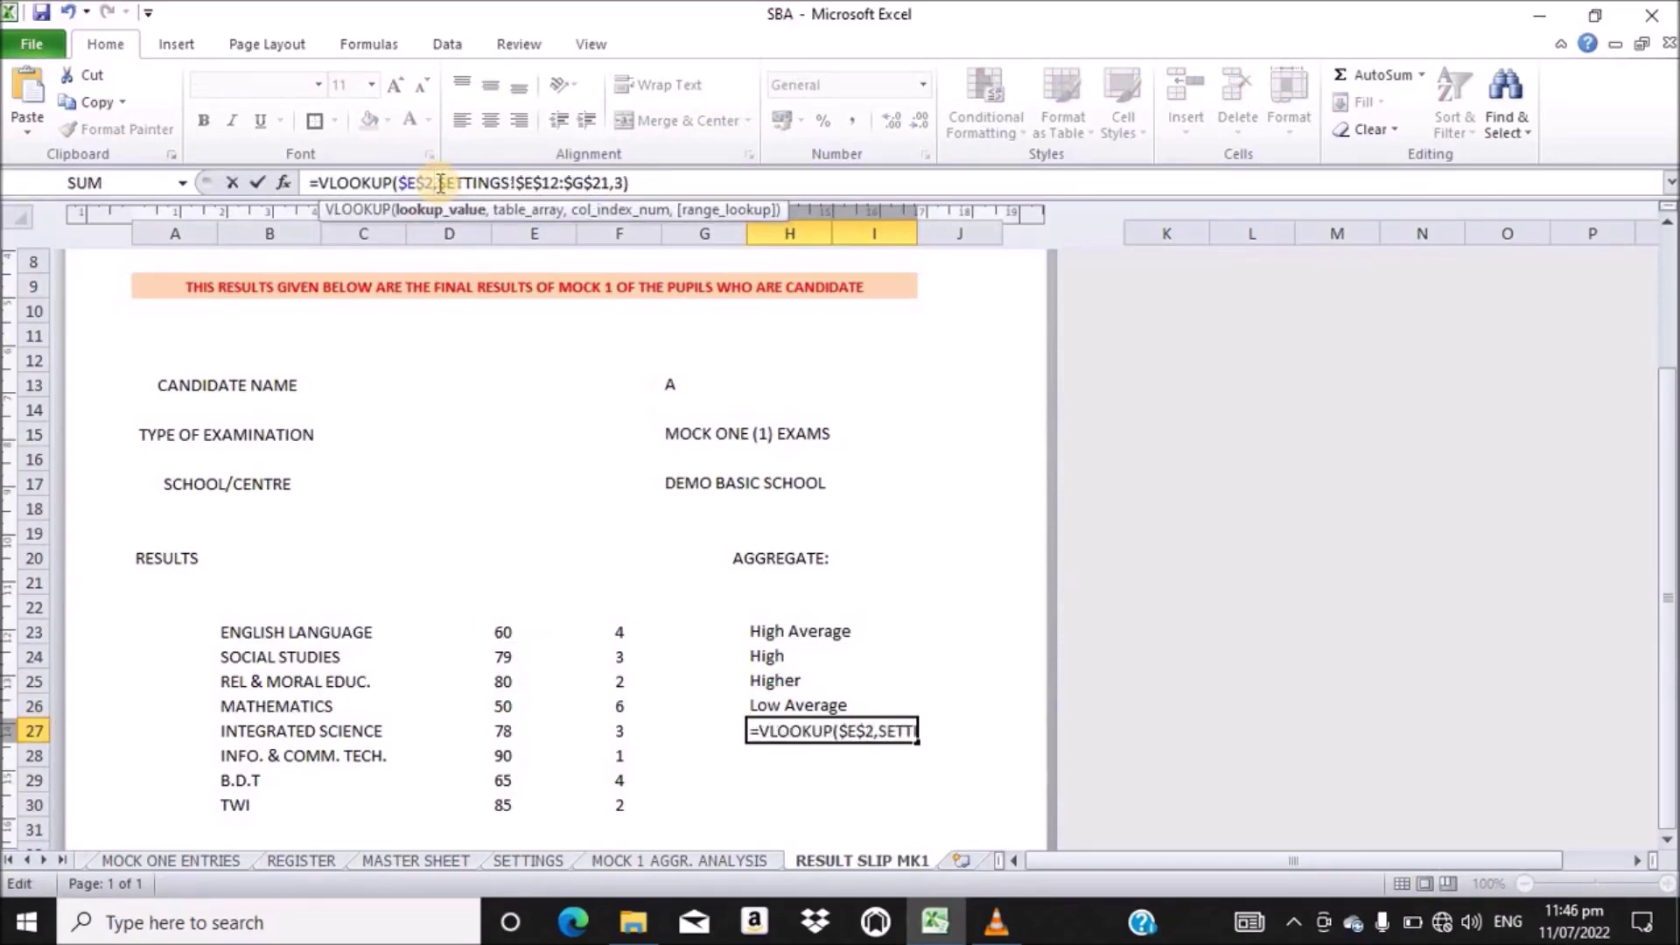
pyautogui.write('7')
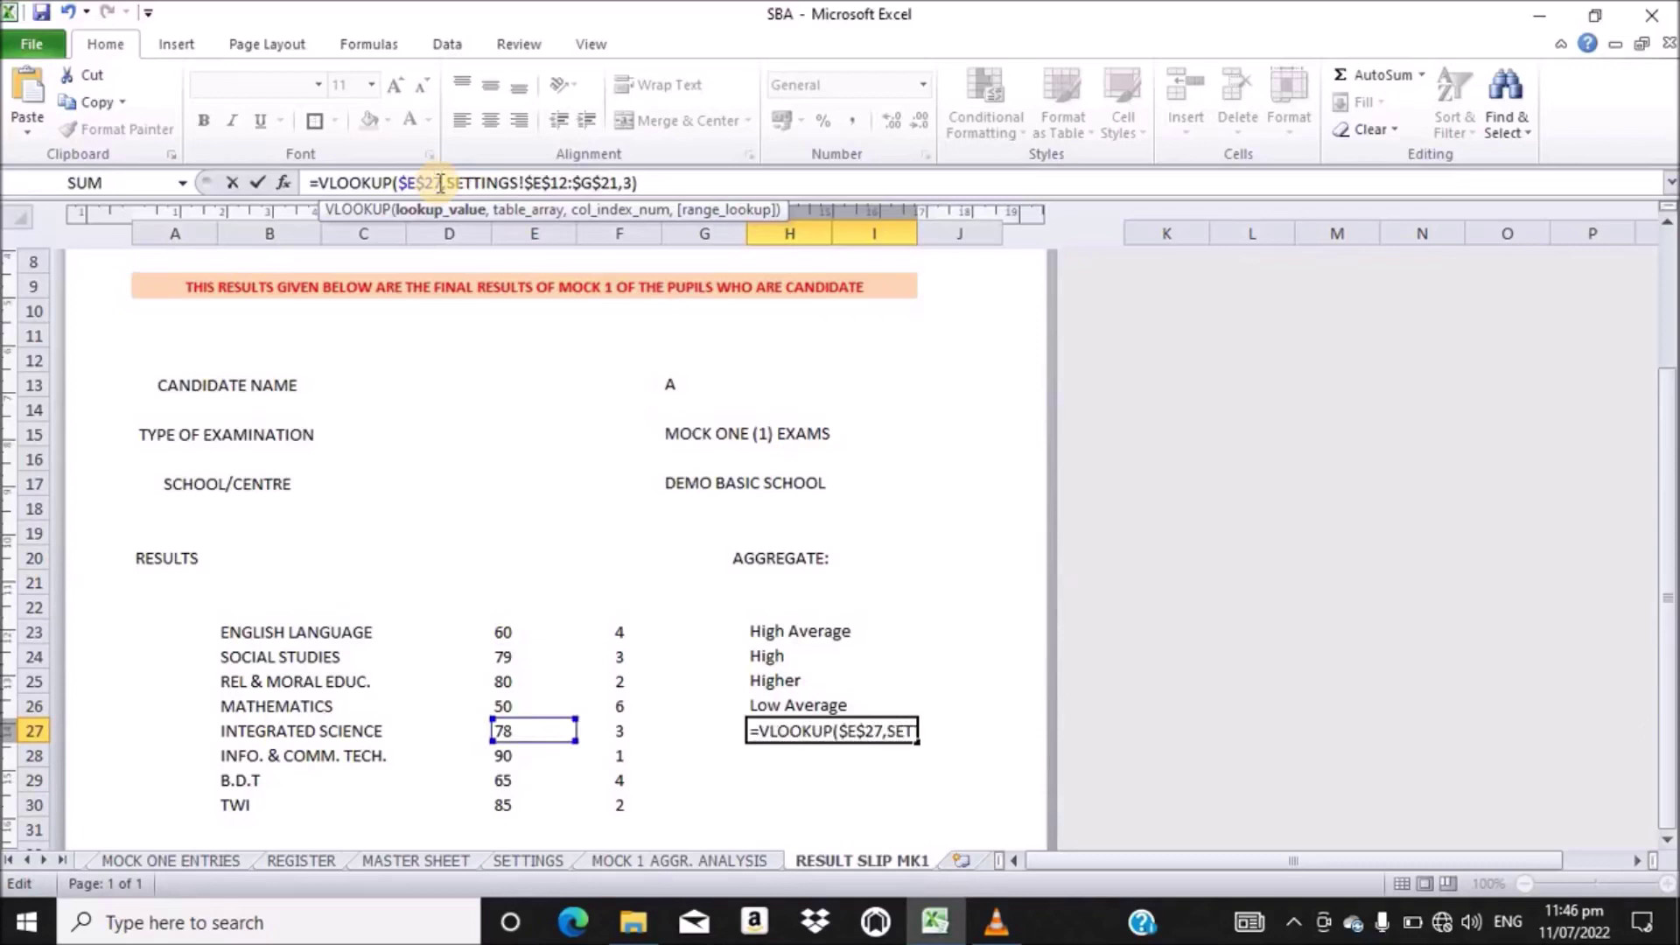
pyautogui.press('Return')
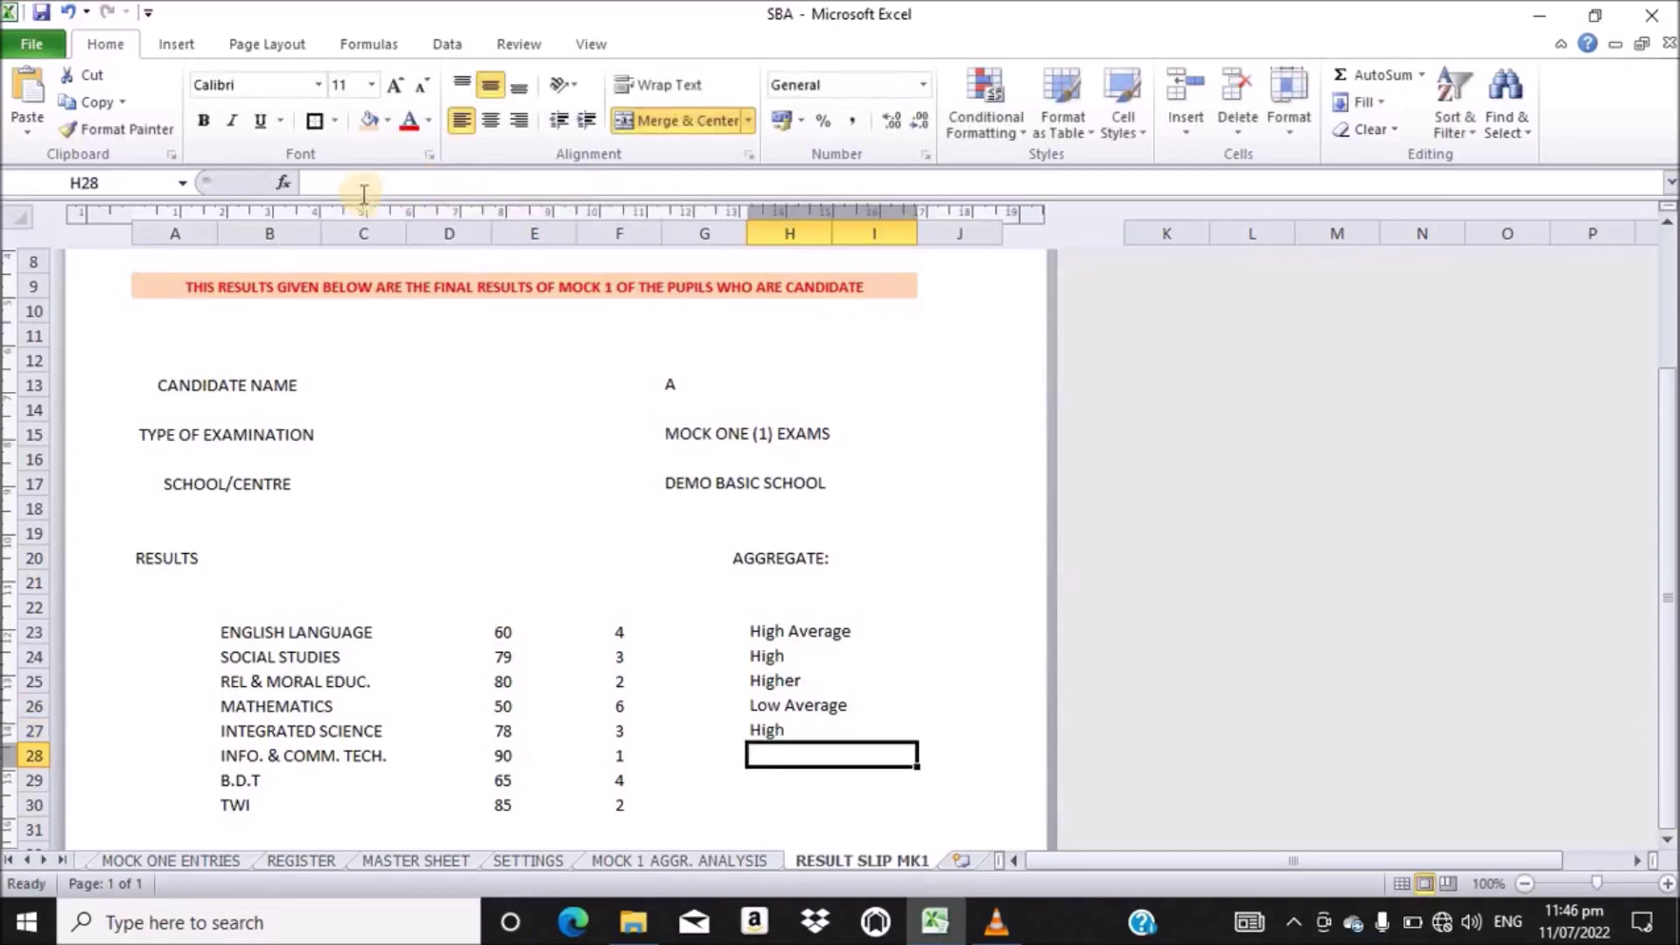
# - Paste the remark VLOOKUP into H28 for INFO. & COMM. TECH. and change its lookup value to $E$28
pyautogui.click(392, 182)
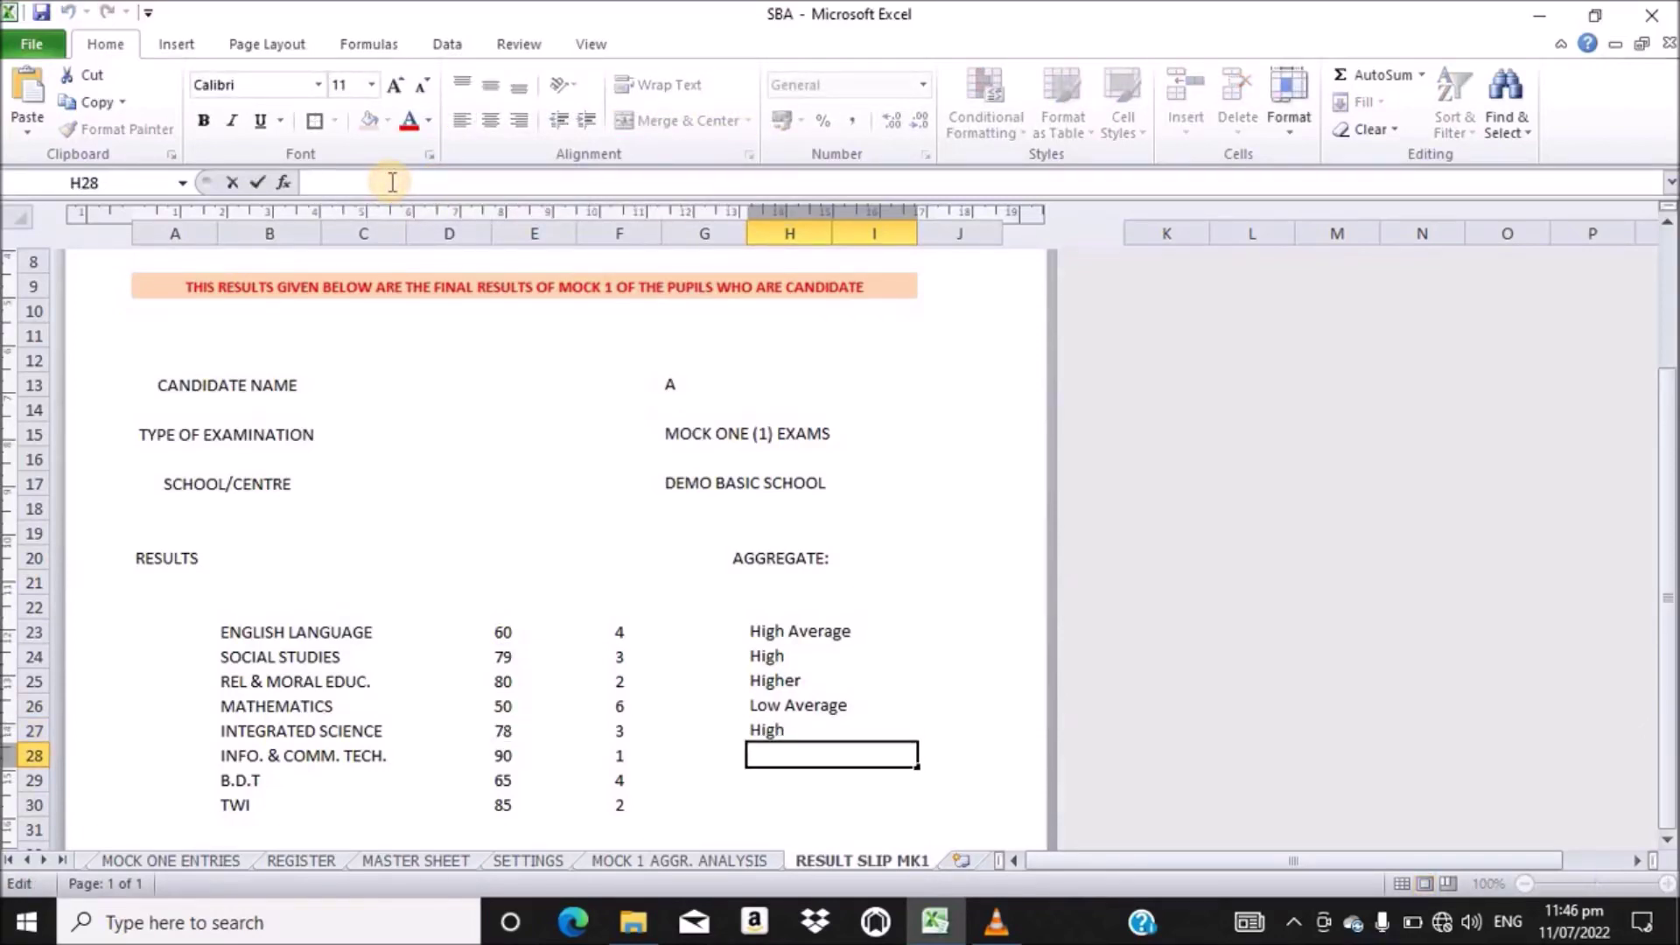
pyautogui.write('=VLOOKUP($E$23,SETTINGS!$E$12:$G$21,3)')
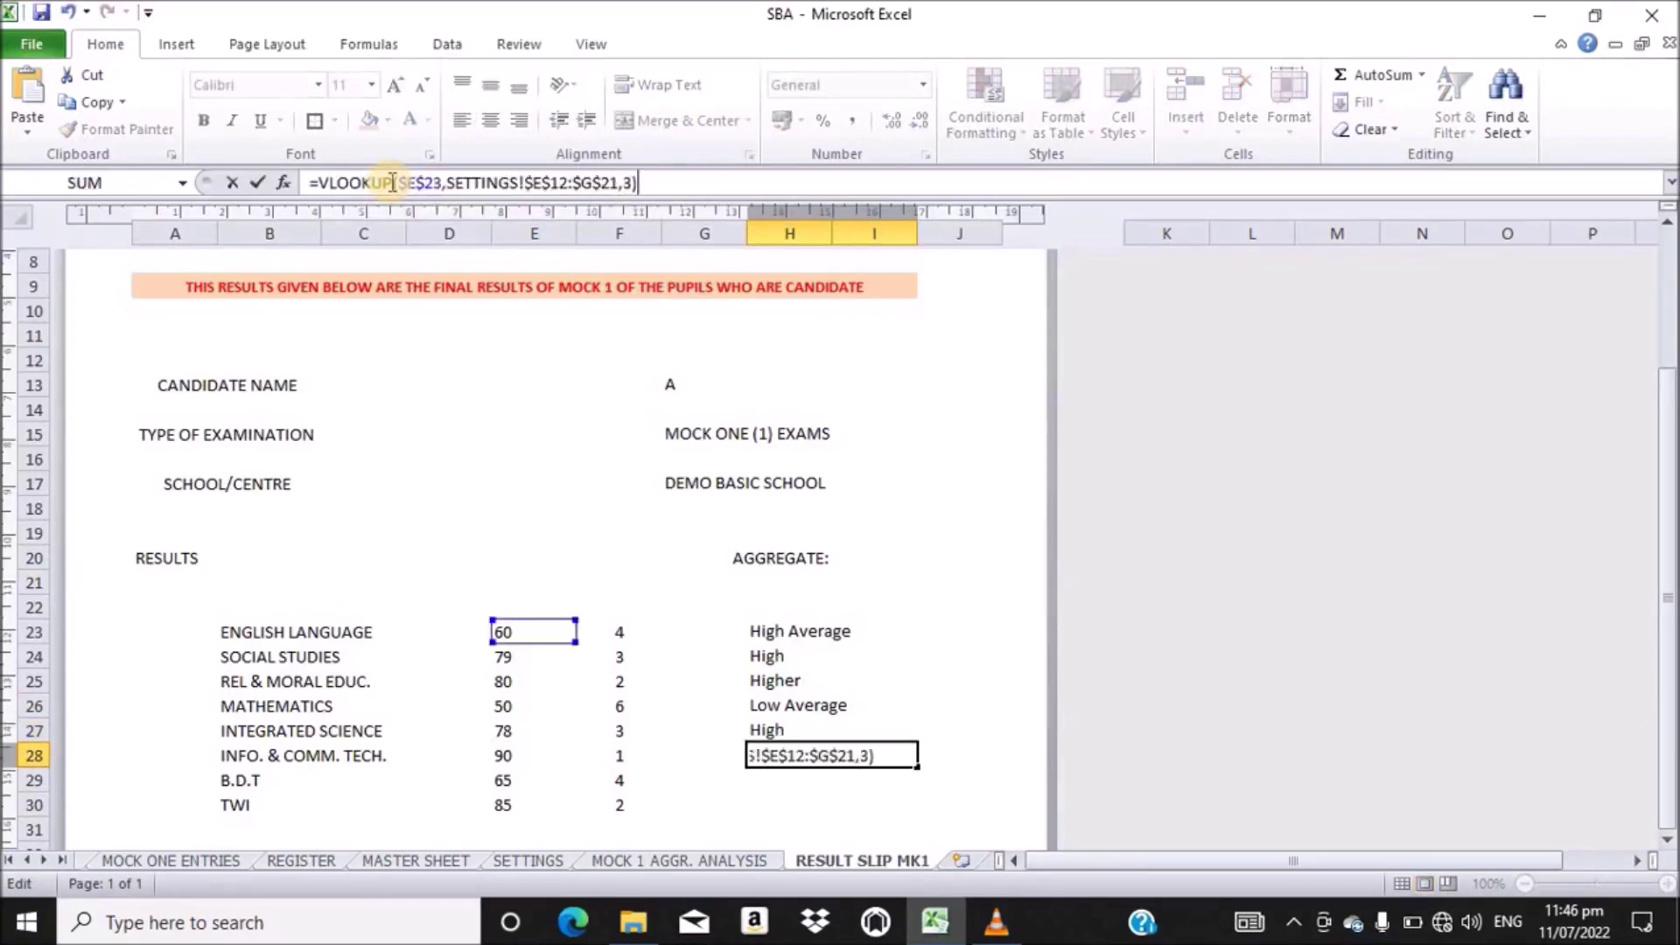
pyautogui.click(443, 182)
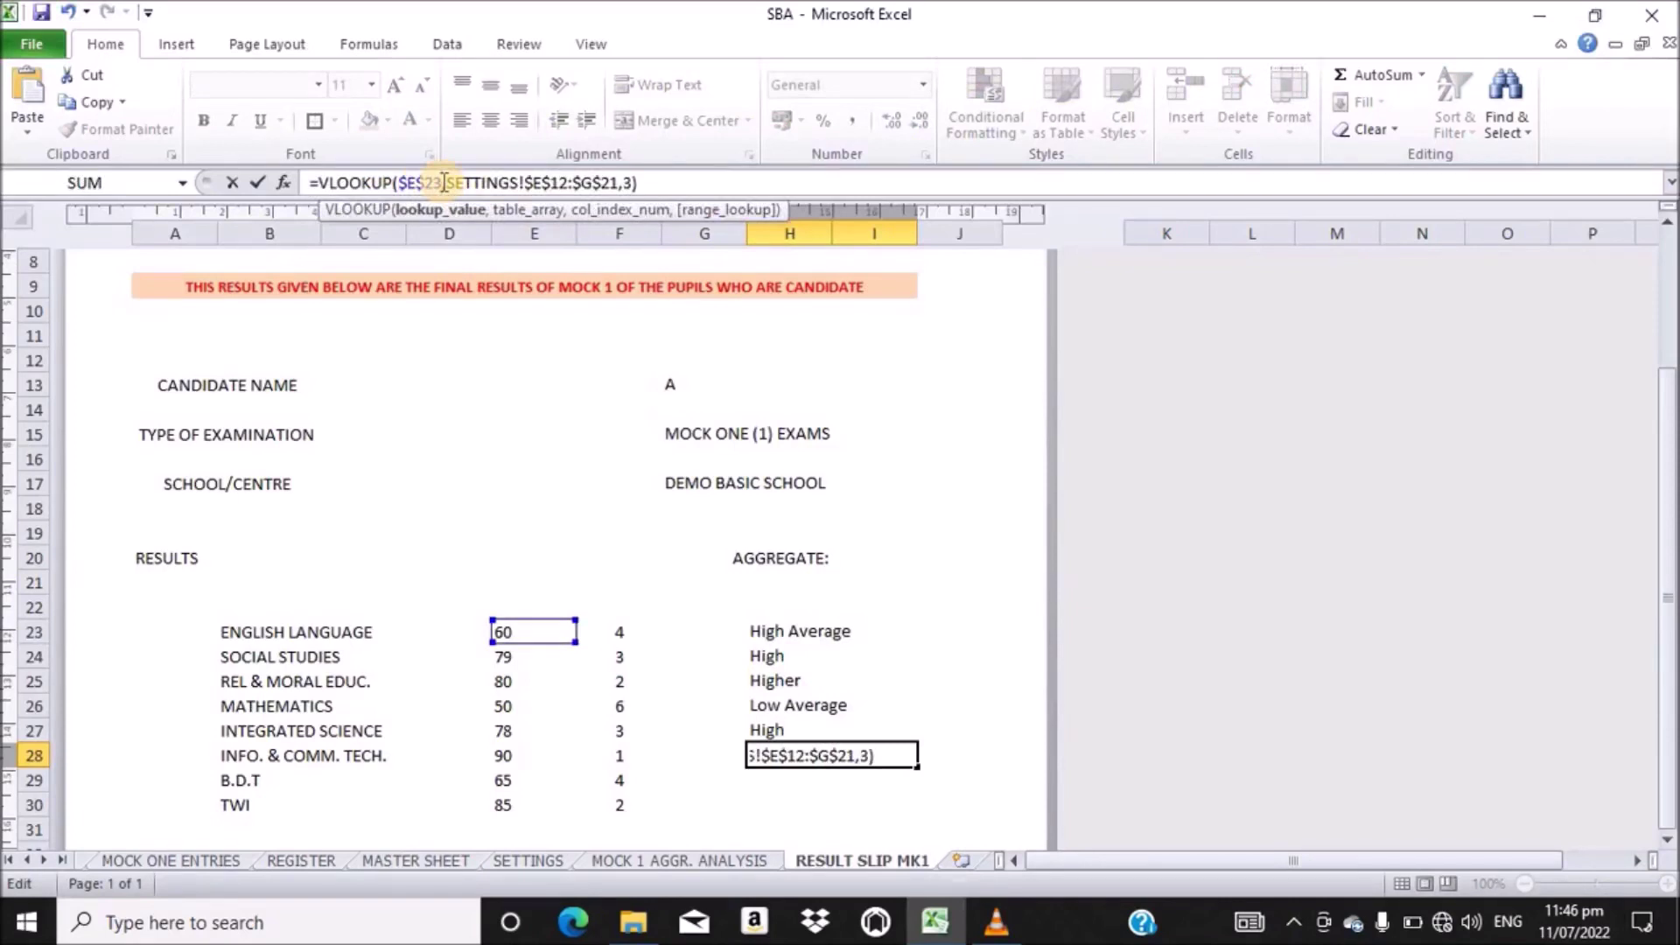
pyautogui.press('BackSpace')
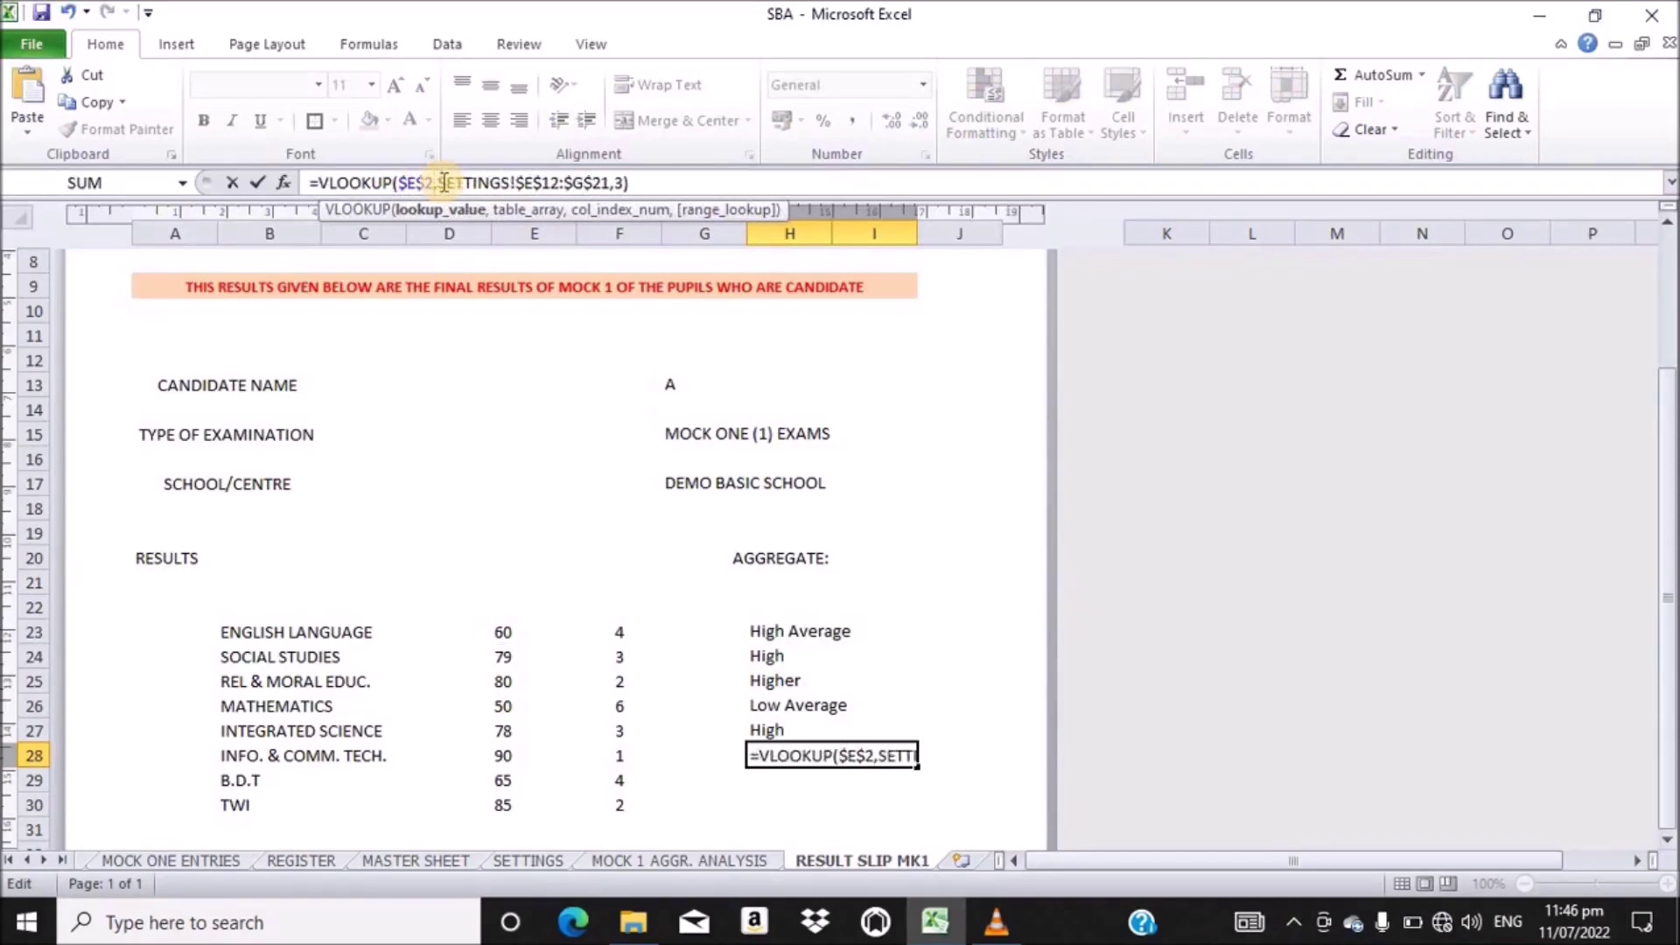
pyautogui.write('8')
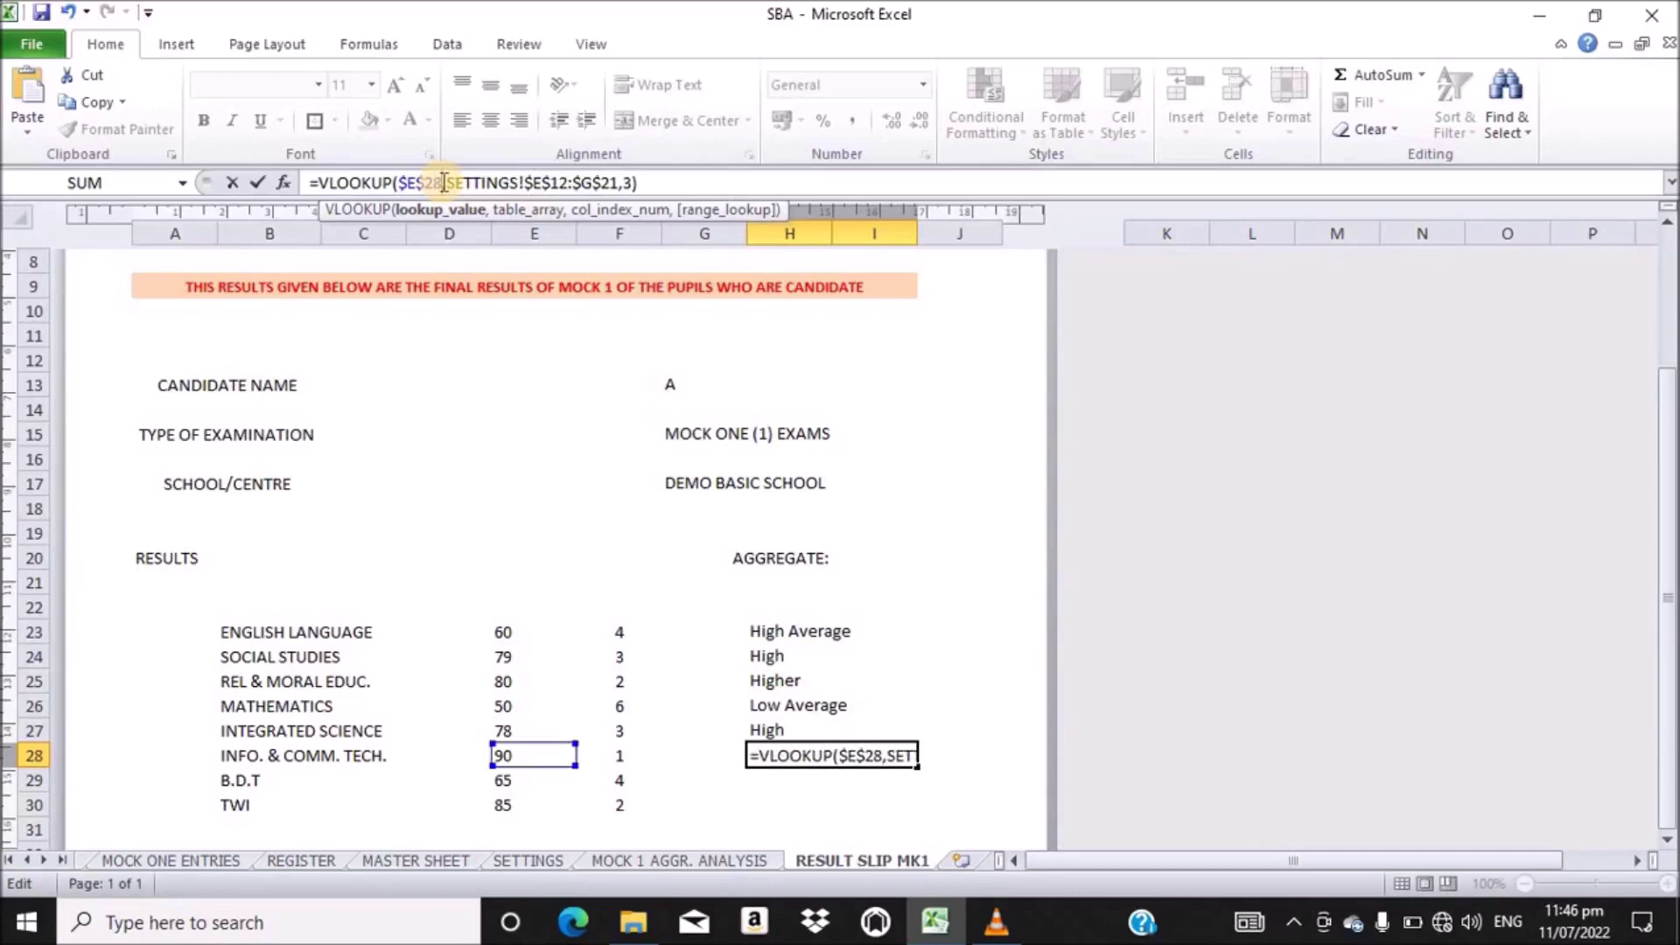
pyautogui.press('Return')
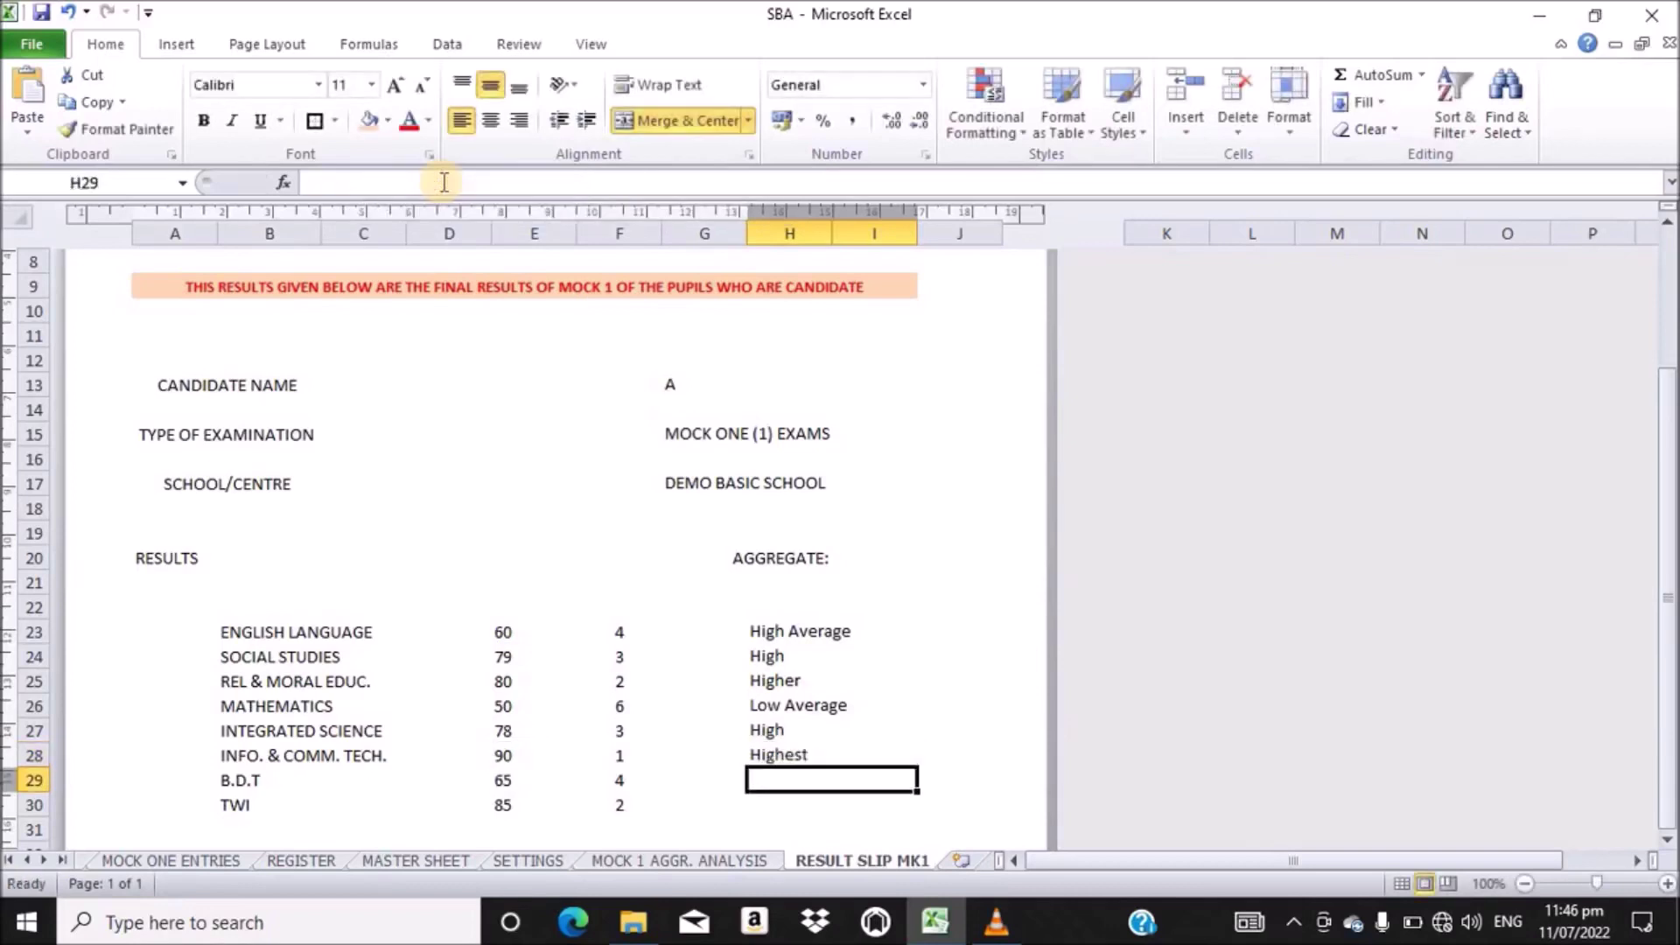
# - Add the remark VLOOKUP to H29 for B.D.T, replacing its lookup value with $E$29
pyautogui.click(378, 178)
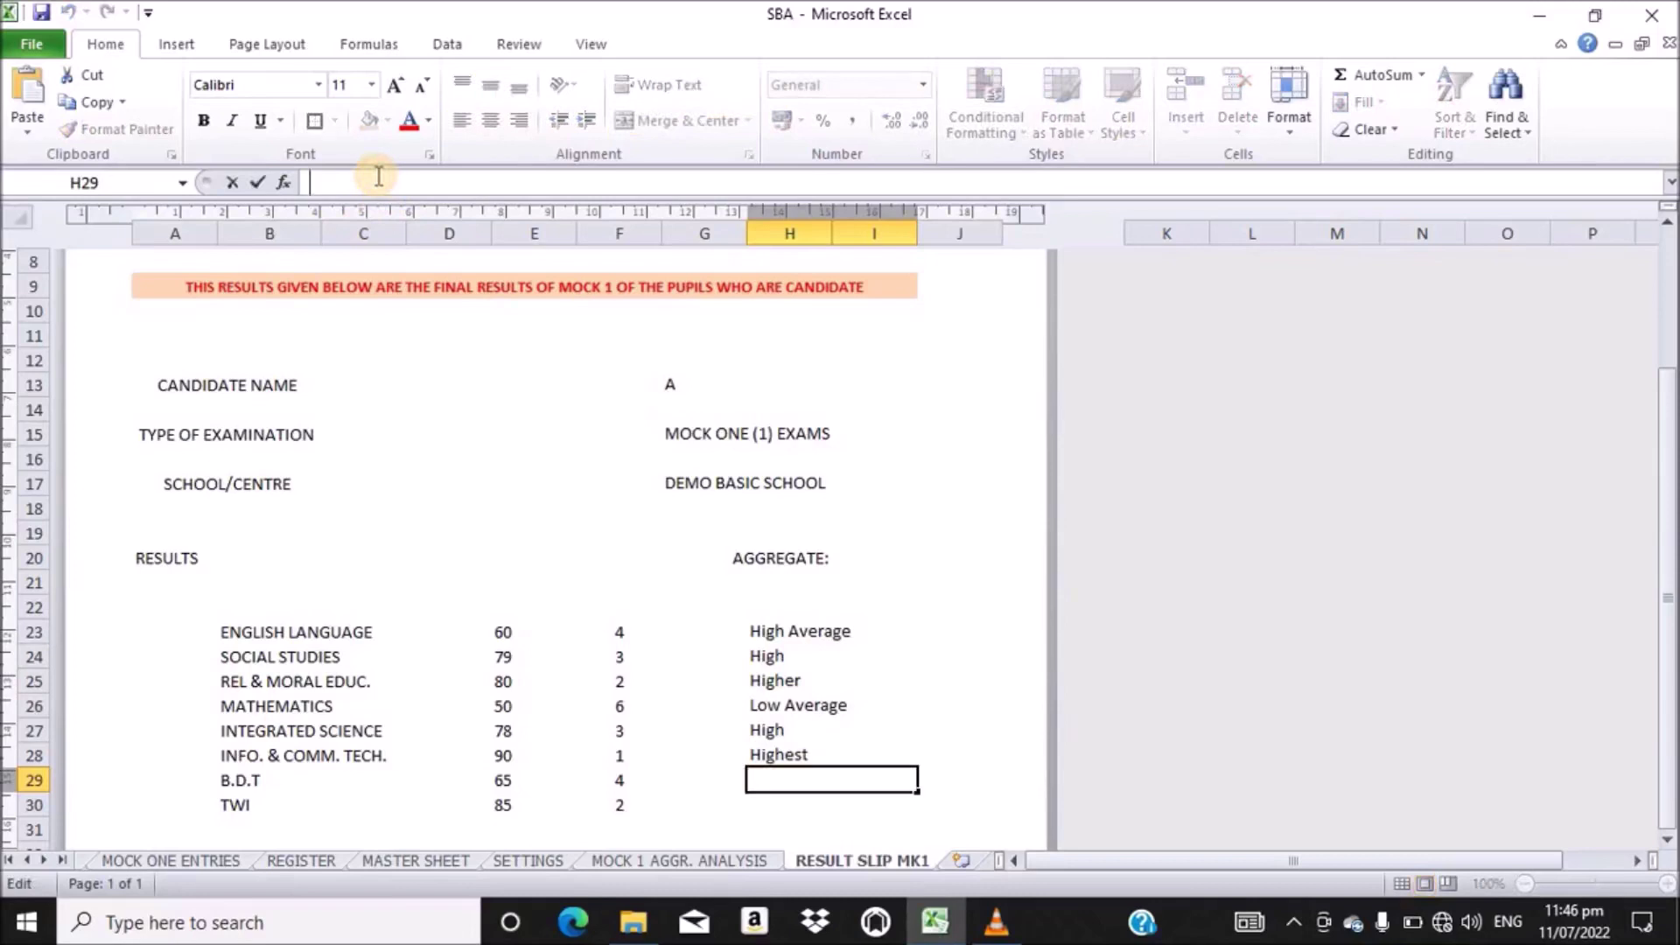
pyautogui.write('=VLOOKUP($E$23,SETTINGS!$E$12:$G$21,3)')
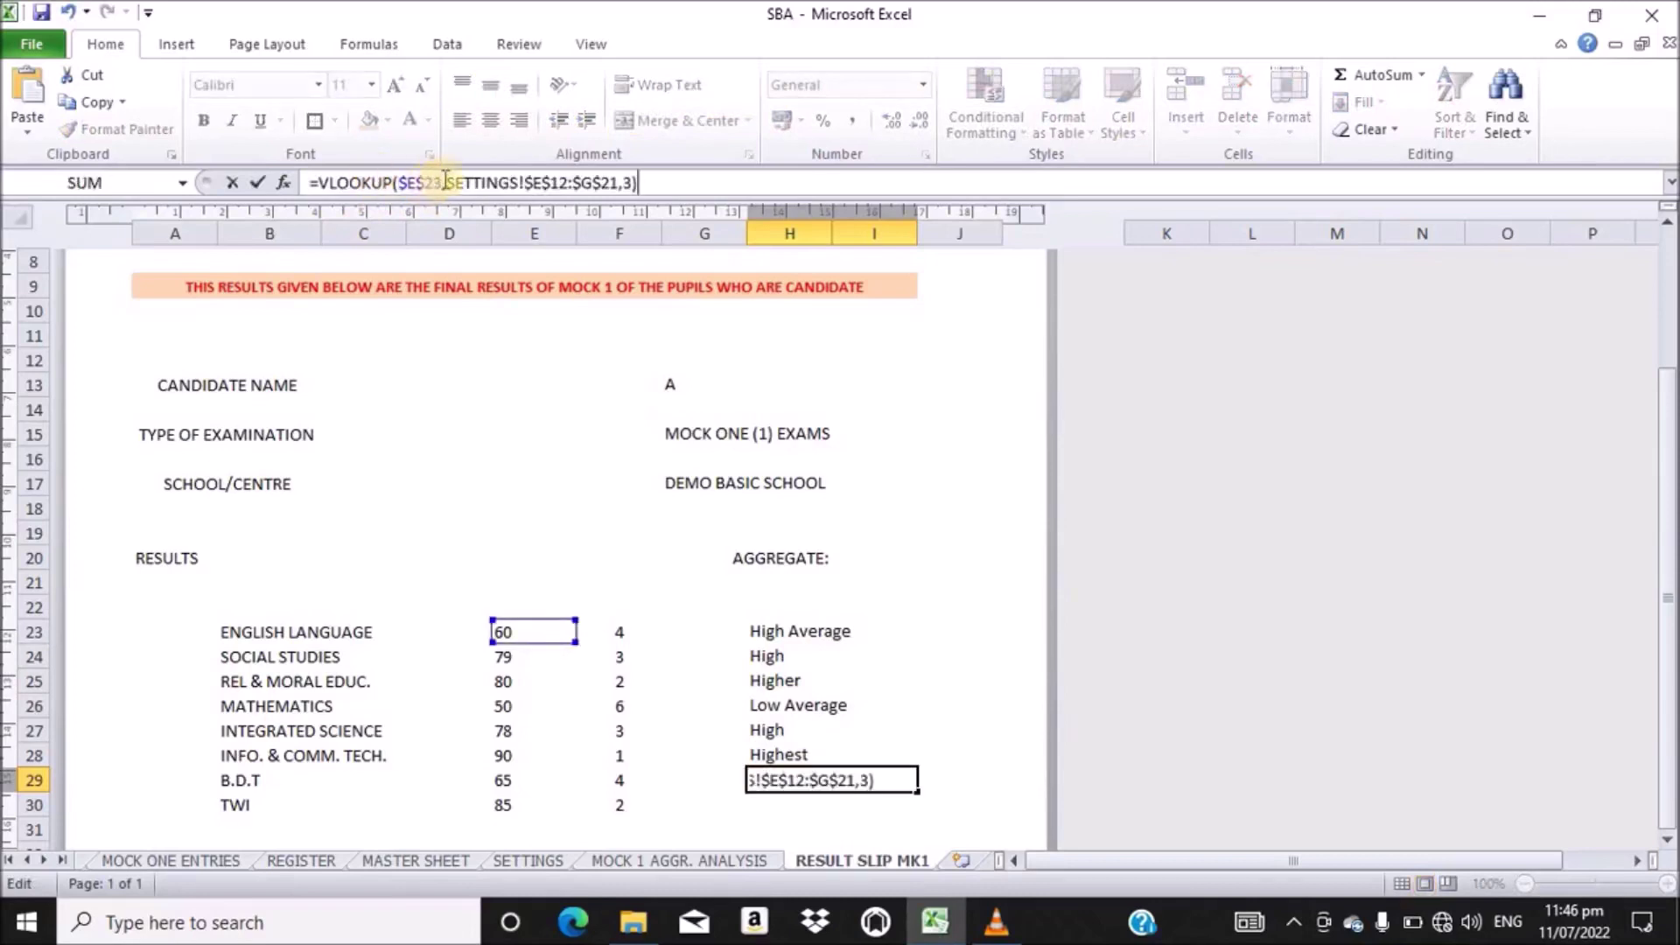
pyautogui.click(444, 181)
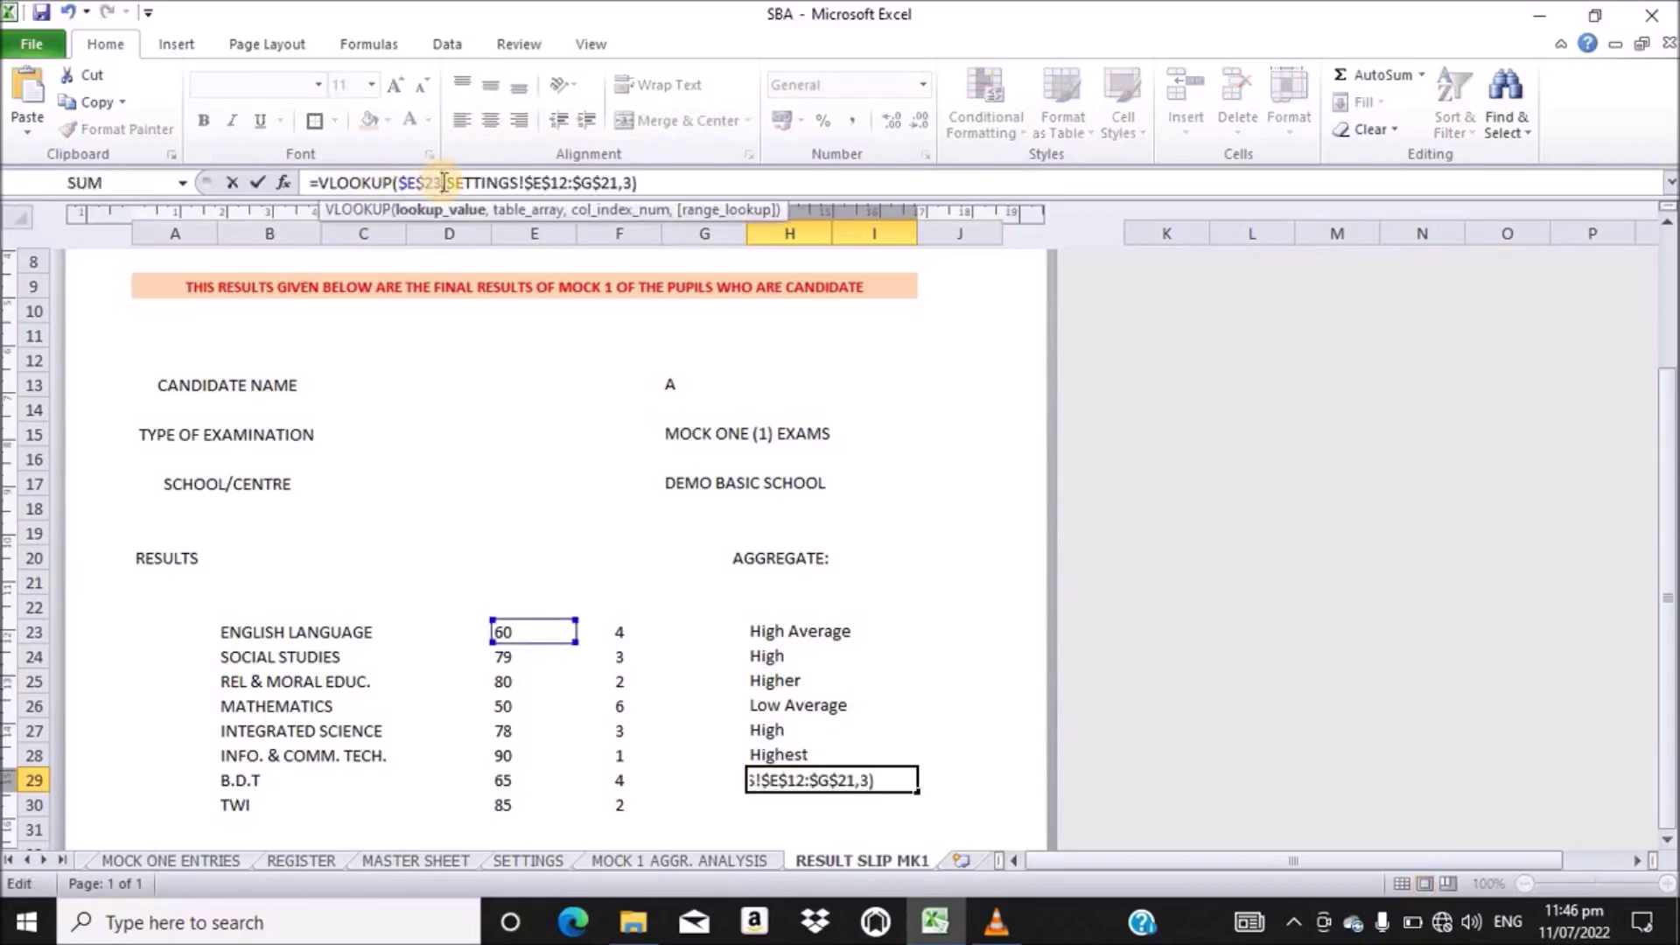
pyautogui.press('BackSpace')
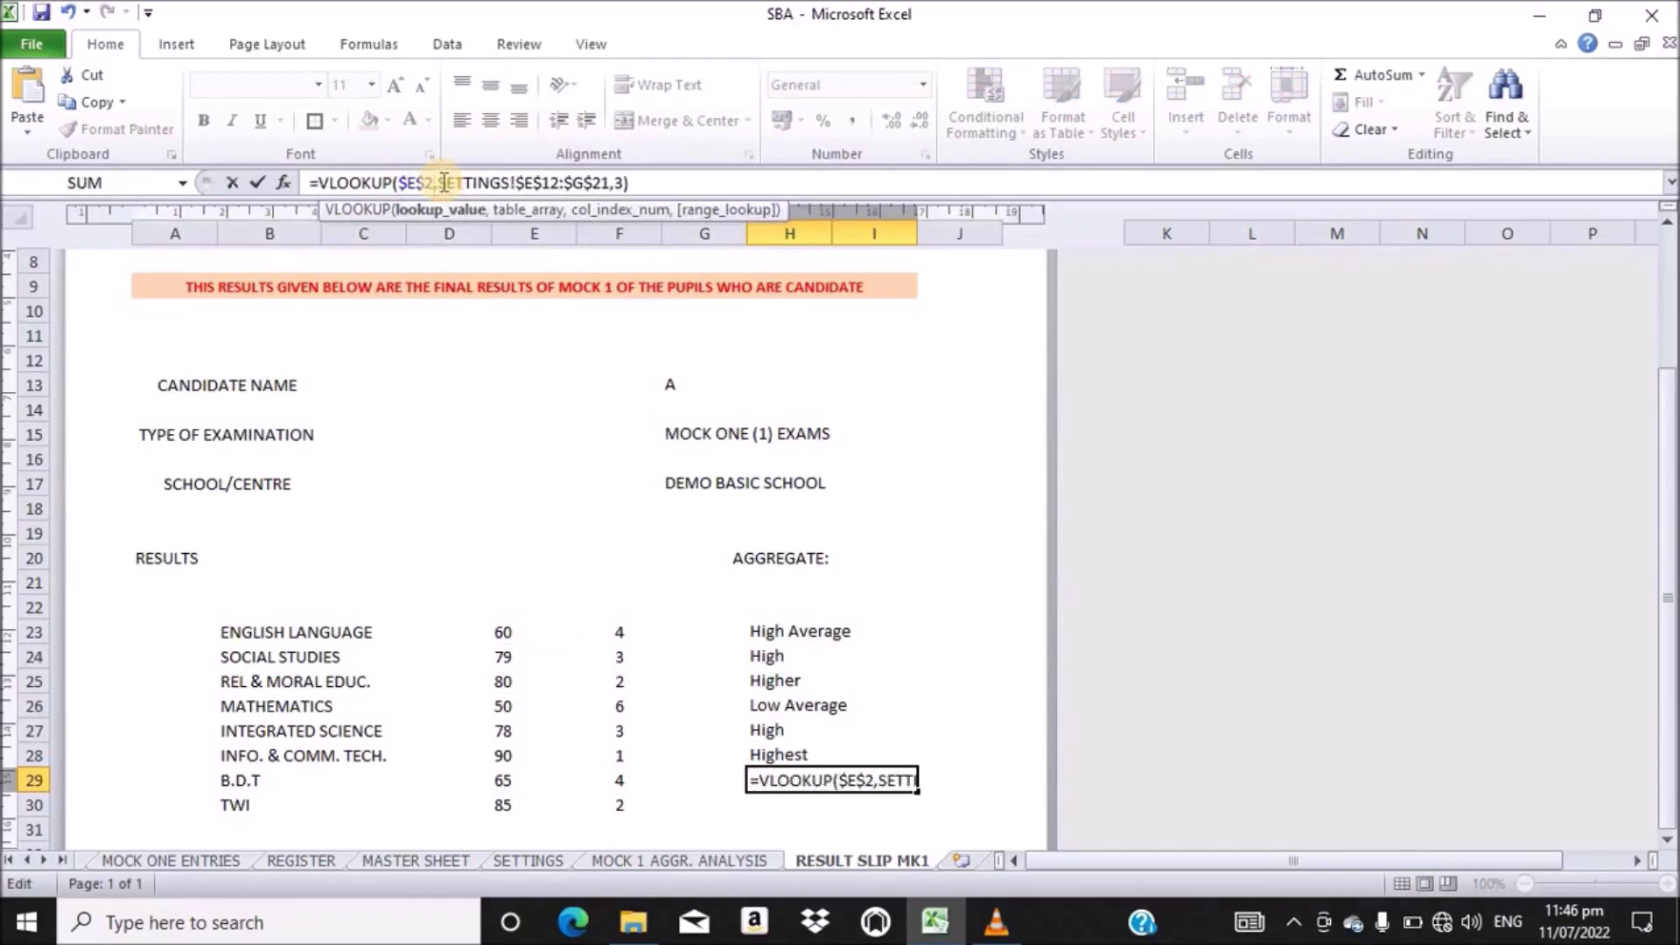
pyautogui.write('9')
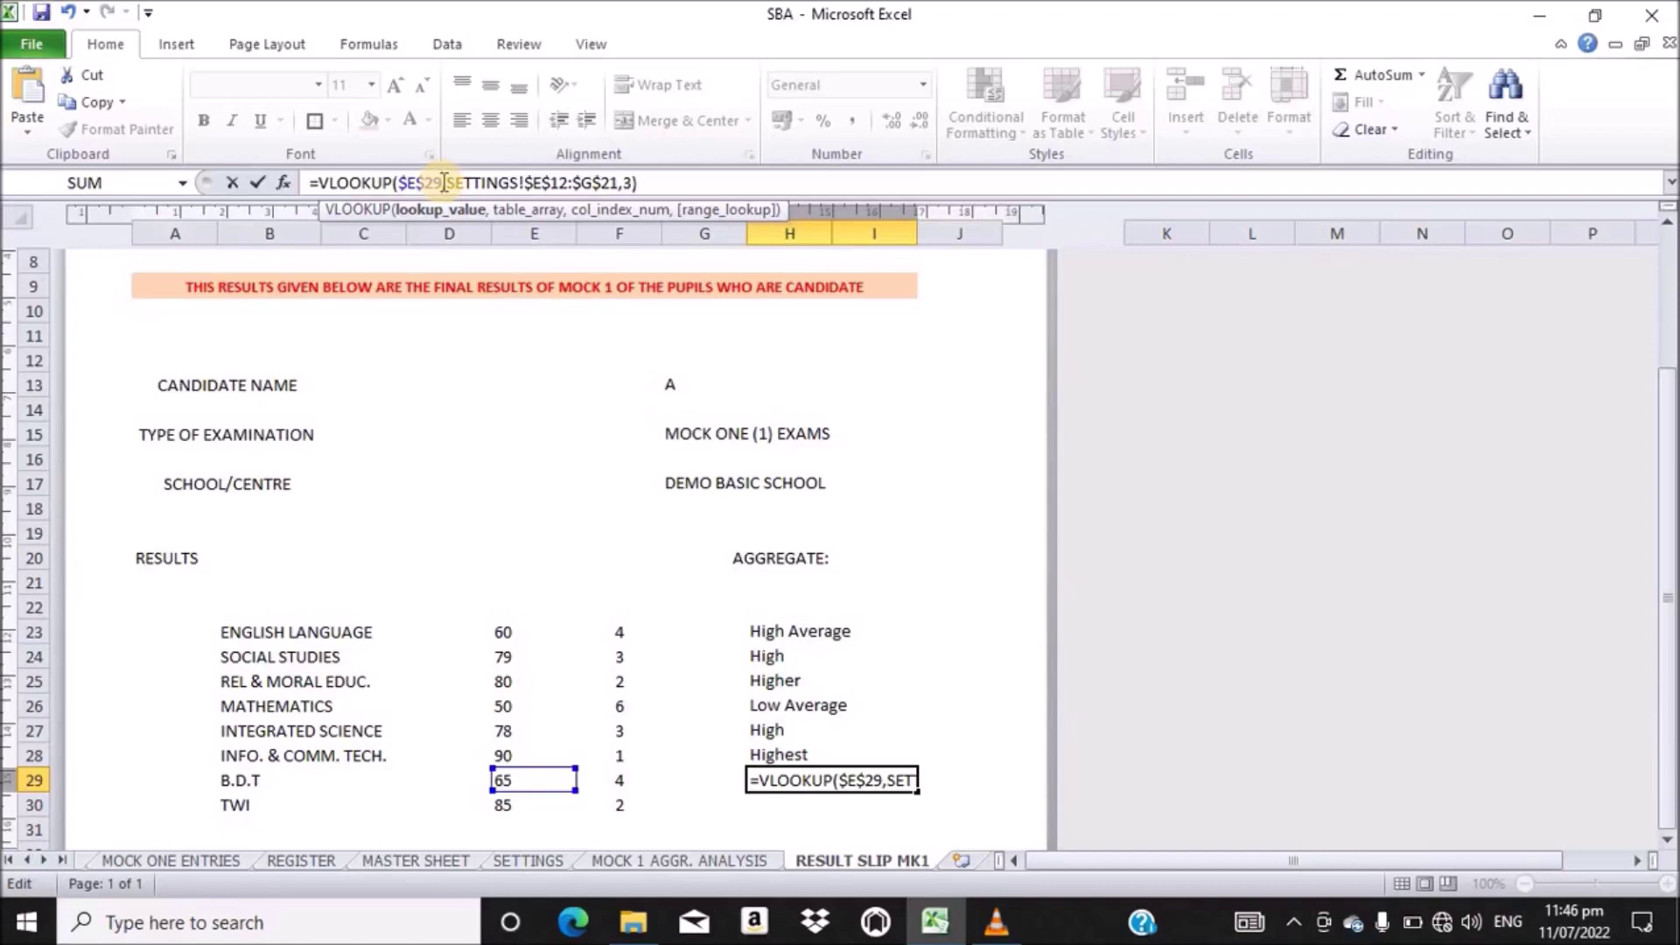
pyautogui.press('Return')
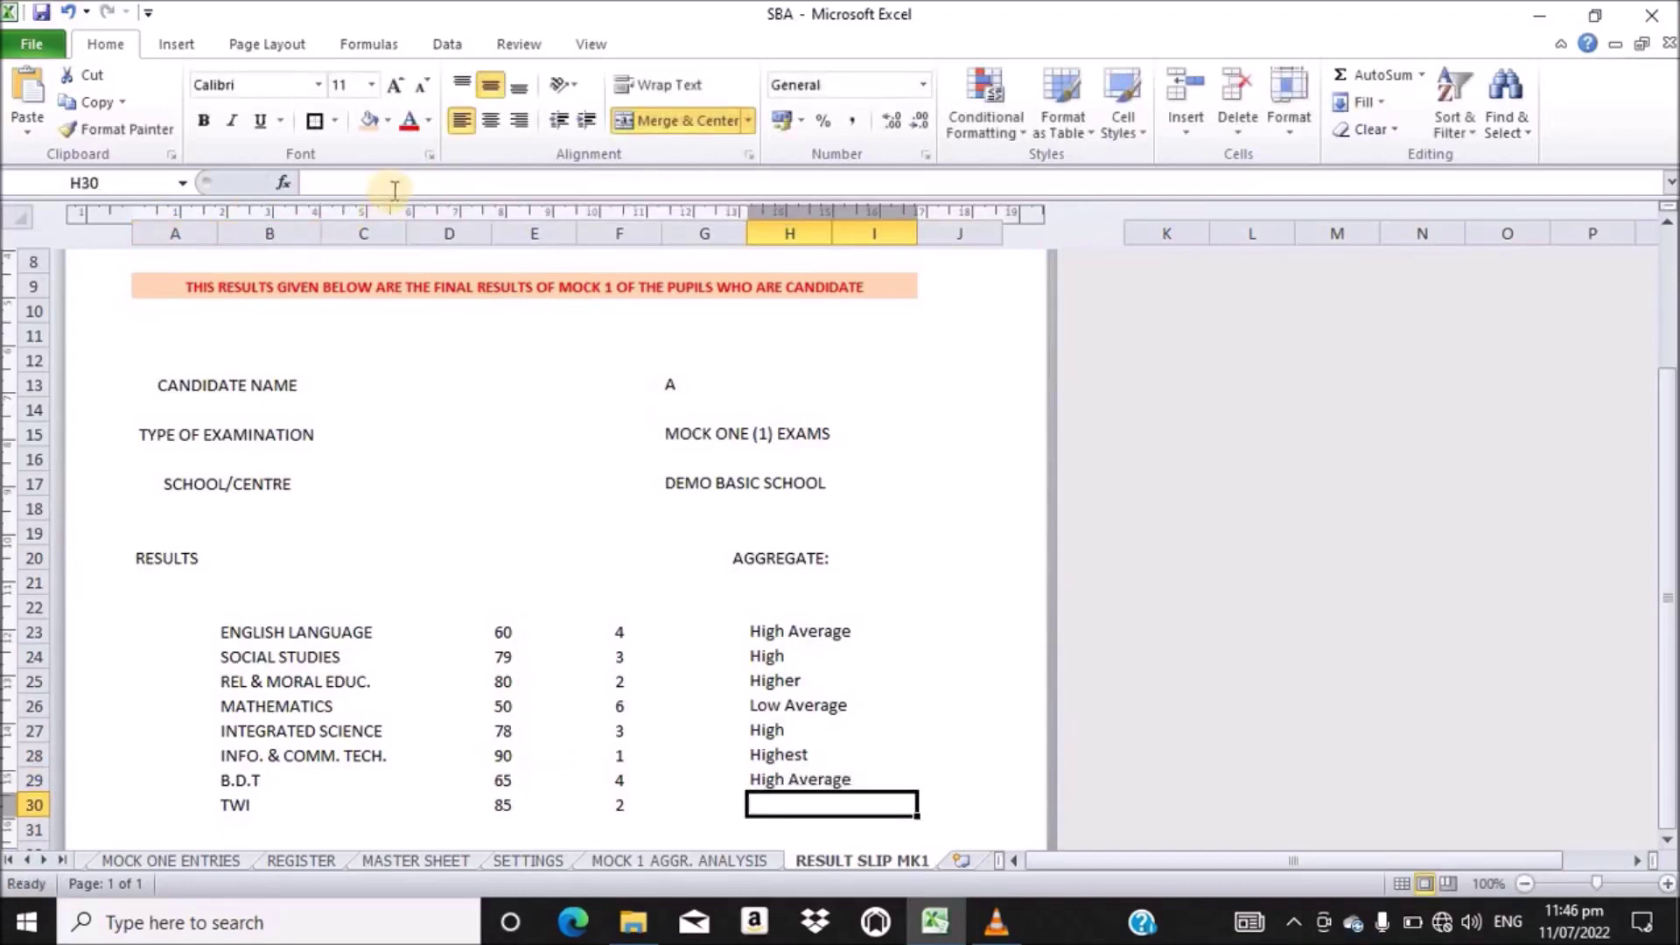
# - Fill H30 with the remark VLOOKUP for TWI, changing its lookup value to $E$30
pyautogui.click(401, 185)
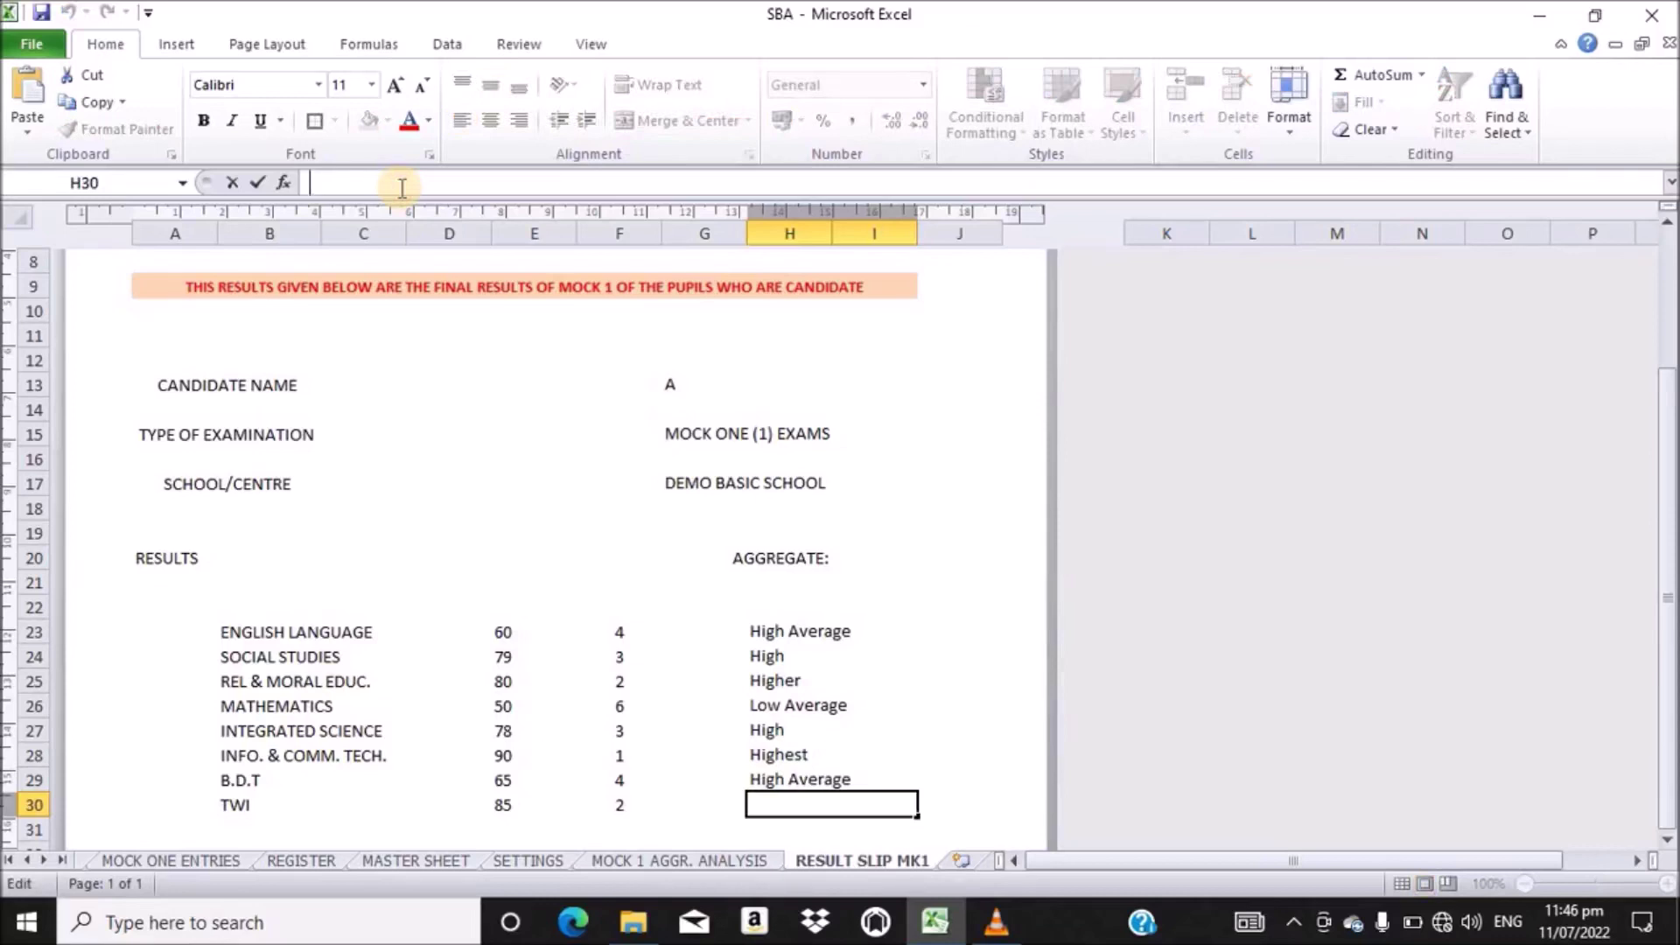
pyautogui.write('=VLOOKUP($E$23,SETTINGS!$E$12:$G$21,3)')
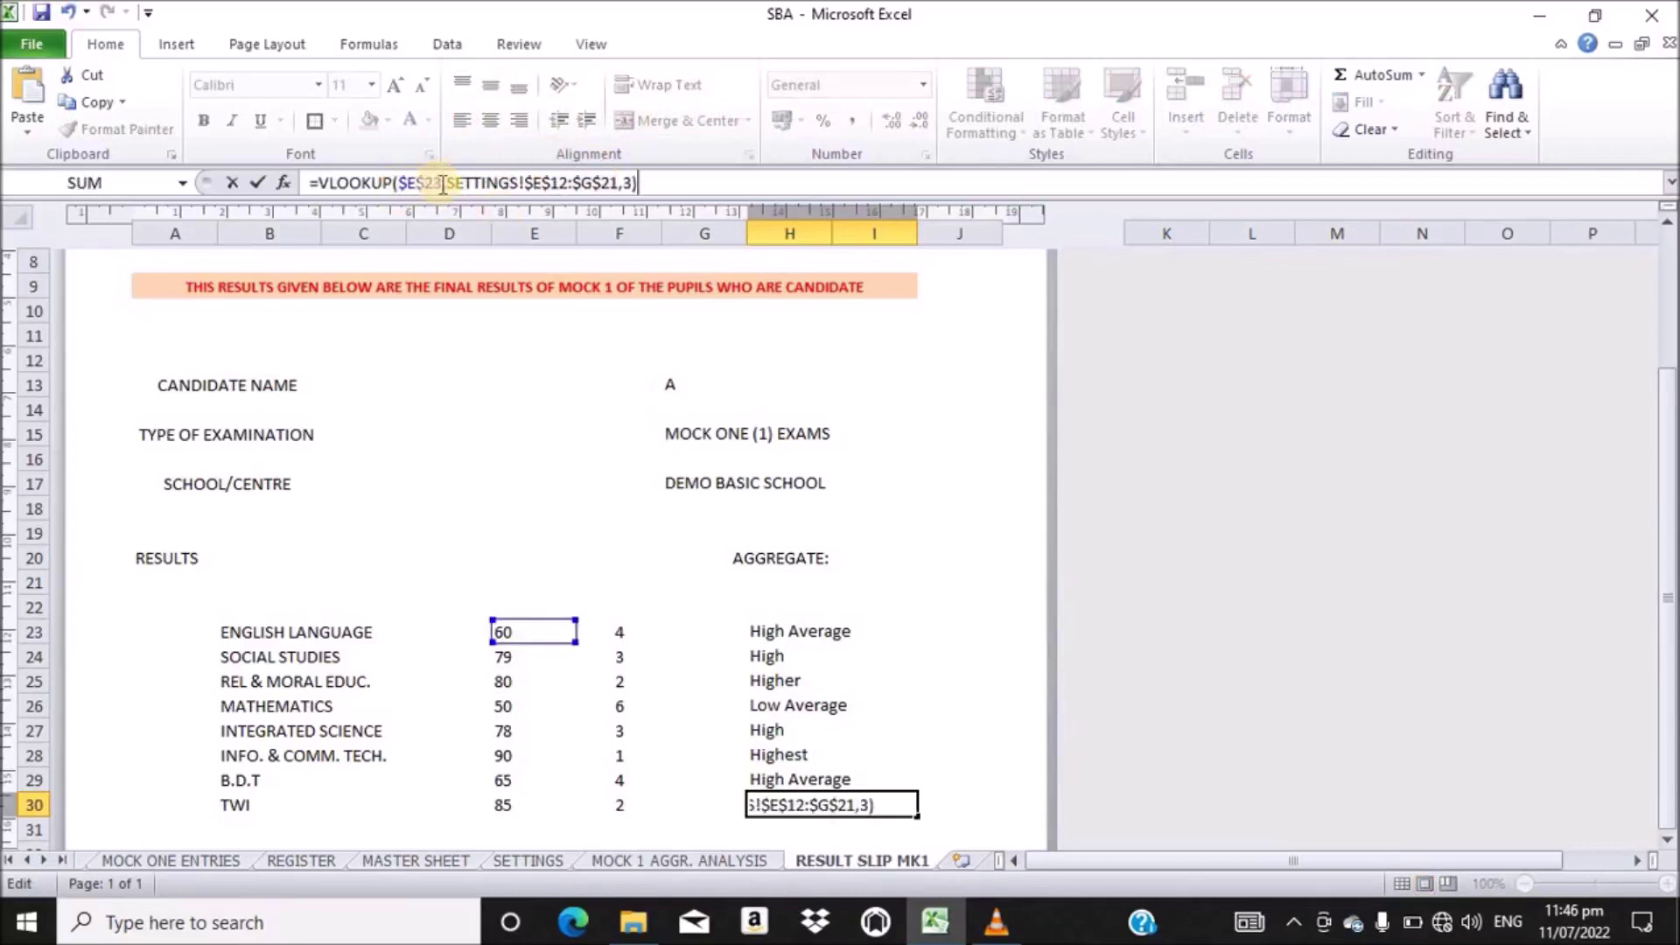
pyautogui.click(442, 184)
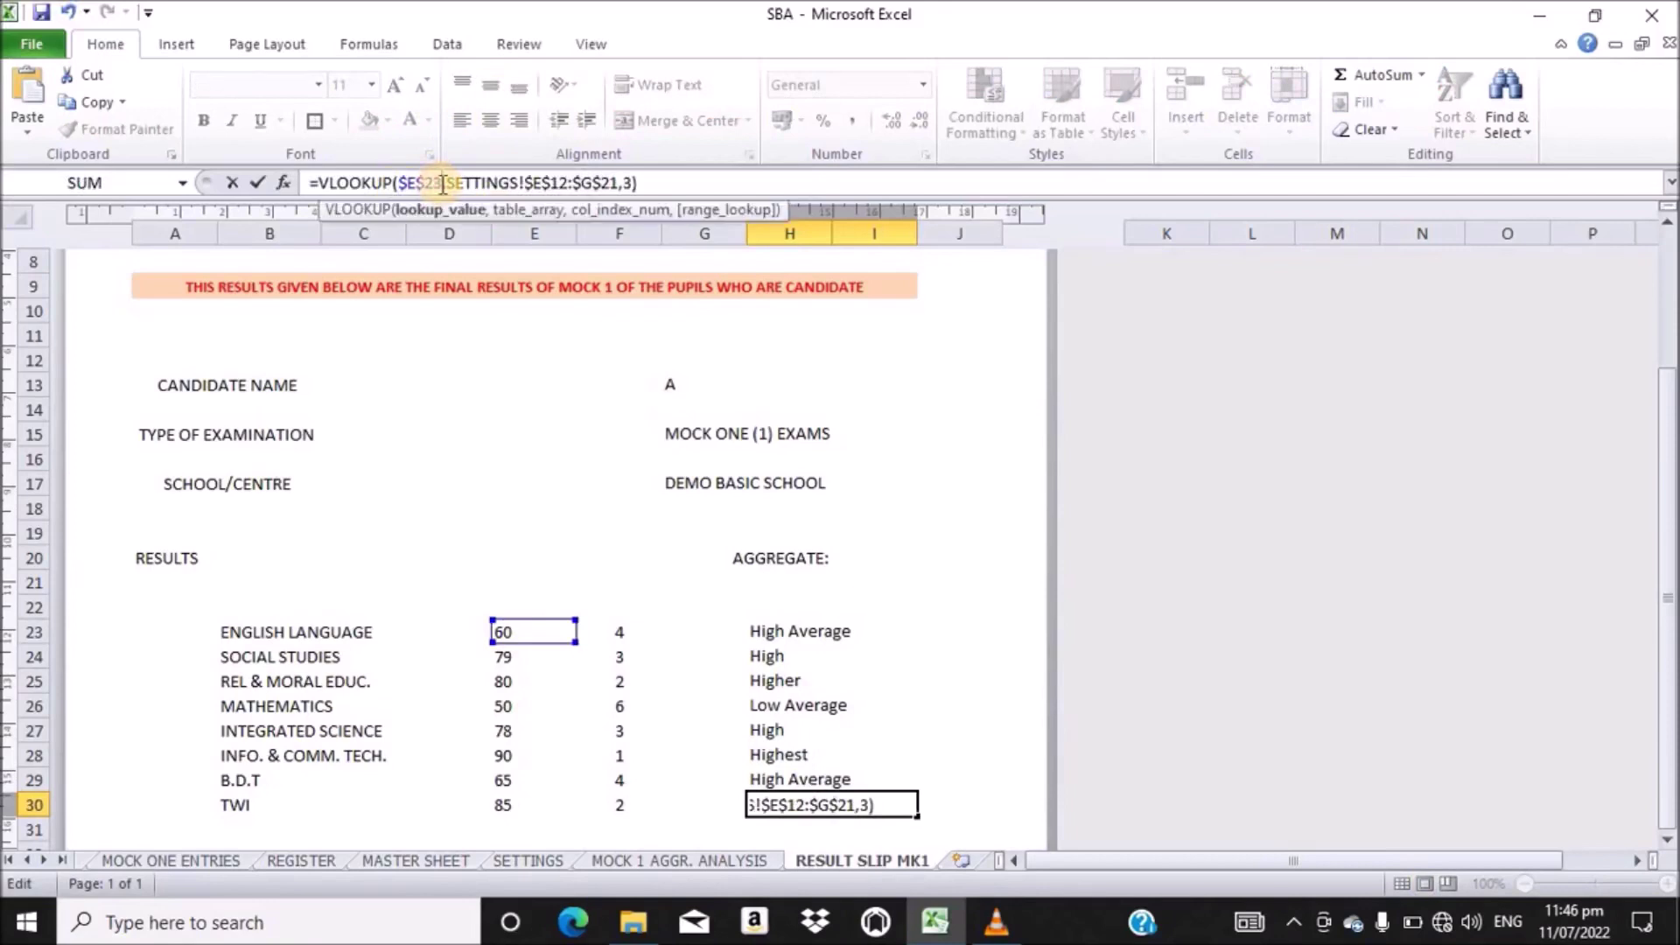
pyautogui.press('BackSpace')
pyautogui.press('BackSpace')
pyautogui.write('30')
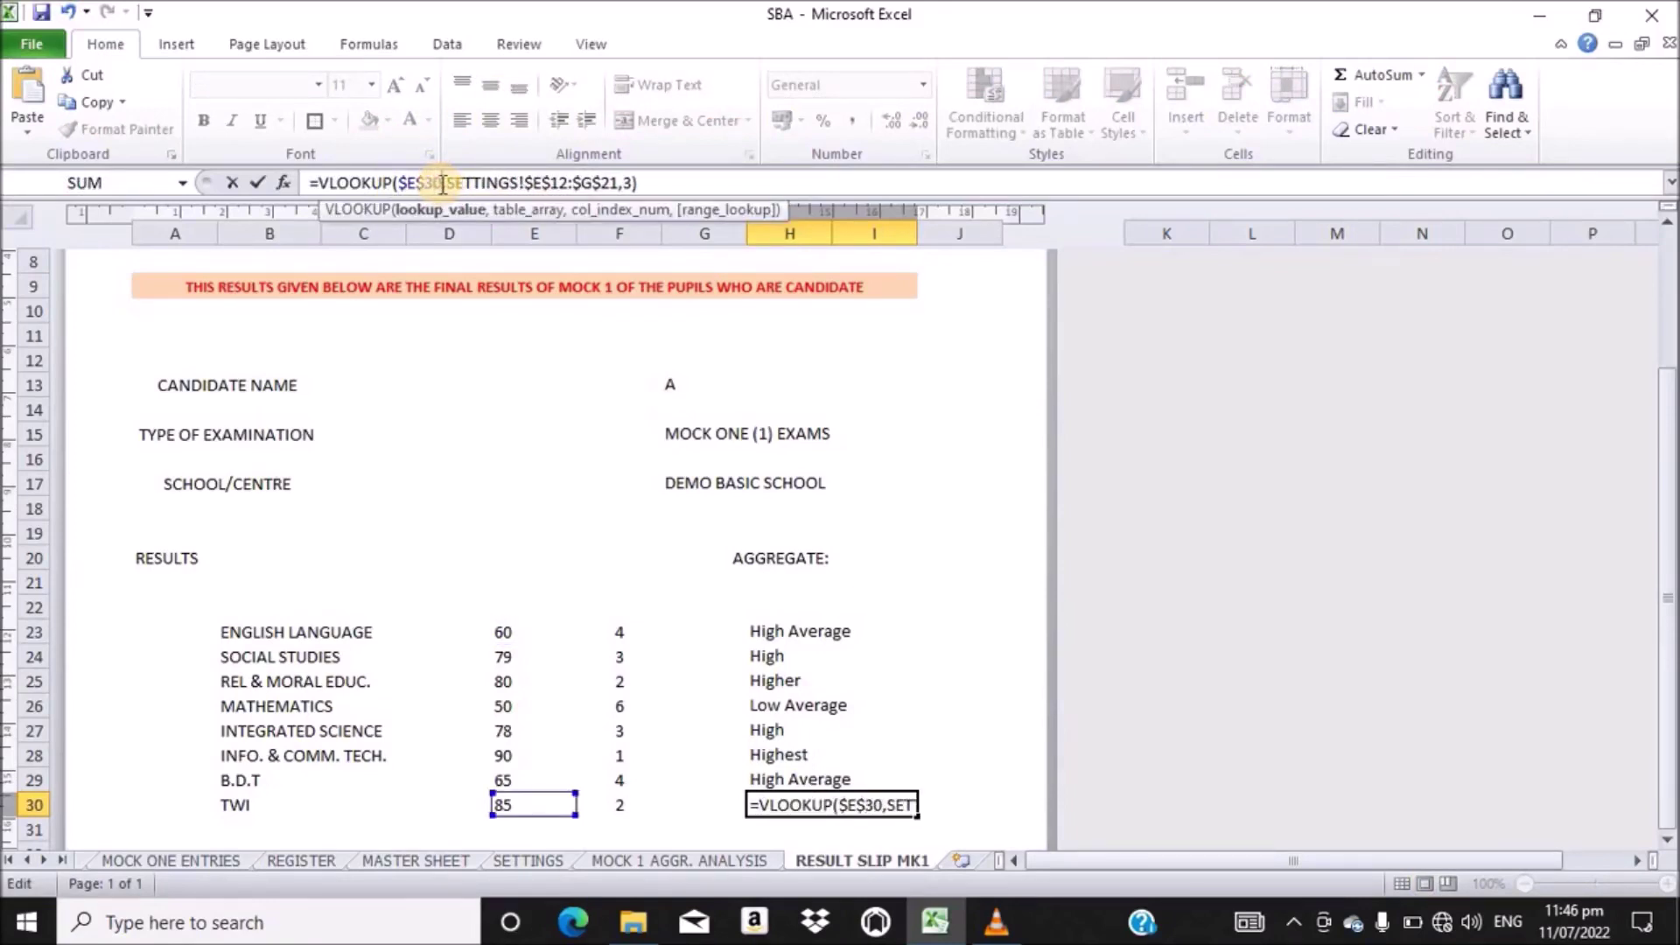
pyautogui.press('Return')
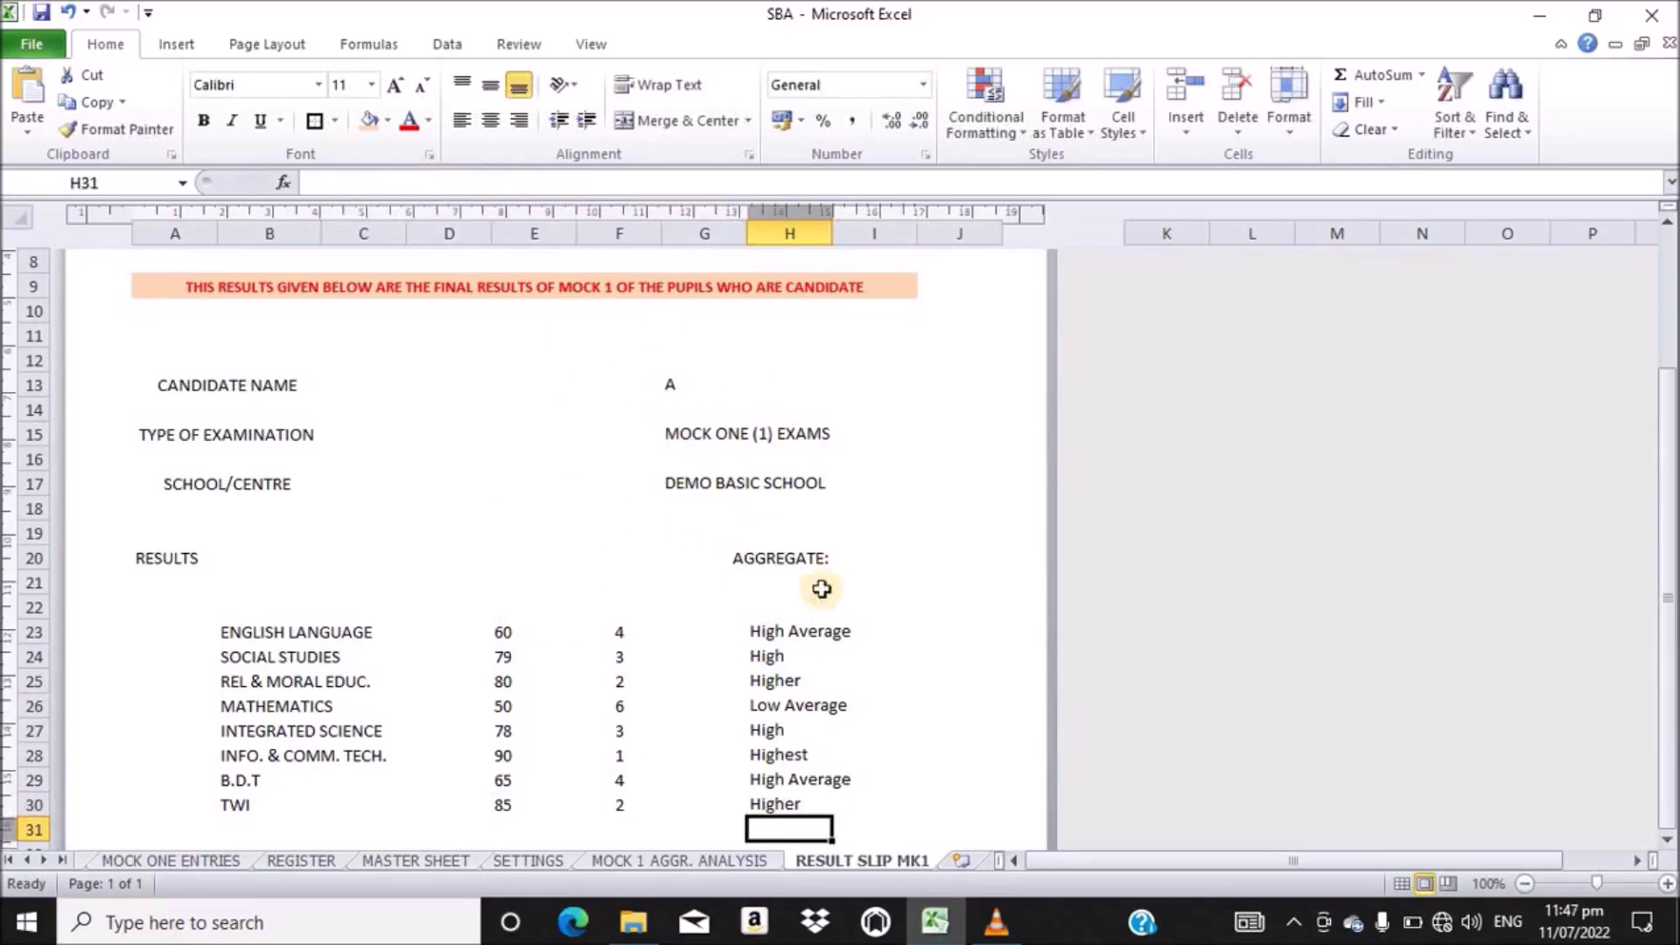
pyautogui.click(855, 558)
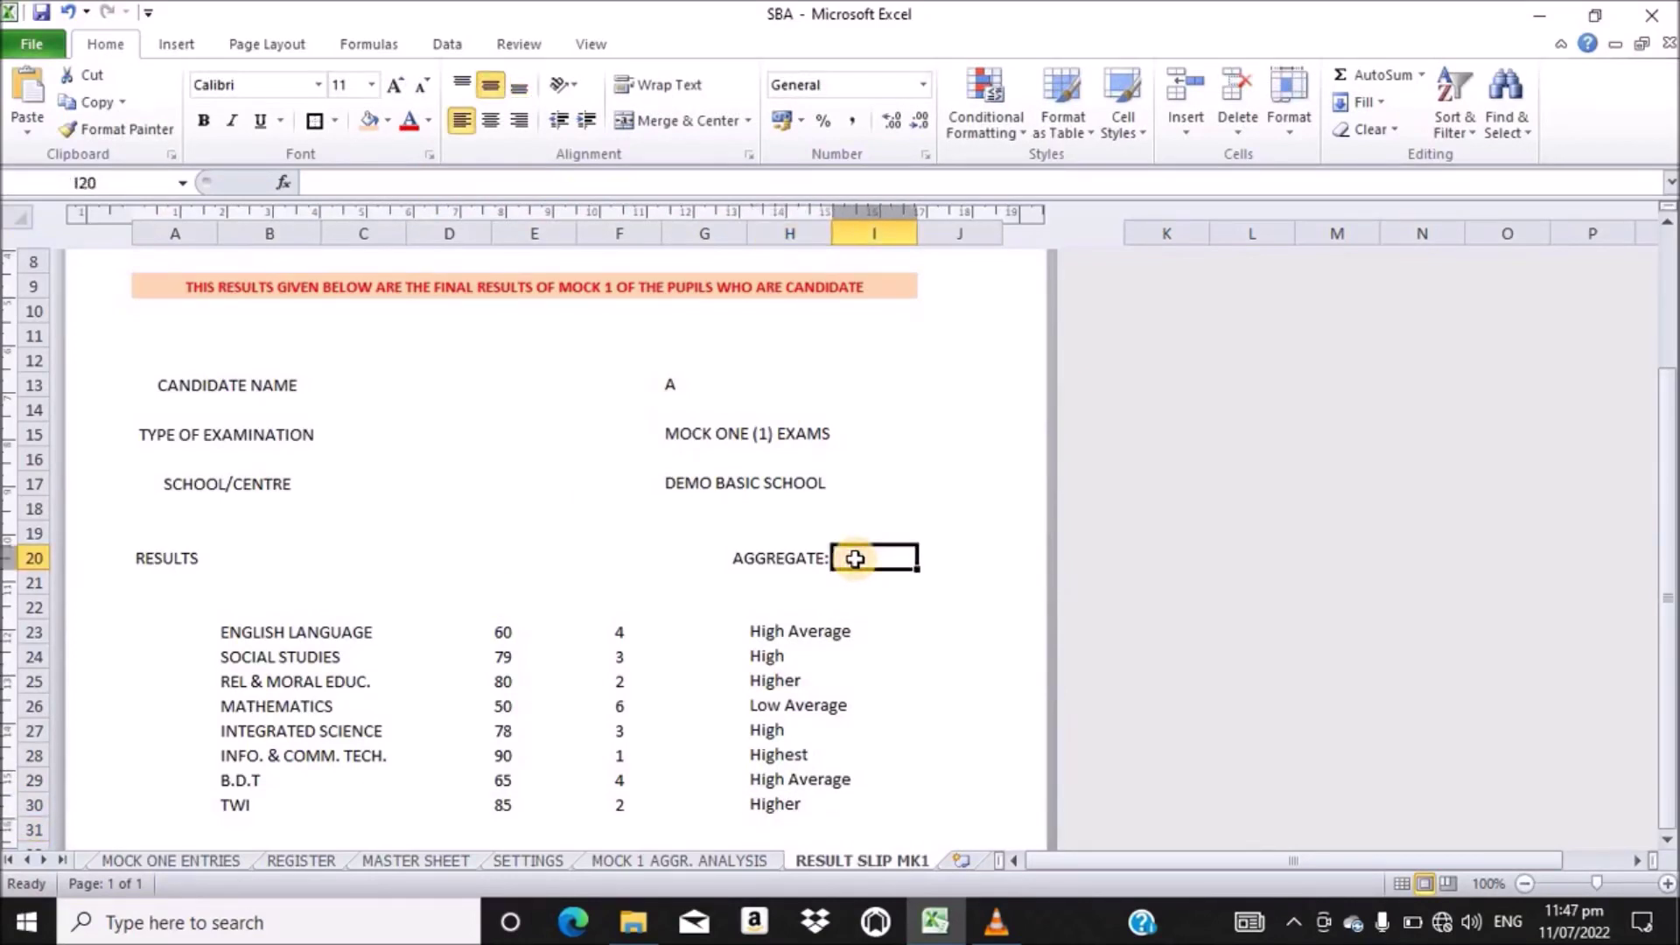
pyautogui.click(770, 630)
pyautogui.moveTo(770, 630); pyautogui.dragTo(781, 804)
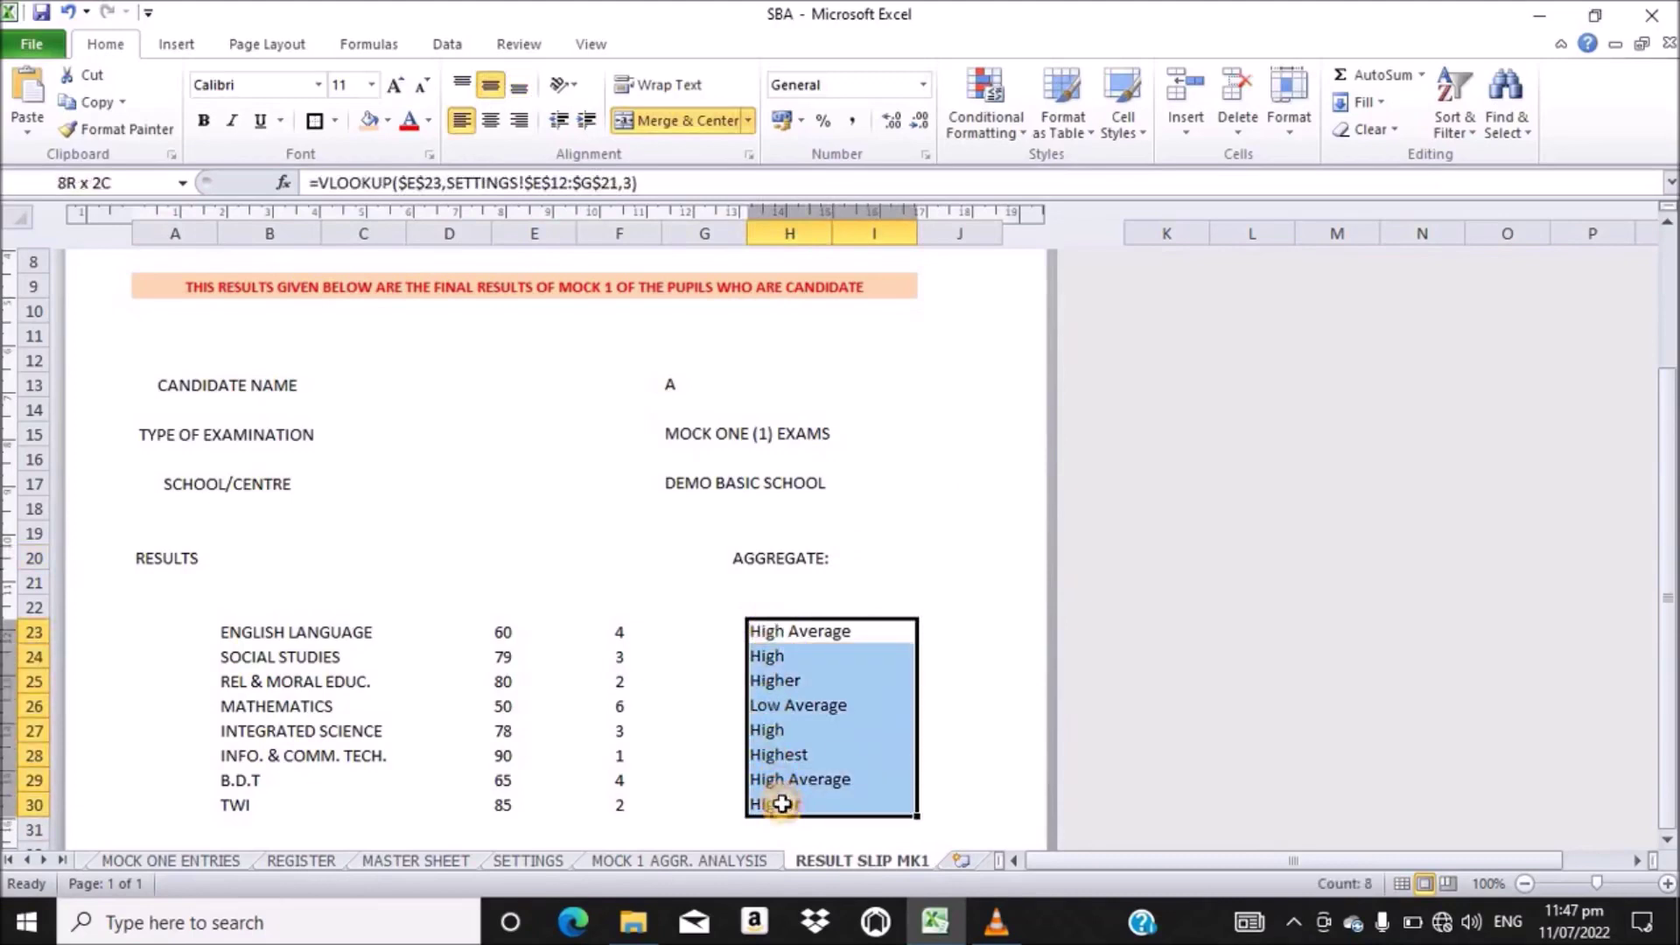
pyautogui.moveTo(781, 803); pyautogui.dragTo(781, 803)
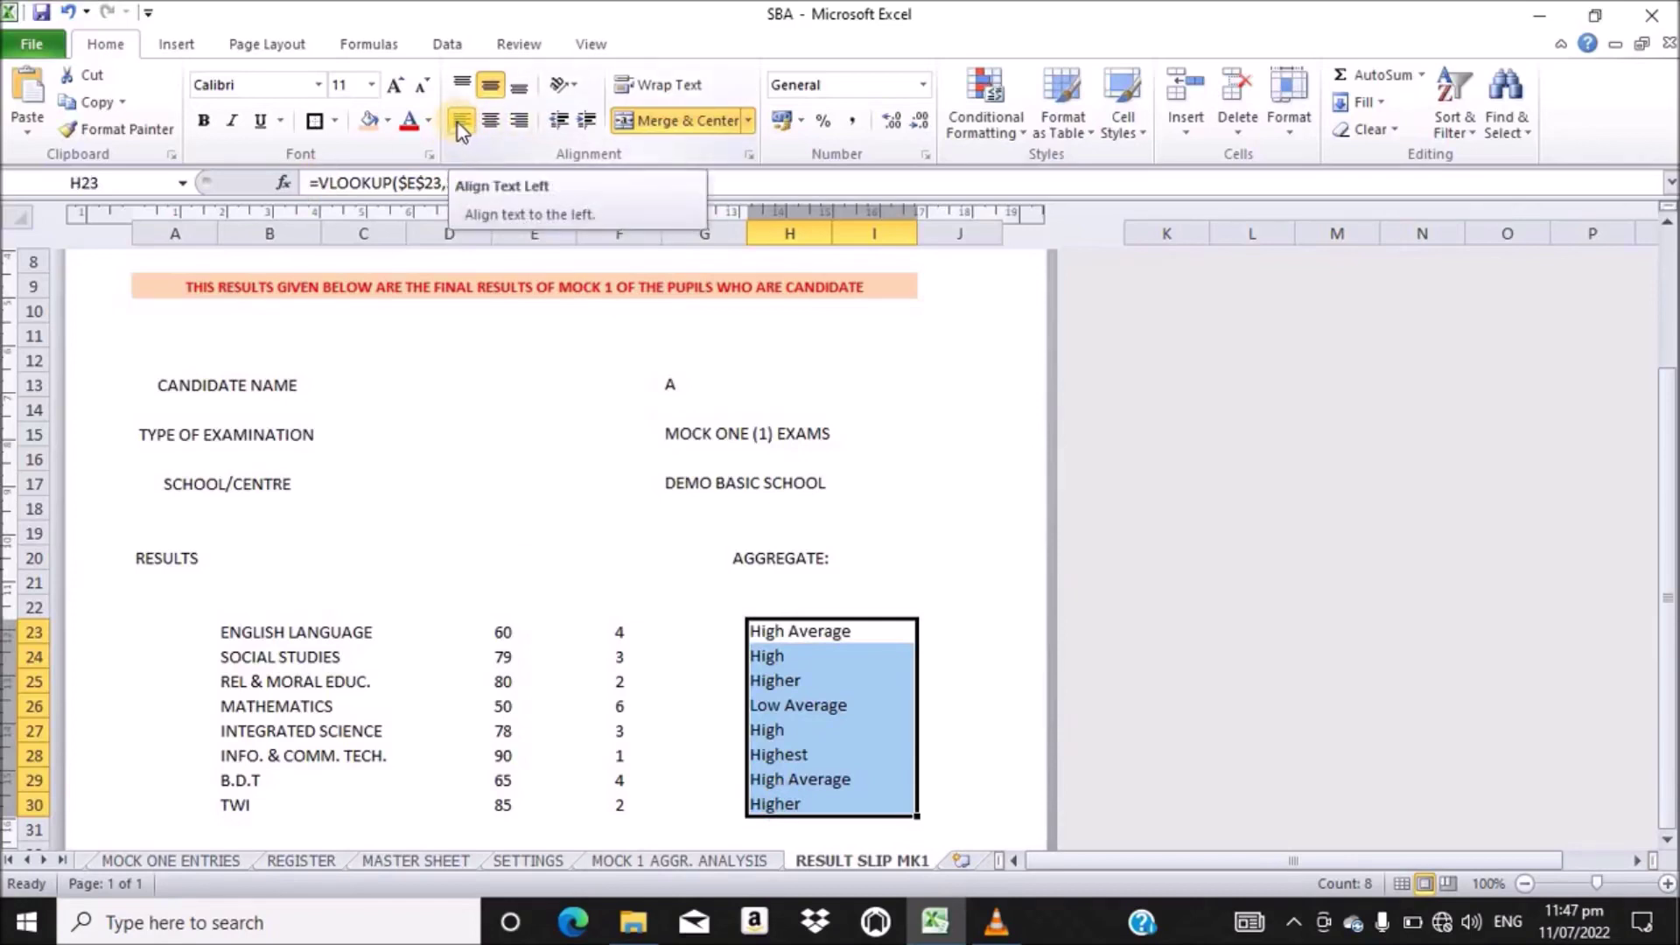
# - Copy the ENGLISH LANGUAGE grade formula from F23 and paste it into the AGGREGATE cell I20
pyautogui.click(869, 561)
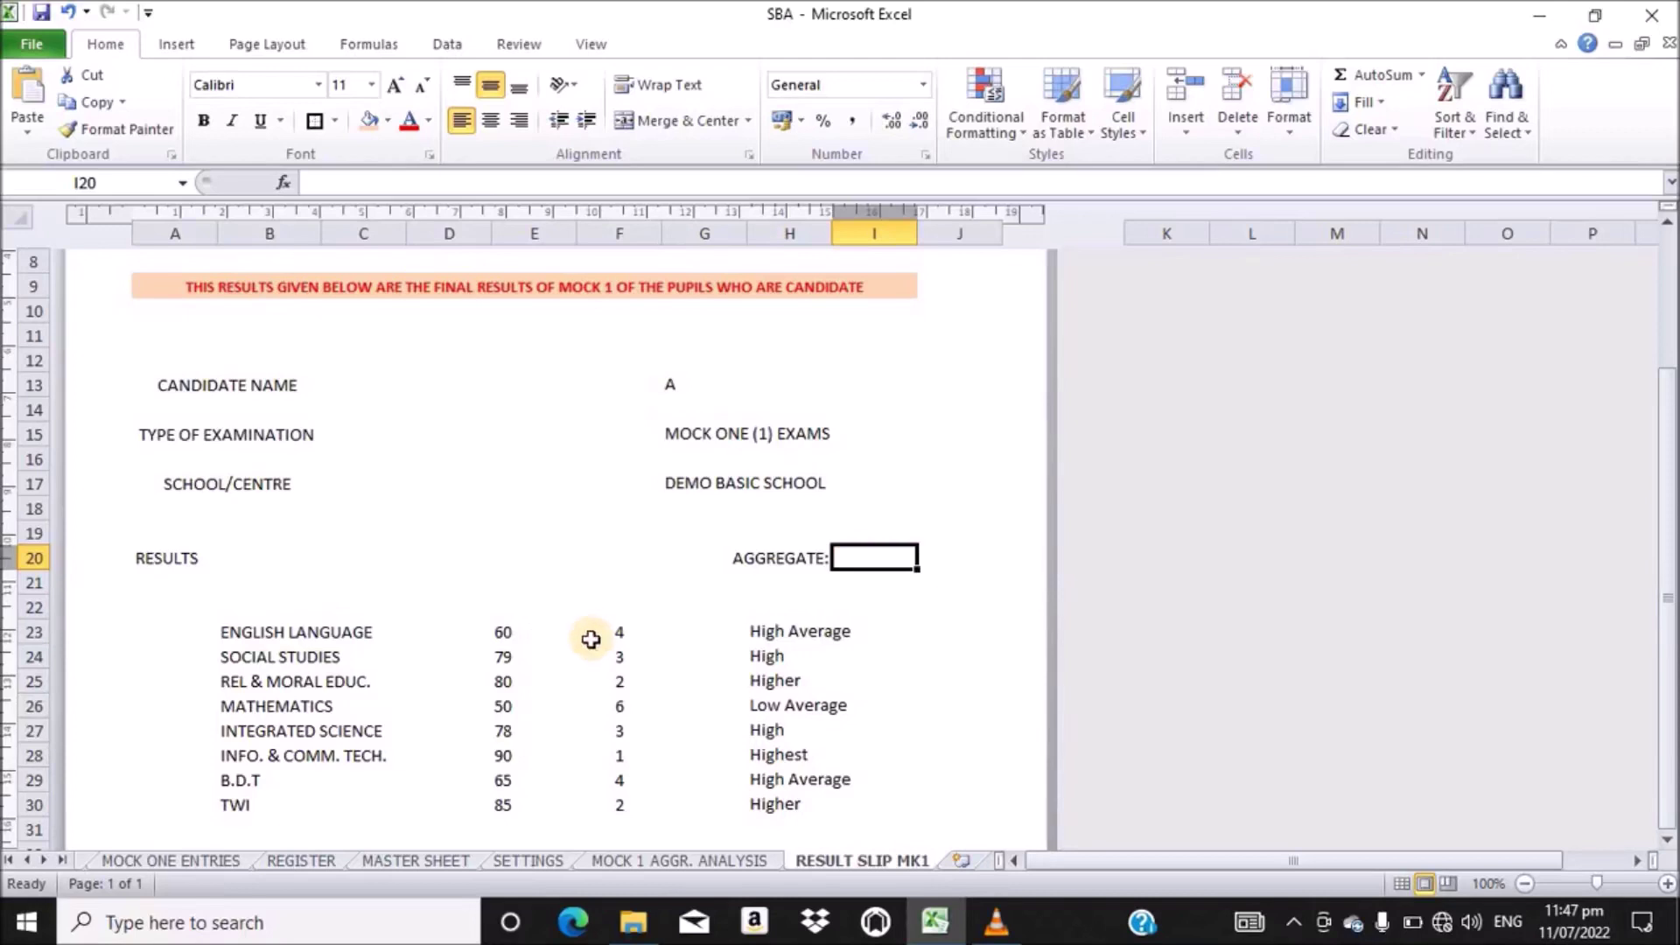
pyautogui.click(625, 628)
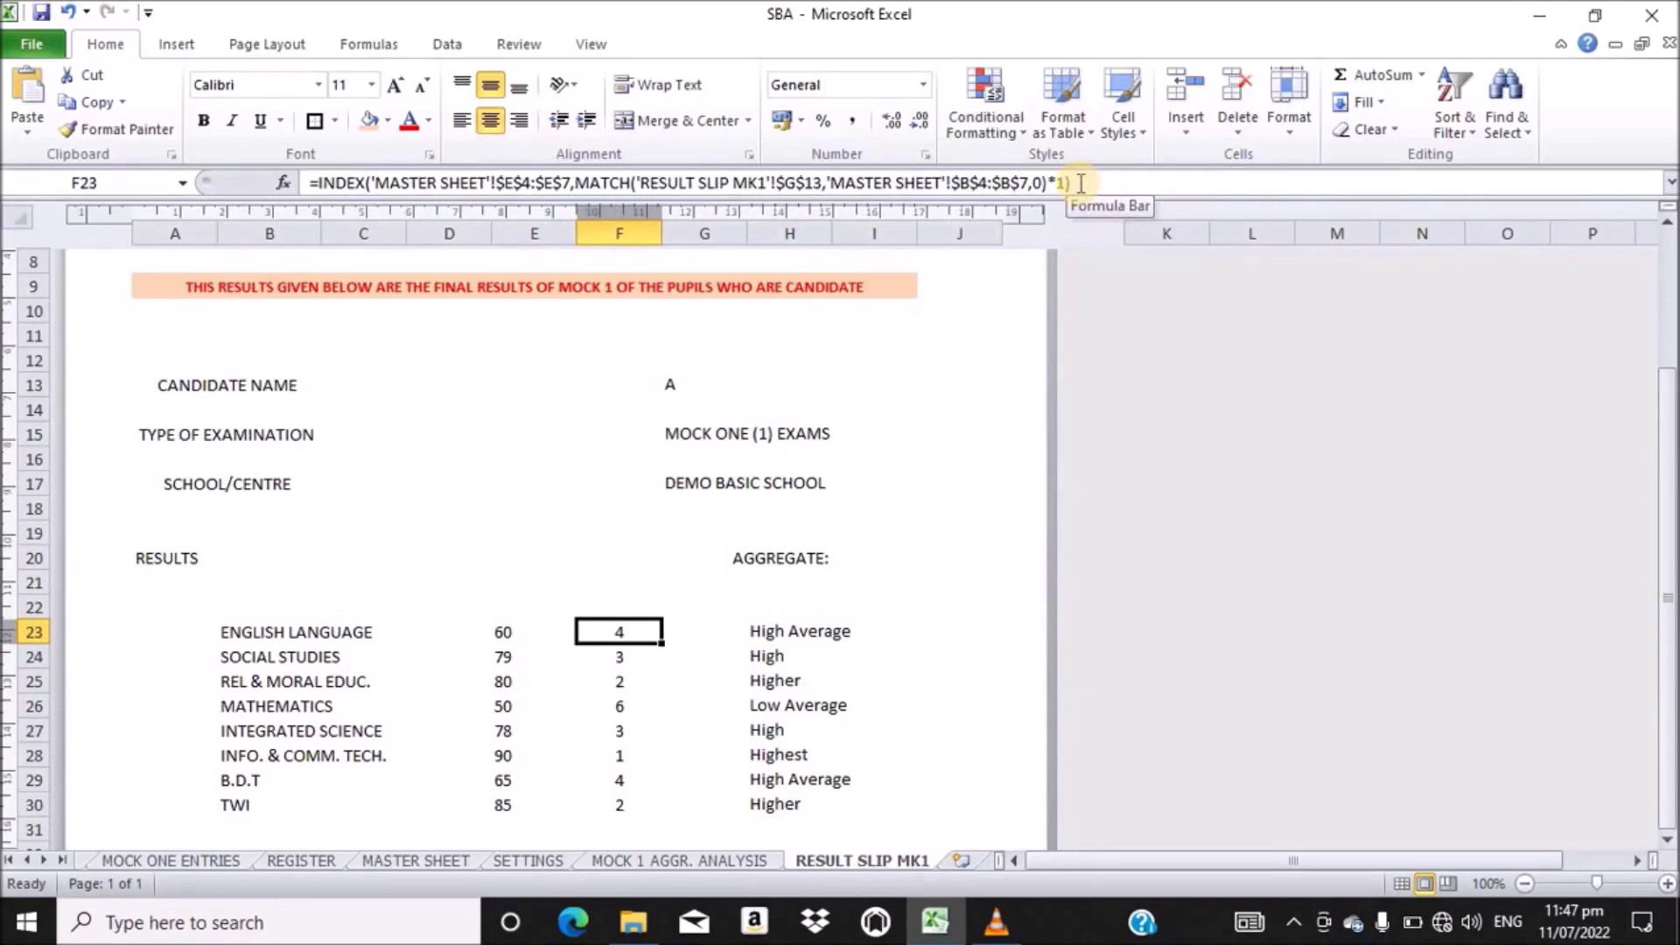
pyautogui.moveTo(1076, 183); pyautogui.dragTo(302, 186)
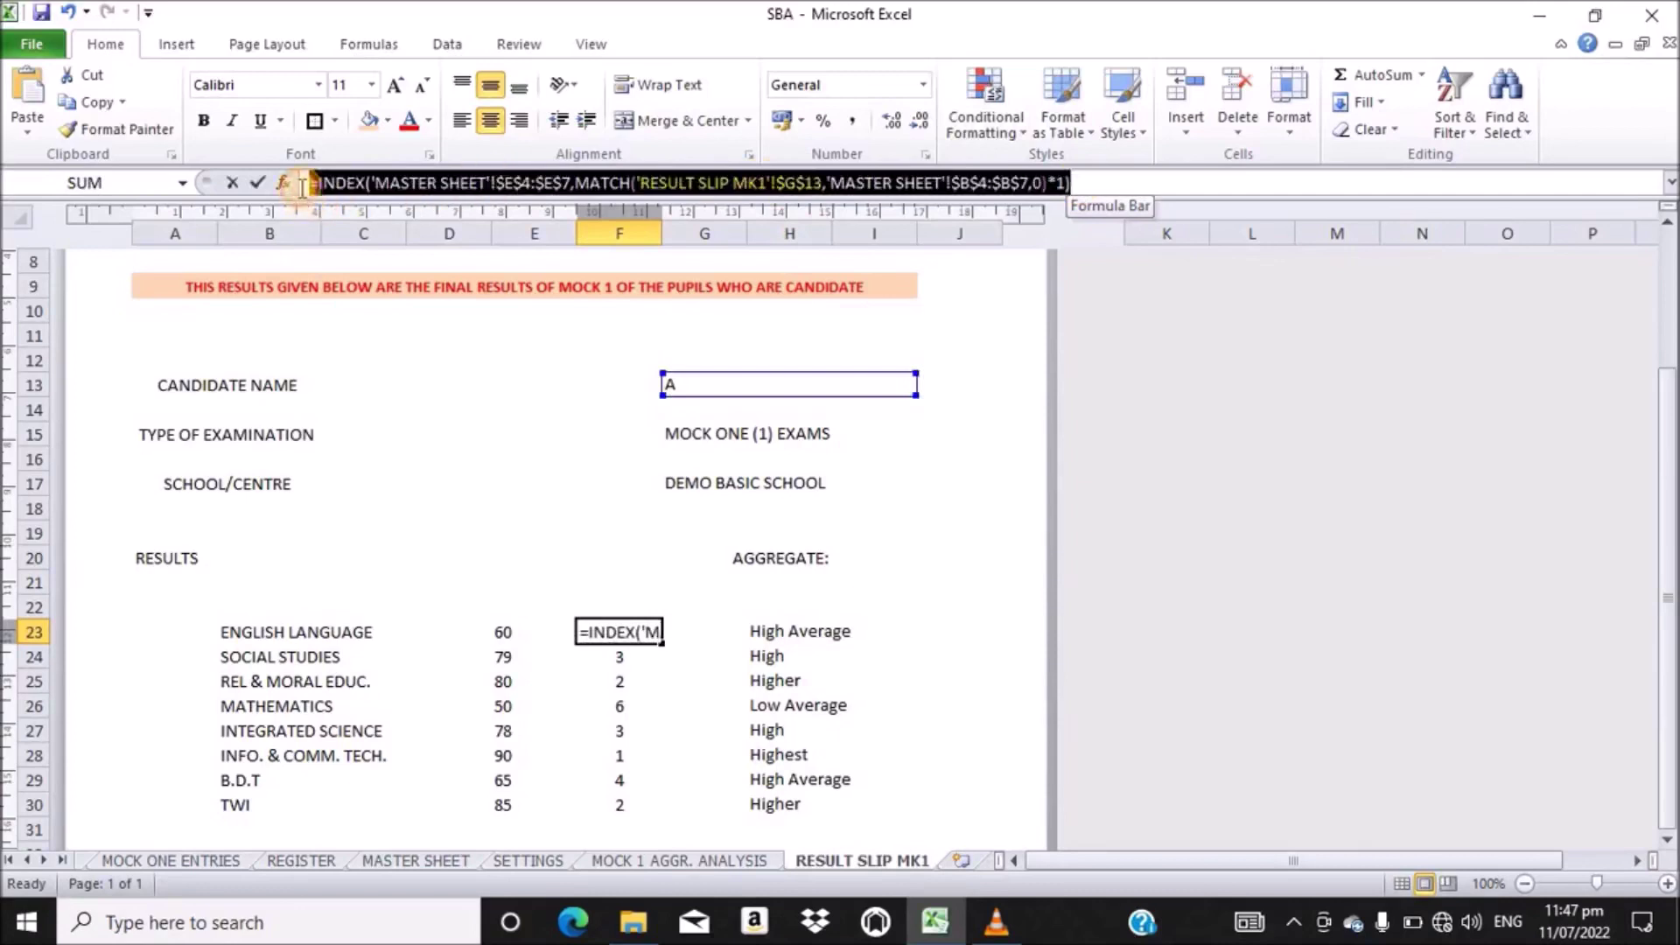
pyautogui.hotkey('ctrl', 'c')
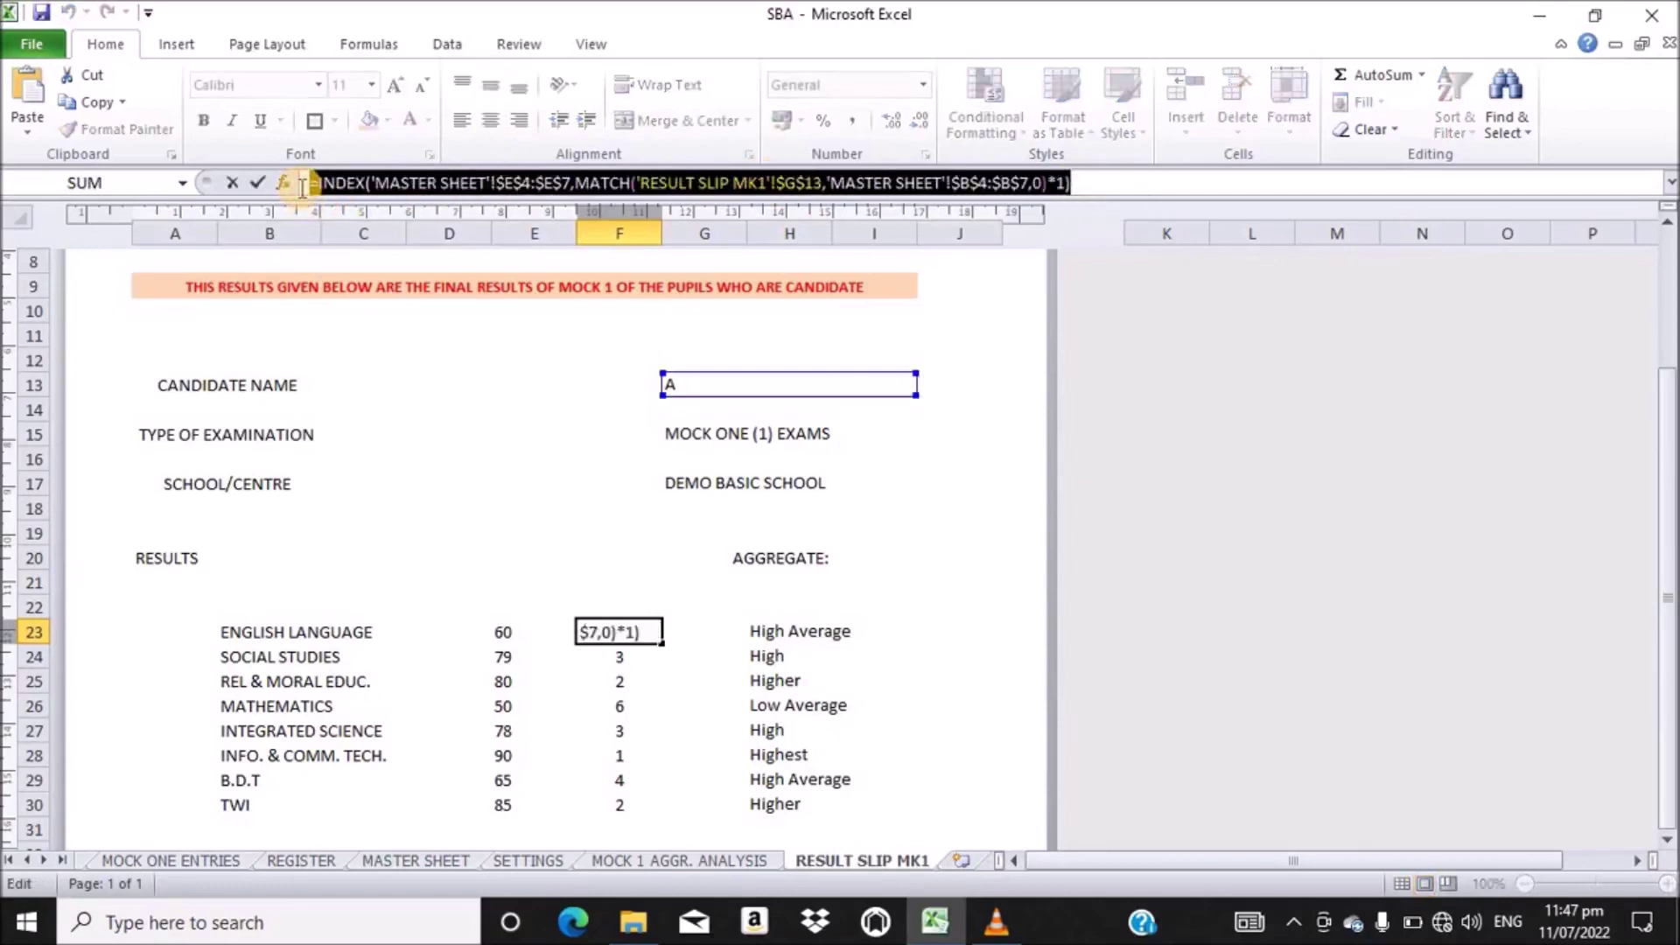
pyautogui.click(1119, 179)
pyautogui.click(852, 558)
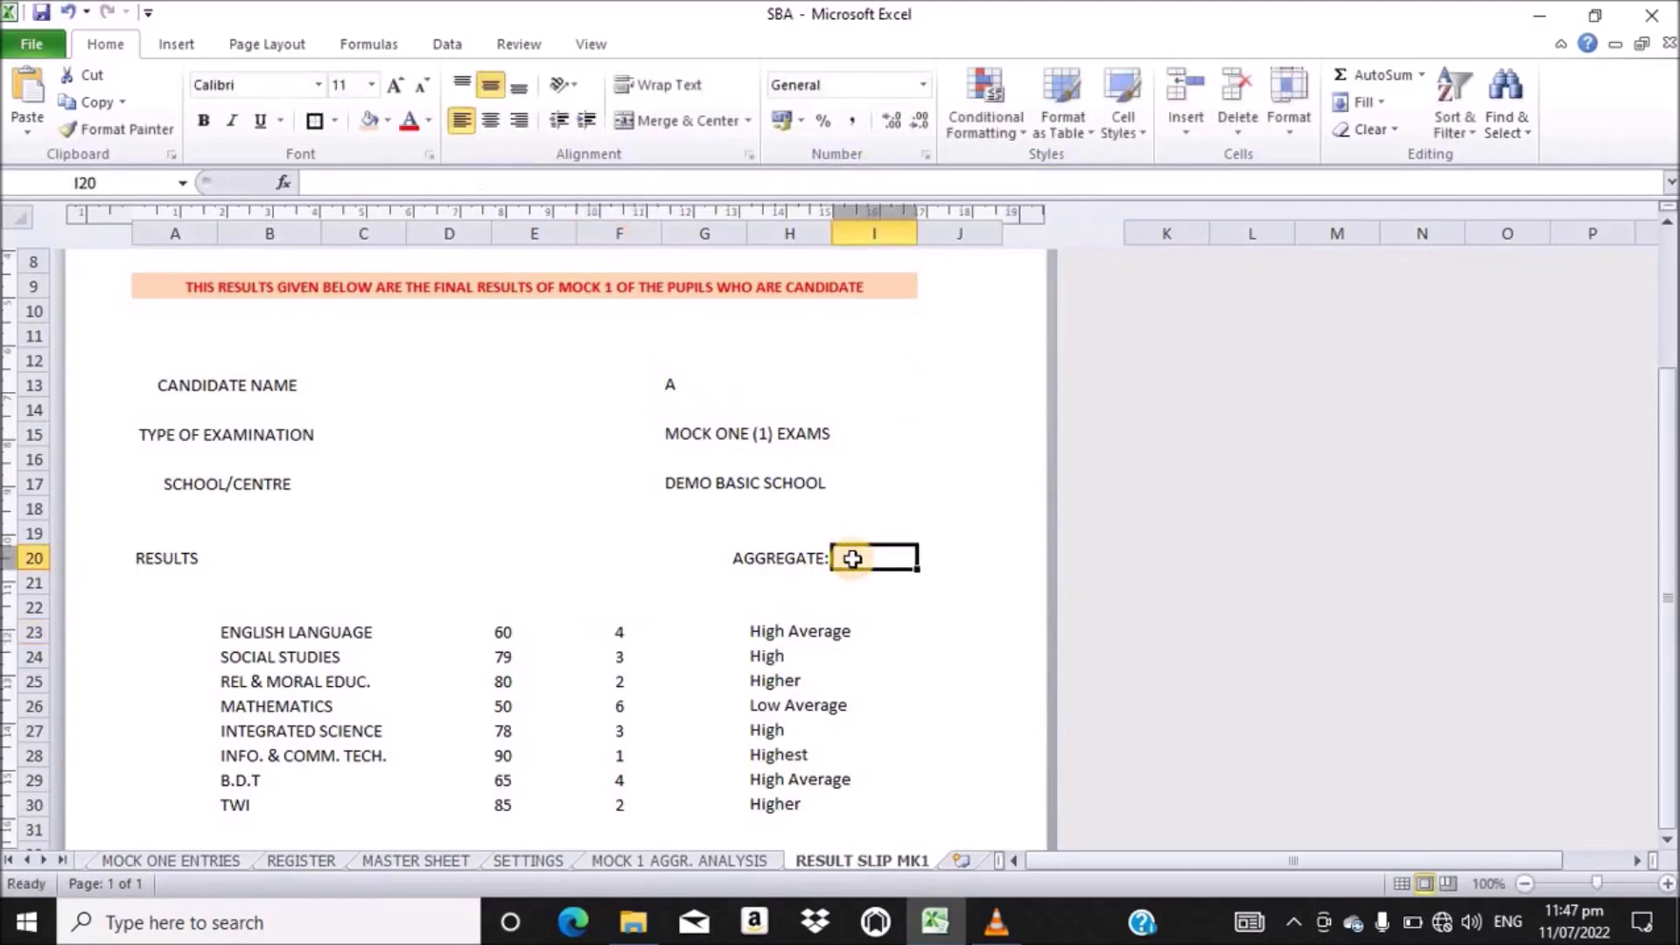
pyautogui.click(434, 183)
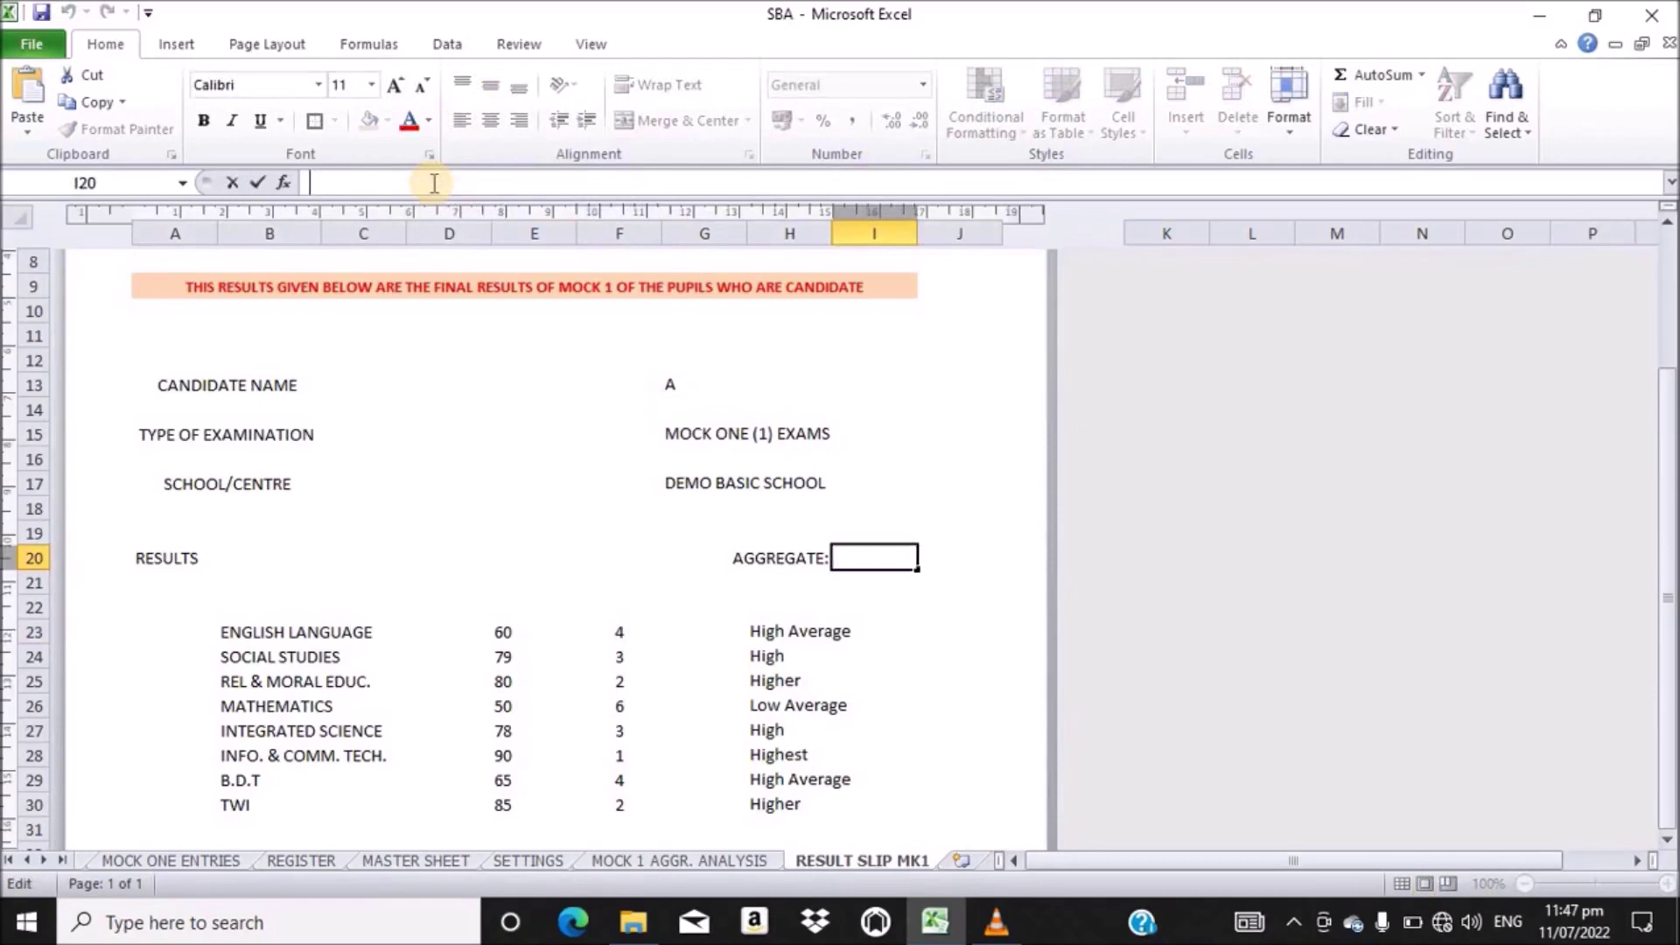
pyautogui.hotkey('ctrl', 'v')
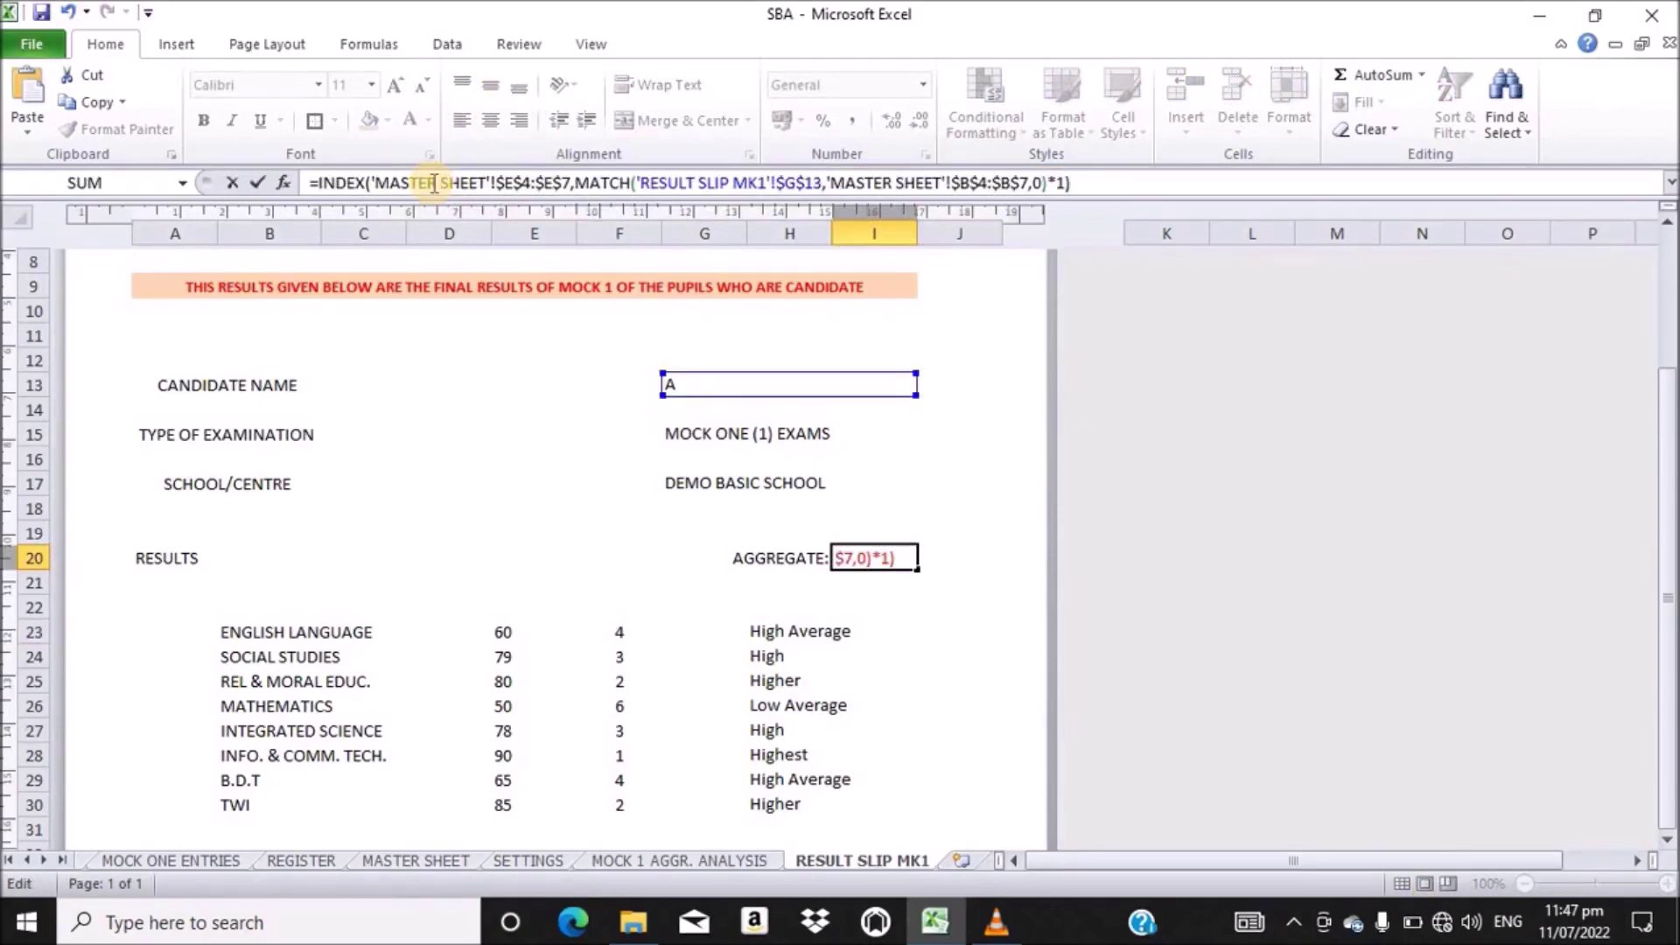
# - Check the AGGR. column on the MASTER SHEET and change the INDEX range in I20's formula to $AD$4:$AD$7
pyautogui.click(414, 859)
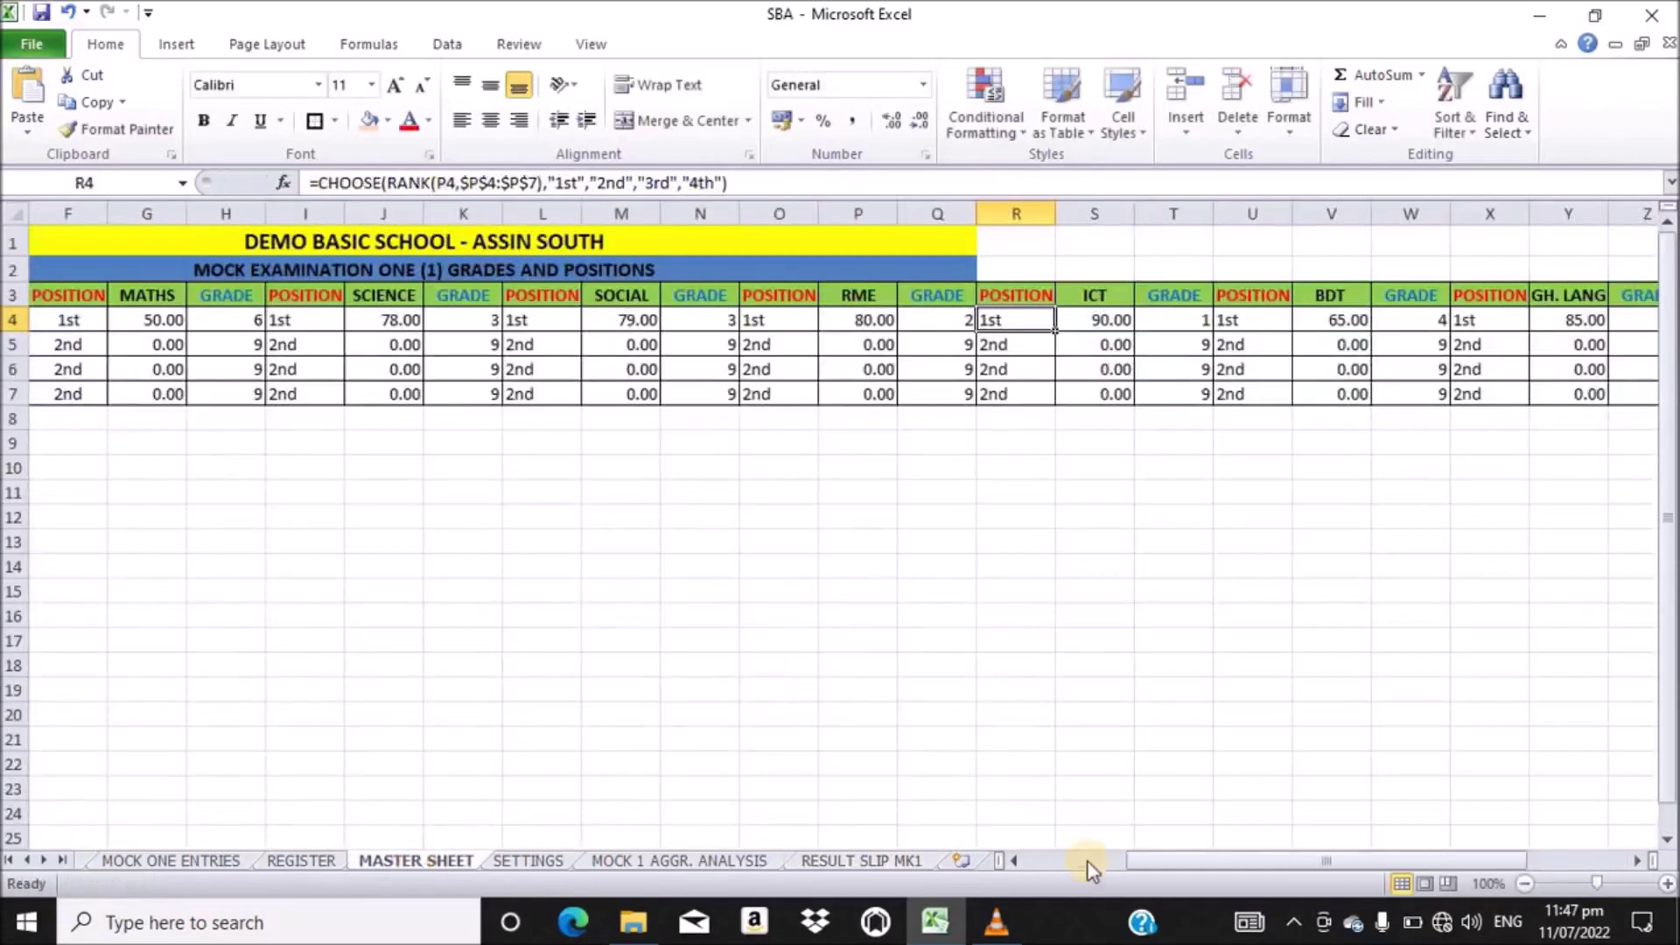
pyautogui.moveTo(1226, 859); pyautogui.dragTo(1430, 864)
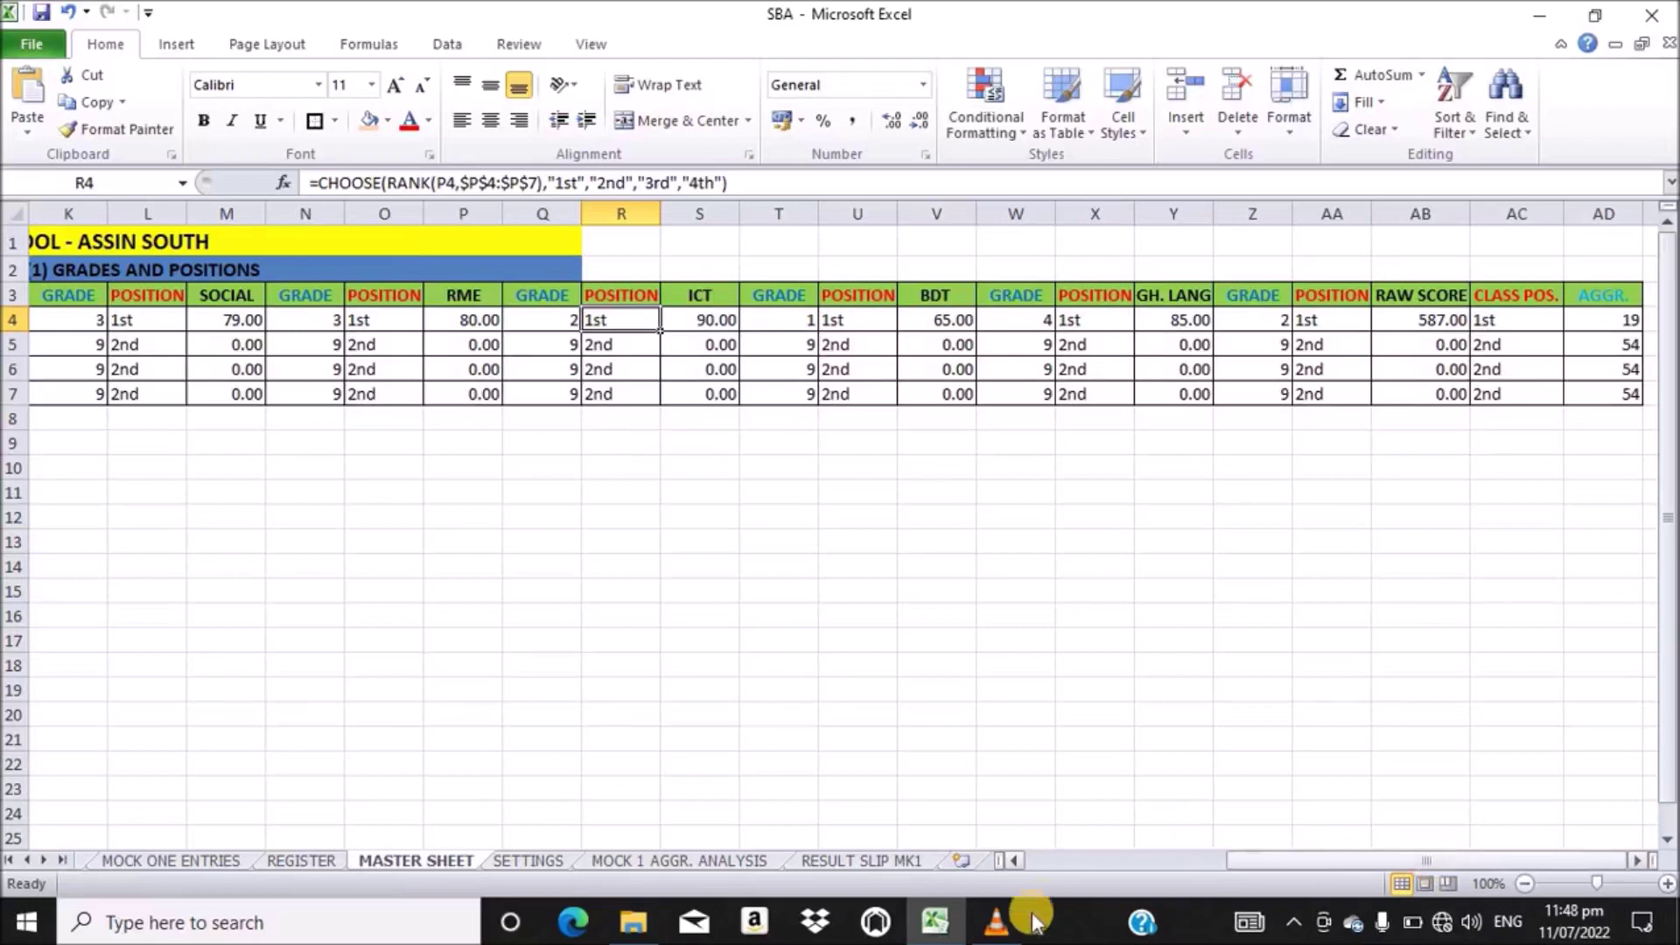
pyautogui.click(874, 862)
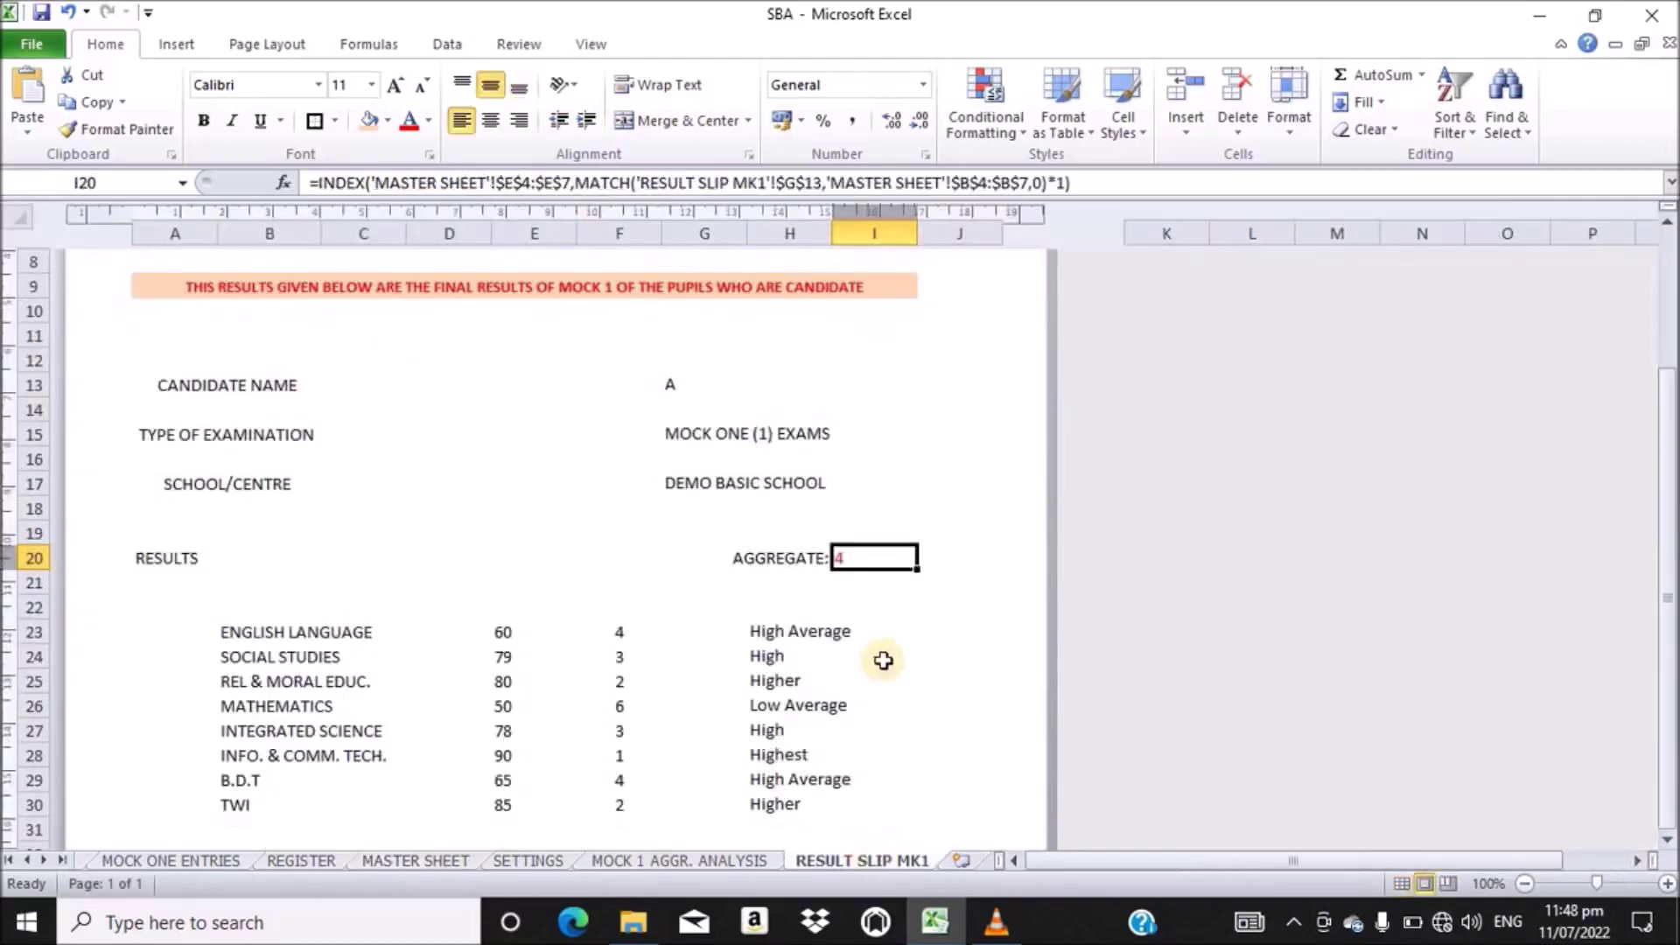
pyautogui.click(516, 182)
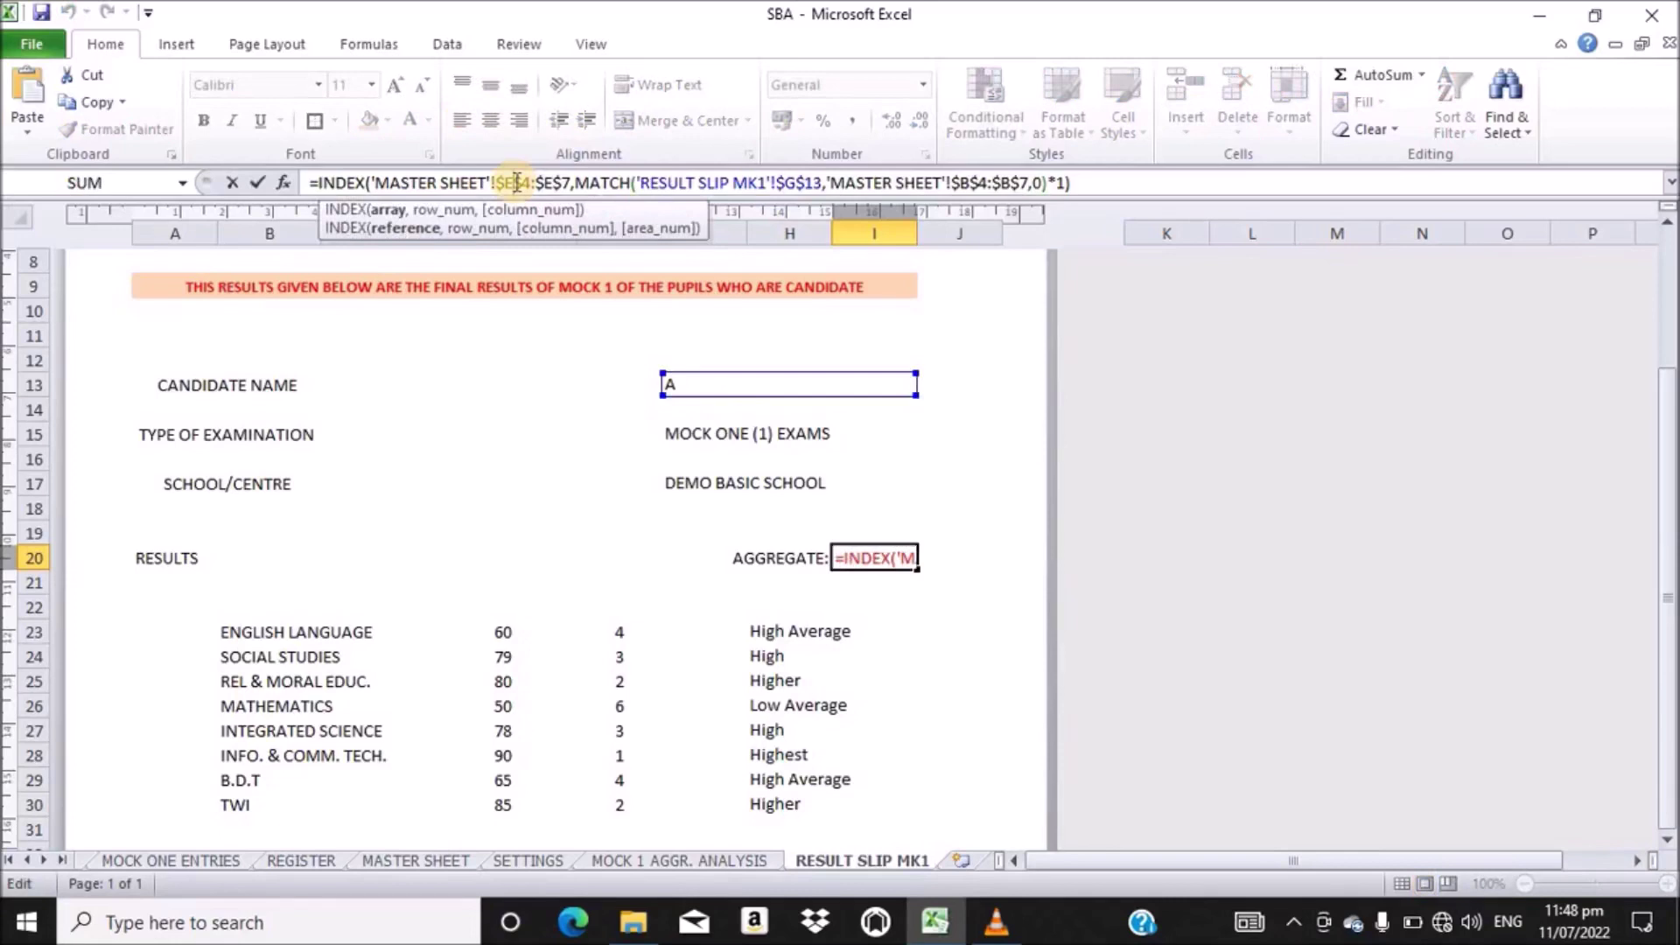
pyautogui.press('BackSpace')
pyautogui.write('AD')
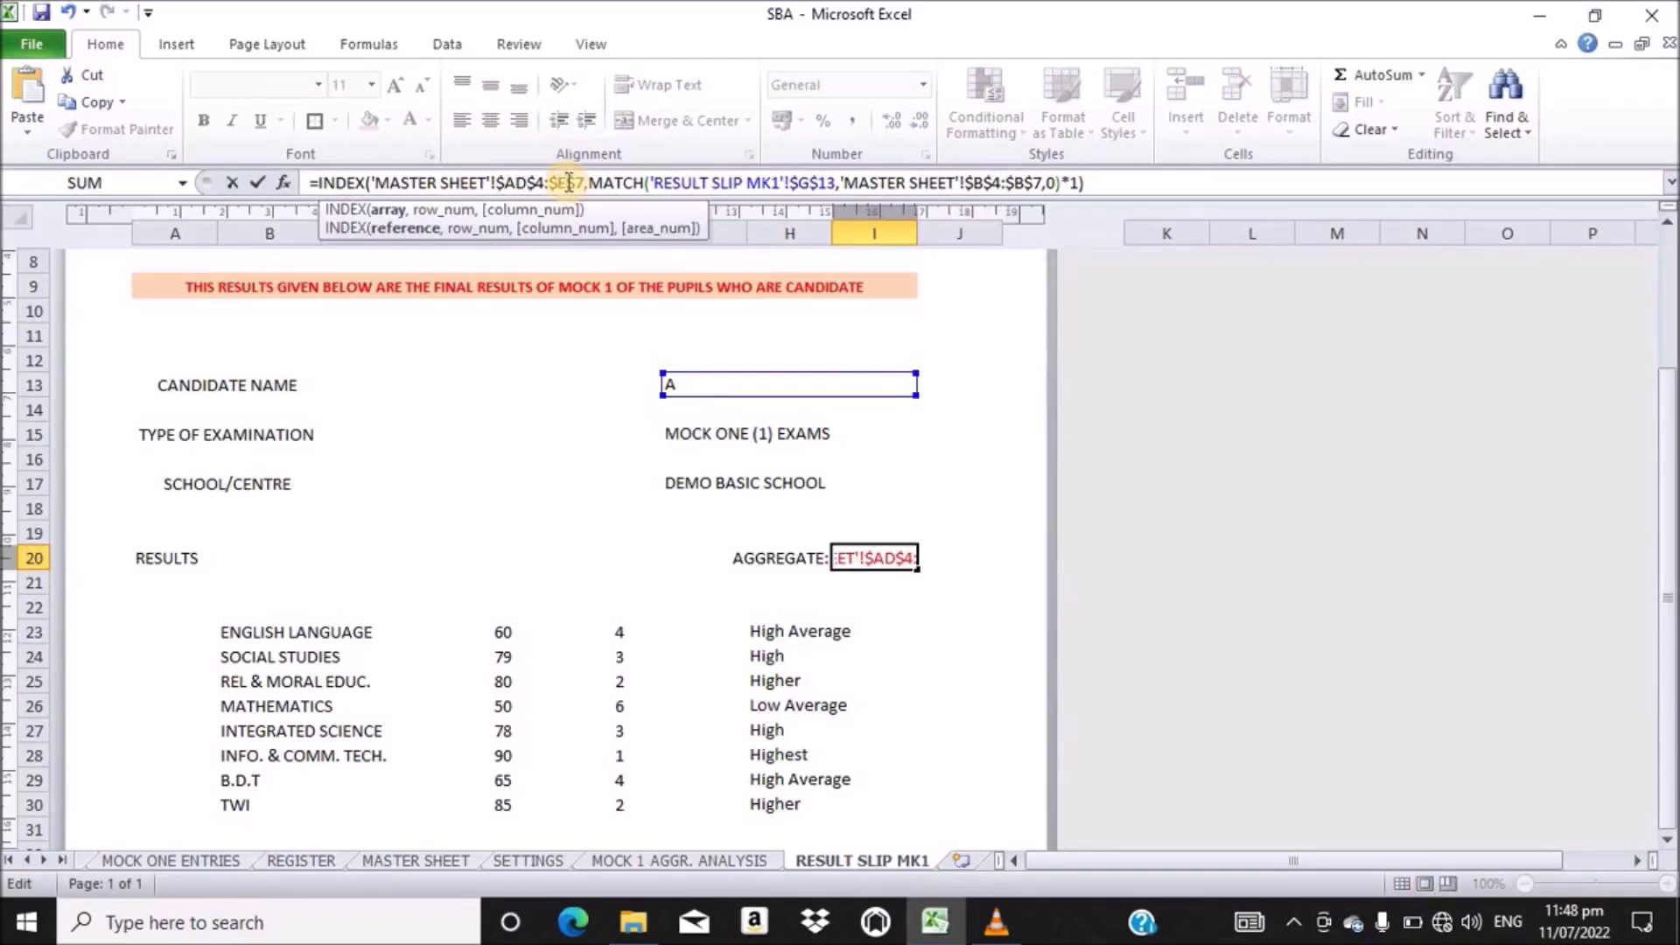
pyautogui.click(568, 182)
pyautogui.press('BackSpace')
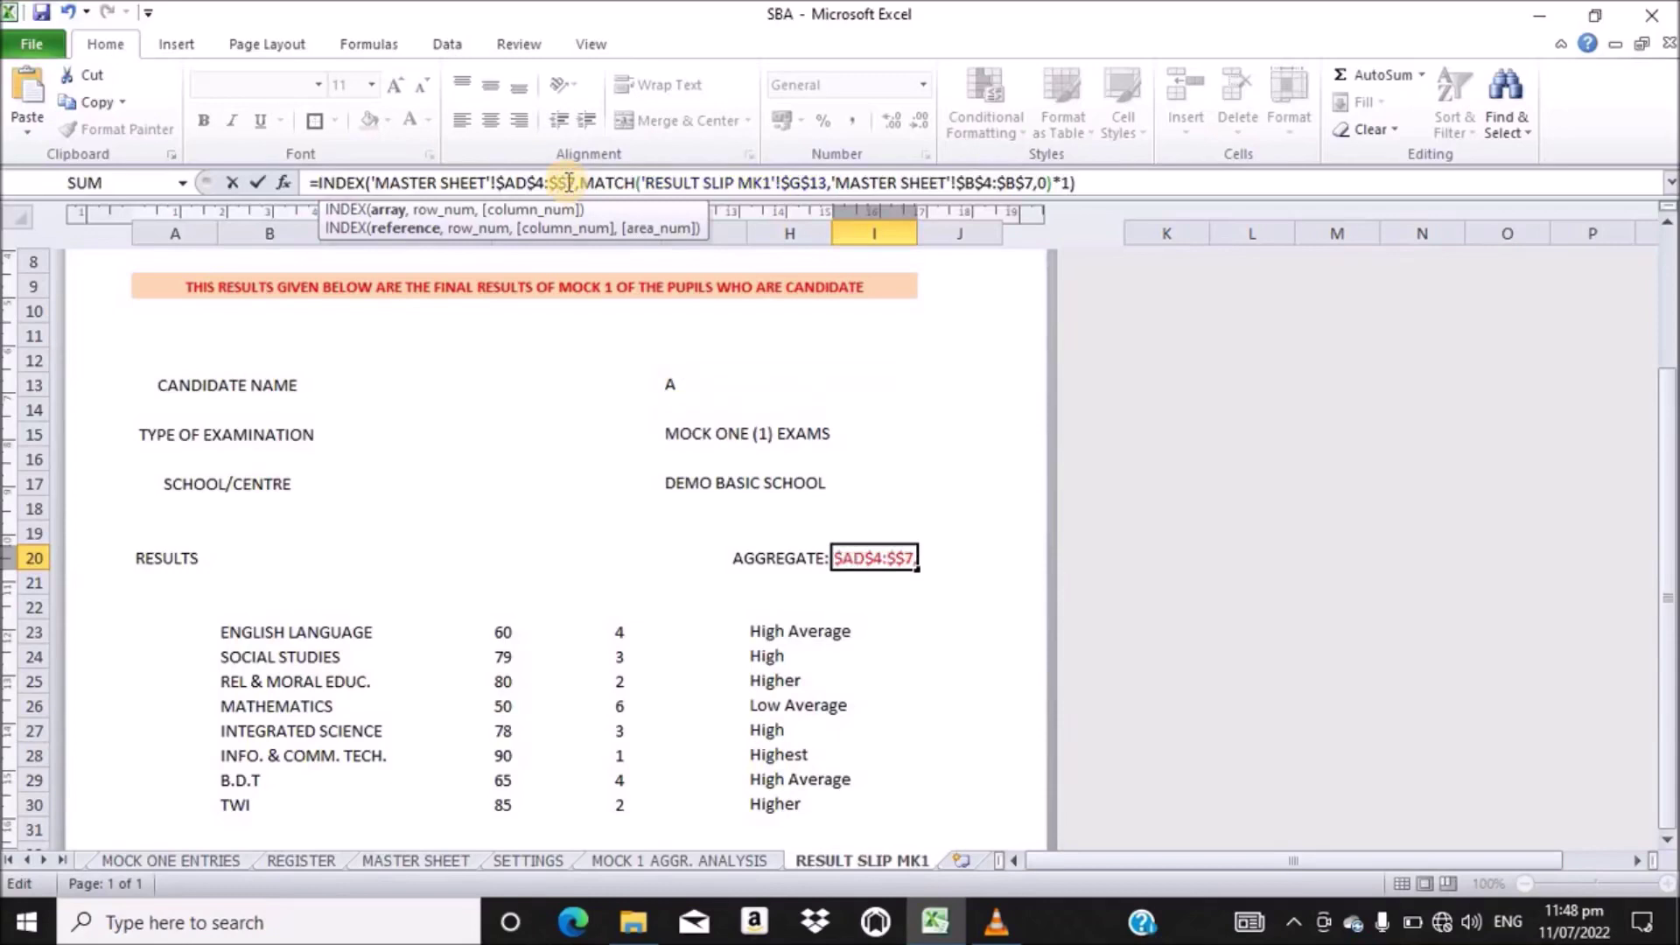
pyautogui.write('AD')
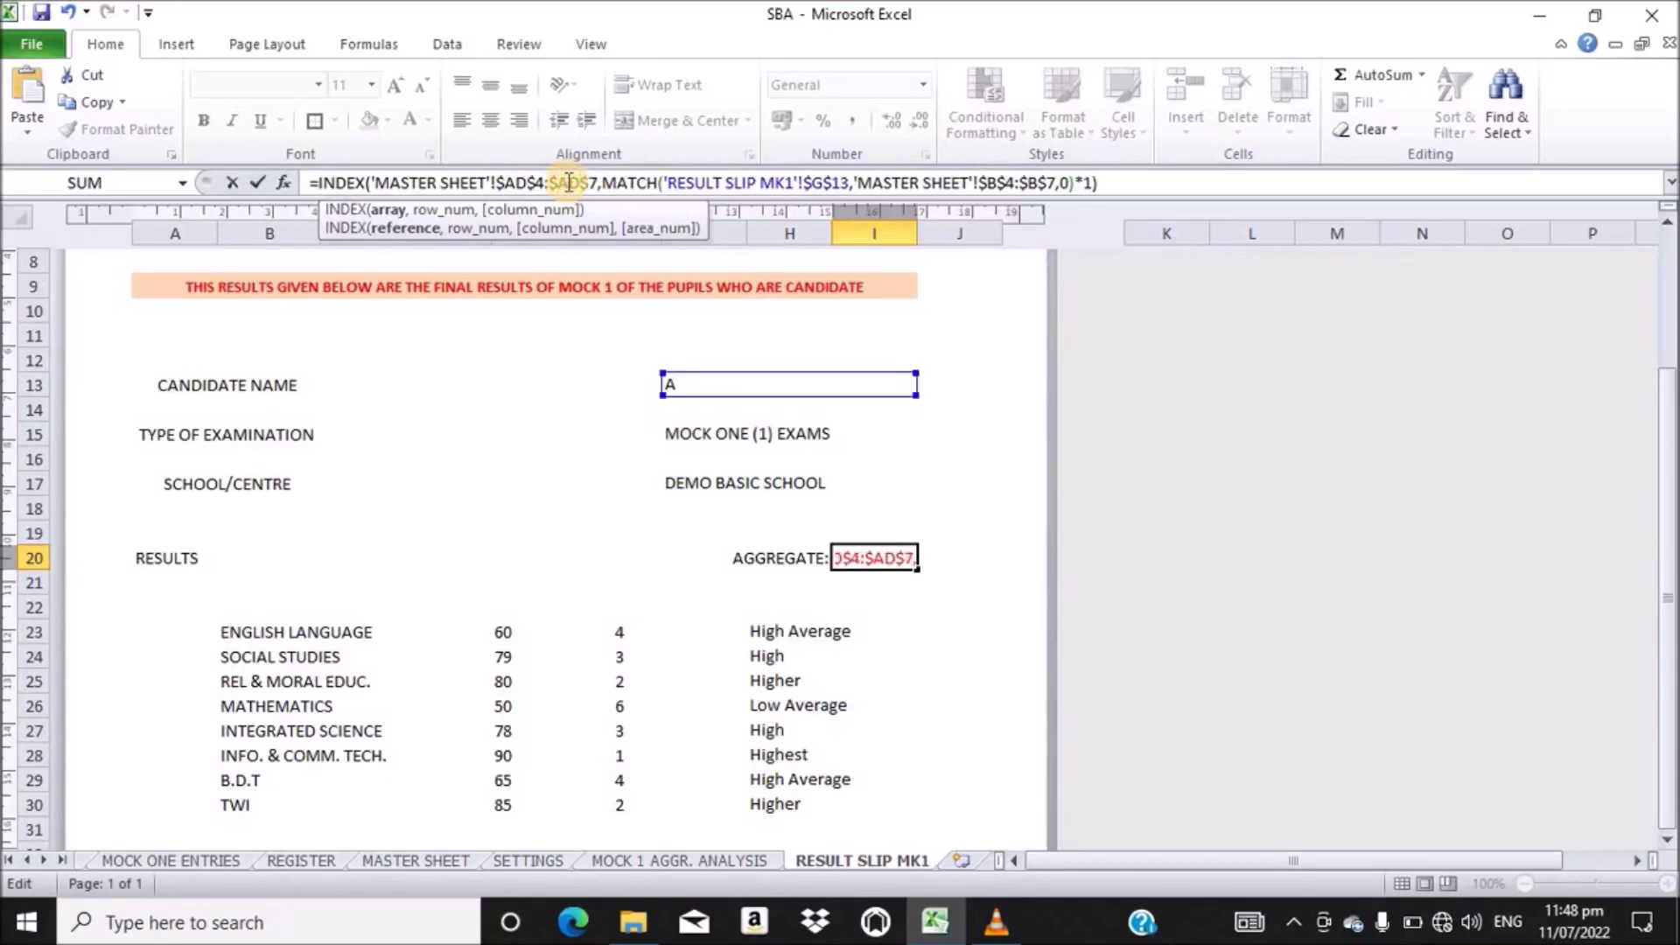
pyautogui.press('Return')
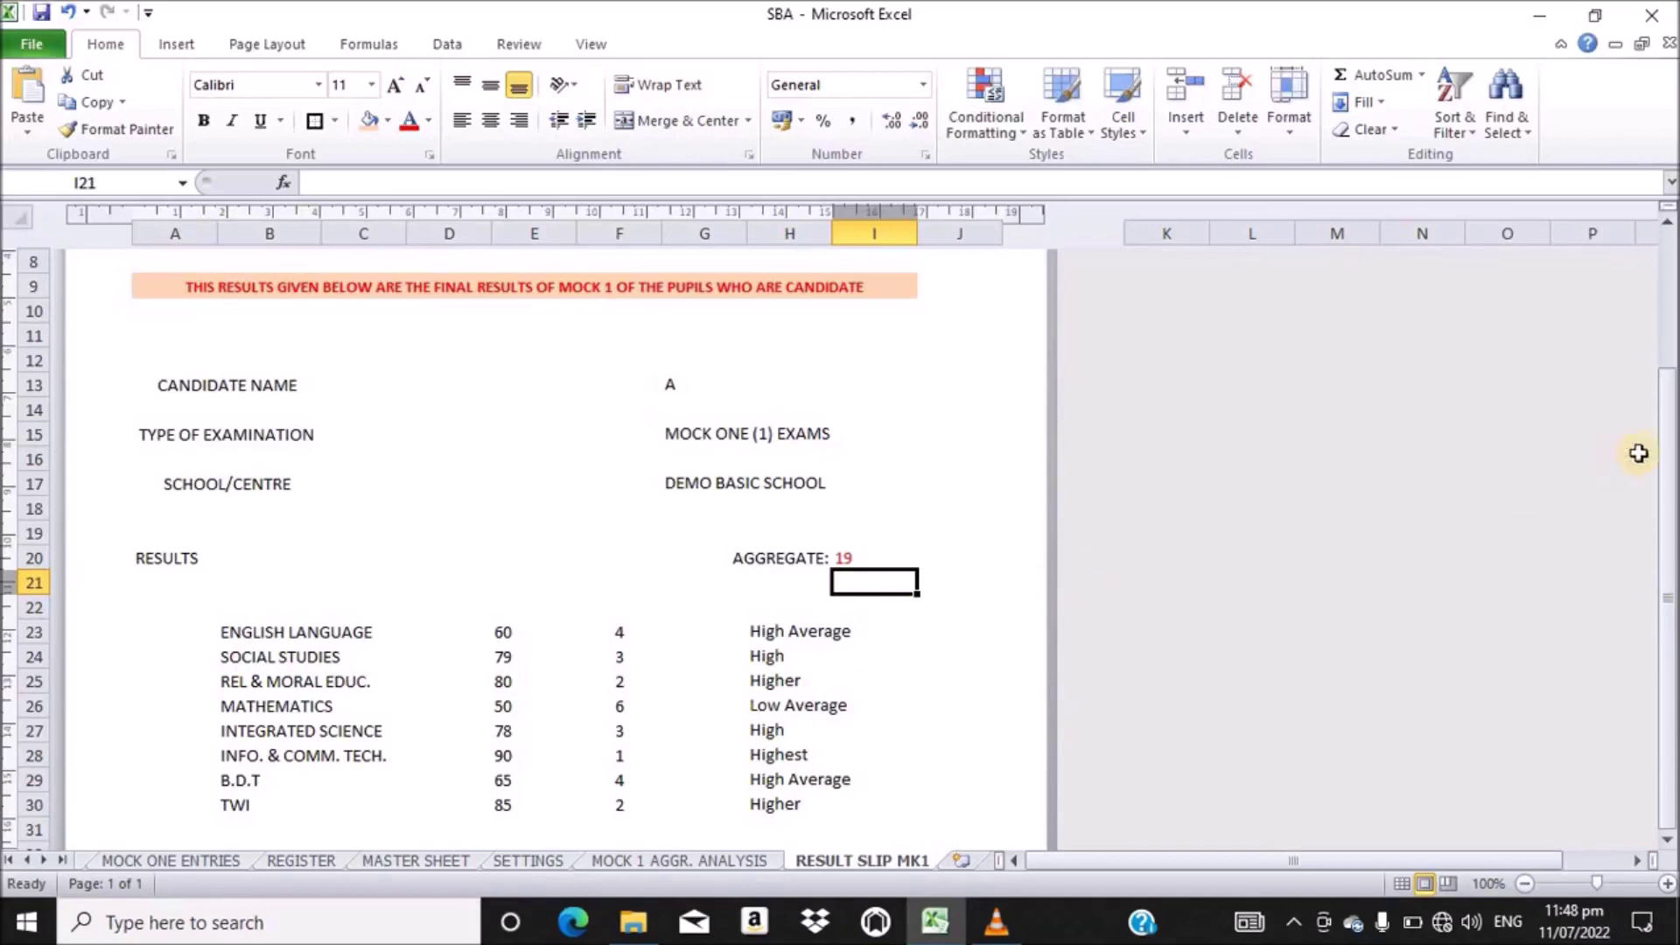
# - Choose candidate B from the CANDIDATE NAME dropdown in G13 on the result slip
pyautogui.moveTo(1665, 449); pyautogui.dragTo(1662, 610)
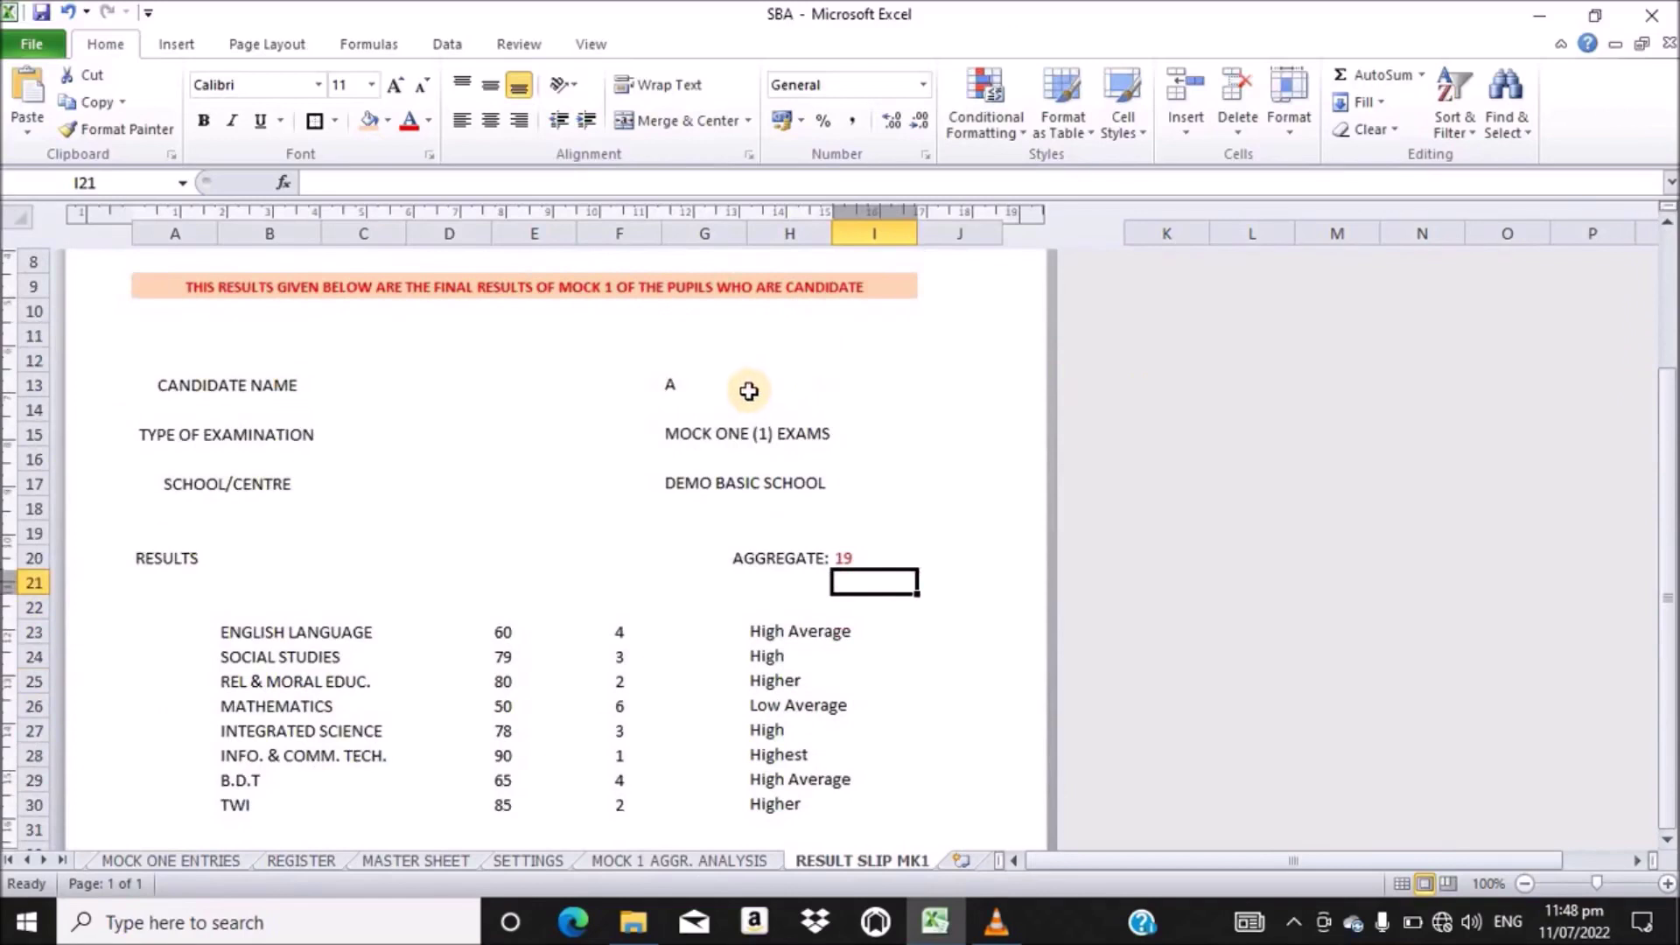
pyautogui.click(720, 383)
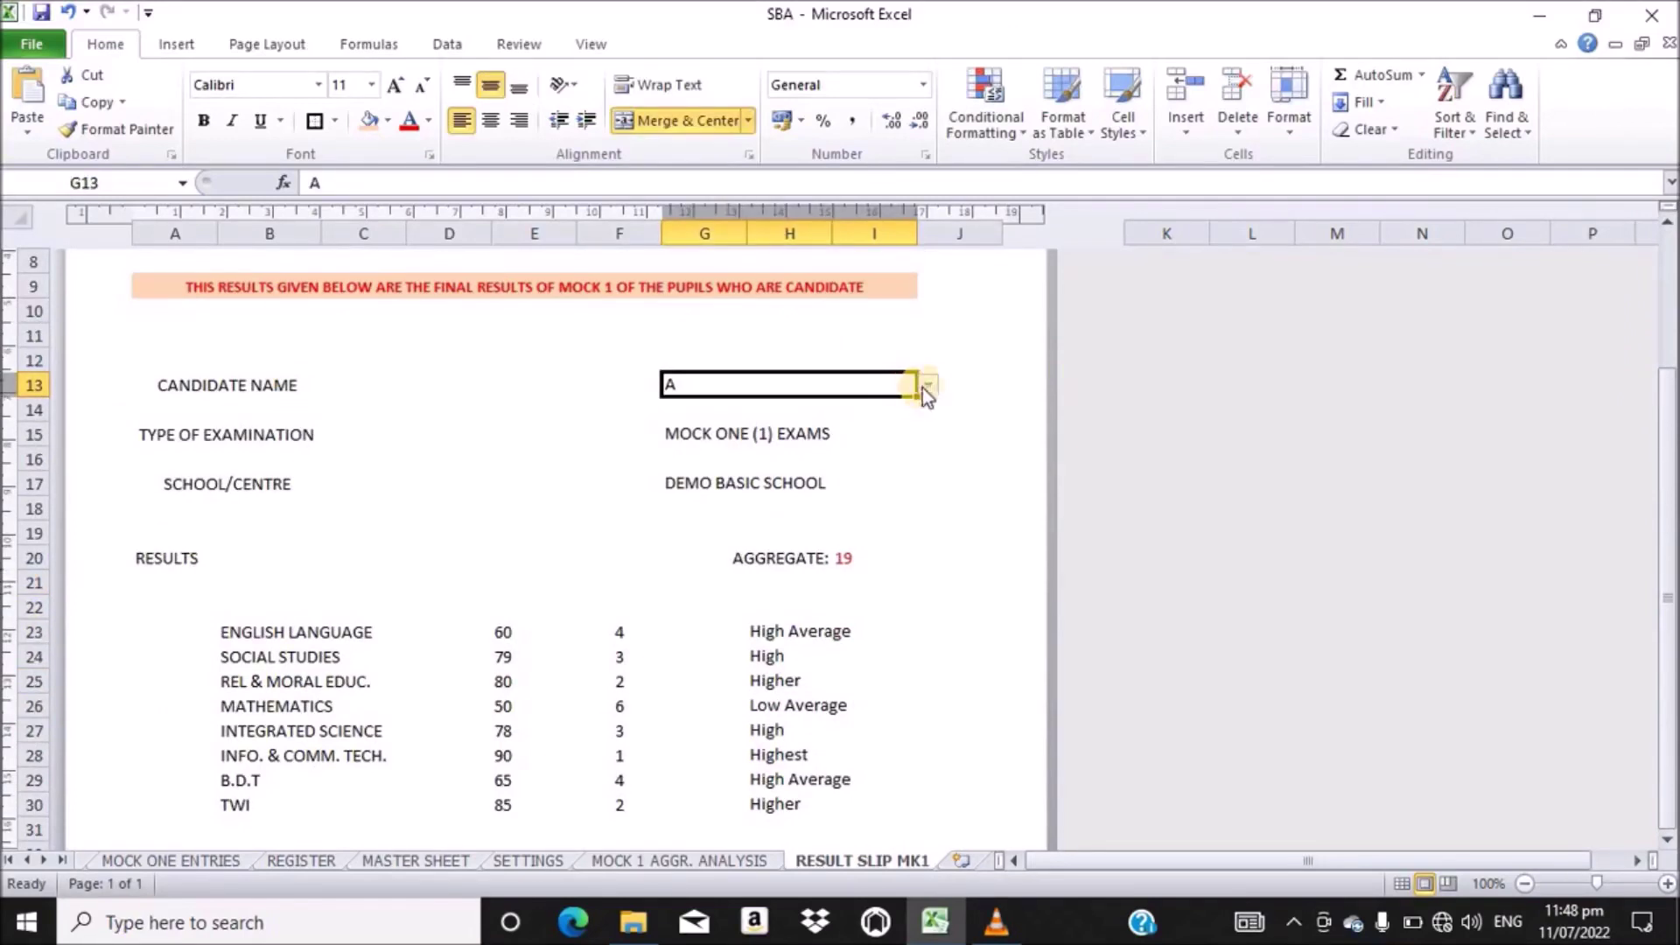
pyautogui.click(929, 385)
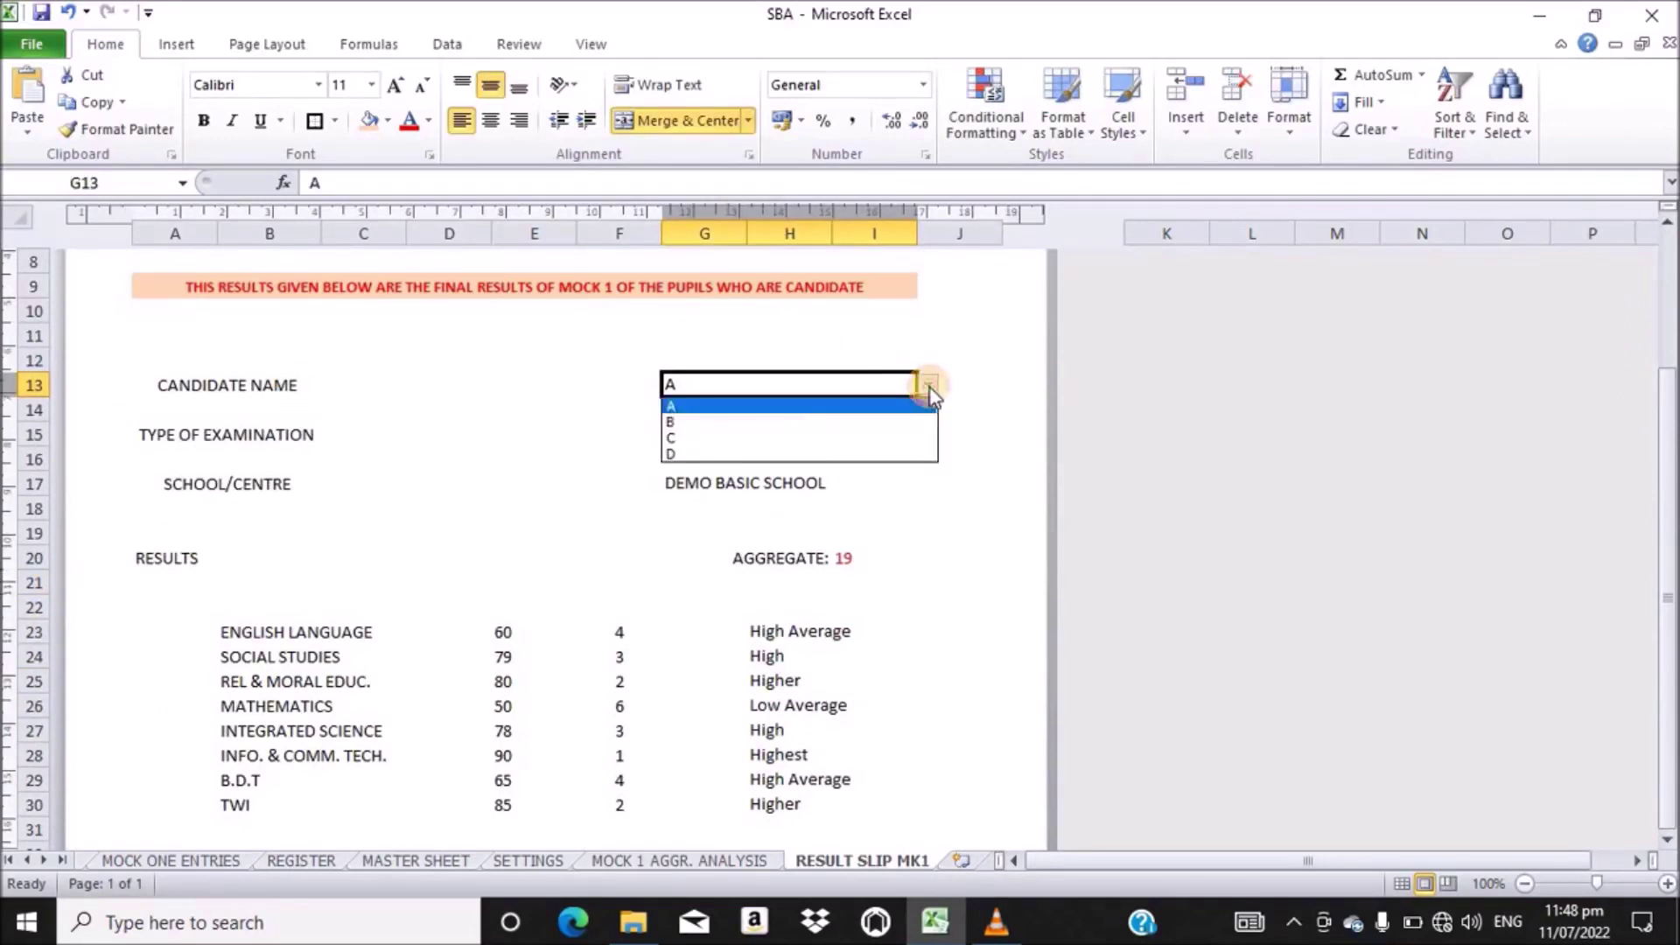
pyautogui.click(695, 423)
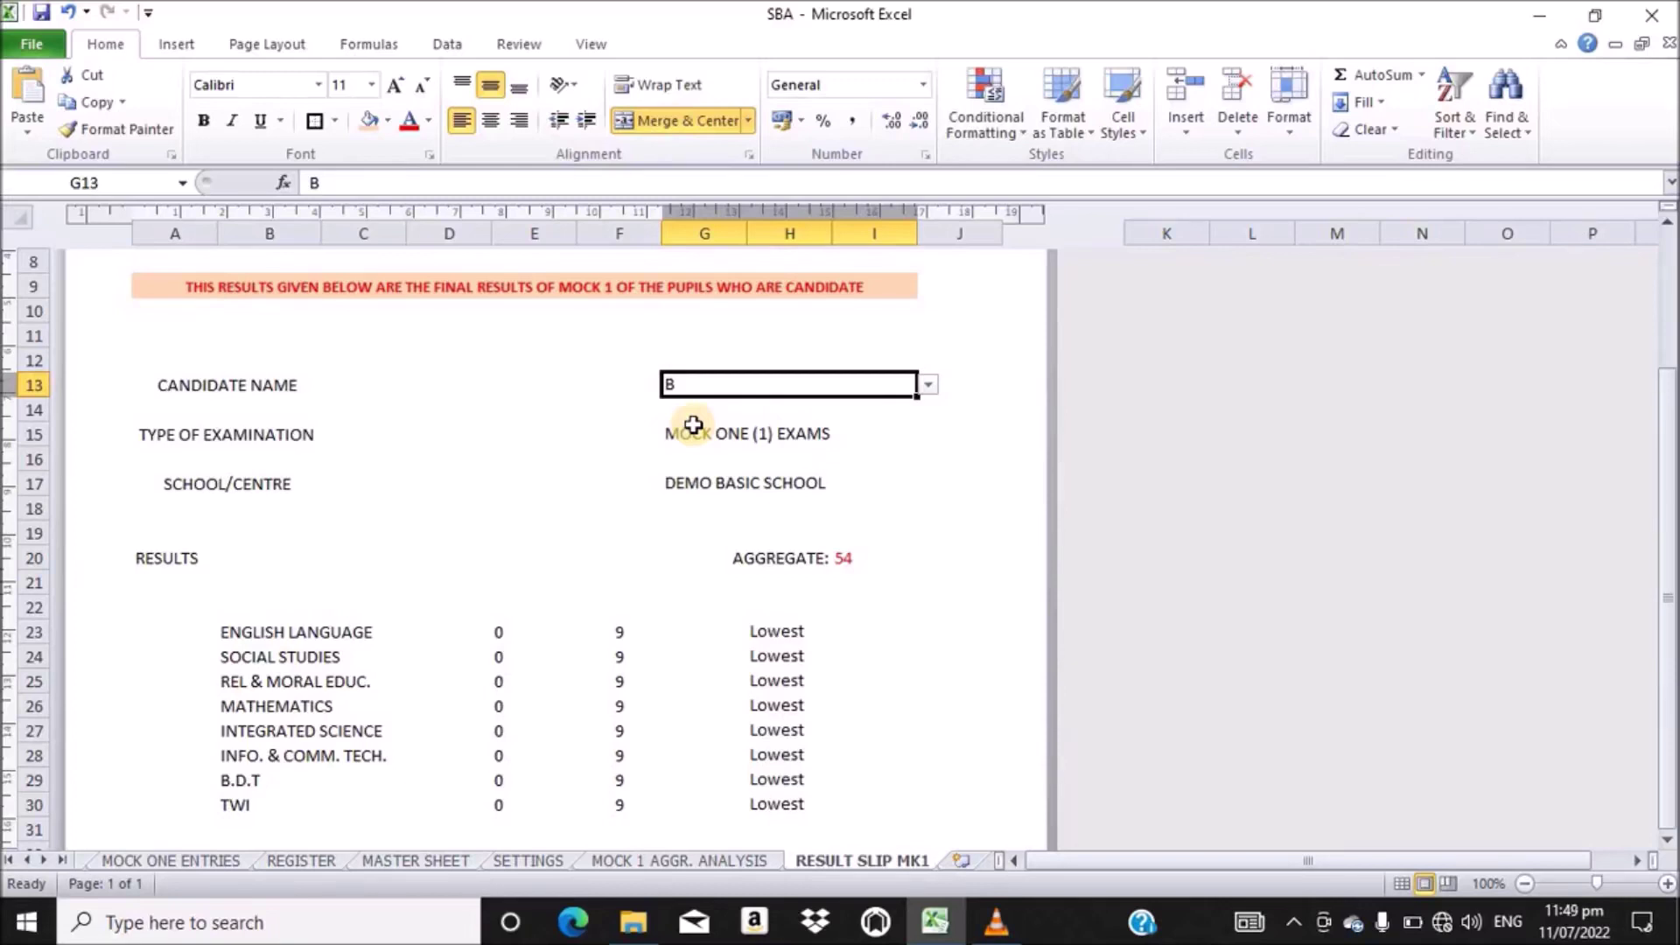
# - On the MOCK ONE ENTRIES sheet, enter student B's core scores: ENGLISH 70, MATHS 67, INT. SCI. 87 and SOCIAL 80
pyautogui.click(168, 861)
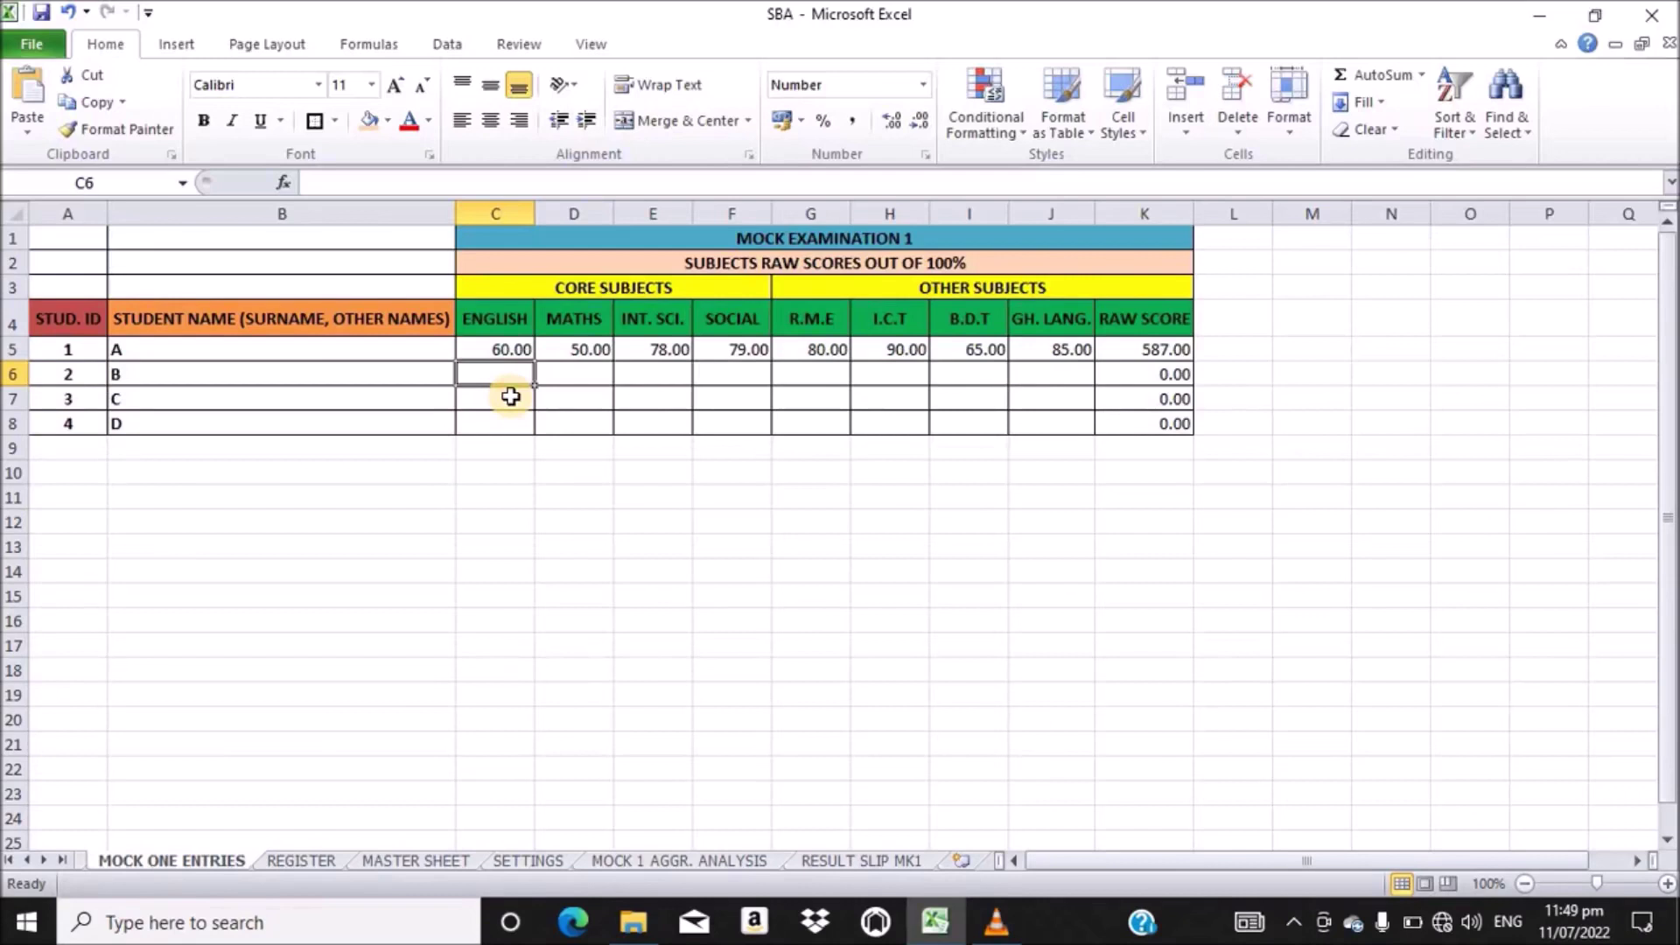
pyautogui.write('70')
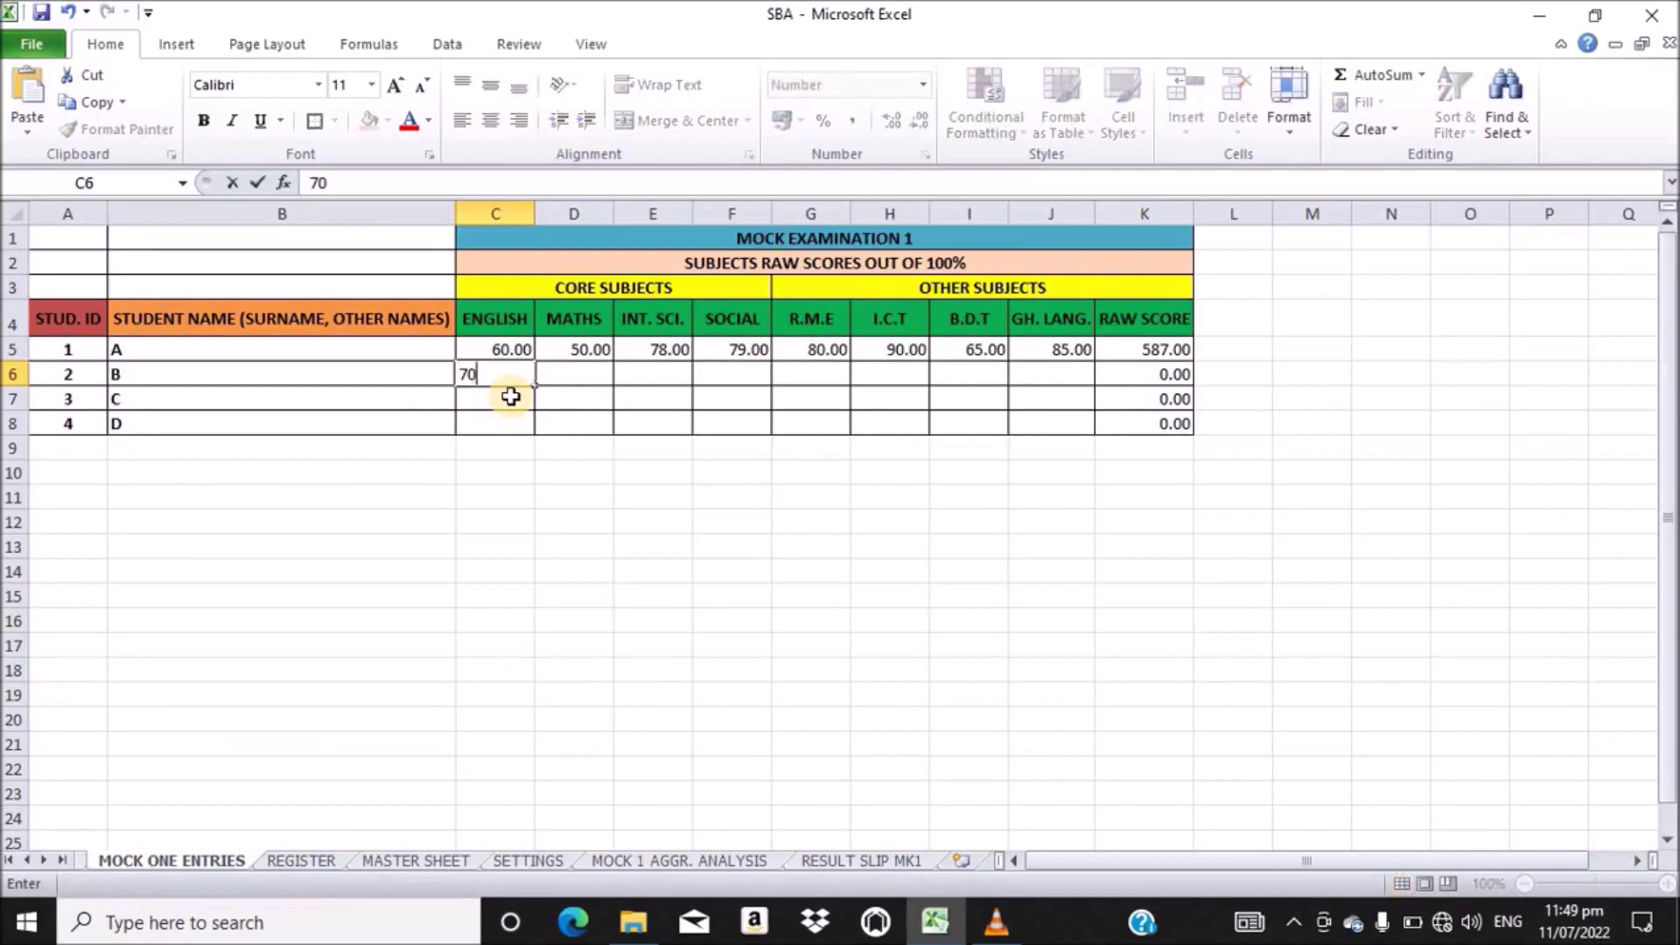
pyautogui.press('Tab')
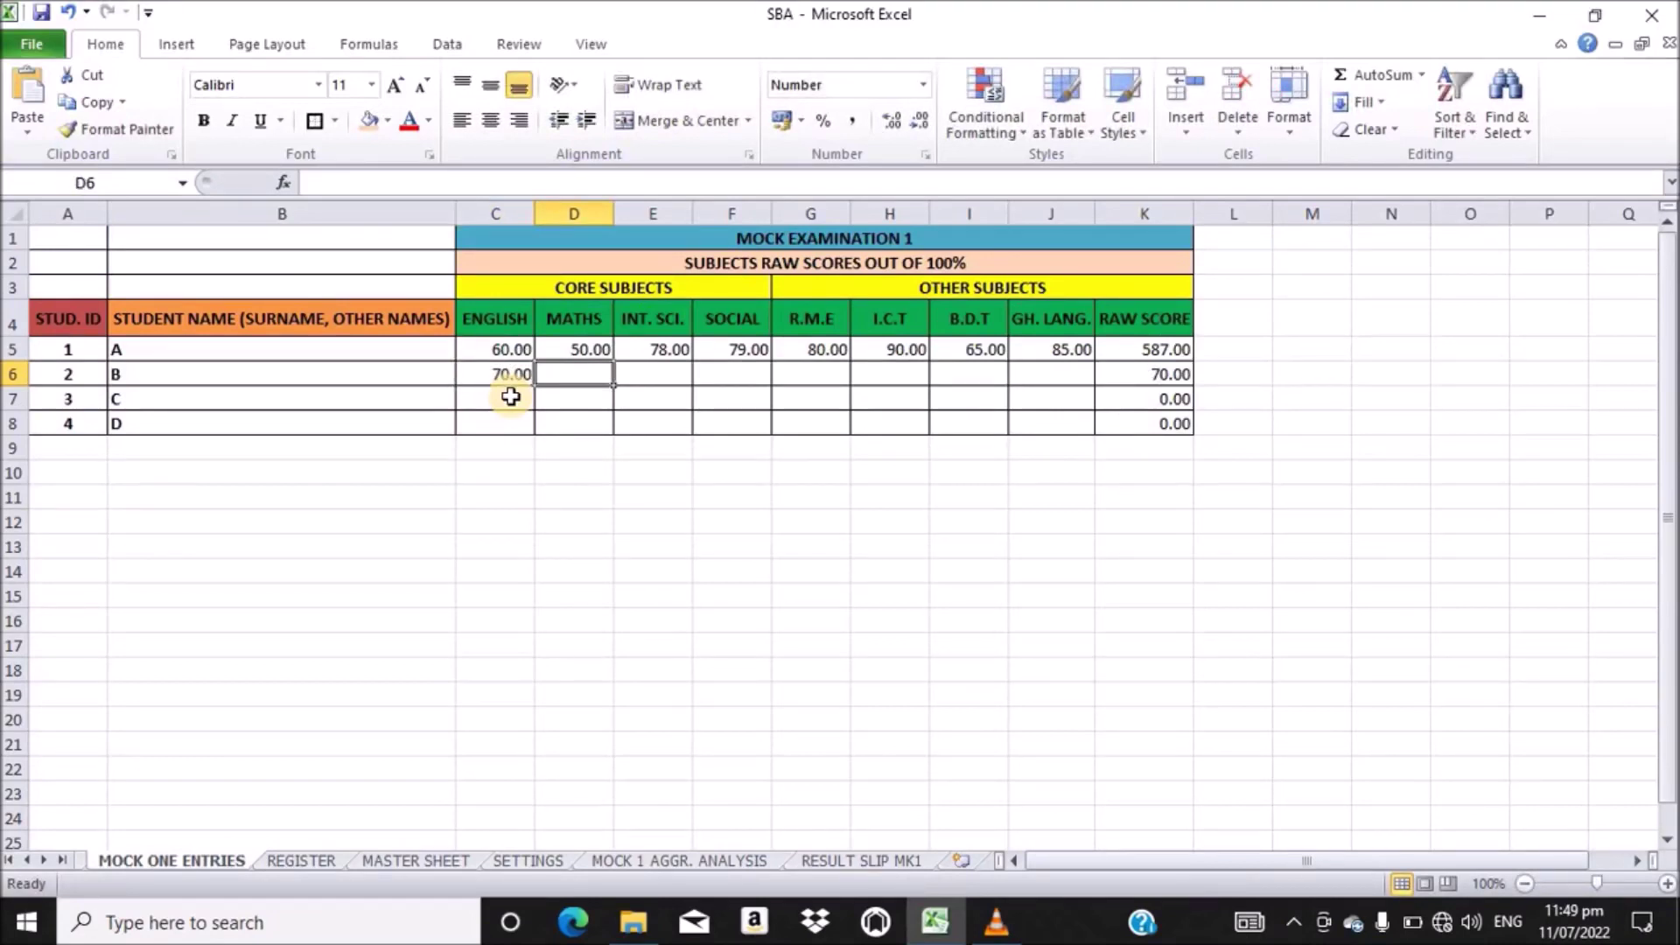
pyautogui.write('67')
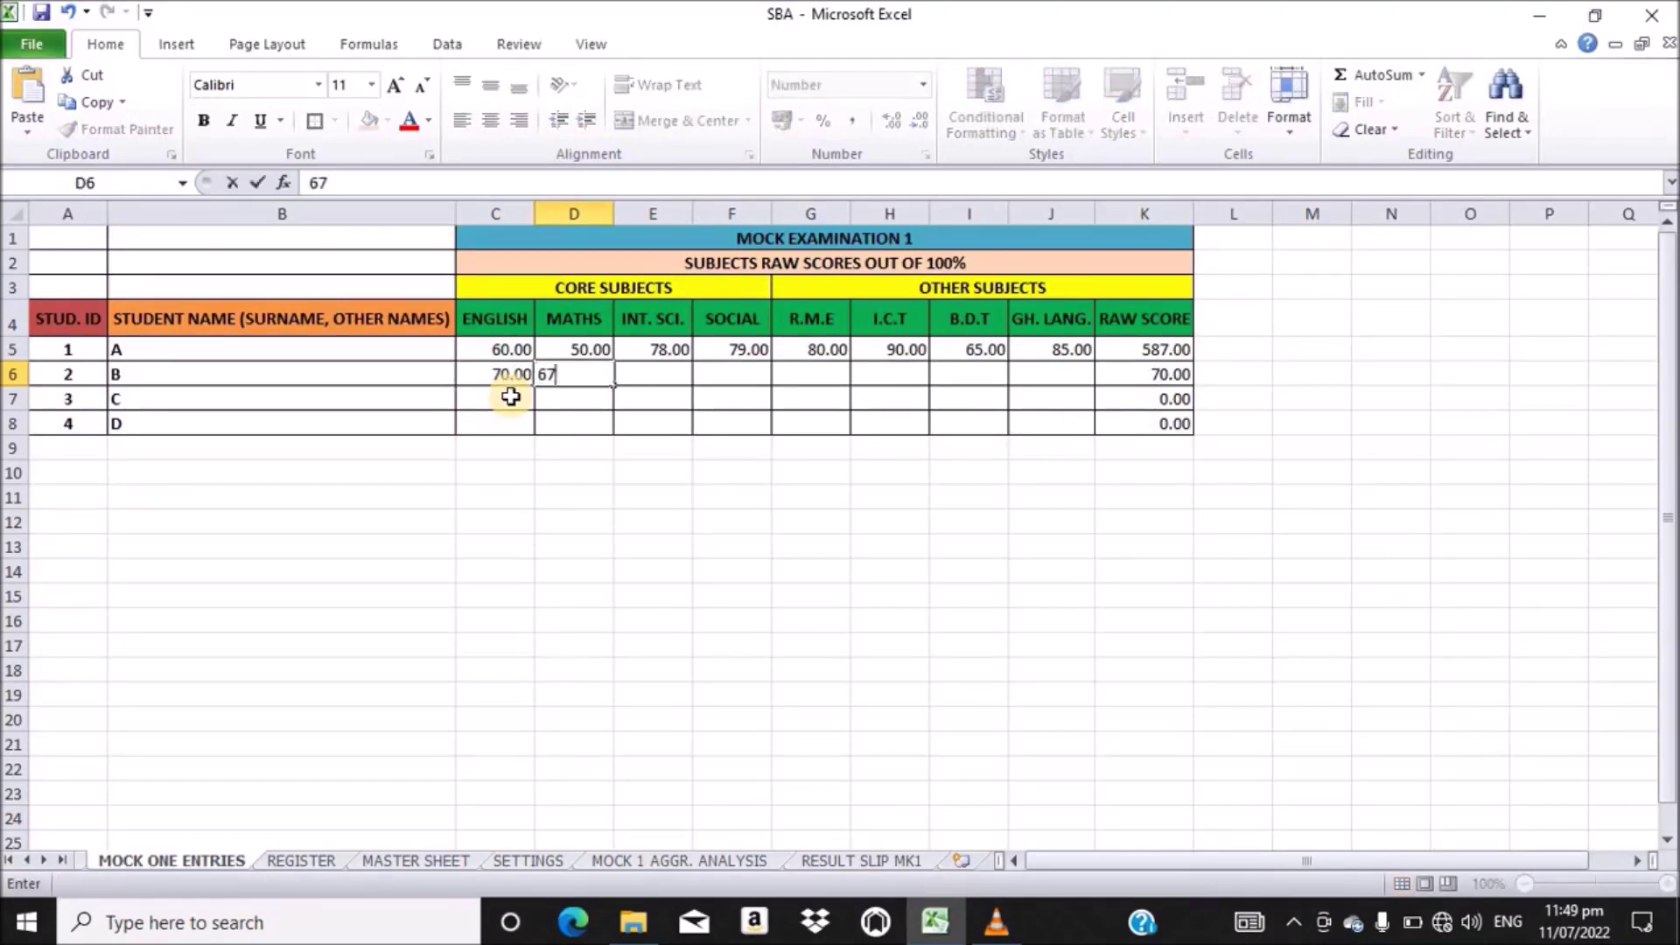
pyautogui.press('Tab')
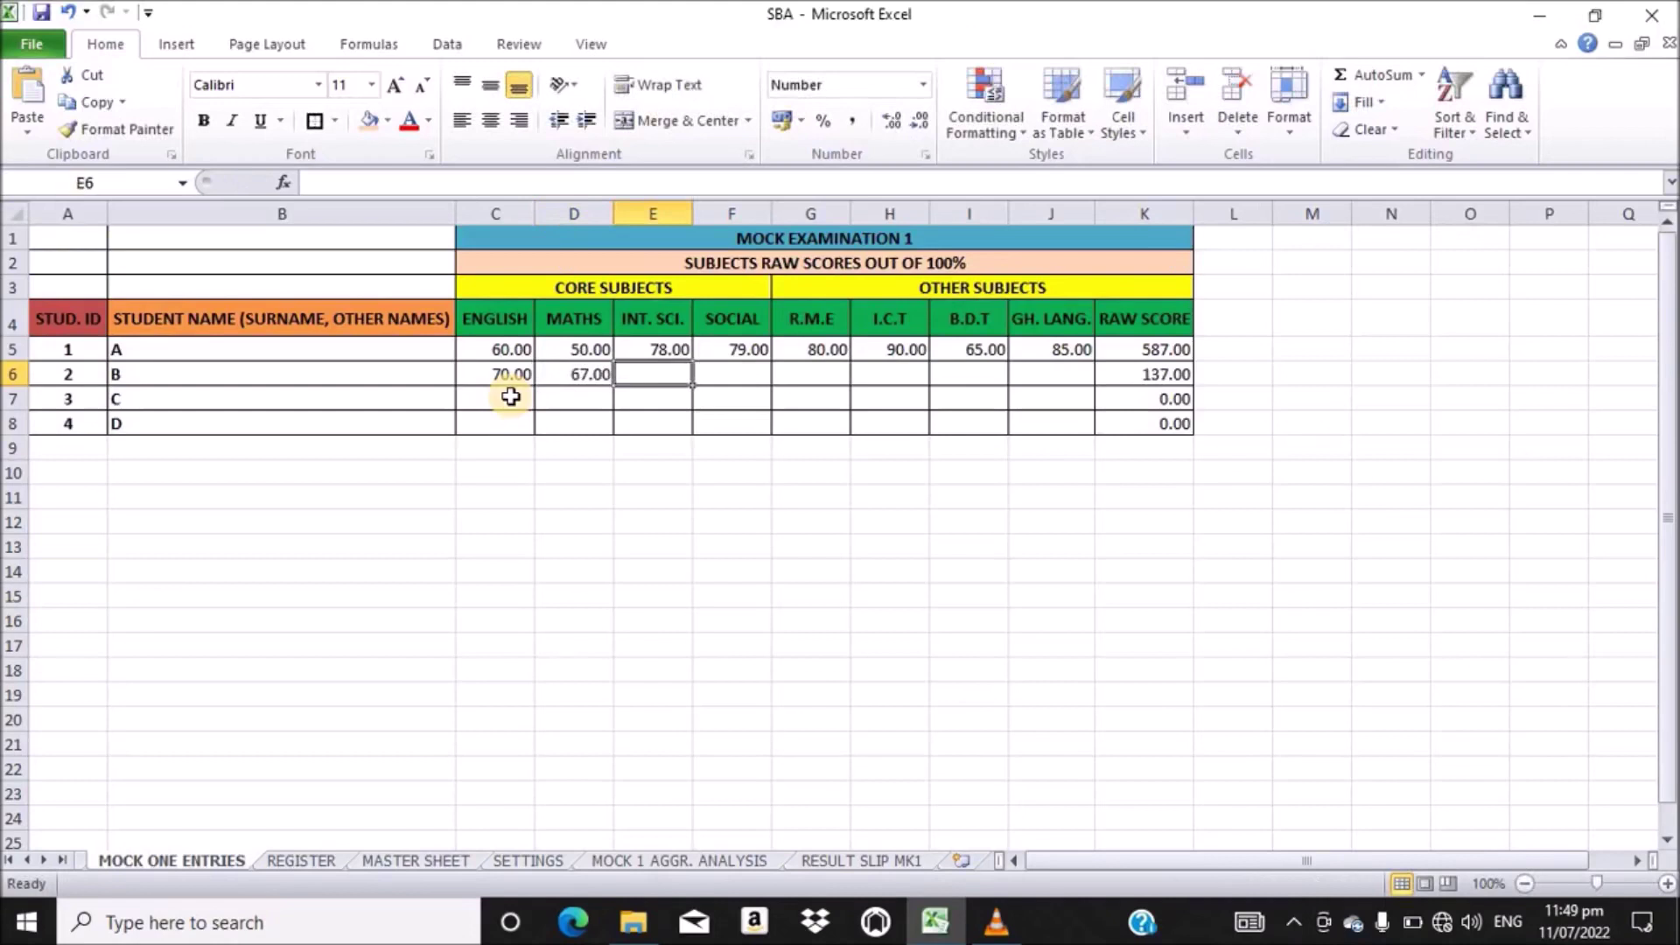
pyautogui.write('87')
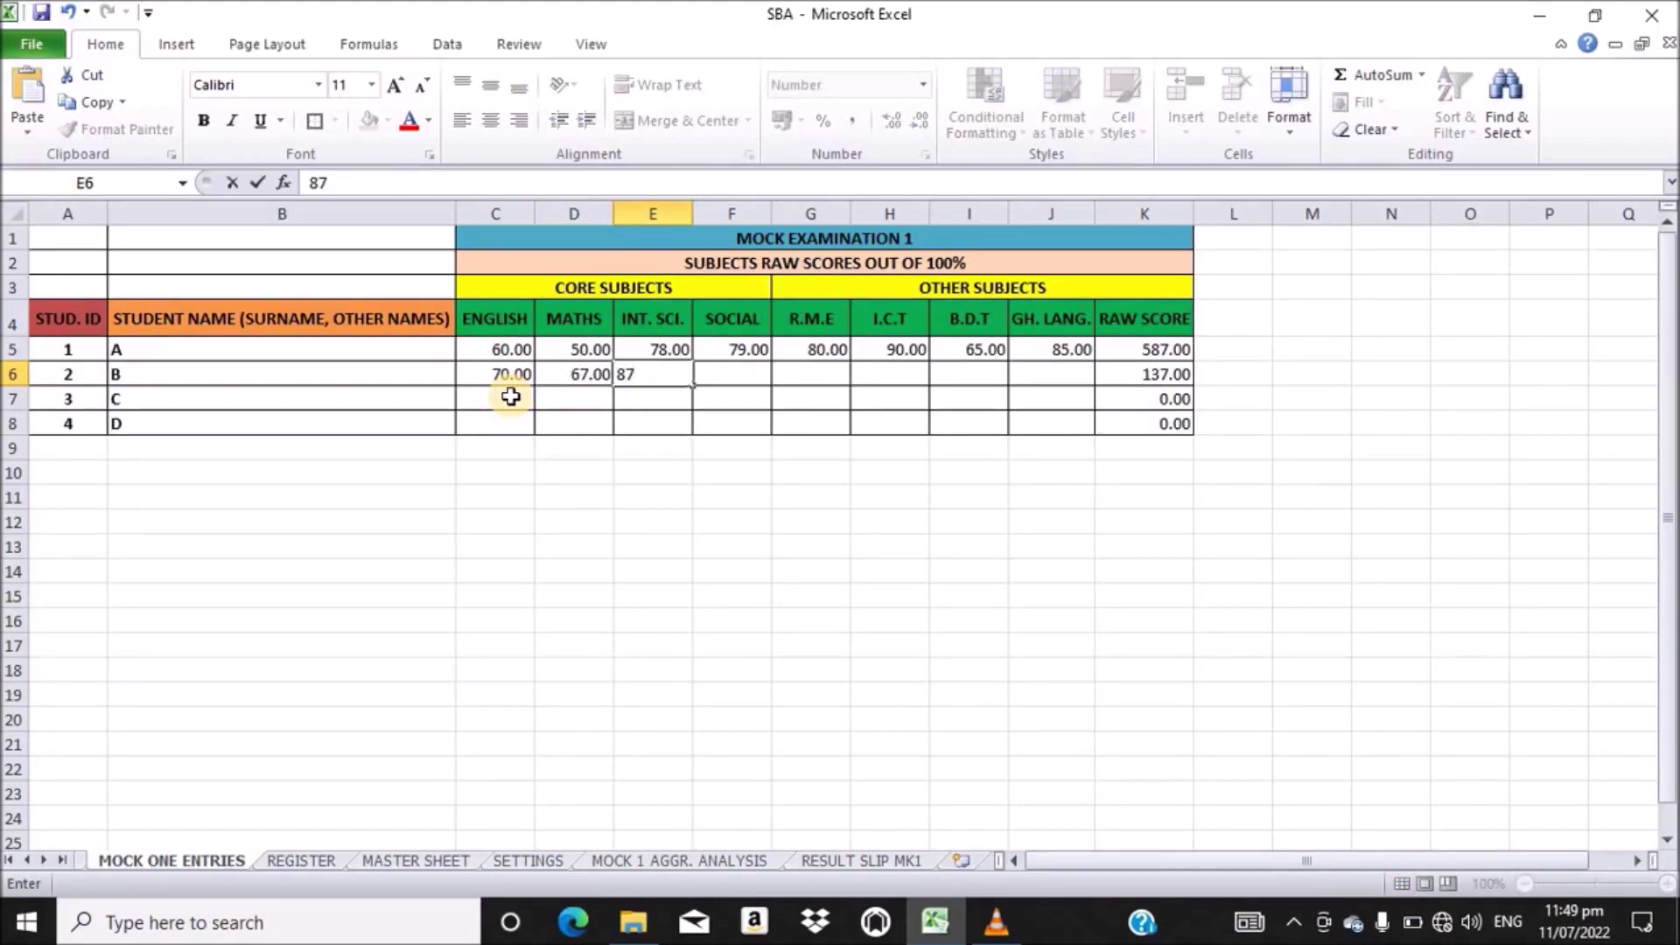
pyautogui.press('Tab')
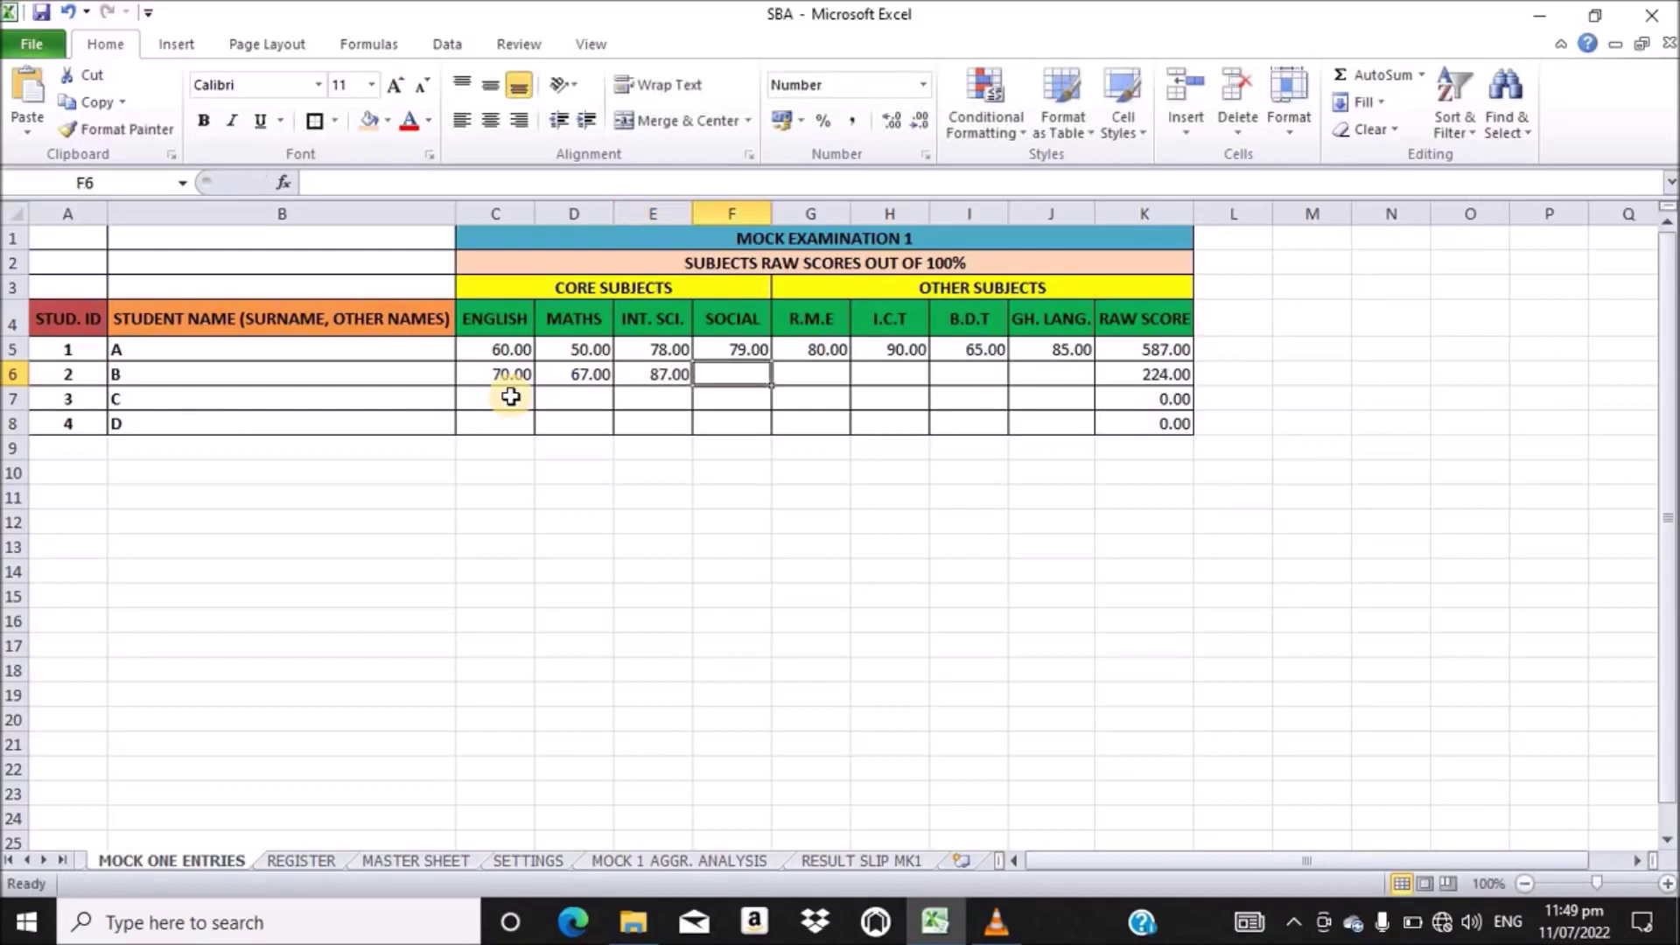
pyautogui.write('80')
pyautogui.press('Tab')
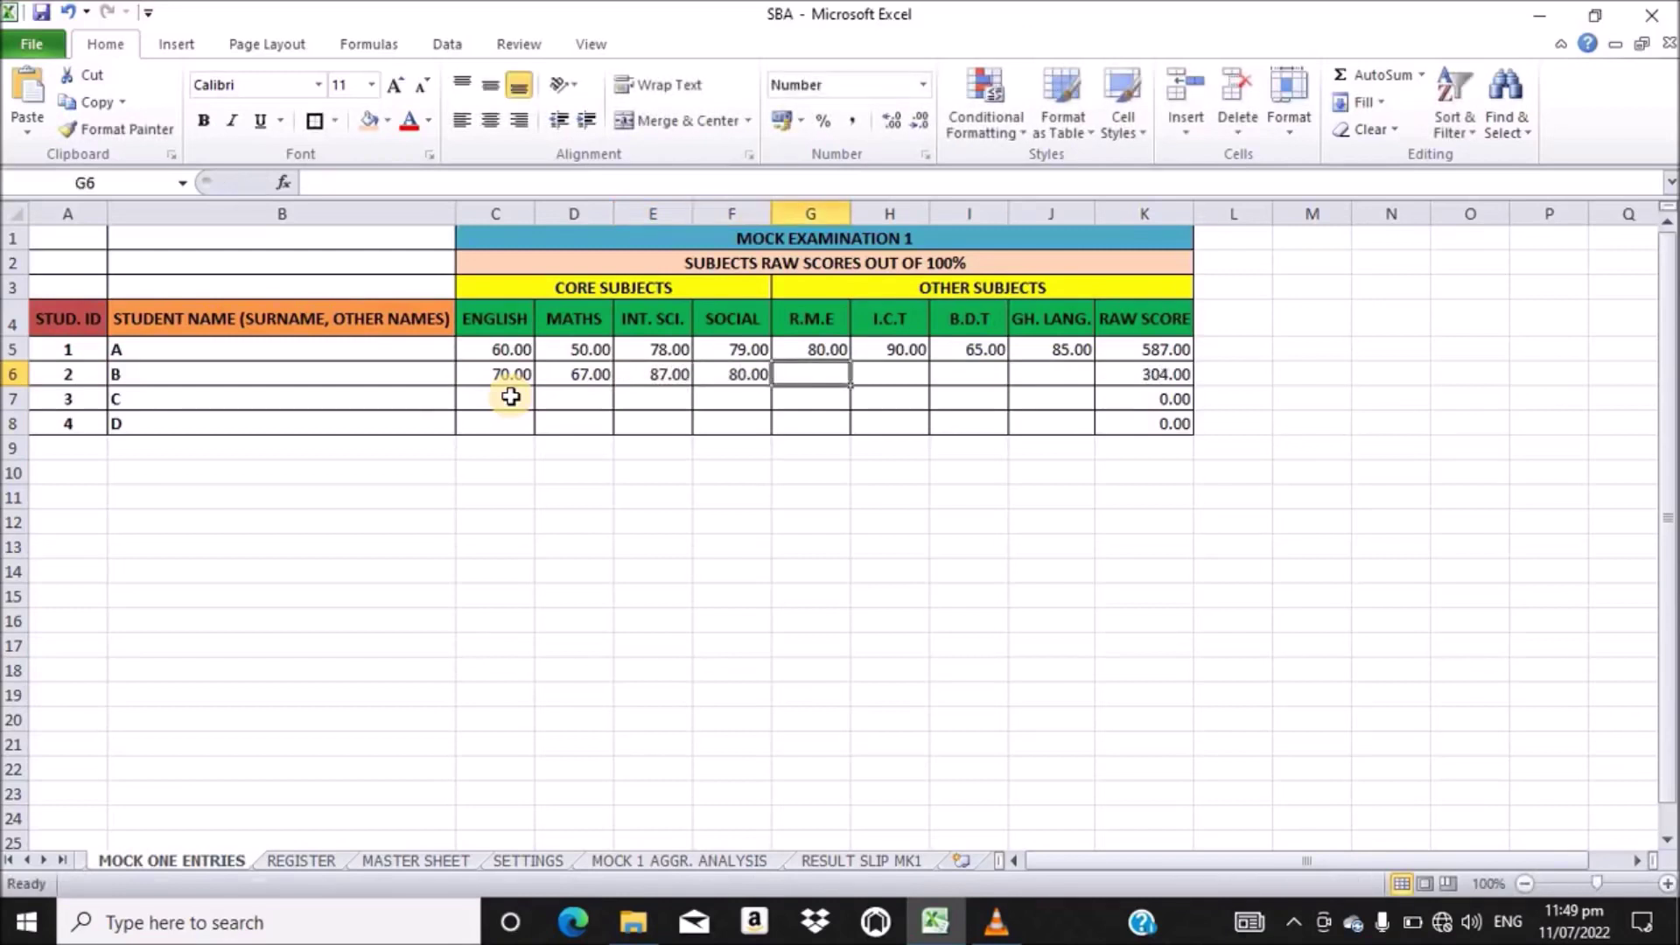
# - Enter student B's other subject scores in row 6: R.M.E 80, I.C.T 85, B.D.T 80 and GH. LANG. 90
pyautogui.write('80')
pyautogui.press('Tab')
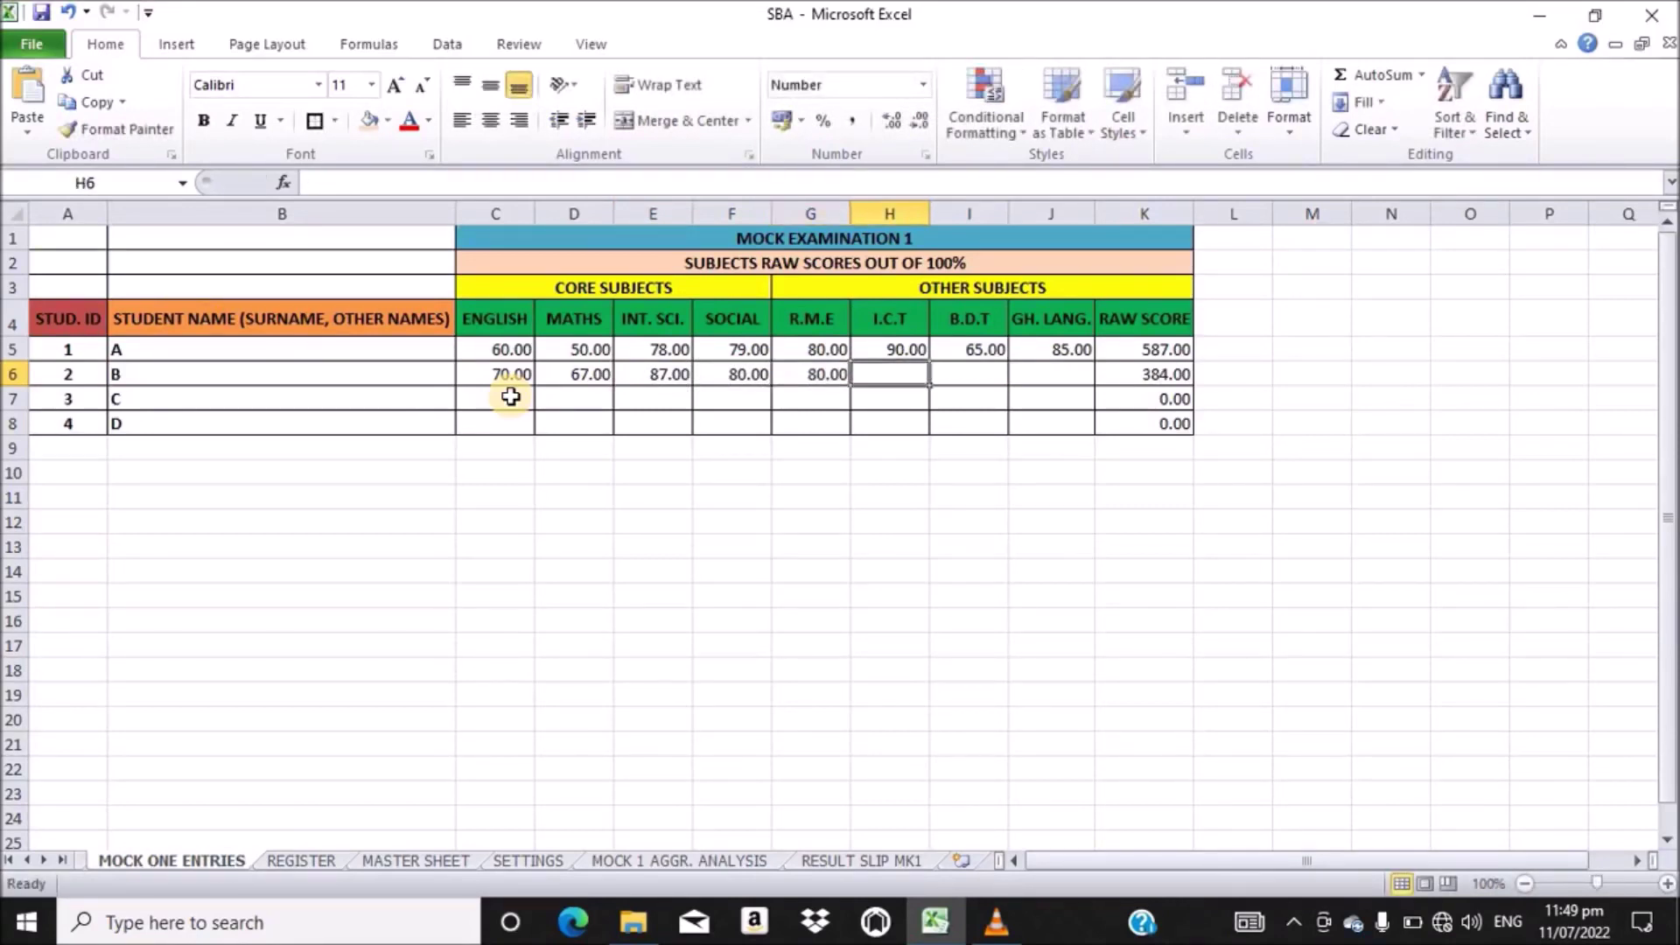
pyautogui.write('85')
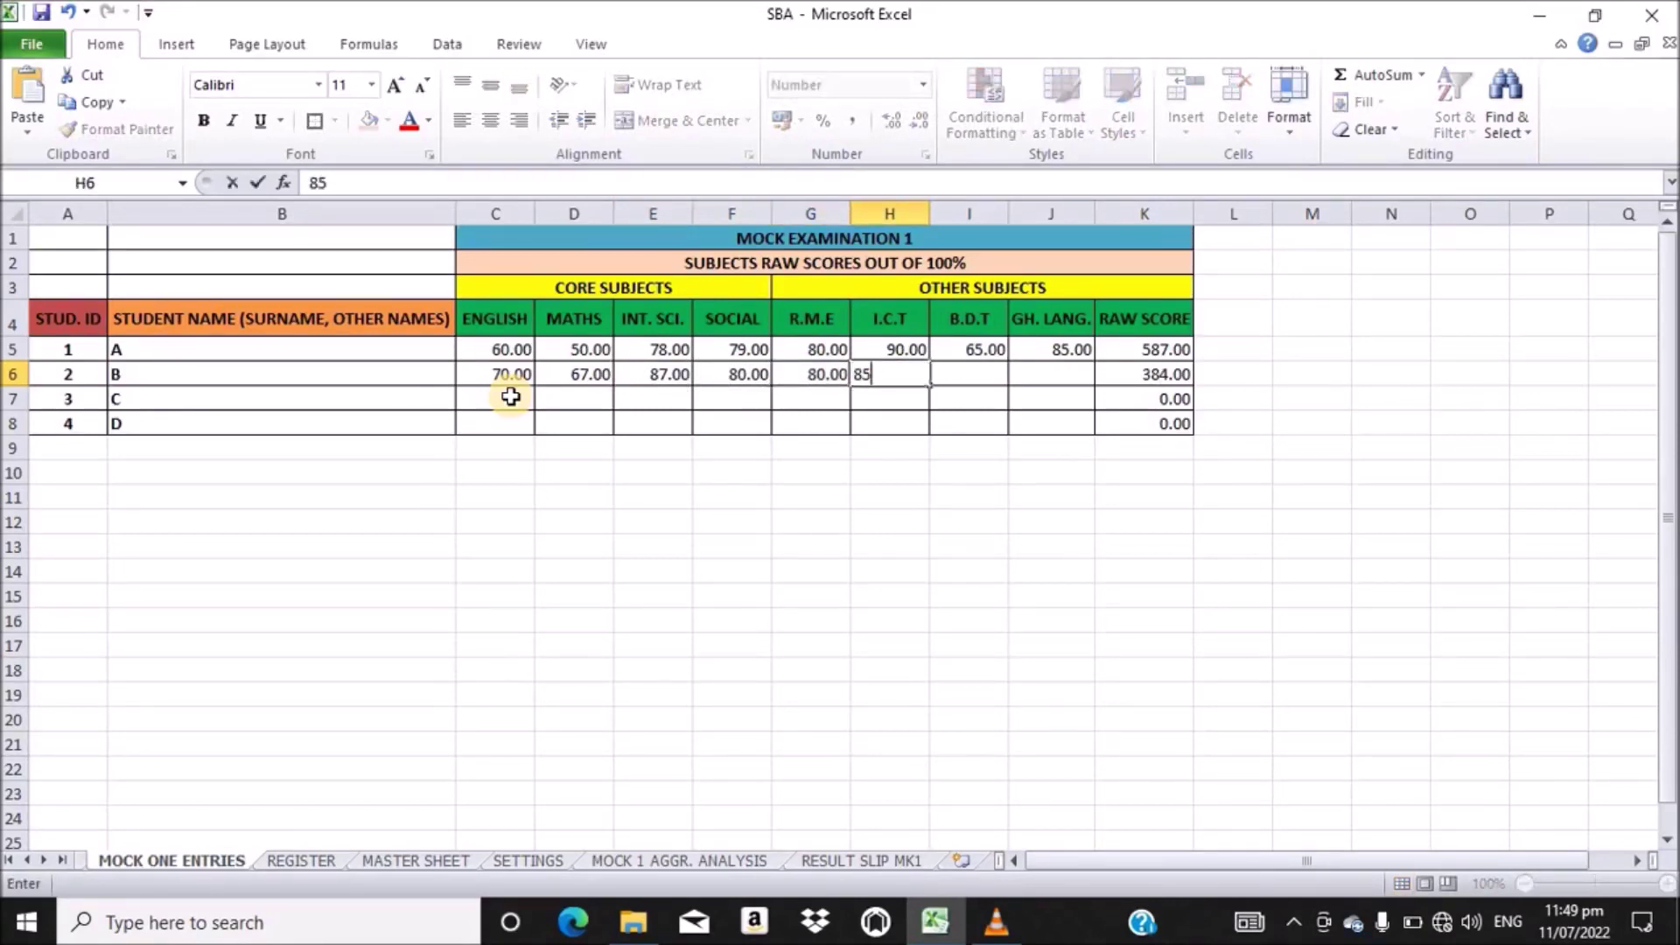
pyautogui.press('Tab')
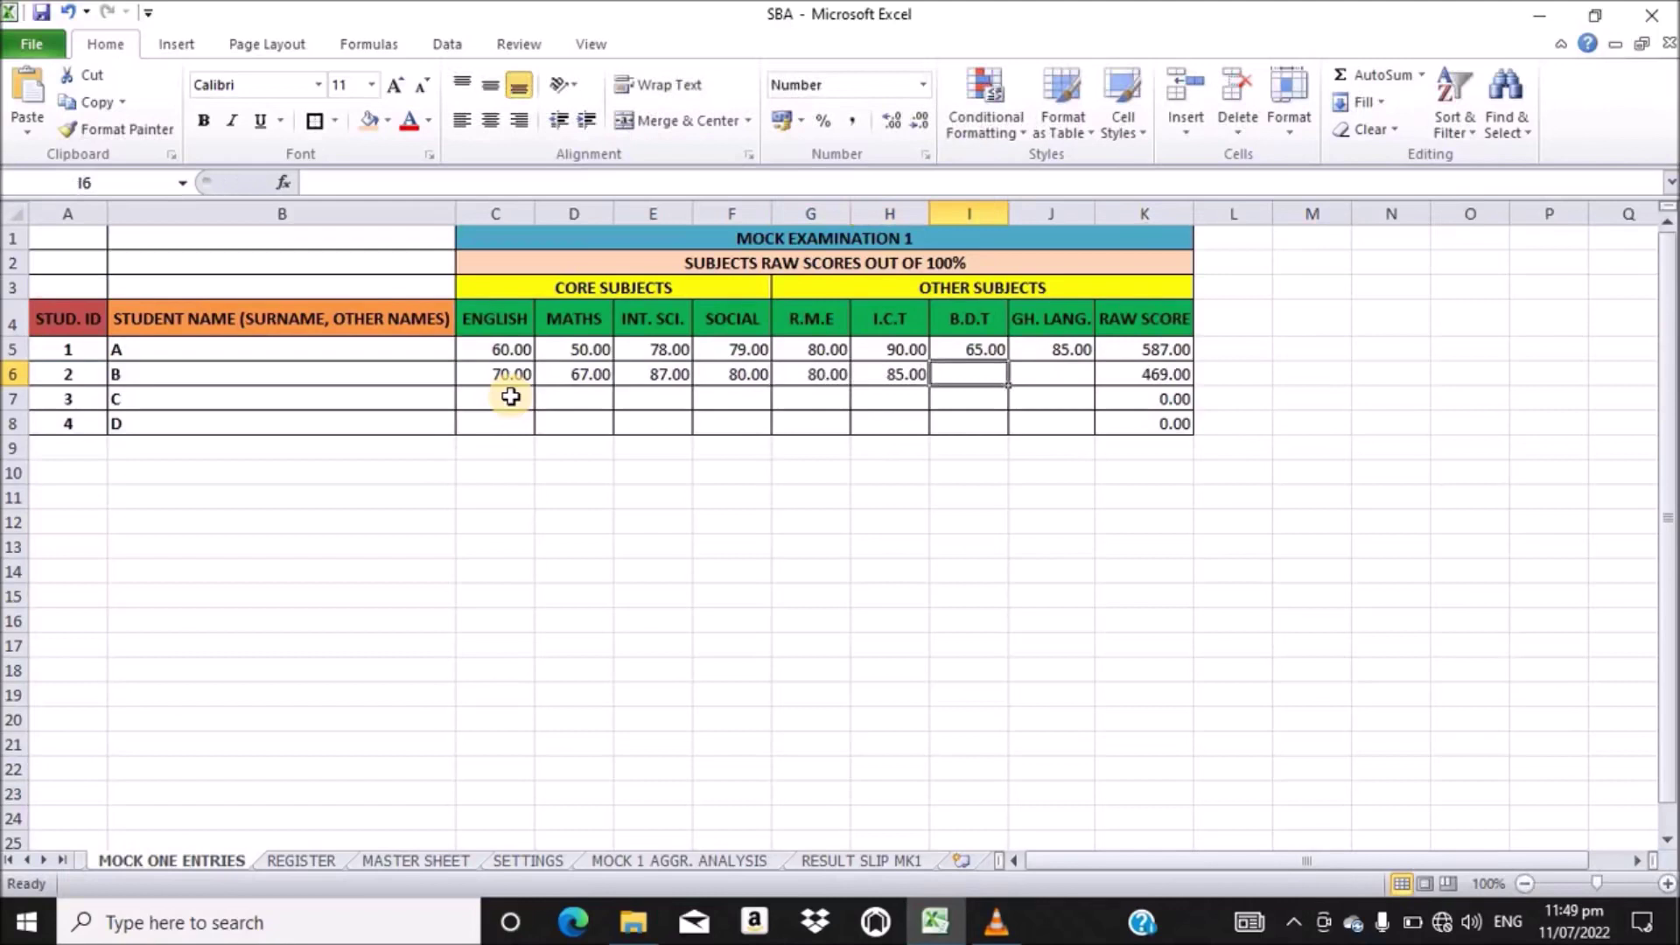
pyautogui.write('80')
pyautogui.press('Tab')
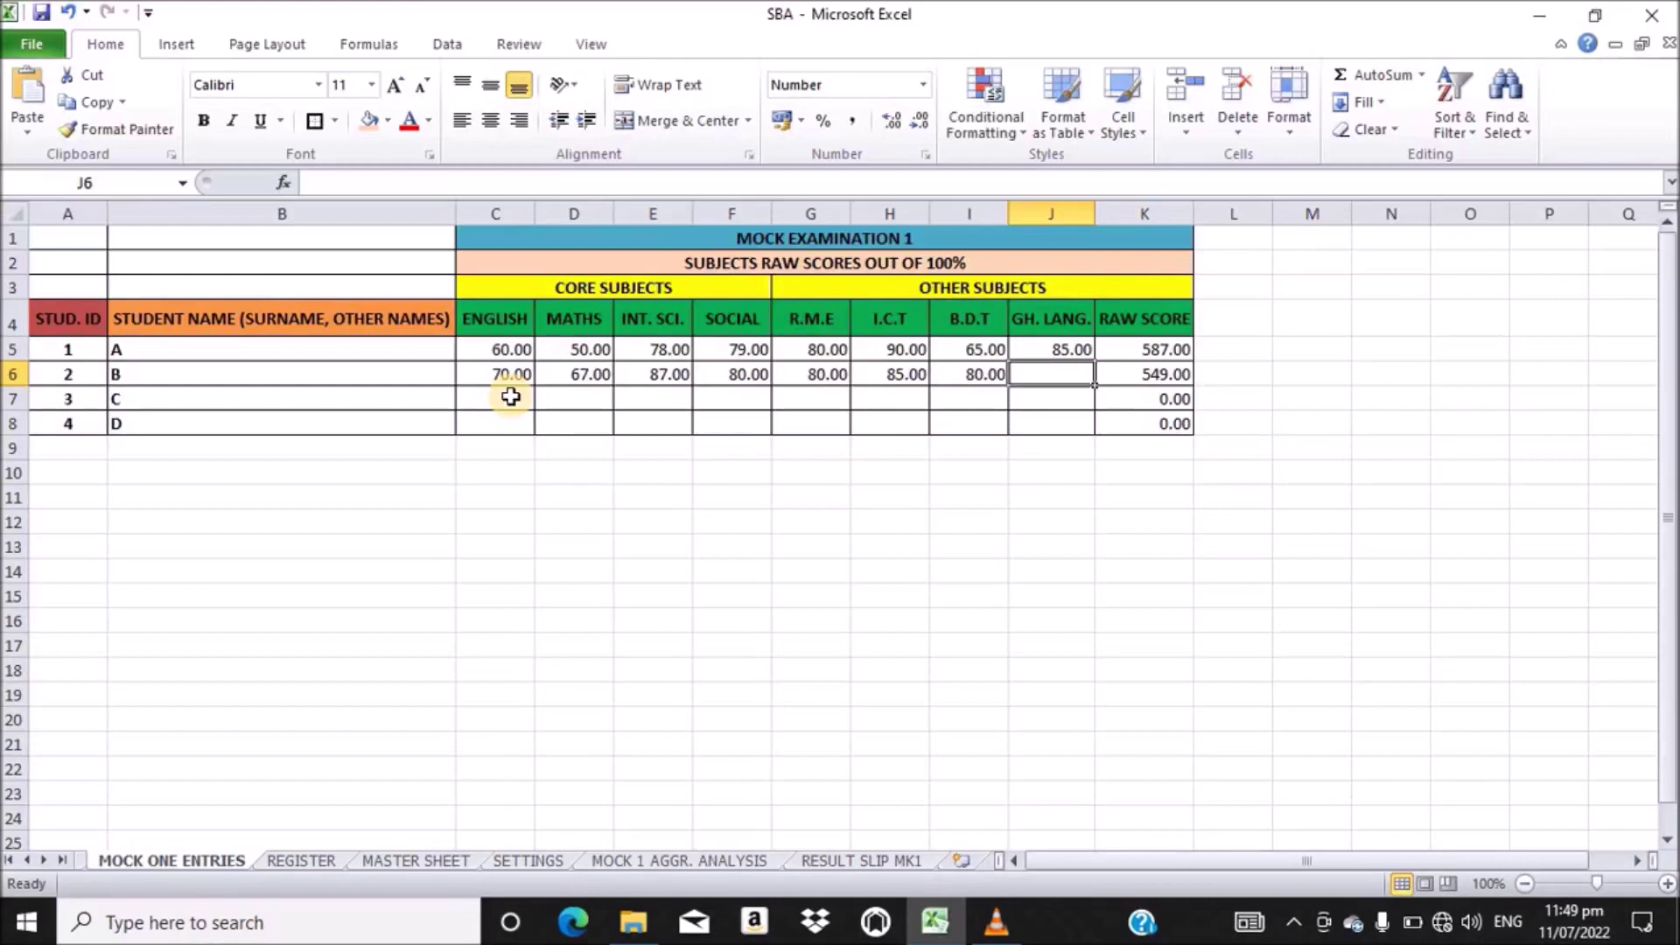
pyautogui.write('90')
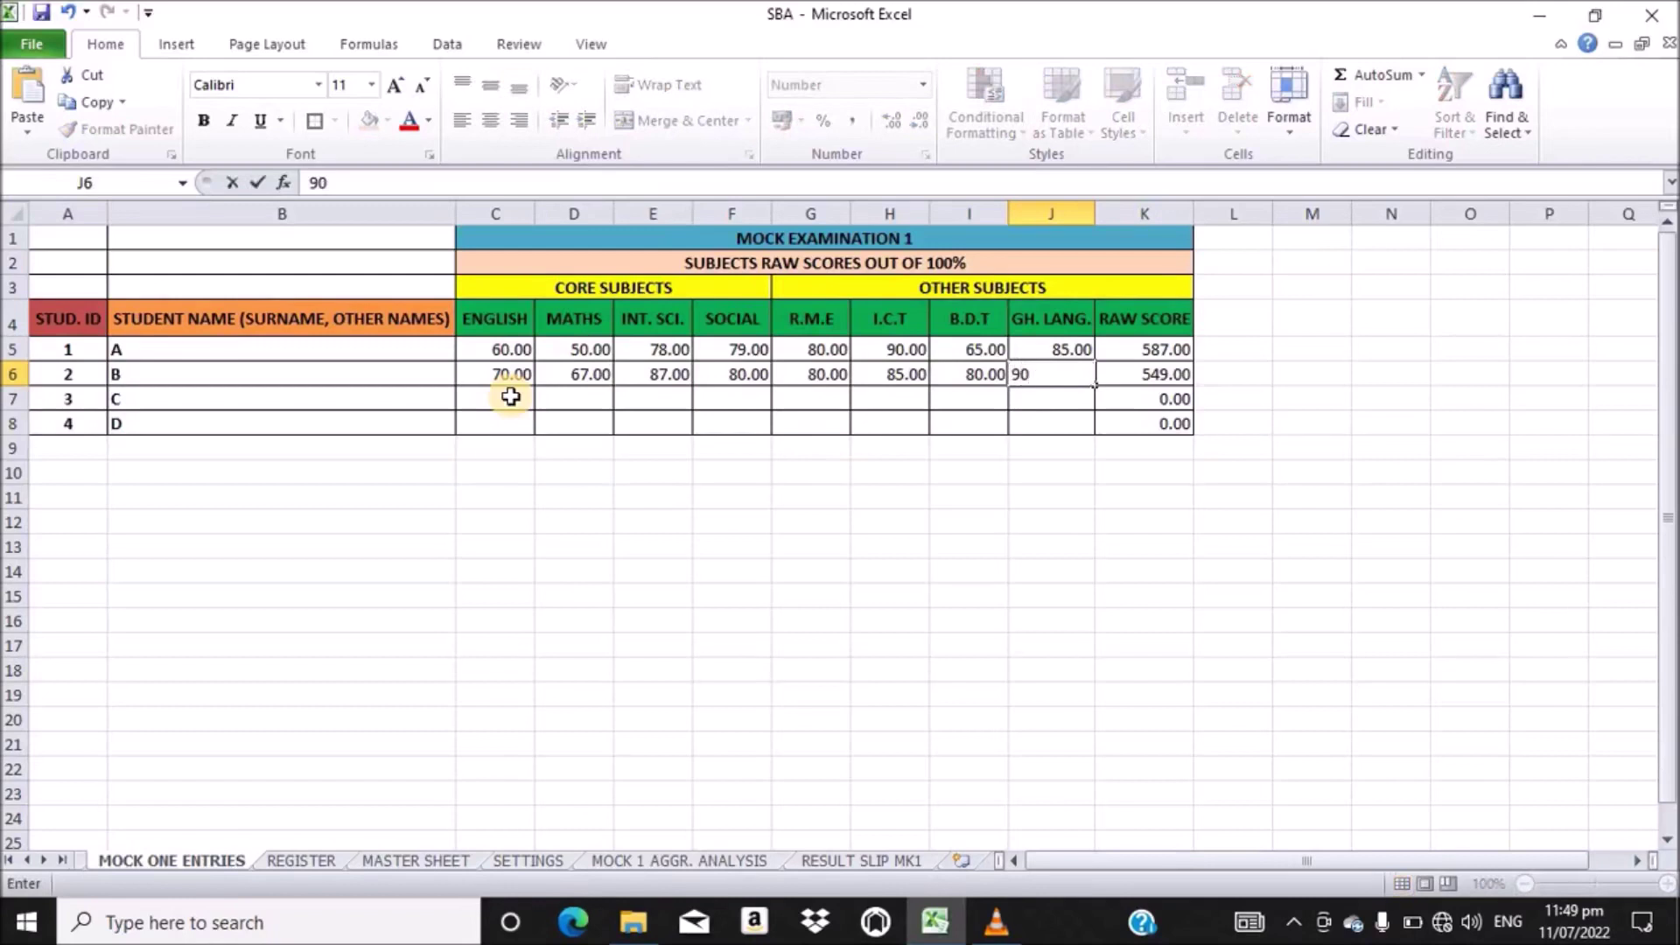
pyautogui.click(511, 396)
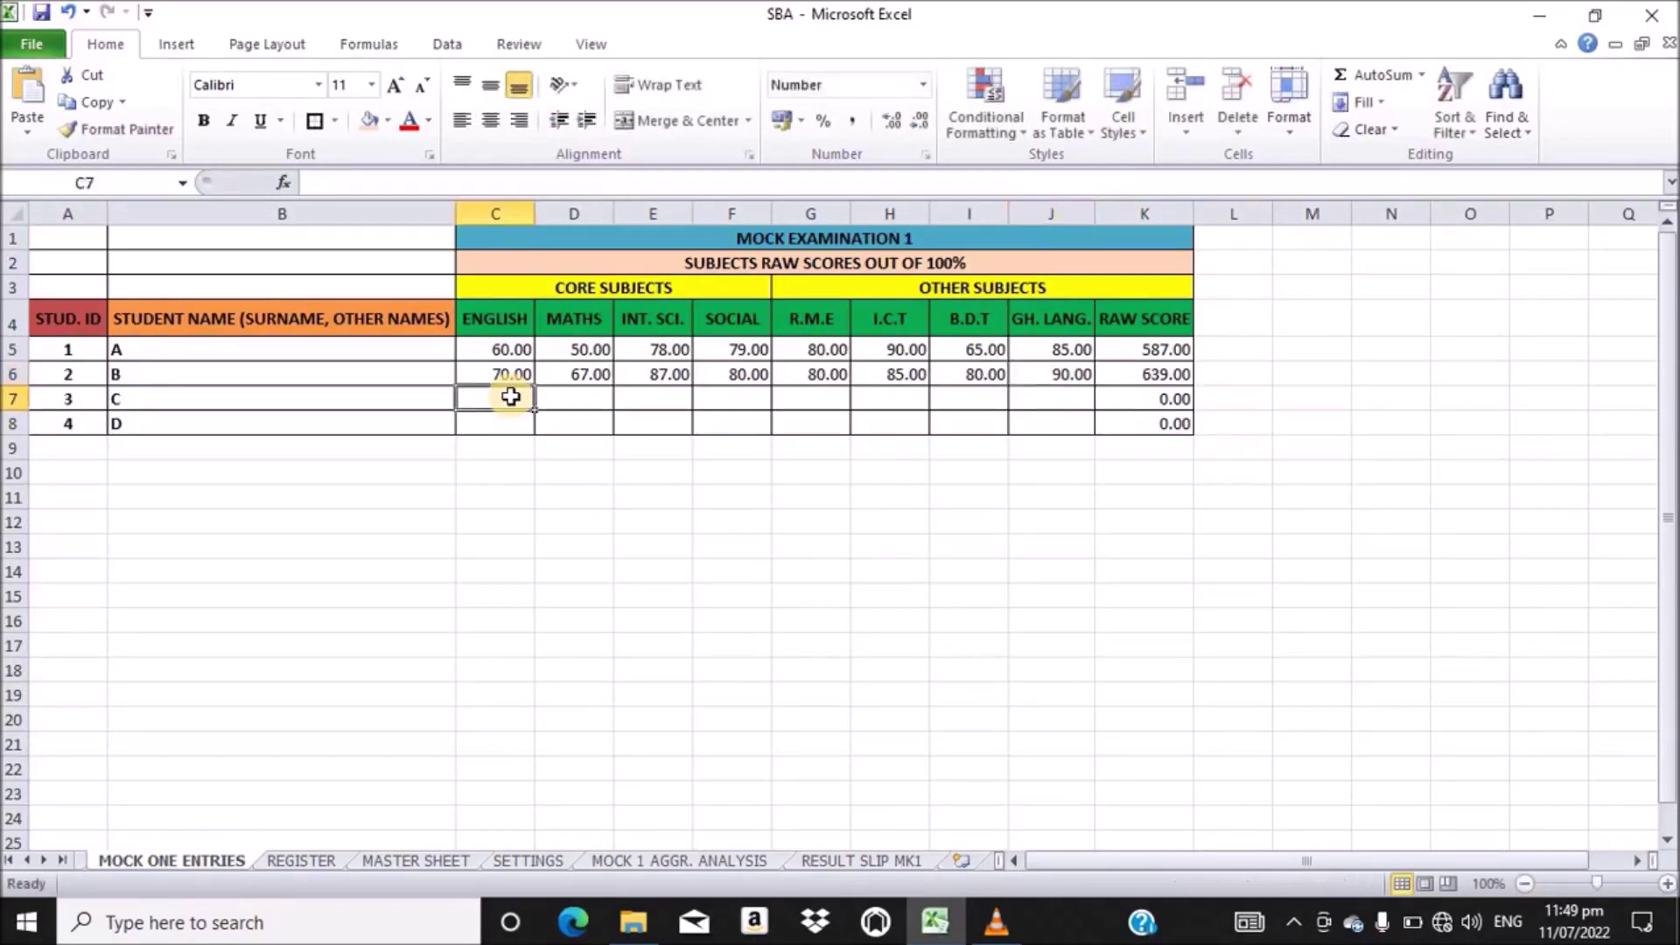
# - On the RESULT SLIP MK1 sheet, test the CANDIDATE NAME dropdown in G13 by choosing candidate C and then D
pyautogui.click(873, 867)
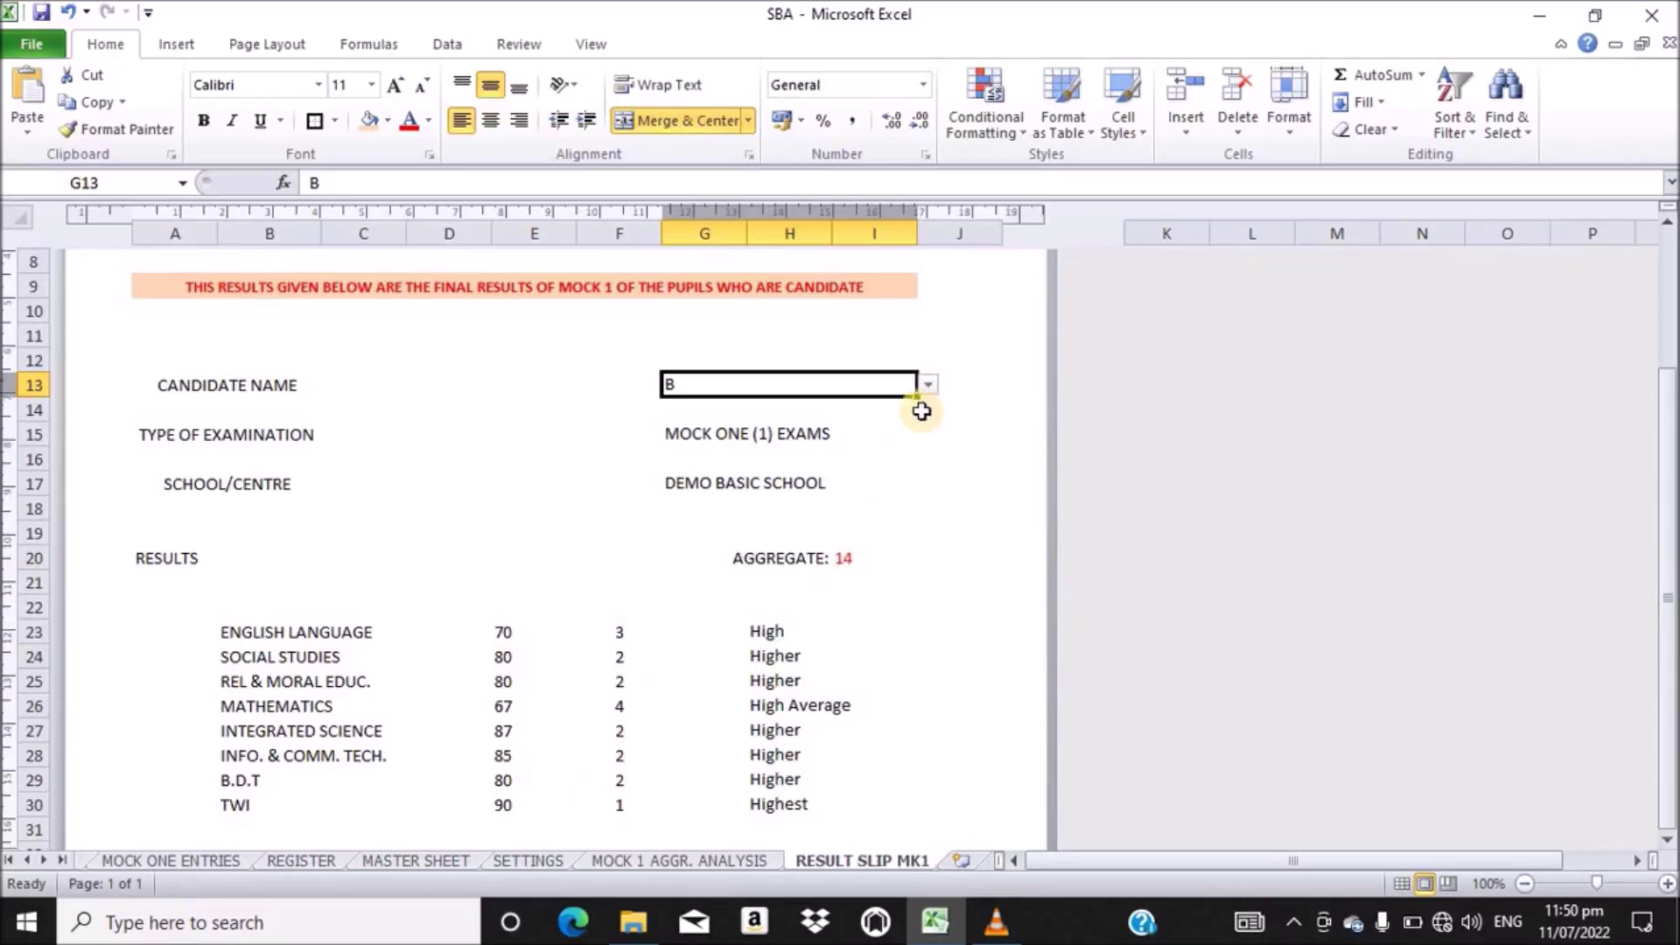
pyautogui.click(929, 384)
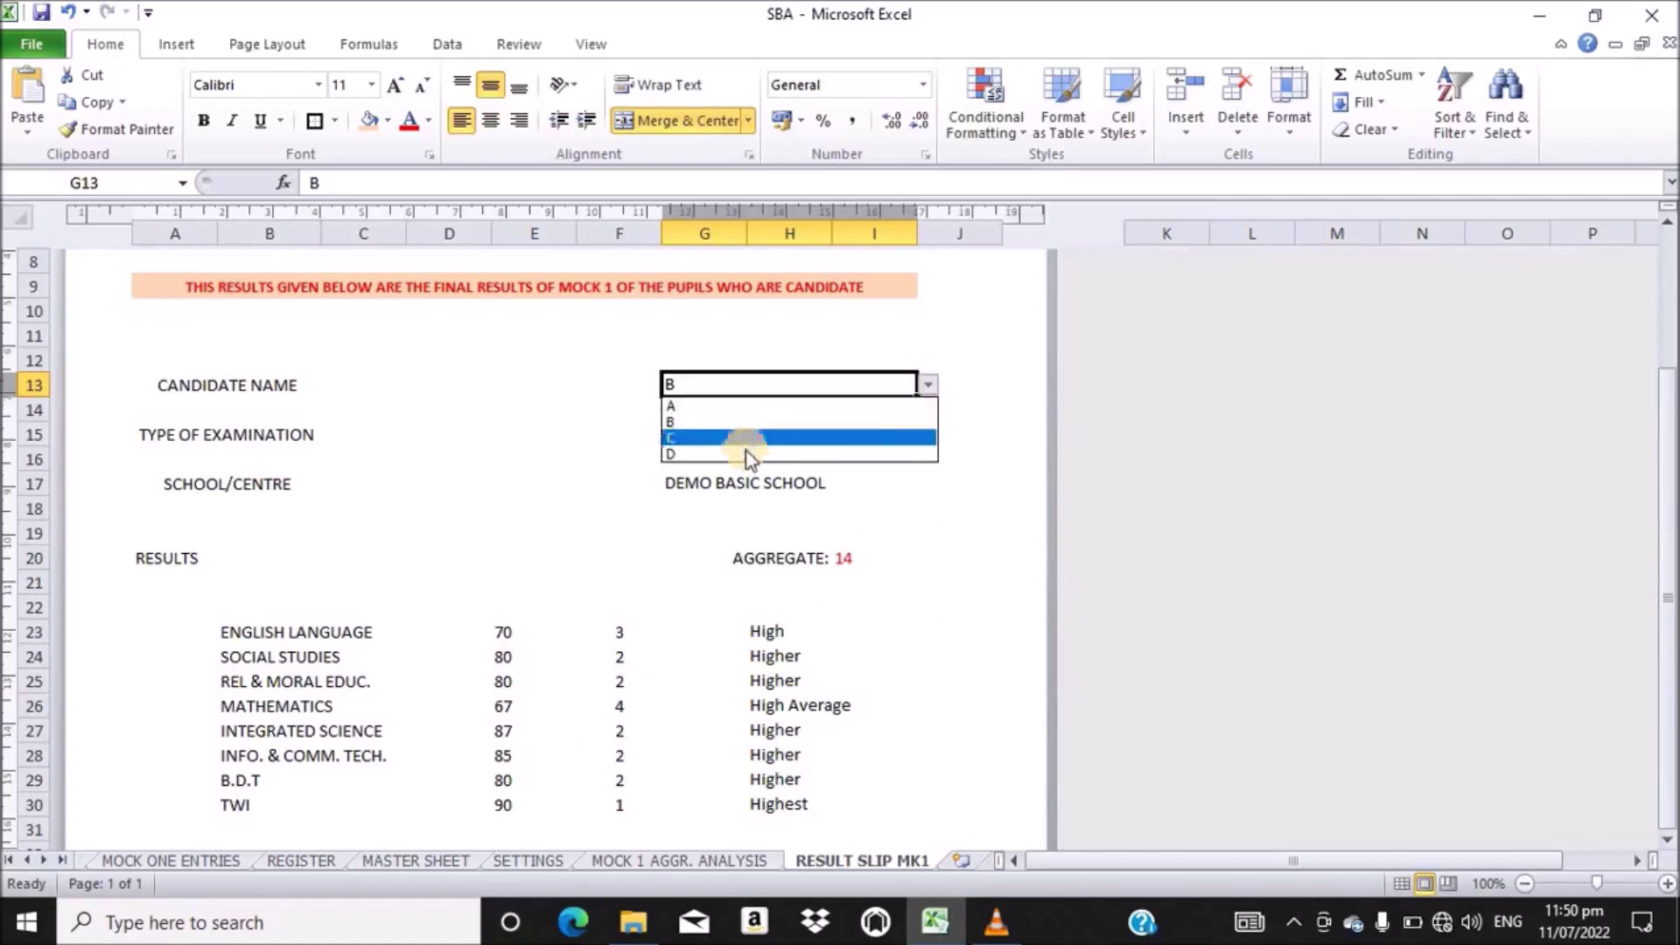
pyautogui.click(714, 439)
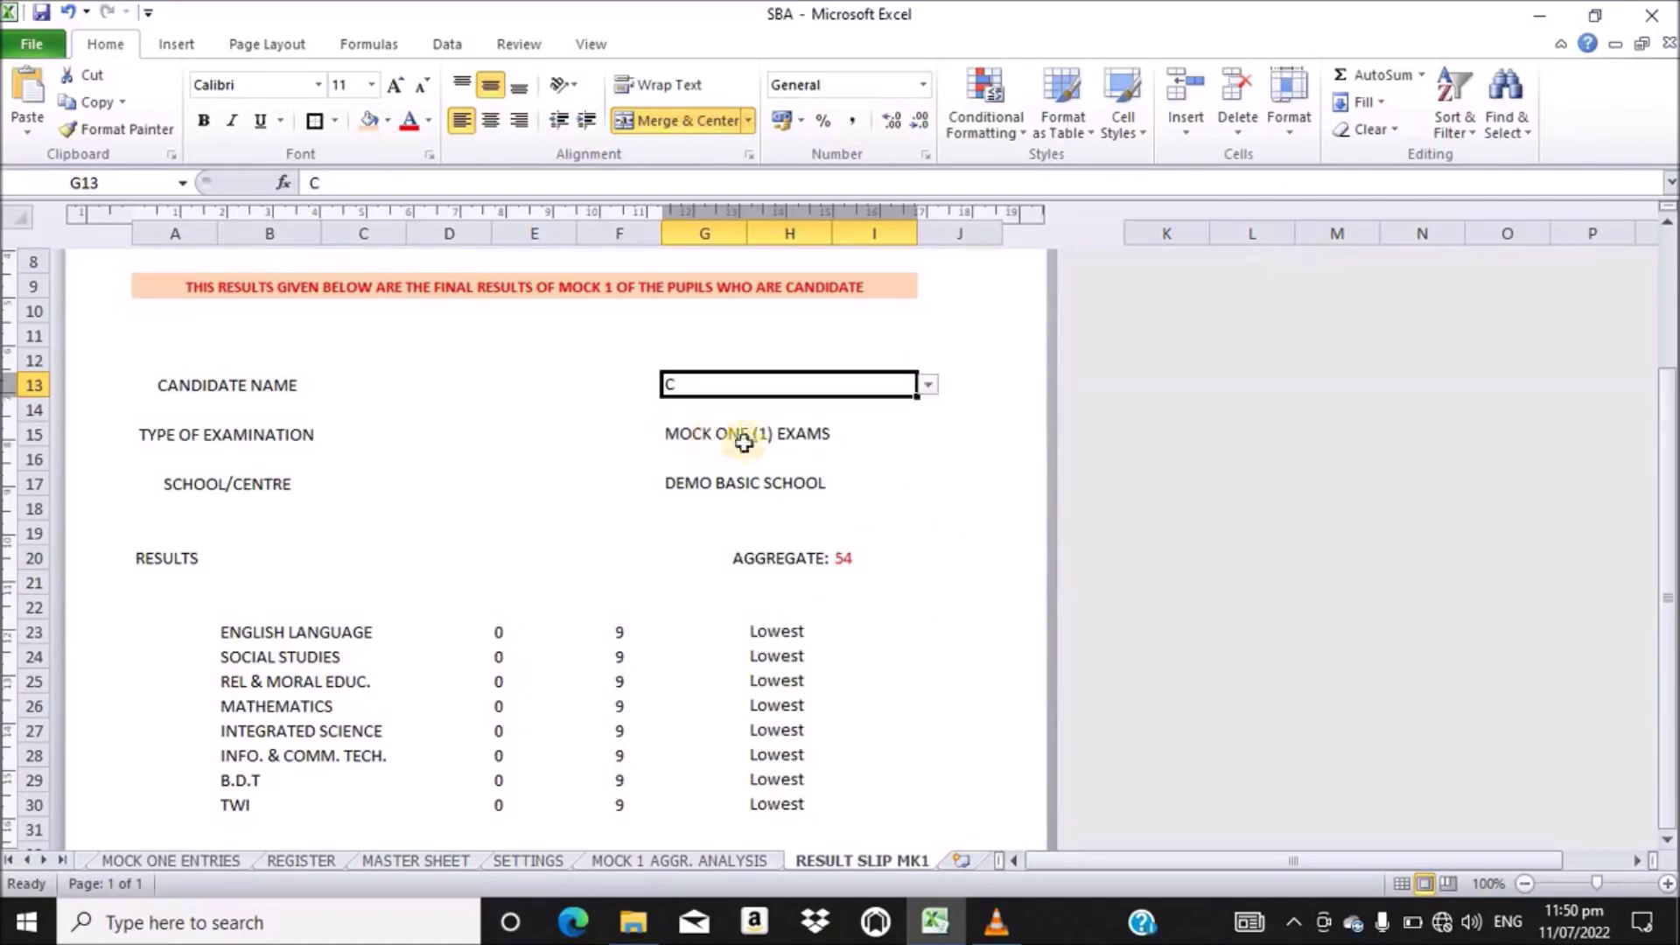
pyautogui.click(927, 387)
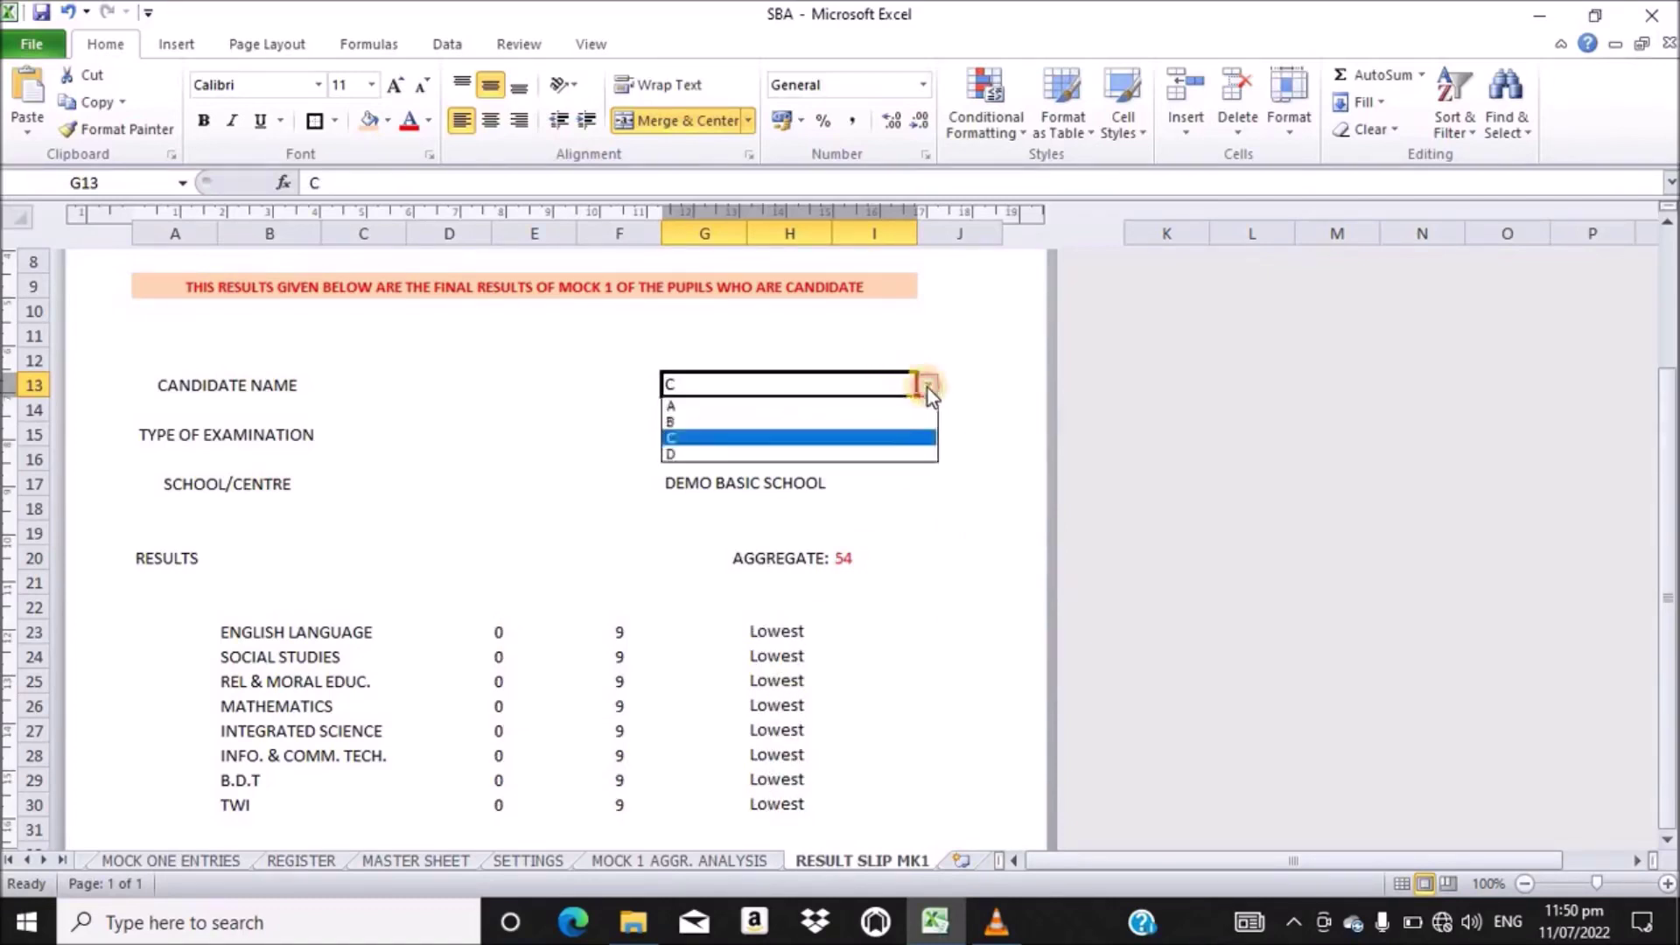
pyautogui.click(713, 460)
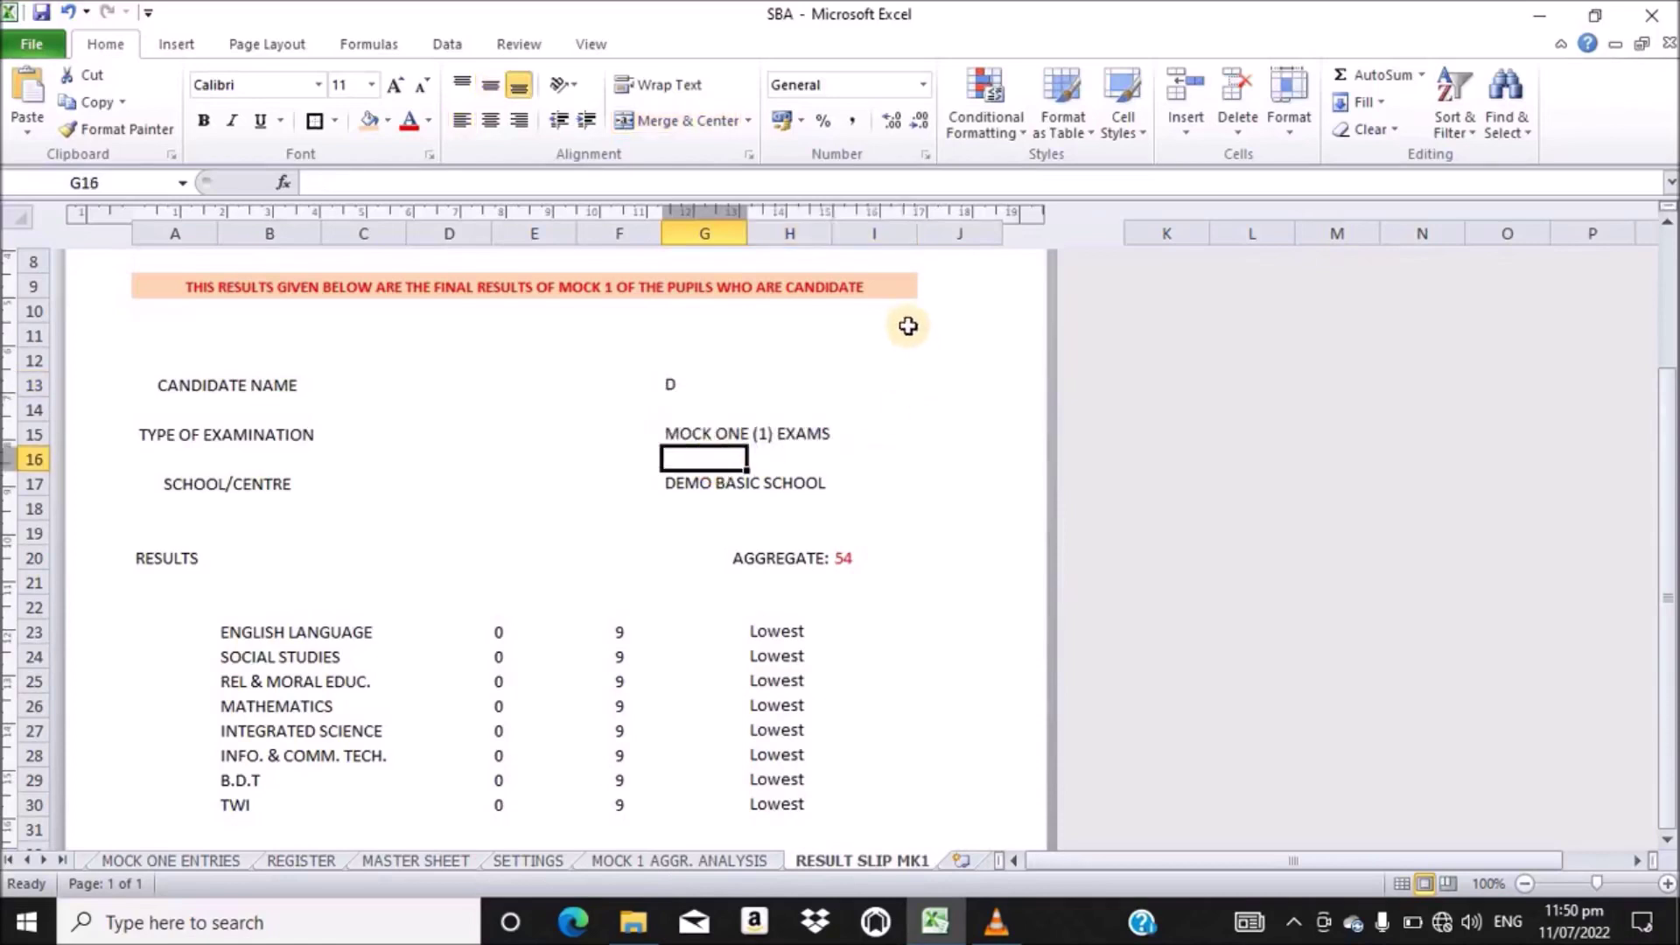
pyautogui.click(793, 436)
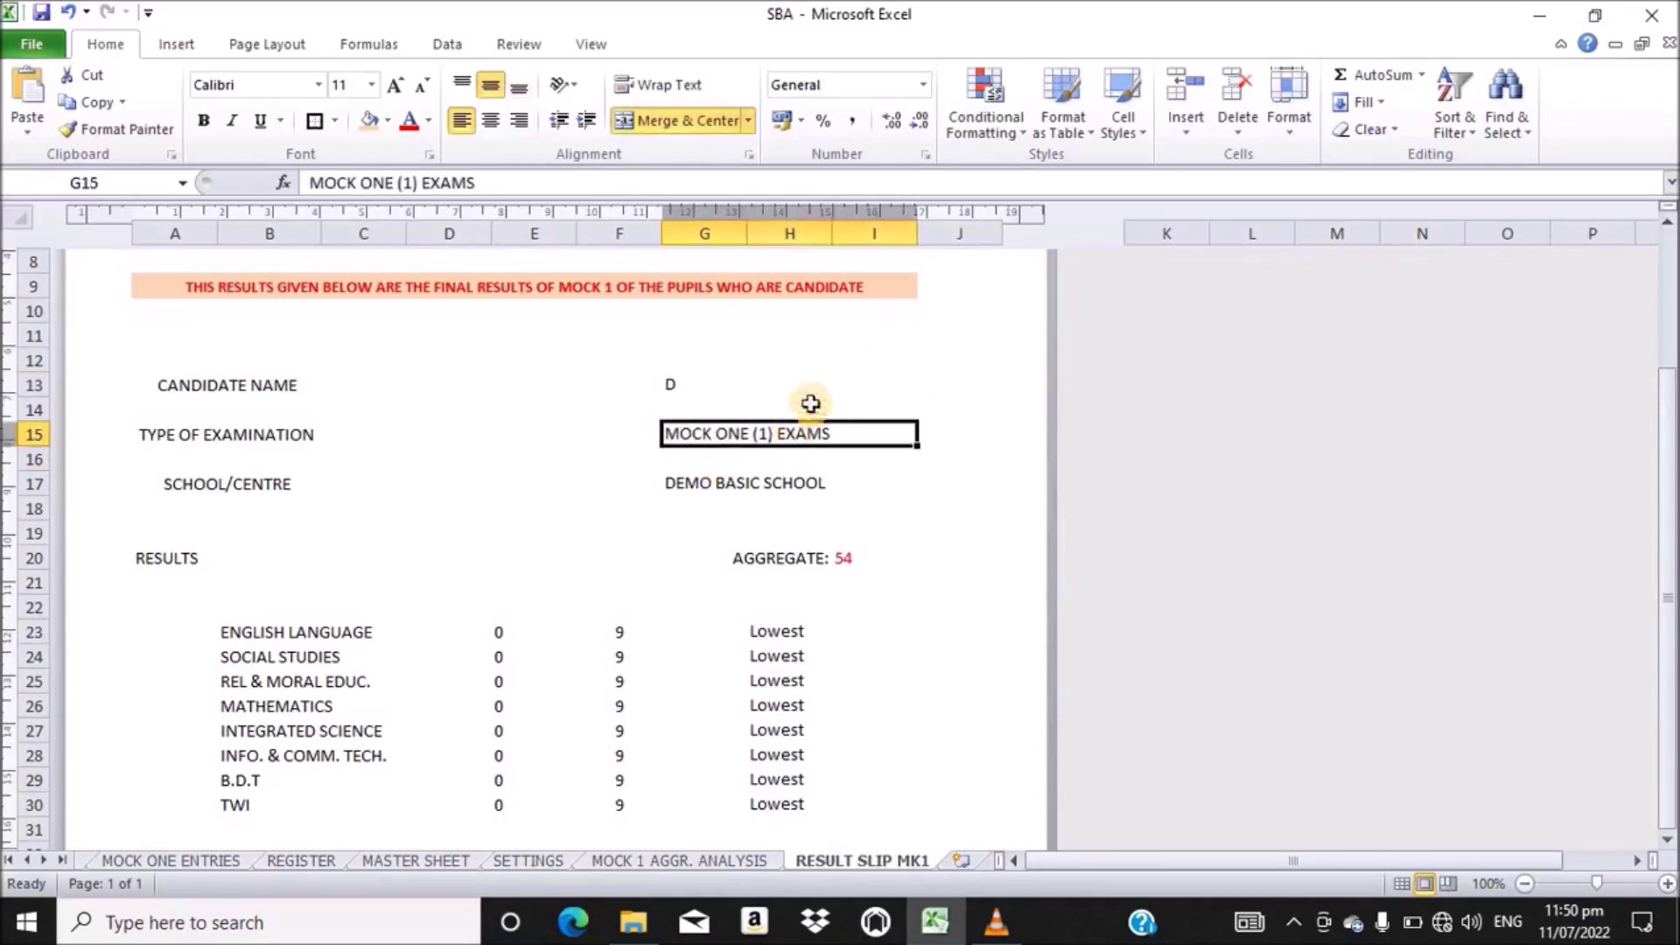
# - Set the CANDIDATE NAME in G13 on the result slip to A
pyautogui.click(758, 383)
pyautogui.click(926, 385)
pyautogui.click(757, 405)
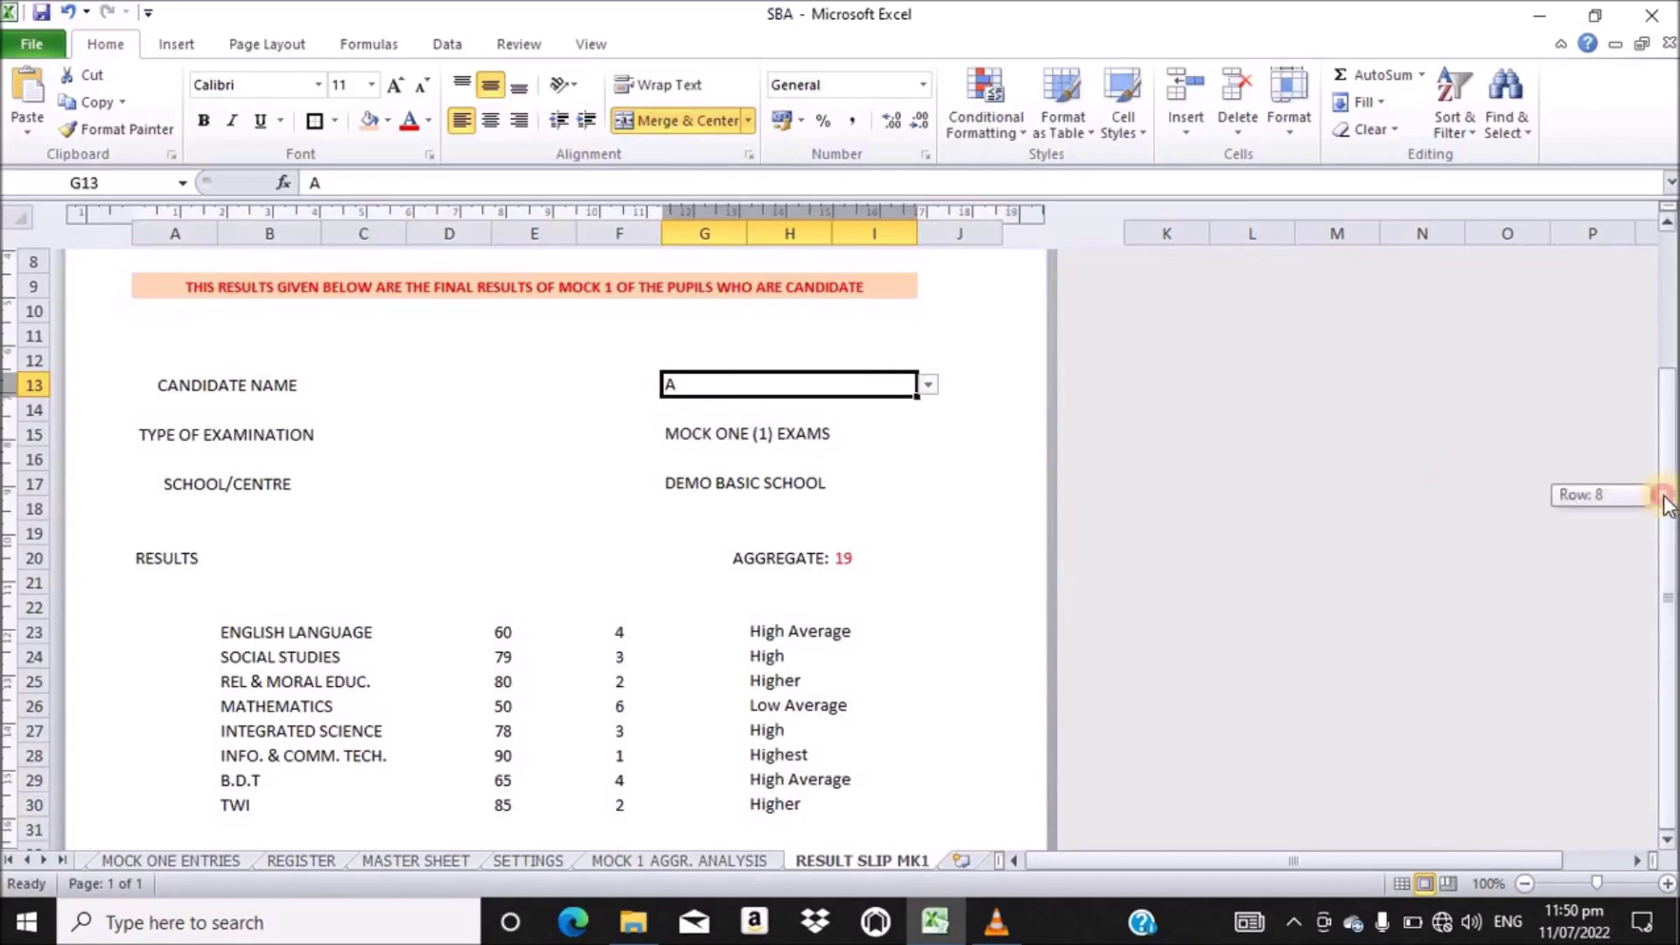
# - Review candidate A's result slip from the school header to the subject results, and view the DASHBOARD sheet
pyautogui.moveTo(1662, 499); pyautogui.dragTo(1639, 327)
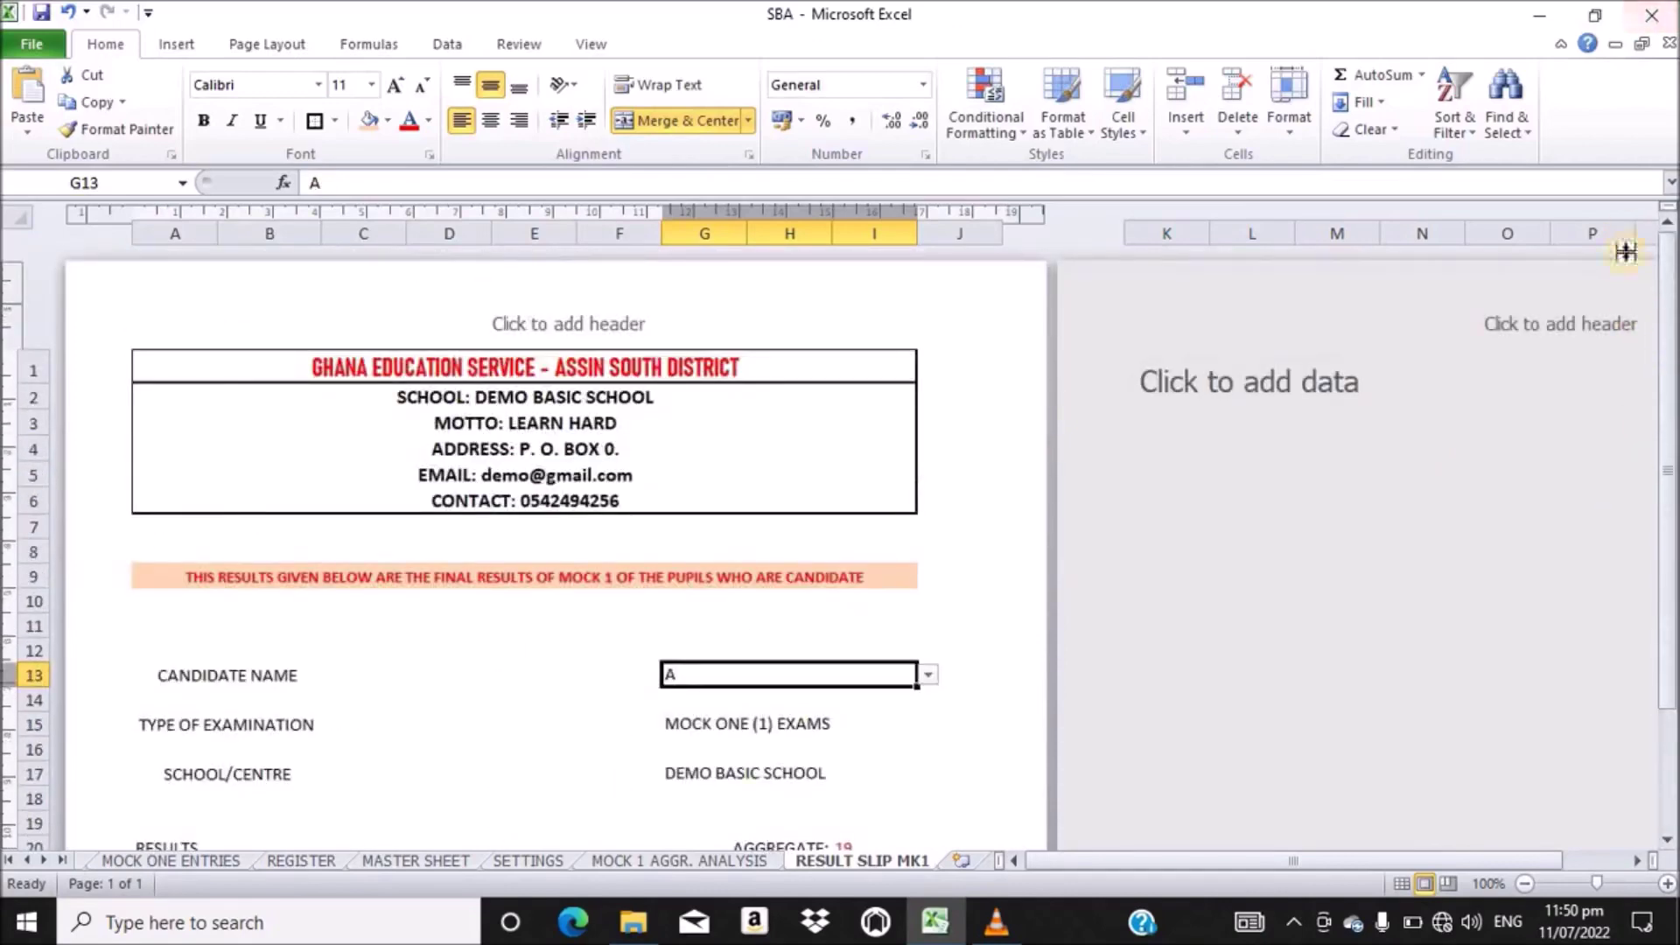
pyautogui.moveTo(1666, 333); pyautogui.dragTo(1660, 552)
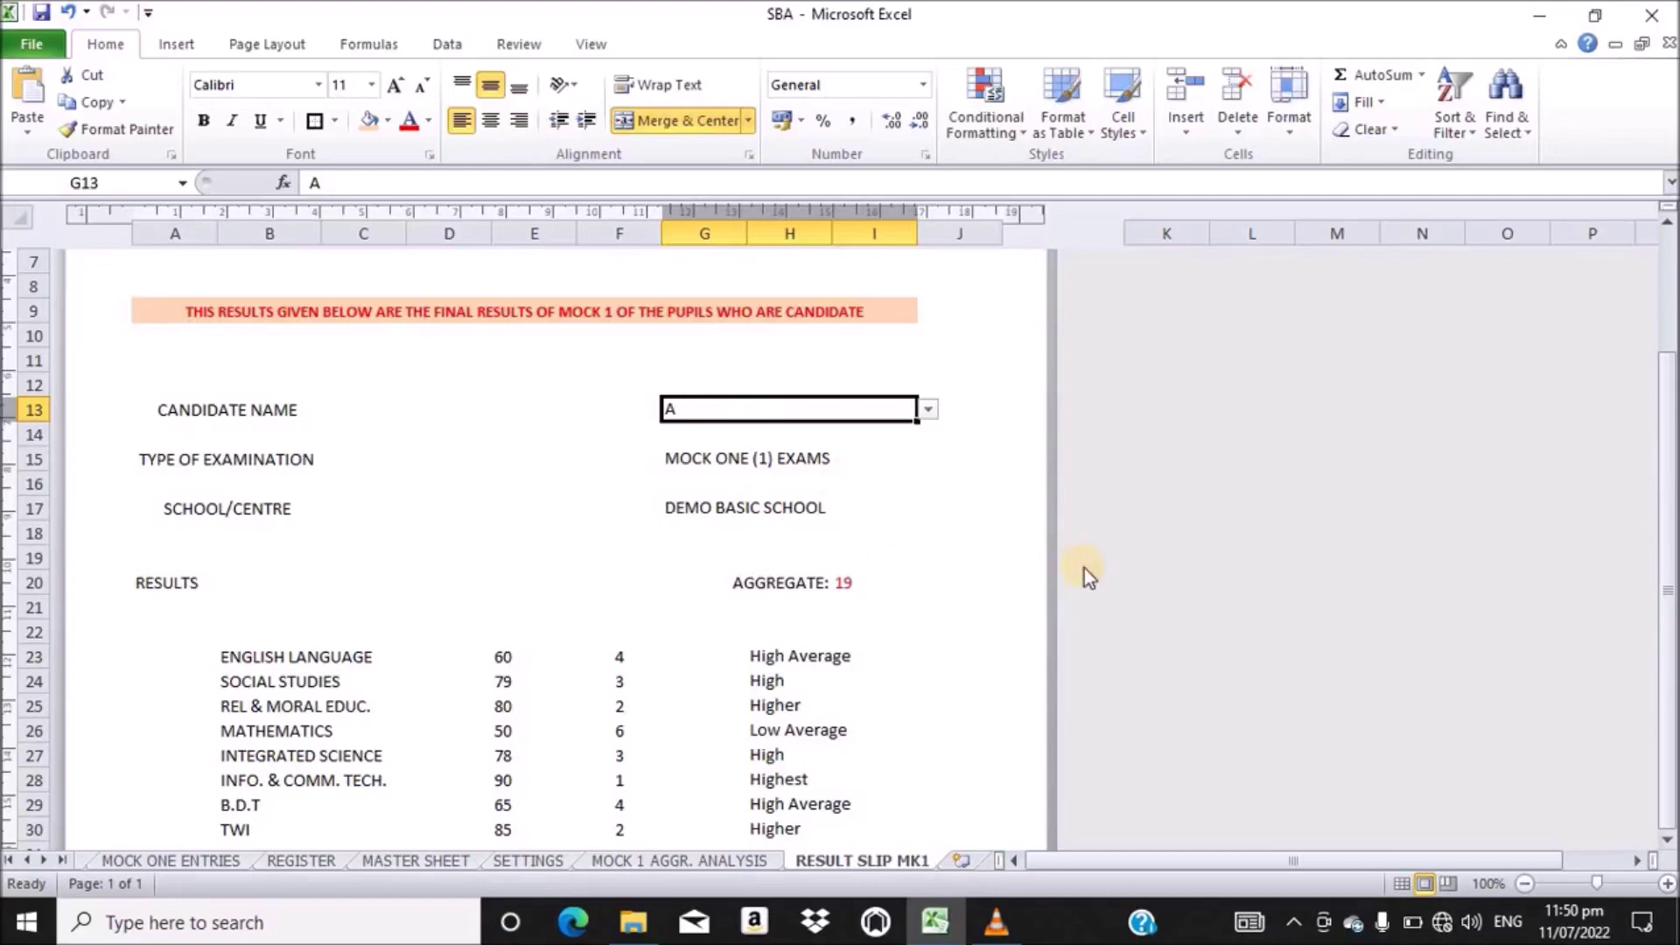
pyautogui.moveTo(1665, 516); pyautogui.dragTo(1662, 490)
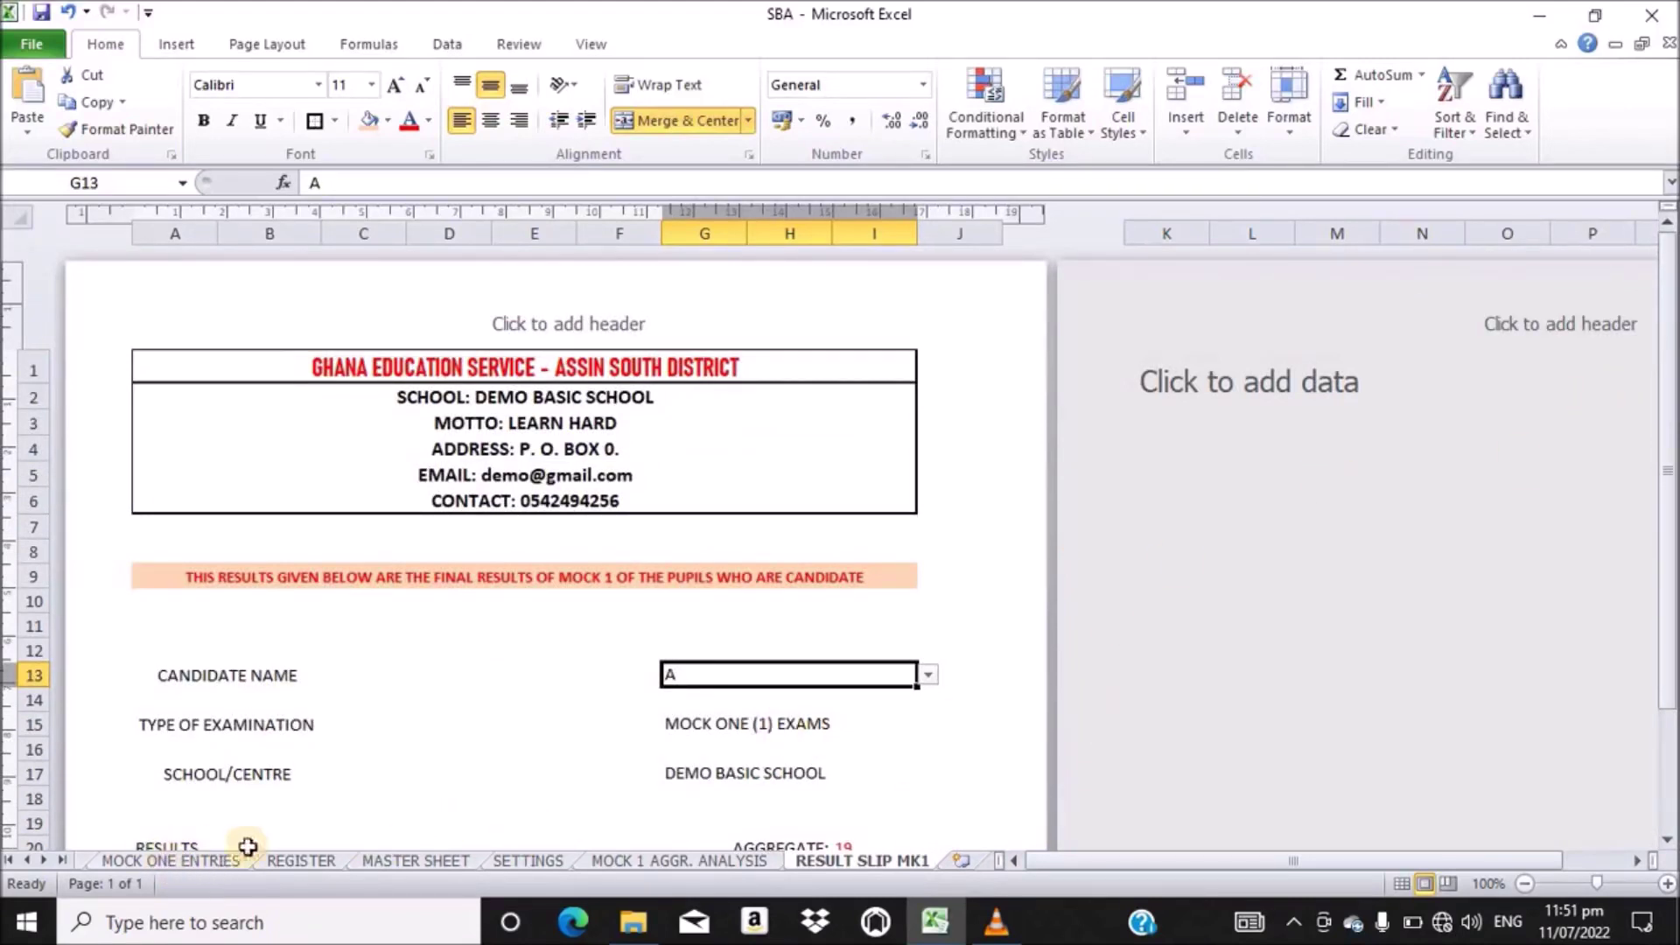
pyautogui.click(28, 859)
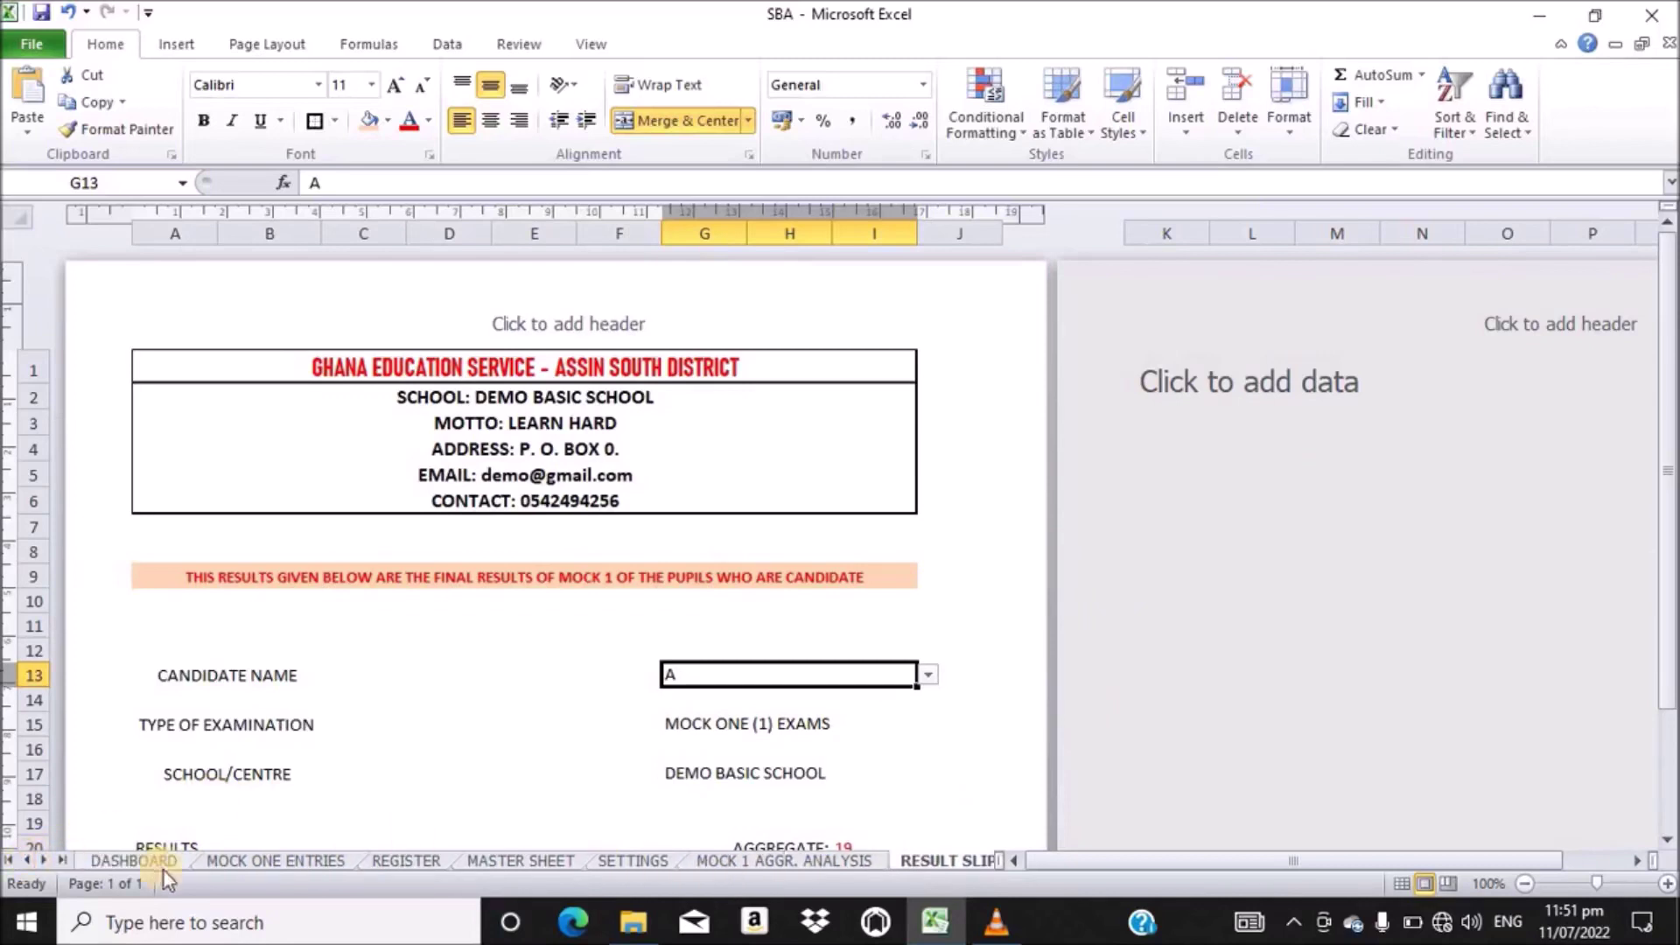
pyautogui.click(135, 859)
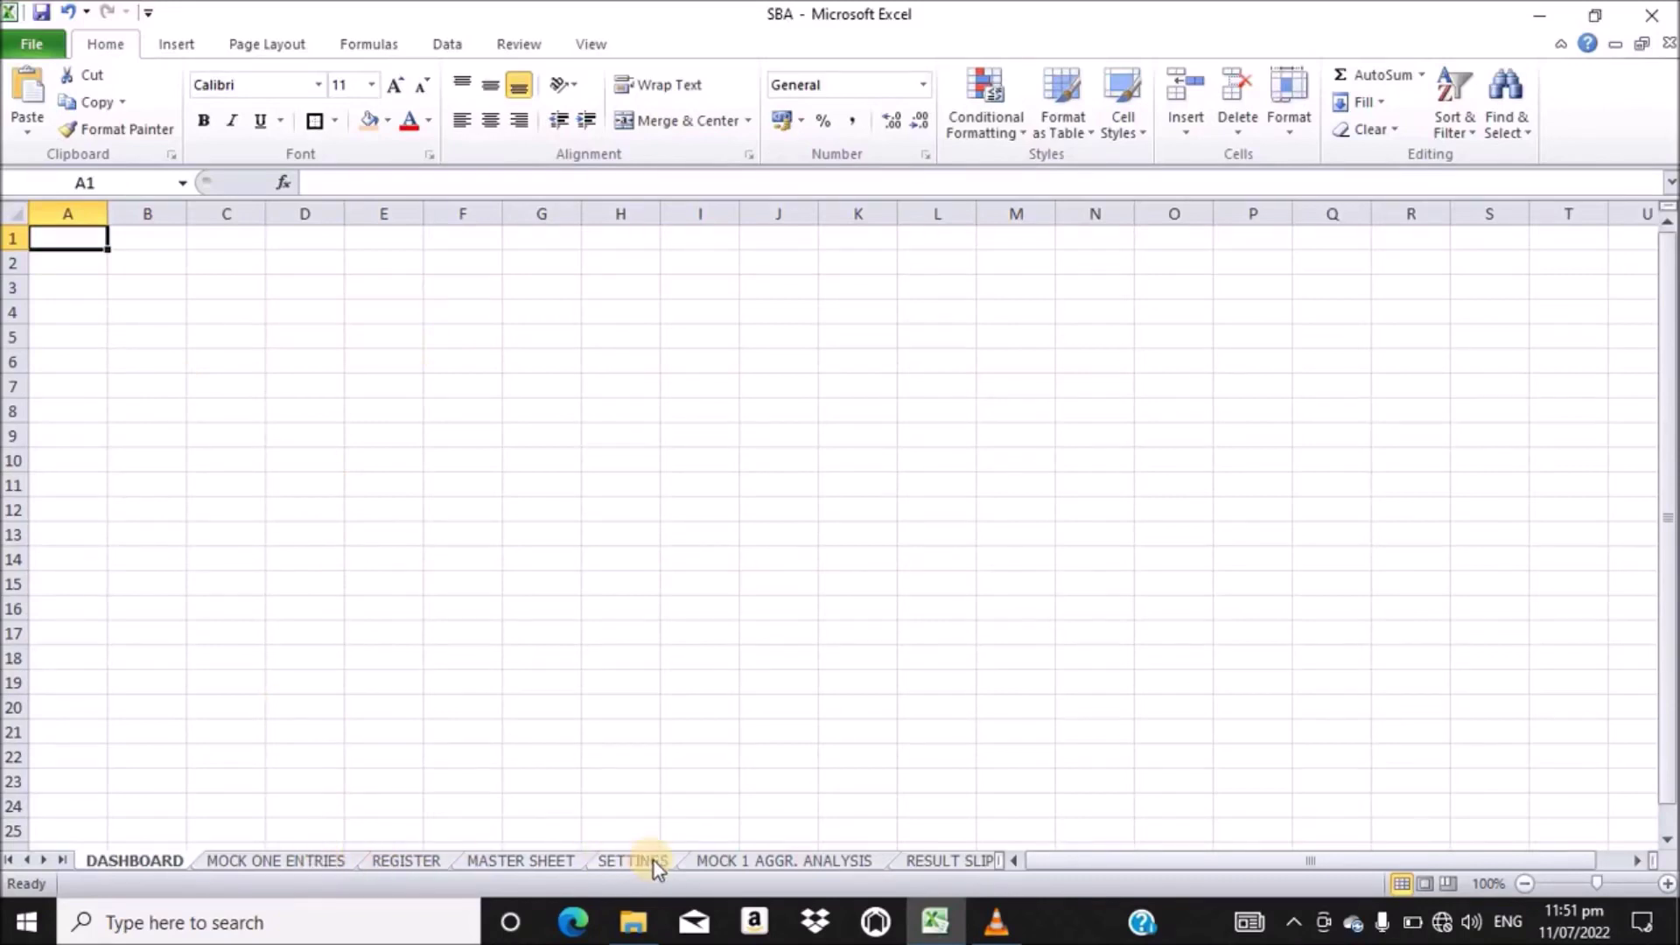
# - On the MOCK 1 AGGR. ANALYSIS sheet, format the AVERAGE AGGREGATES value in I11 to show no decimal places
pyautogui.click(777, 861)
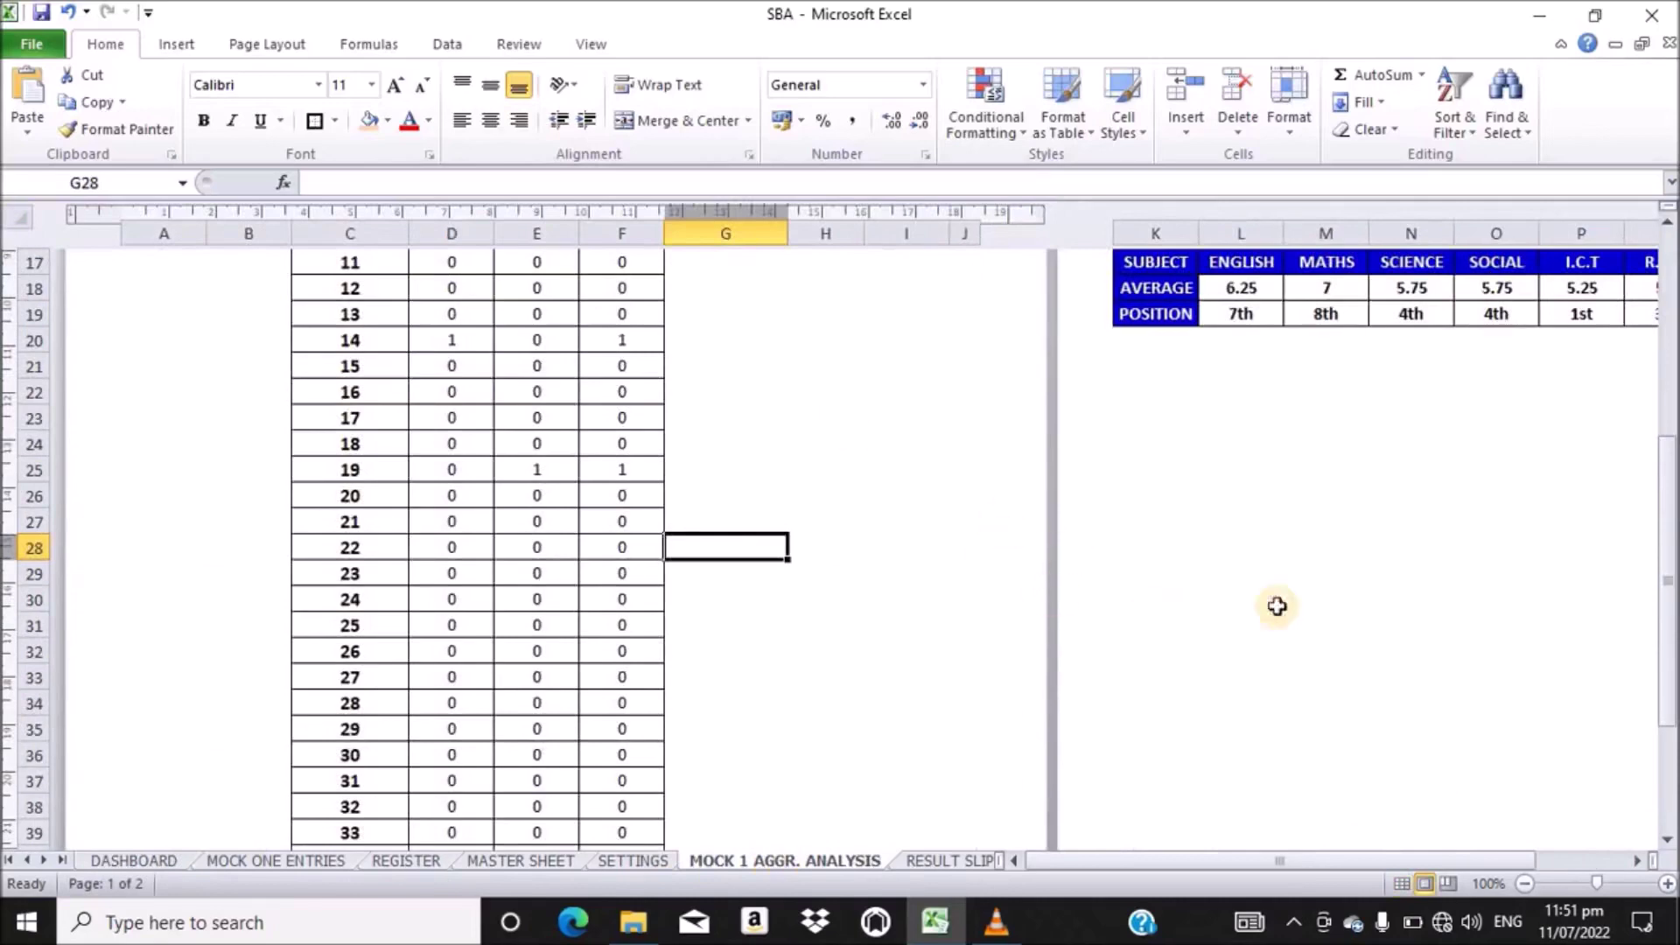
pyautogui.moveTo(1671, 608); pyautogui.dragTo(1650, 462)
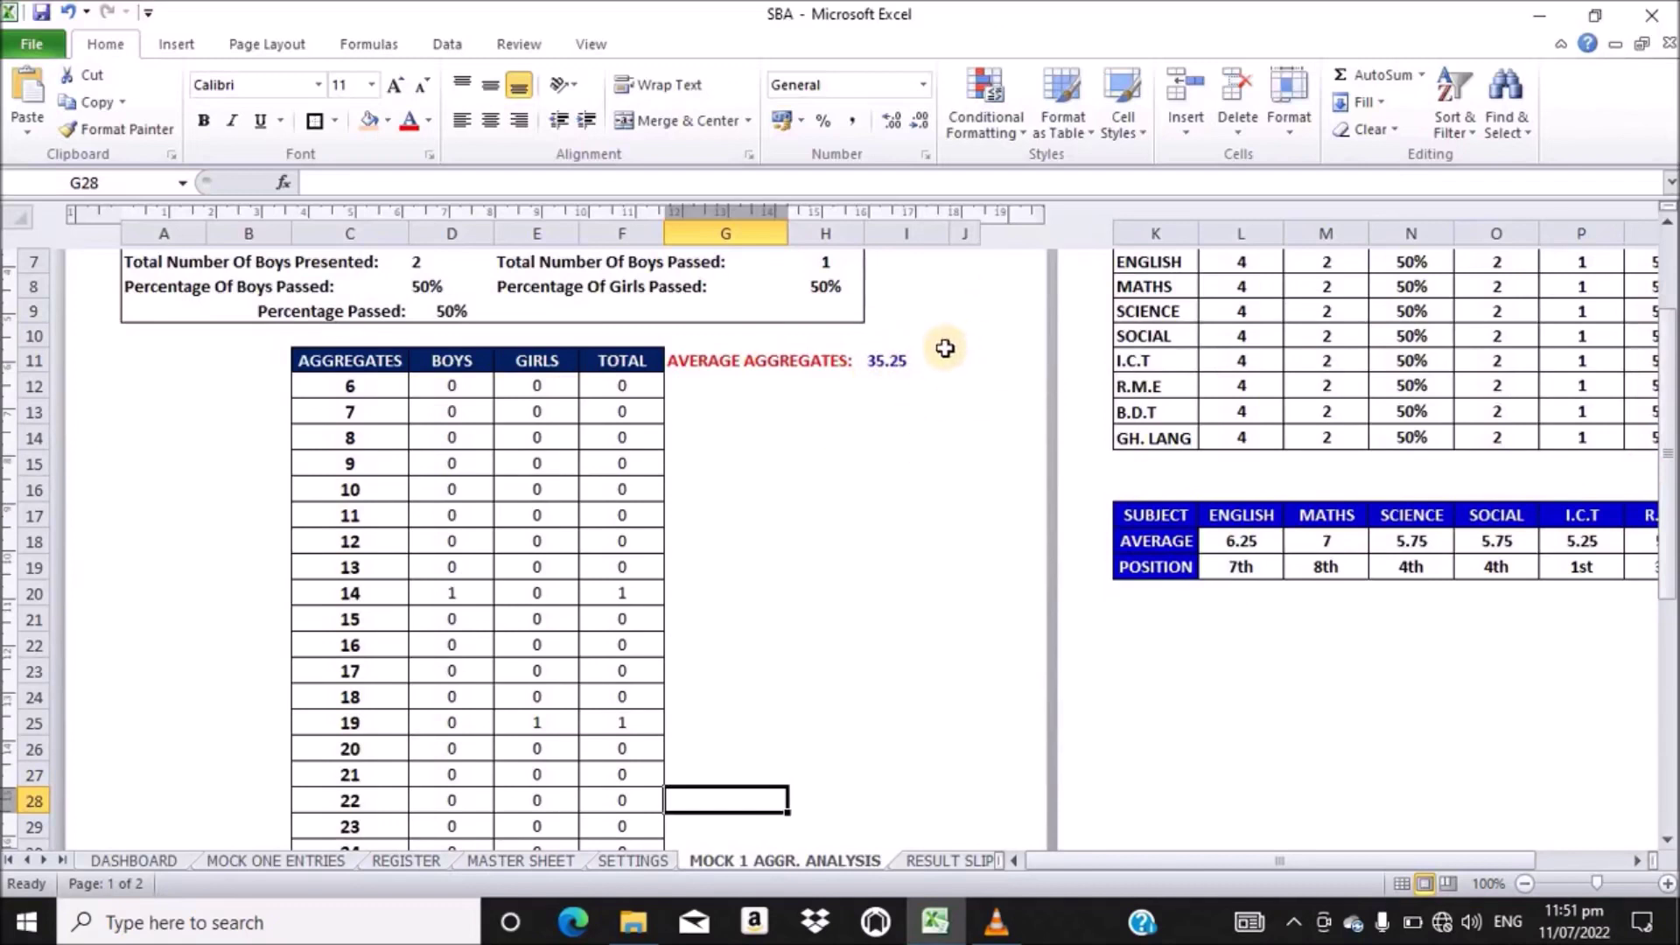
pyautogui.click(884, 363)
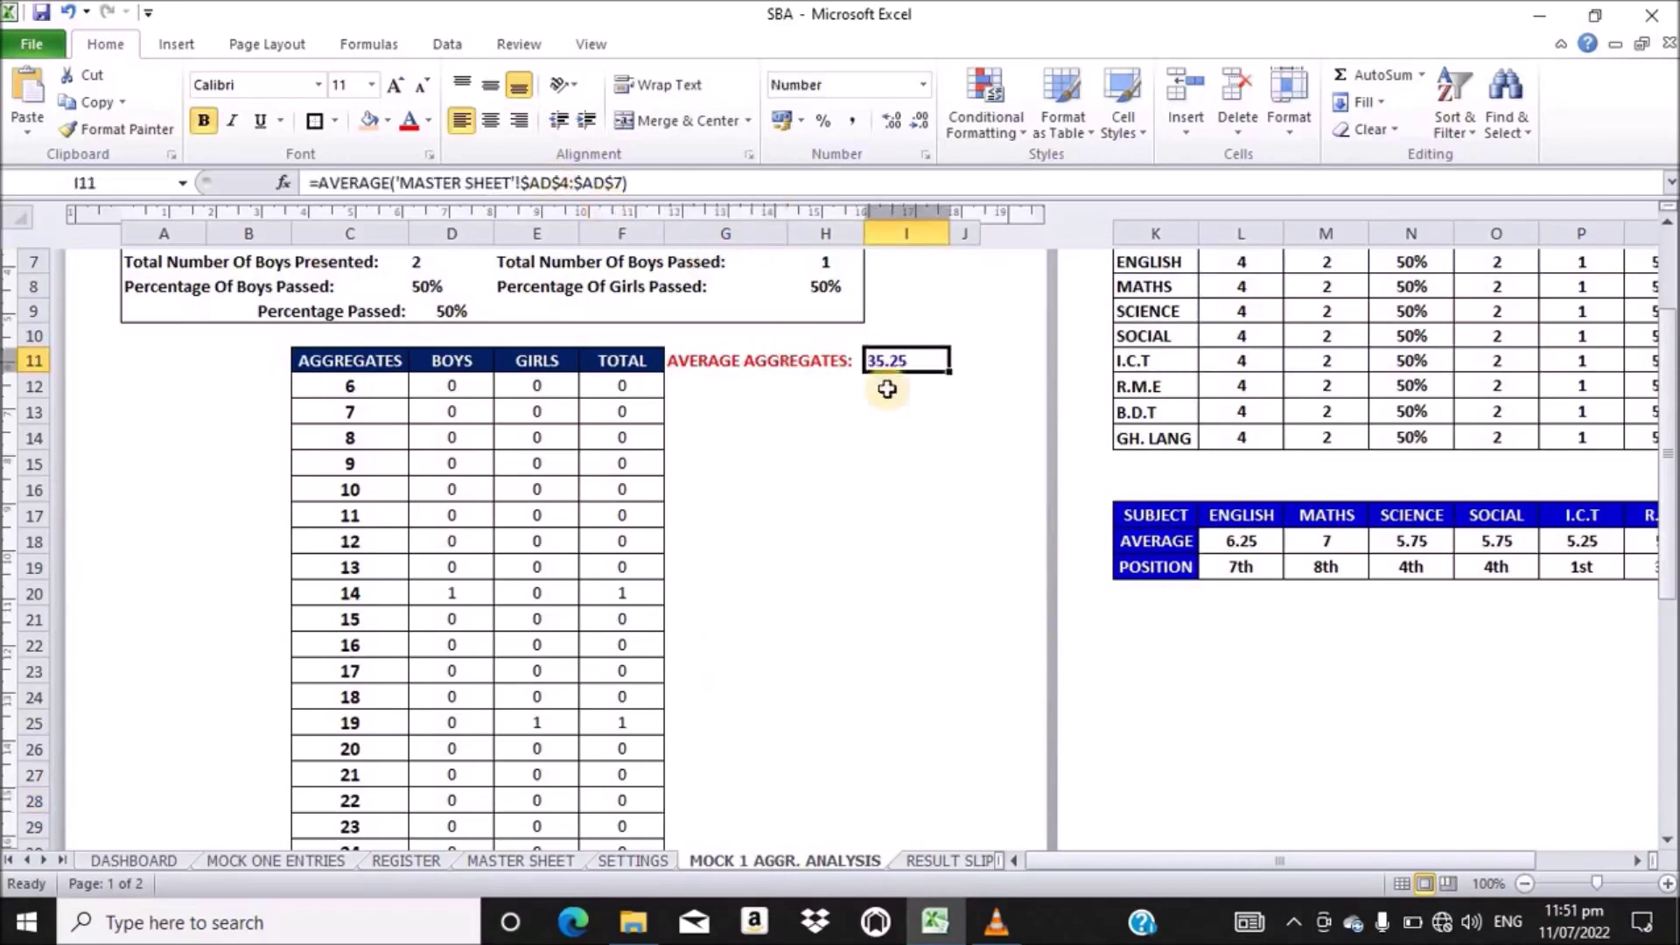
pyautogui.click(922, 126)
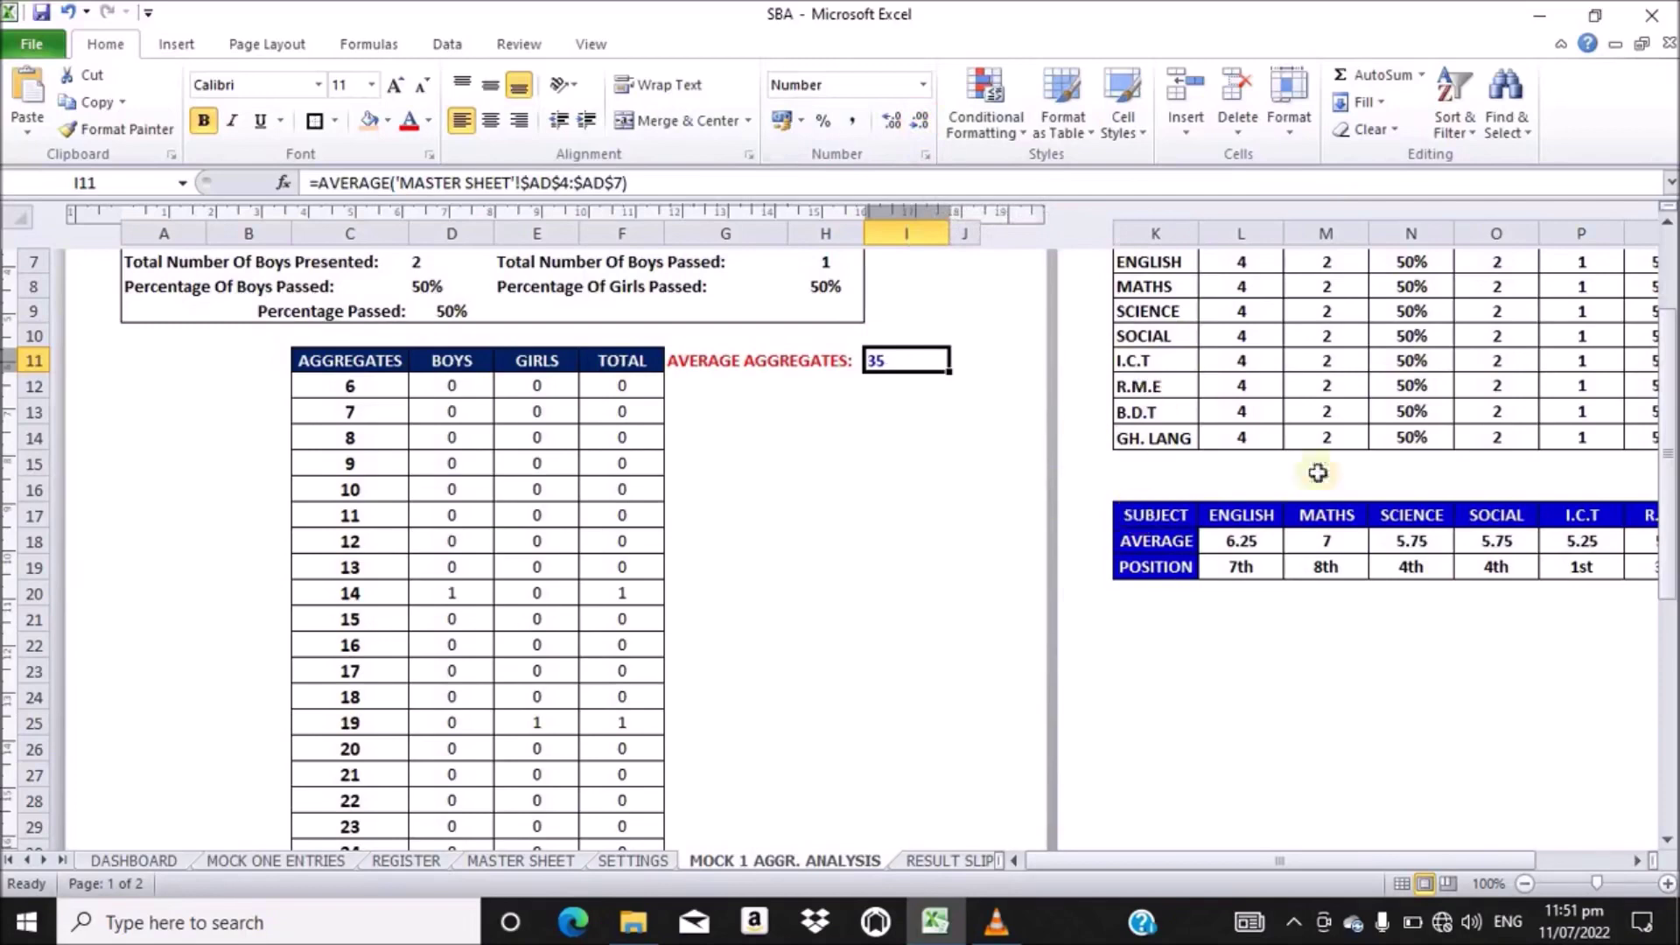
# - Examine the boys, girls and total aggregates table and the SUBJECT ANALYSIS SUMMARY averages and positions, and return to the result slip sheet
pyautogui.moveTo(1670, 420); pyautogui.dragTo(1667, 488)
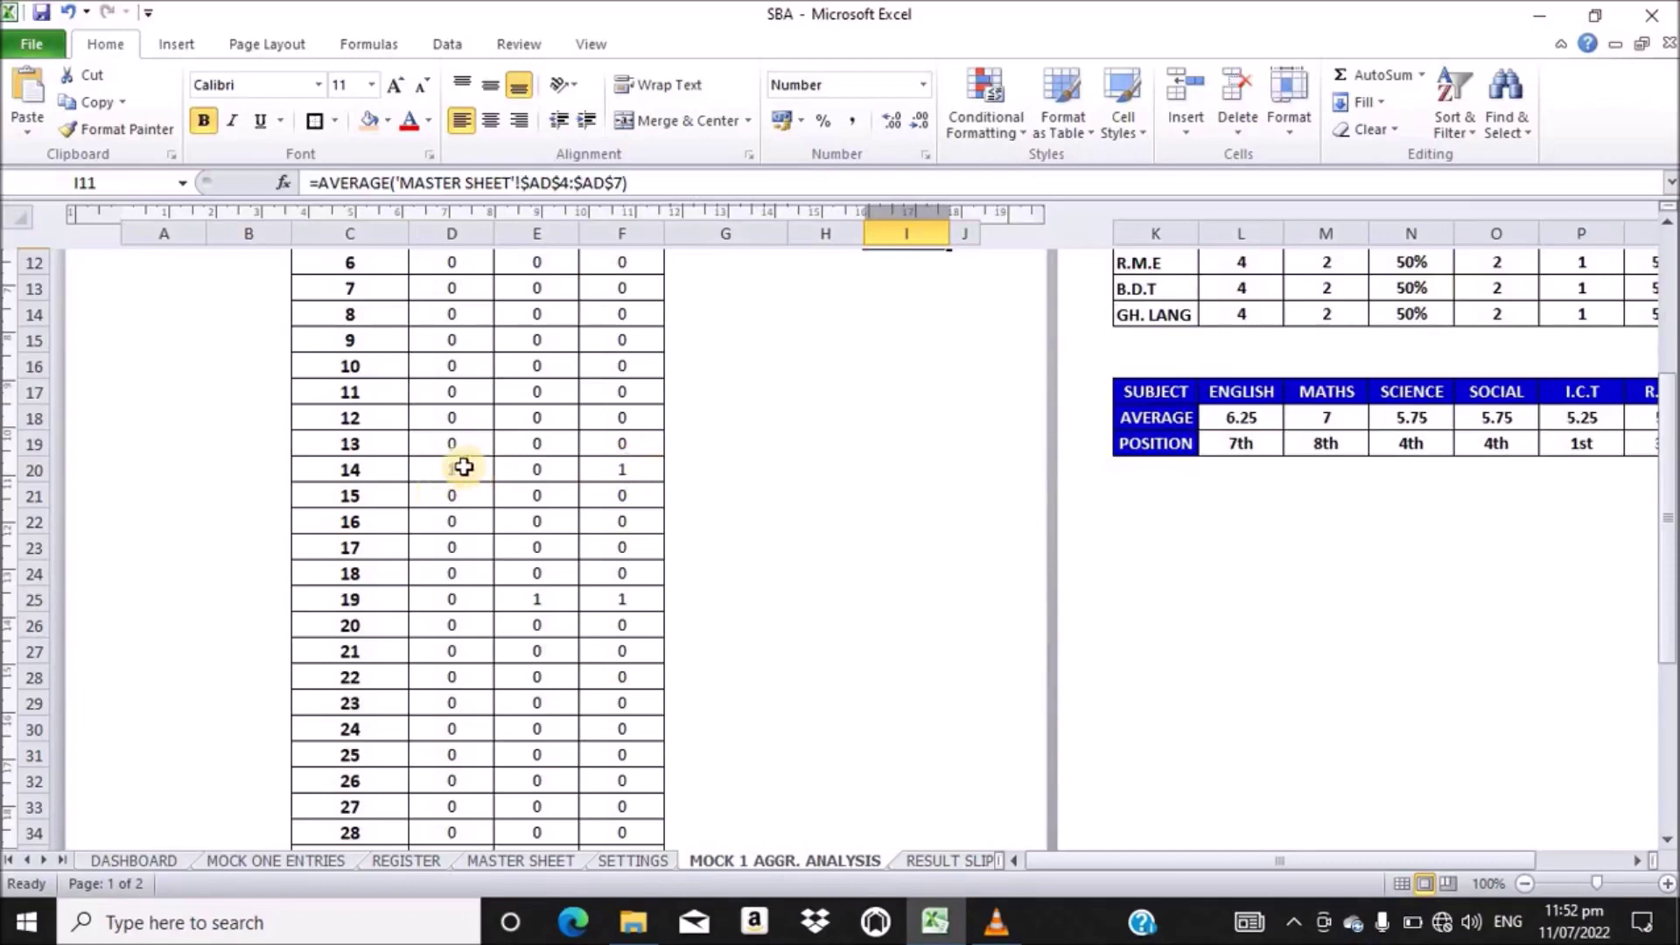
pyautogui.moveTo(1669, 476)
pyautogui.mouseDown()
pyautogui.moveTo(1668, 436)
pyautogui.moveTo(1665, 477)
pyautogui.mouseUp()
pyautogui.moveTo(1665, 451); pyautogui.dragTo(1673, 687)
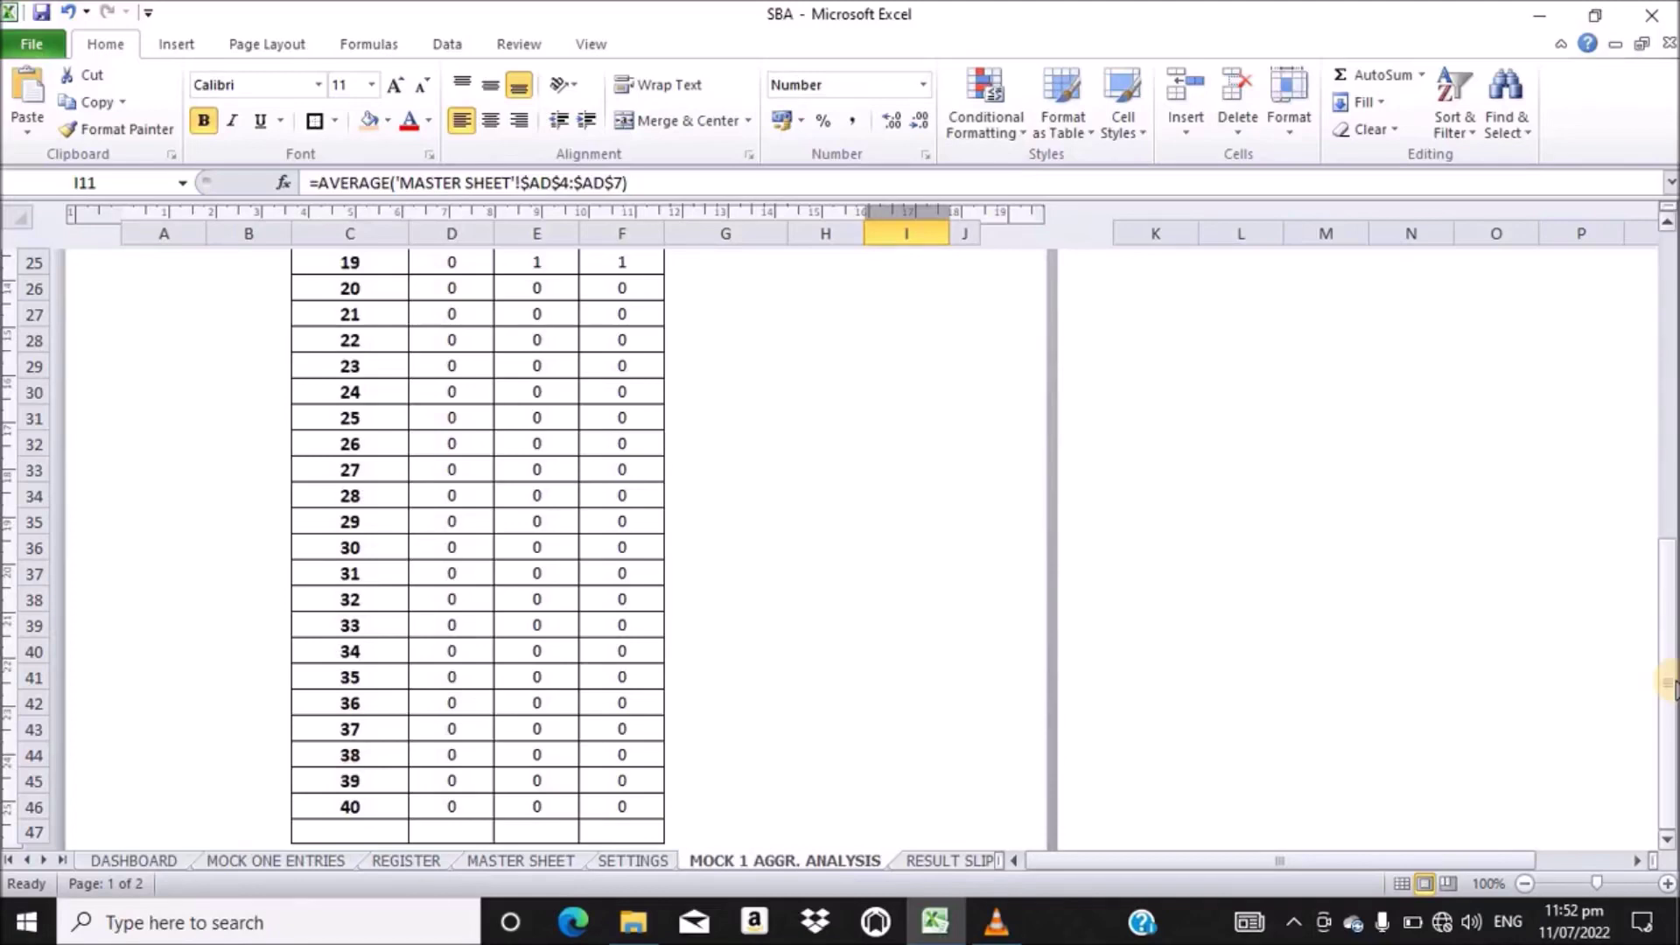
pyautogui.moveTo(1666, 672); pyautogui.dragTo(1627, 336)
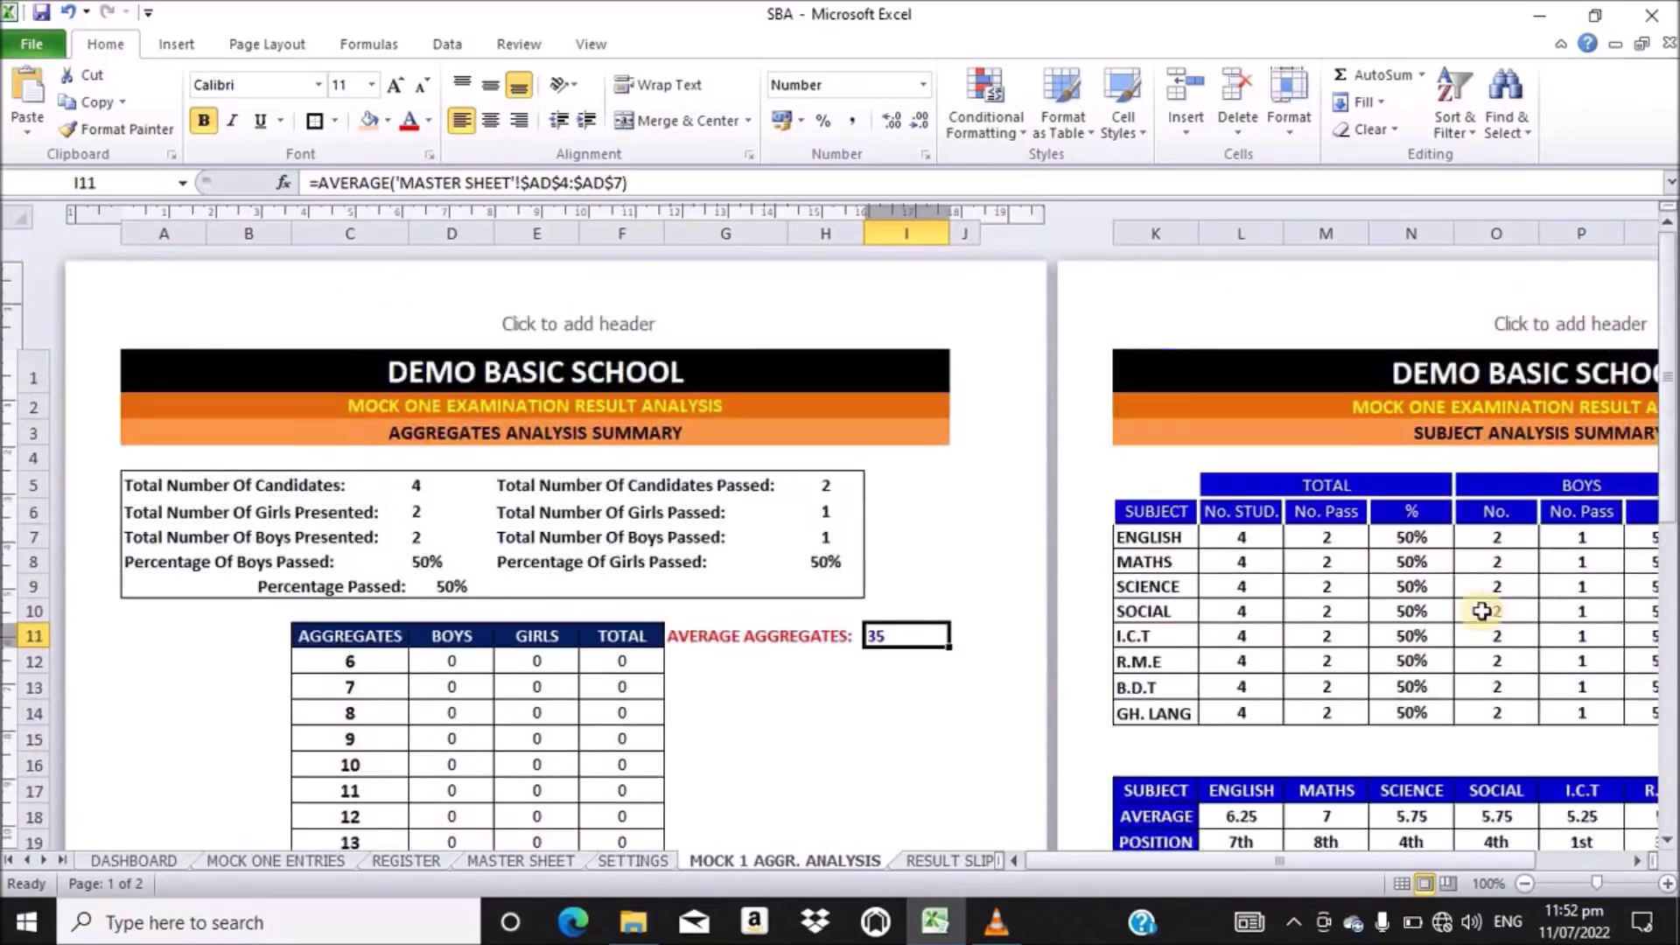
pyautogui.moveTo(1671, 434); pyautogui.dragTo(1672, 481)
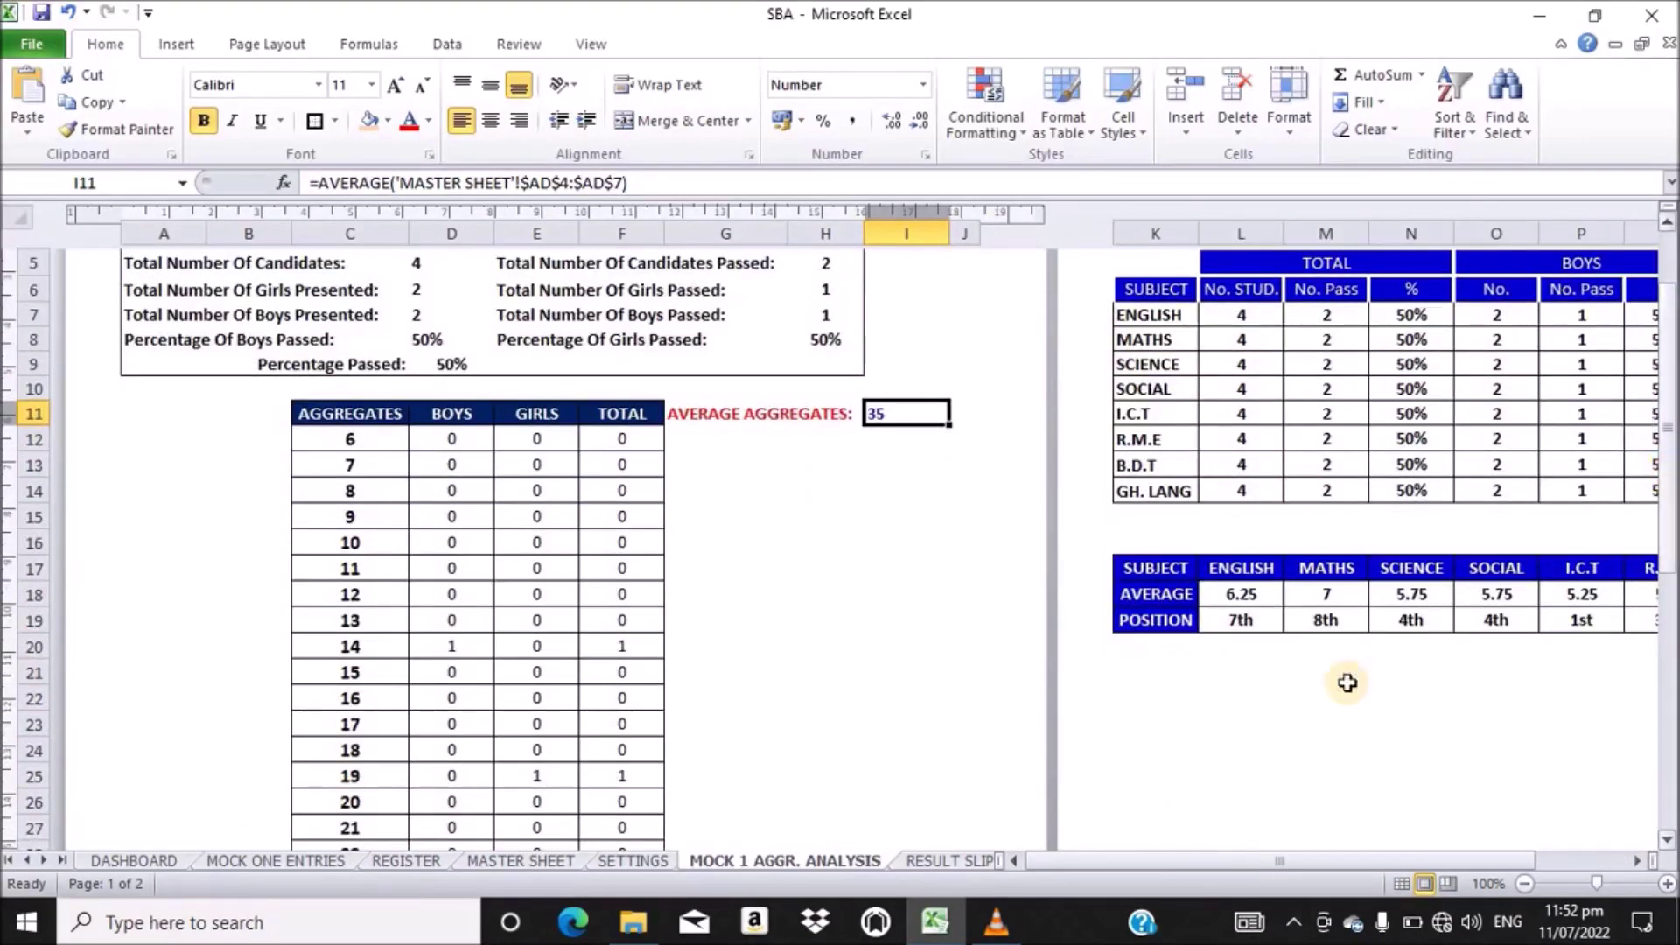
pyautogui.moveTo(1178, 861); pyautogui.dragTo(1272, 861)
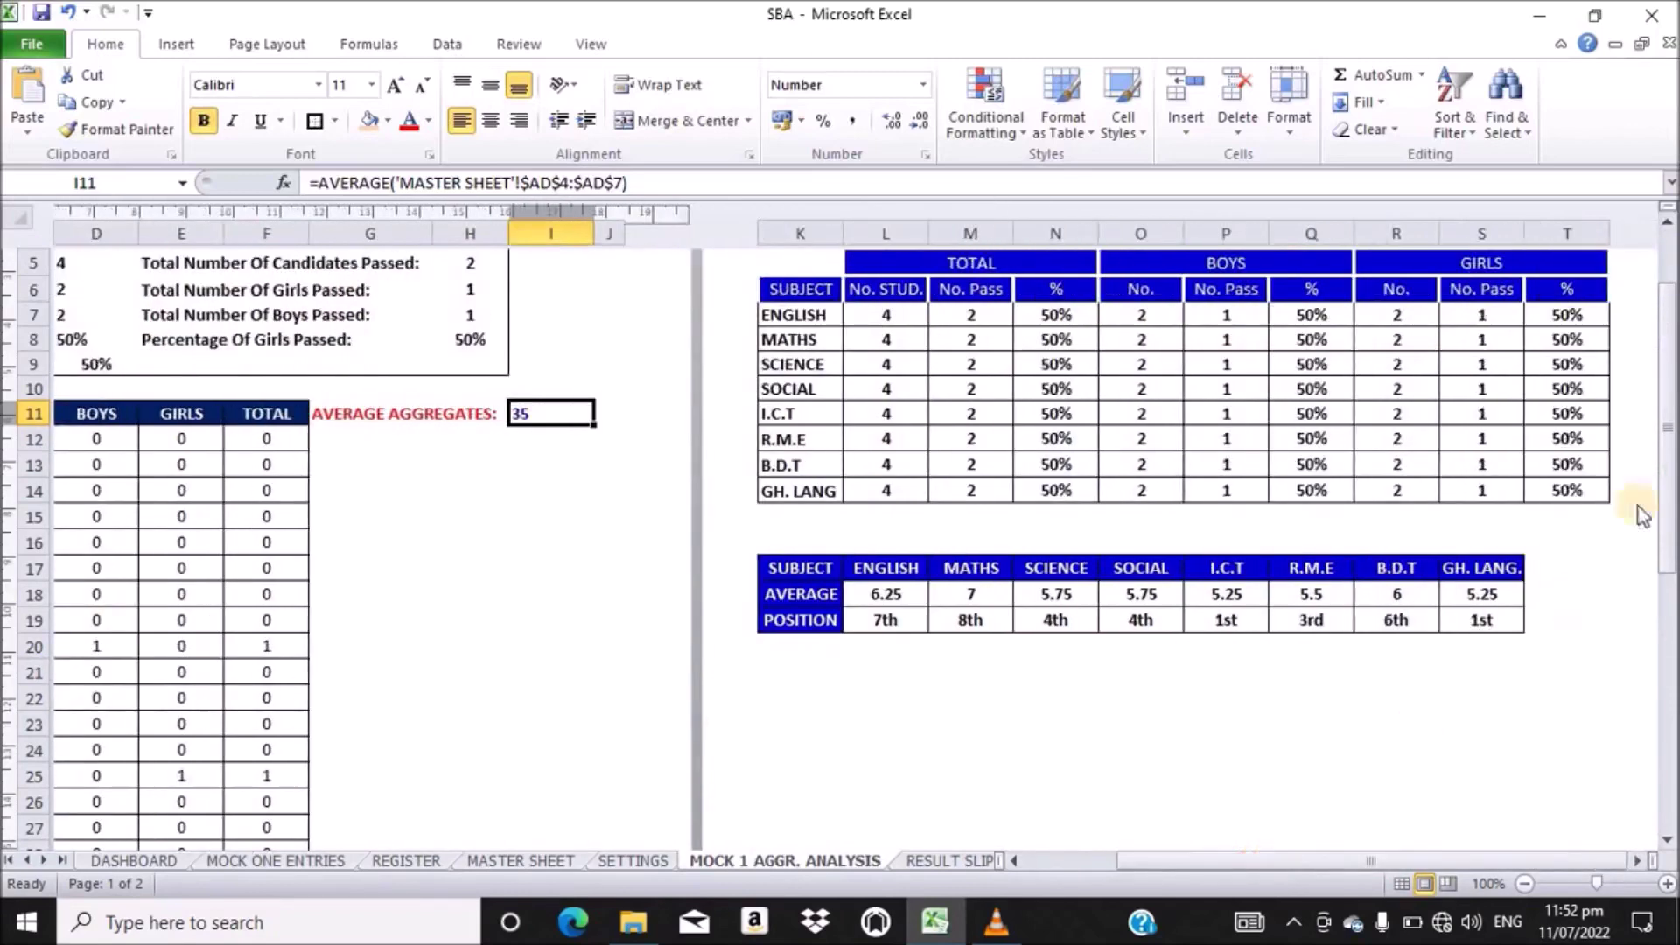
pyautogui.moveTo(1669, 442); pyautogui.dragTo(1671, 325)
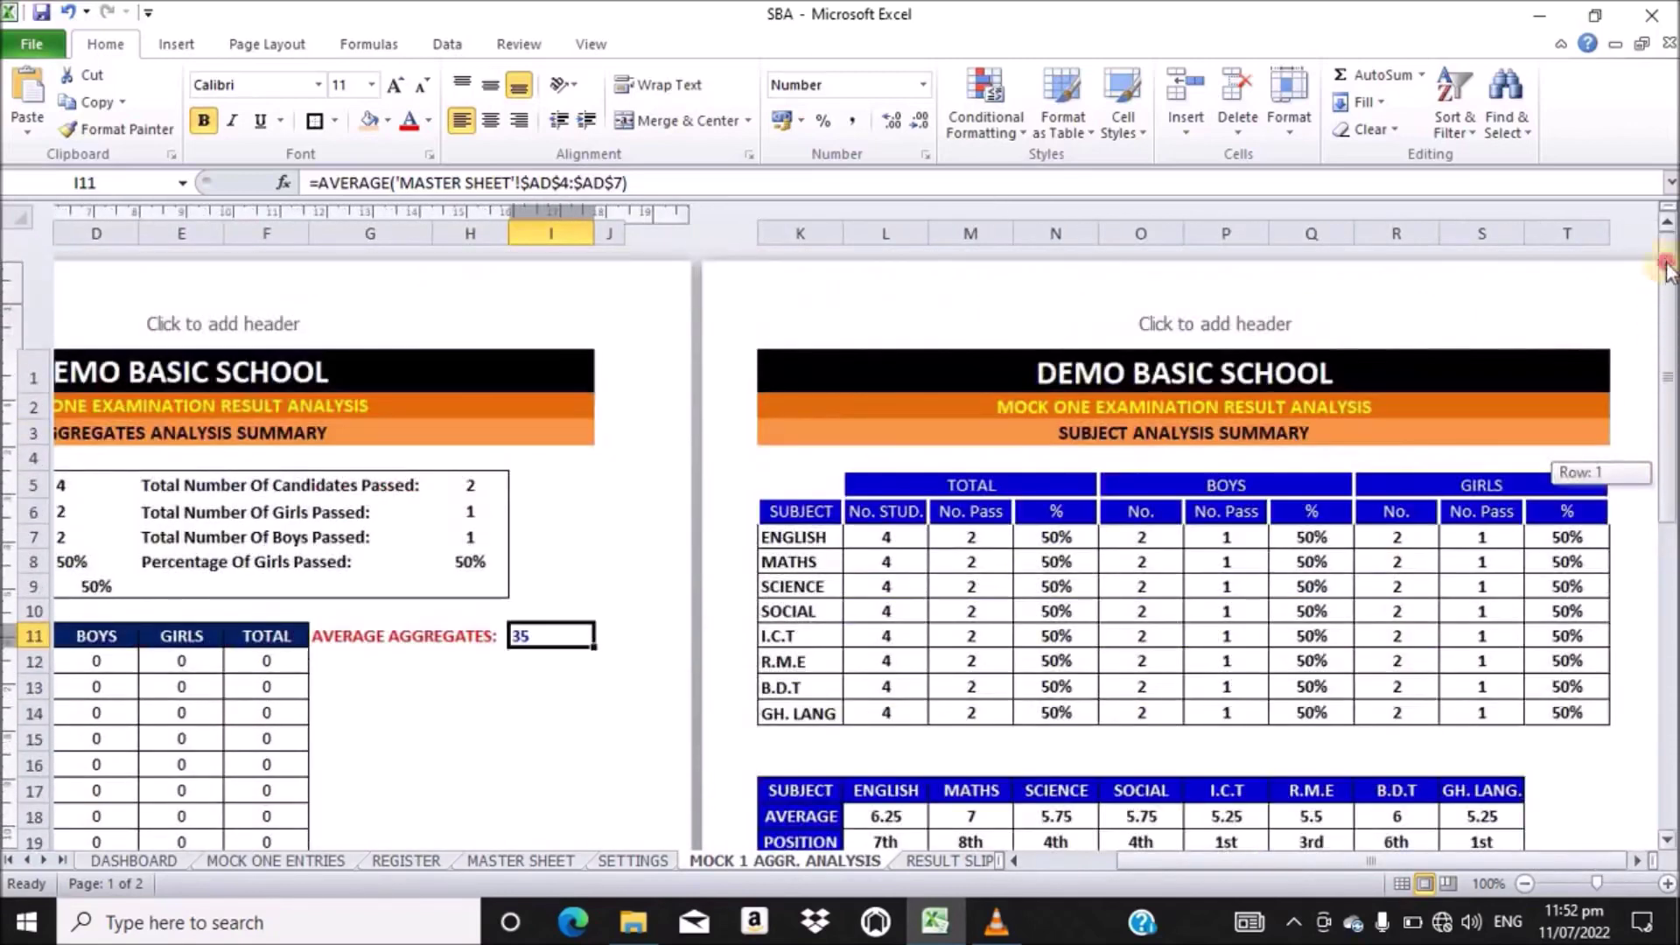
pyautogui.moveTo(1670, 245); pyautogui.dragTo(1669, 249)
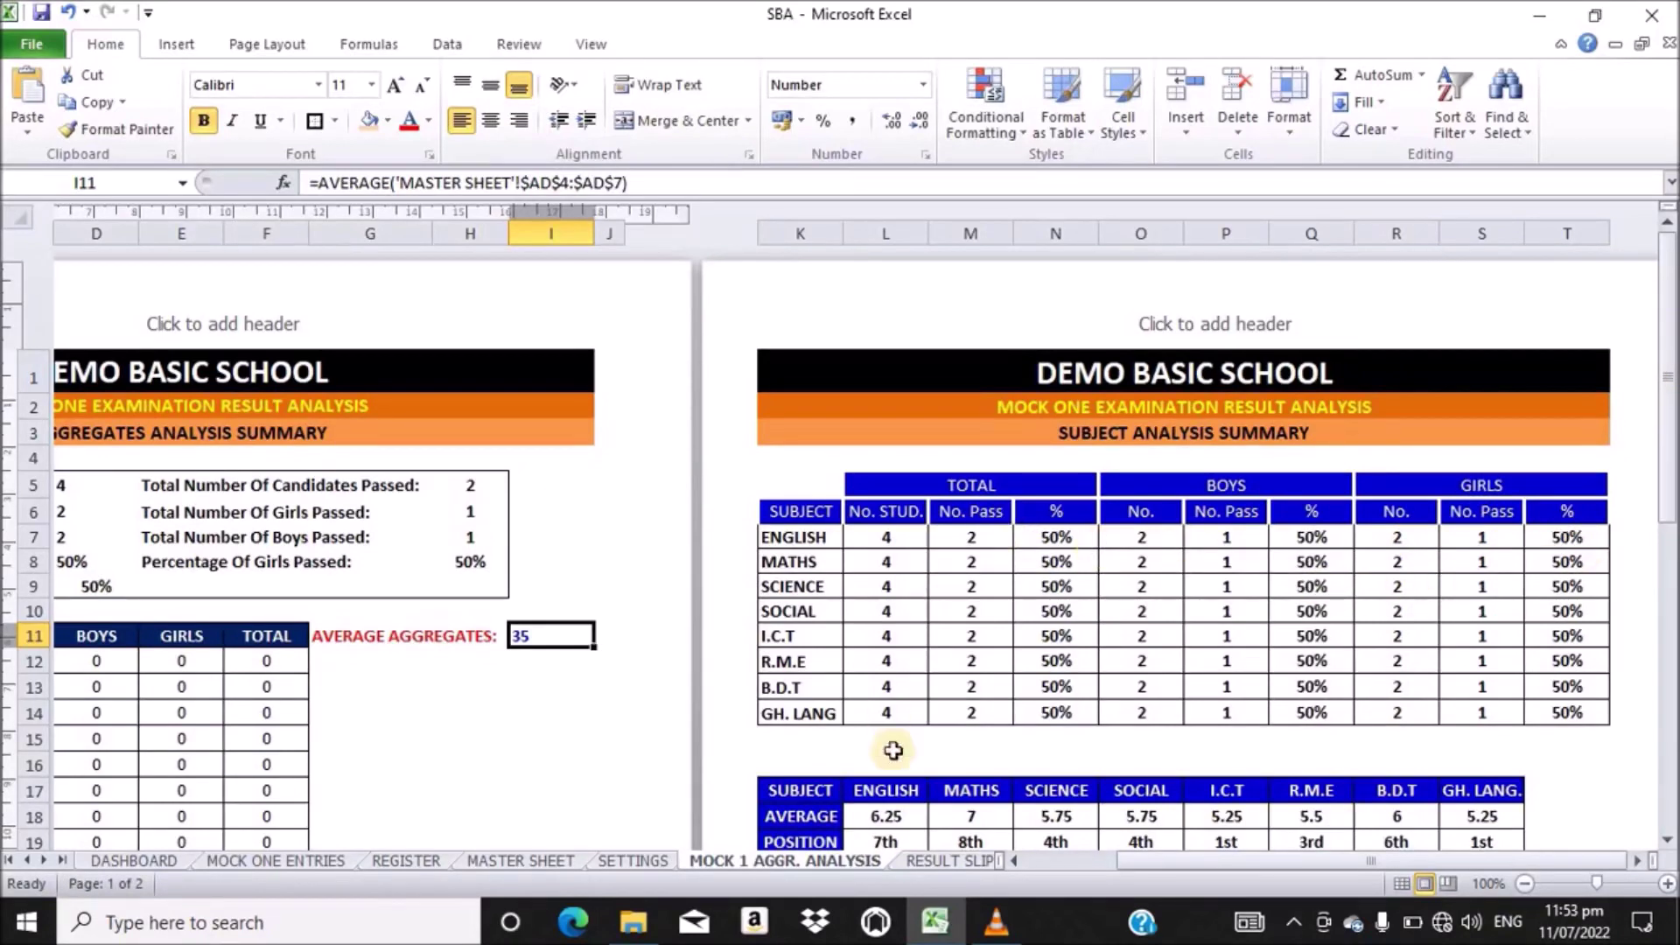
pyautogui.moveTo(1669, 302); pyautogui.dragTo(1670, 360)
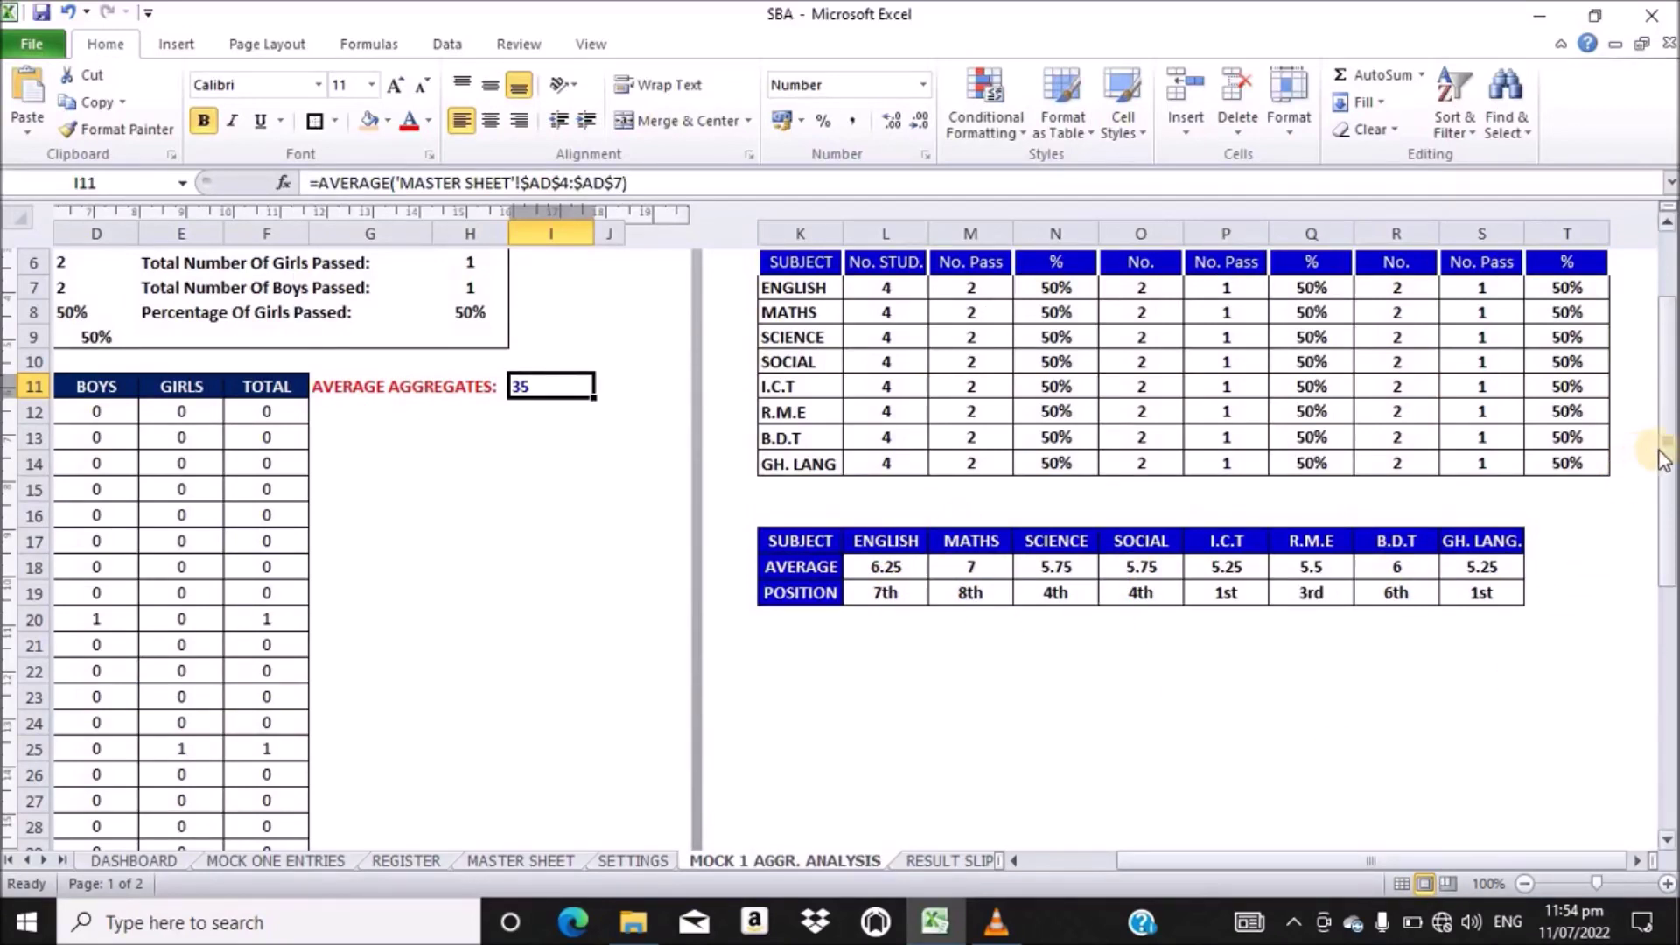
pyautogui.moveTo(1672, 472); pyautogui.dragTo(1644, 191)
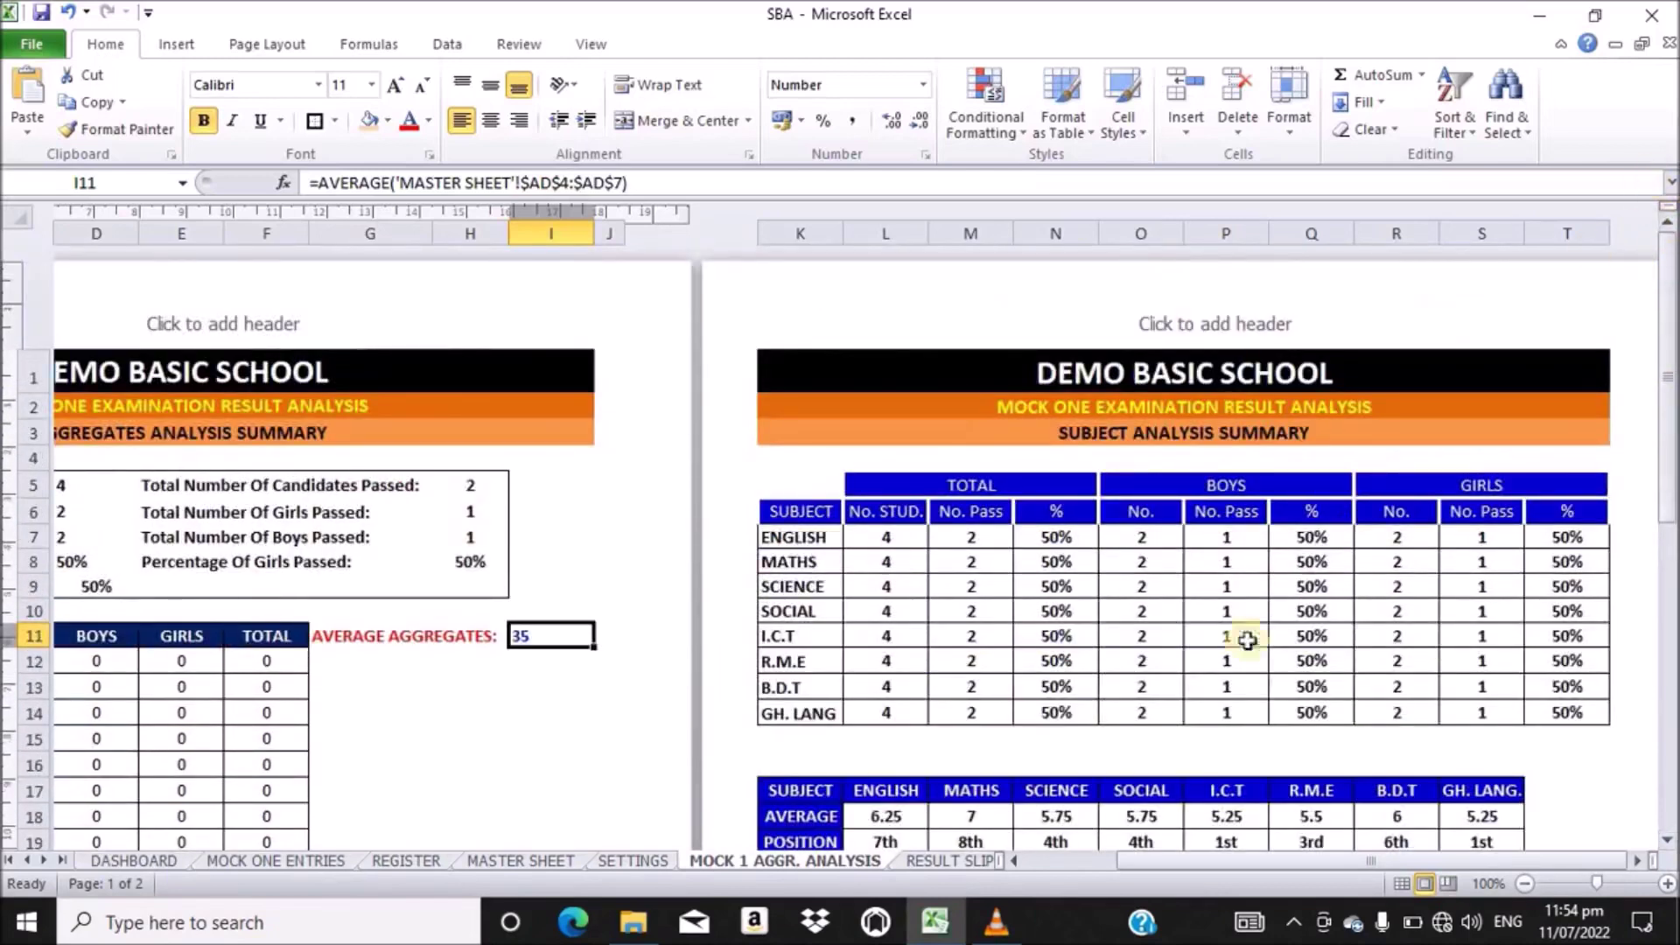
pyautogui.moveTo(1262, 860); pyautogui.dragTo(1089, 870)
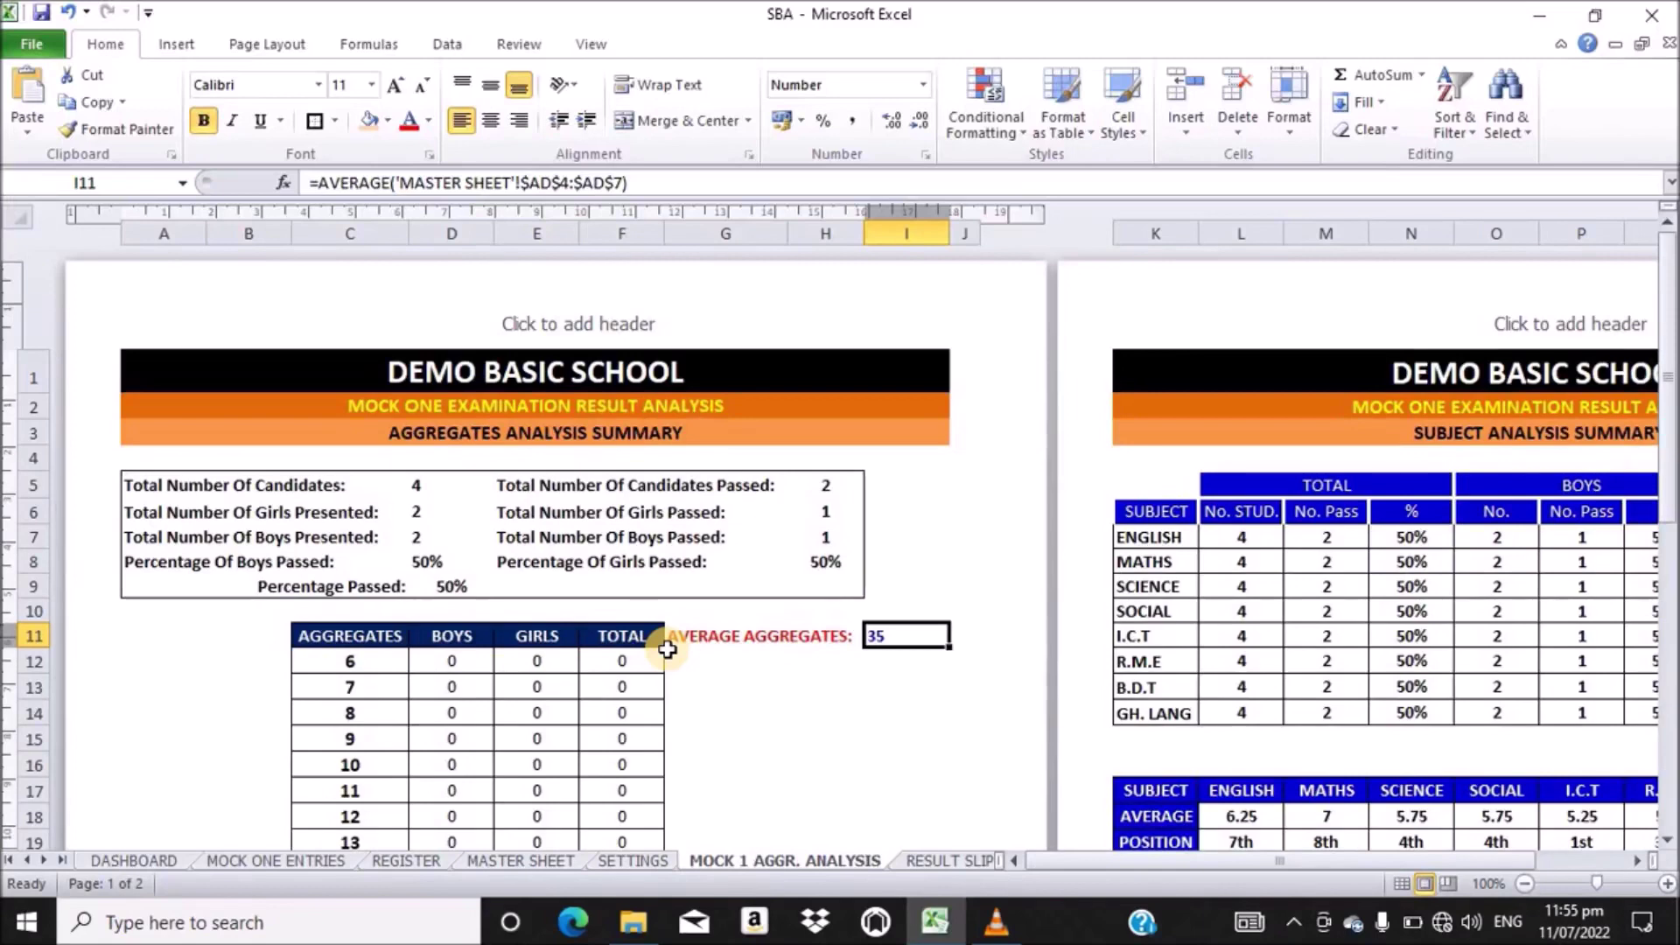
pyautogui.click(938, 859)
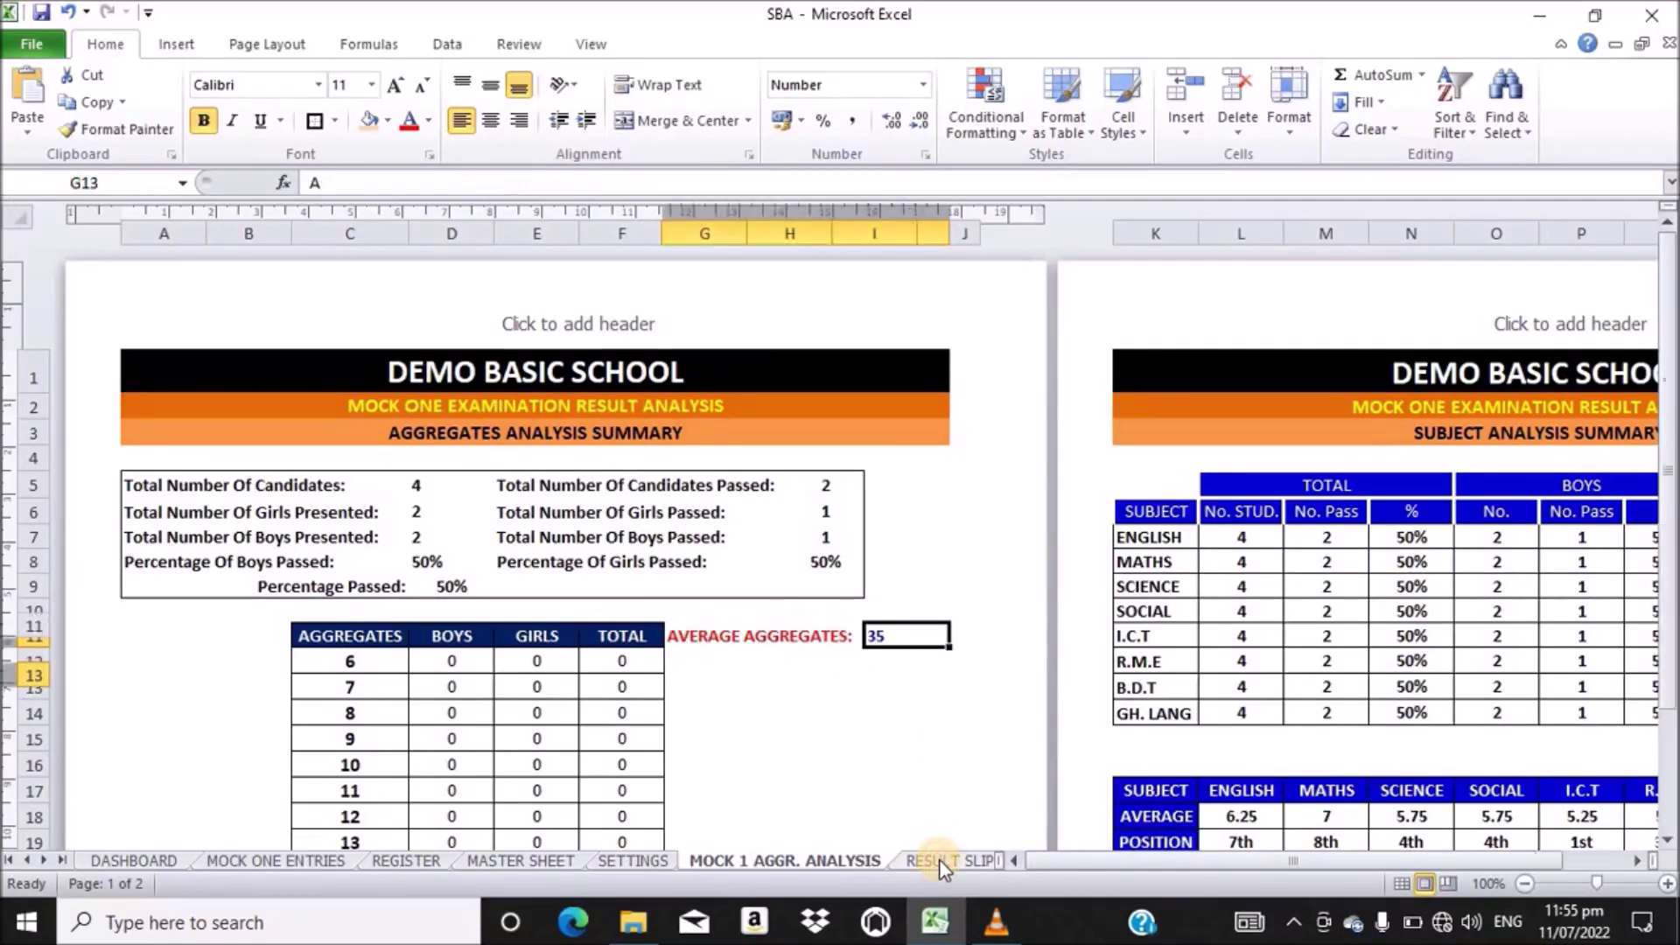